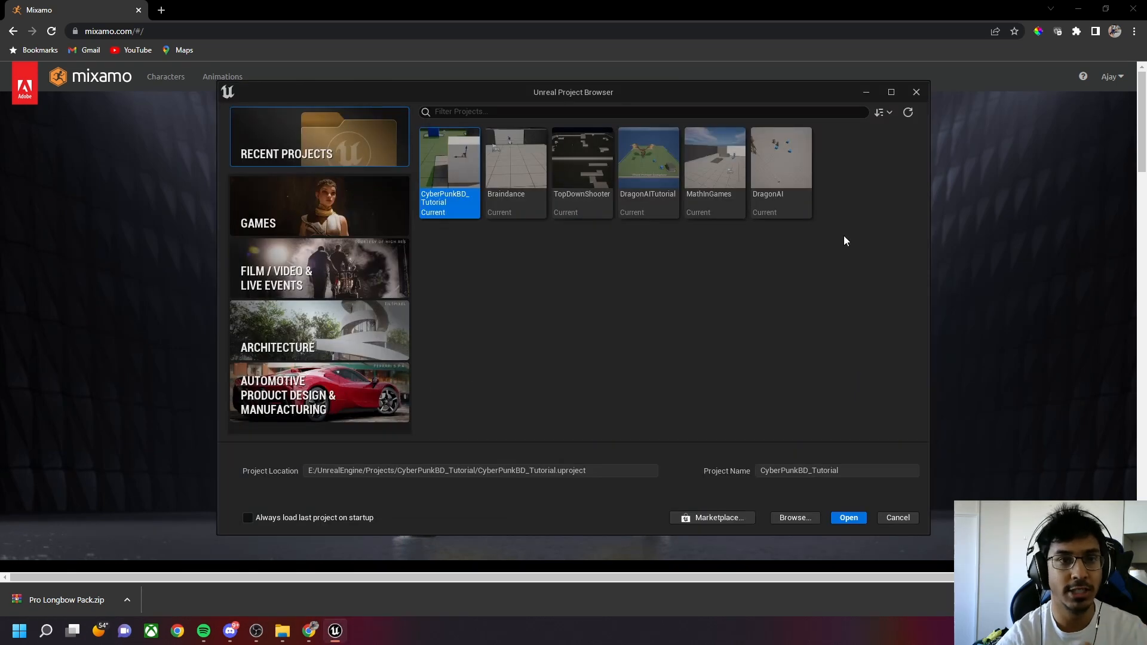
Minimize the Unreal Project Browser and search the Mixamo character library for "archer"
click(867, 92)
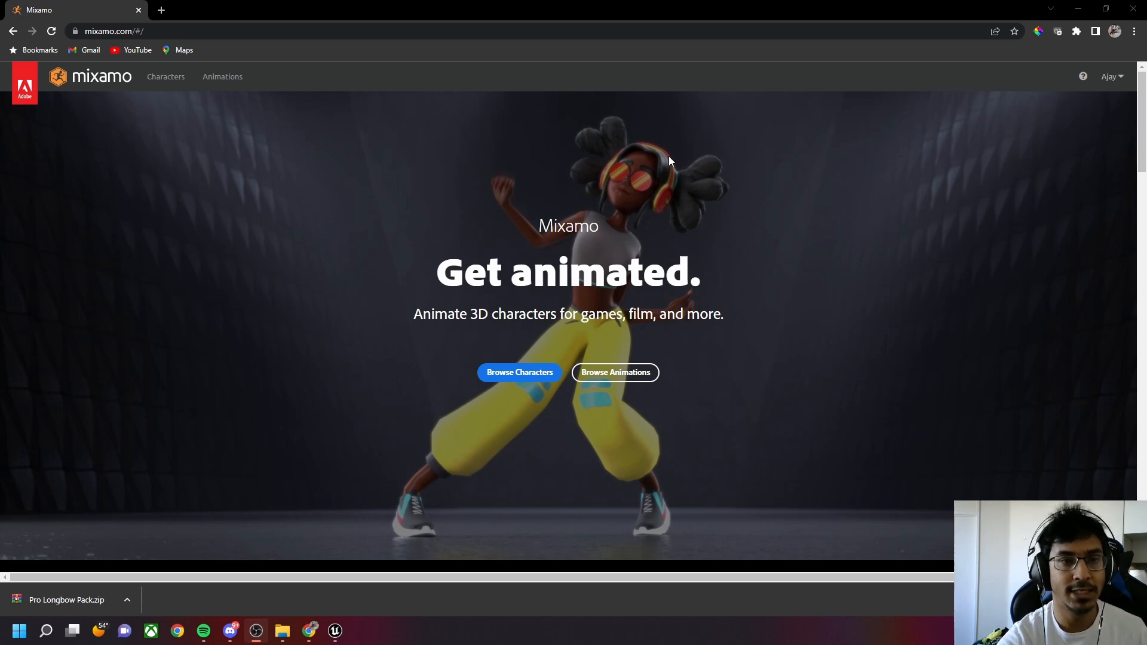
click(622, 372)
click(162, 78)
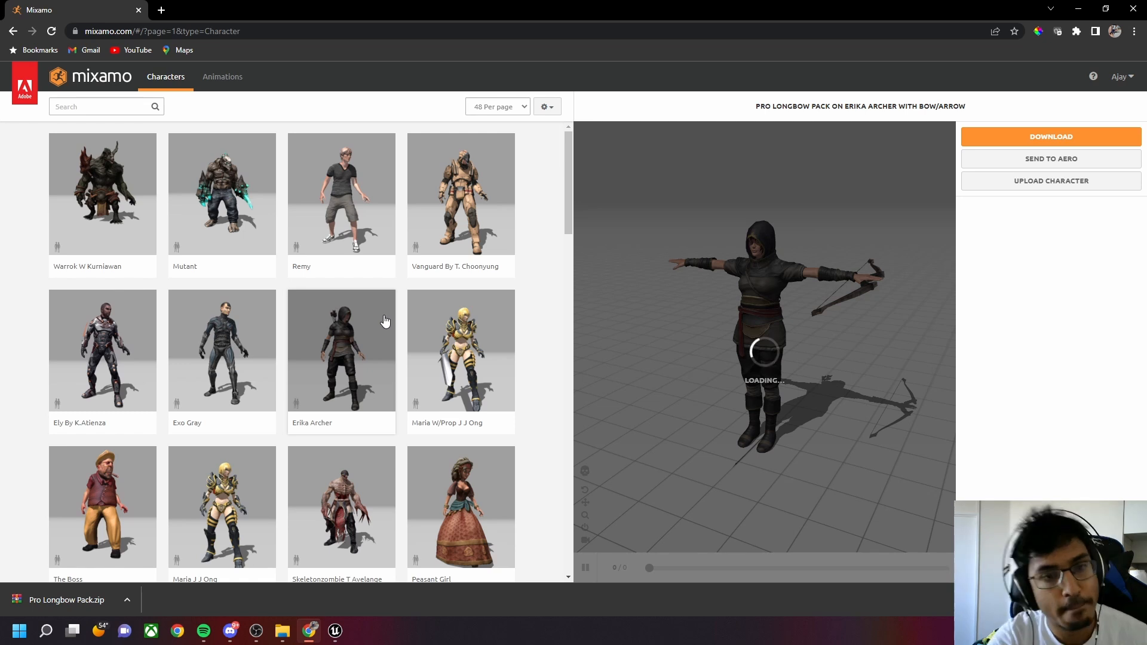
scroll(320, 391, down, 3)
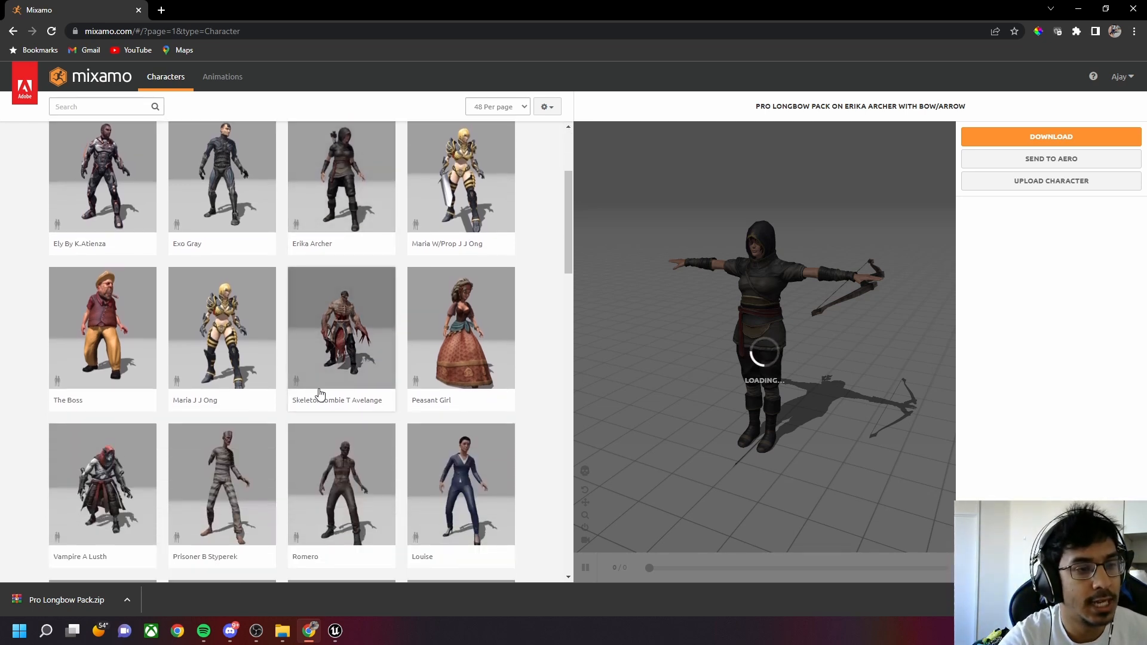
scroll(344, 456, down, 2)
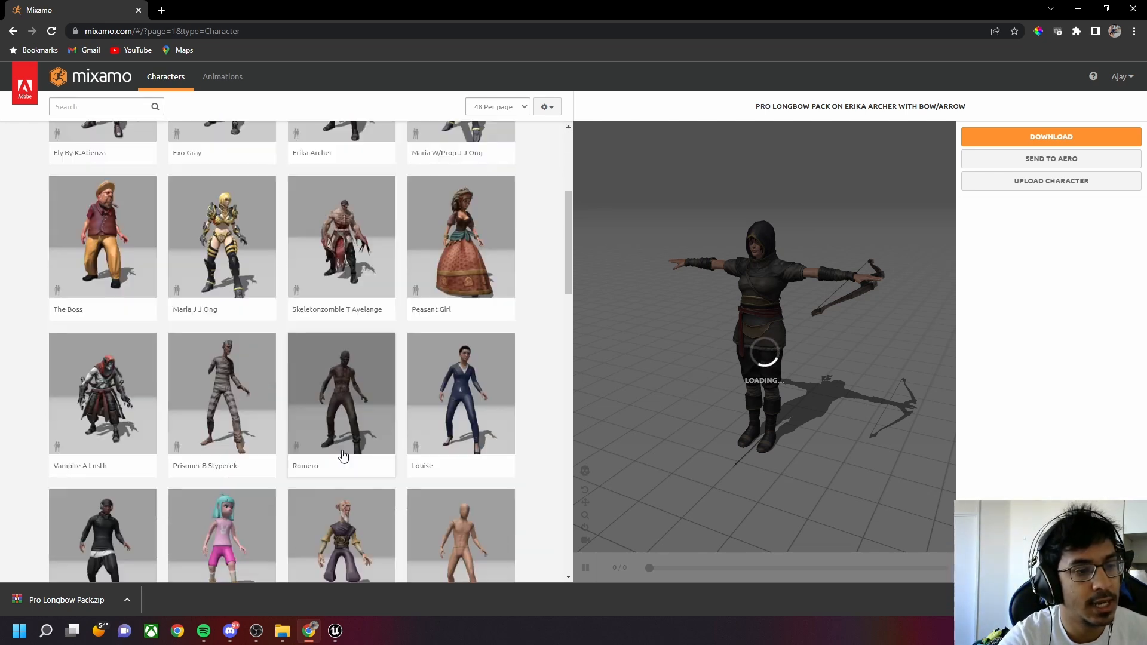
scroll(343, 457, down, 3)
click(97, 107)
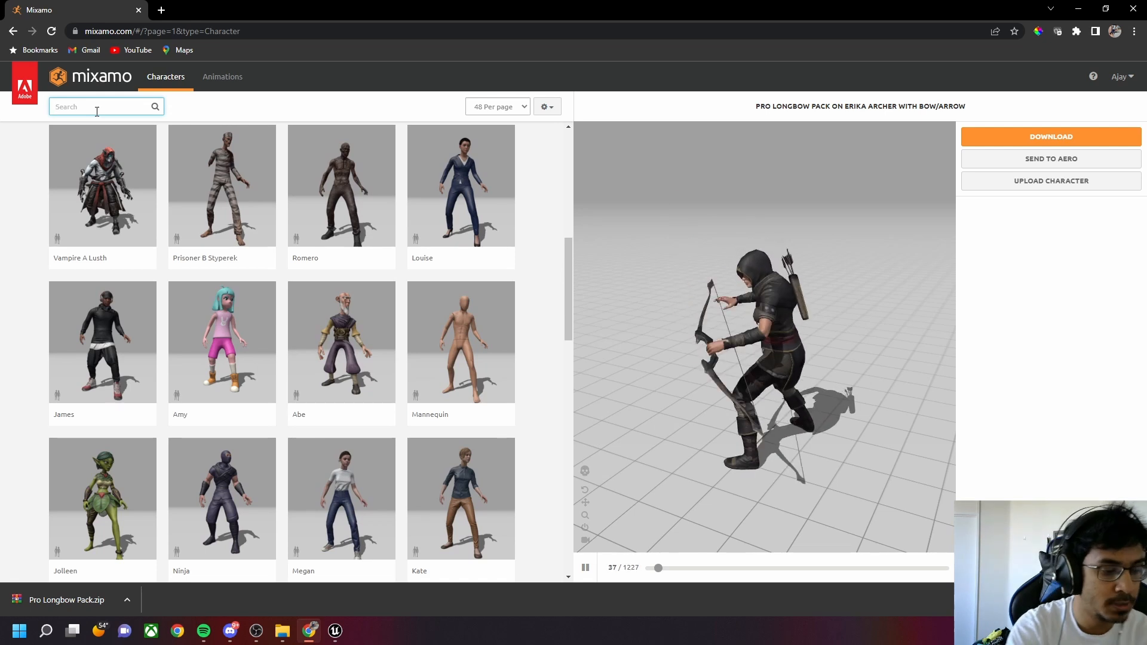
text(archer)
key(Return)
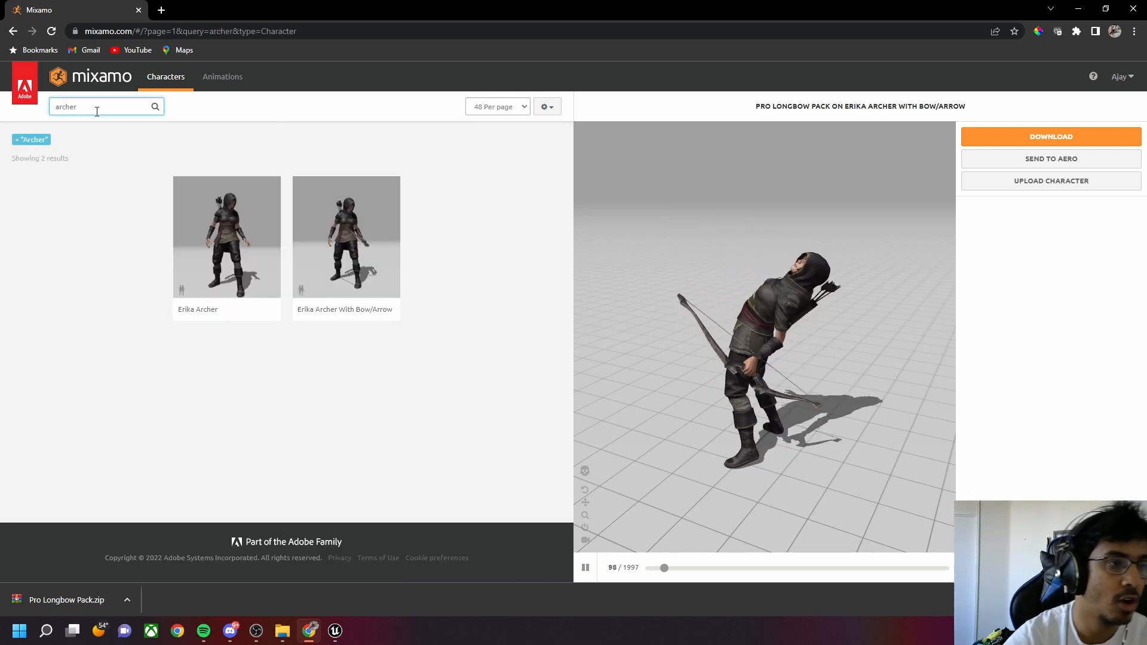
Load the Erika Archer With Bow/Arrow character as the current character and list the matching archer animations
click(323, 225)
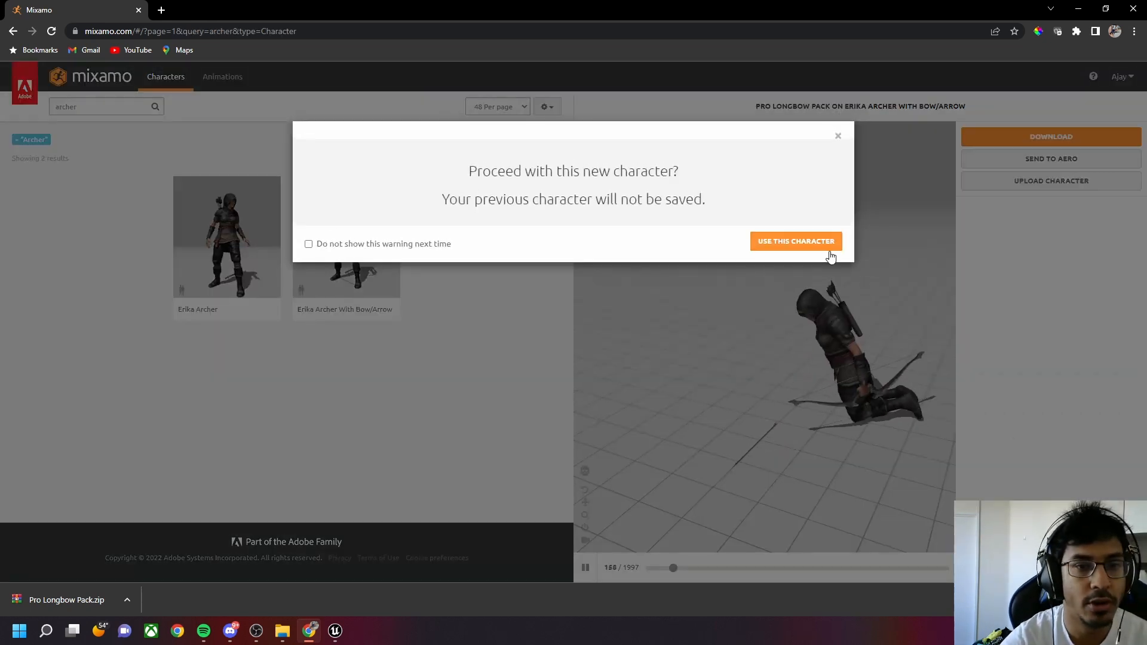
click(829, 252)
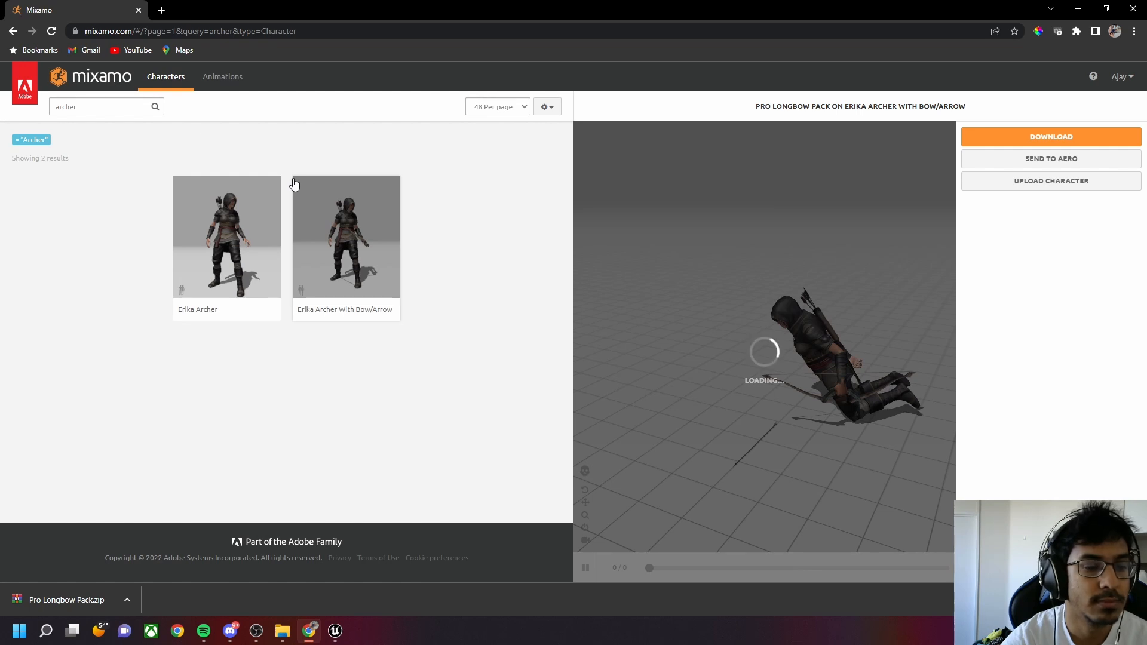
click(223, 81)
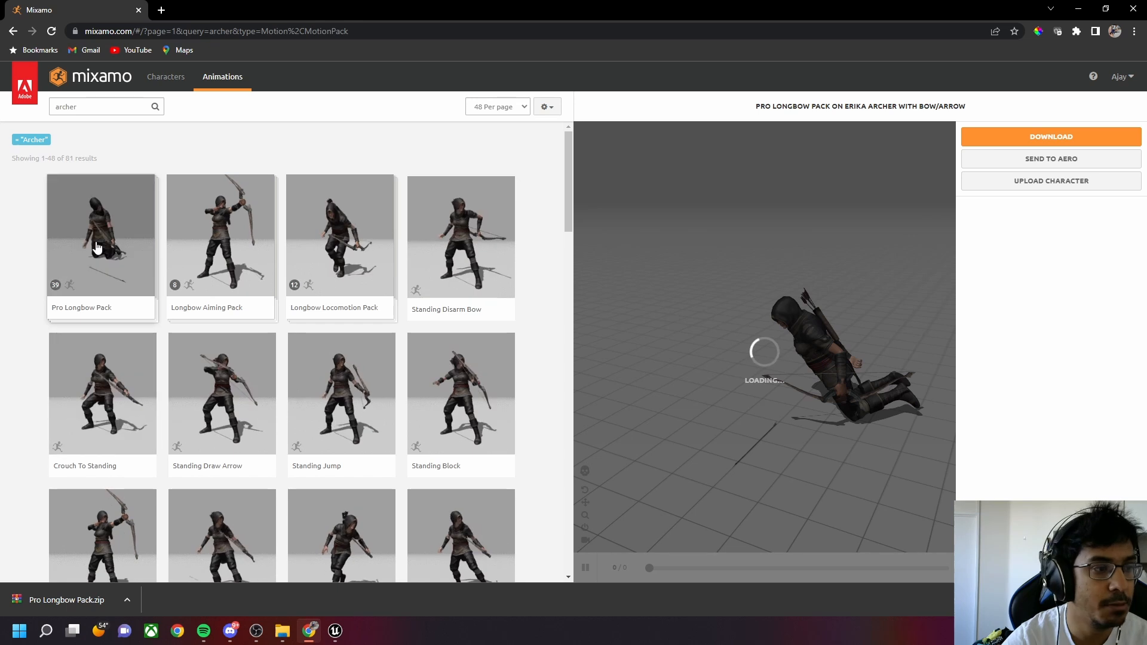
Extract the downloaded Pro Longbow Pack.zip into a Pro Longbow Pack folder in Downloads
click(128, 607)
click(160, 557)
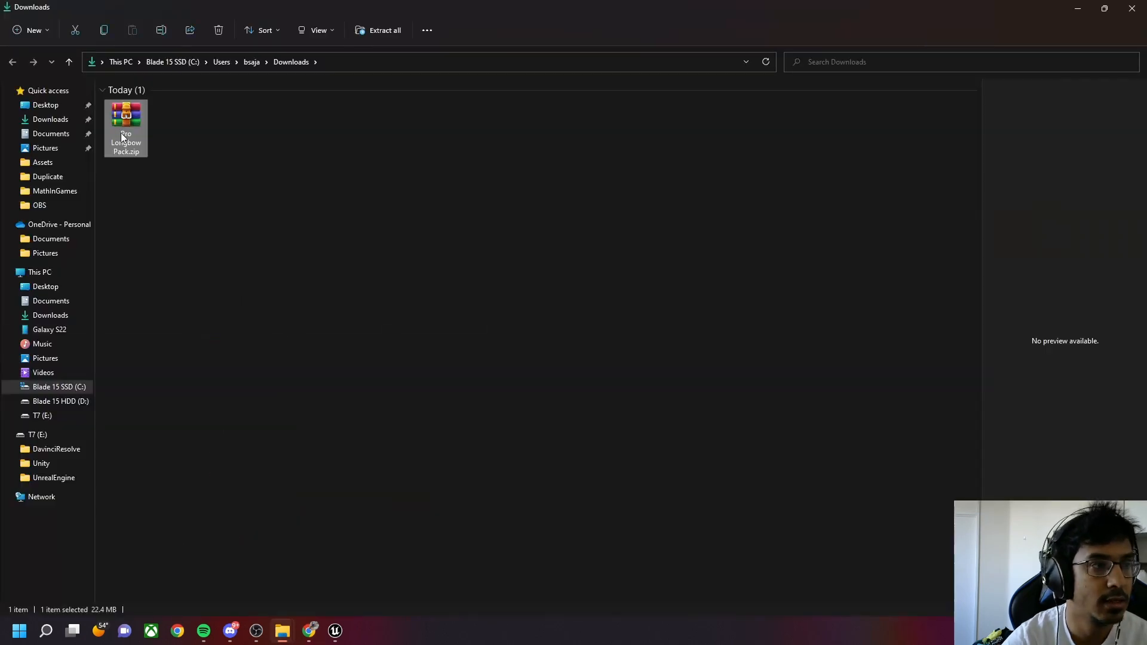
right_click(121, 133)
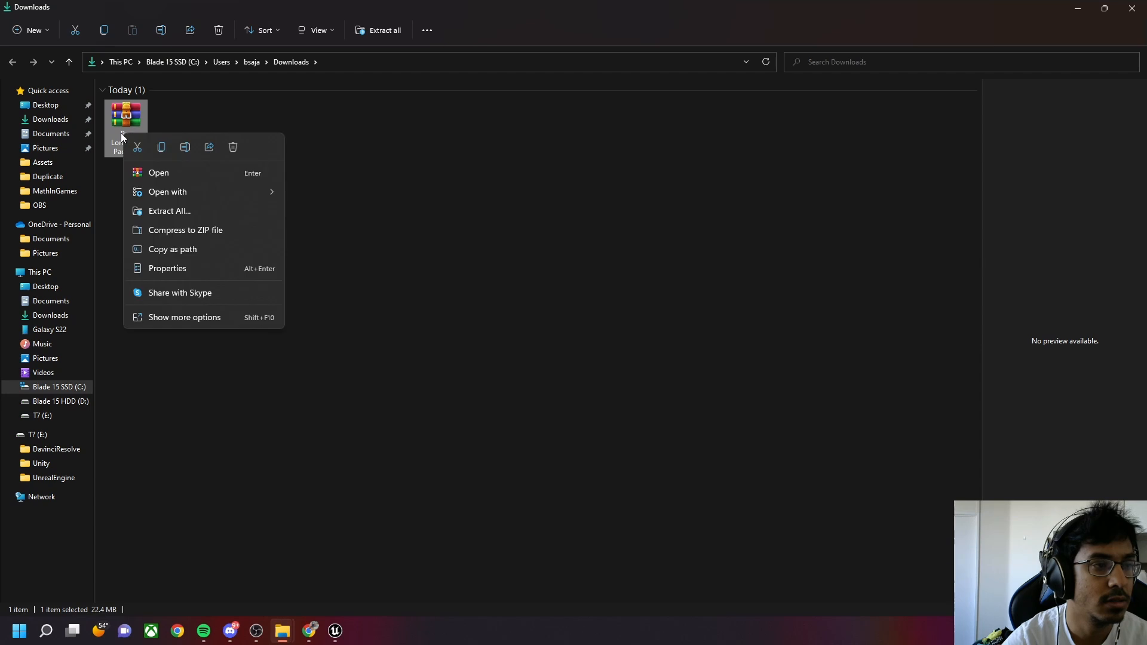
click(169, 212)
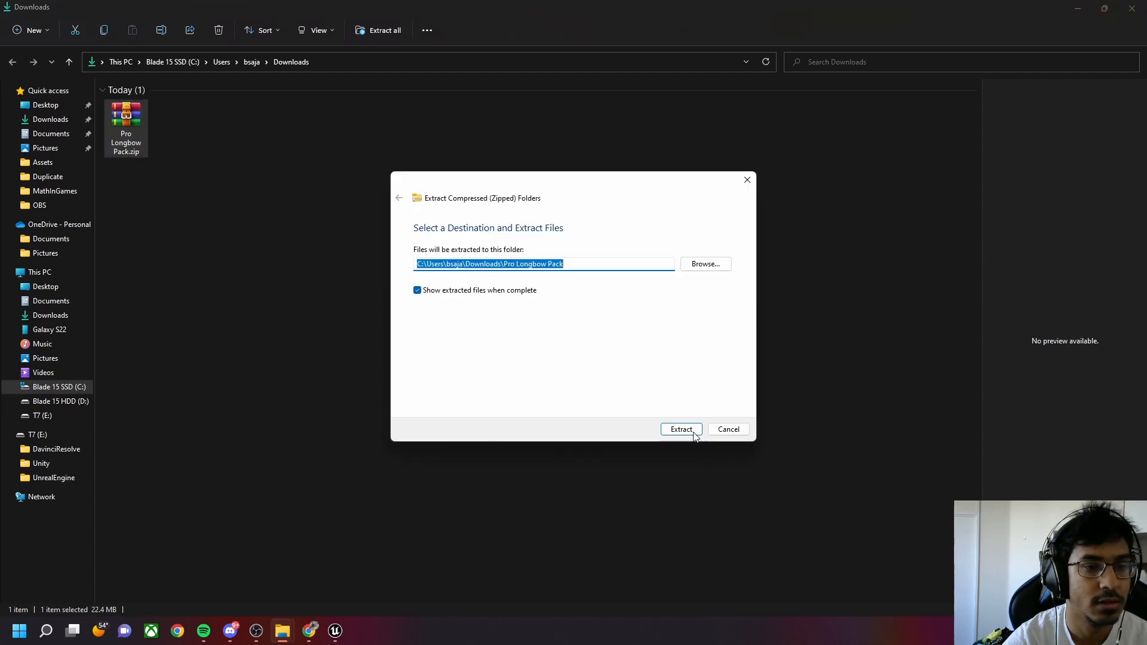
click(695, 434)
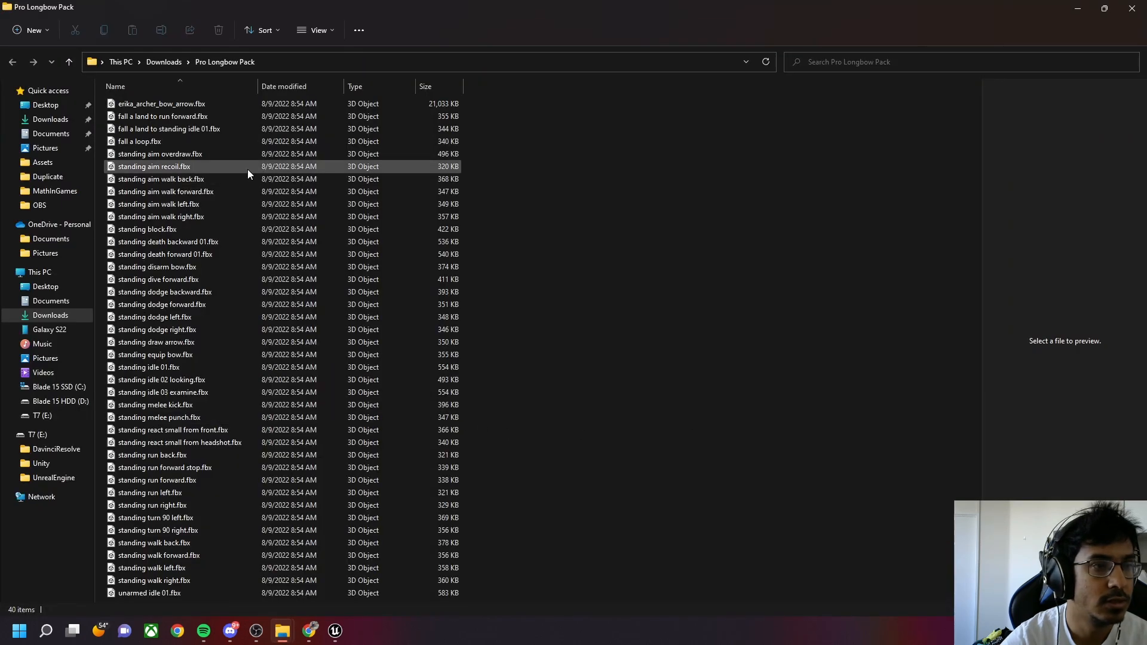
Examine the character and animation FBX files in the extracted Pro Longbow Pack folder
drag(569, 103, 431, 470)
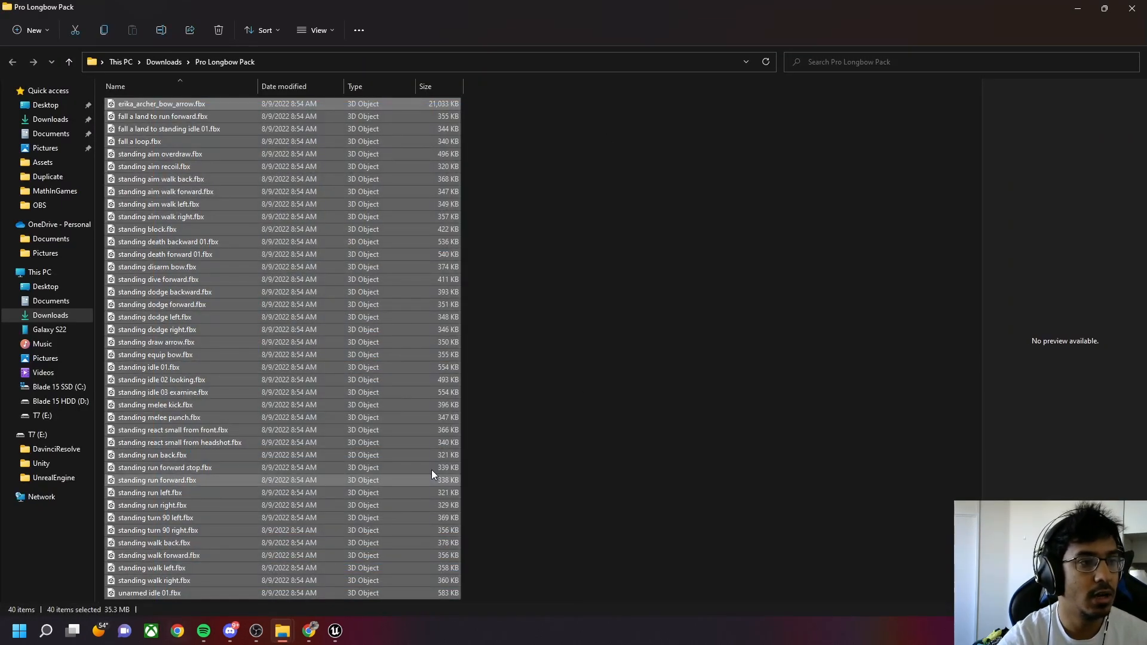
click(633, 357)
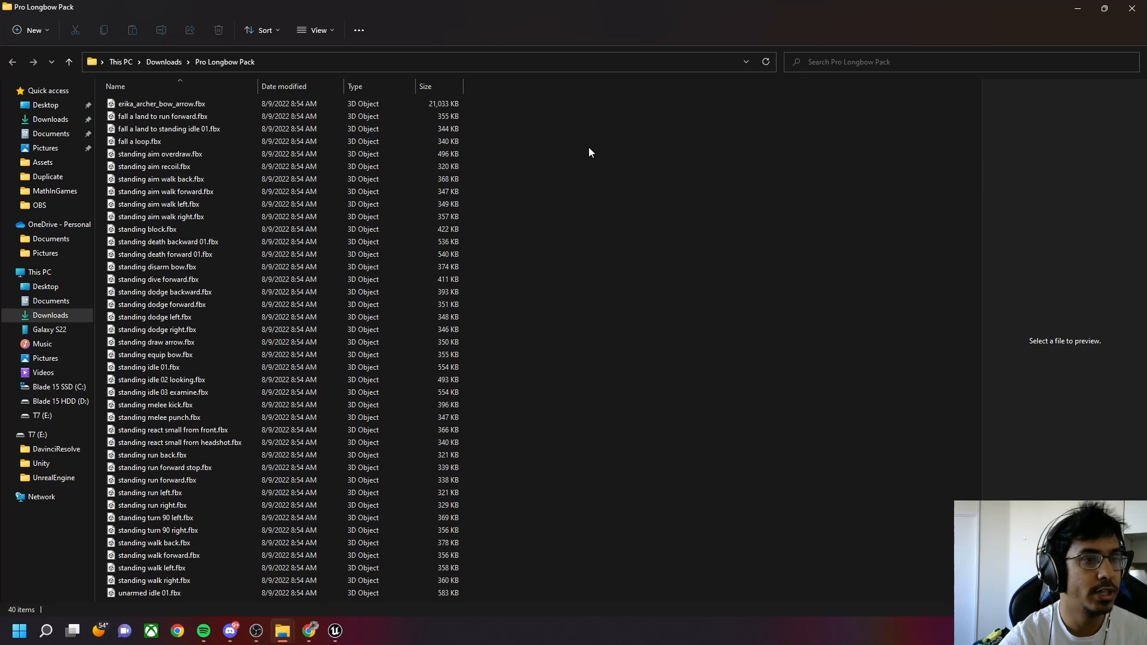
drag(540, 115, 235, 577)
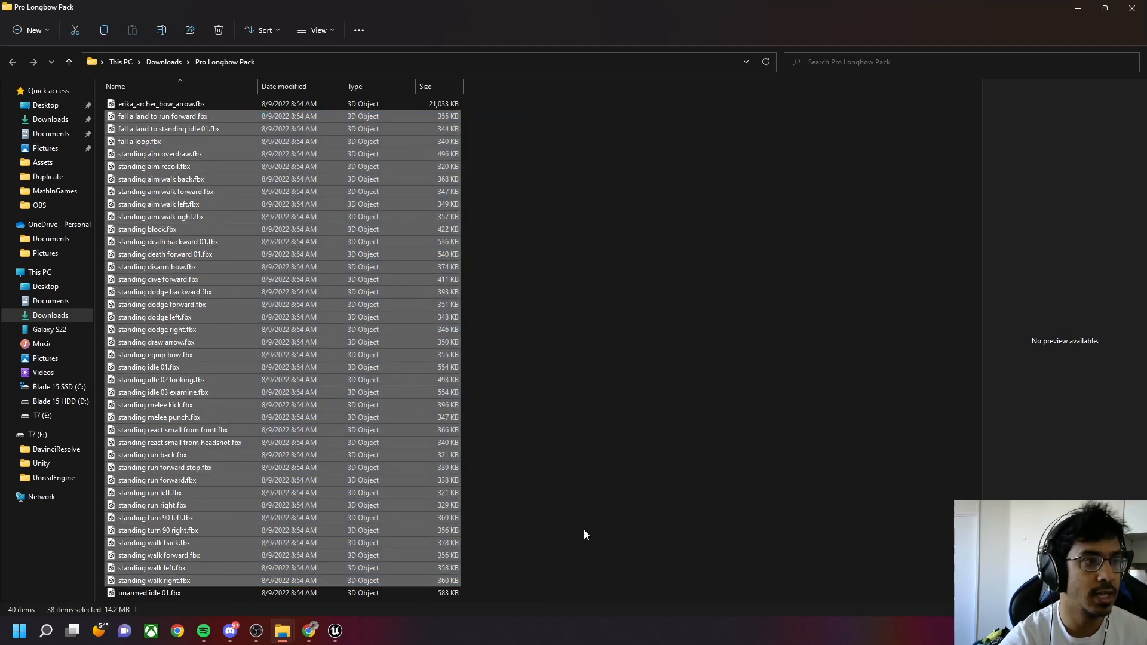
click(686, 361)
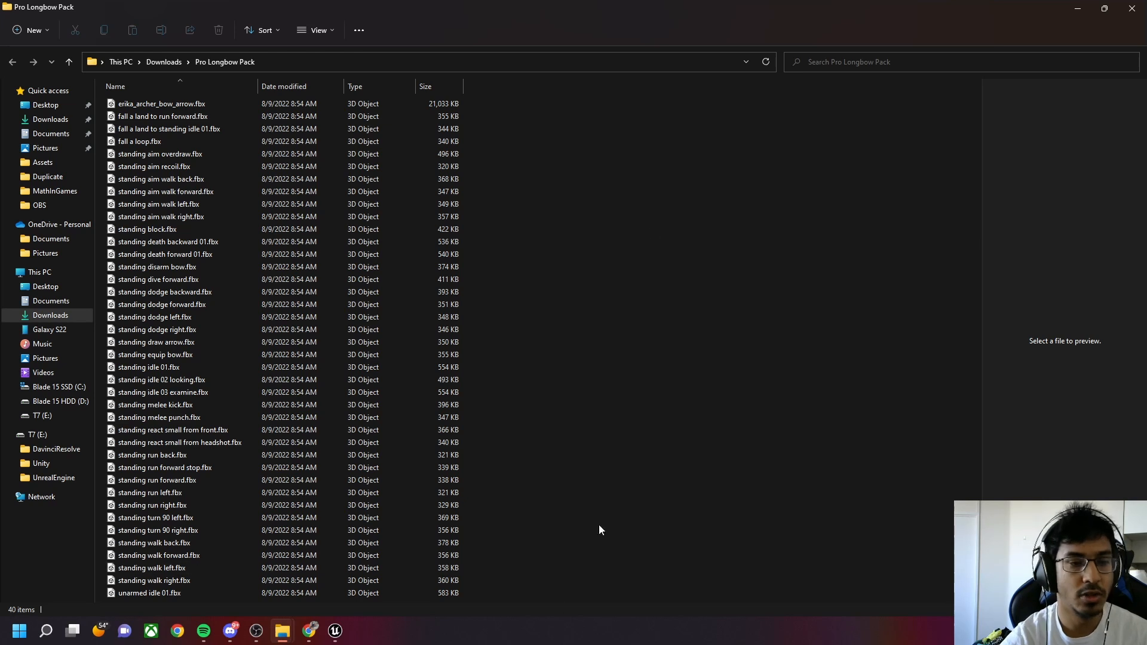
Switch to the Unreal Project Browser and open the DragonAITutorial project
click(335, 631)
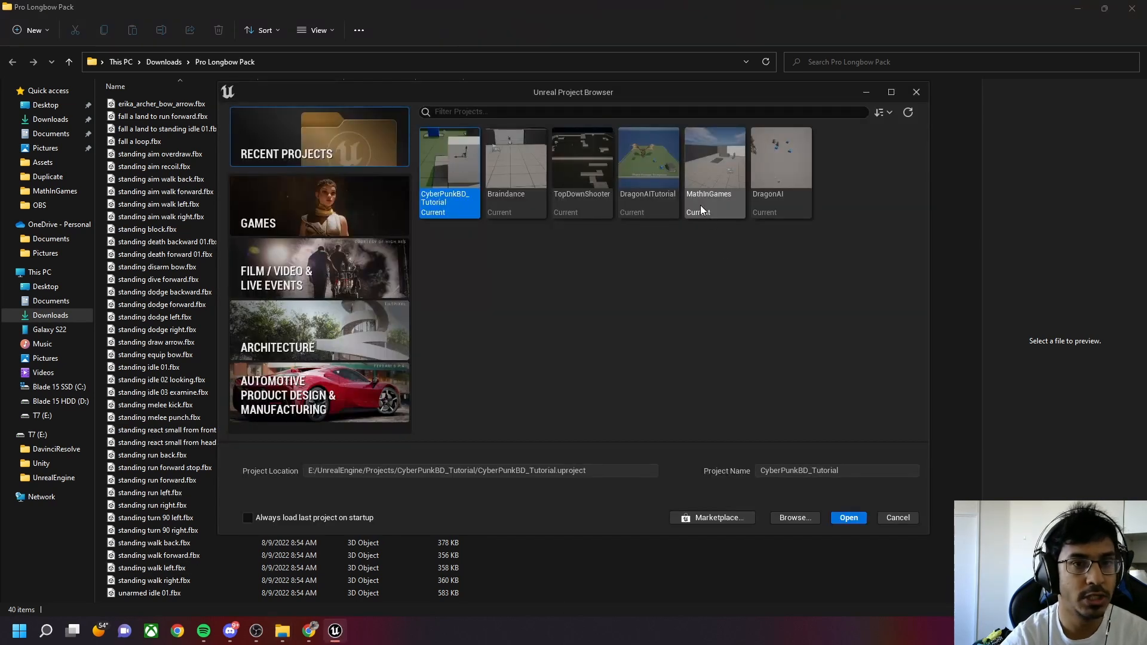
double_click(657, 161)
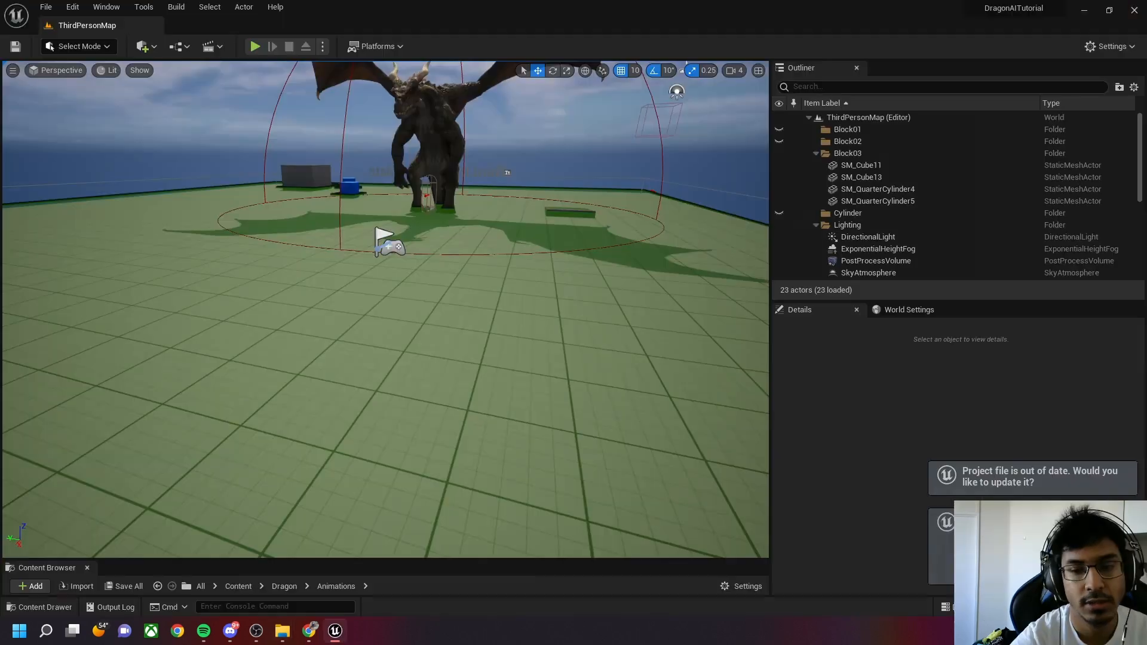
Switch to Chrome and search Google in a new tab for "female archer in indian mythology"
click(311, 632)
click(167, 32)
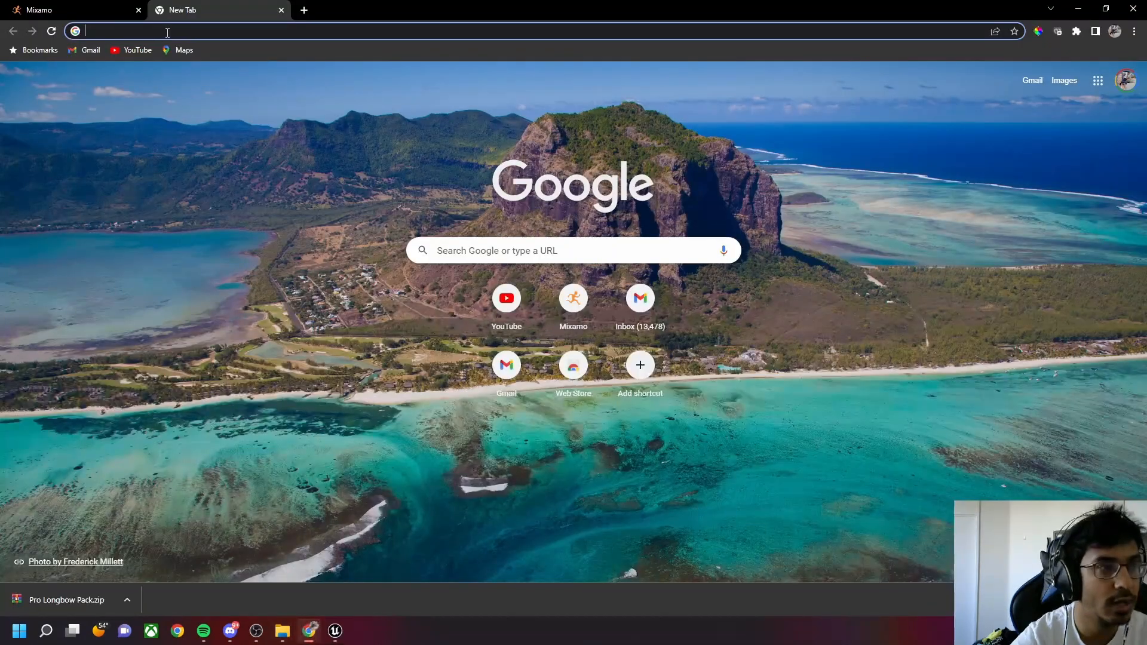
click(159, 29)
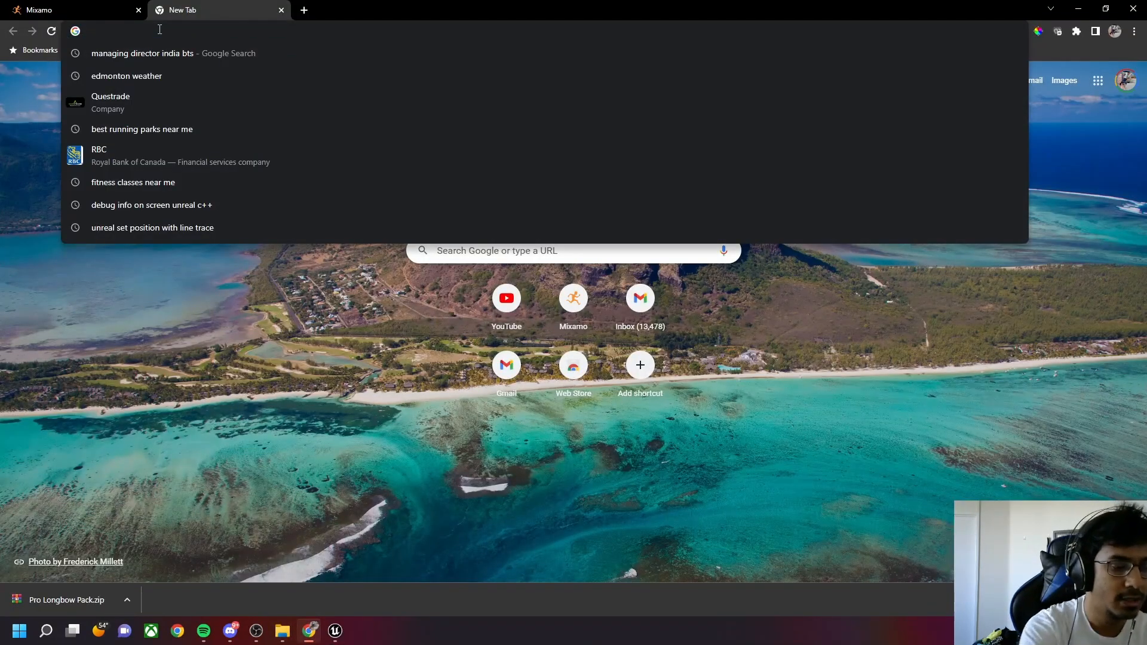
text(indian)
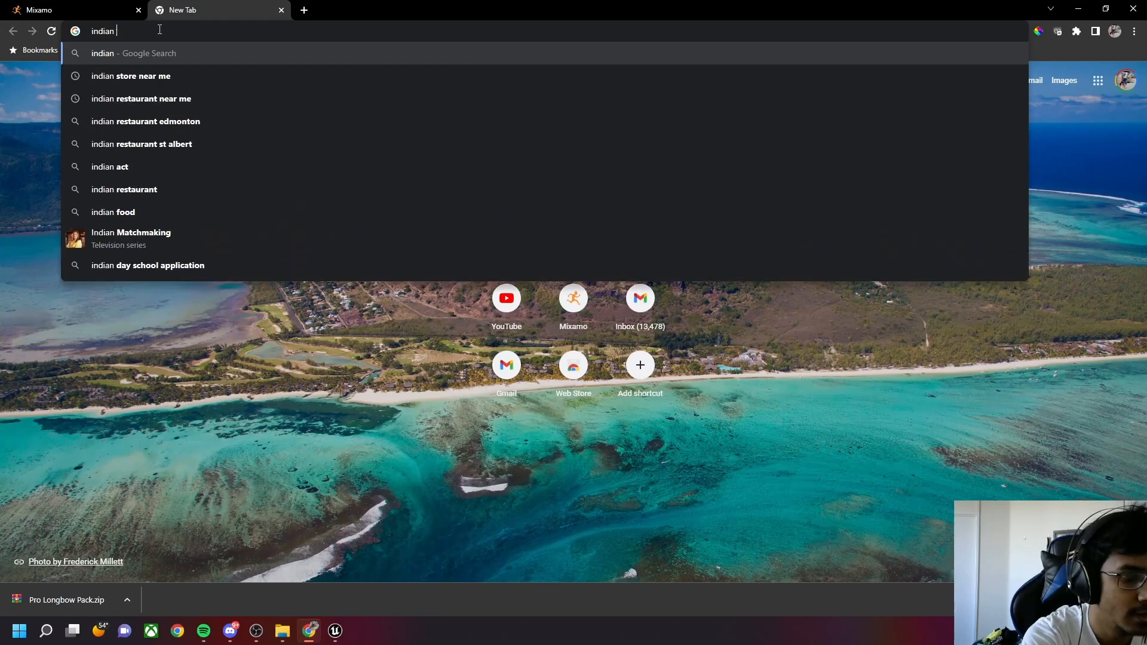
key(ctrl+a)
text(archer)
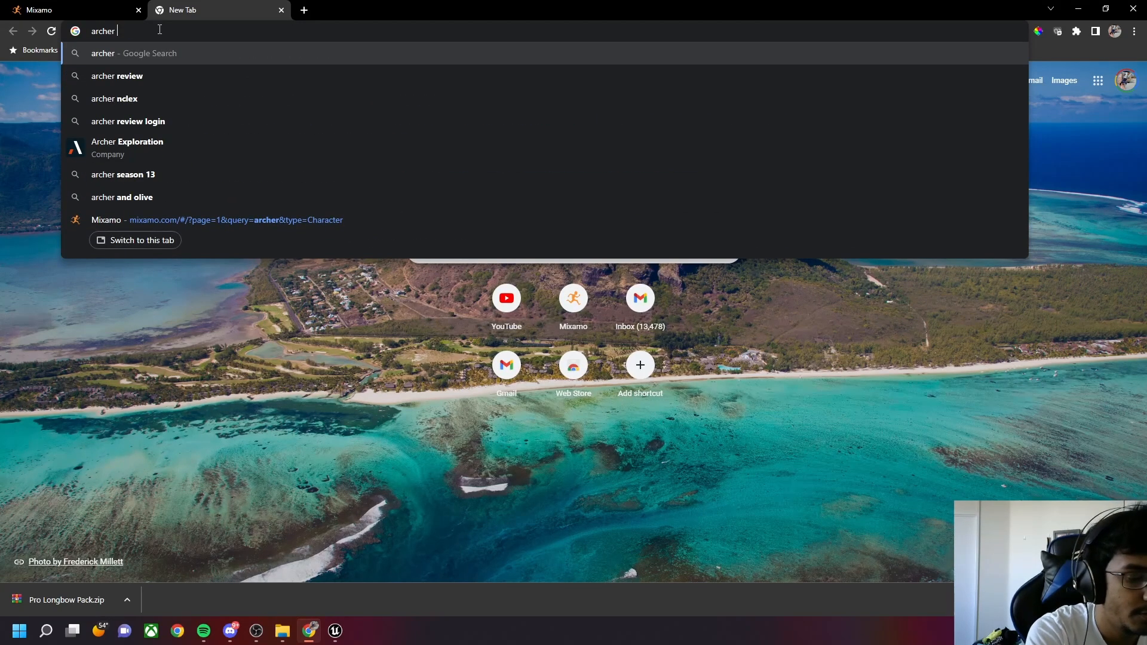
key(ctrl+a)
text(female a)
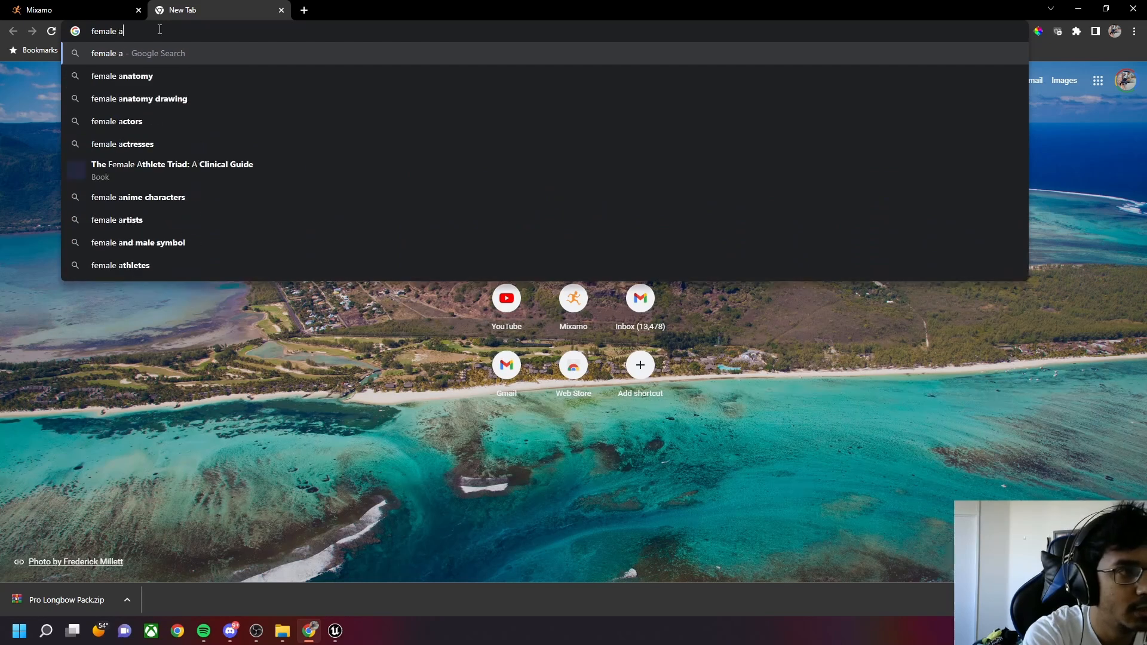
text(rcher in indi)
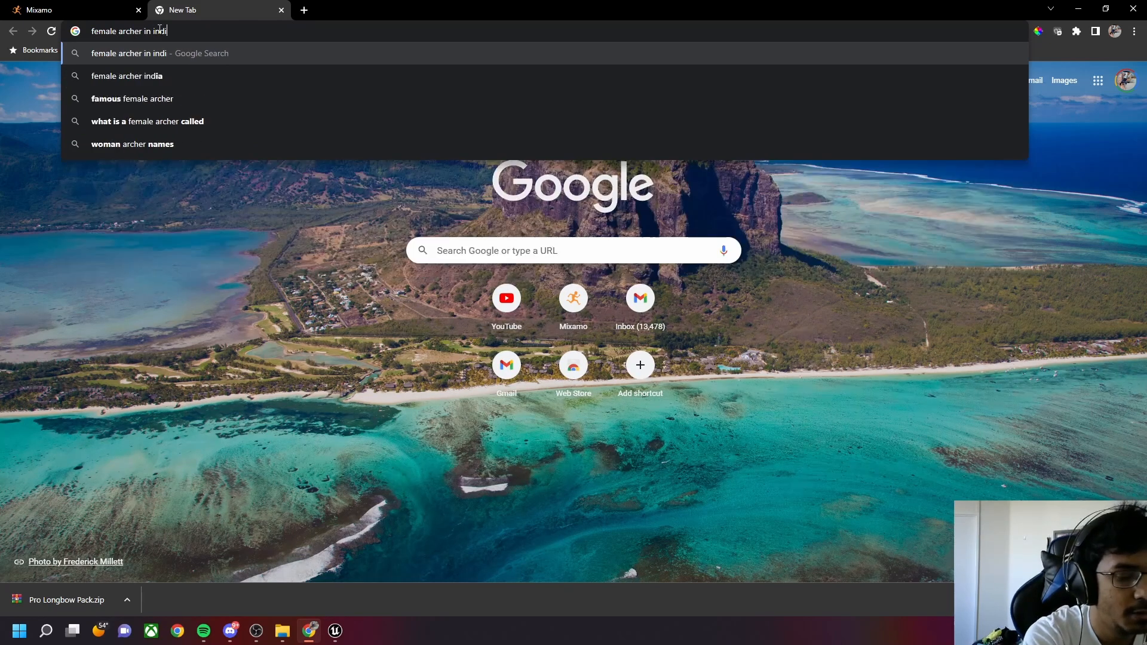
text(an my)
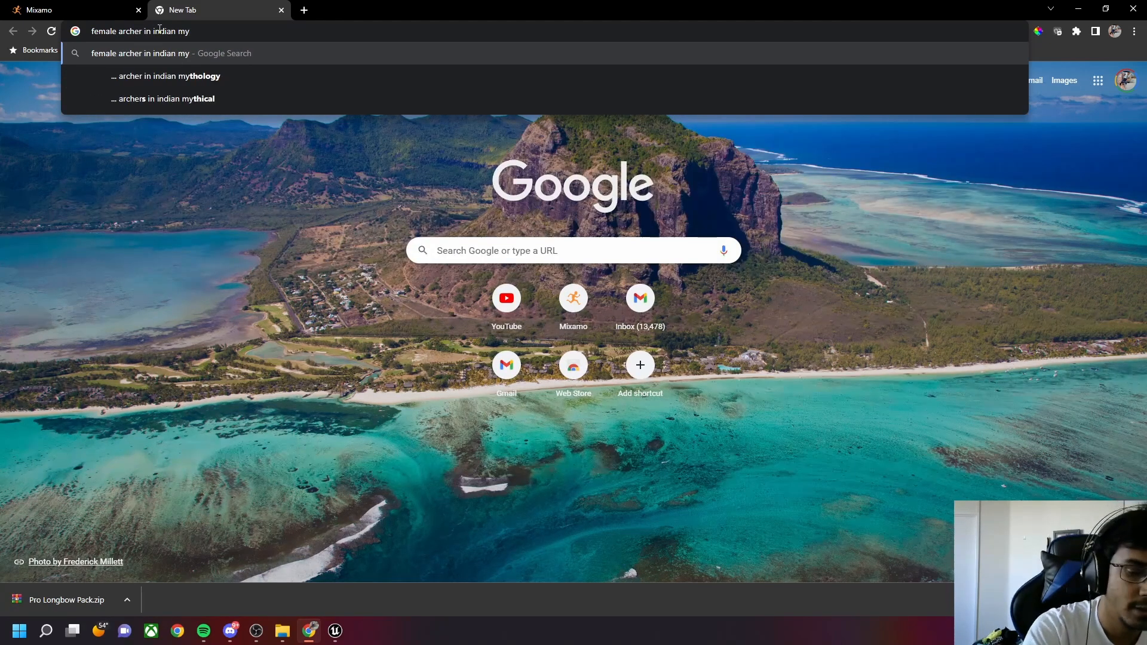
key(Down)
key(Return)
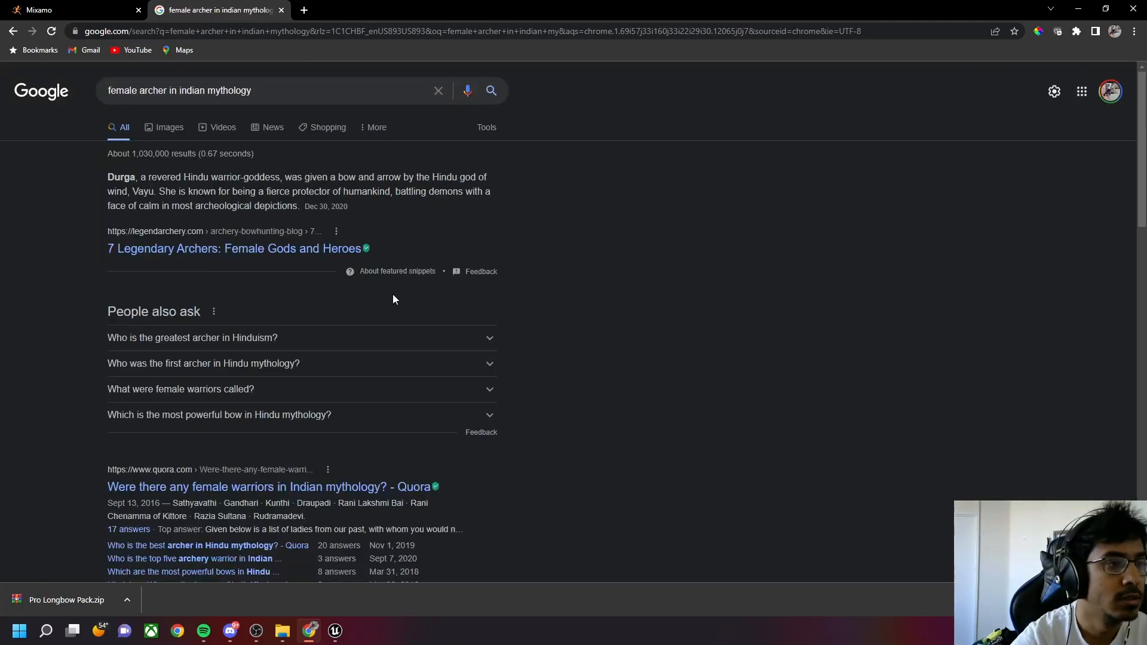
Read the Durga entry in the 7 Legendary Archers article and the Quora answers on female warriors in Indian mythology
click(207, 251)
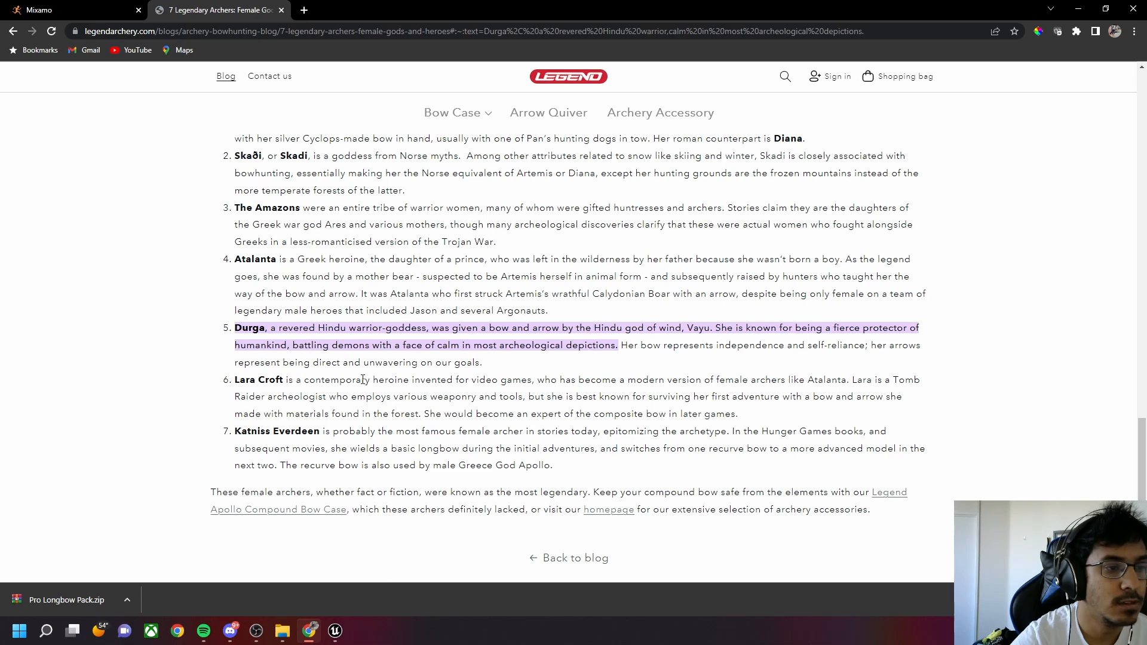
drag(233, 330, 678, 358)
click(577, 360)
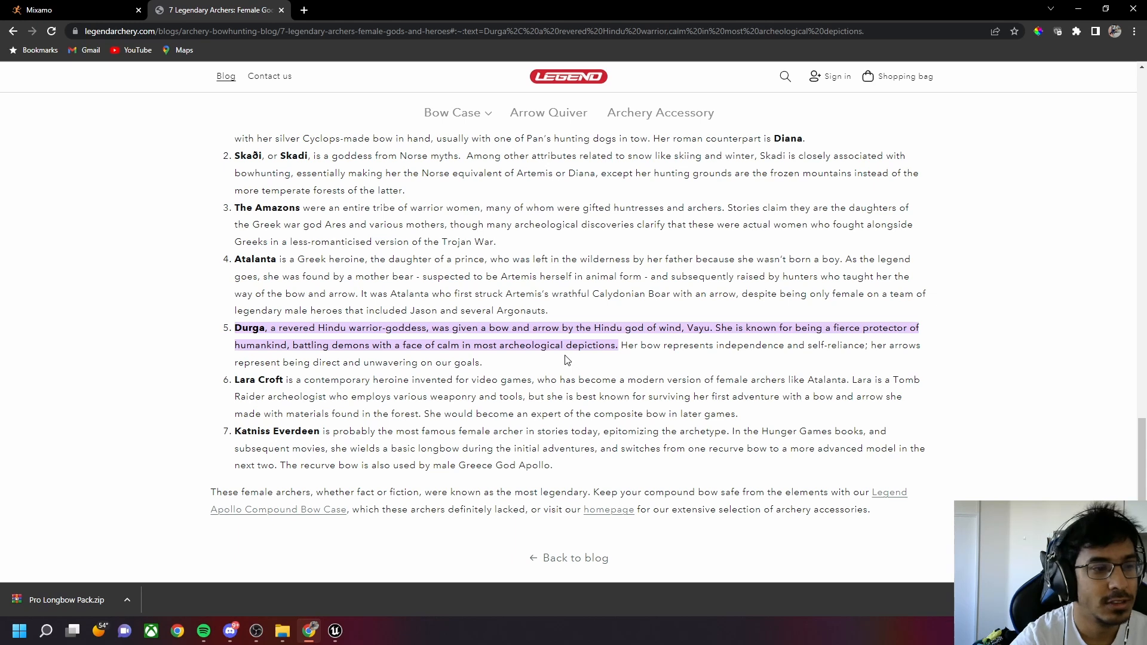
click(14, 33)
scroll(113, 304, down, 2)
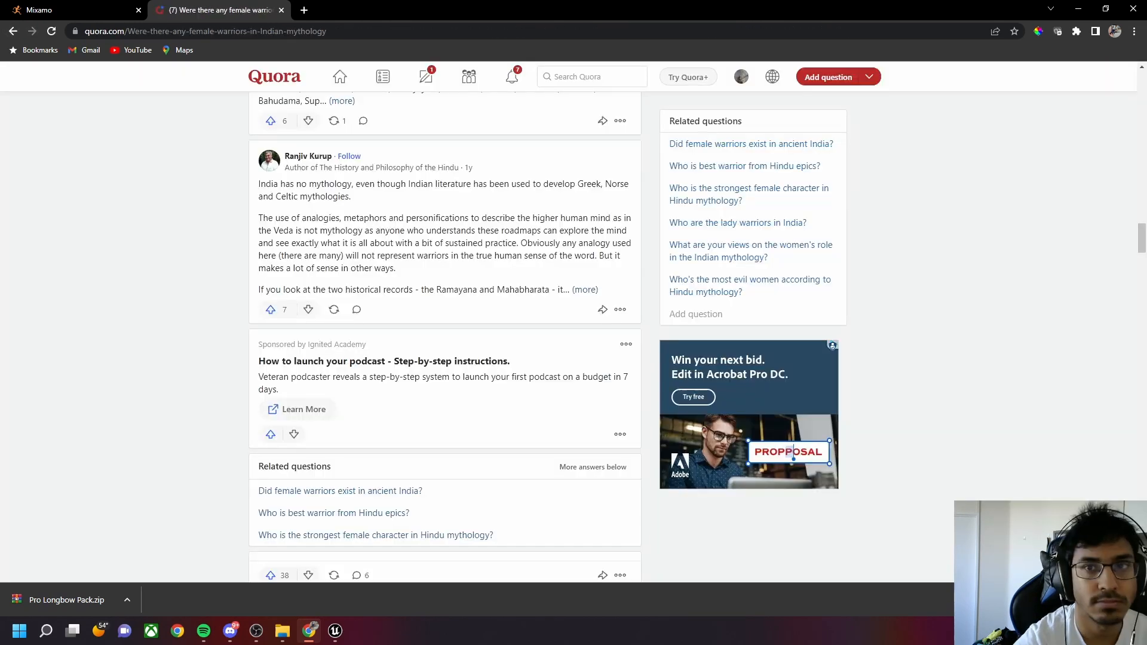
Switch to the Unreal Editor, duplicate the BP_ThirdPersonCharacter blueprint as Durga_BP, and save the new asset
click(1078, 9)
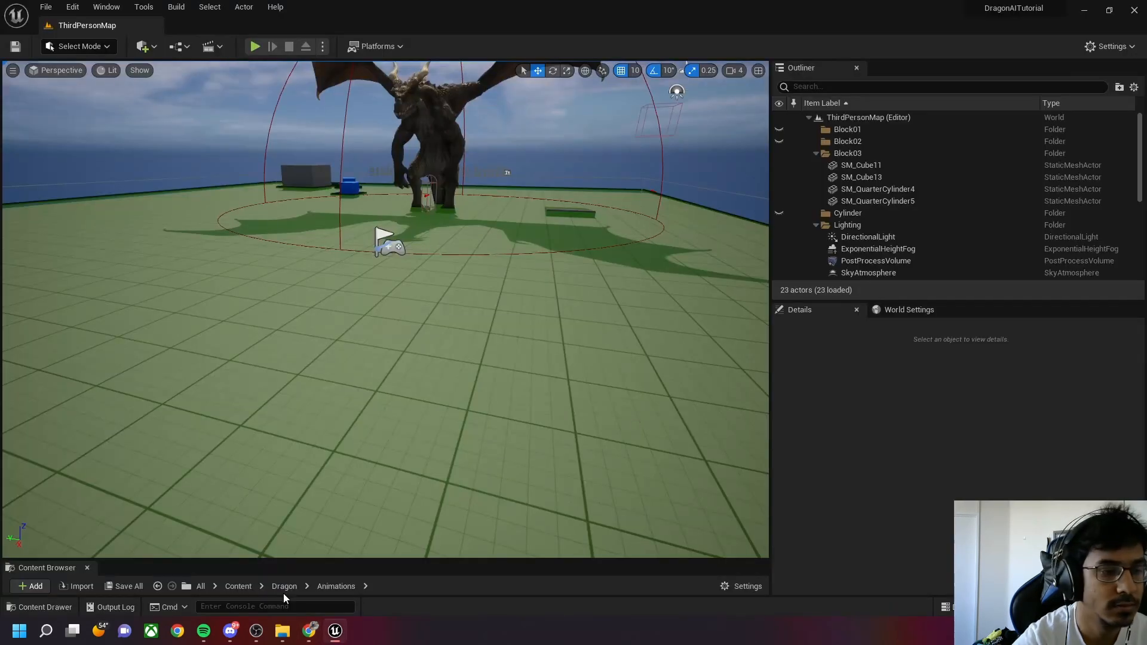
click(57, 607)
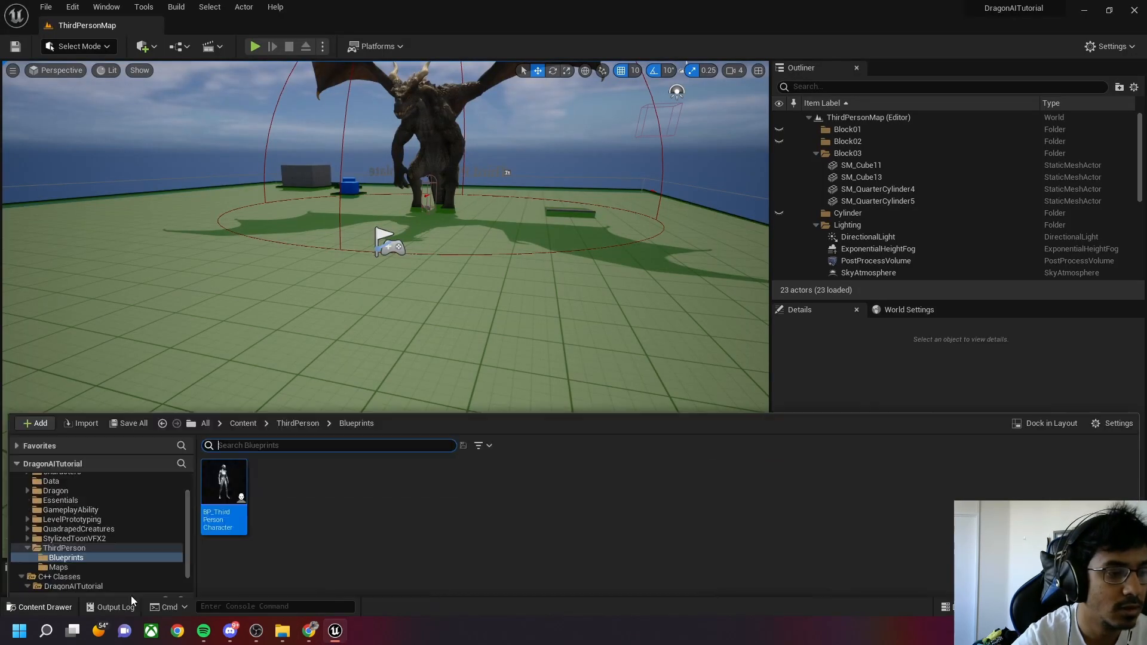
right_click(223, 481)
click(382, 268)
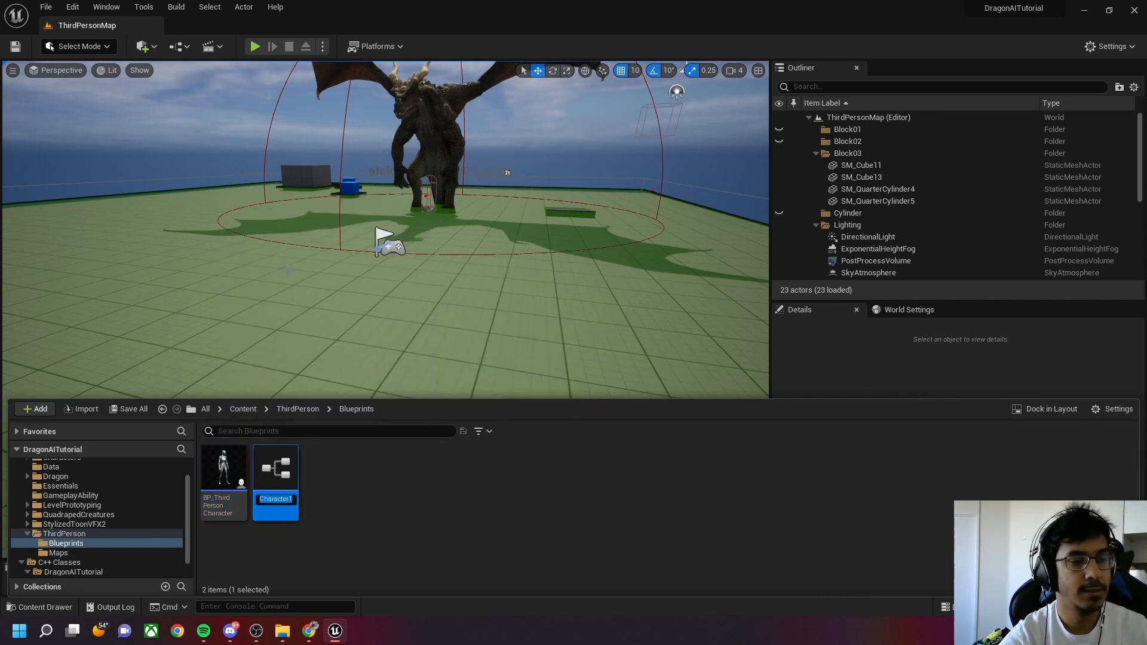
text(Durga)
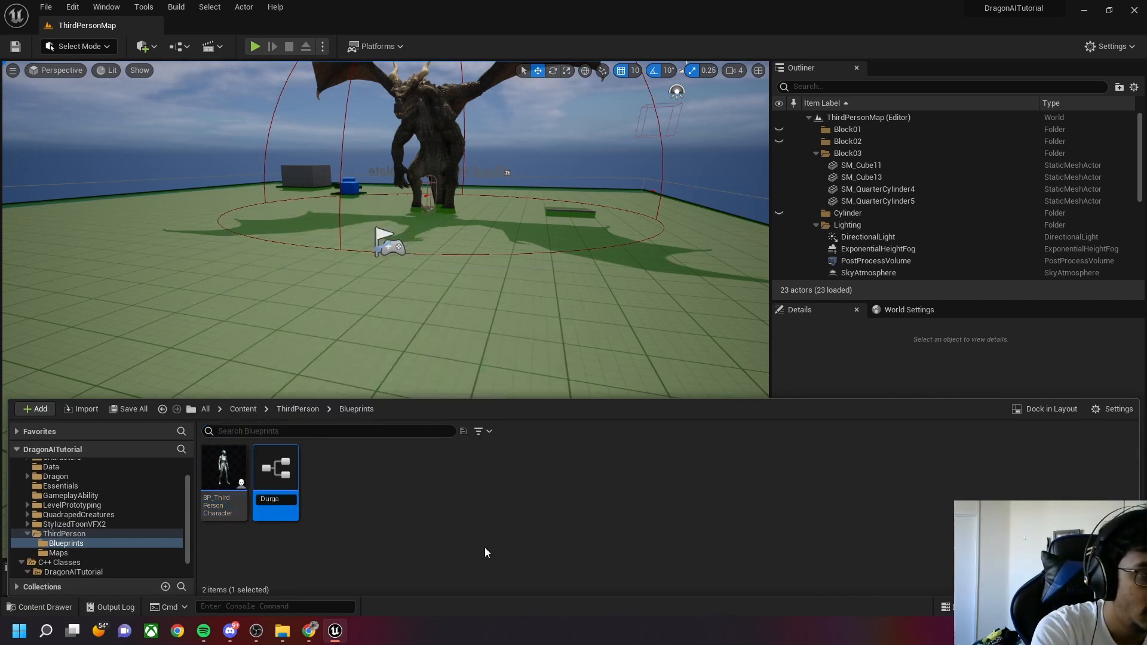
text(_B)
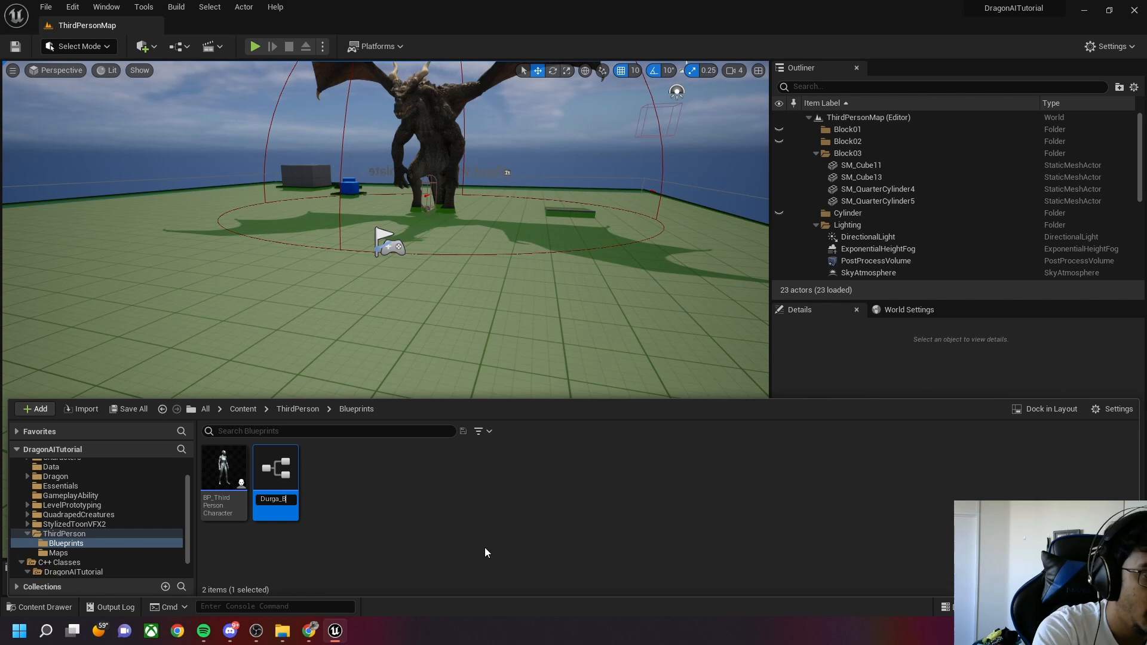
text(P)
key(Return)
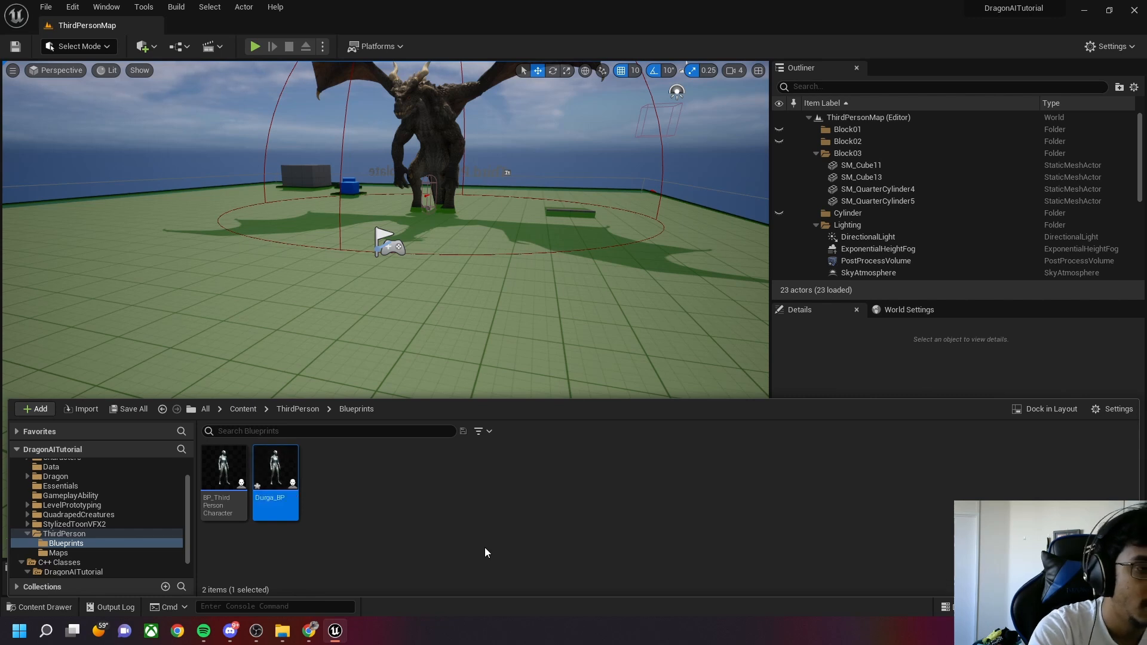
click(134, 410)
click(653, 449)
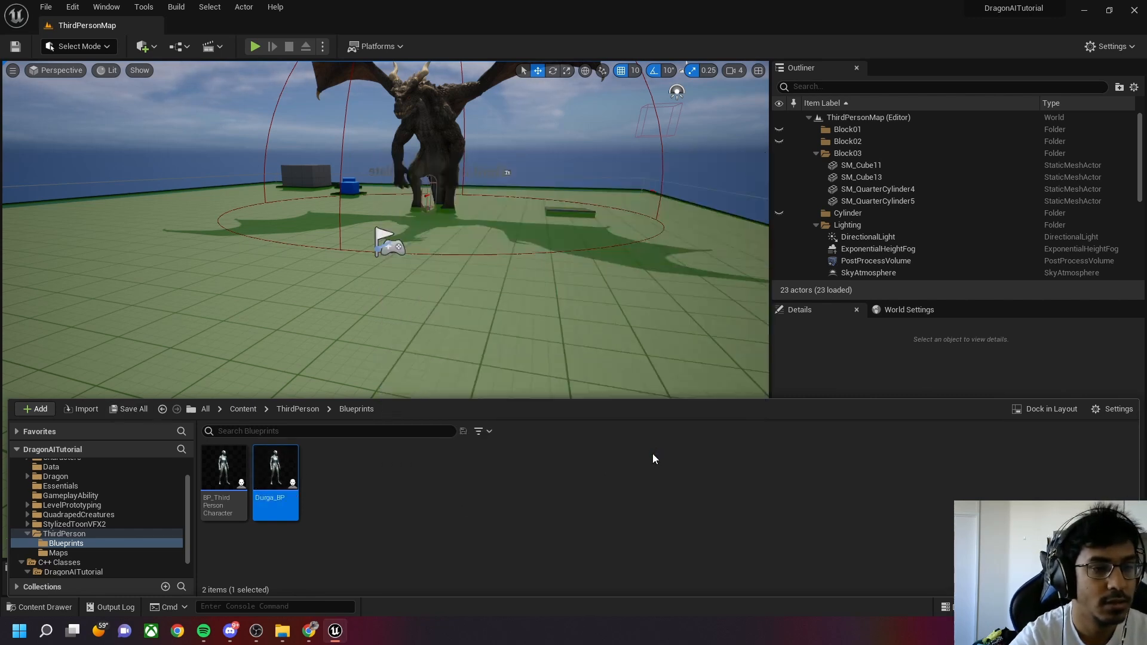
Open Durga_BP in the full Blueprint Editor docked beside ThirdPersonMap and select its character mesh in the viewport
double_click(279, 467)
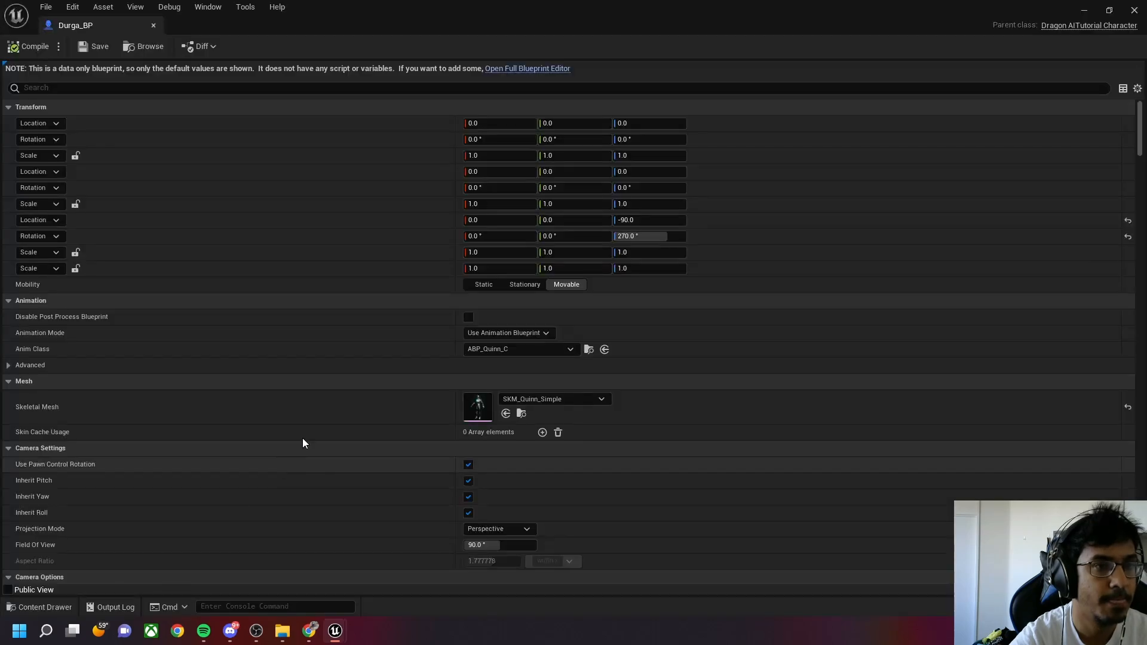
click(506, 73)
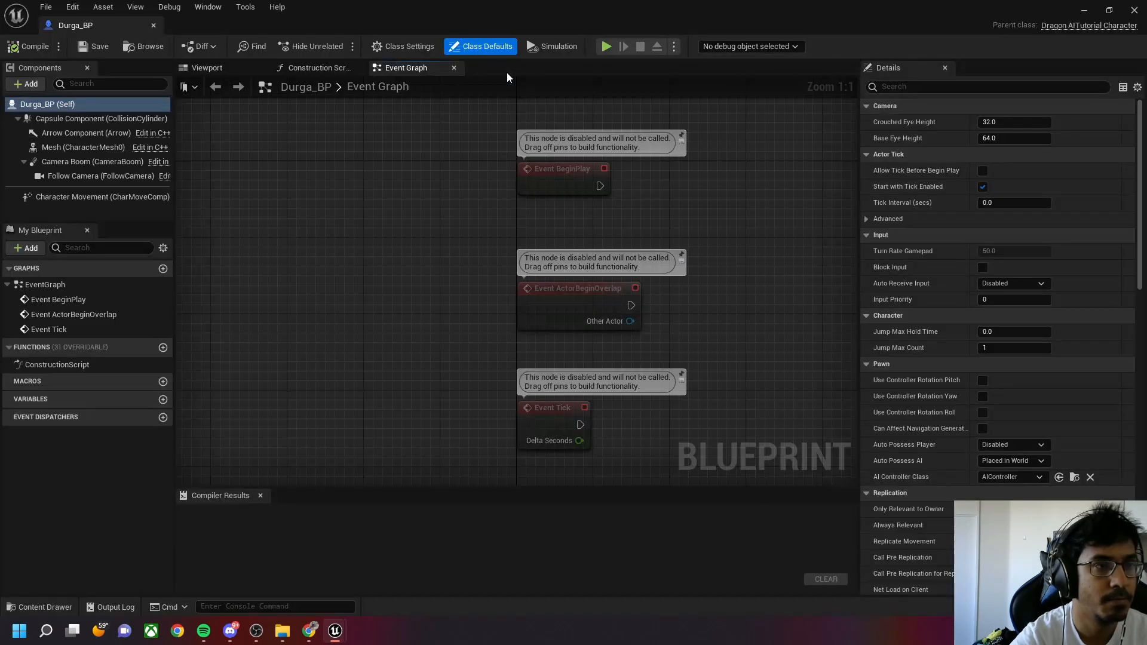
drag(94, 26, 221, 21)
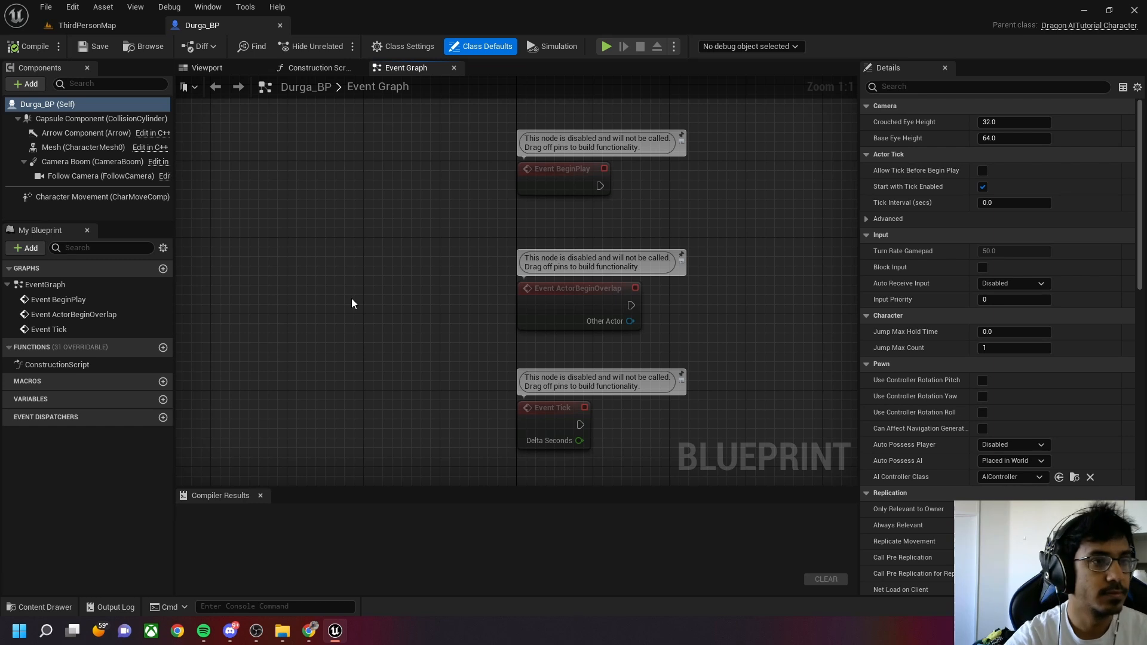
click(207, 68)
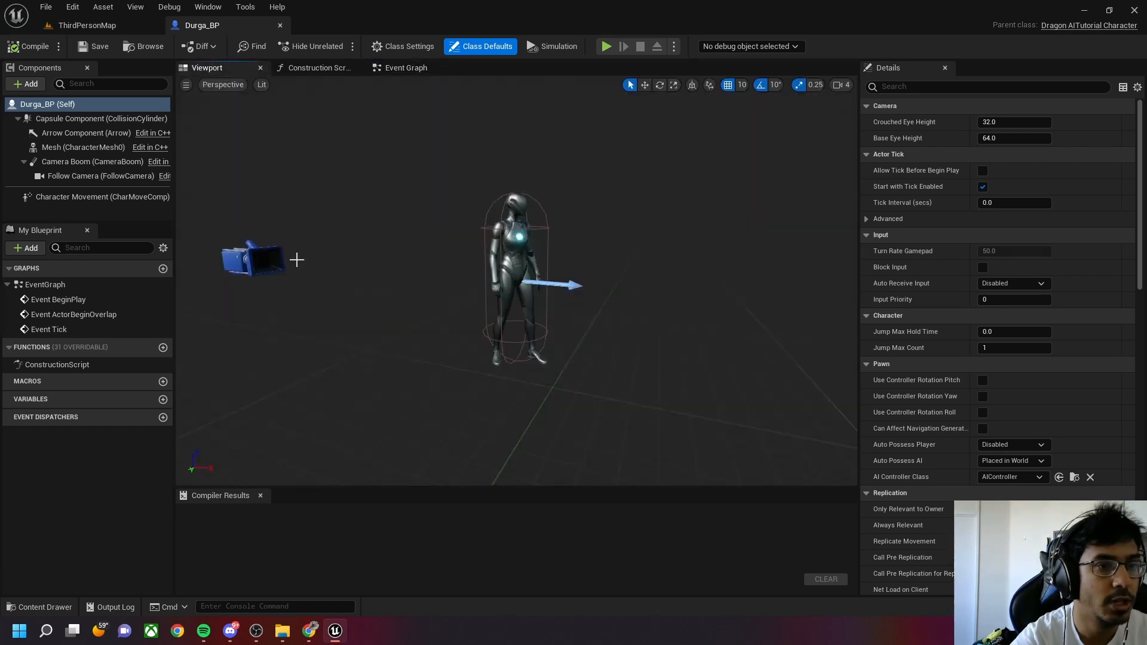
click(503, 256)
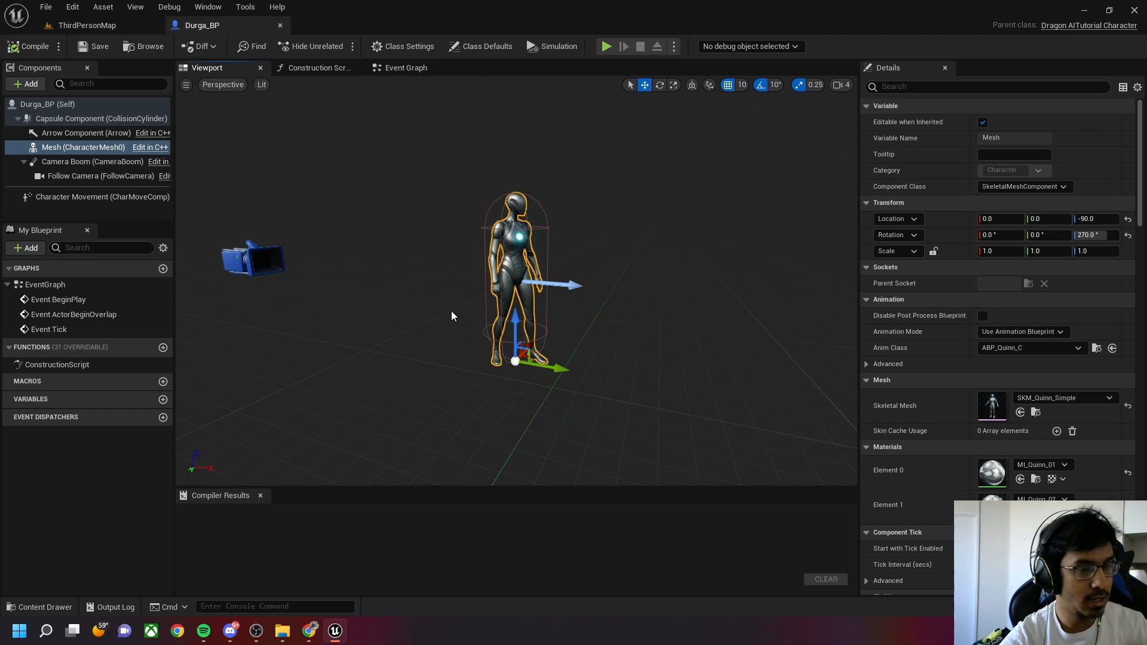
Switch to File Explorer and select erika_archer_bow_arrow.fbx in the Pro Longbow Pack folder
mouse_move(282, 631)
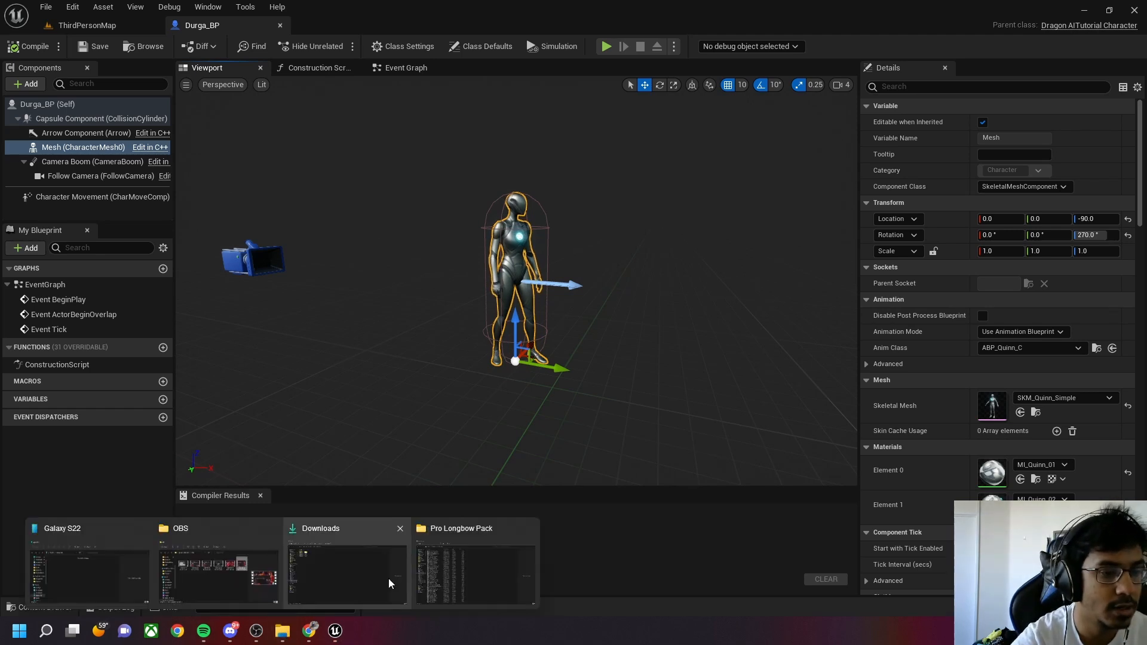
click(471, 573)
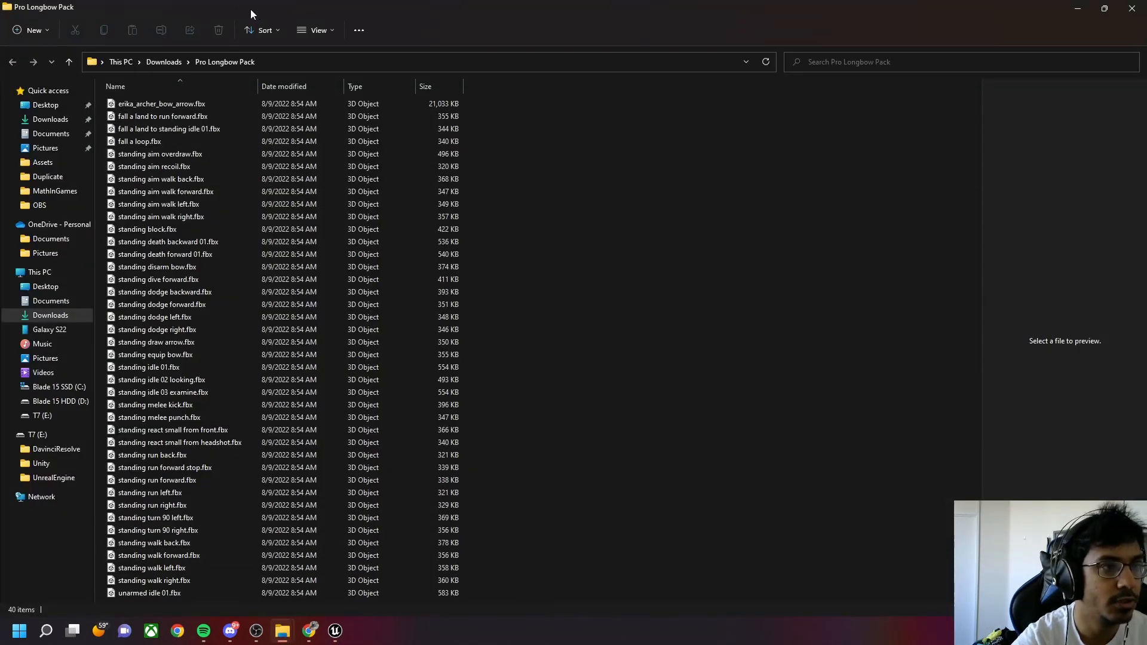
click(163, 104)
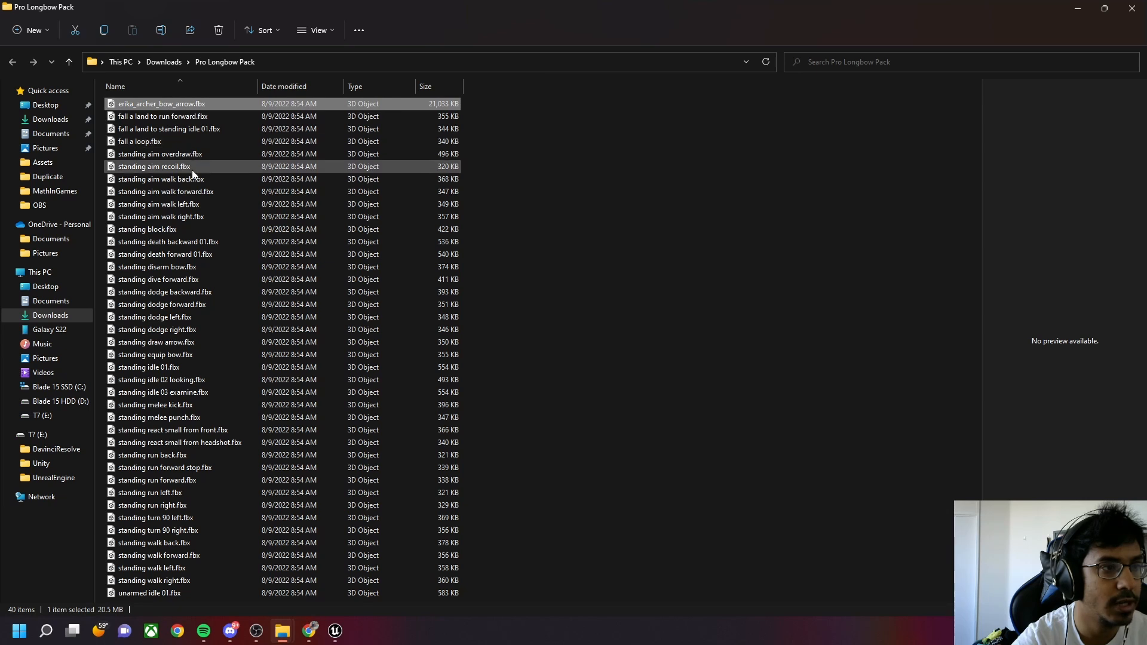
Switch back to ThirdPersonMap in the Unreal Editor and open the Characters folder in the project's content
click(335, 630)
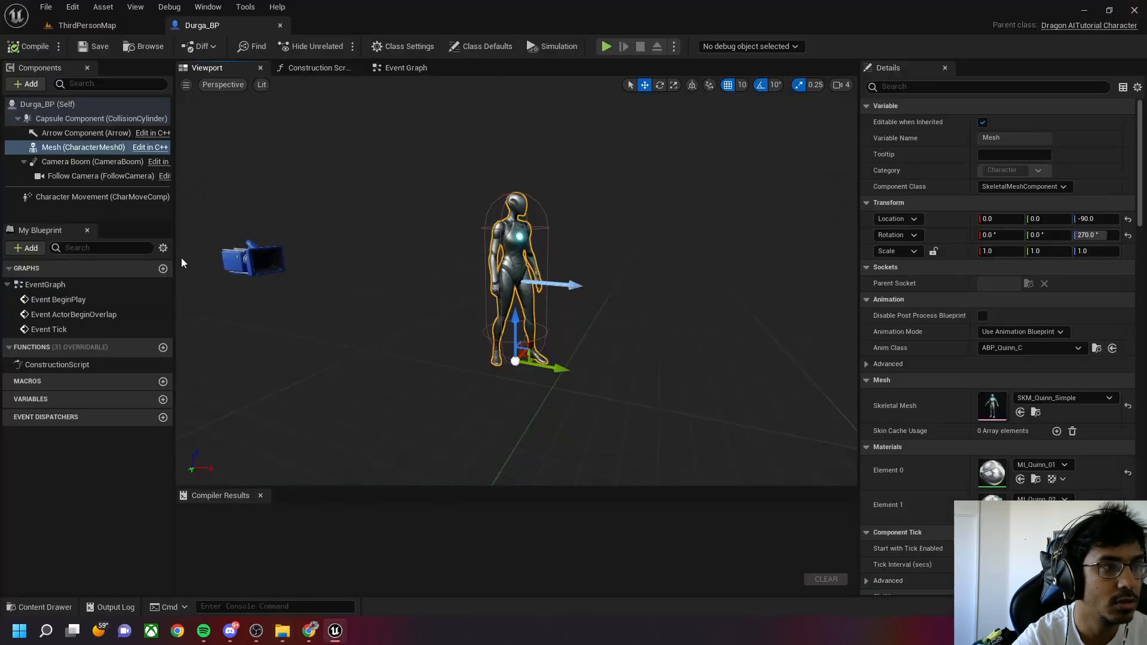
click(73, 31)
click(42, 608)
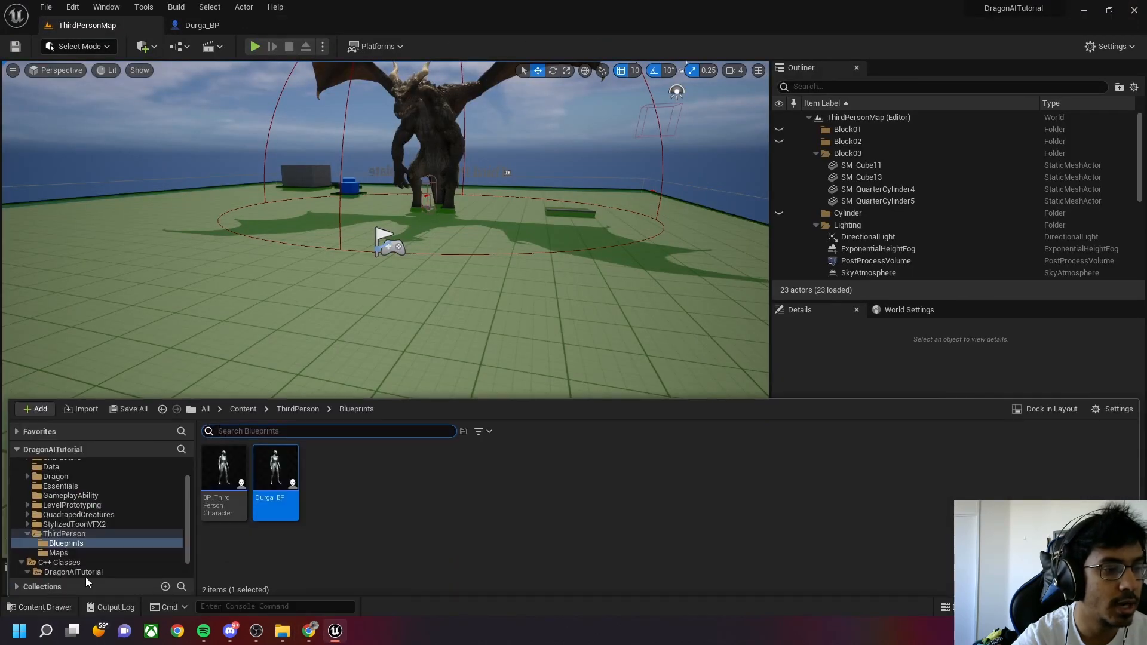
scroll(48, 510, up, 1)
click(58, 475)
right_click(350, 547)
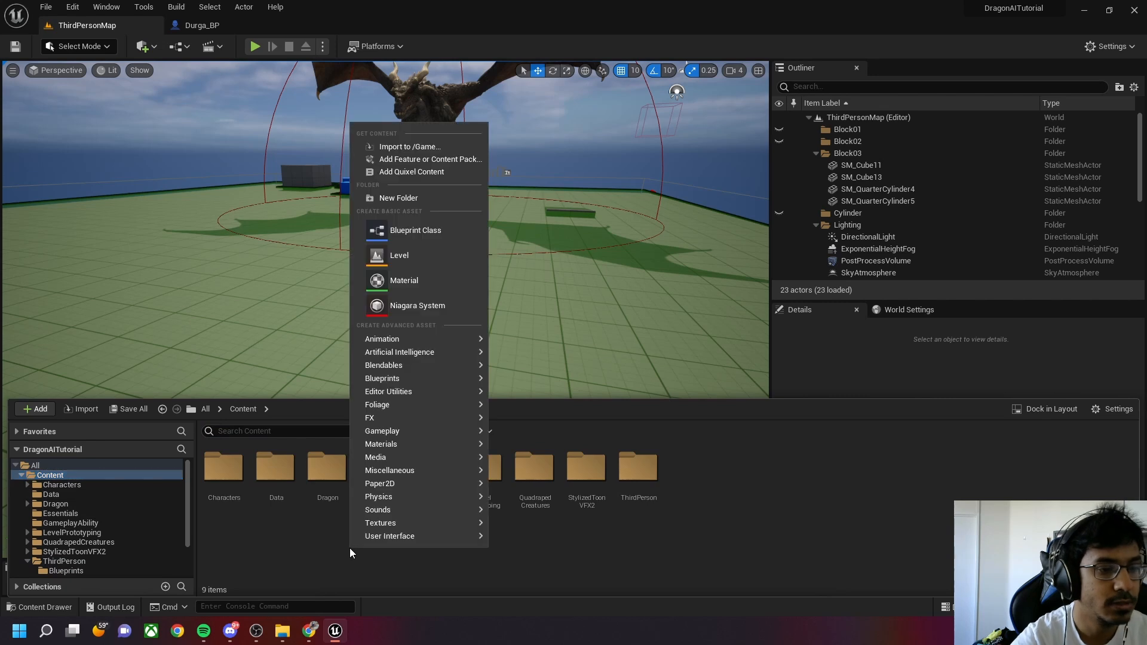
click(350, 547)
double_click(224, 470)
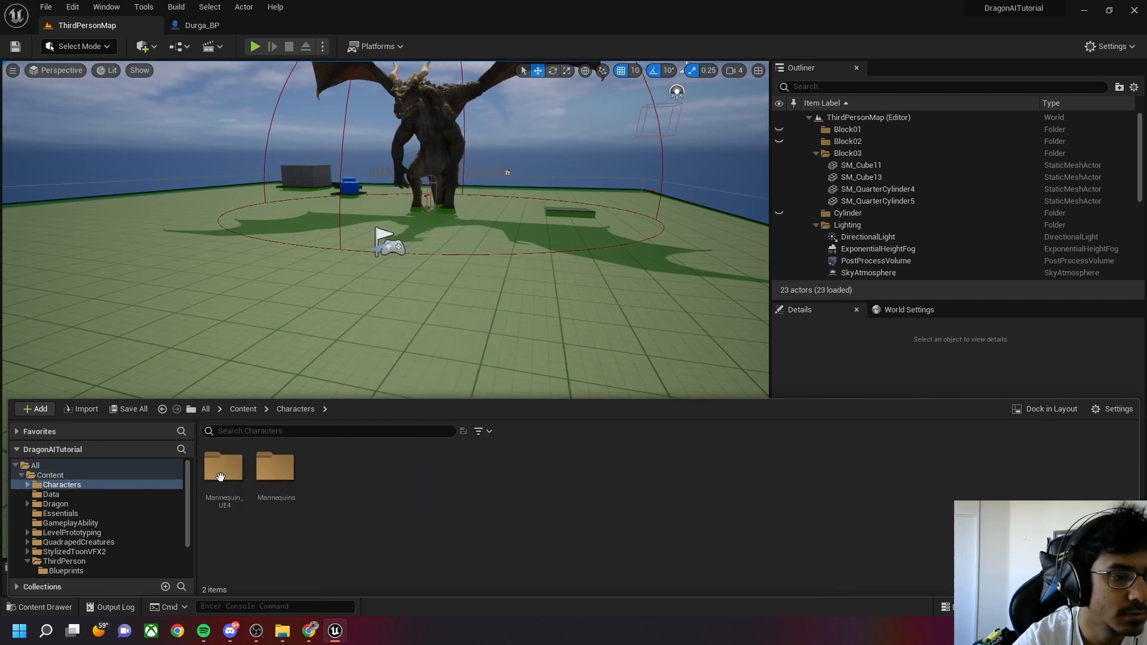
Create a folder named DurgaMannequin inside Characters and open it
right_click(425, 528)
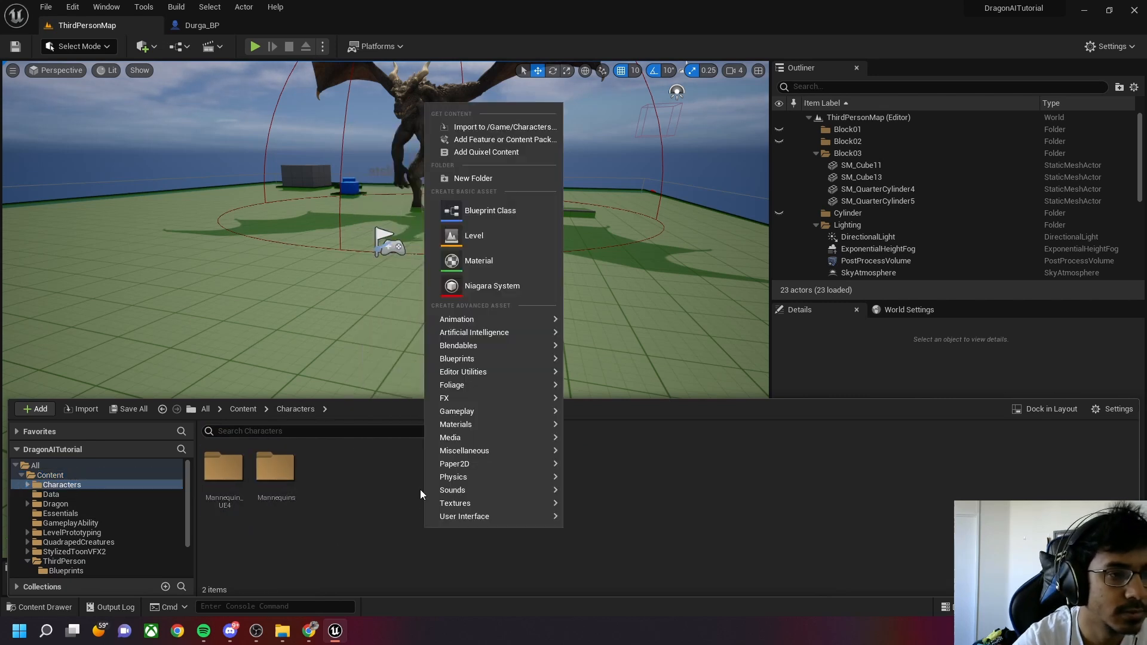
click(474, 180)
text(C)
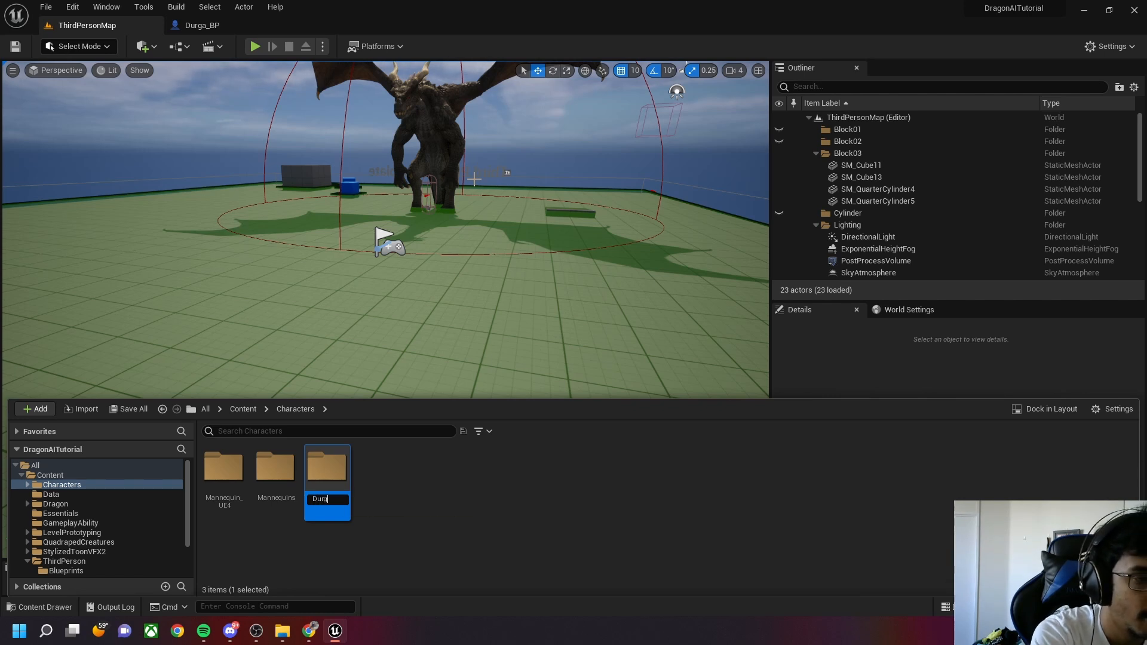
text(urgaMann)
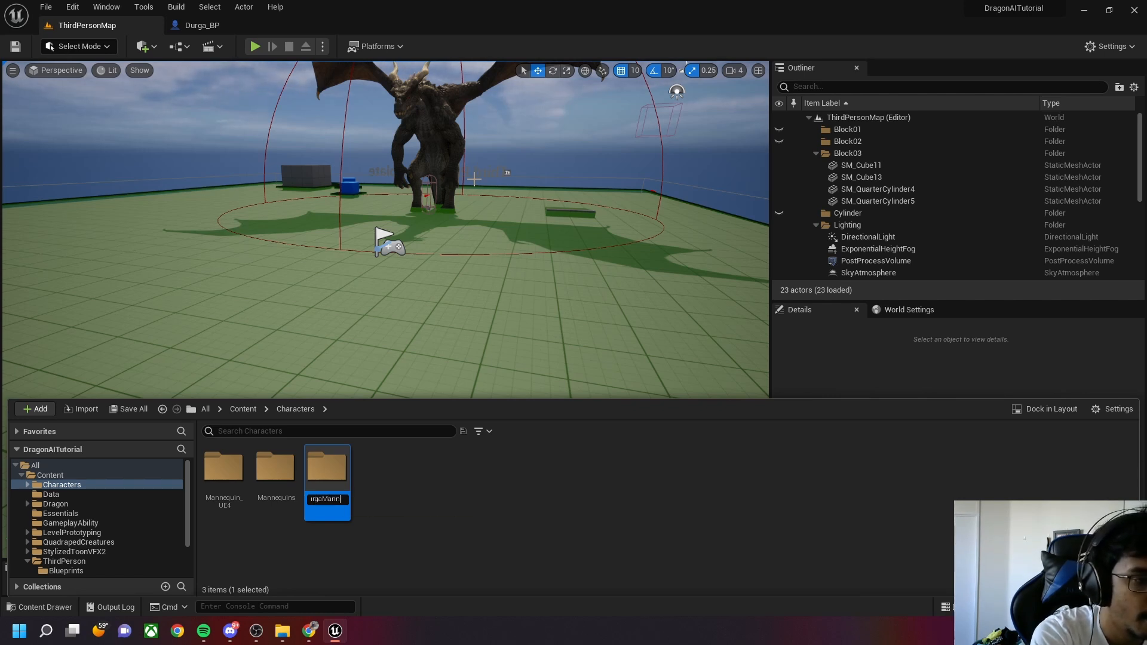
text(equin)
key(Return)
key(Return)
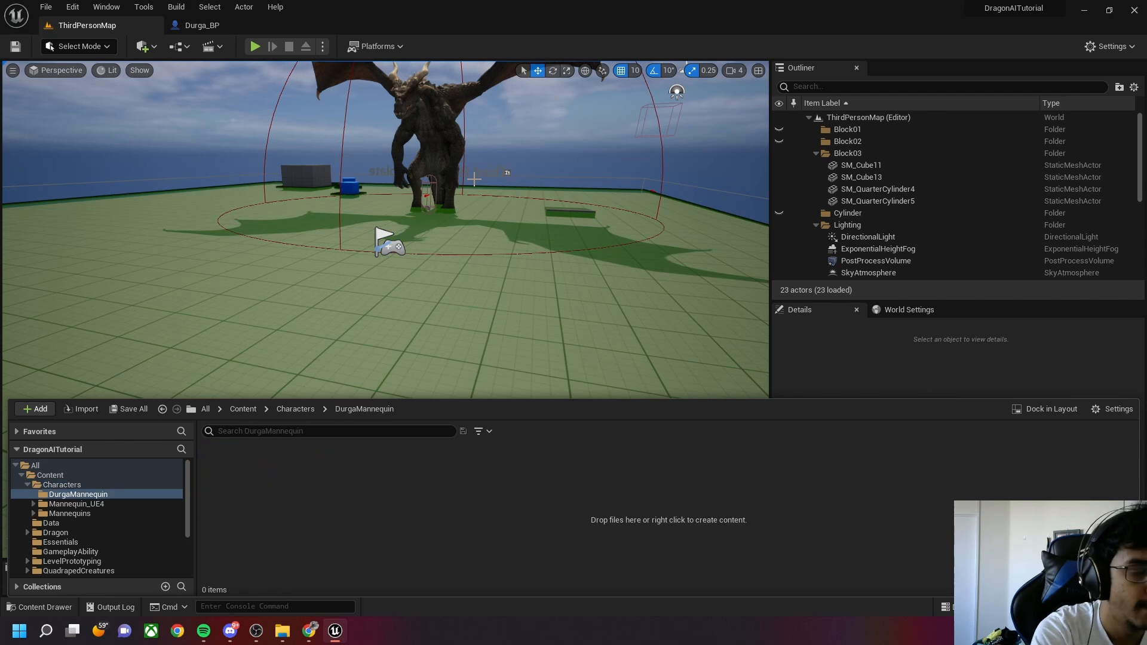
Import erika_archer_bow_arrow.fbx from the Pro Longbow Pack folder into DurgaMannequin as a skeletal mesh with the default options
mouse_move(283, 631)
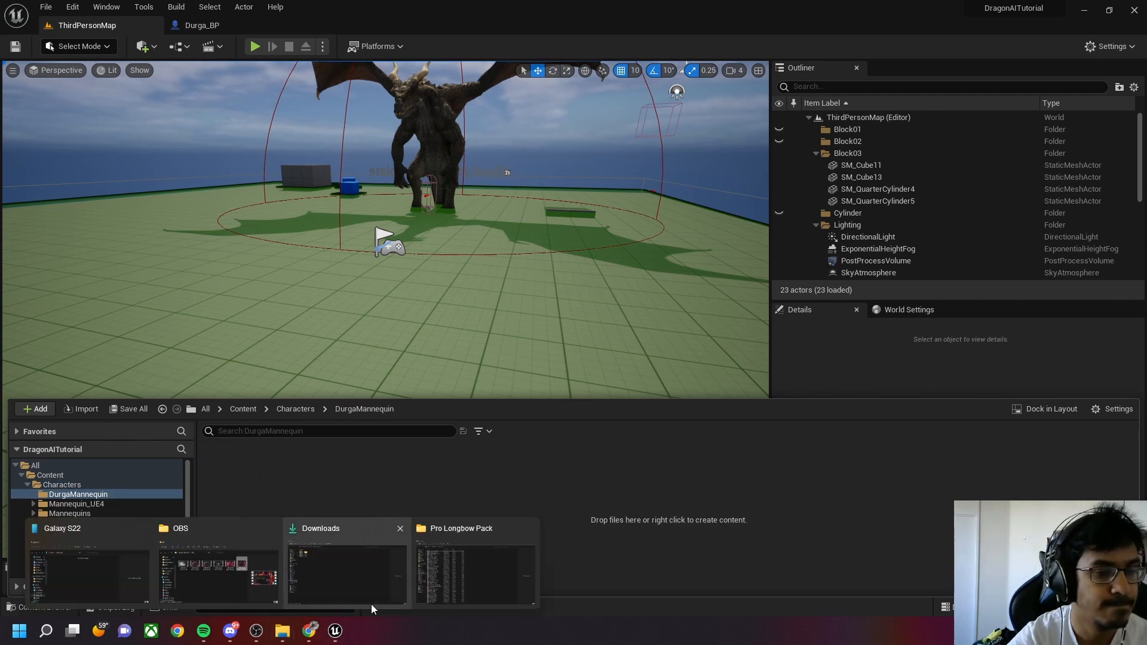
click(495, 587)
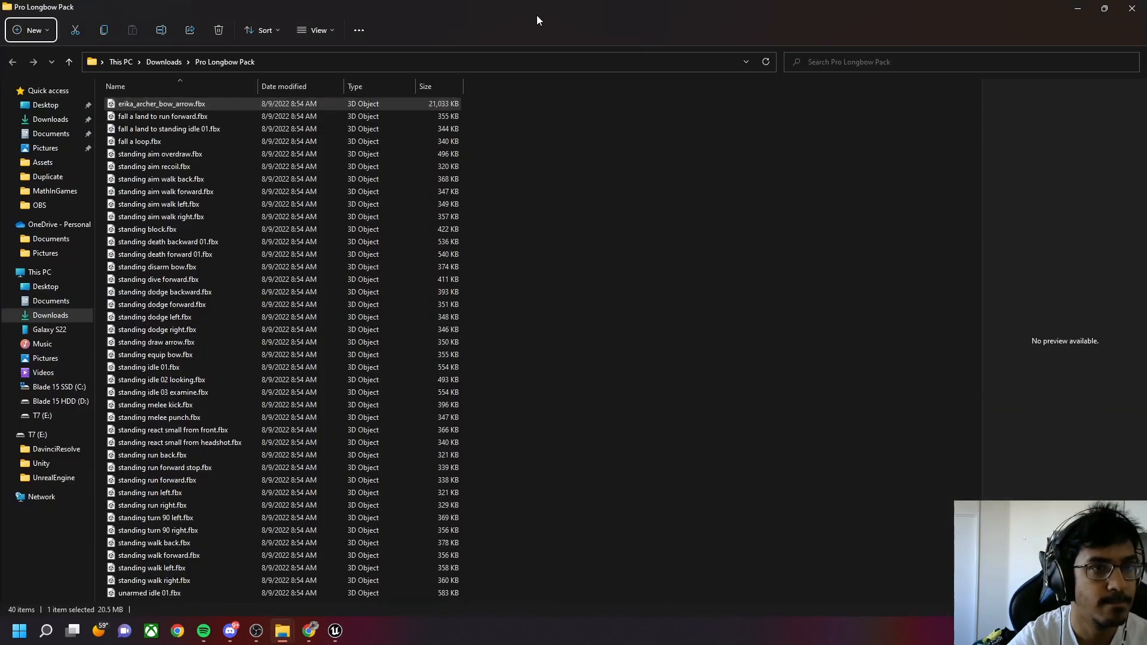
drag(847, 10, 1146, 81)
drag(624, 458, 456, 517)
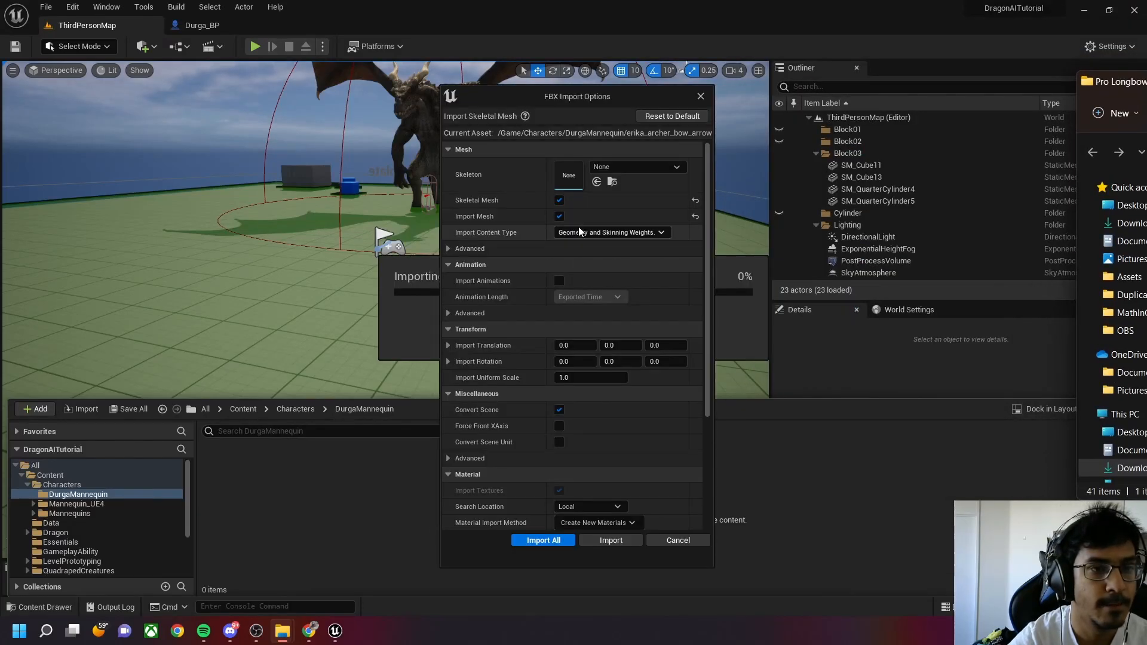
click(545, 542)
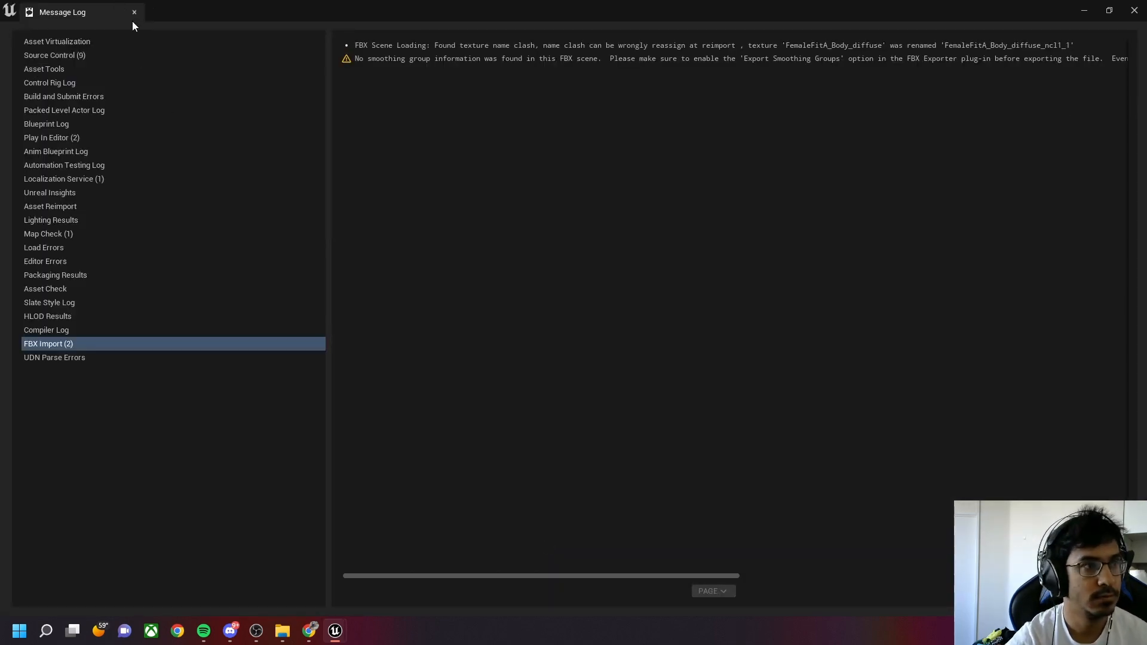
click(135, 12)
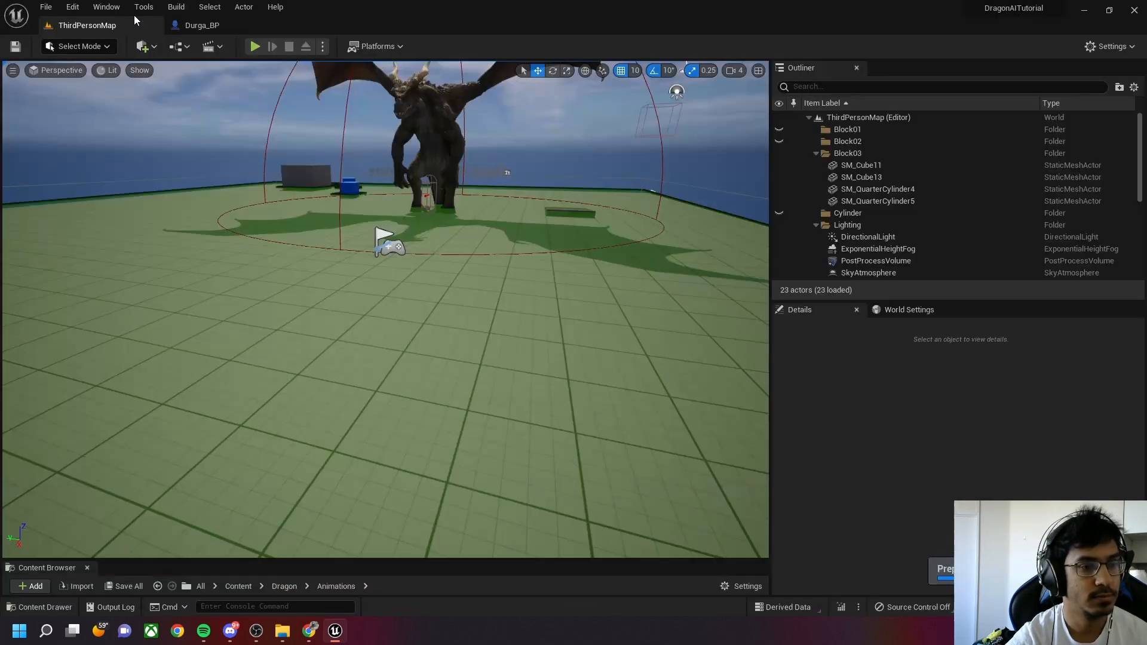
Save all the imported archer assets in the DurgaMannequin folder
click(39, 609)
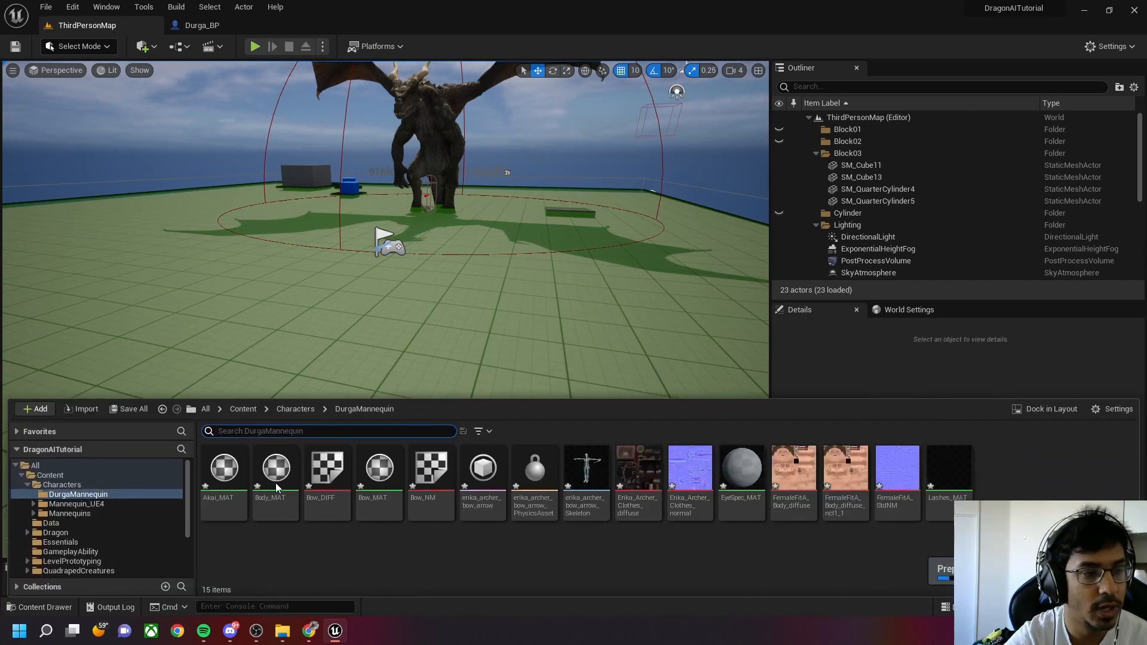
click(129, 409)
click(653, 449)
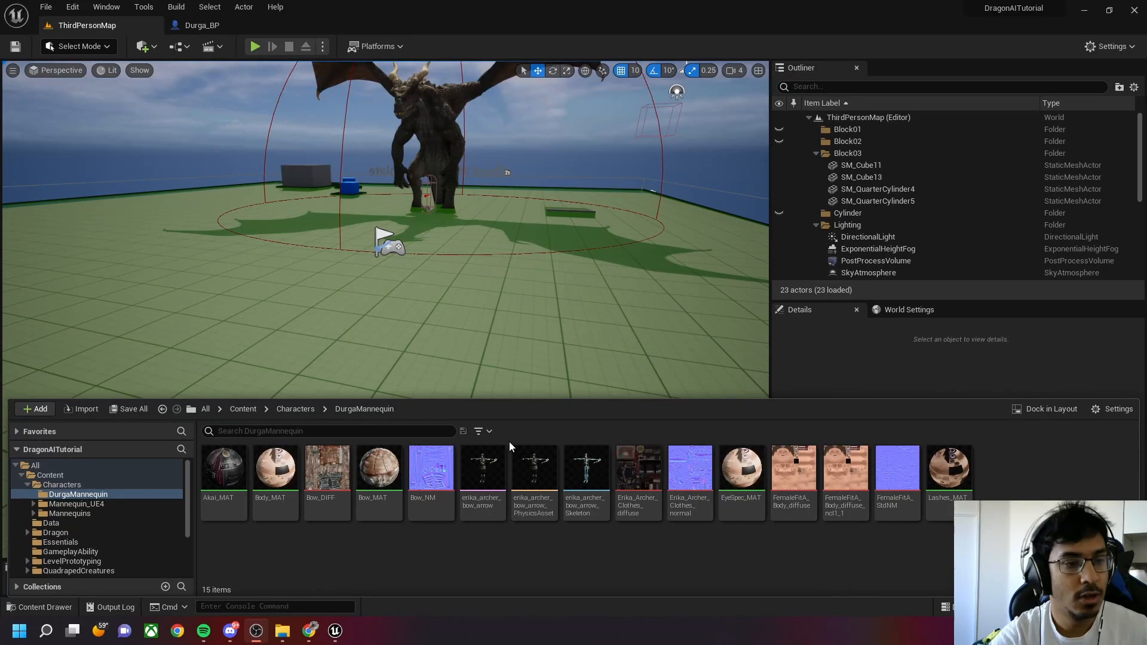
click(295, 409)
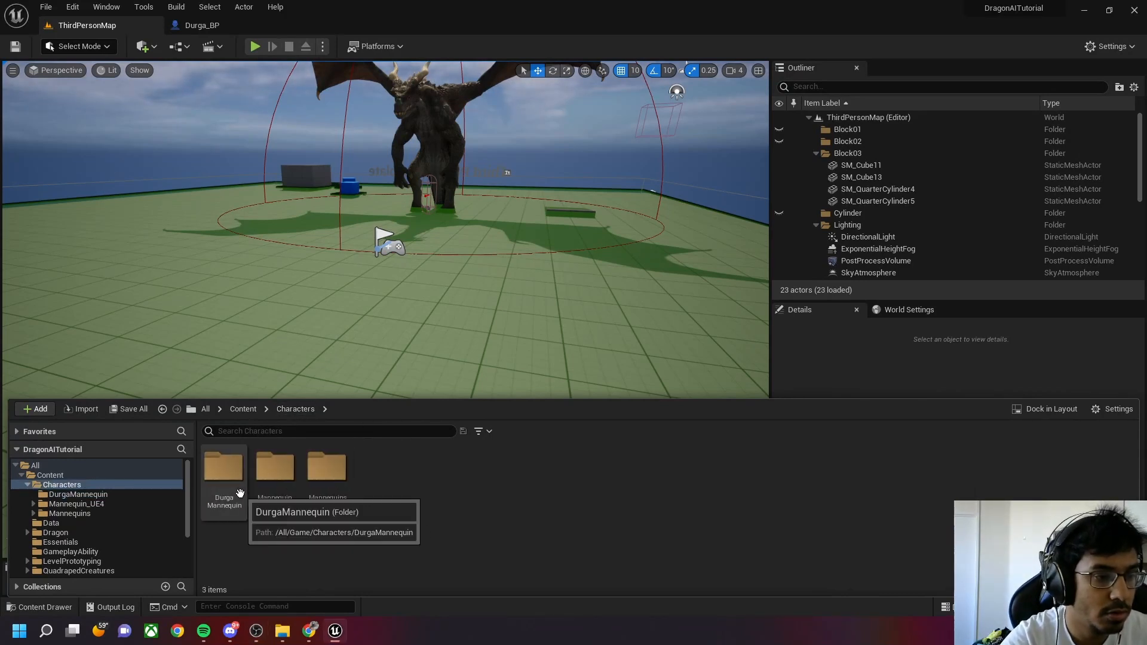
right_click(424, 543)
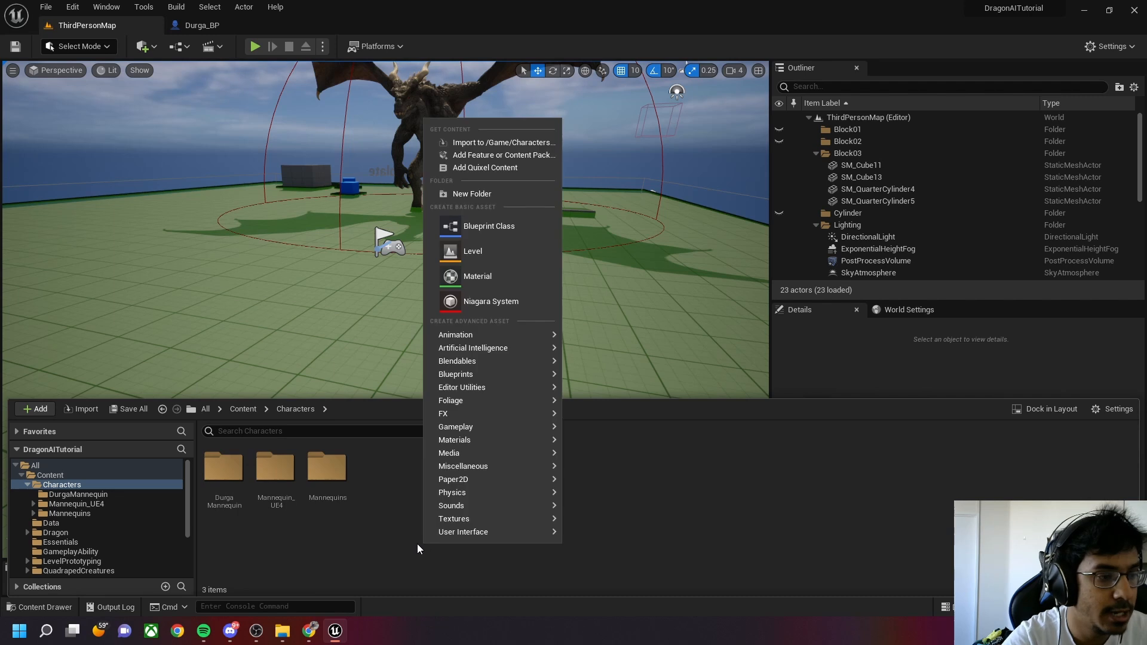
click(233, 609)
Set the Mesh component's skeletal mesh in Durga_BP to erika_archer_bow_arrow
click(225, 24)
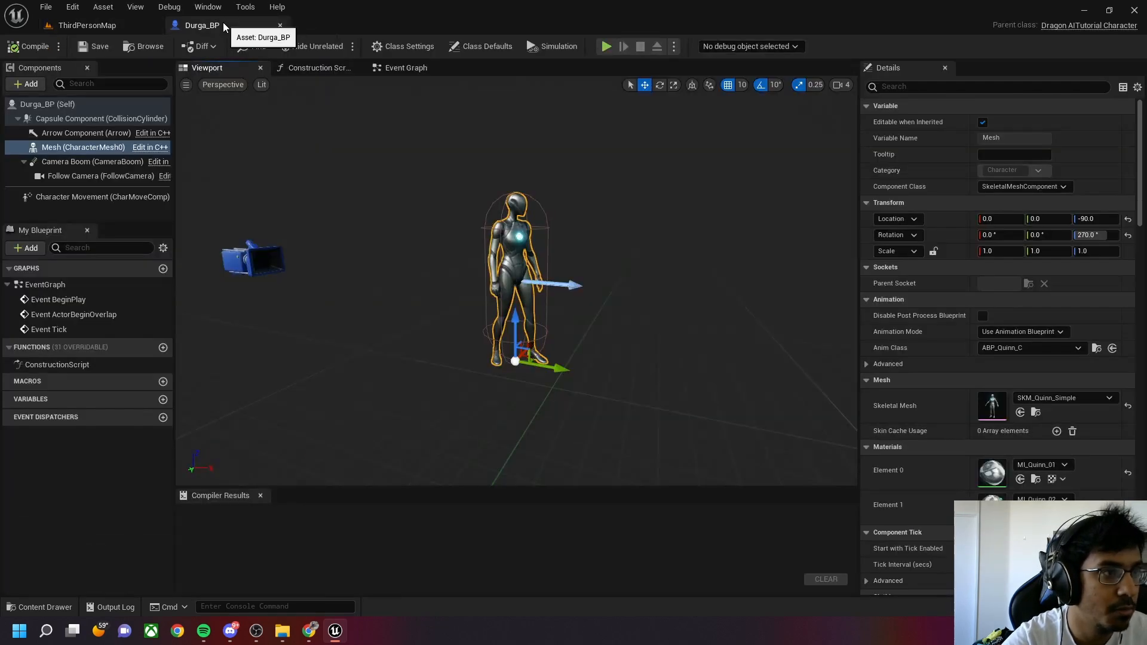
click(69, 148)
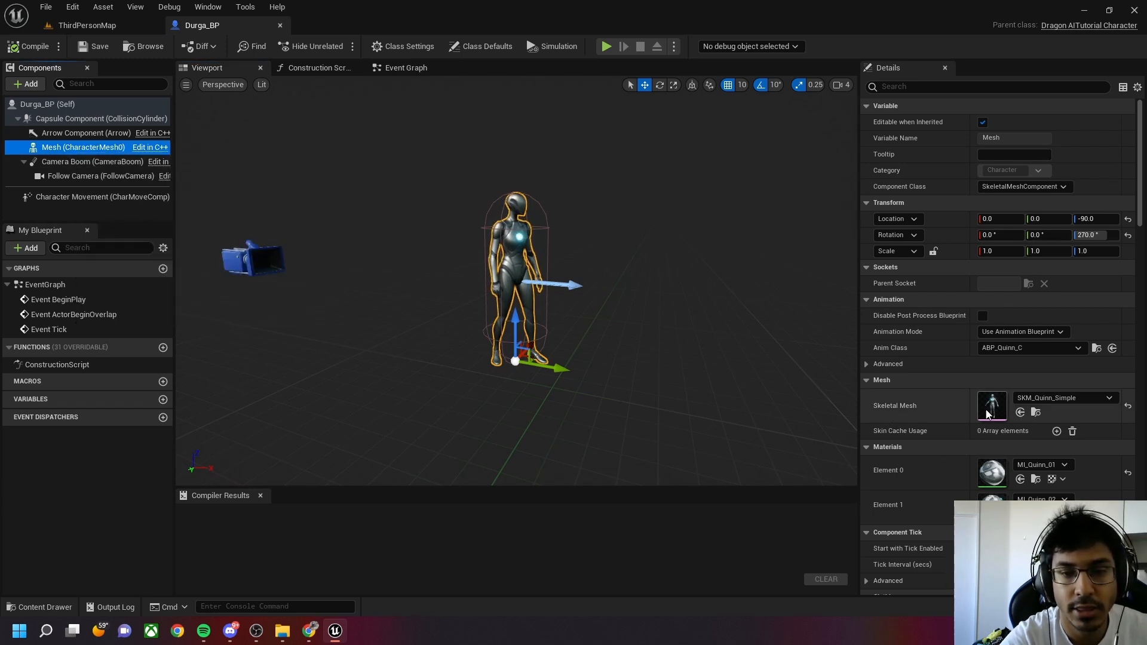
click(1074, 398)
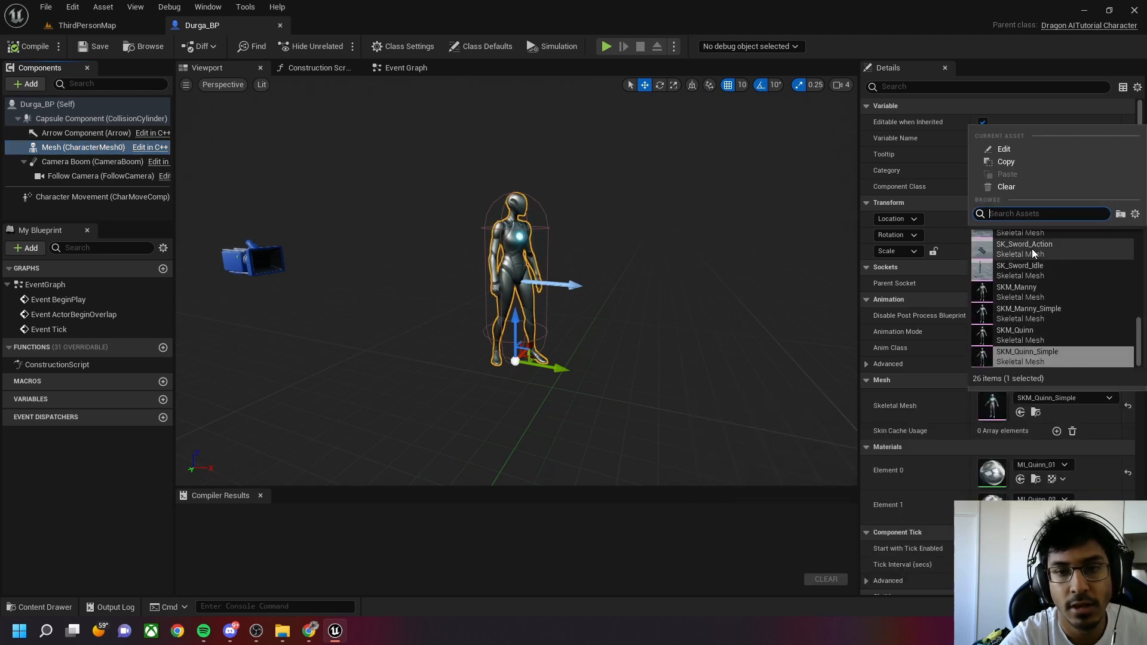
text(archer)
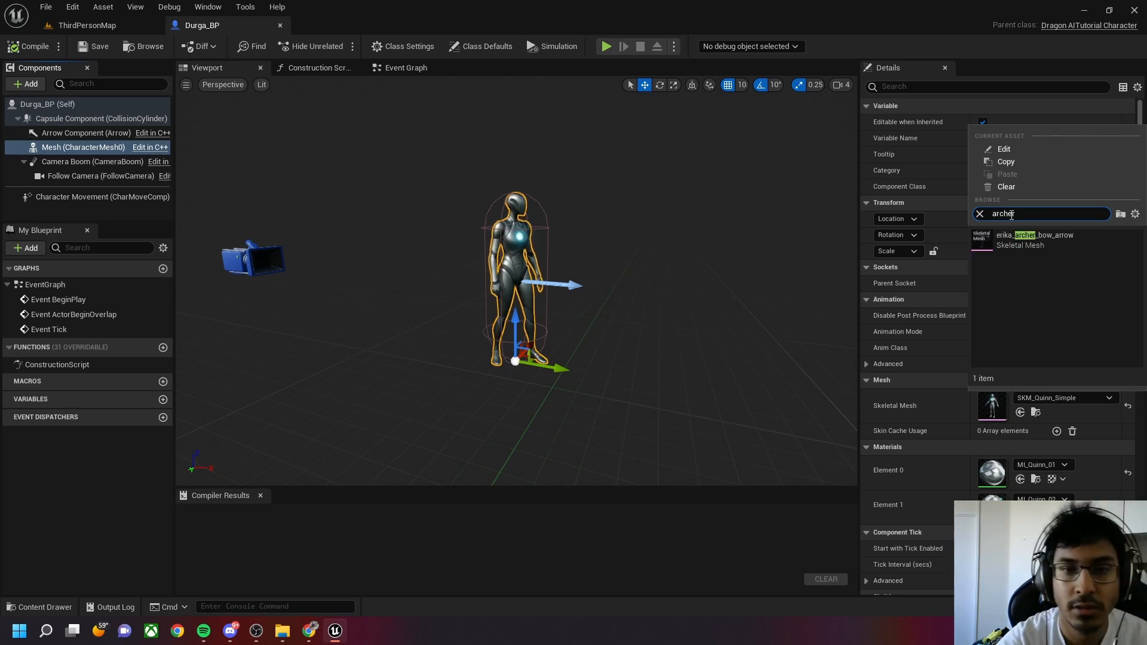
click(1034, 239)
Examine the archer mesh from different angles and distances in the Durga_BP viewport
right_drag(615, 315, 486, 323)
key(d)
key(w)
key(s)
key(w)
key(w)
key(s)
key(e)
mouse_move(662, 313)
right_down()
mouse_move(657, 332)
mouse_move(662, 313)
right_up()
key(s)
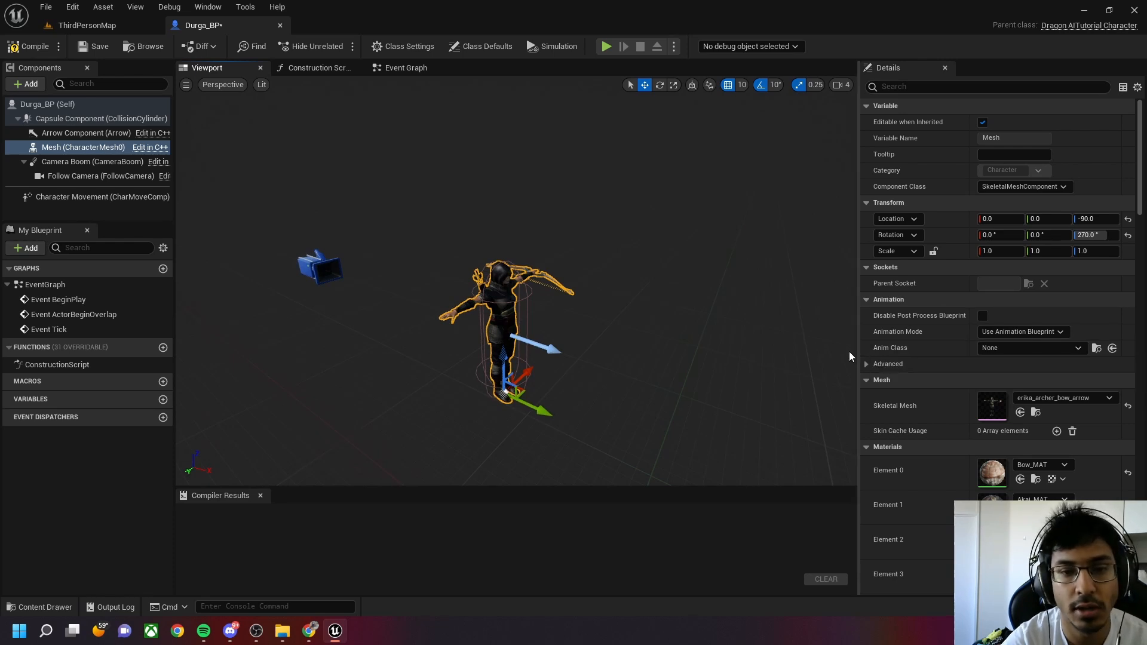
Check the available Anim Class options for the mesh, then compile and save Durga_BP
click(999, 349)
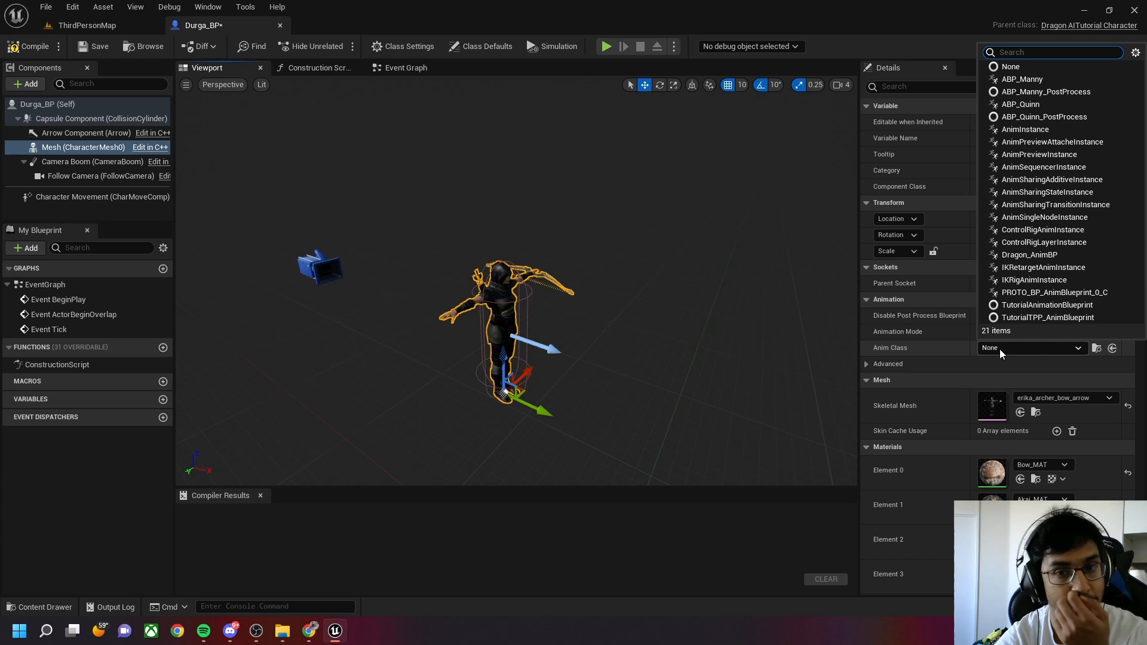
click(999, 349)
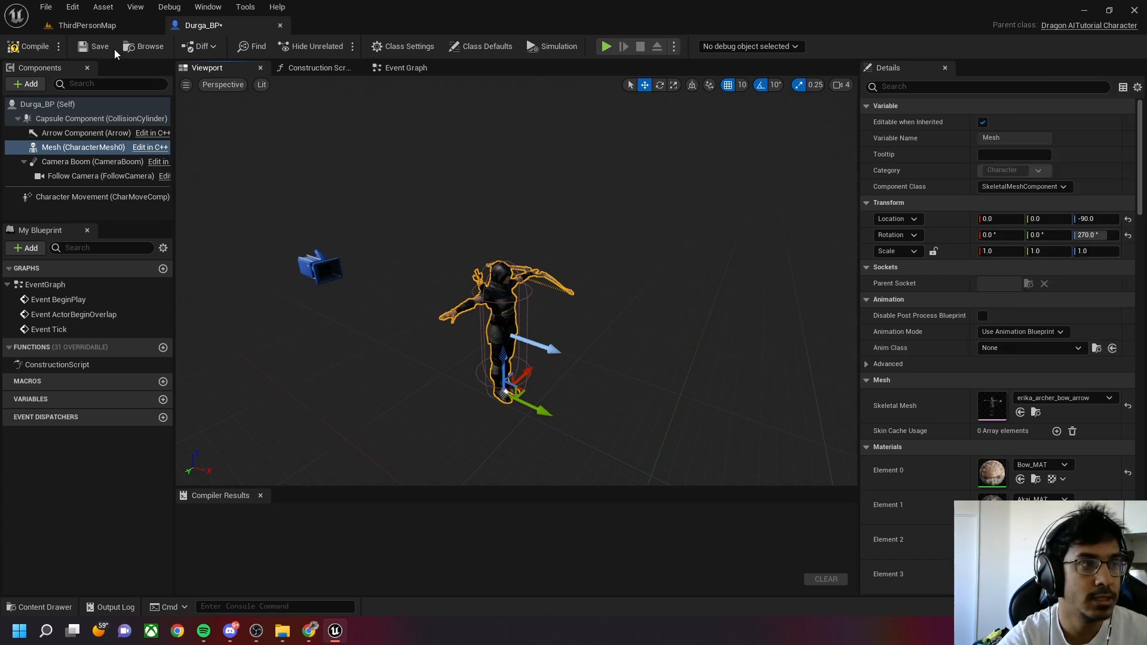
click(44, 49)
click(92, 49)
Return to ThirdPersonMap, create a folder named Animations inside the Characters folder and open it
click(90, 26)
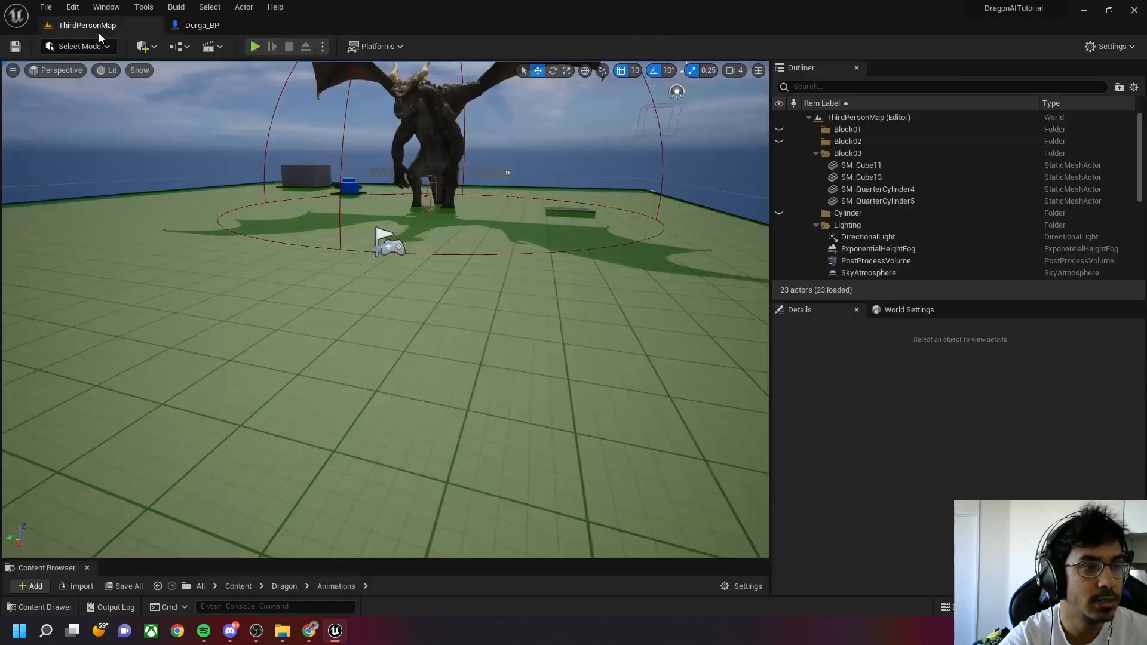
click(46, 608)
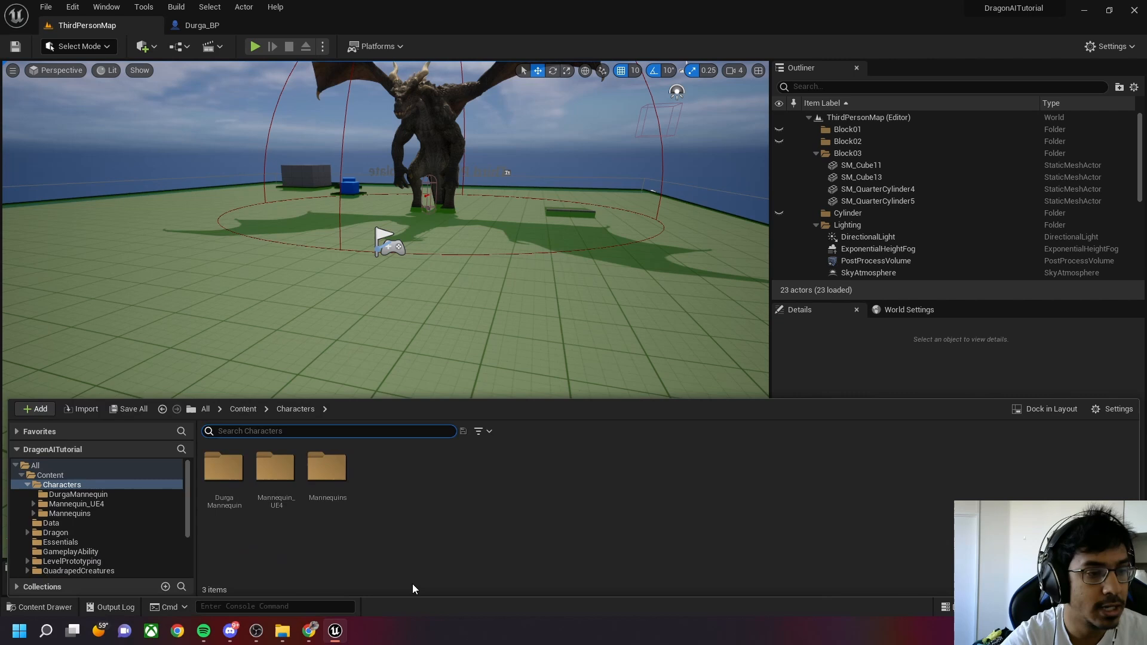
right_click(365, 555)
click(418, 203)
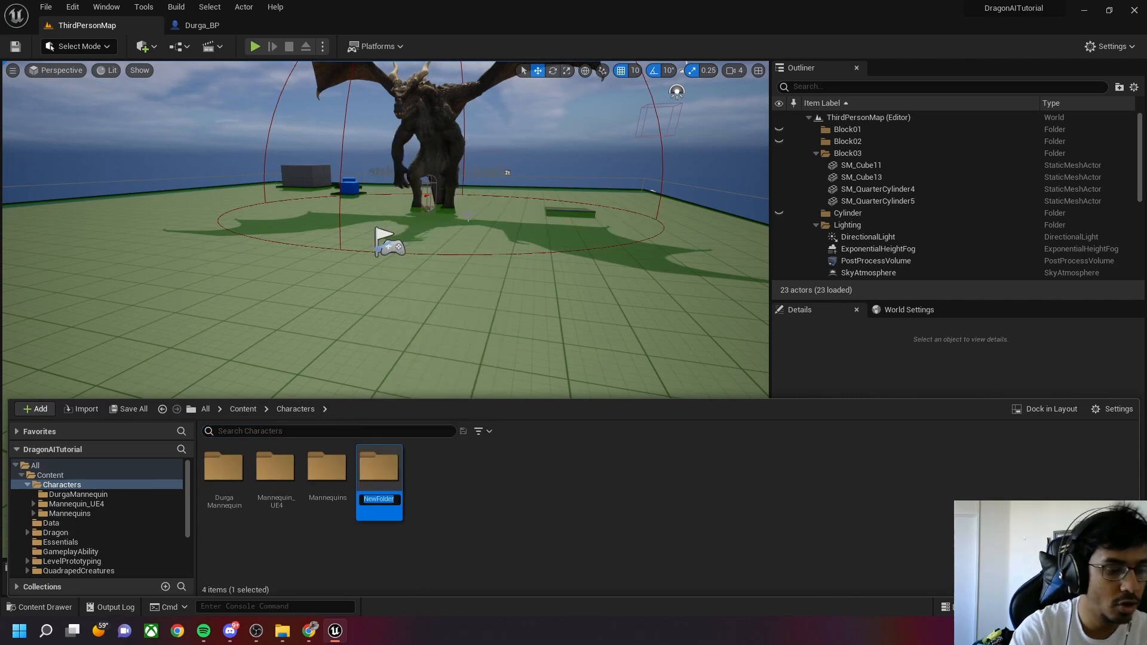
text(Ani)
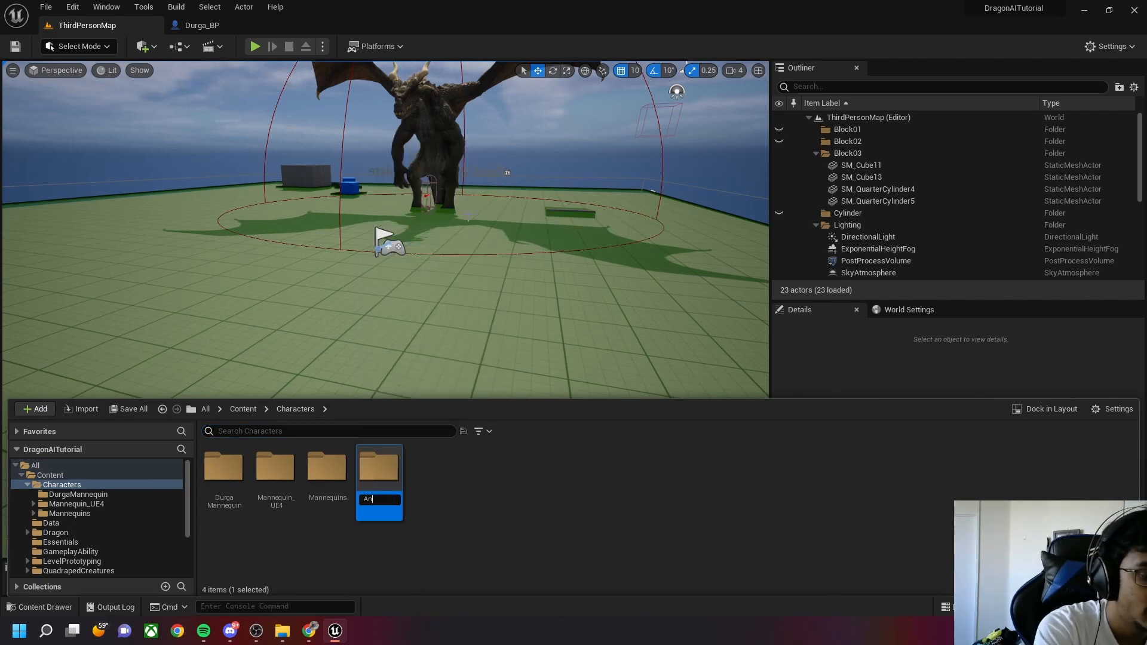
key(Return)
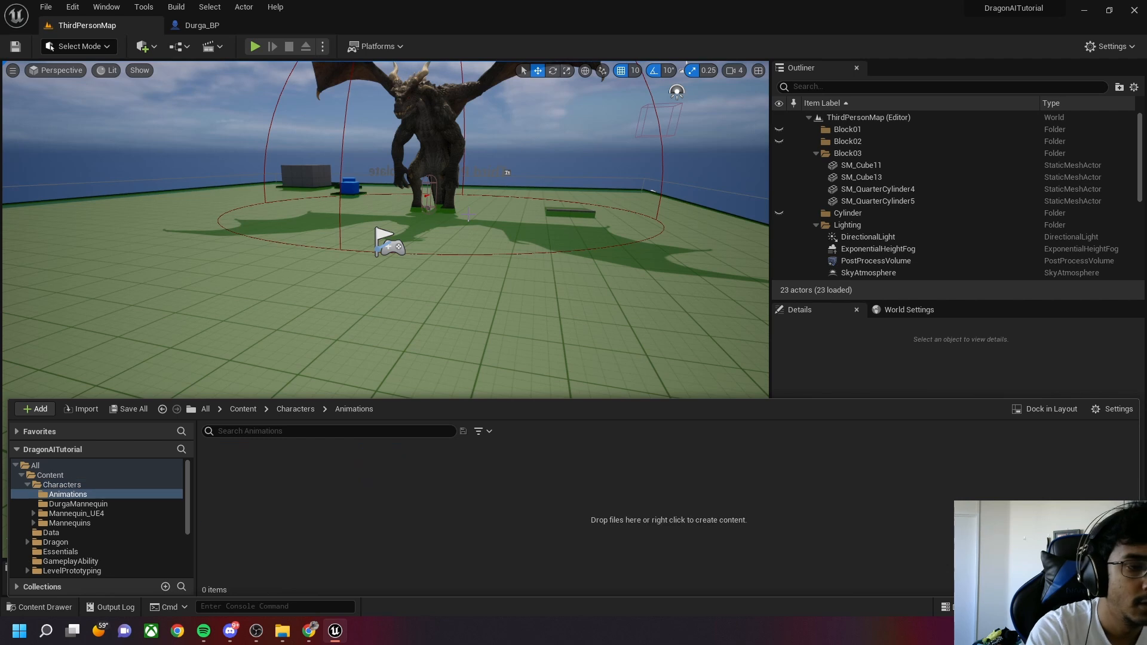
Create an Animation Blueprint named DurgaAnimBP for erika_archer_bow_arrow_Skeleton in the Animations folder and save it
right_click(334, 494)
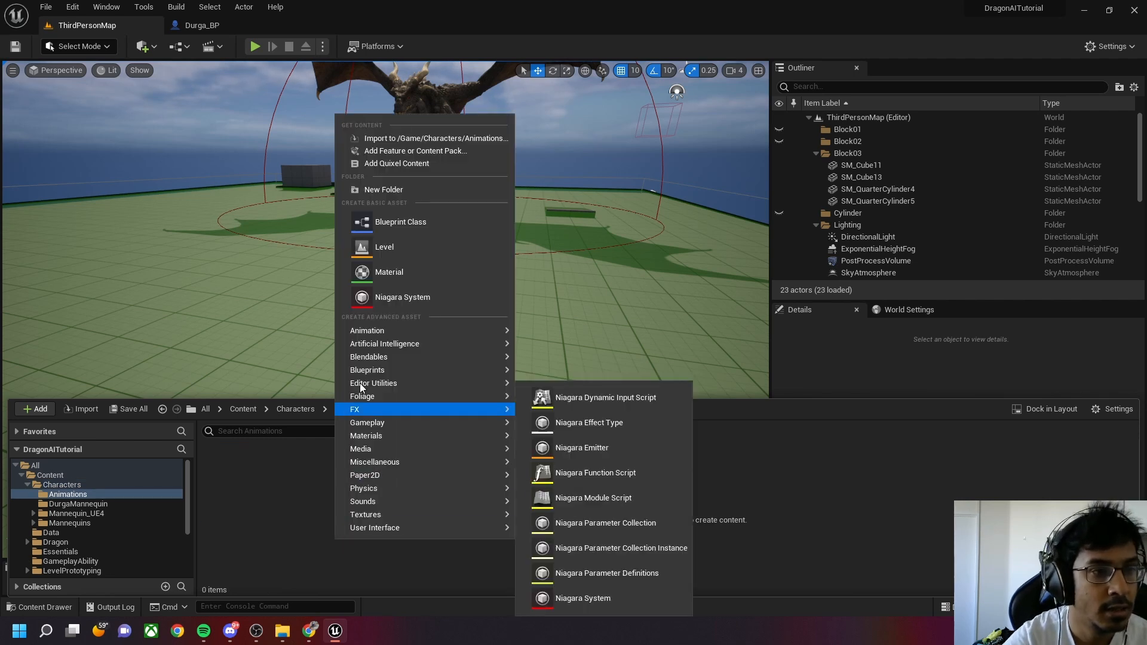
mouse_move(393, 342)
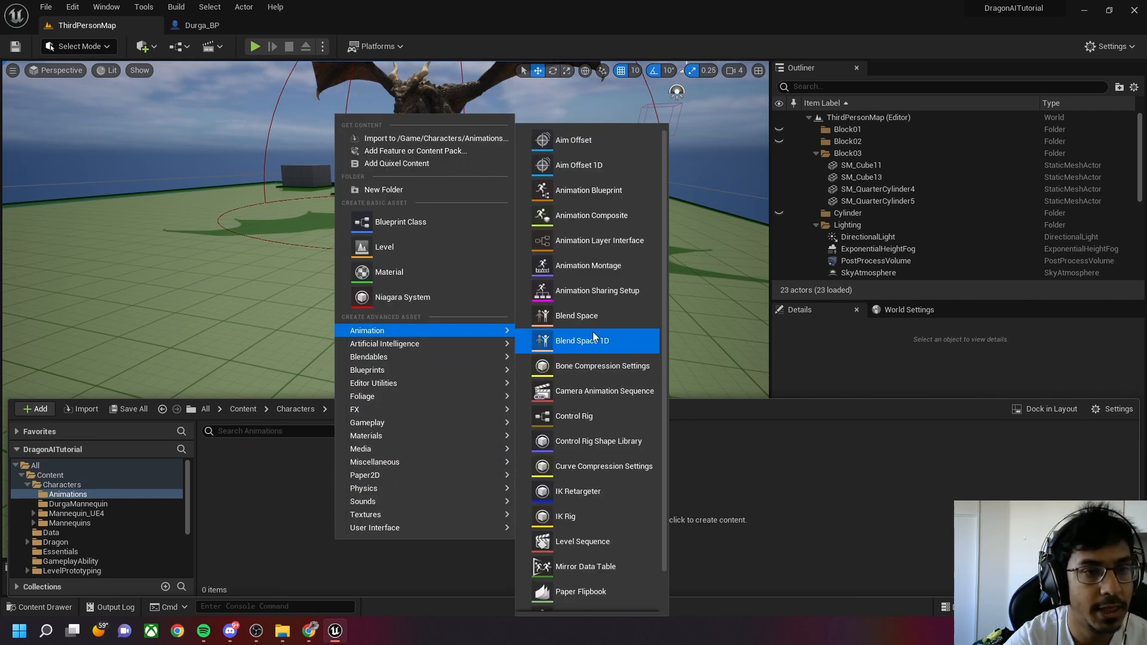
click(594, 190)
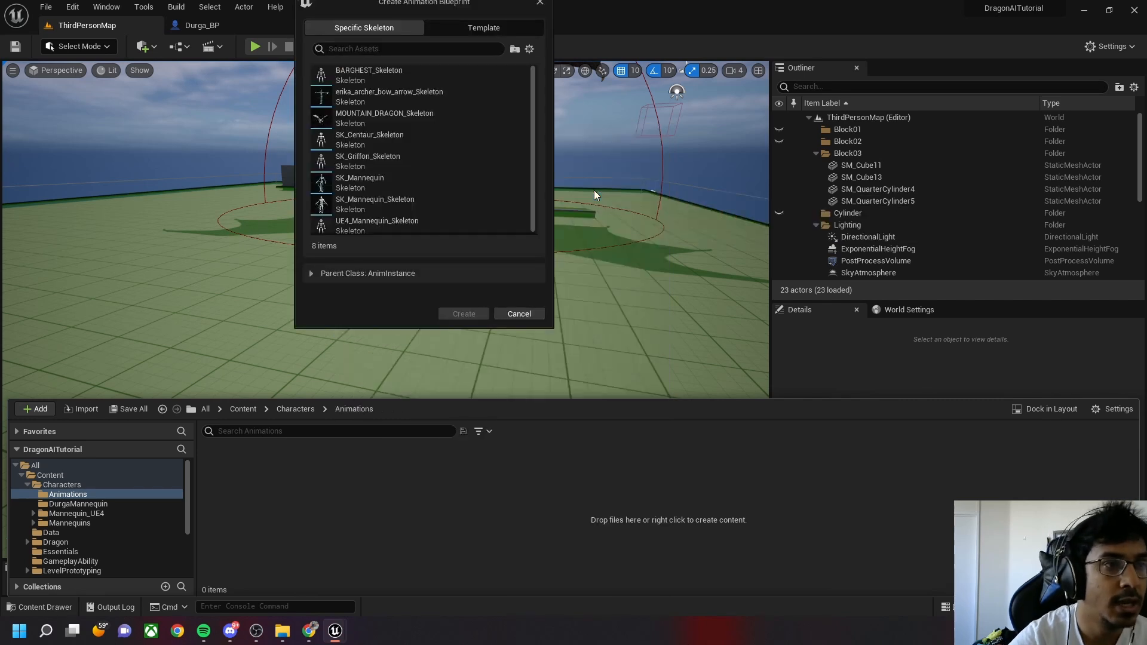
click(380, 96)
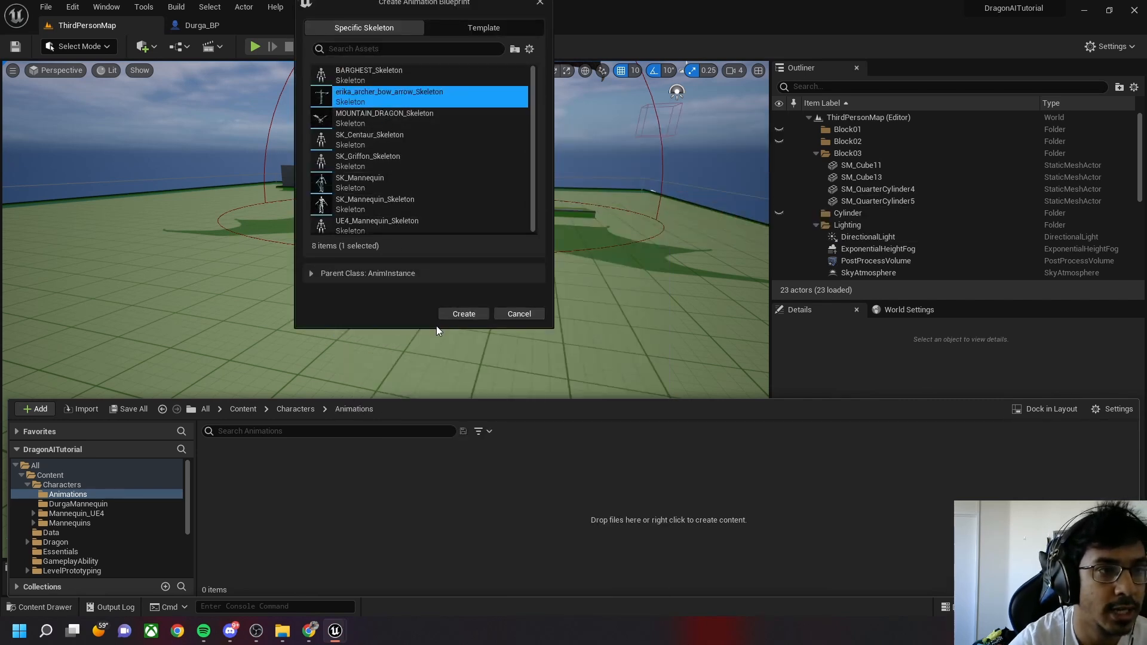
click(461, 314)
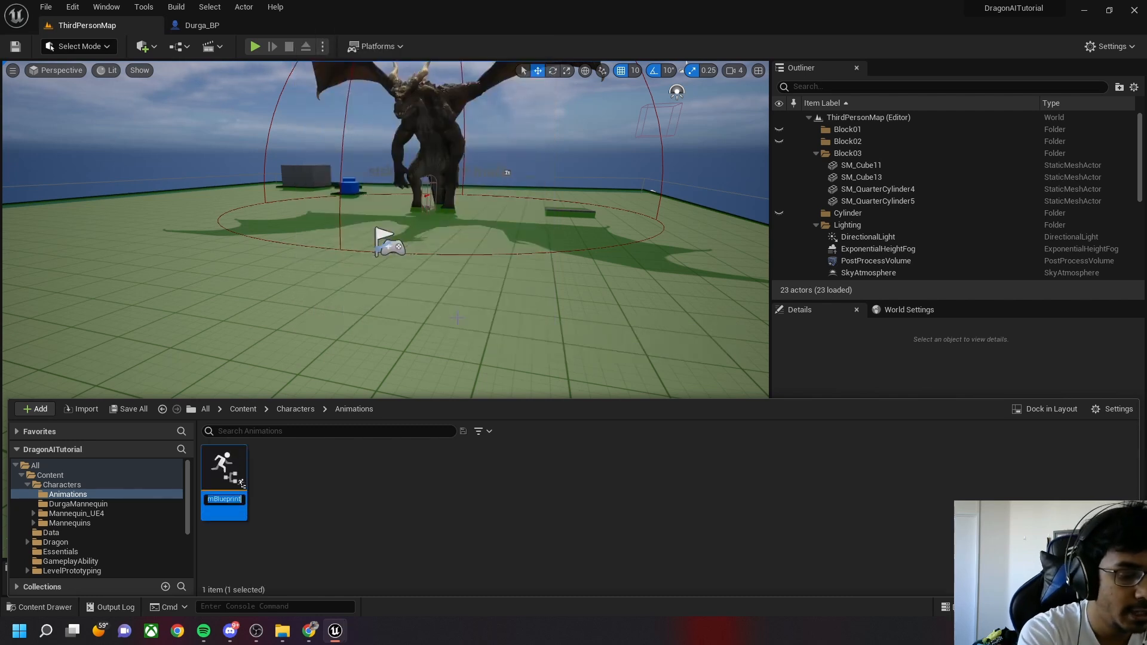
text(Dr)
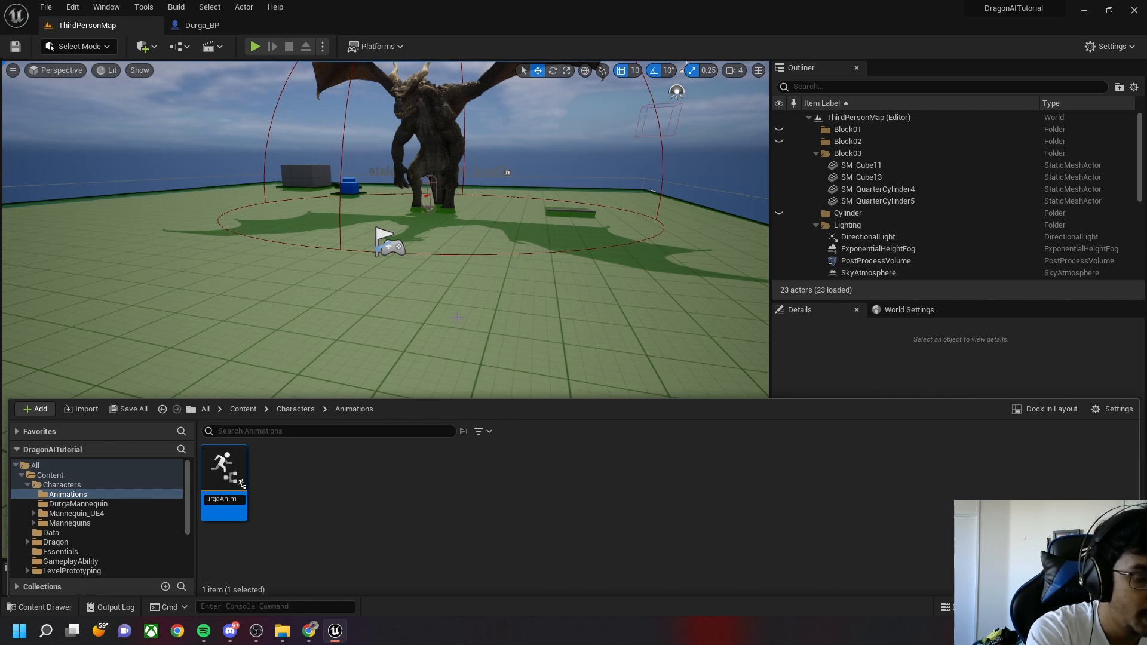
key(Return)
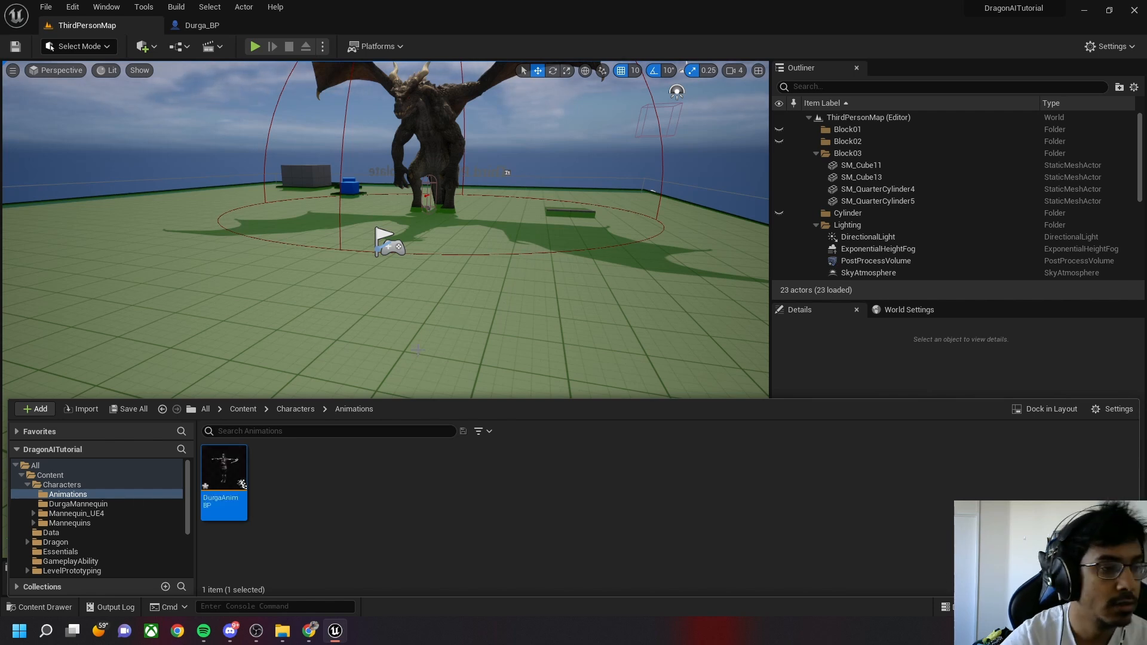
click(128, 408)
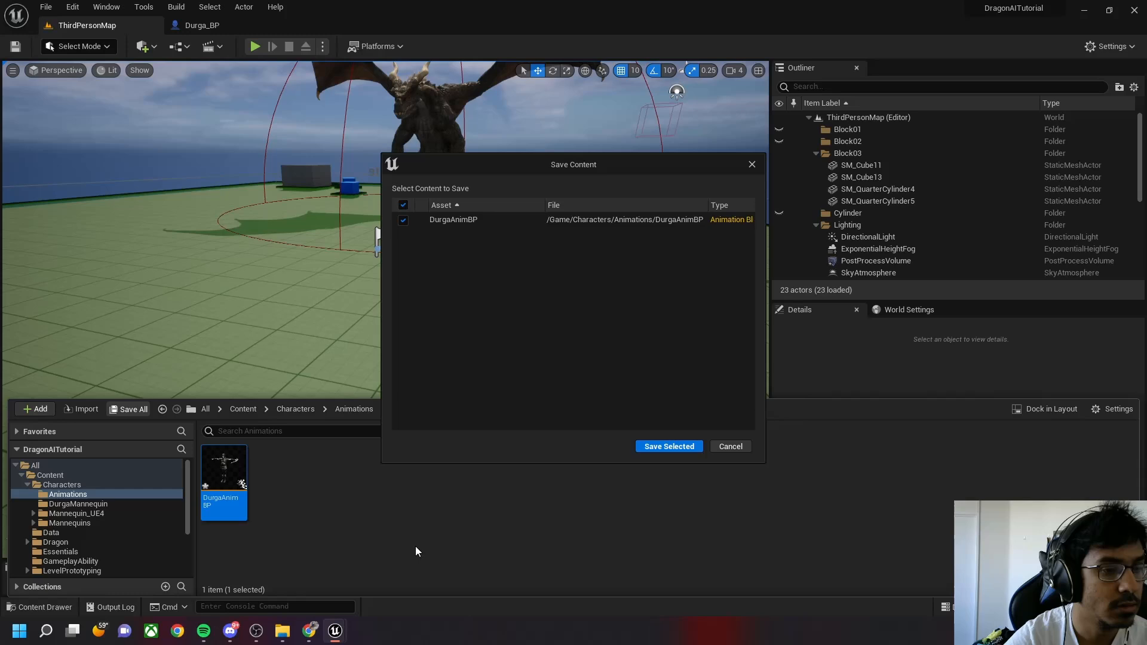
click(670, 448)
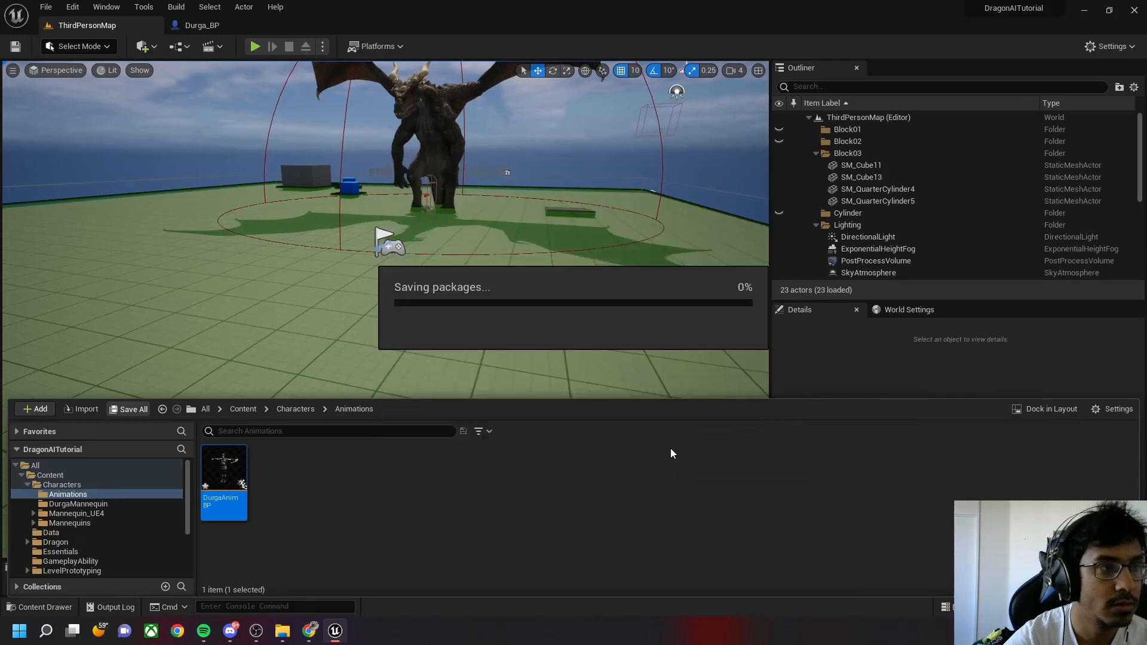
Open DurgaAnimBP, add a new state machine to its AnimGraph and connect it to the Output Pose result
double_click(225, 476)
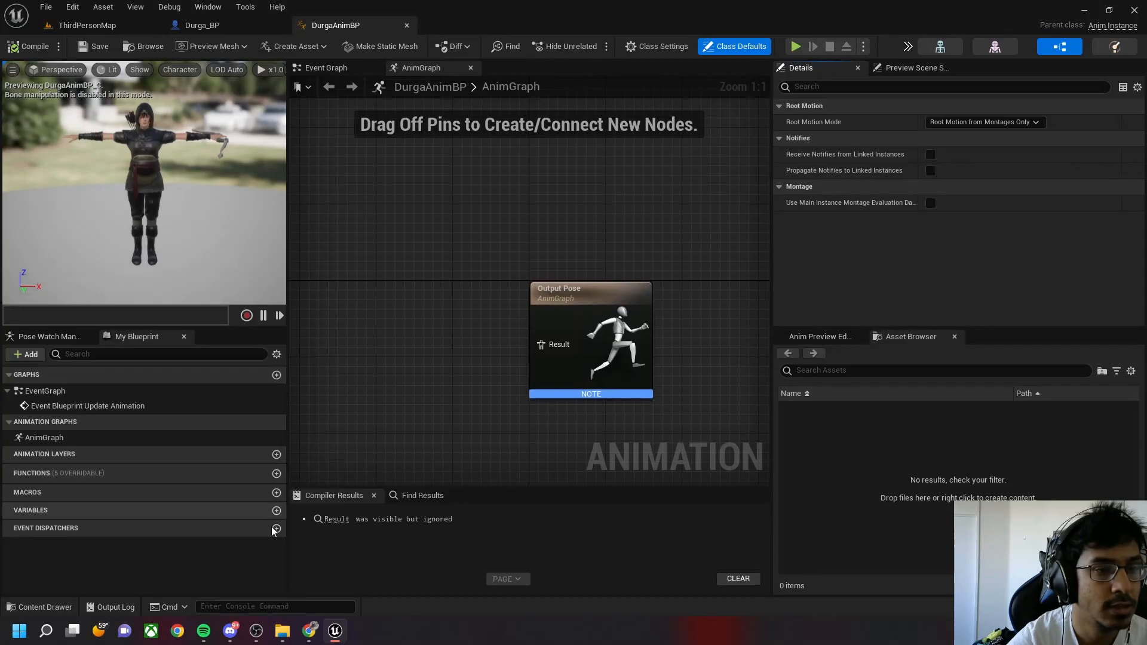
scroll(420, 276, down, 1)
mouse_move(443, 247)
right_down()
mouse_move(420, 260)
mouse_move(618, 232)
mouse_move(514, 321)
mouse_move(446, 264)
right_up()
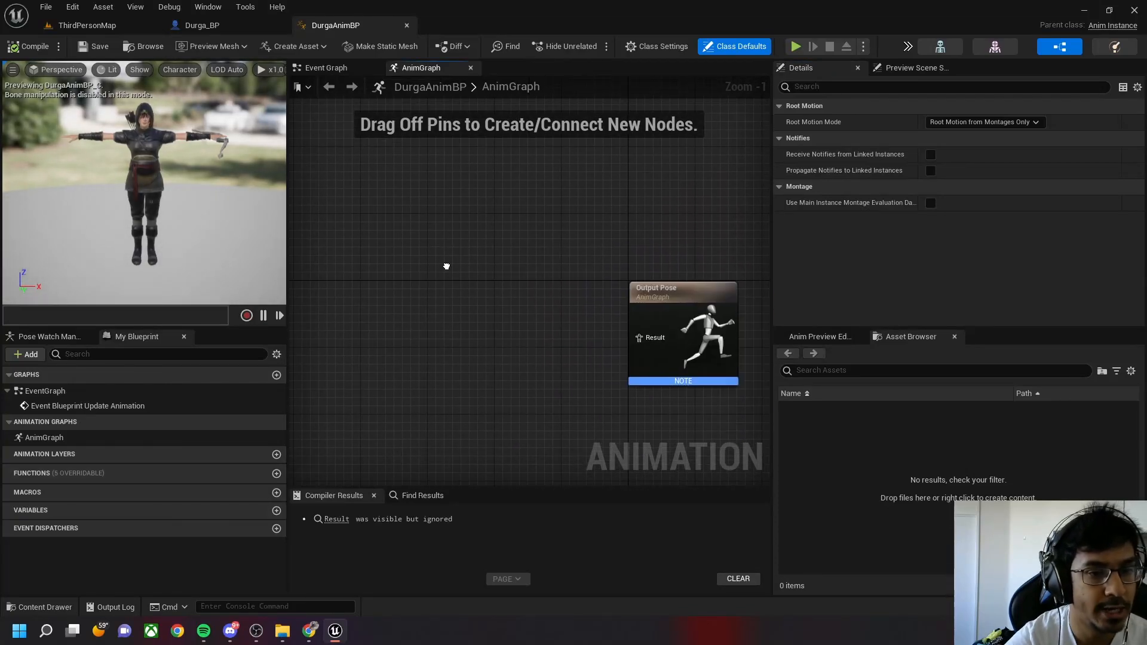
right_click(436, 330)
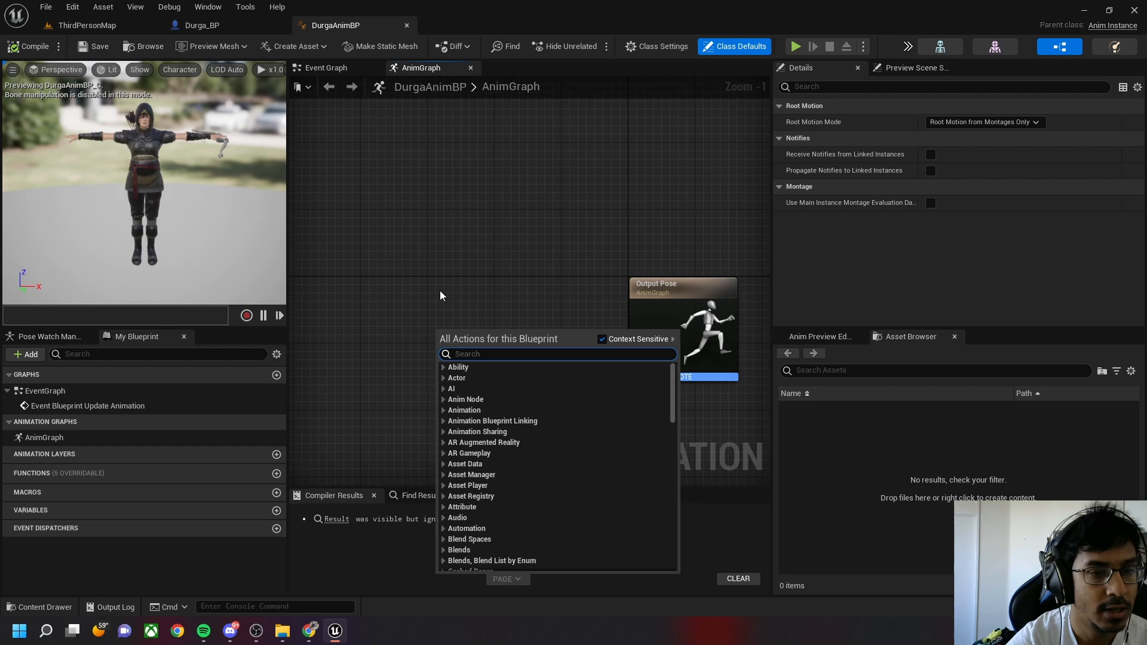
text(defa)
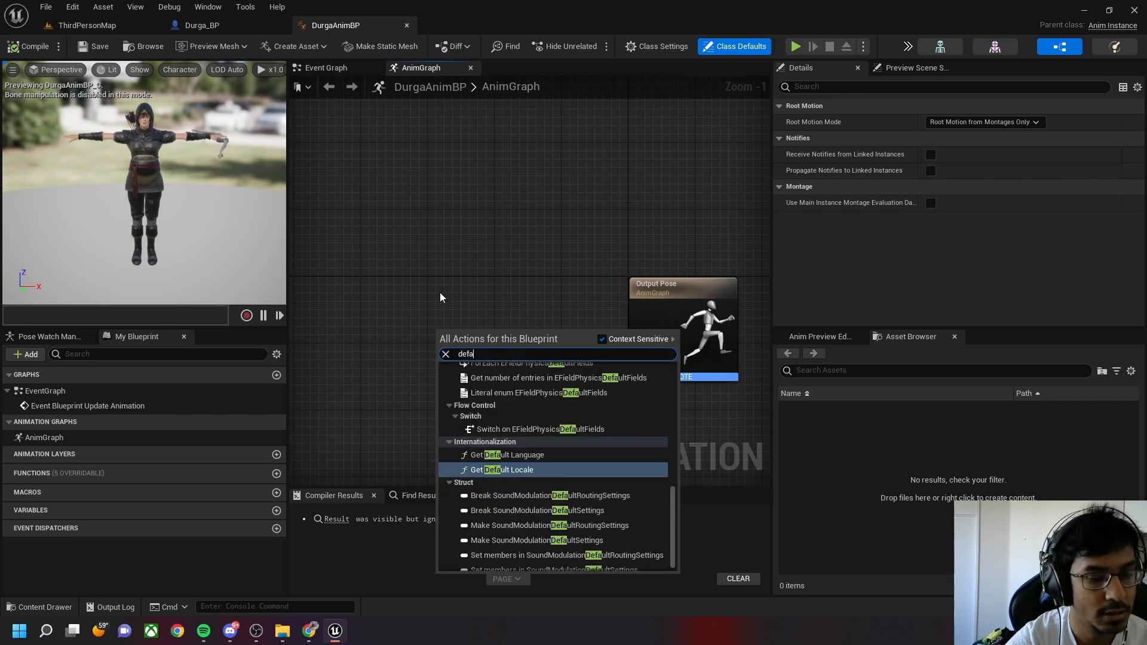
text(ult)
right_click(439, 299)
text(state)
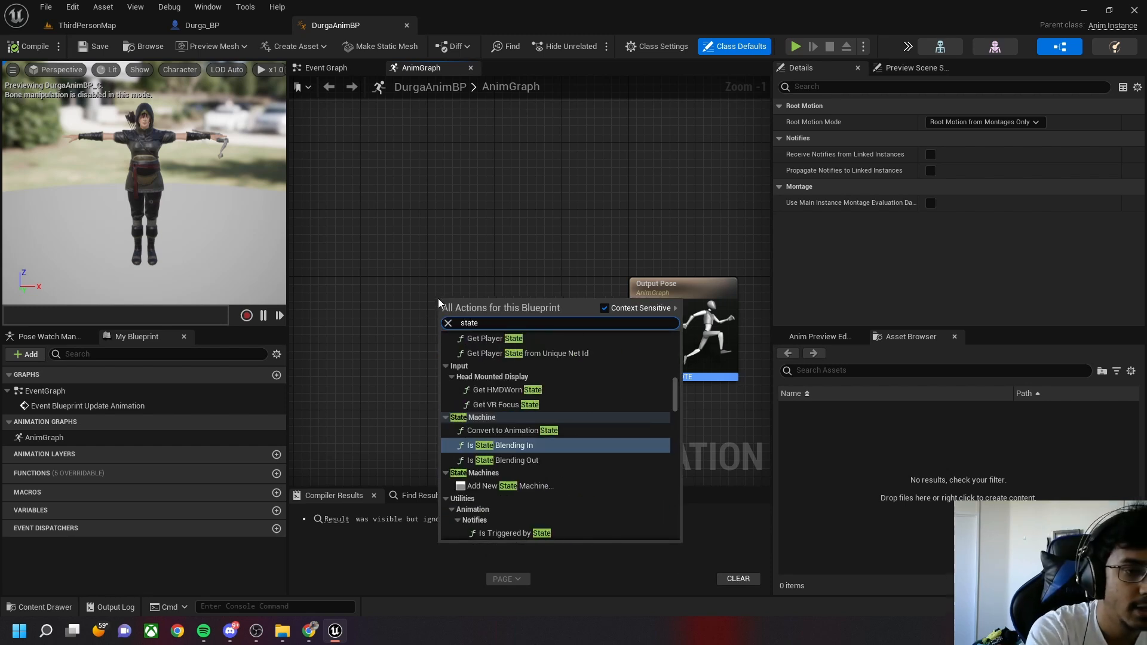
text( add)
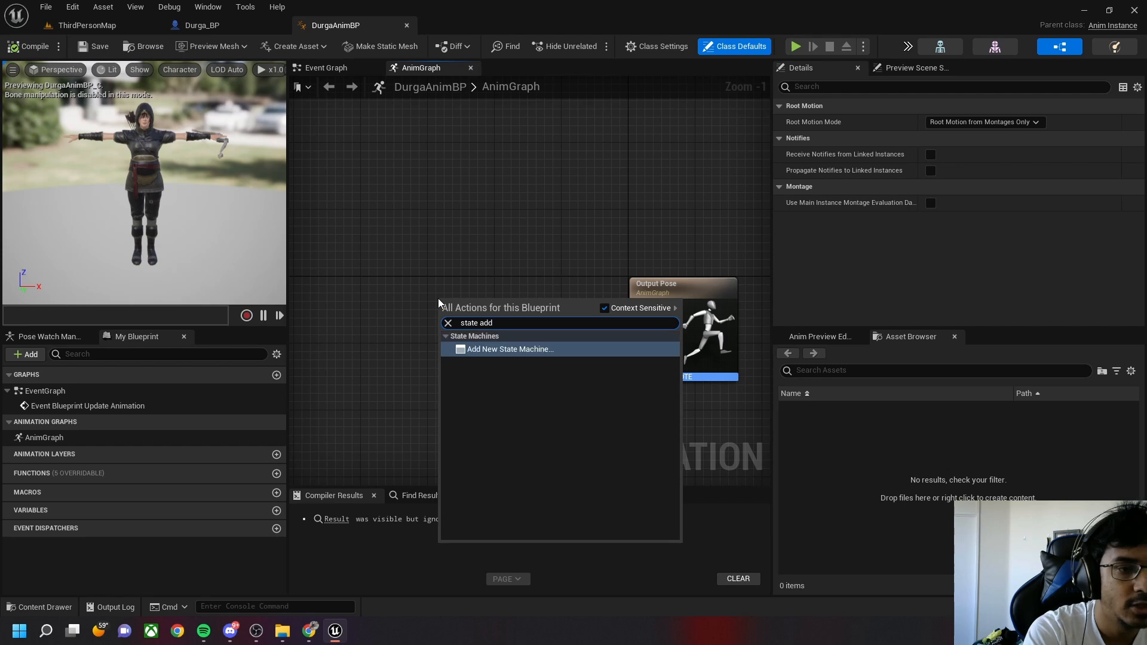
key(Return)
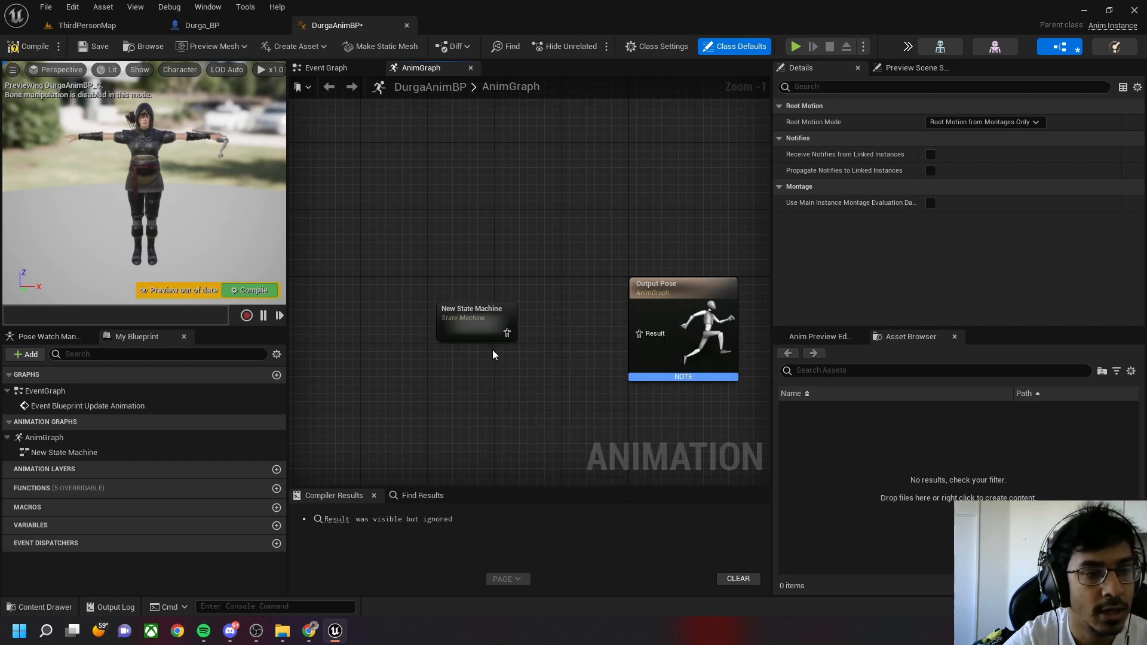
drag(492, 341, 650, 334)
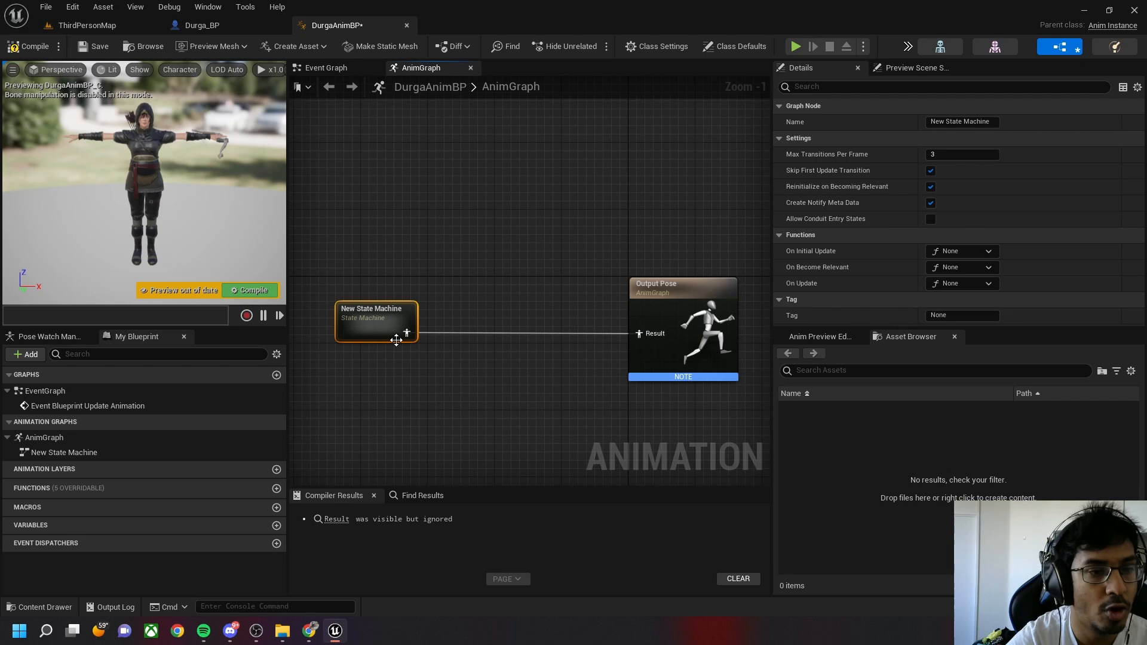
drag(374, 312, 478, 313)
double_click(478, 313)
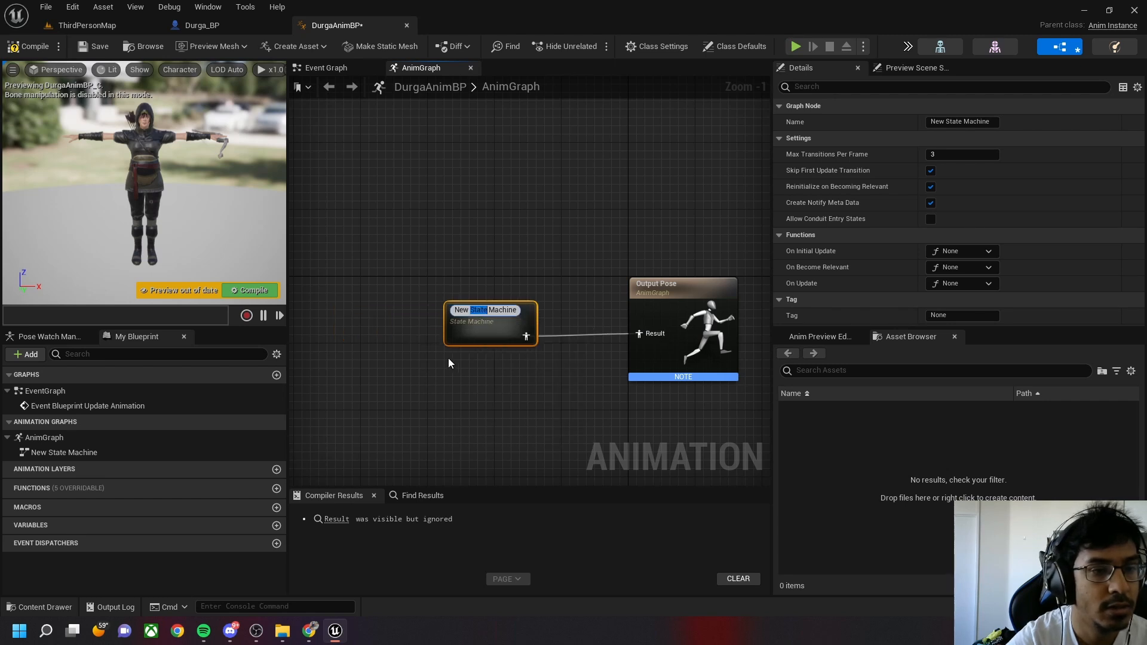
key(ctrl+a)
click(440, 434)
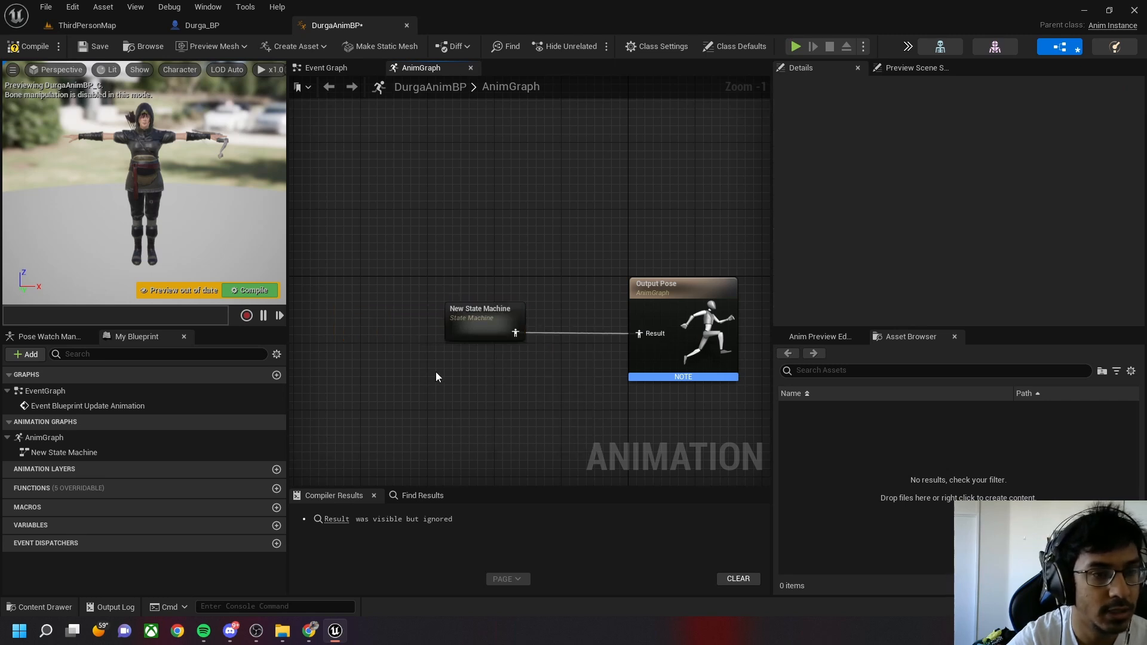
Open the new state machine, add a state named Idle/Walk connected from Entry, and compile DurgaAnimBP
click(475, 314)
double_click(471, 322)
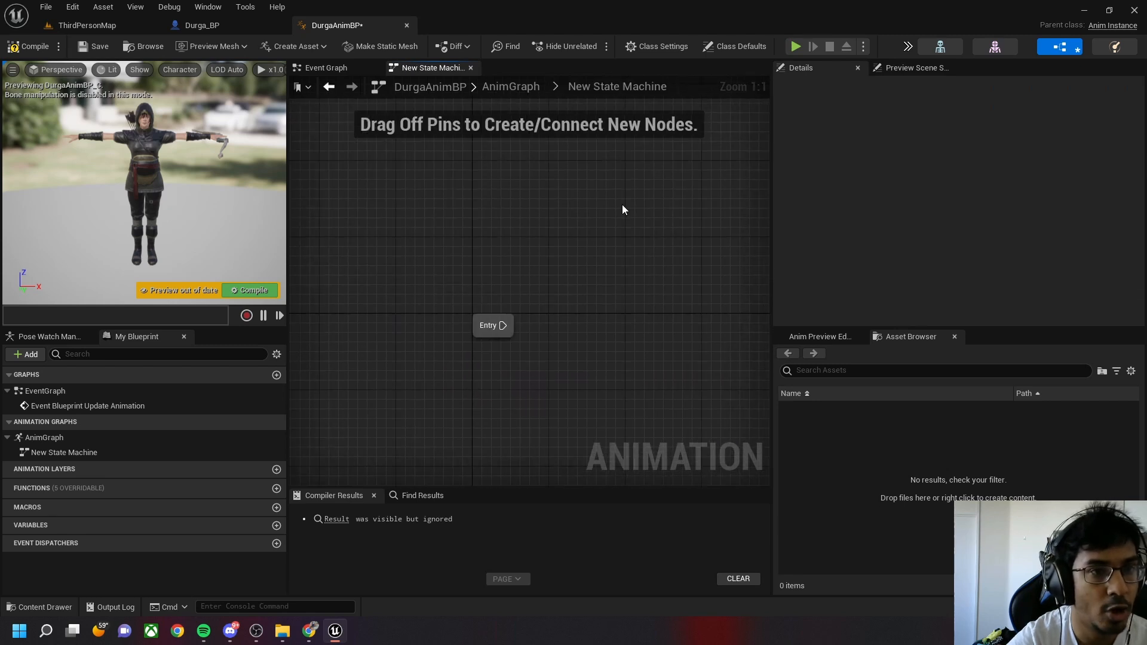
click(498, 87)
click(461, 310)
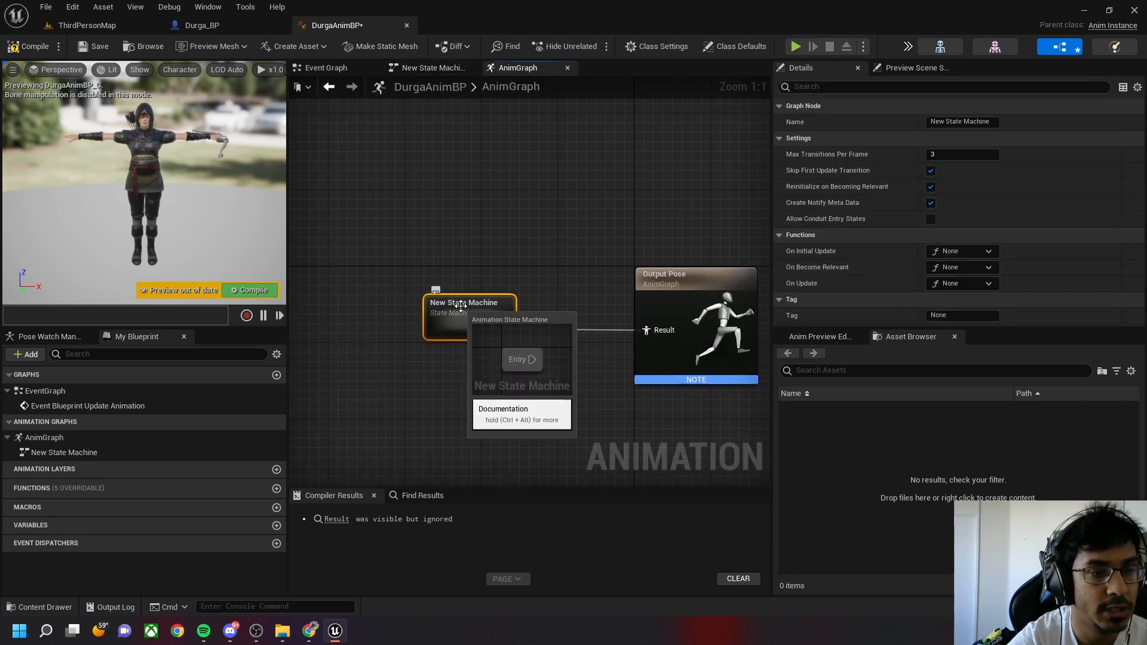
double_click(461, 311)
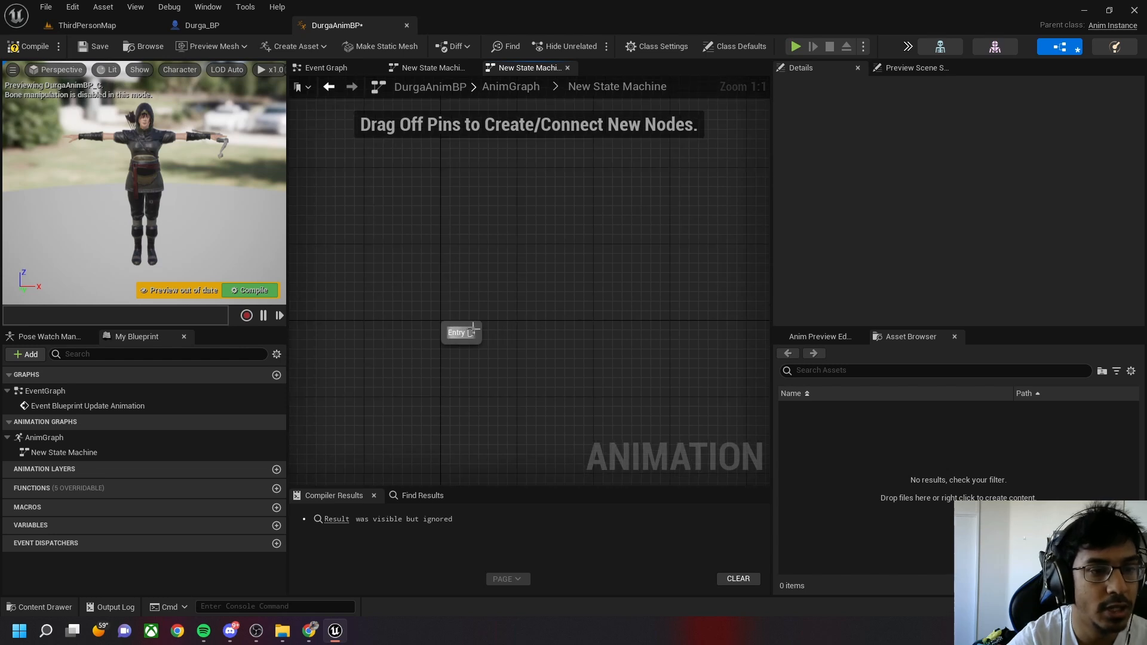
drag(471, 333, 596, 332)
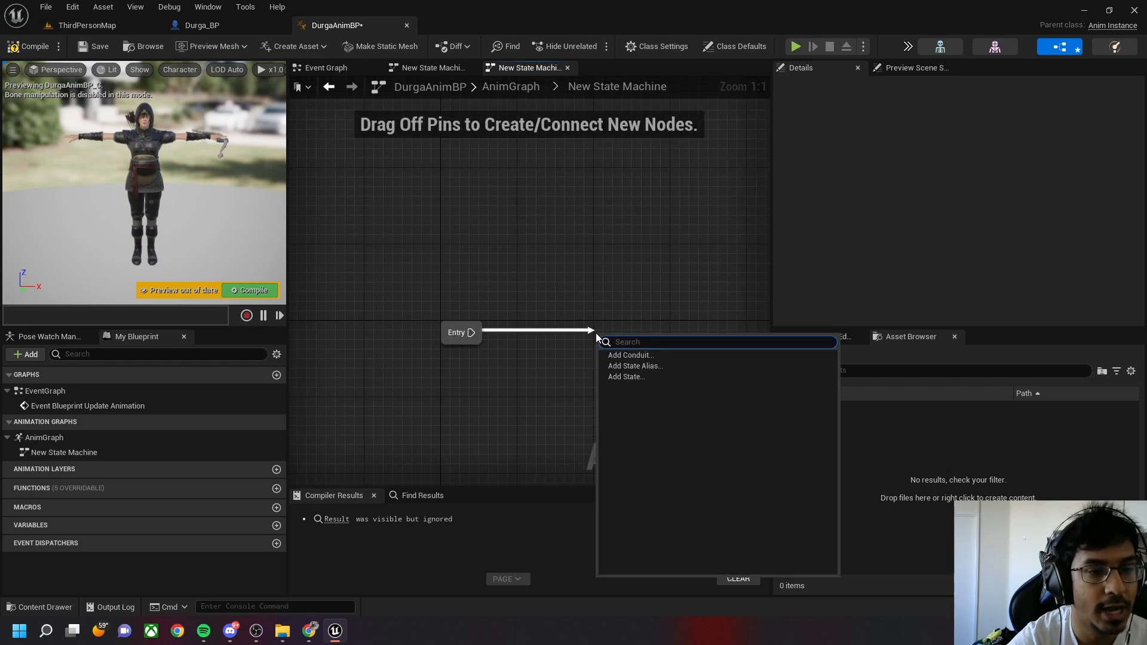
click(626, 376)
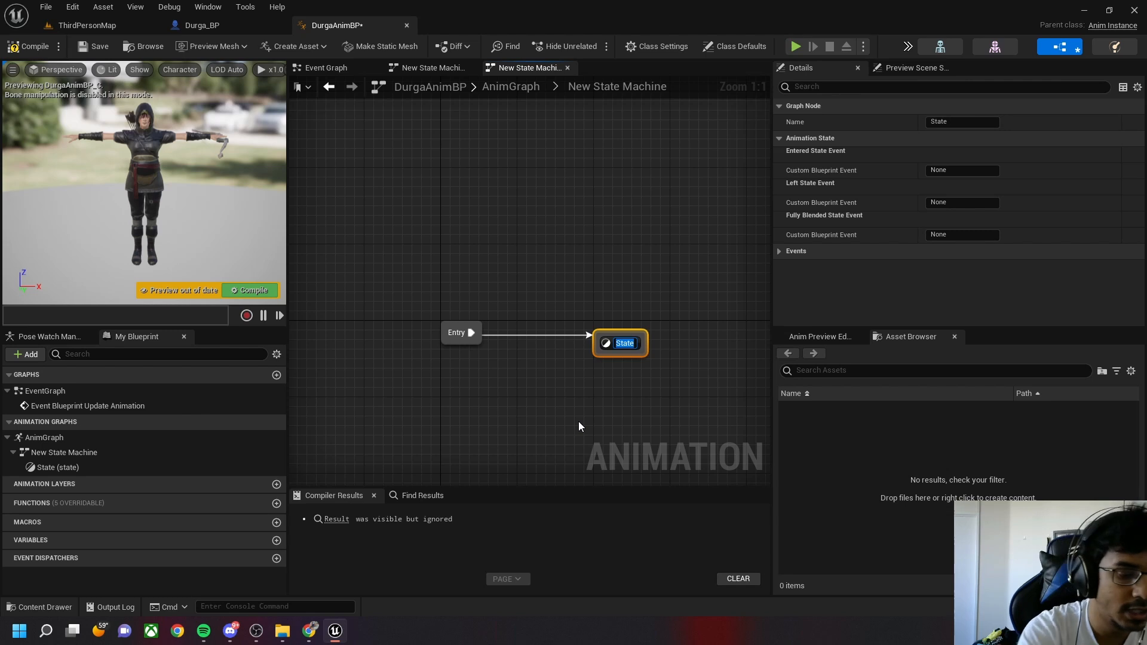
text(Idle/Wa)
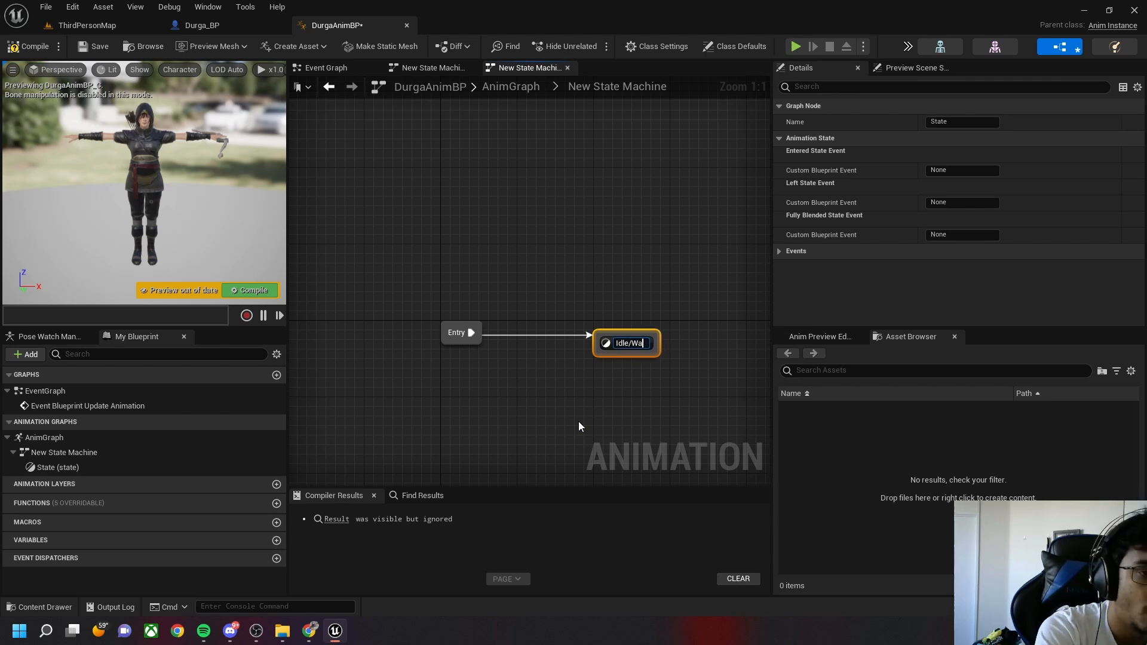
text(lk)
key(Return)
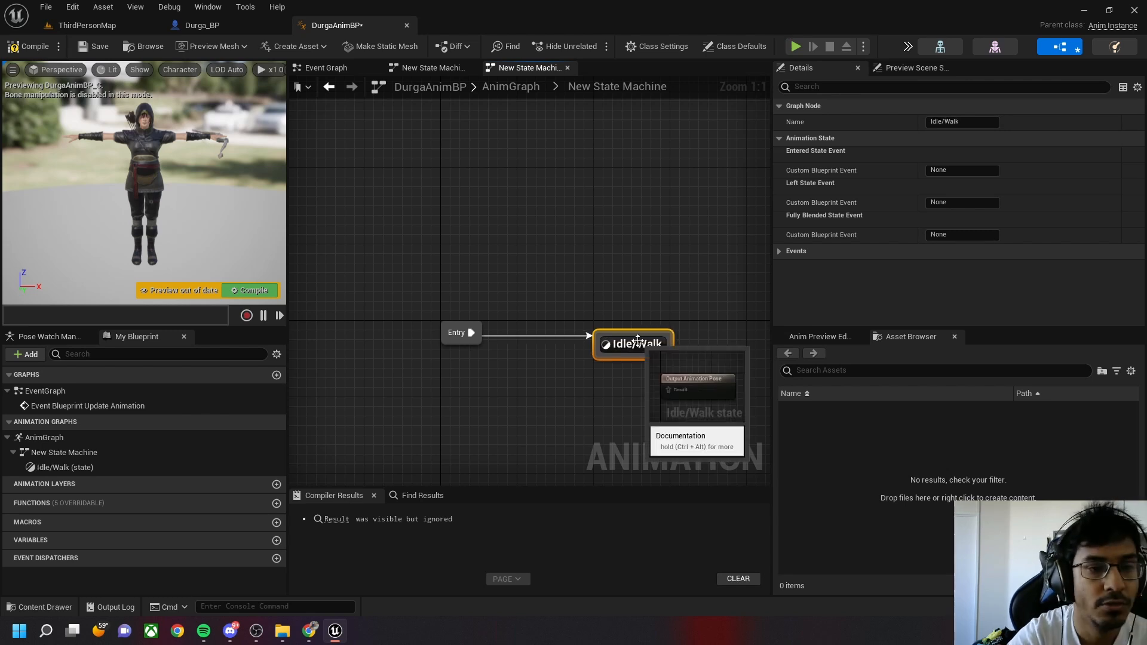
click(28, 48)
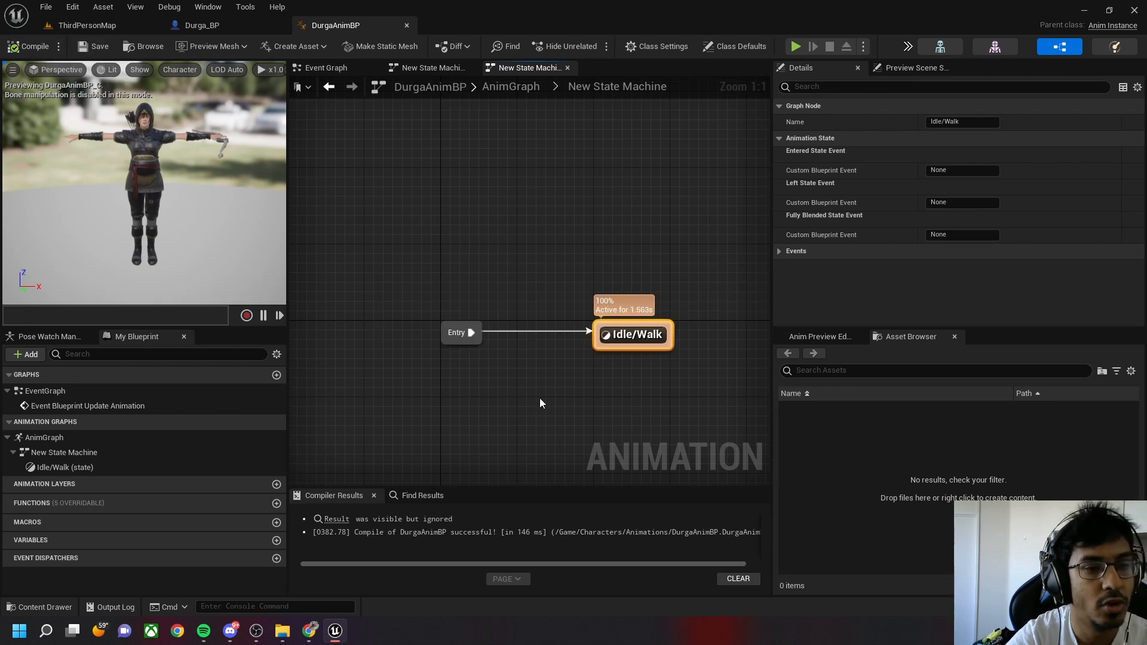
Open the Idle/Walk state, switch to the Pro Longbow Pack folder in File Explorer, and select standing idle 02 looking.fbx
double_click(632, 336)
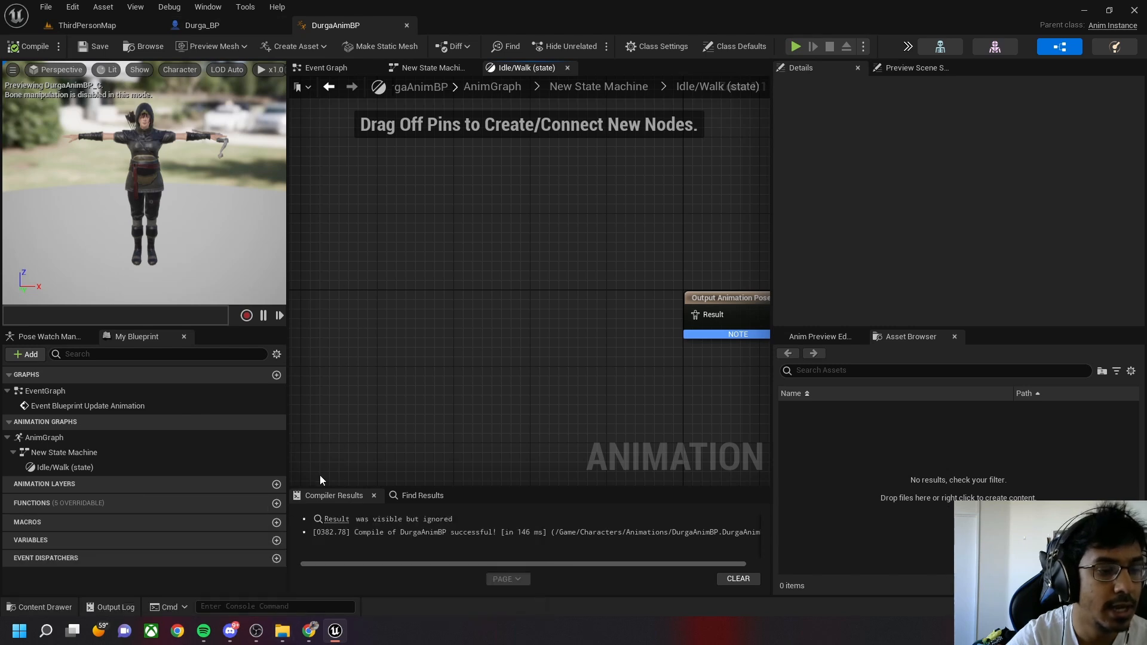
mouse_move(283, 631)
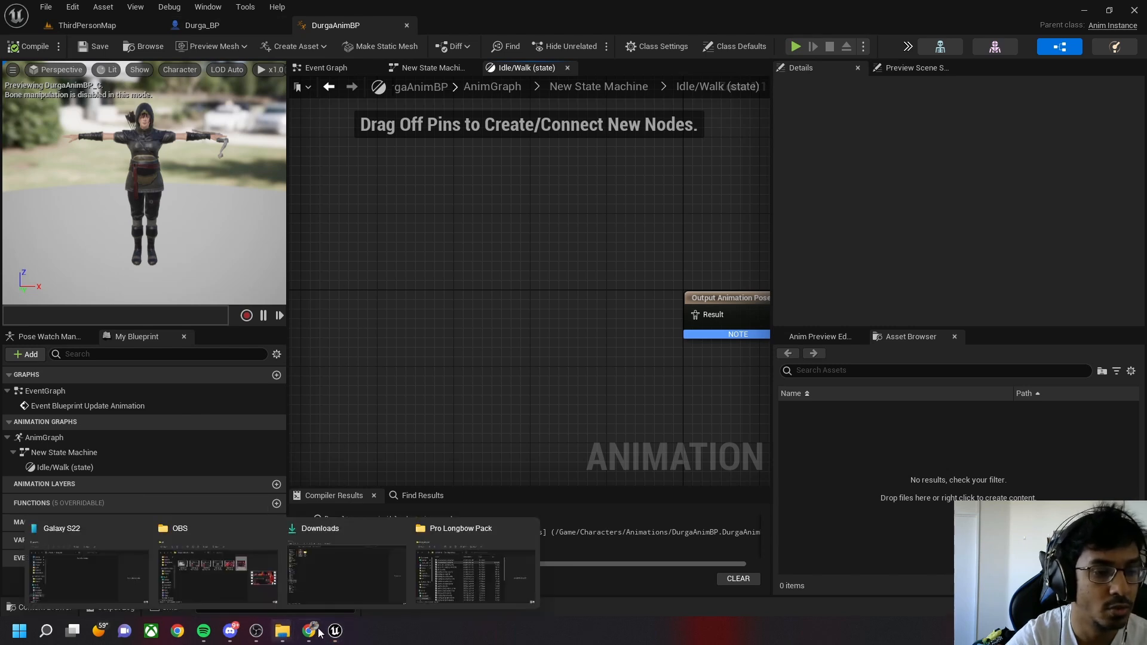
click(451, 579)
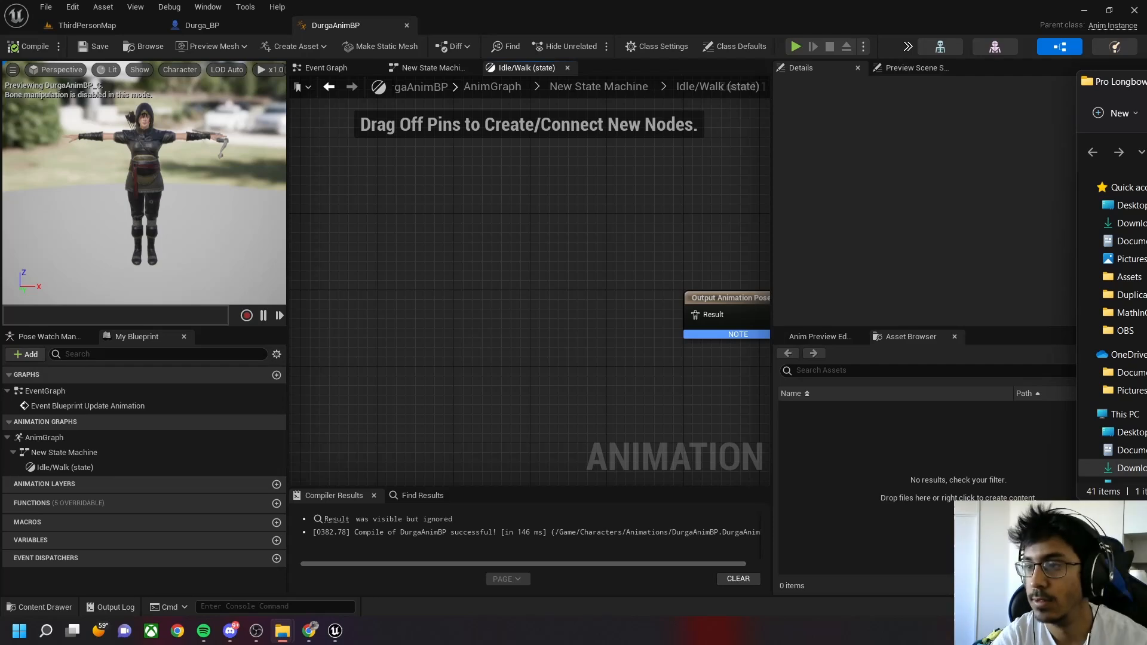
drag(1146, 82, 472, 85)
double_click(472, 85)
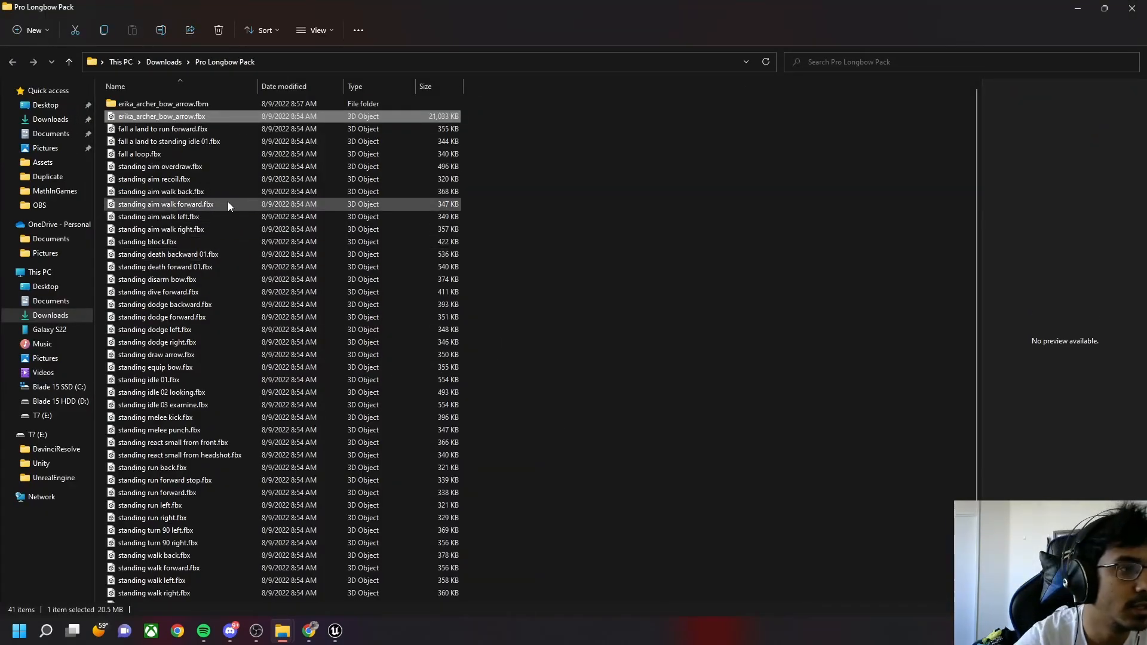
click(194, 220)
scroll(215, 358, down, 1)
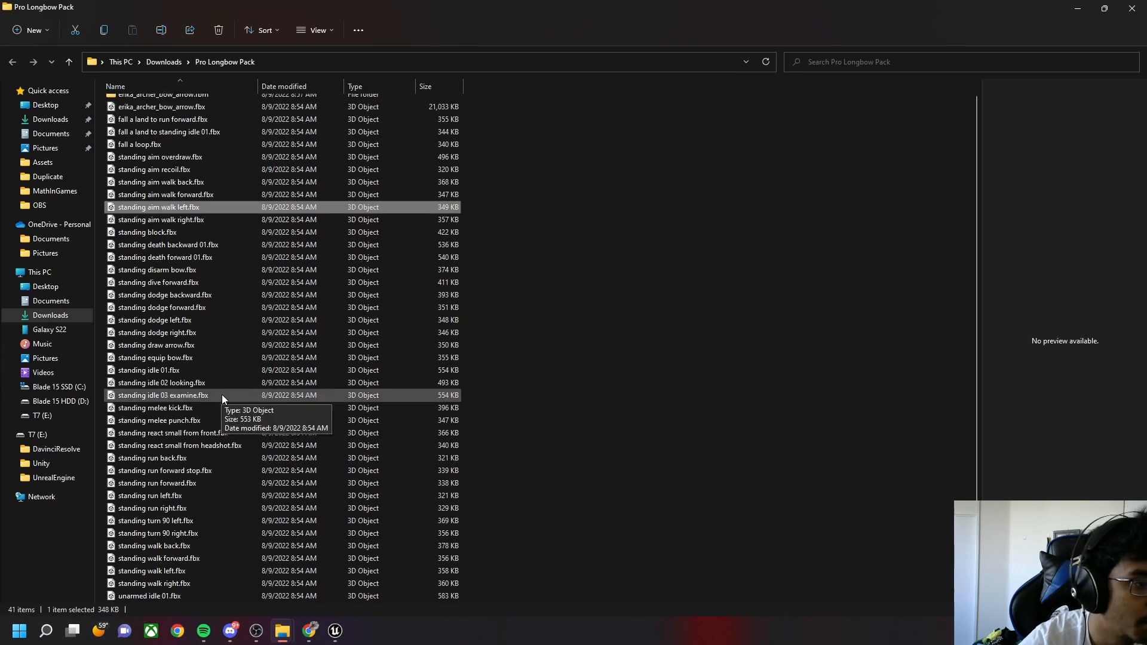
click(192, 583)
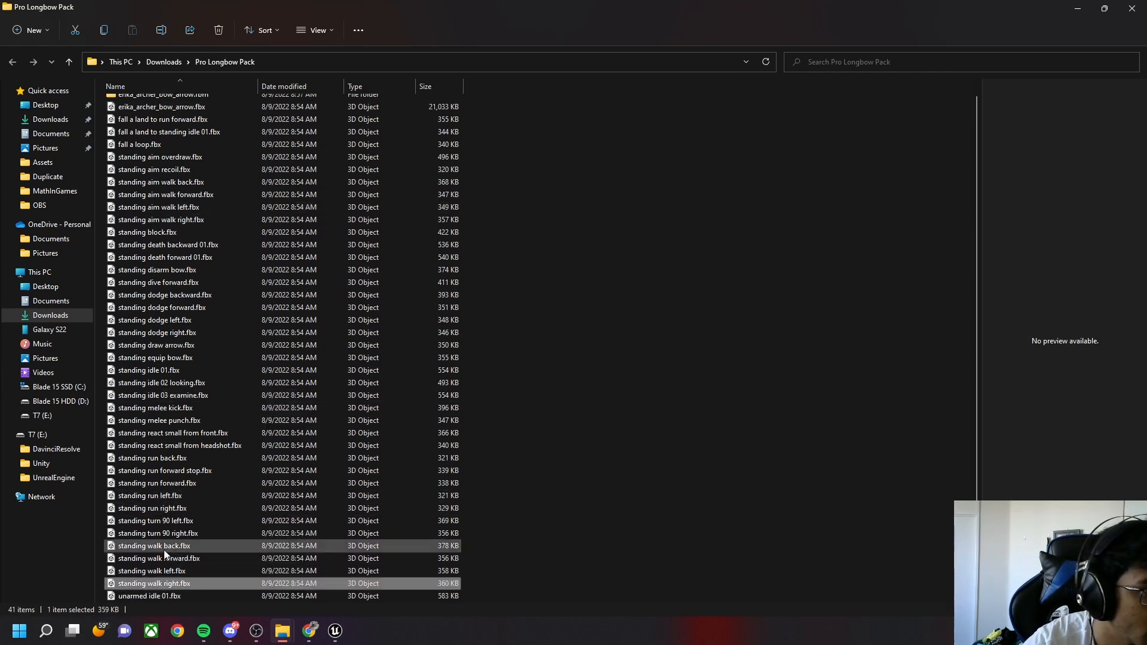
click(185, 385)
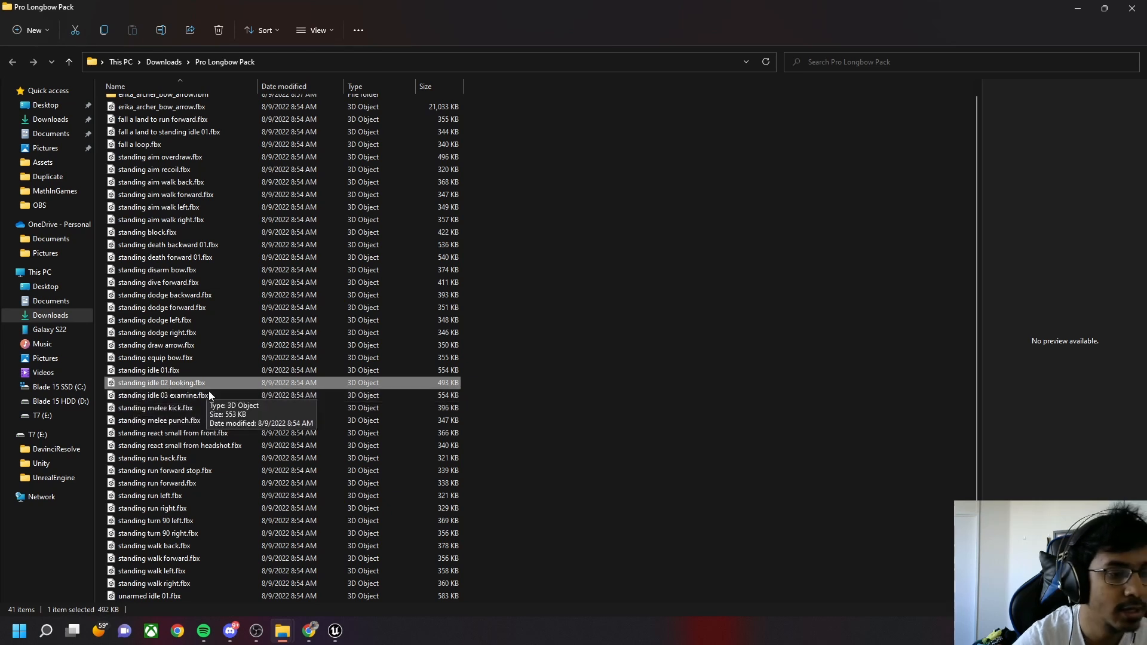
Switch back to Unreal Editor, place ThirdPersonMap in a smaller window beside the FBX file list, and enlarge the Content Browser
click(335, 632)
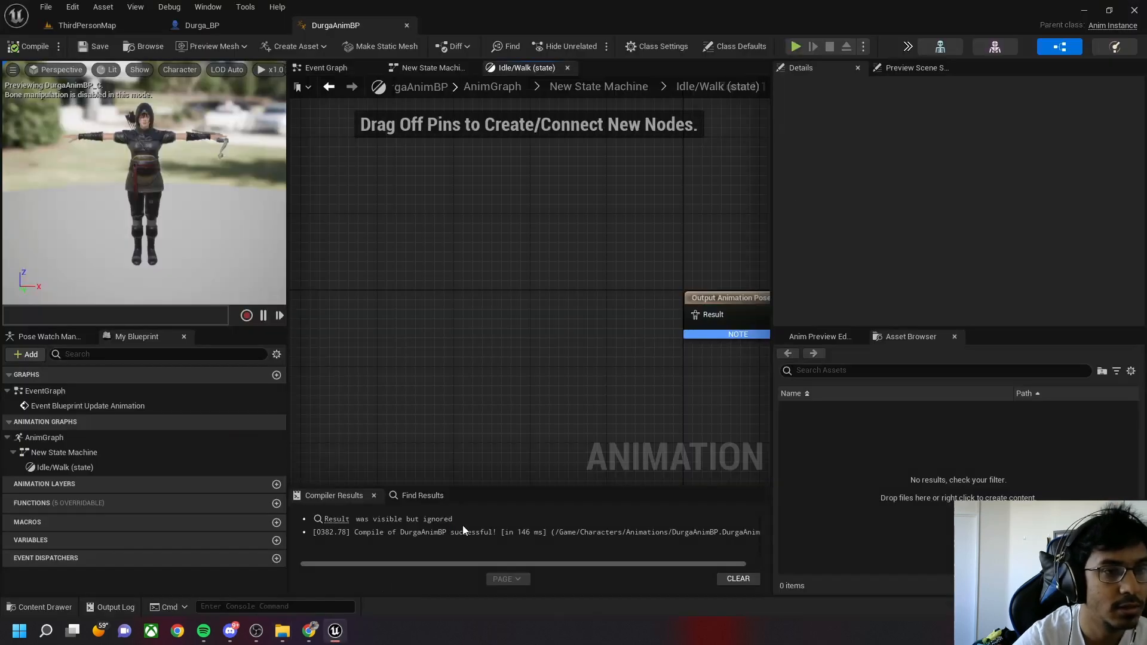
click(1109, 11)
click(138, 163)
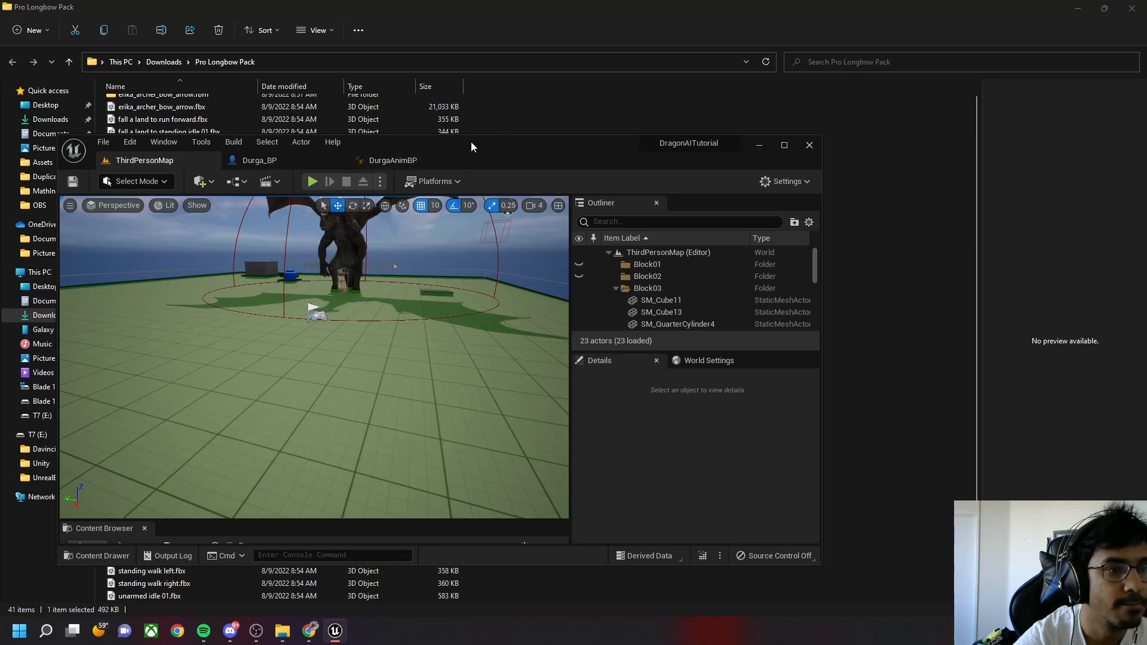
drag(470, 142, 590, 47)
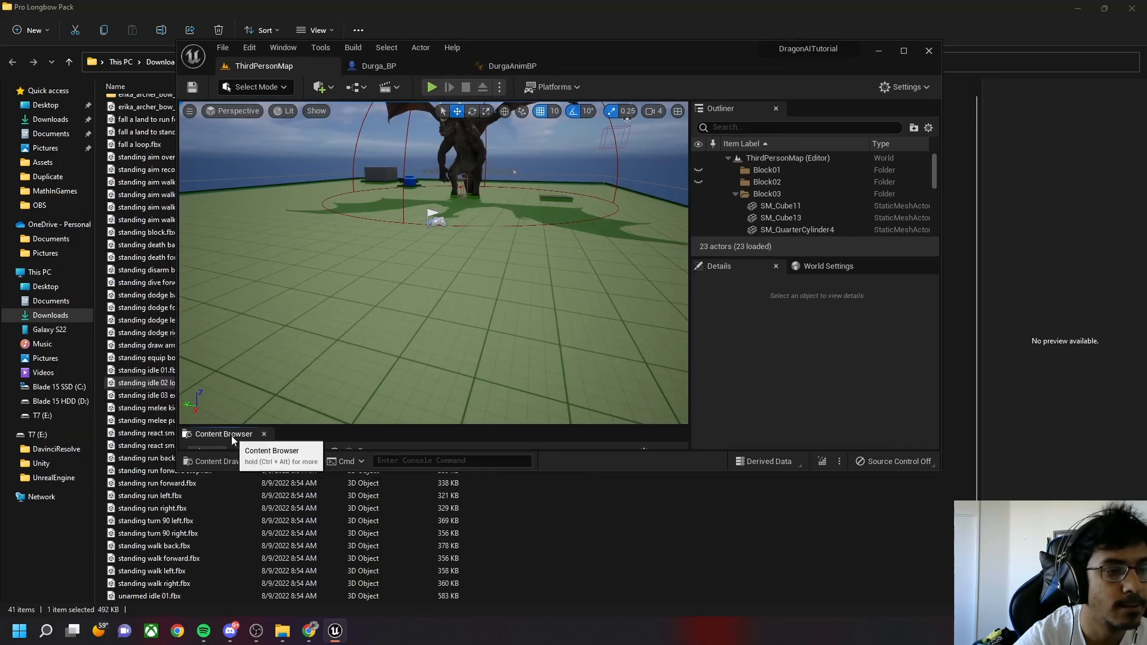
scroll(470, 376, down, 2)
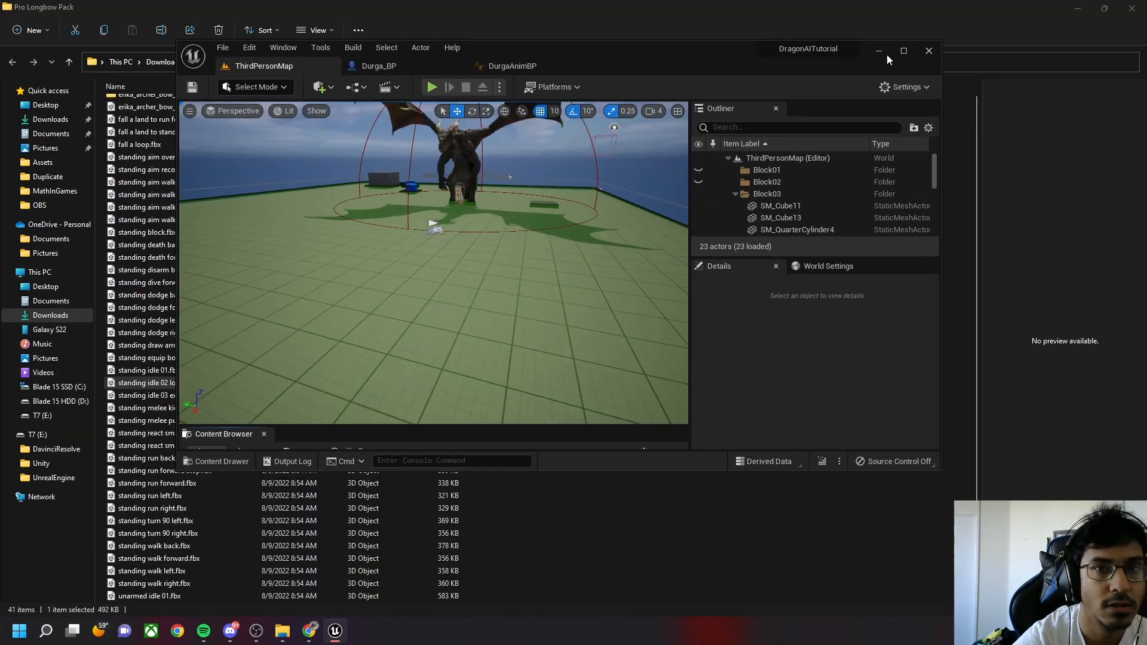
drag(945, 477, 1024, 541)
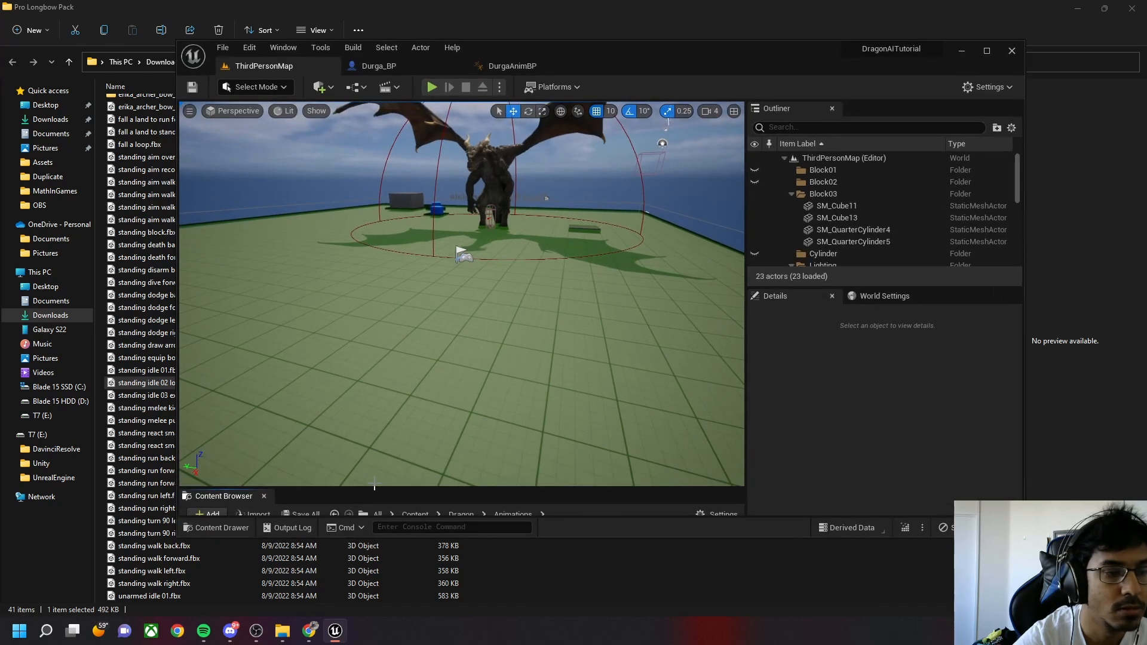
drag(374, 482, 403, 225)
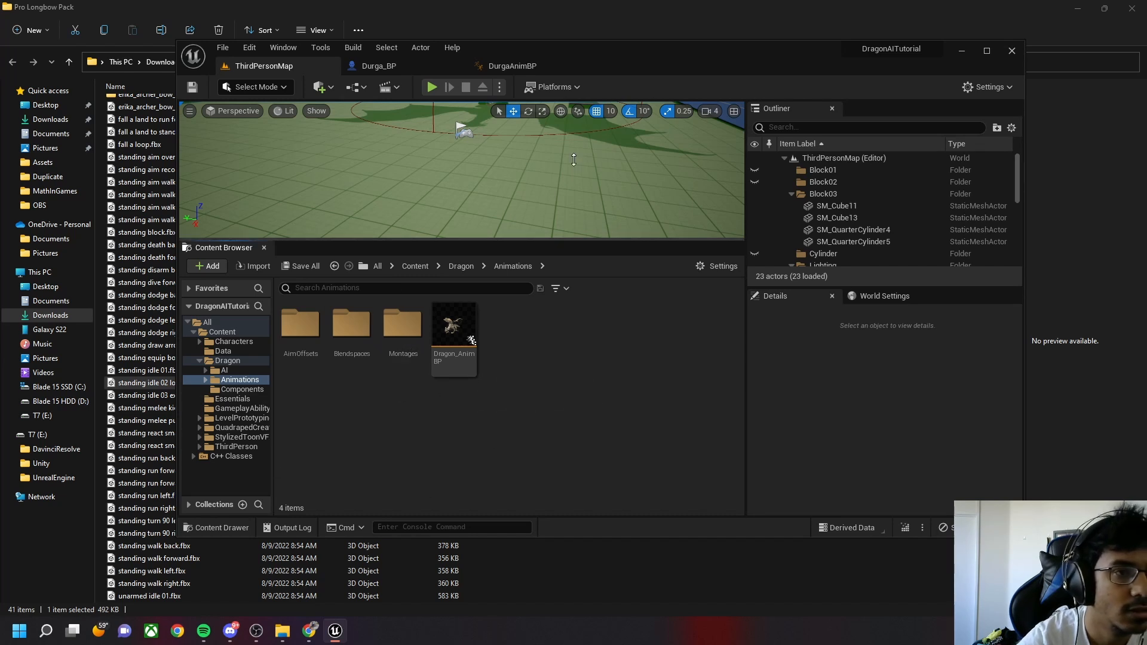
drag(664, 45, 755, 48)
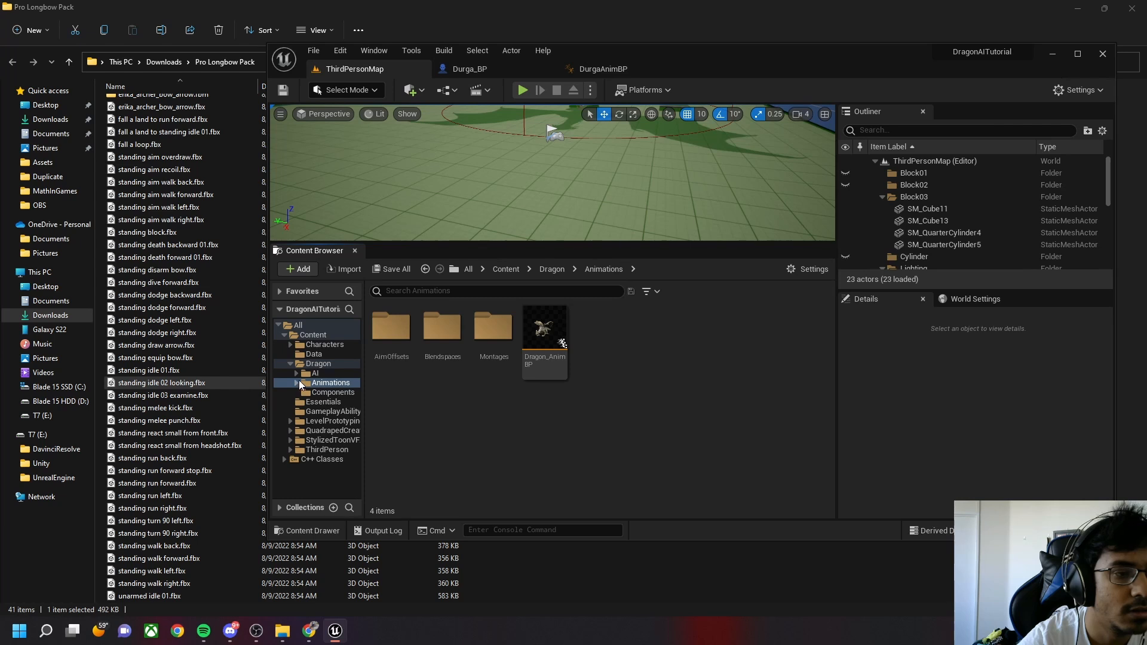
Create a folder named CustomAnimations inside Characters > Animations and open it
double_click(302, 363)
click(324, 345)
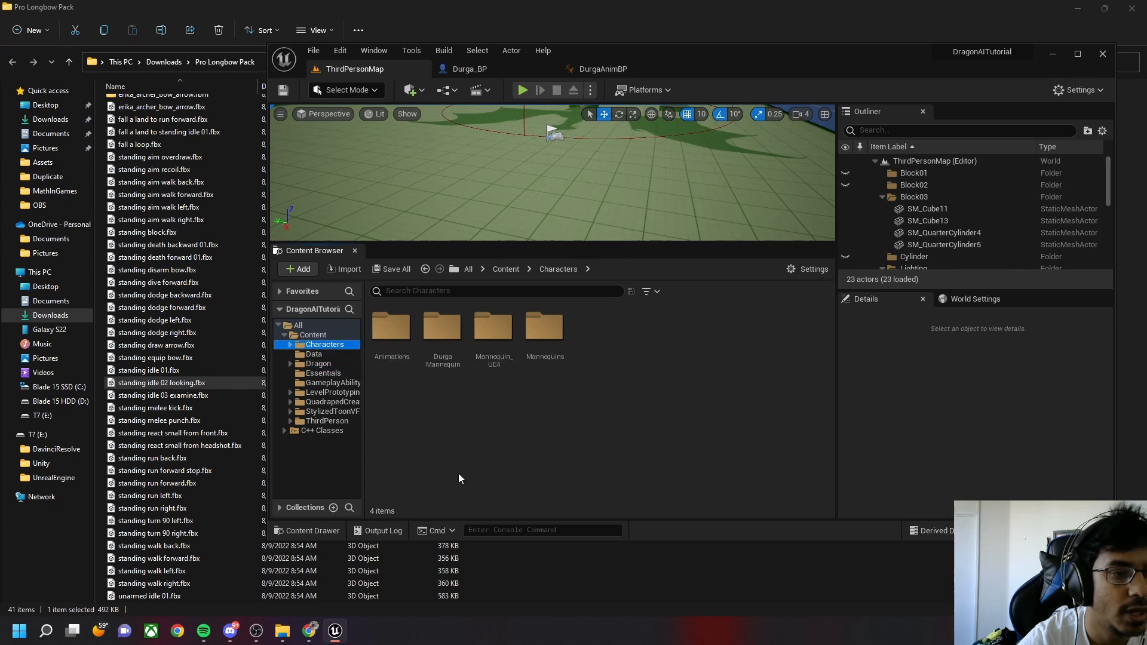
double_click(391, 340)
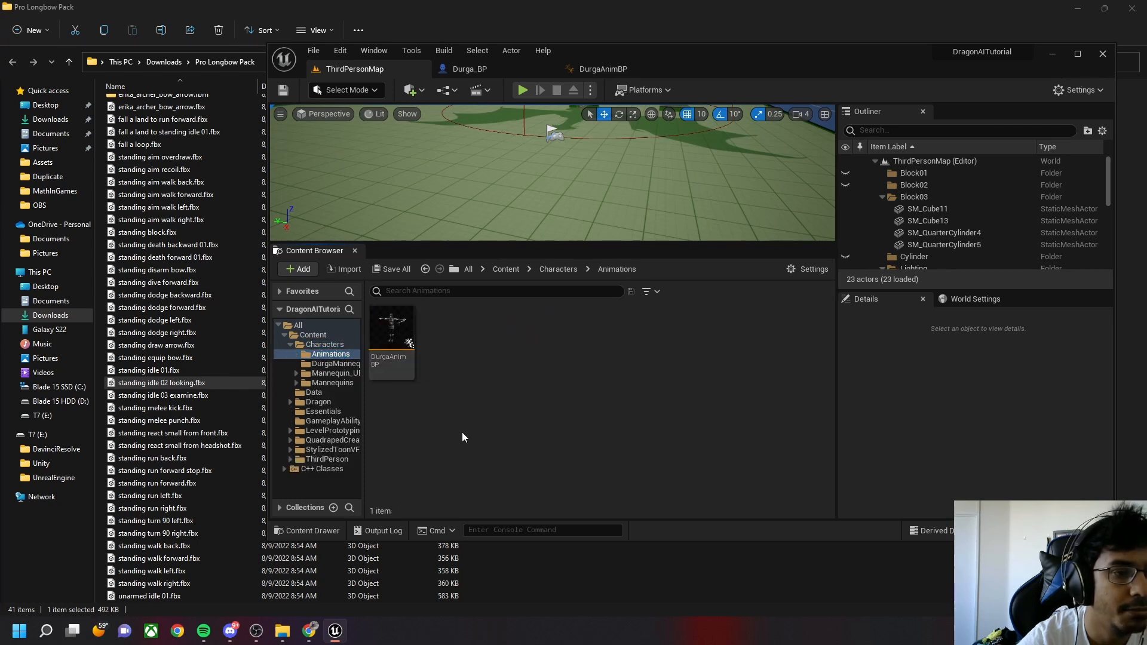
right_click(510, 448)
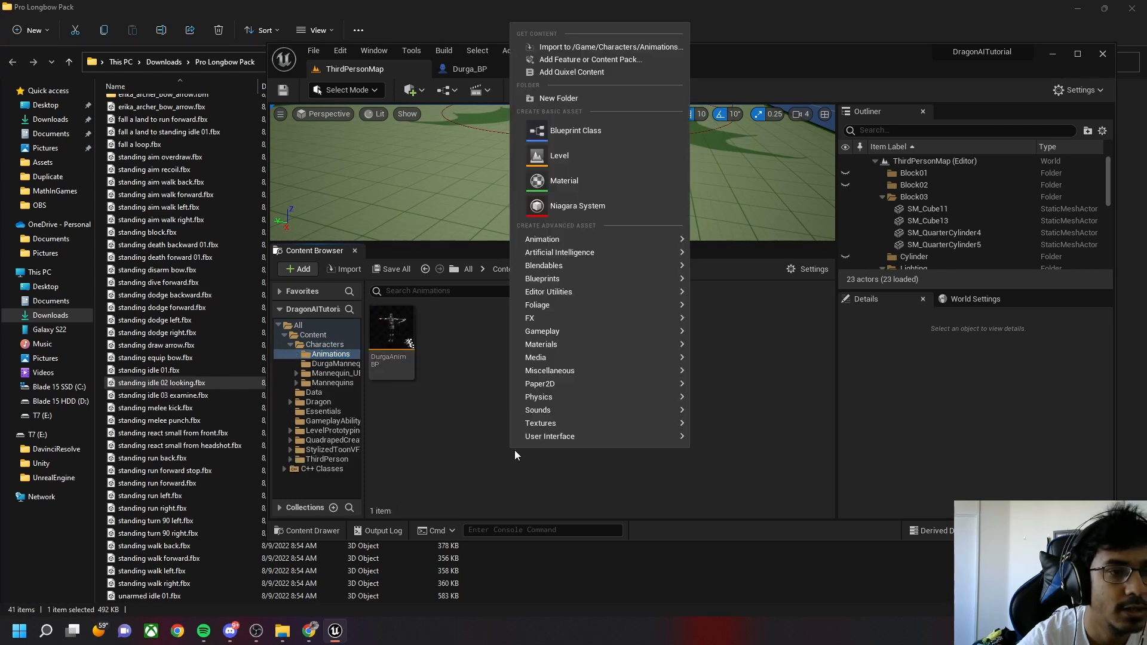
click(575, 96)
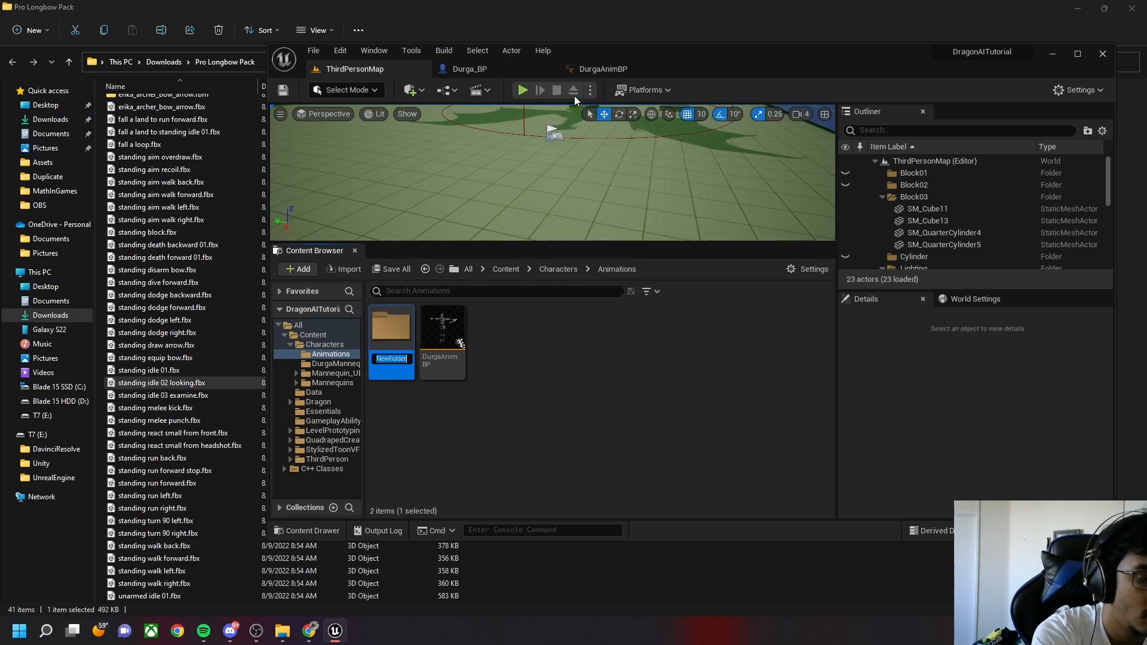
text(CustomA)
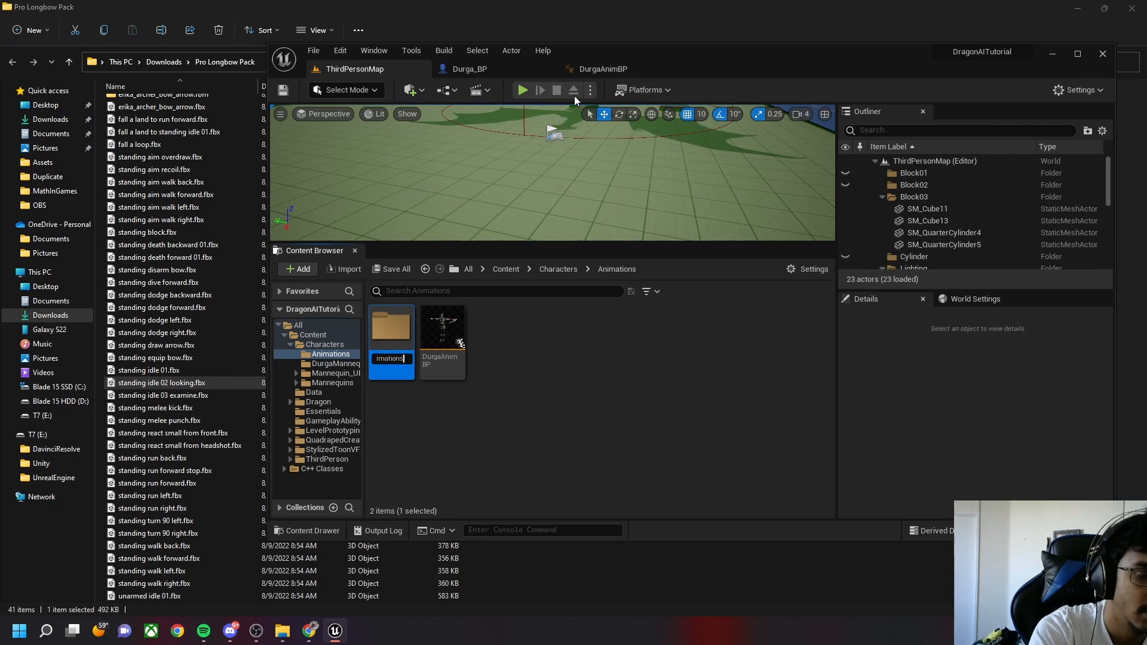
key(Return)
key(Return)
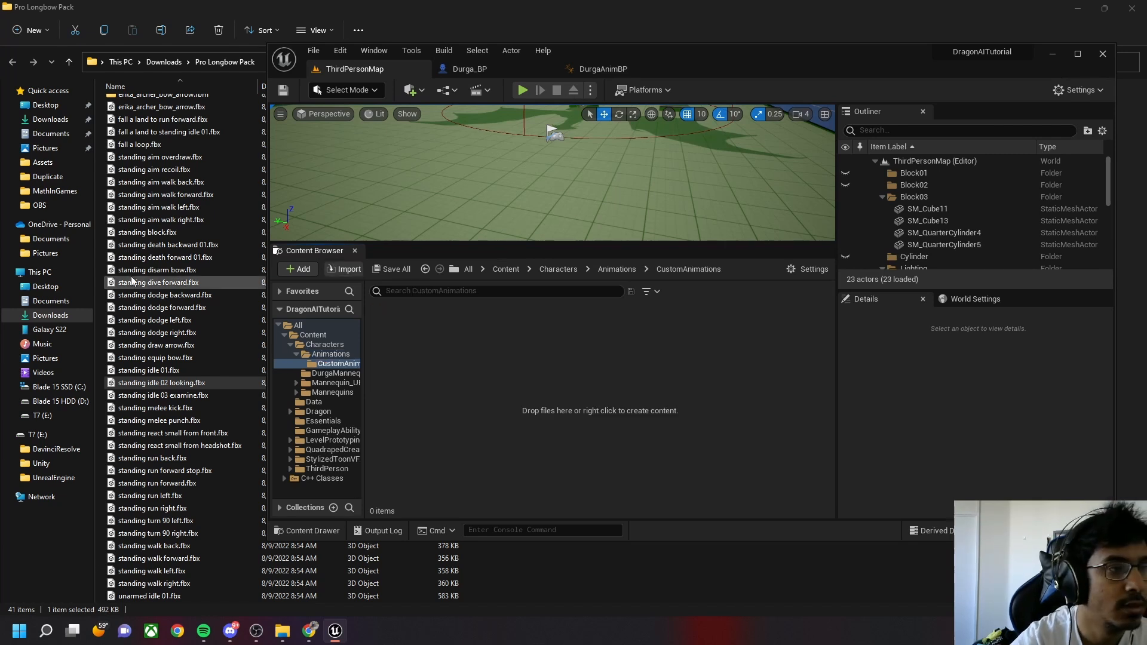
Import standing idle 02 looking.fbx into CustomAnimations using the erika_archer_bow_arrow_Skeleton skeleton and save all assets
drag(145, 386, 518, 392)
click(622, 168)
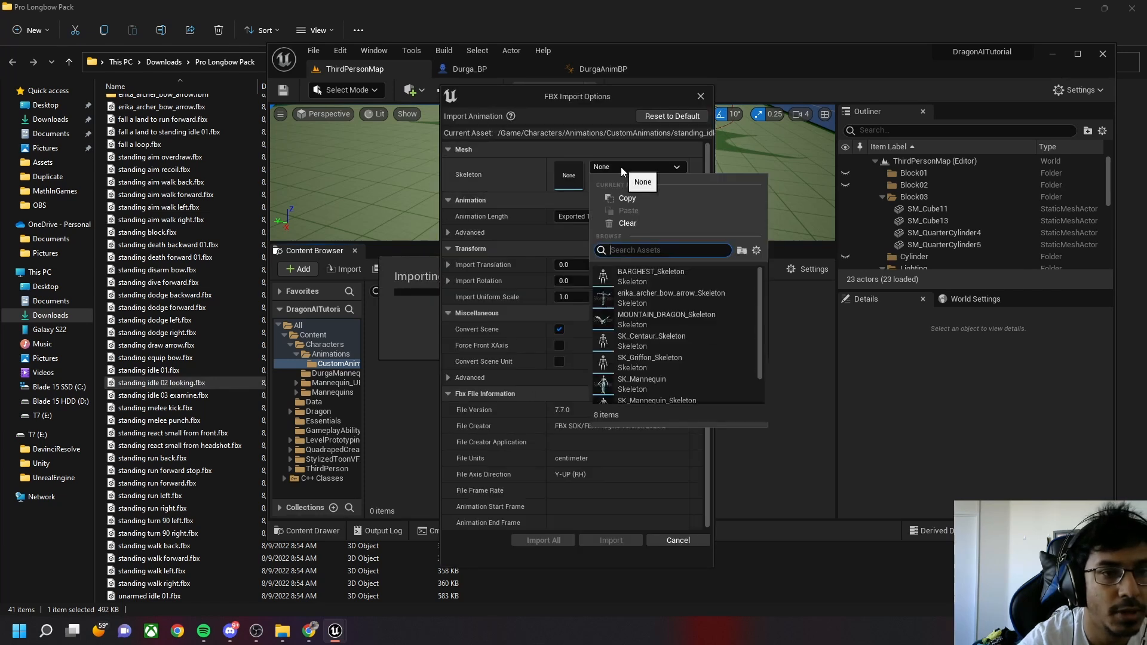
click(642, 293)
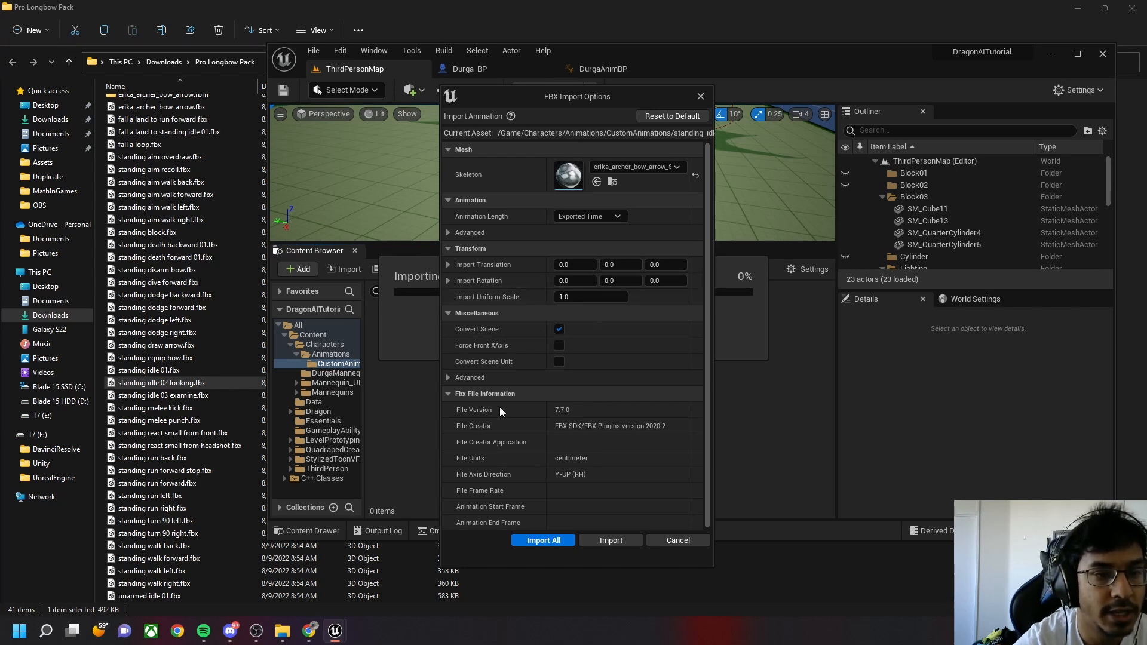
click(550, 541)
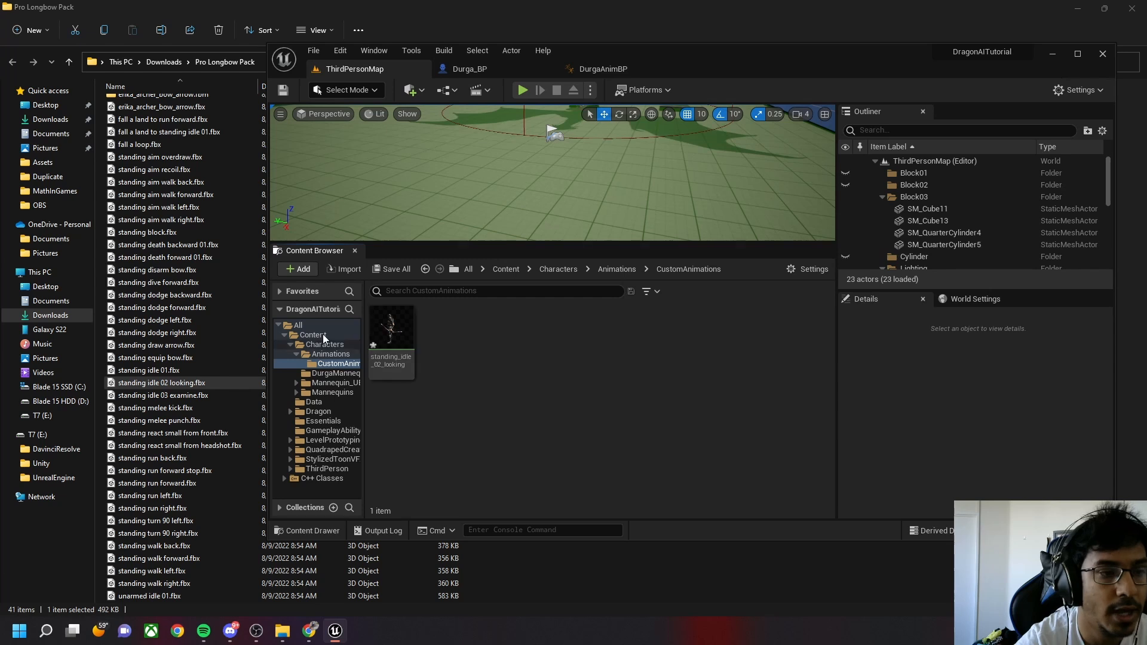
click(403, 271)
click(598, 443)
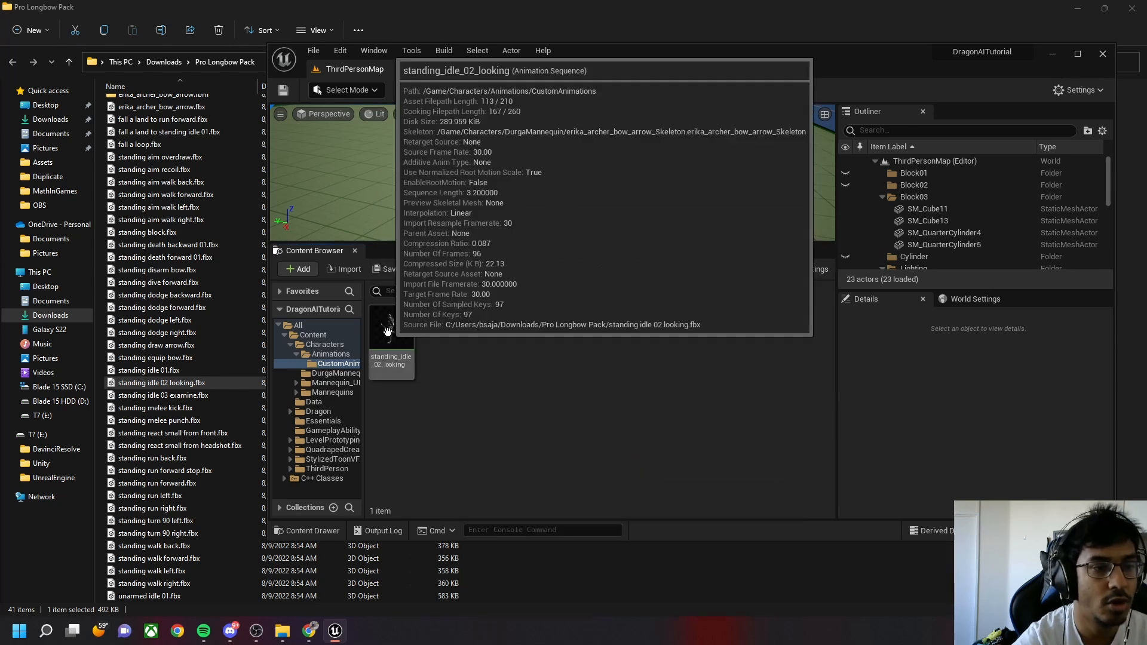
Preview the imported standing_idle_02_looking animation sequence and return to ThirdPersonMap
click(388, 332)
double_click(388, 332)
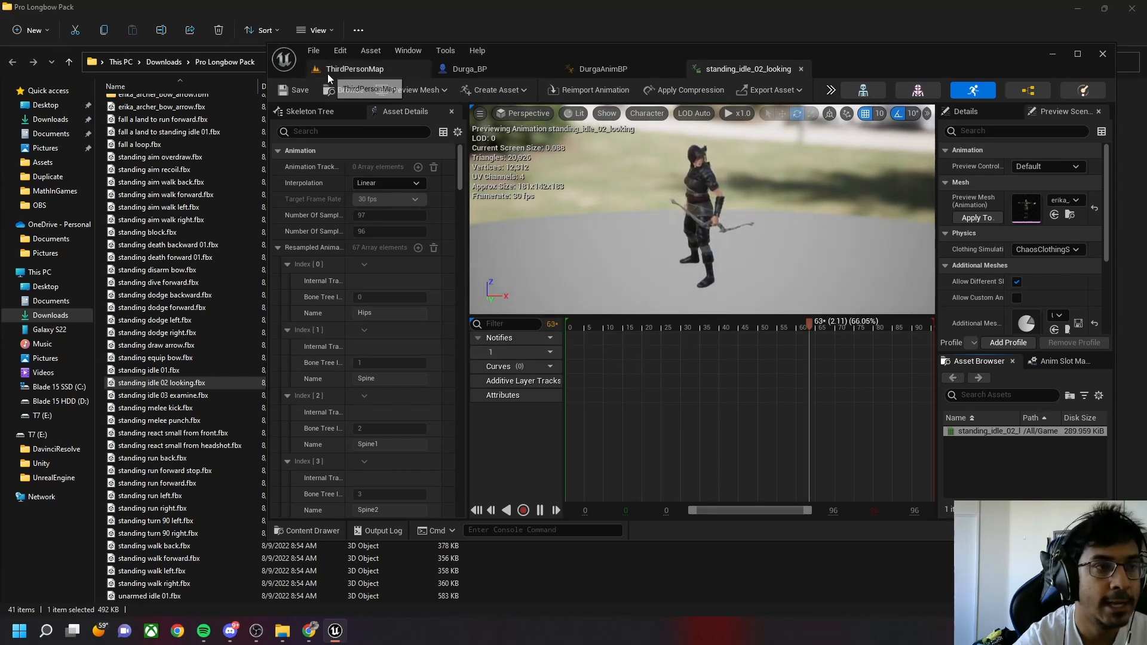
click(355, 69)
right_click(503, 422)
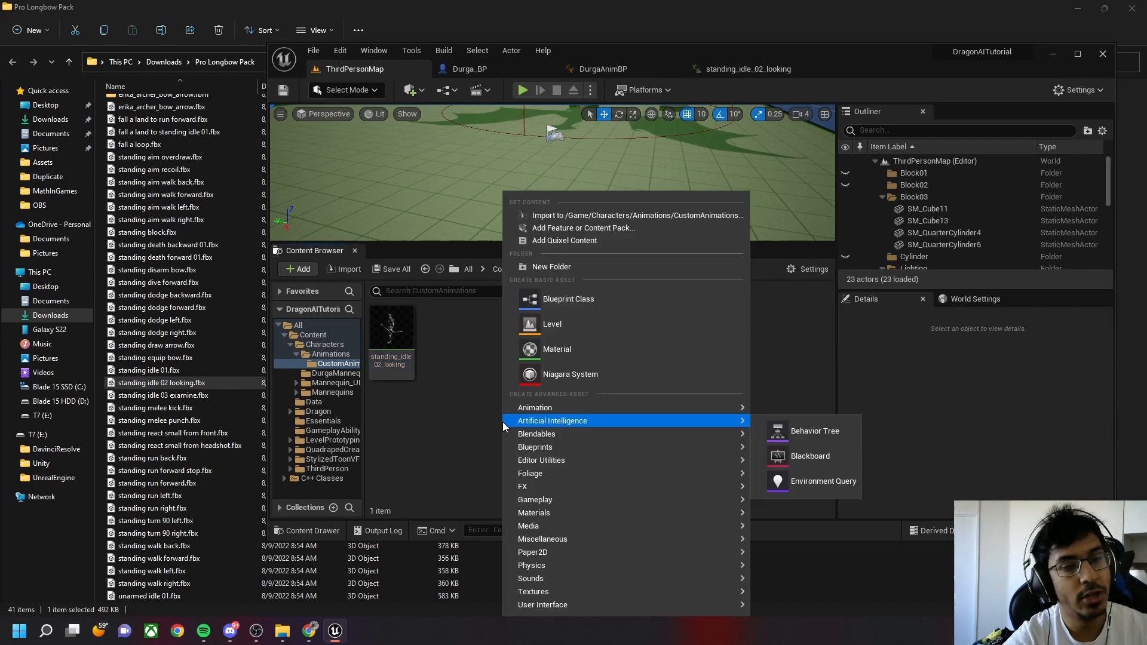
mouse_move(551, 408)
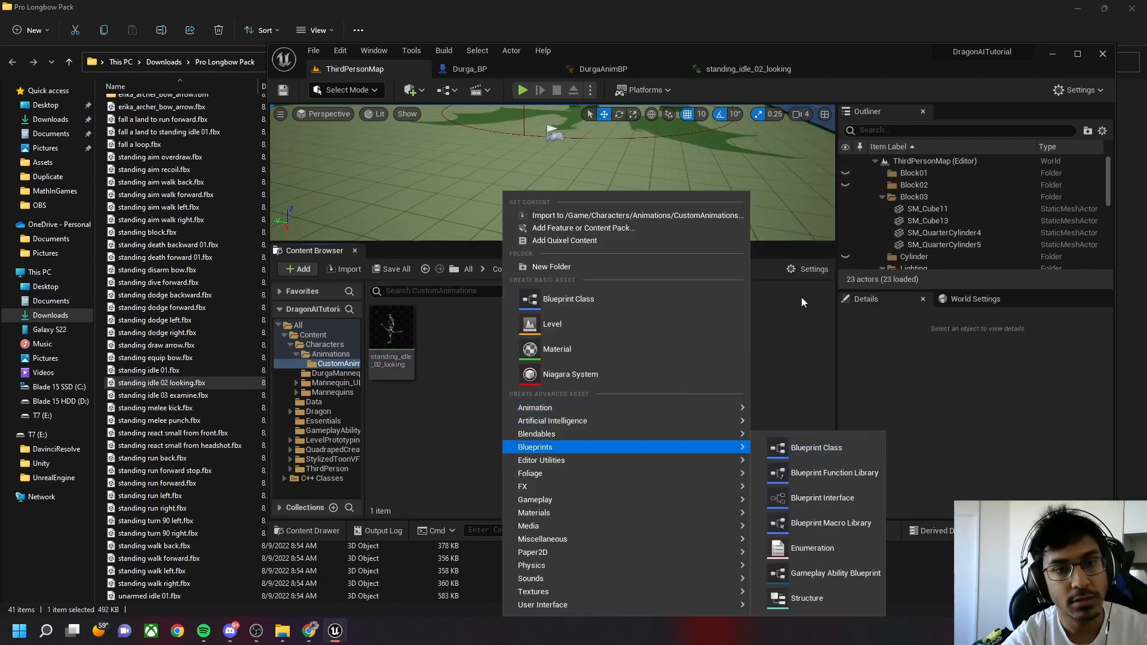
mouse_move(654, 412)
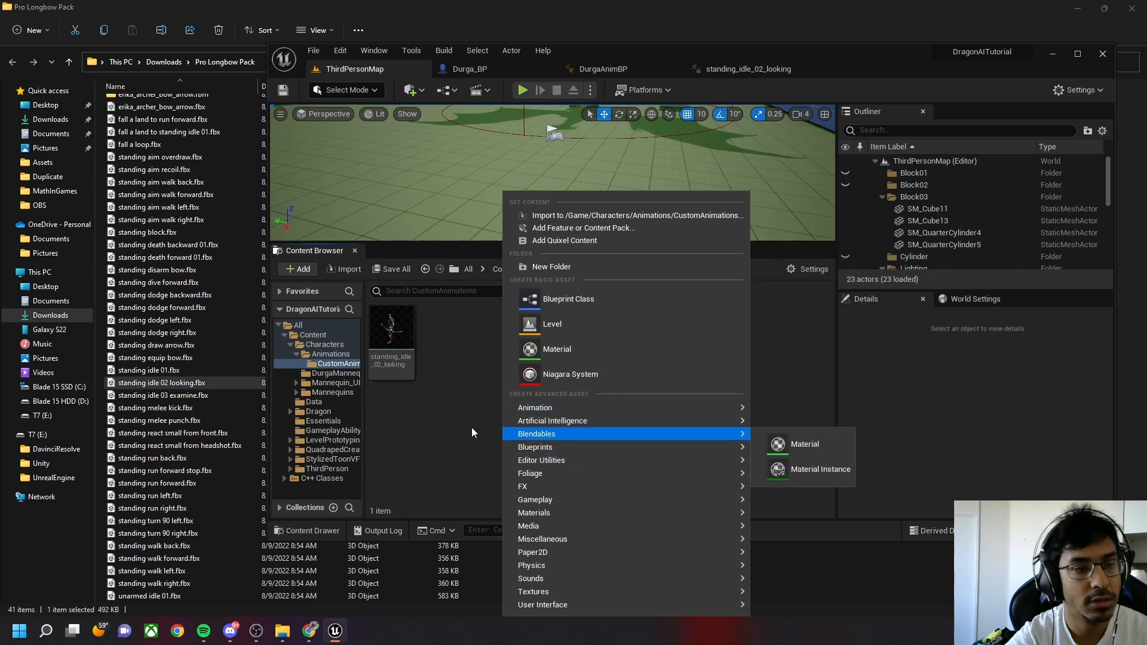
click(443, 429)
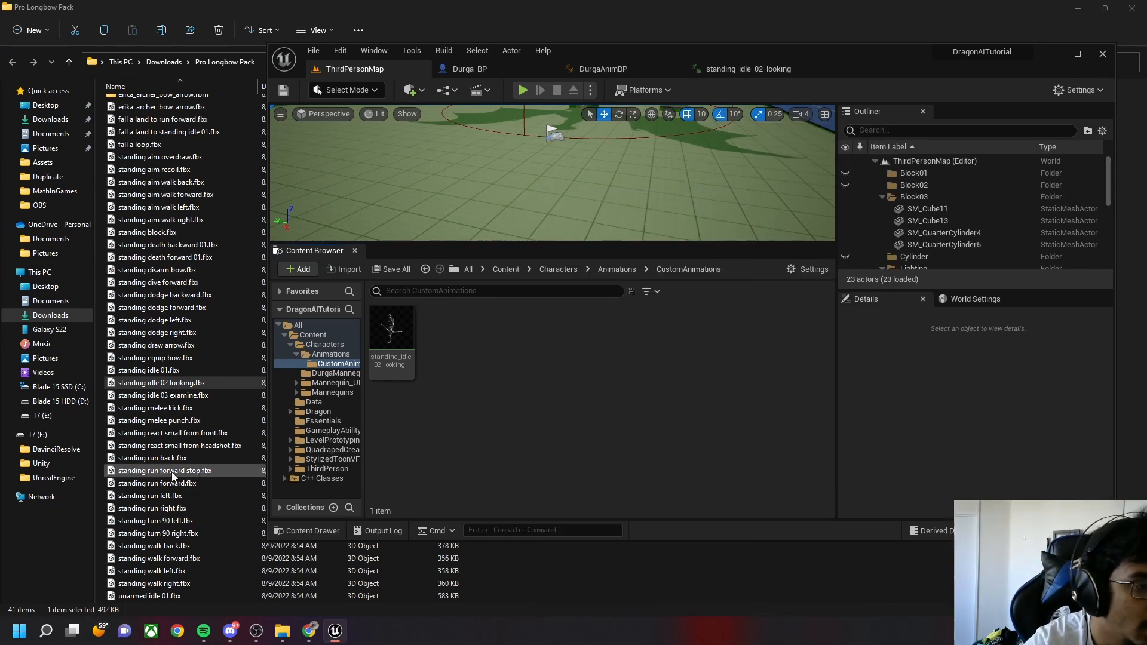
Import standing walk forward.fbx into CustomAnimations using the erika_archer_bow_arrow_Skeleton skeleton
click(154, 482)
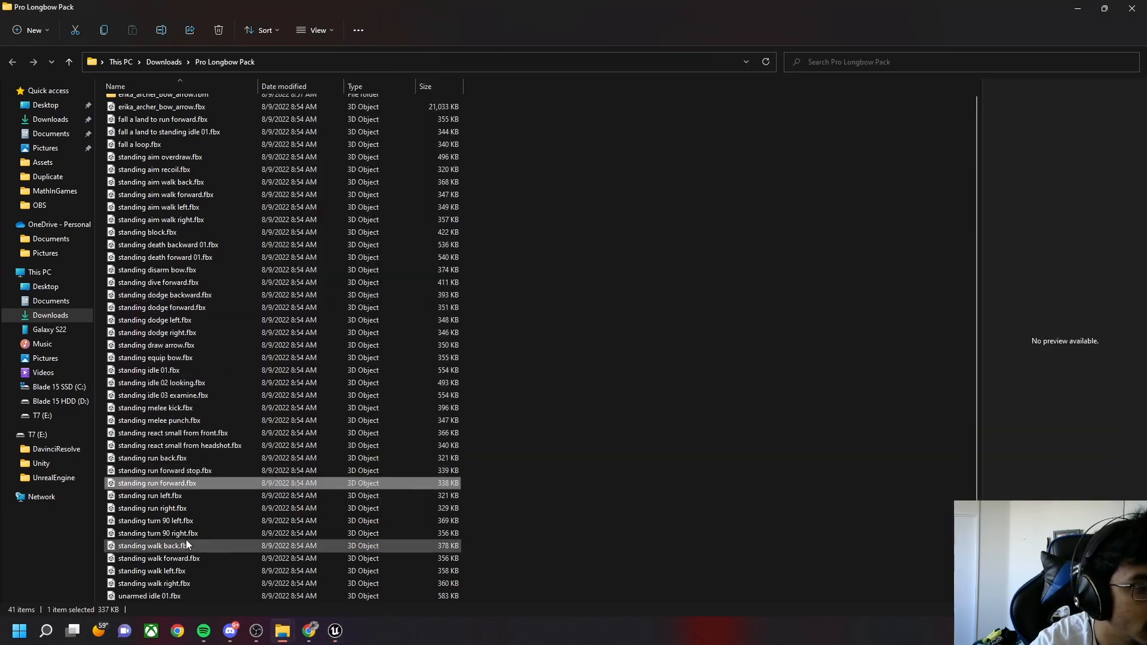
click(175, 558)
click(336, 631)
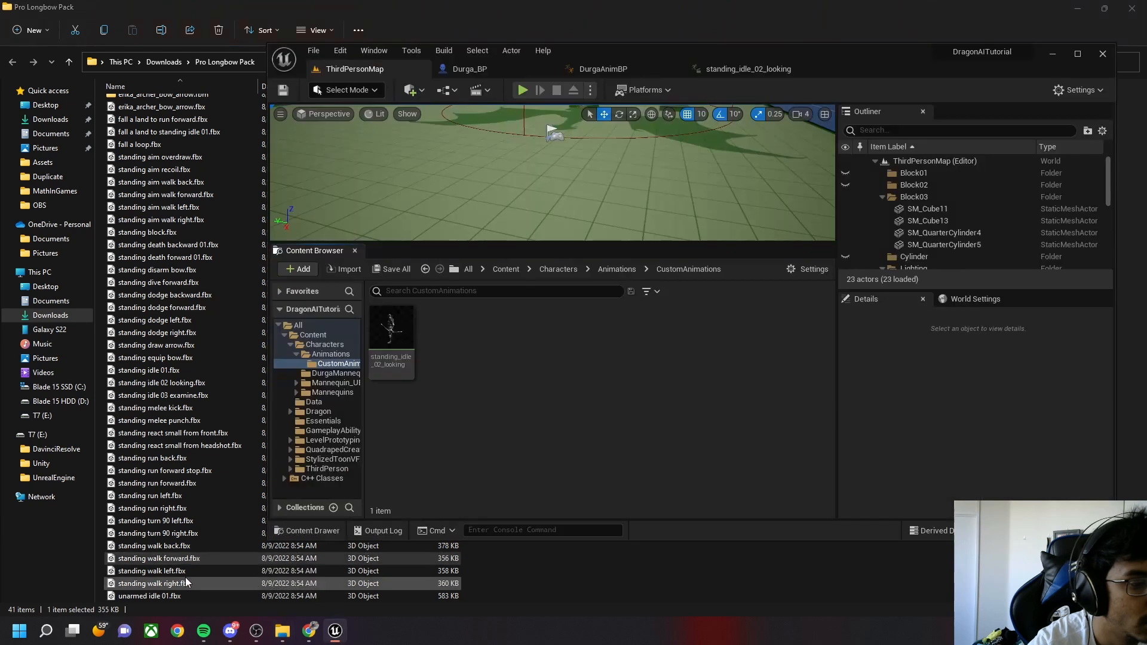
drag(159, 561, 540, 406)
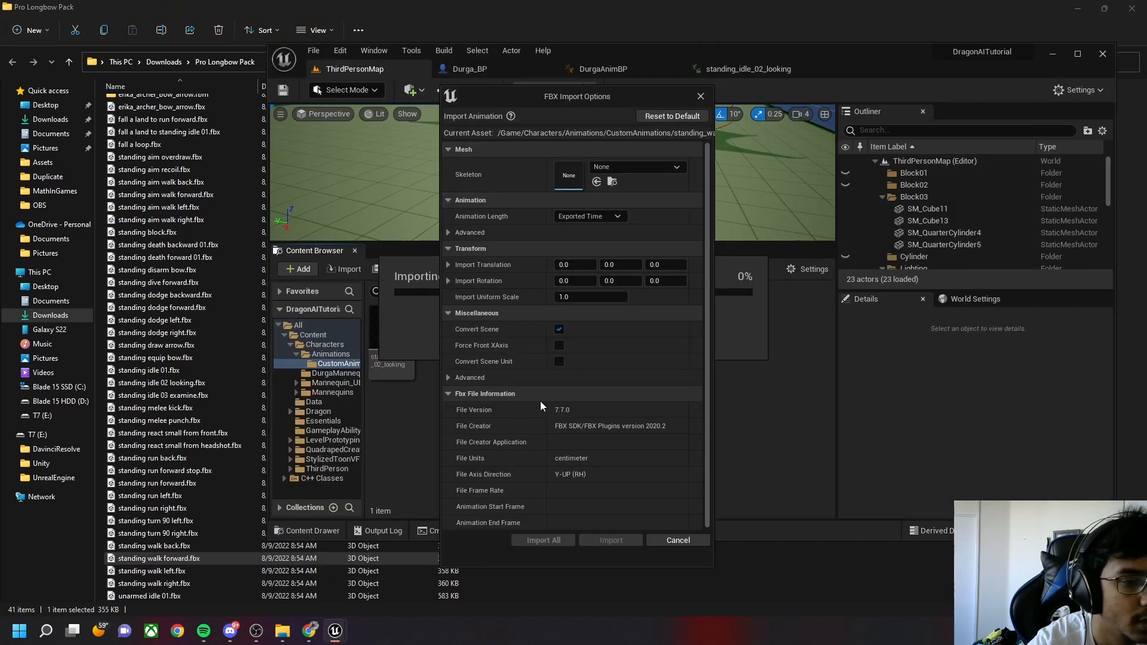
click(610, 167)
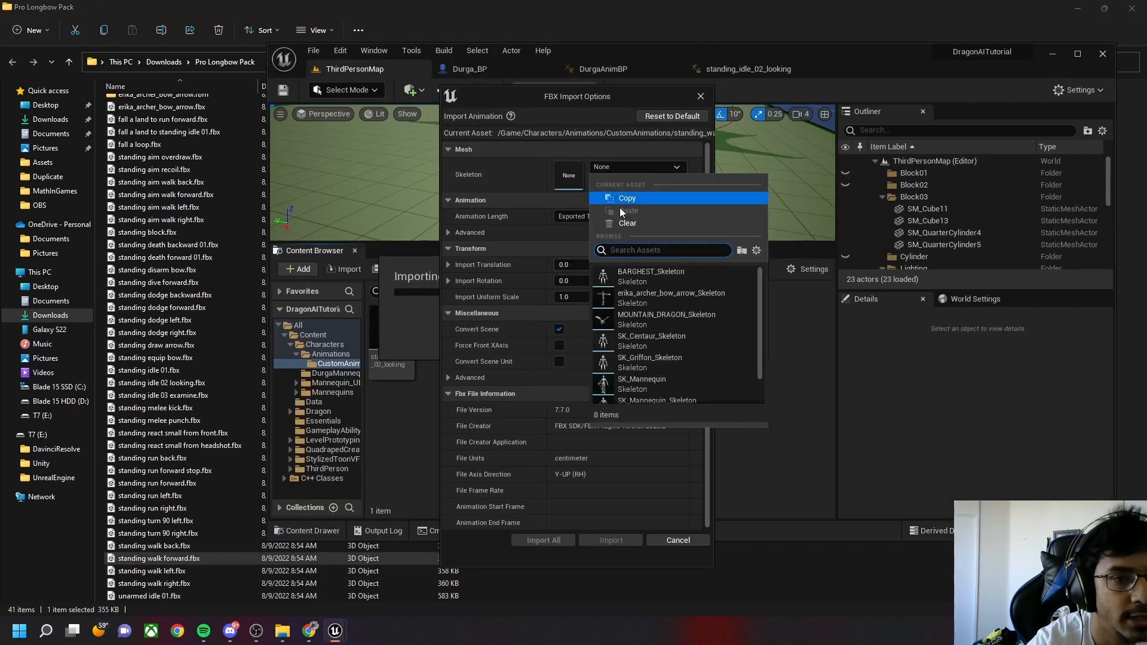
click(636, 299)
click(546, 539)
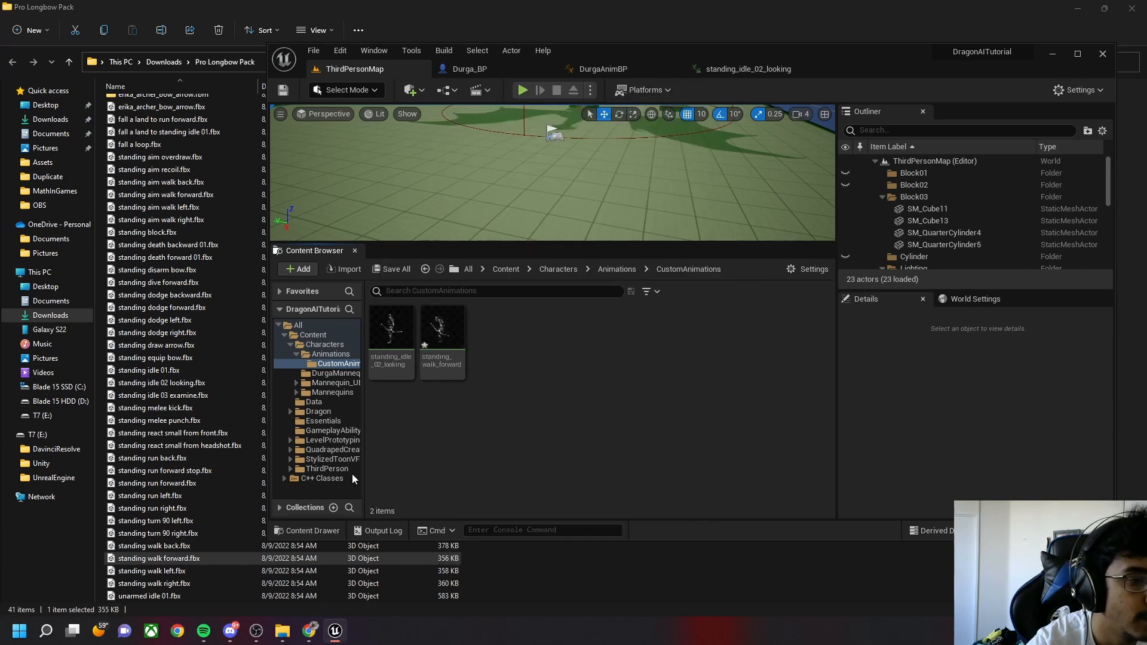
Preview the standing_walk_forward animation sequence, save it, and return to ThirdPersonMap
double_click(432, 352)
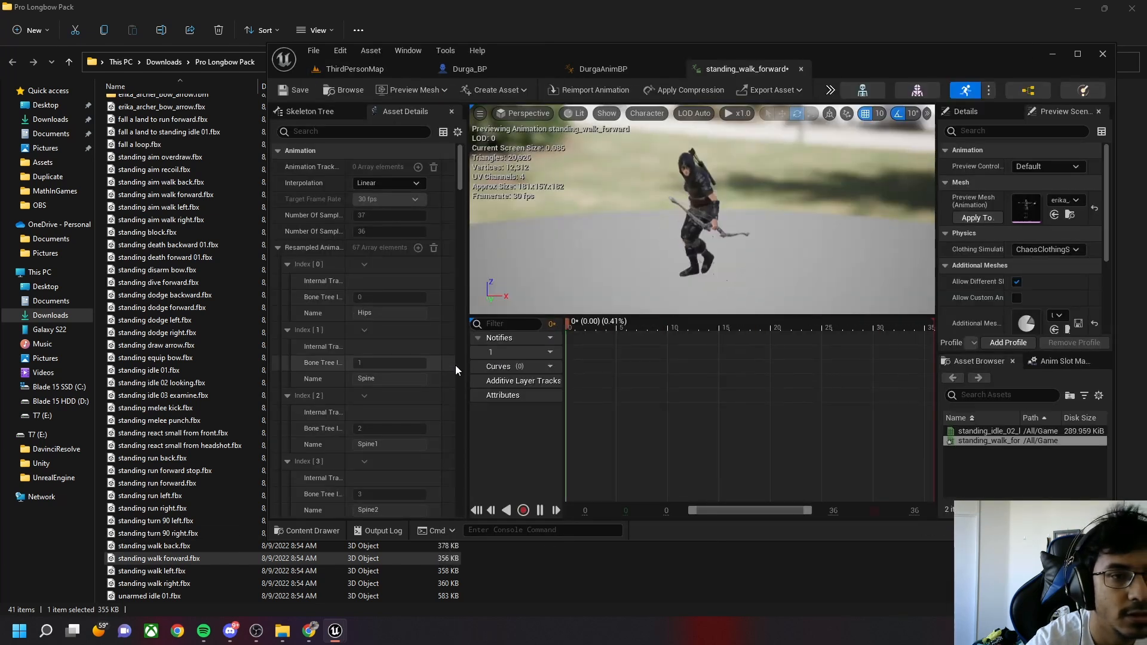
click(286, 95)
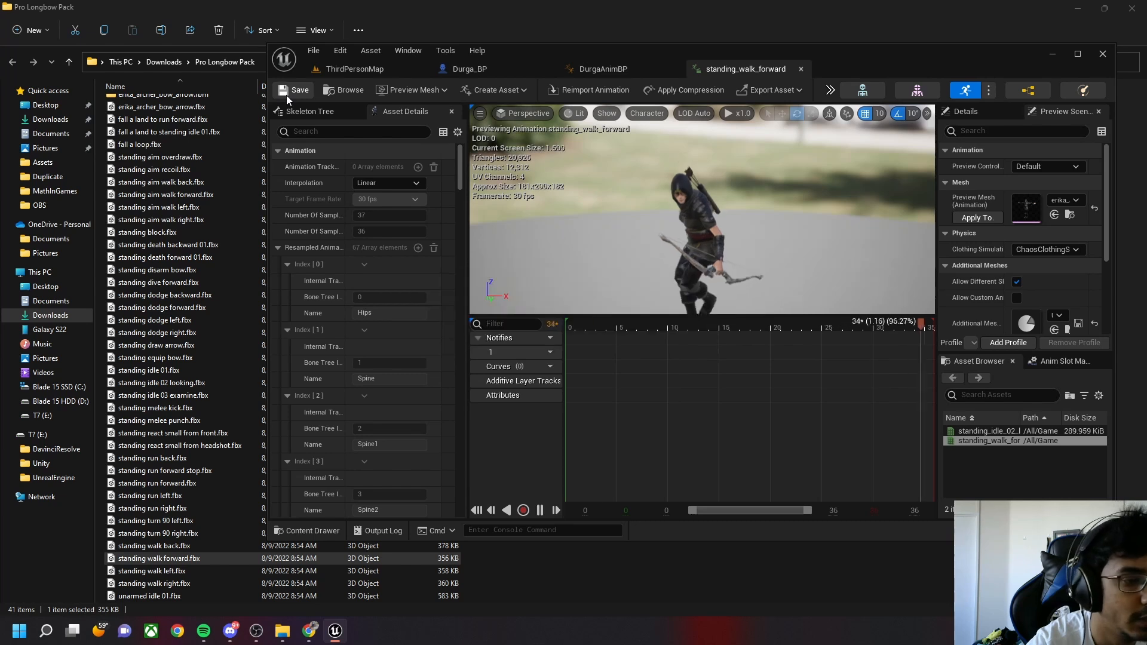
click(346, 68)
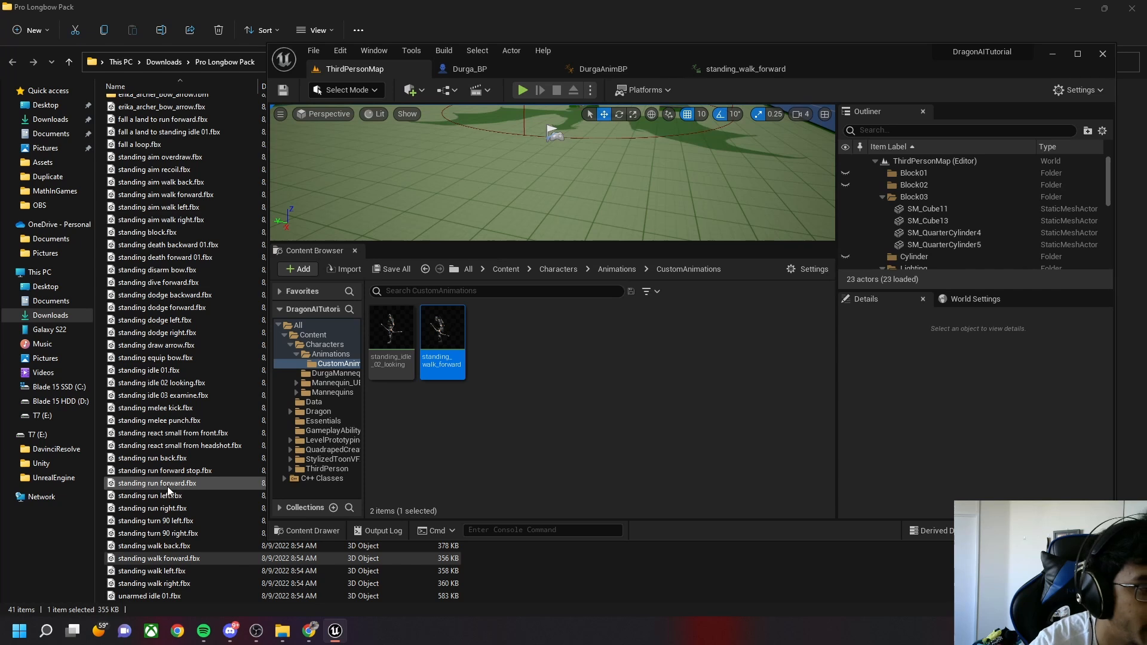
Import standing run forward.fbx into CustomAnimations with the erika_archer_bow_arrow_Skeleton skeleton and save all assets
drag(168, 487, 629, 393)
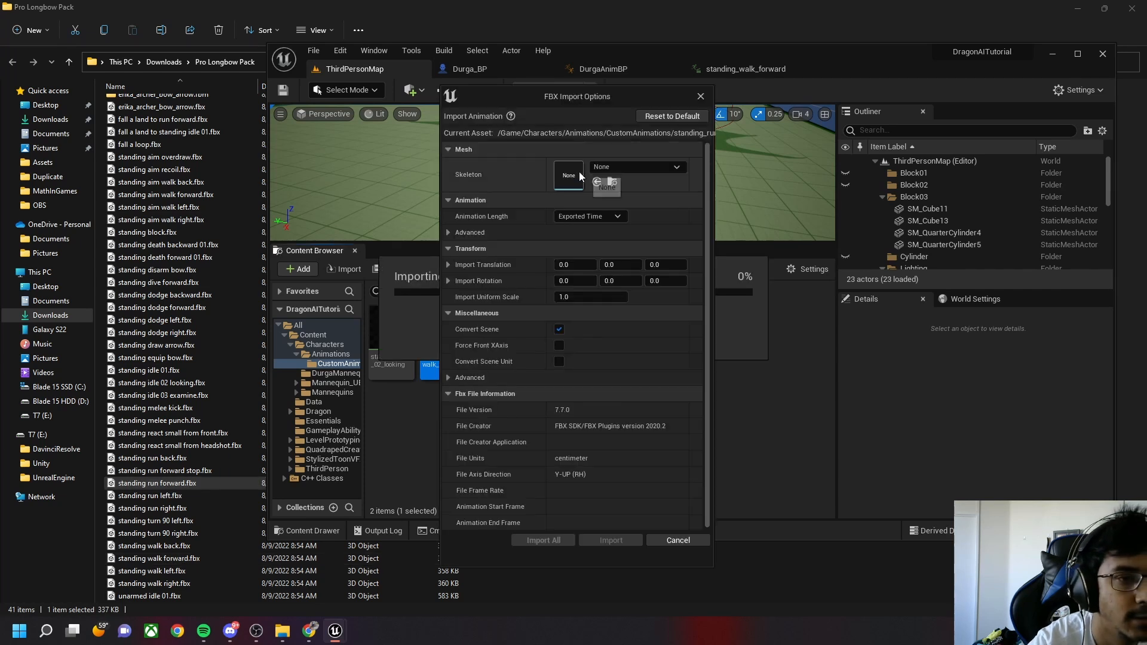
click(594, 169)
click(647, 293)
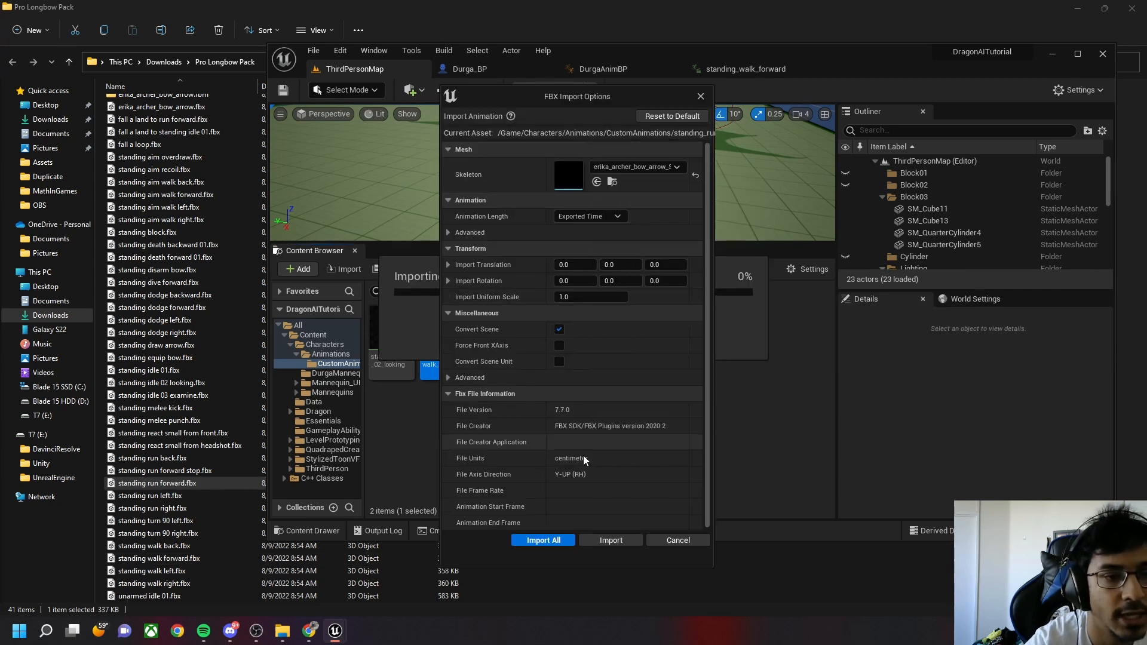
click(529, 541)
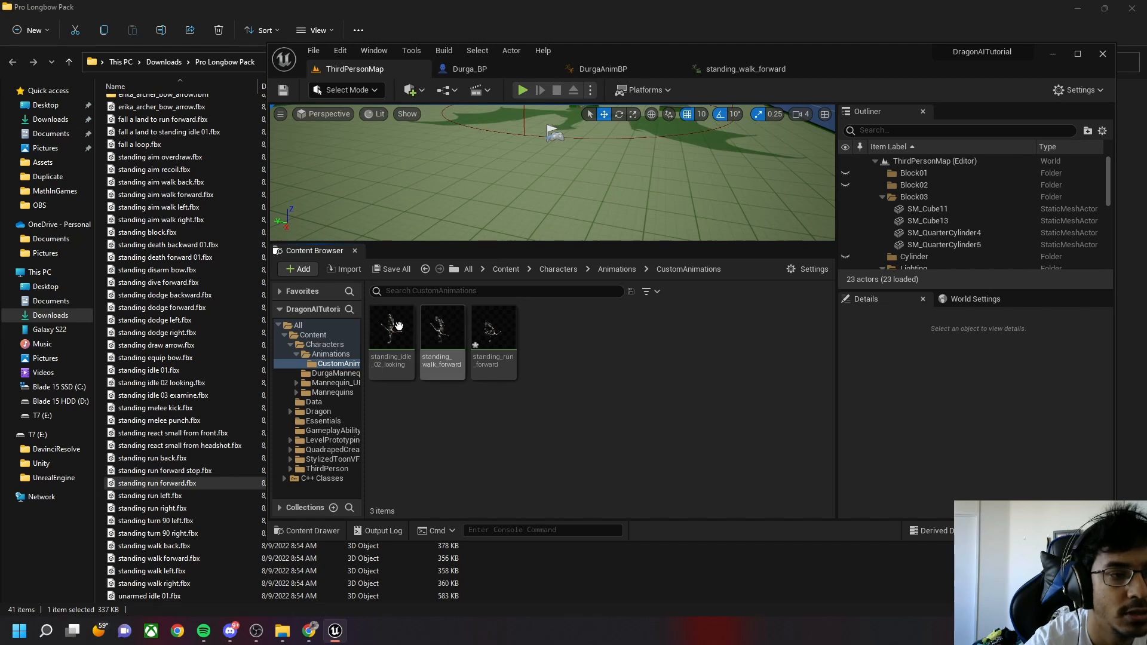
click(395, 269)
click(654, 447)
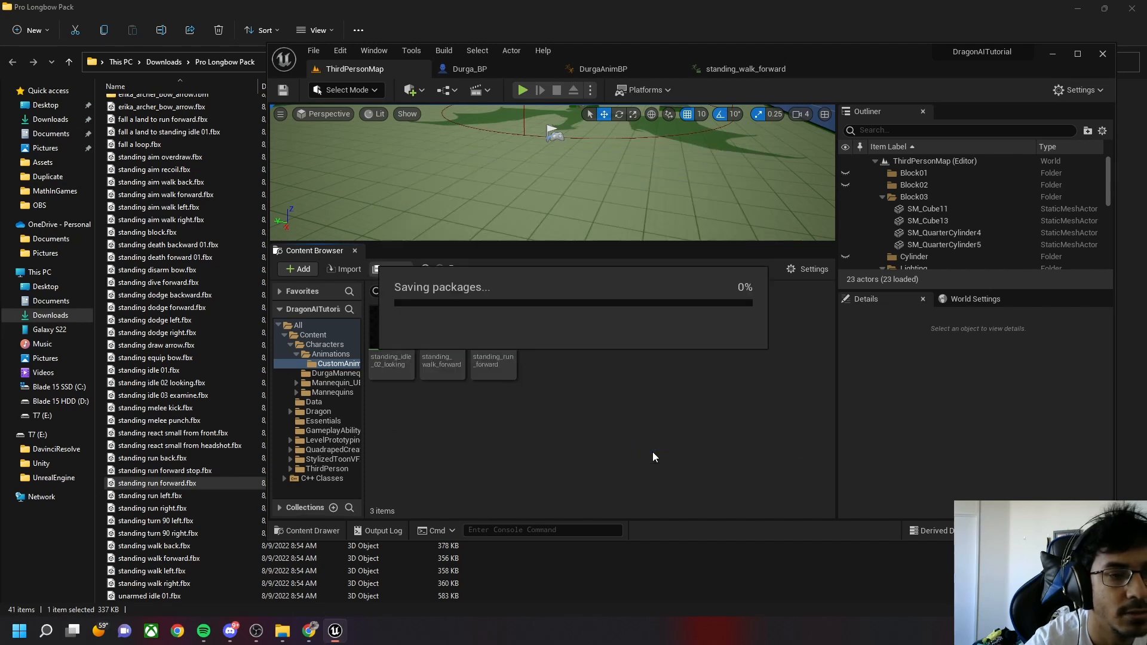
Preview the imported standing_run_forward animation sequence and return to ThirdPersonMap
click(499, 338)
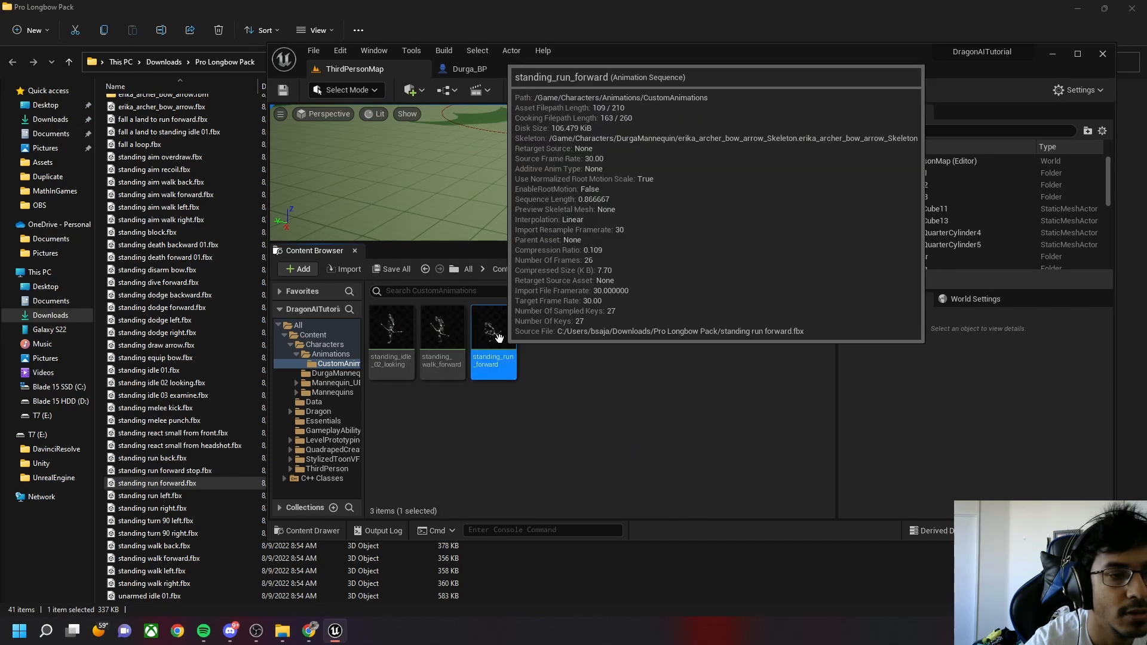
double_click(499, 338)
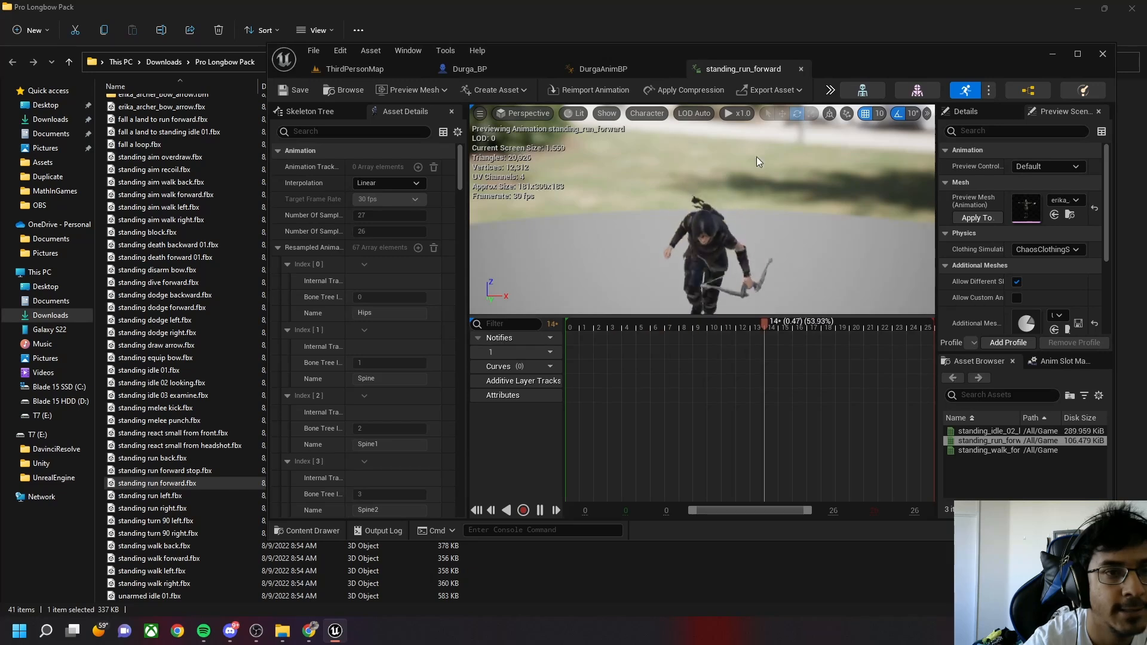
click(346, 72)
click(428, 454)
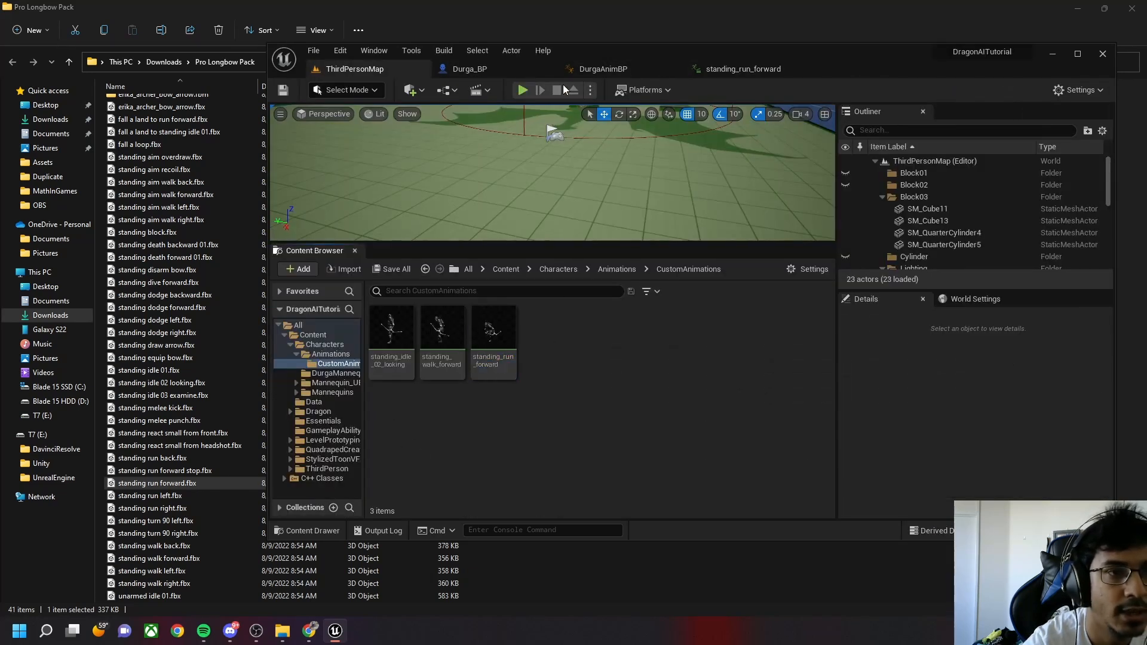
Look over the Idle/Walk state graph in DurgaAnimBP and go back to ThirdPersonMap
click(583, 72)
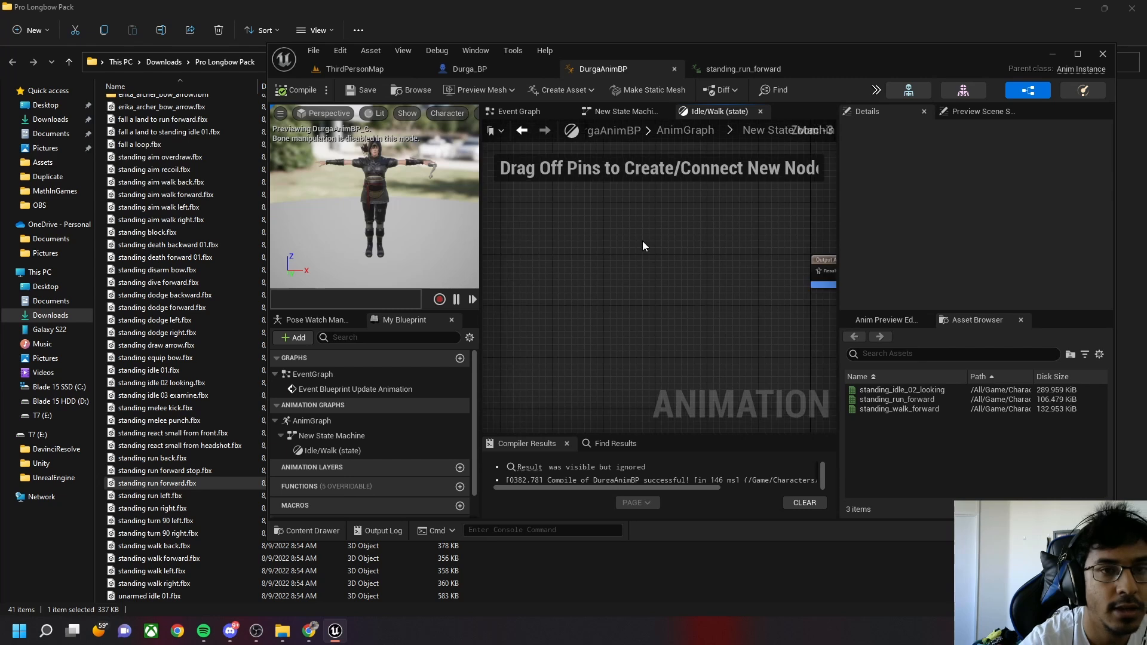
right_drag(724, 257, 658, 292)
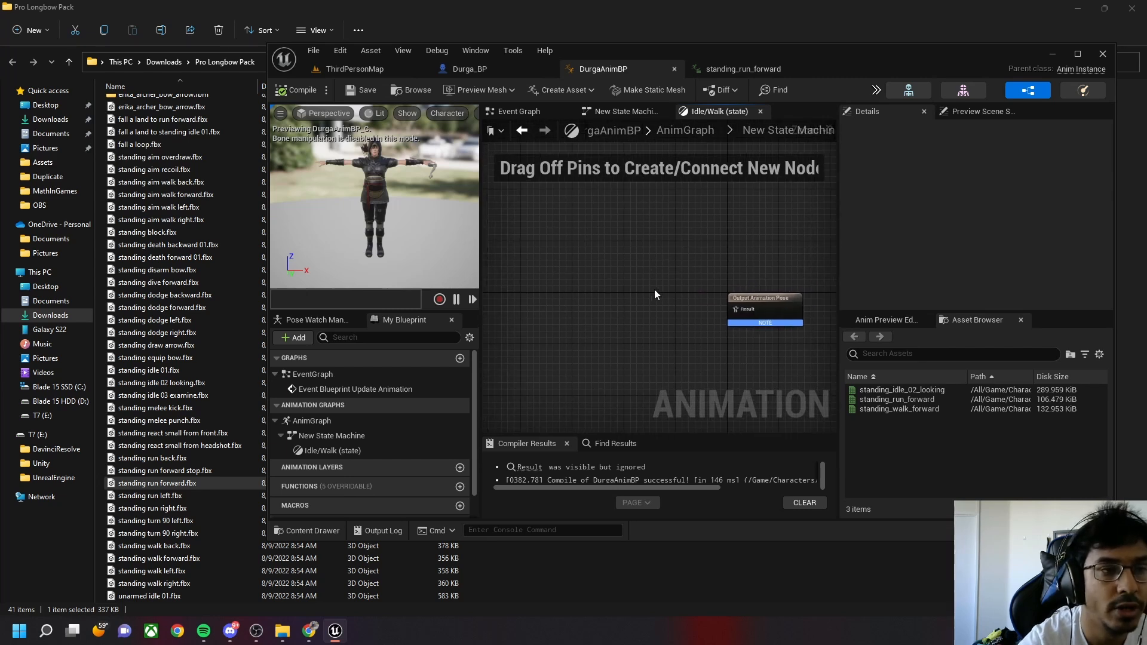
click(356, 72)
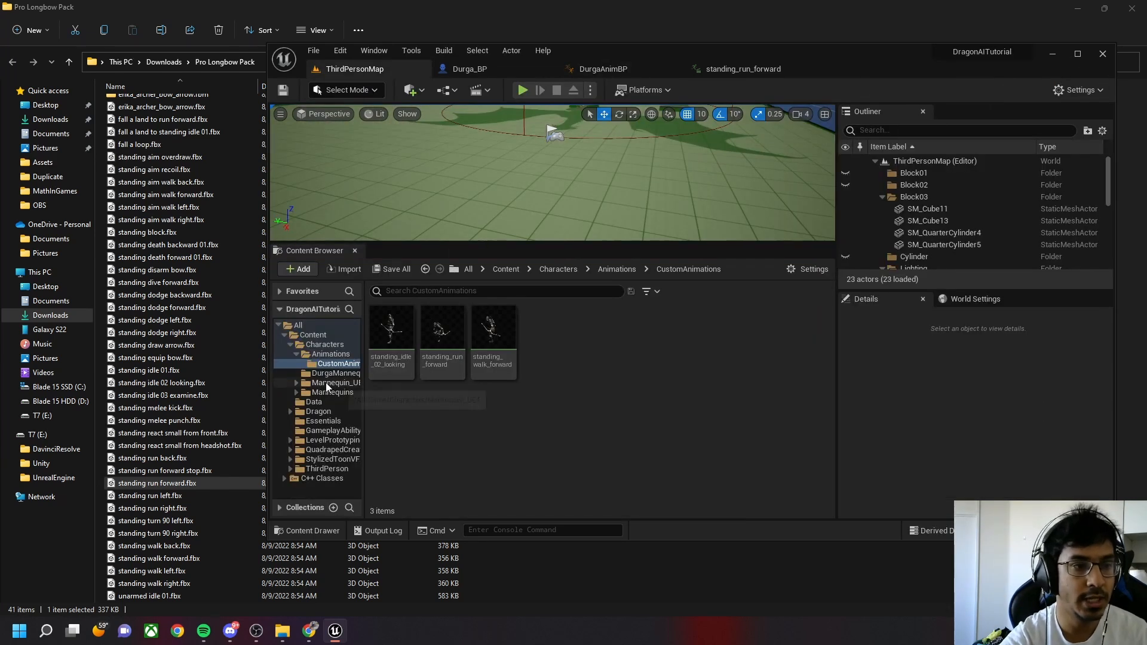
Create a Blend Space 1D in the Characters > Animations folder, based on erika_archer_bow_arrow_Skeleton
click(330, 355)
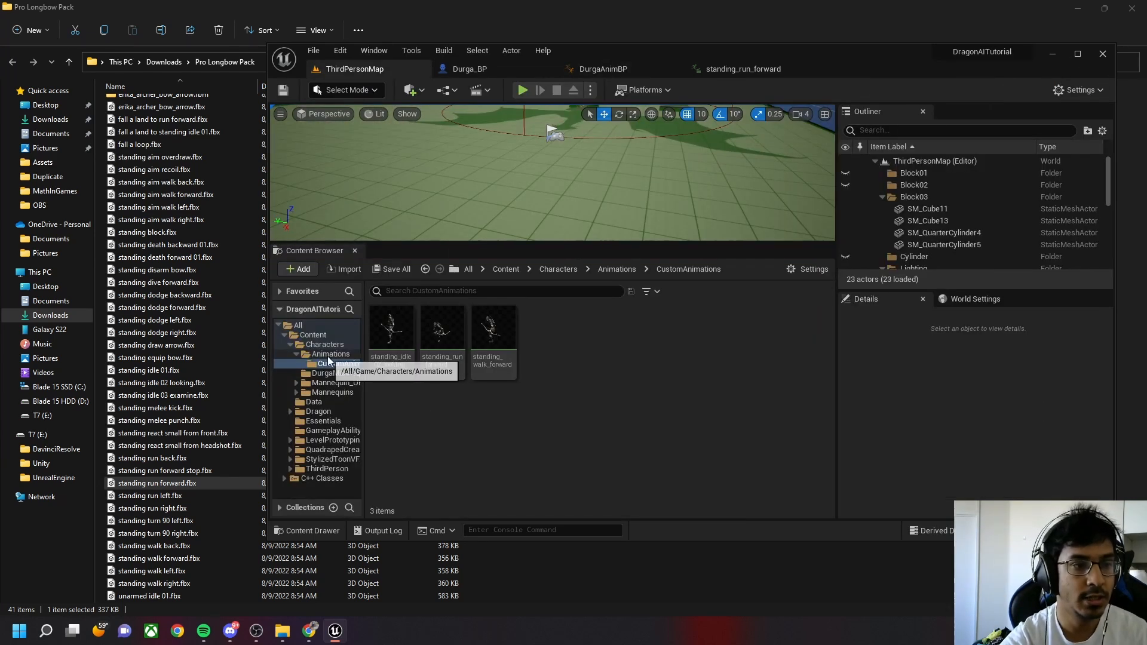
right_click(537, 432)
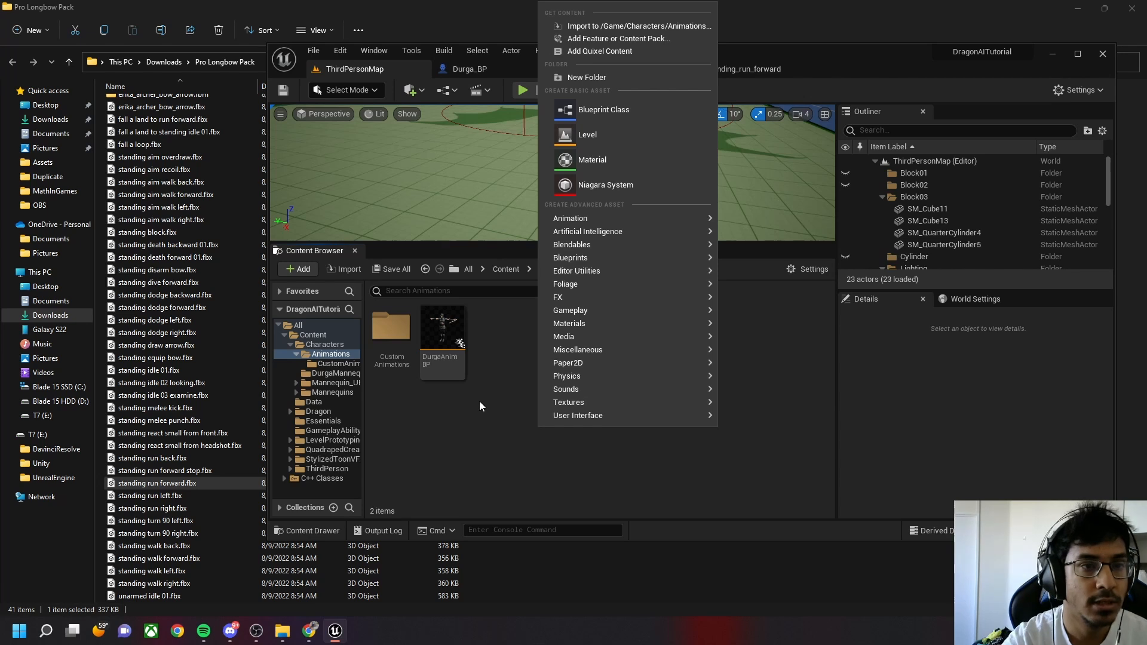
mouse_move(588, 217)
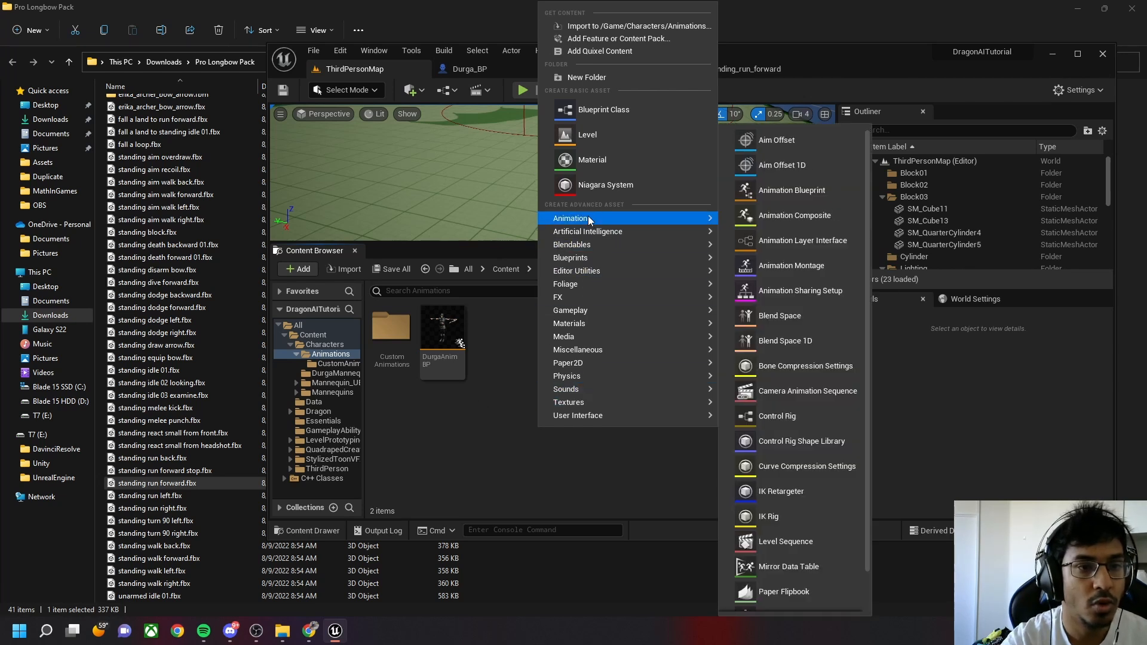
click(801, 345)
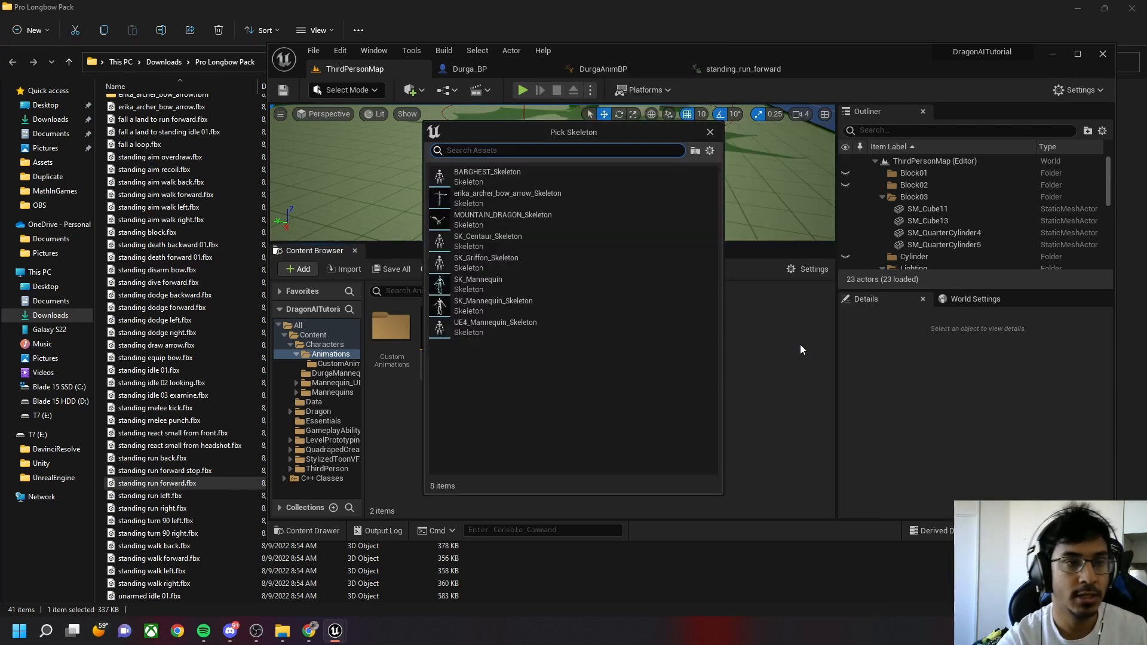
click(524, 199)
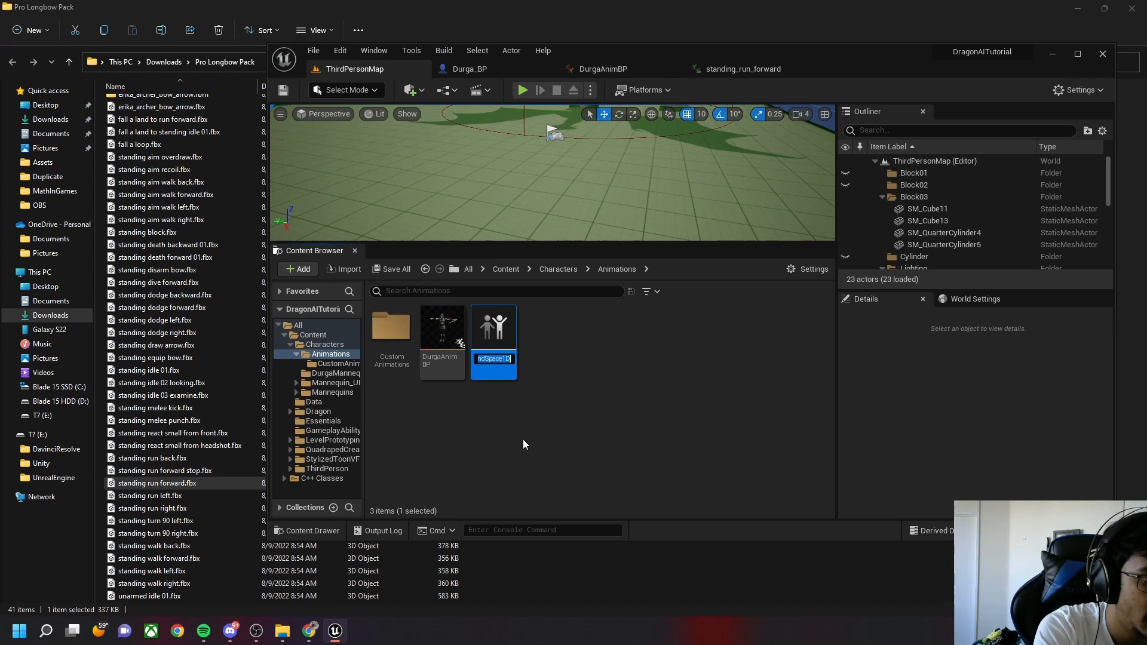
Name the new blend space IdleWalk_BS and save all assets
text(WalkB)
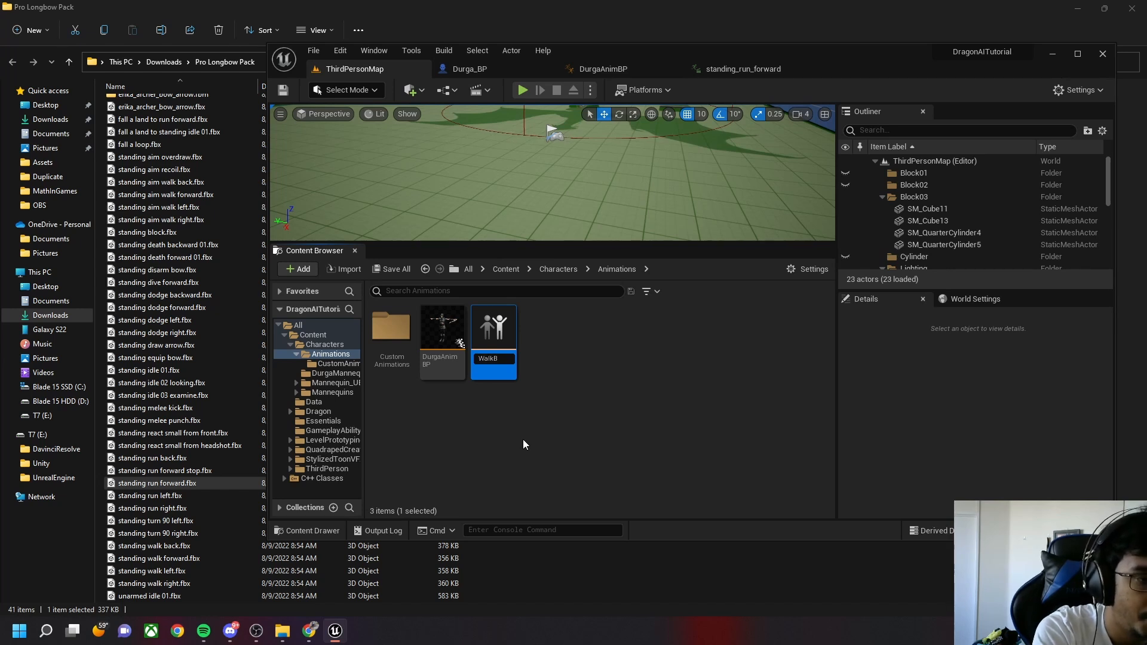
key(BackSpace)
key(BackSpace)
key(BackSpace)
key(BackSpace)
text(IdleWalk)
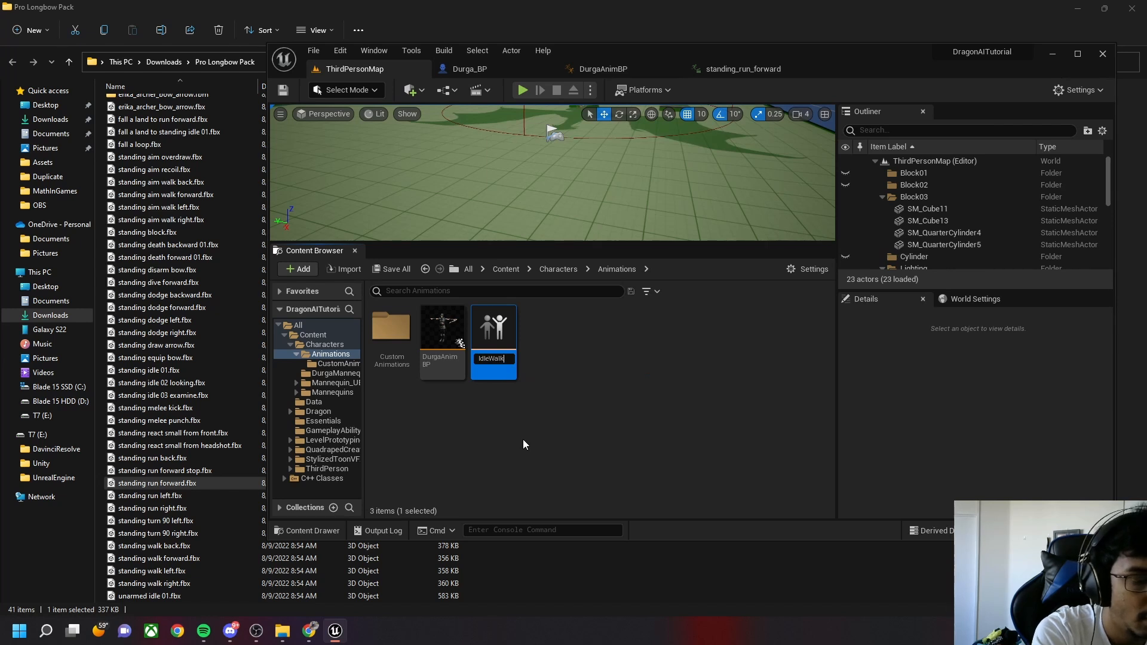
text(_)
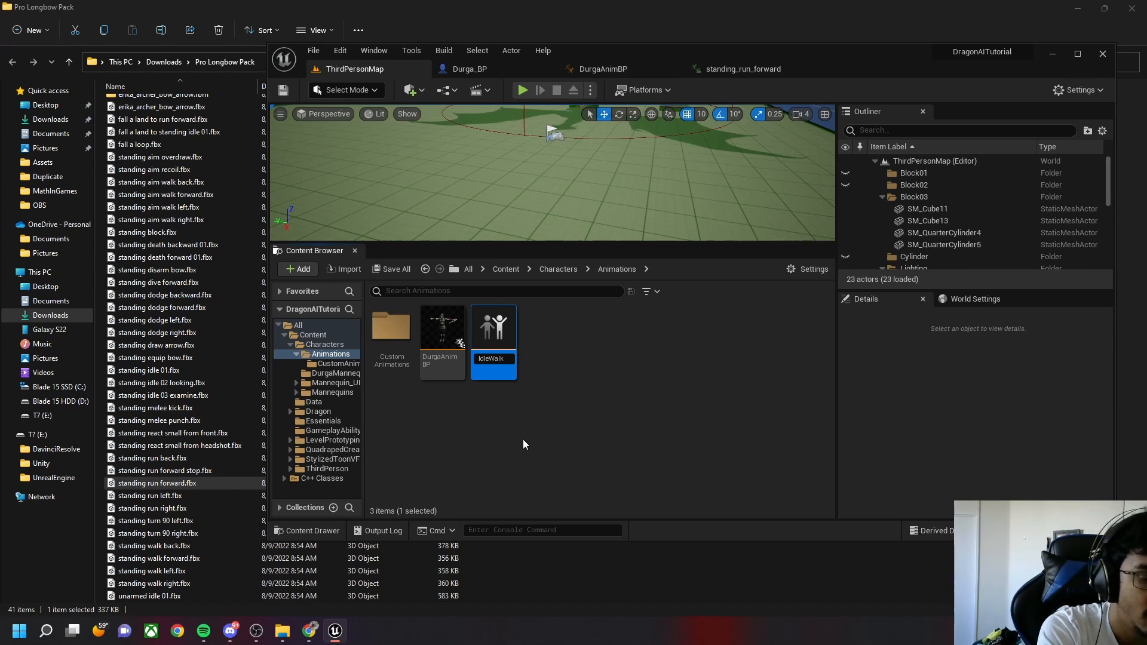
text(BS)
key(Return)
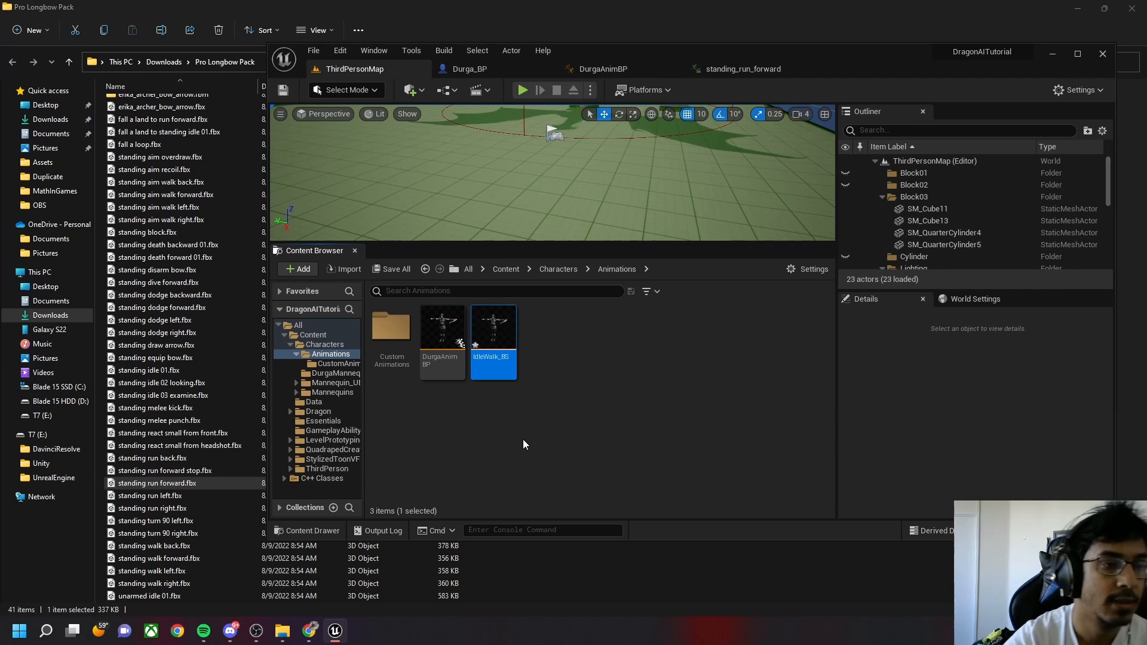
click(394, 269)
click(668, 448)
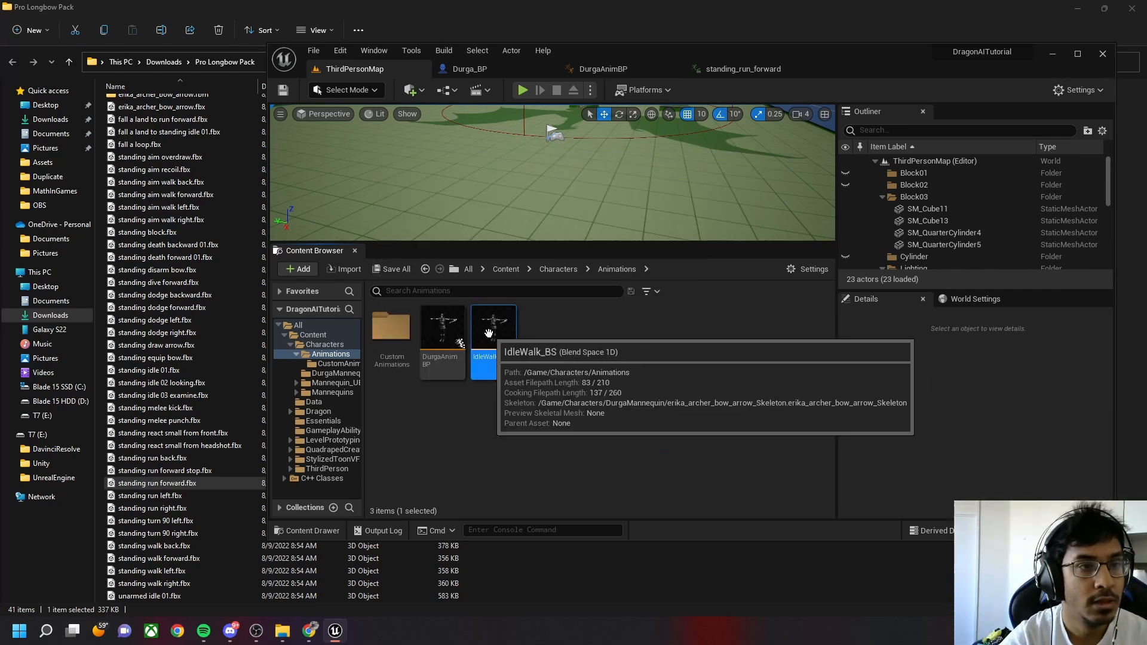
Open IdleWalk_BS and place the standing_idle_02_looking animation as a sample at 0.0 on the horizontal axis
double_click(496, 353)
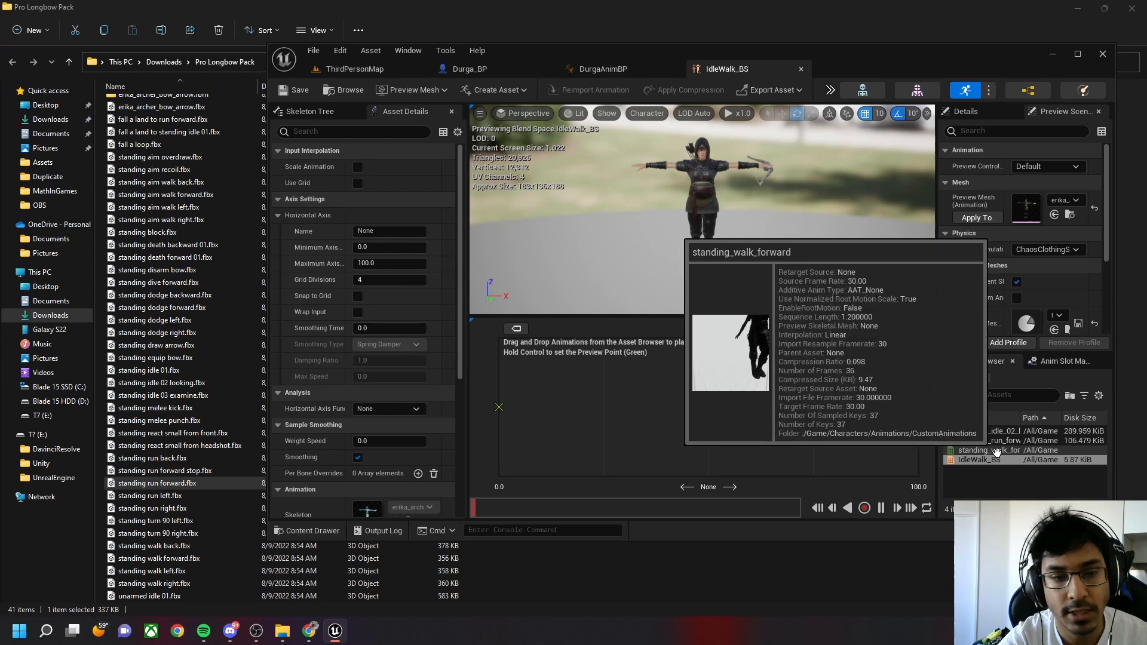
click(996, 451)
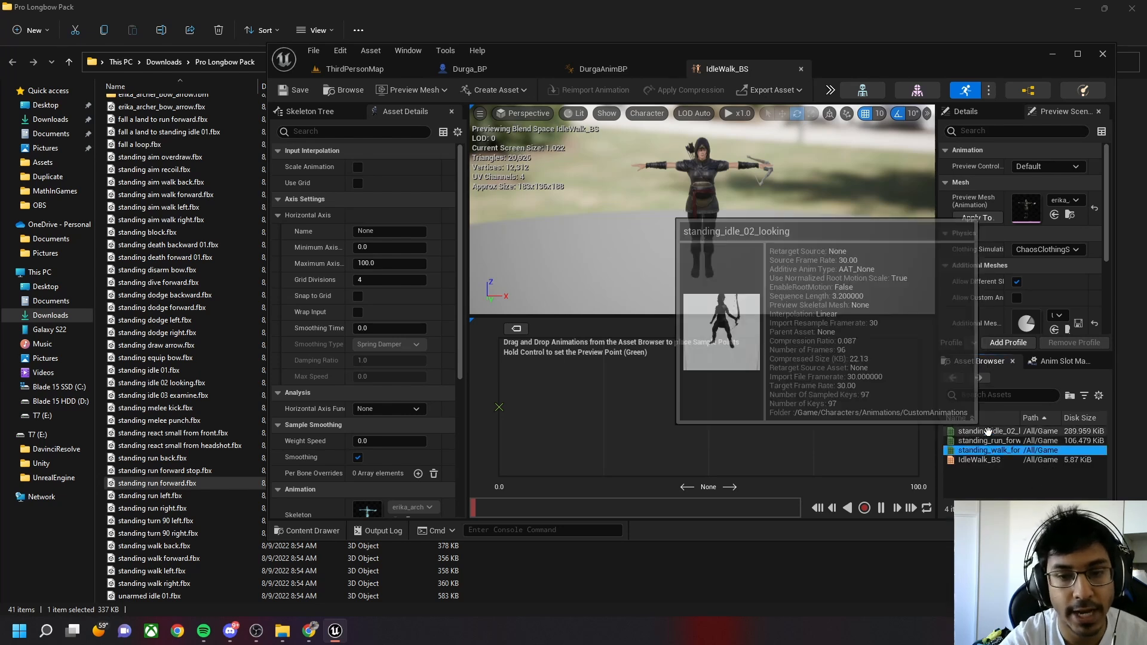
drag(986, 432, 499, 407)
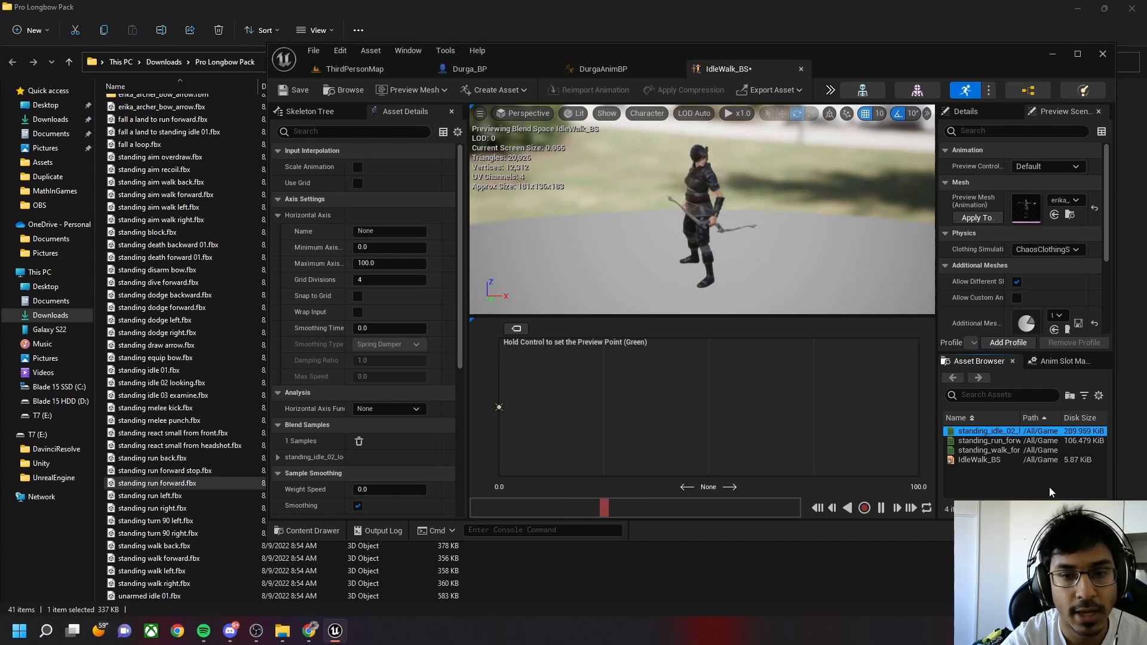
Place standing_walk_forward as a sample near the middle of the horizontal axis and standing_run_forward at its 100.0 end
click(989, 450)
drag(989, 449, 707, 405)
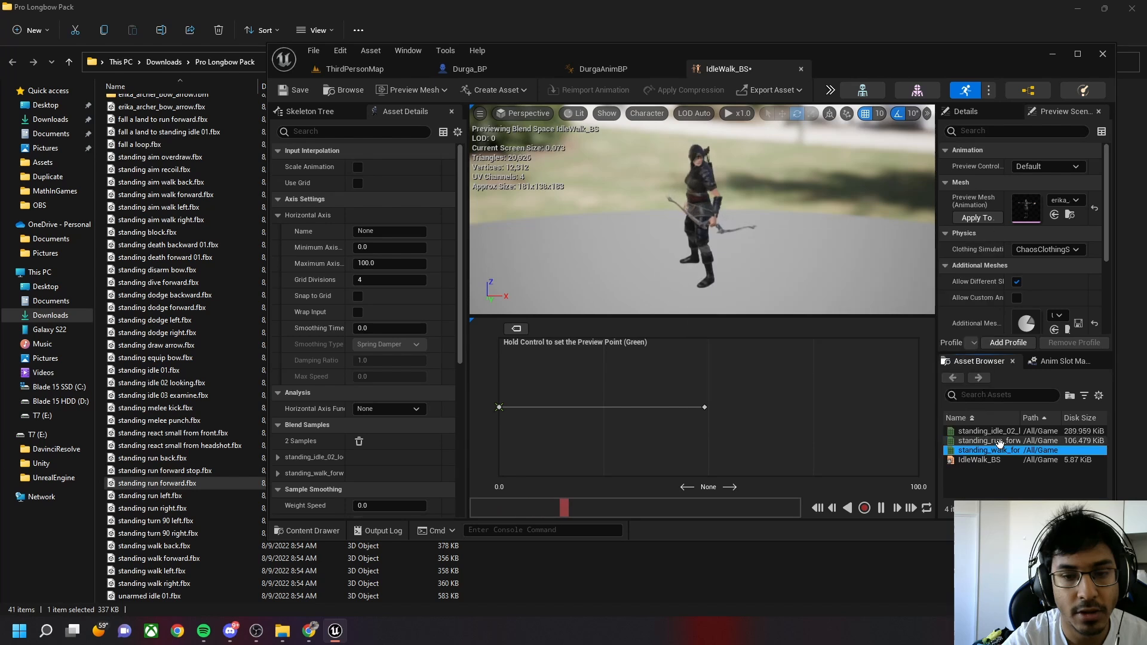
drag(986, 441, 917, 407)
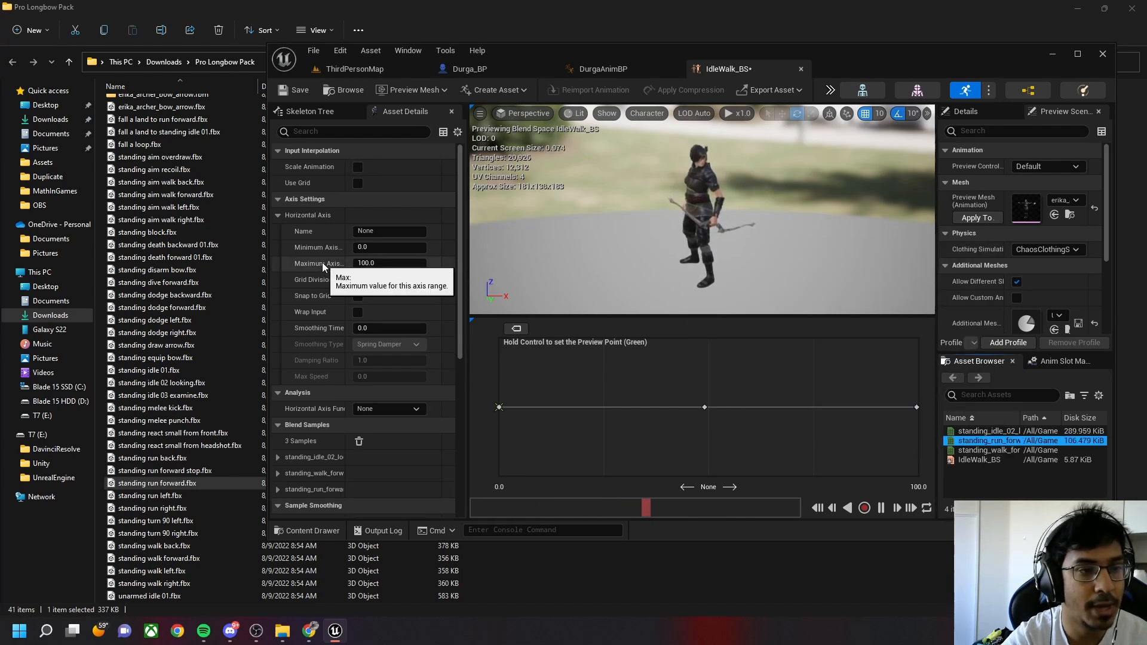
Set the maximum axis value of the blend space's horizontal axis to 600
click(373, 263)
double_click(373, 264)
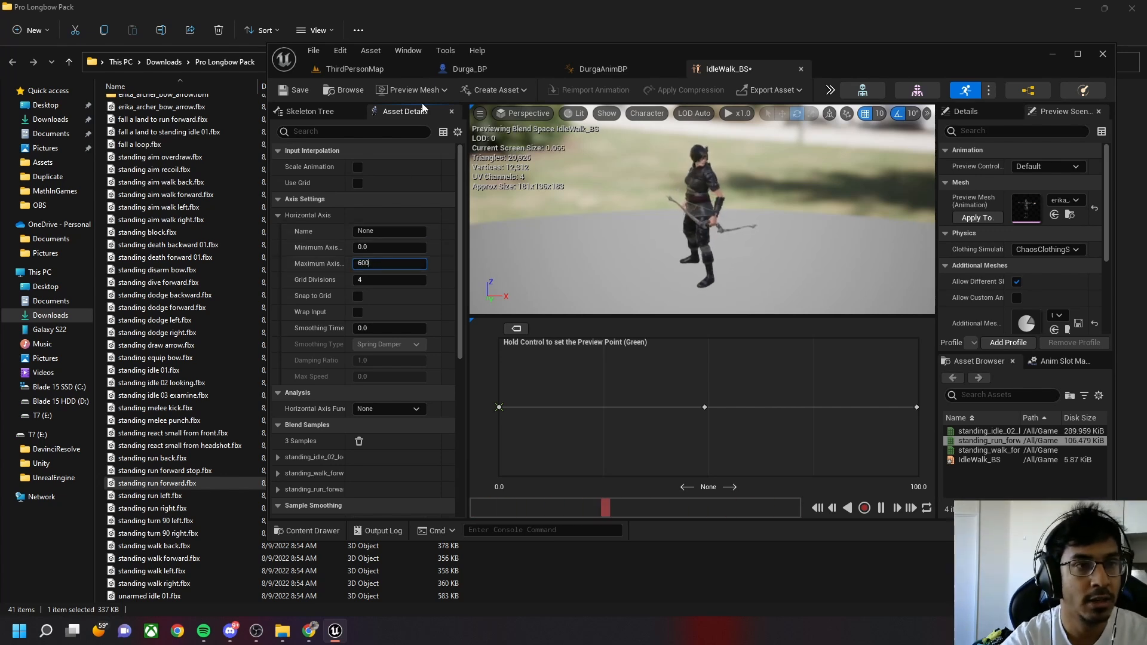
Check the Max Walk Speed in the walking settings of Durga_BP's Character Movement component
click(461, 71)
scroll(318, 206, down, 1)
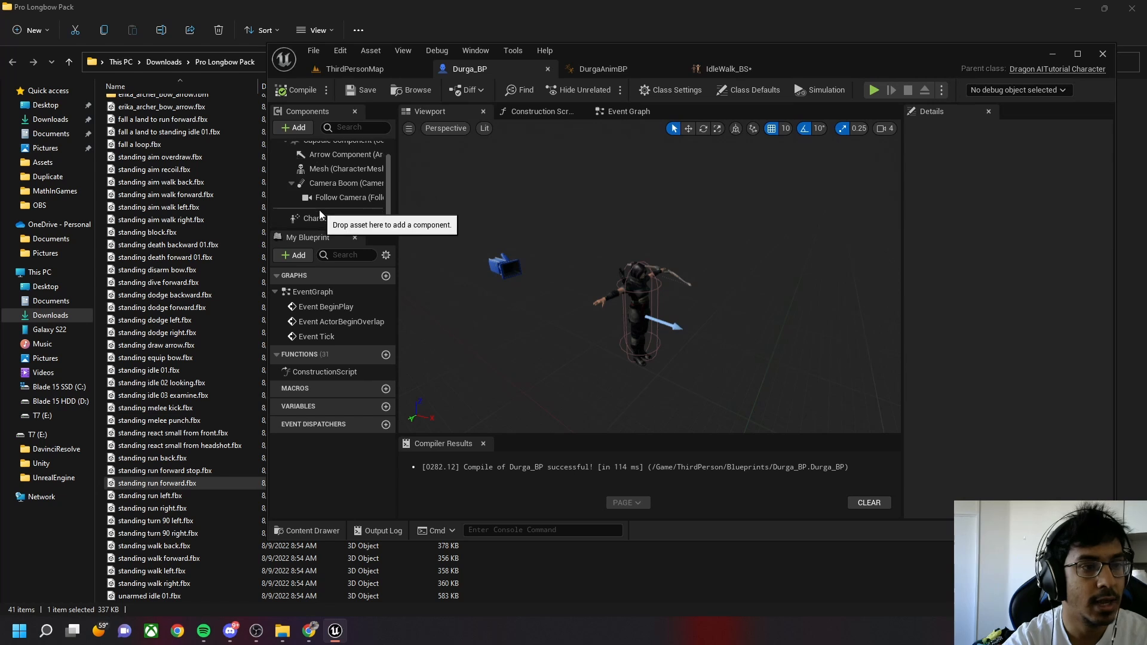
click(317, 218)
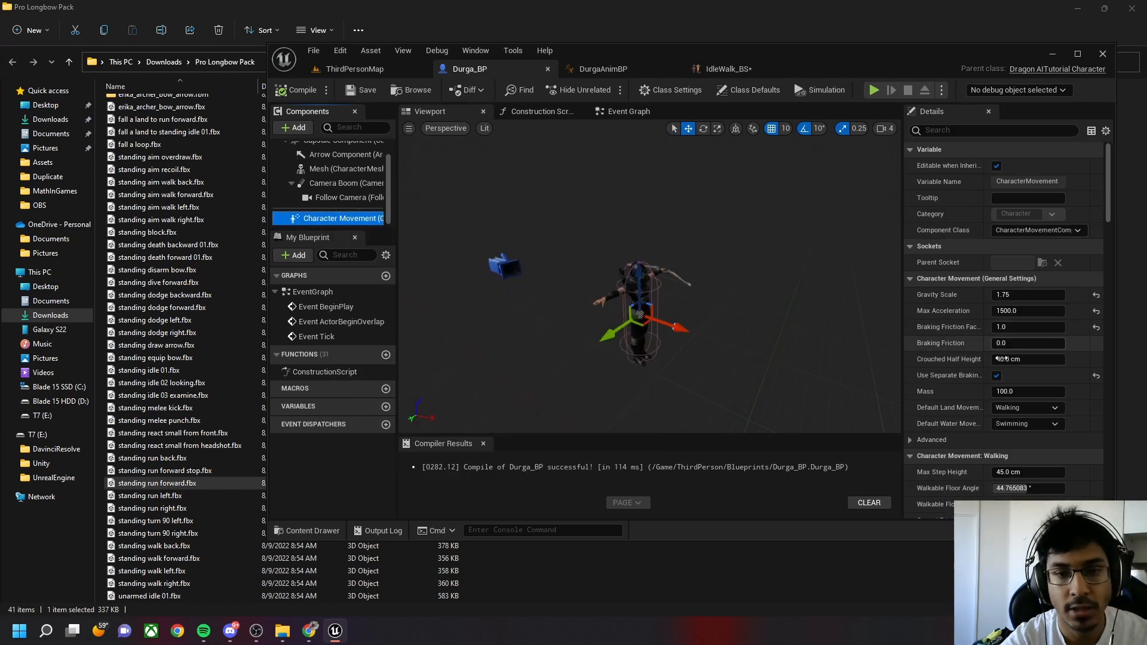
scroll(969, 411, down, 2)
scroll(966, 421, down, 8)
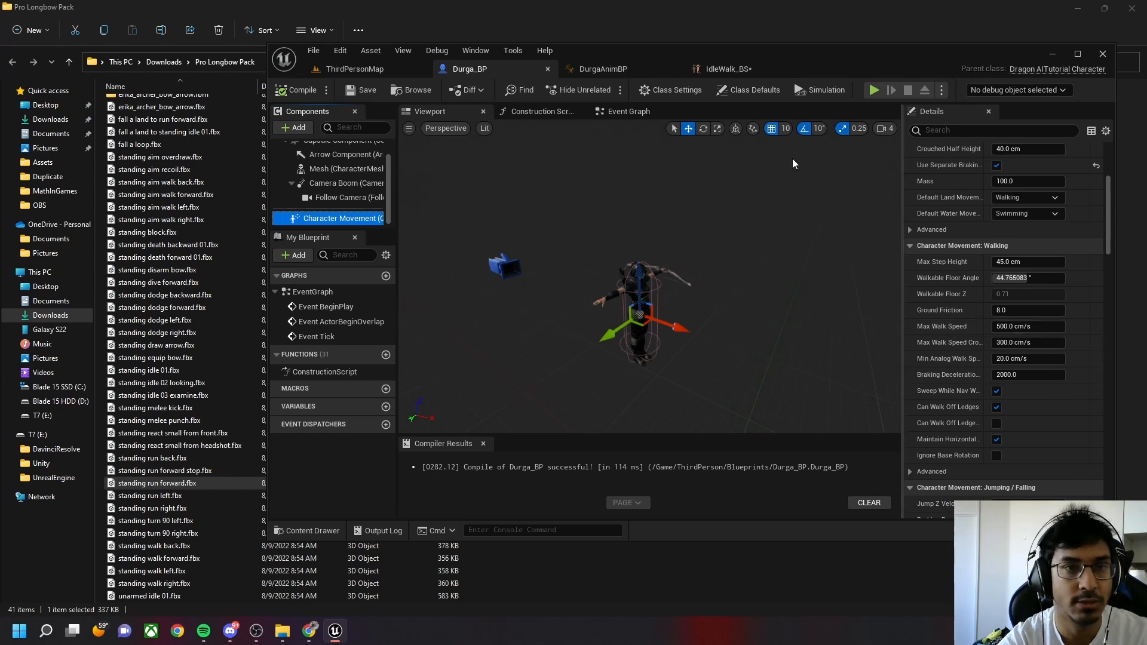
Set the maximum value of IdleWalk_BS's horizontal axis to 500 and name the axis Speed
click(735, 69)
click(389, 263)
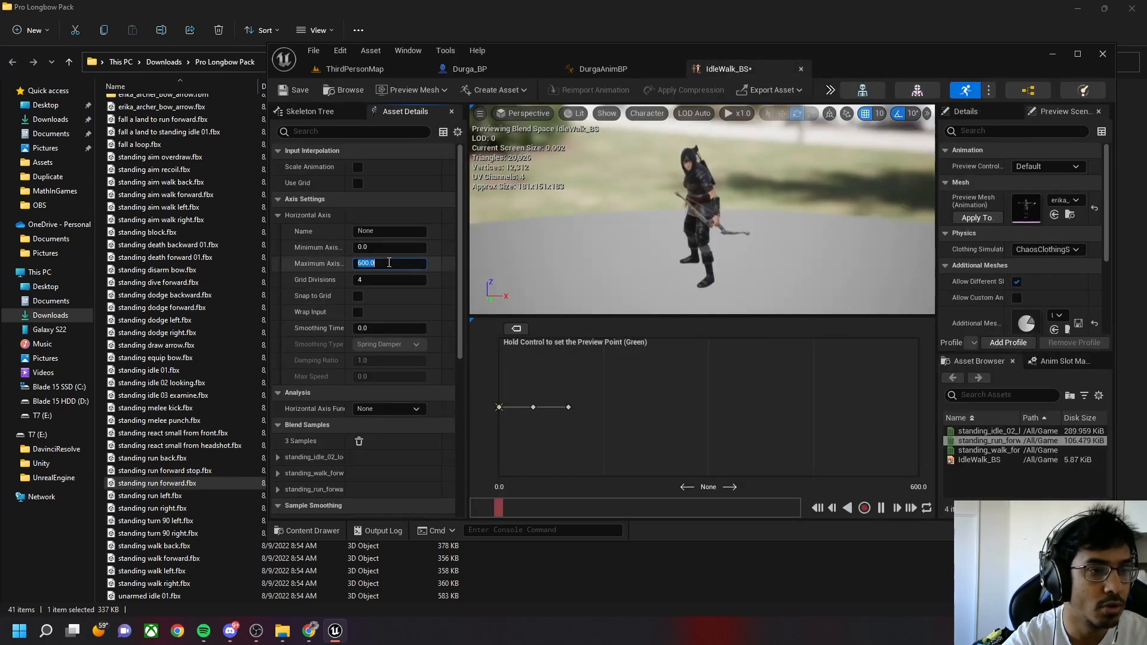
text(500)
key(Tab)
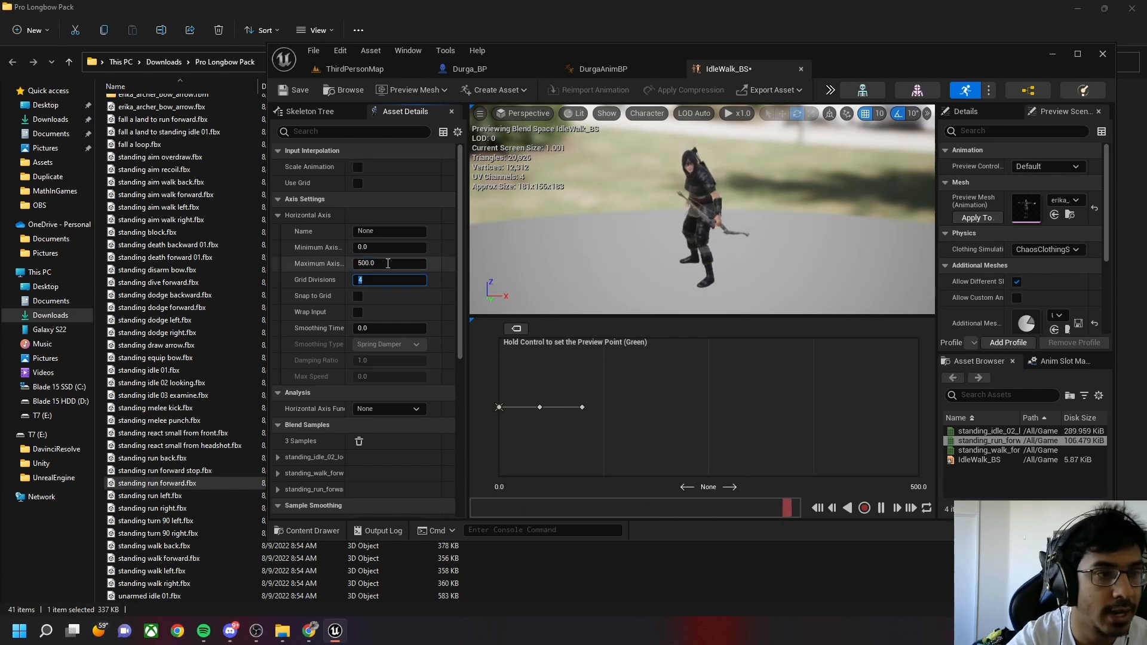
click(382, 233)
double_click(386, 230)
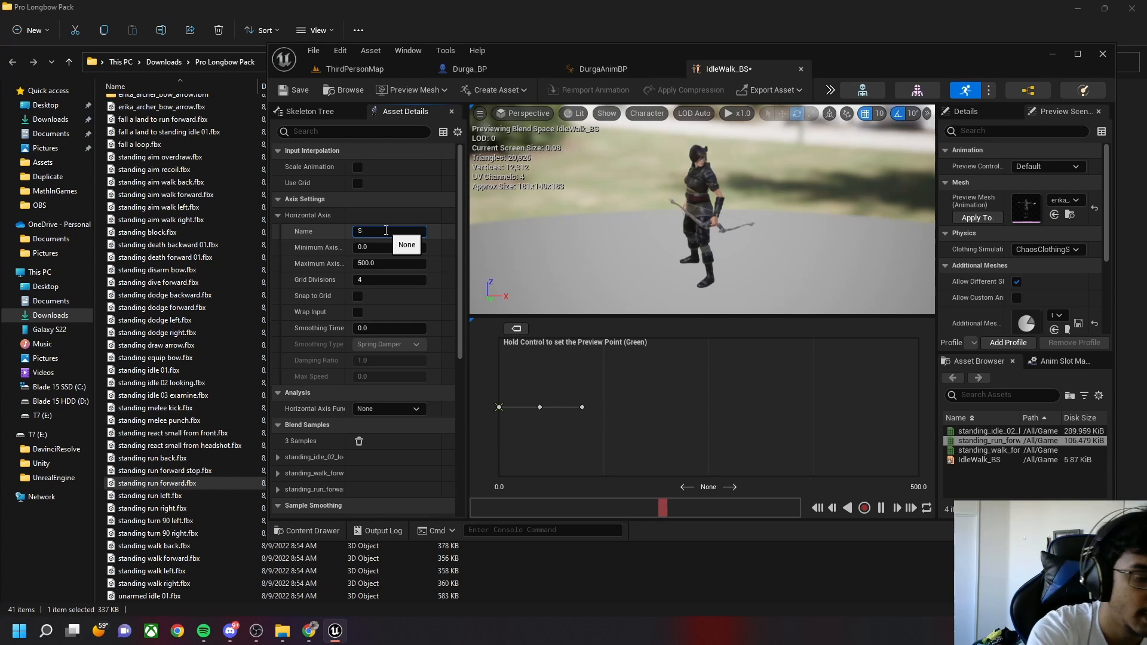
key(Tab)
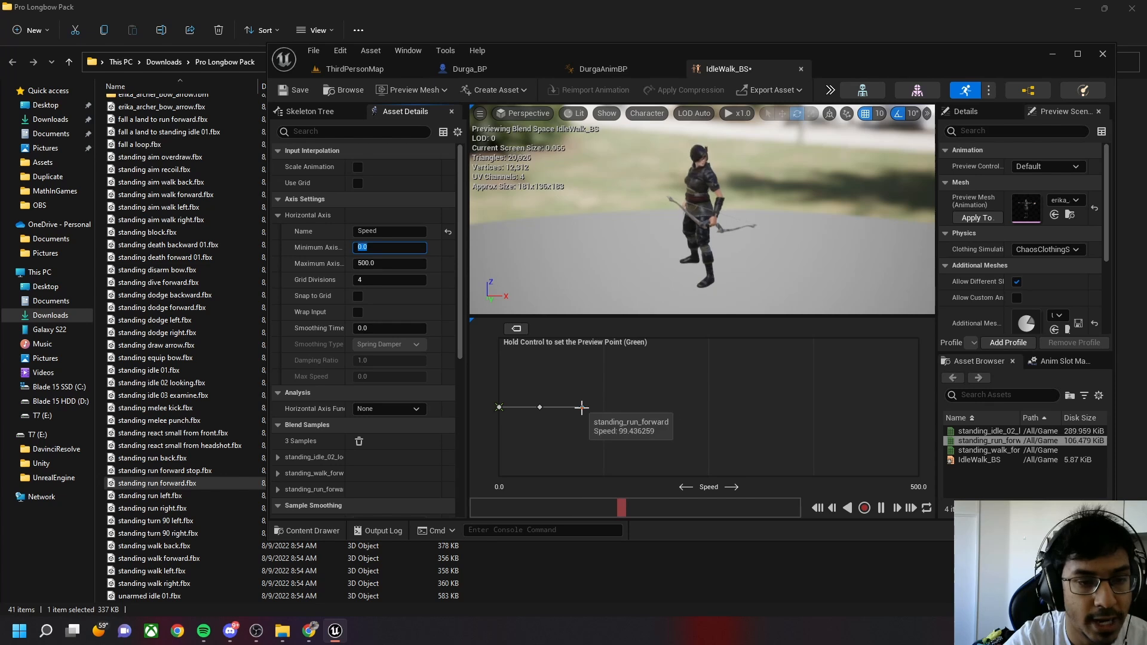
Move the run sample to Speed 500 and the walk sample to about 251, then save and close IdleWalk_BS
drag(582, 407, 900, 414)
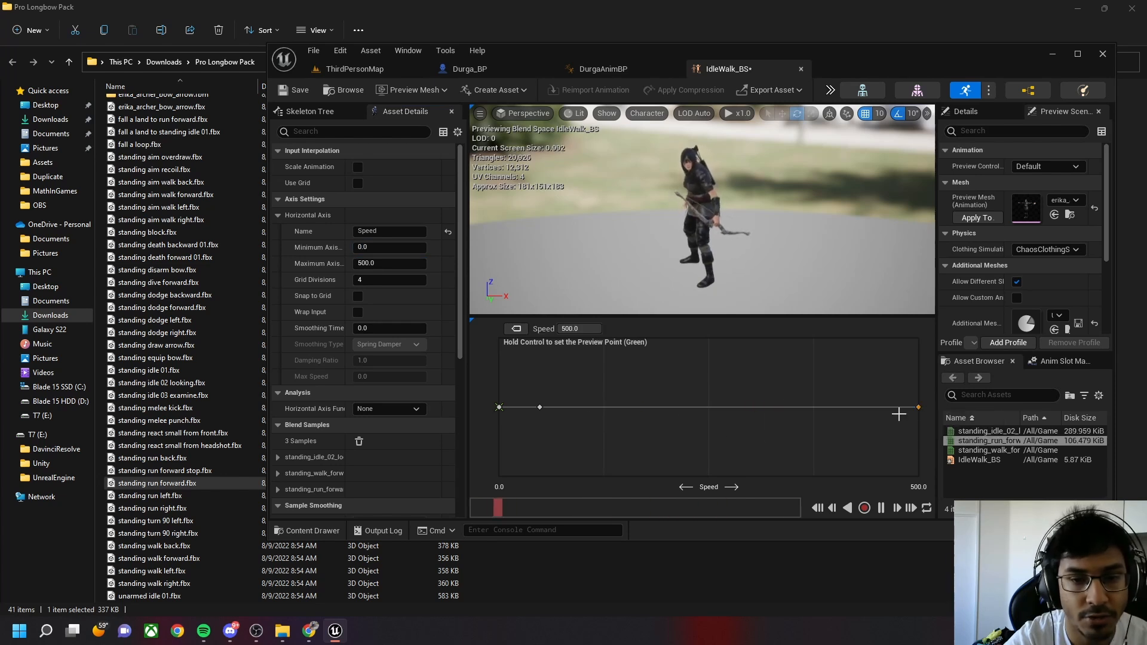
drag(539, 407, 710, 405)
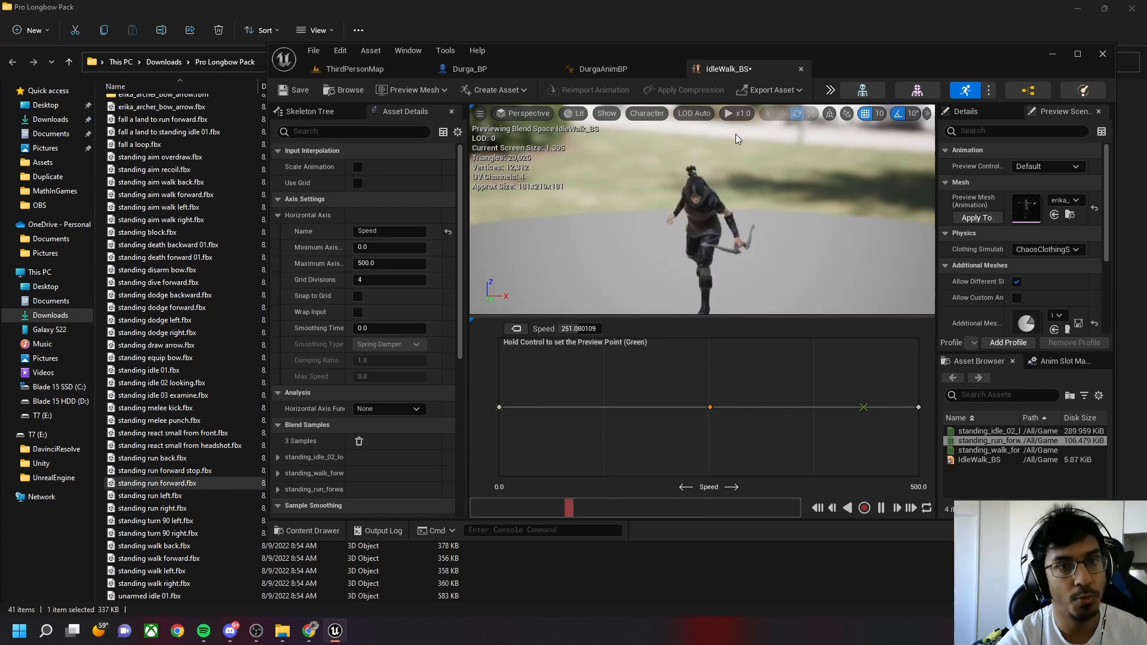
key(ctrl+s)
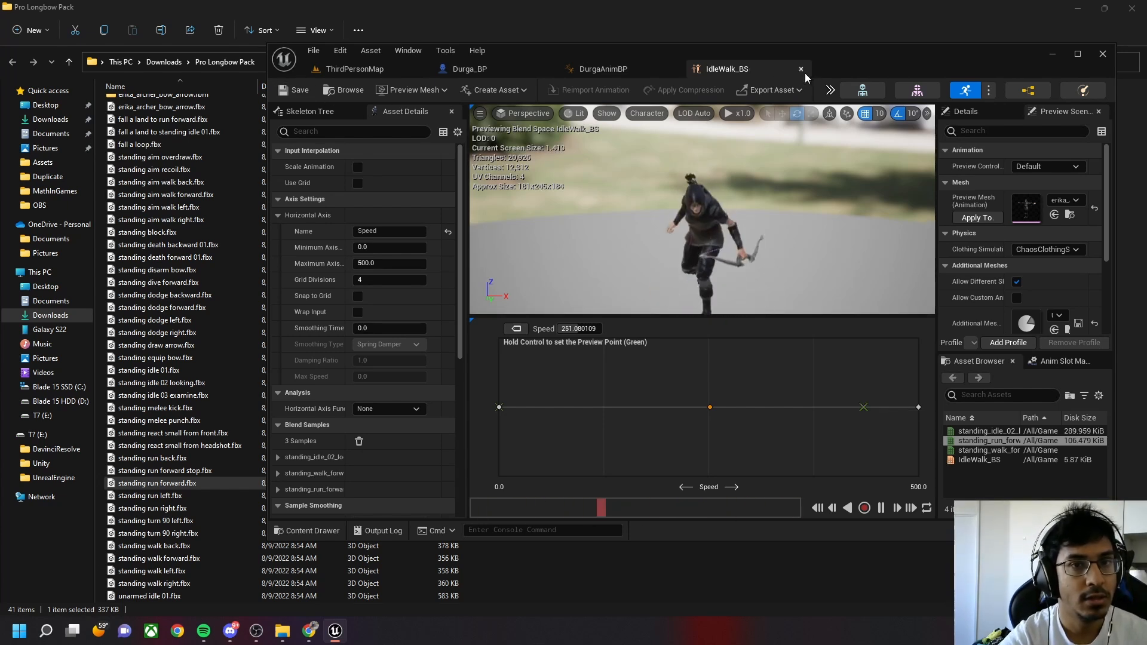
click(801, 69)
click(364, 70)
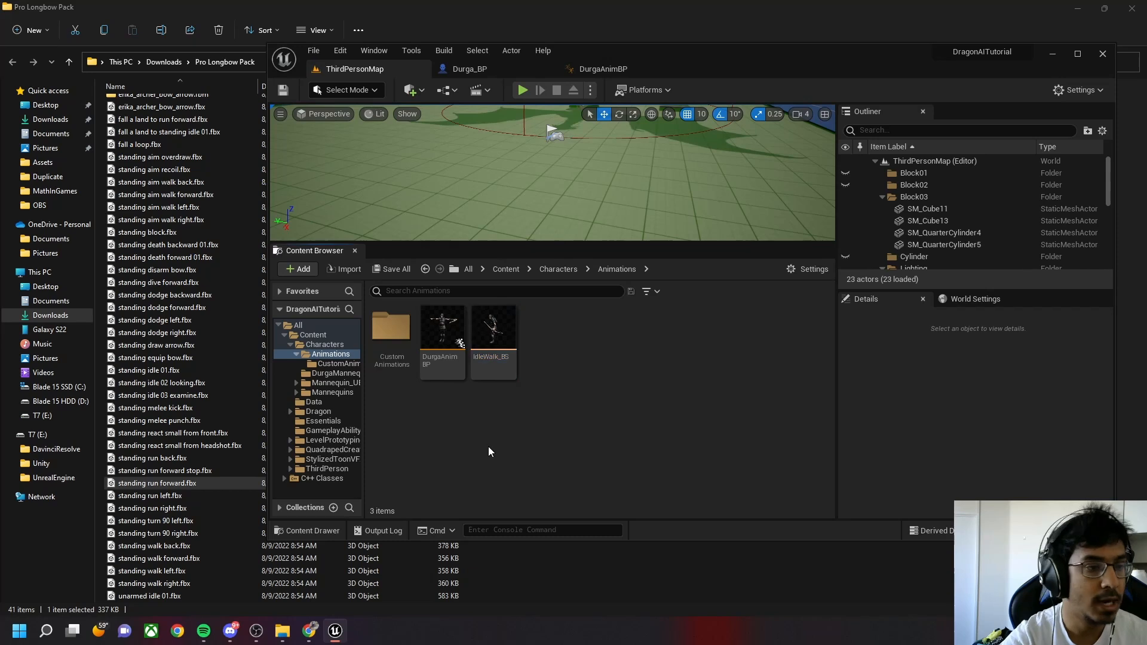
Switch to Mixamo in Chrome and download the Walking animation In Place as FBX Binary, With Skin, at 30 frames per second
click(152, 482)
click(309, 631)
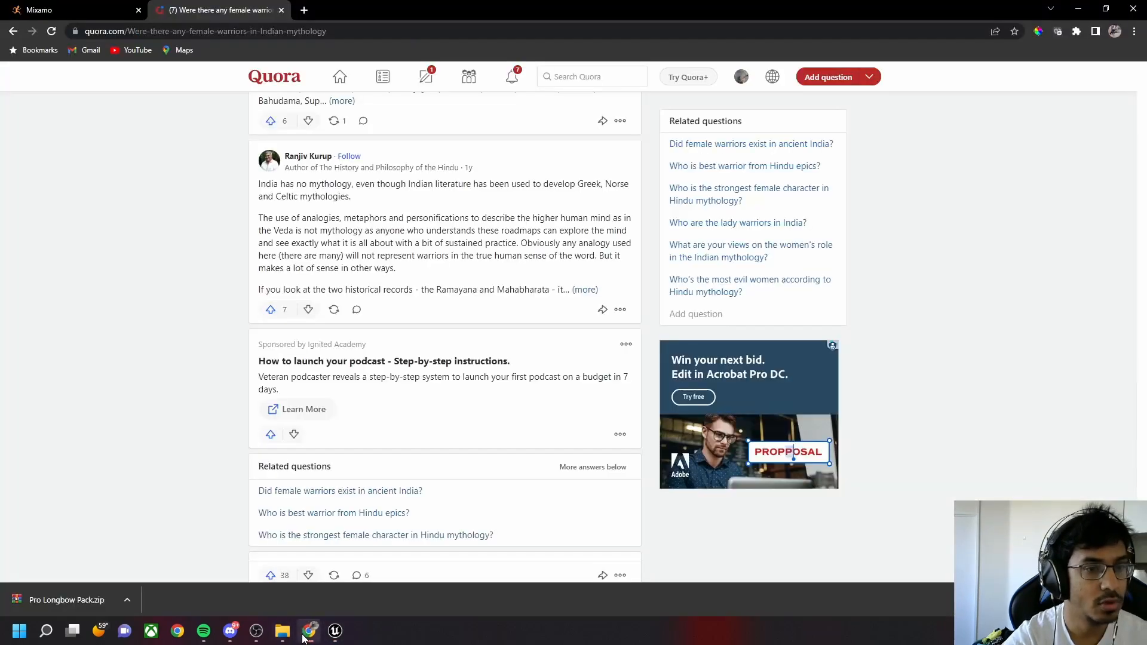
click(52, 9)
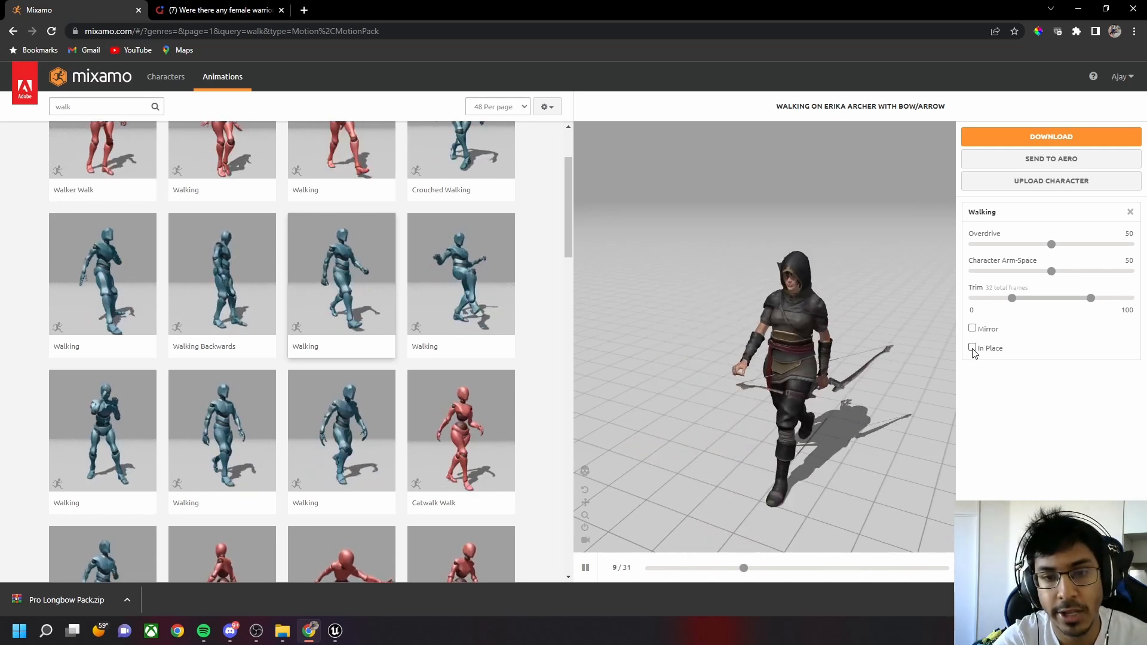
click(973, 349)
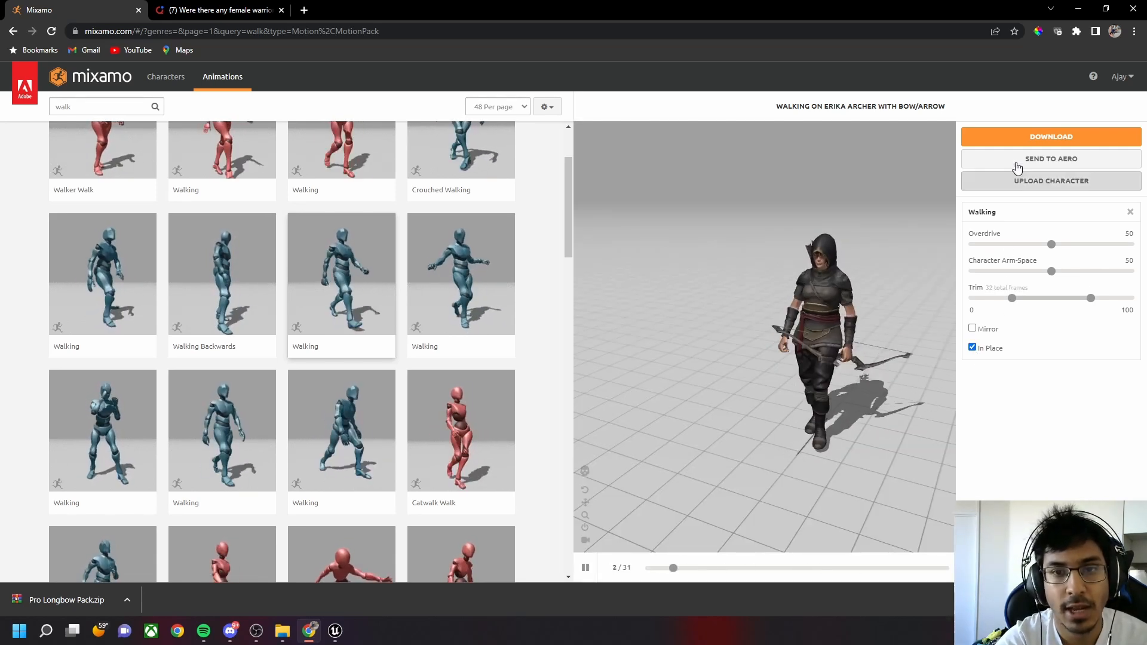
click(1030, 139)
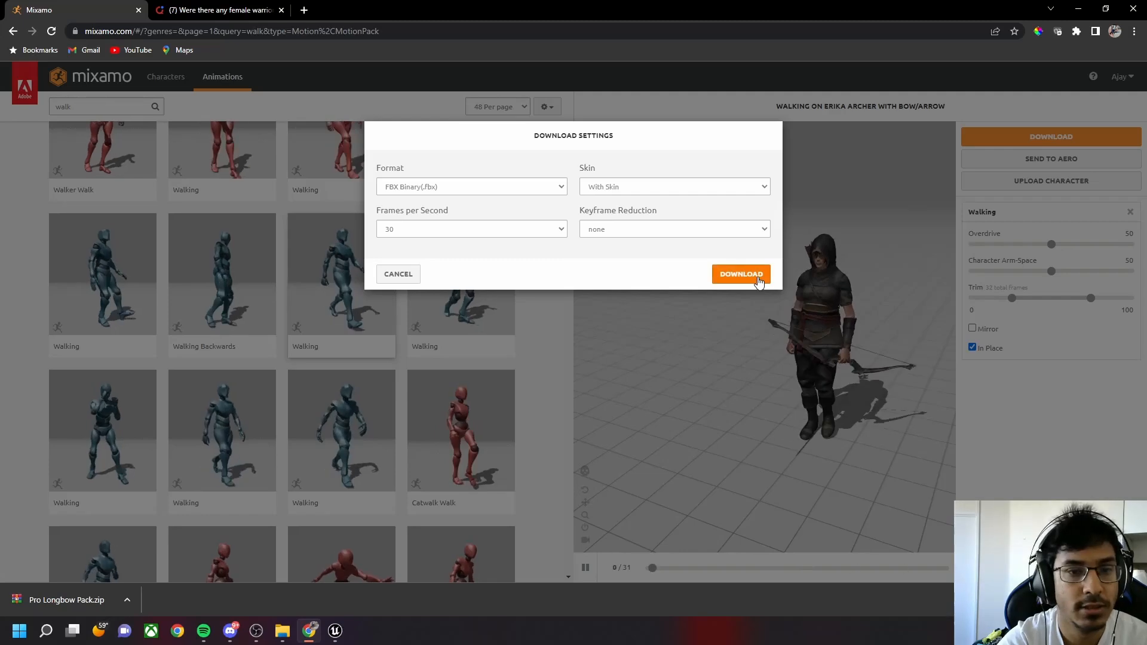
click(754, 275)
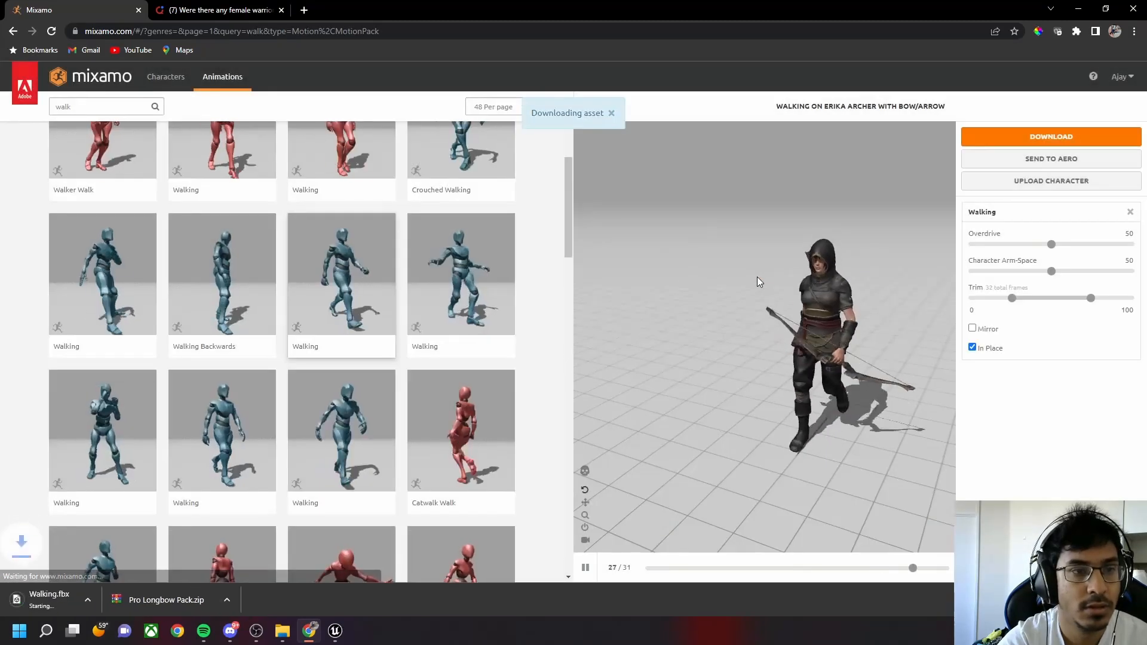
Search the Mixamo animations for run and preview the Running animation beside Run Look Back with In Place enabled
scroll(190, 288, up, 2)
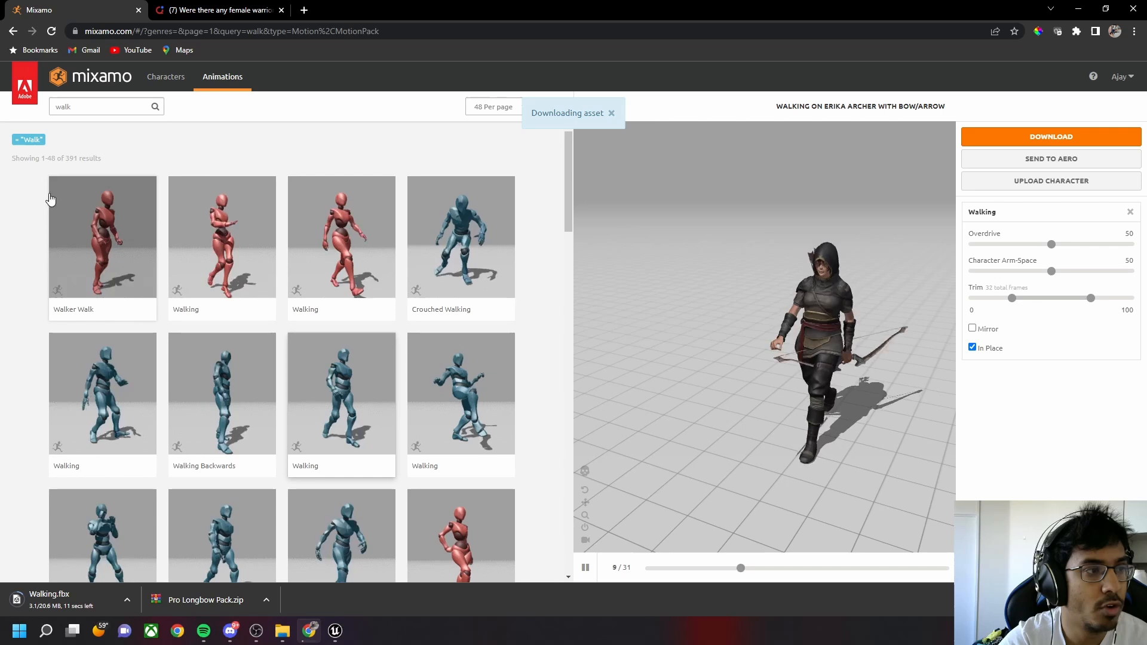
double_click(70, 108)
text(run)
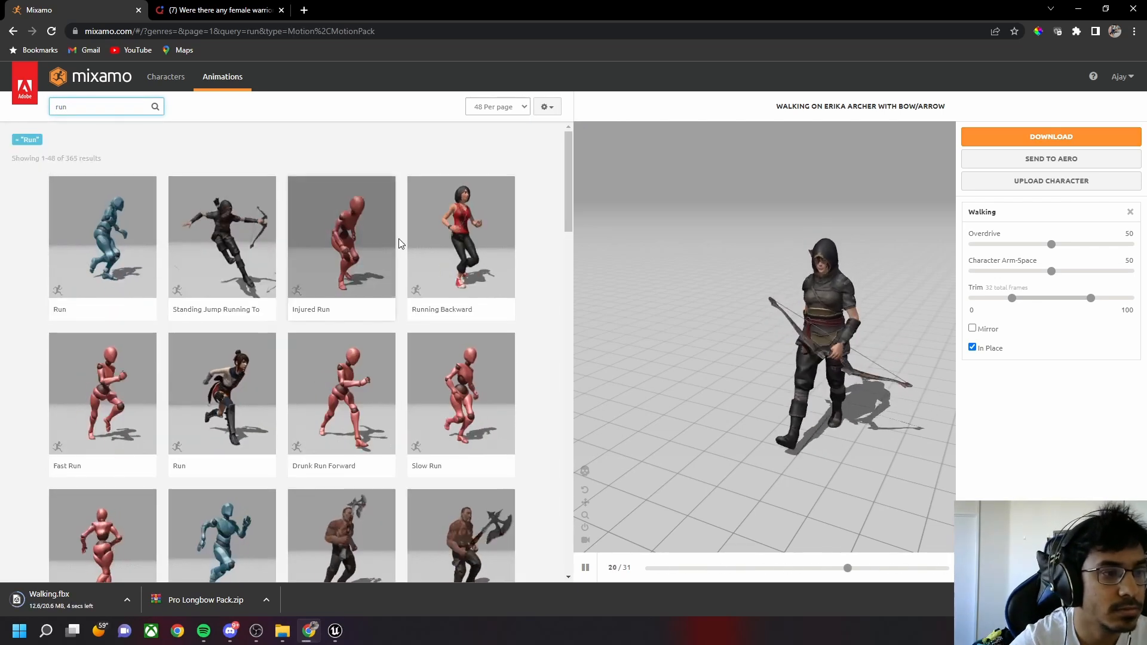
scroll(287, 361, down, 2)
scroll(292, 365, up, 2)
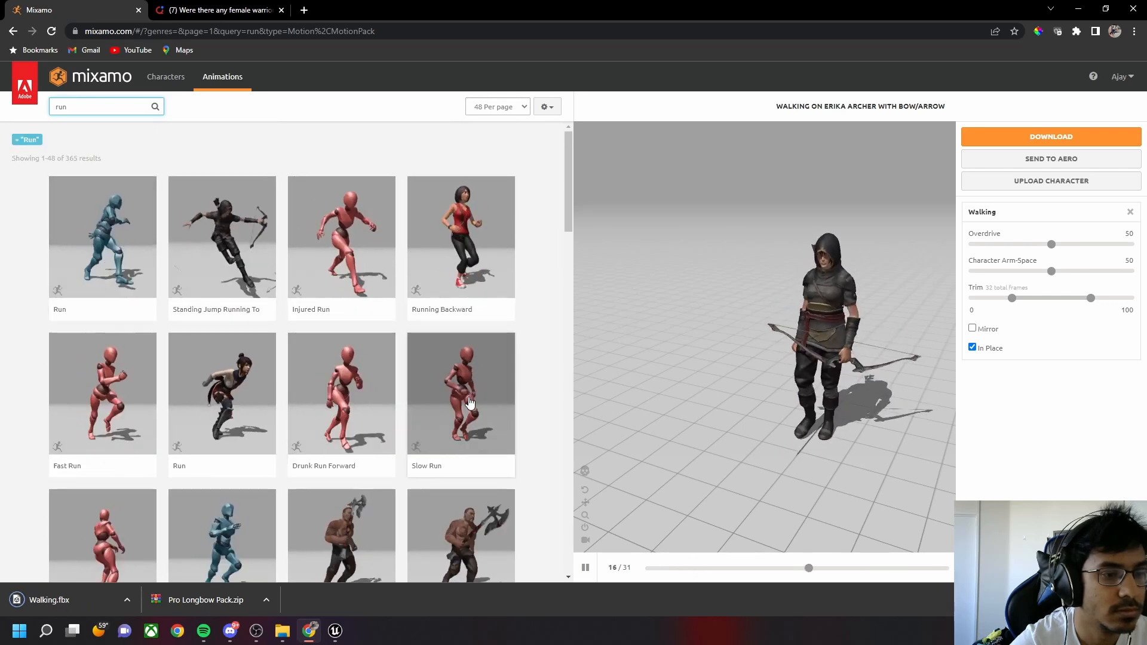
scroll(463, 391, down, 2)
scroll(470, 404, down, 1)
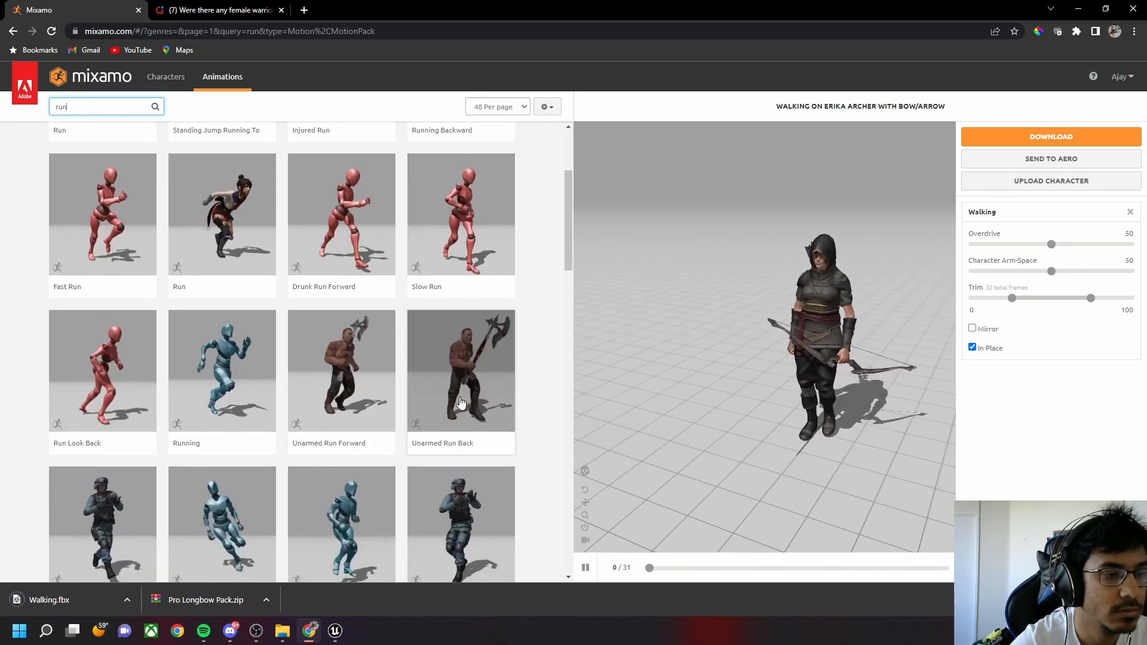
click(226, 374)
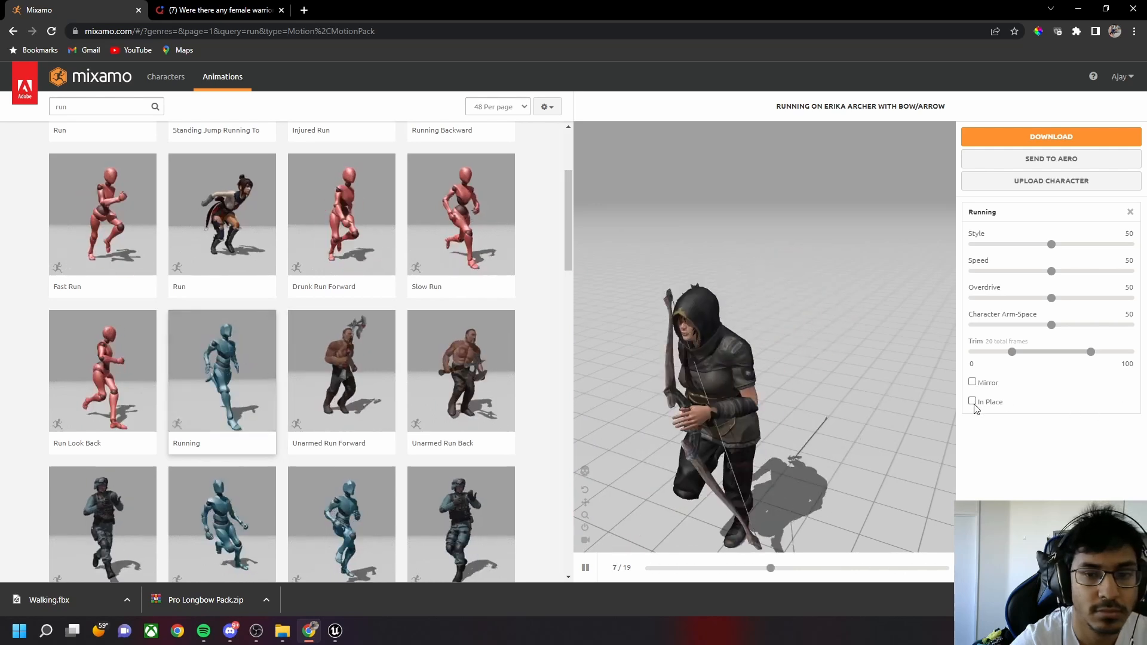
click(972, 401)
Download the Running animation listed just before Run Backwards, In Place, as FBX Binary, With Skin, at 30 frames per second
scroll(370, 452, down, 2)
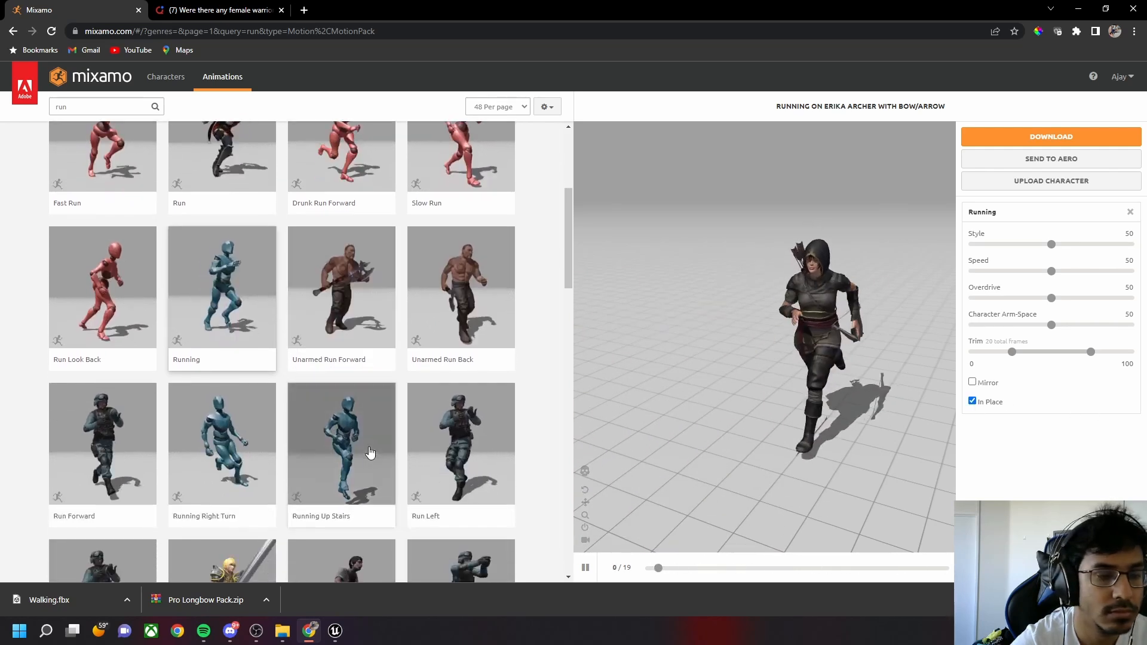
scroll(370, 452, down, 3)
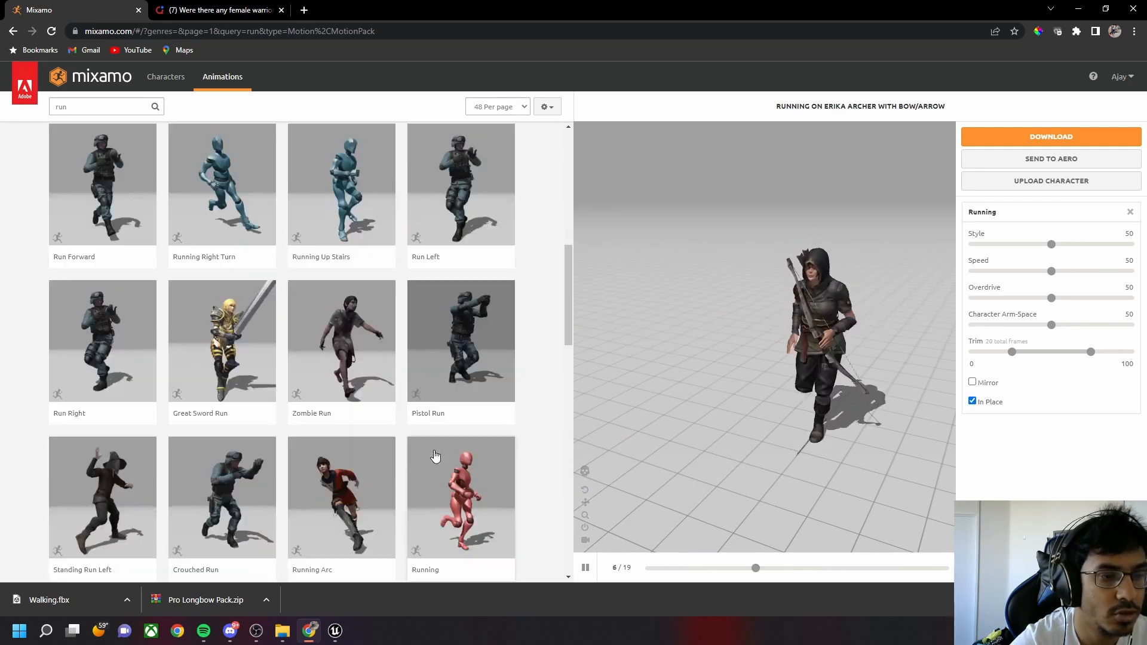
scroll(471, 465, down, 3)
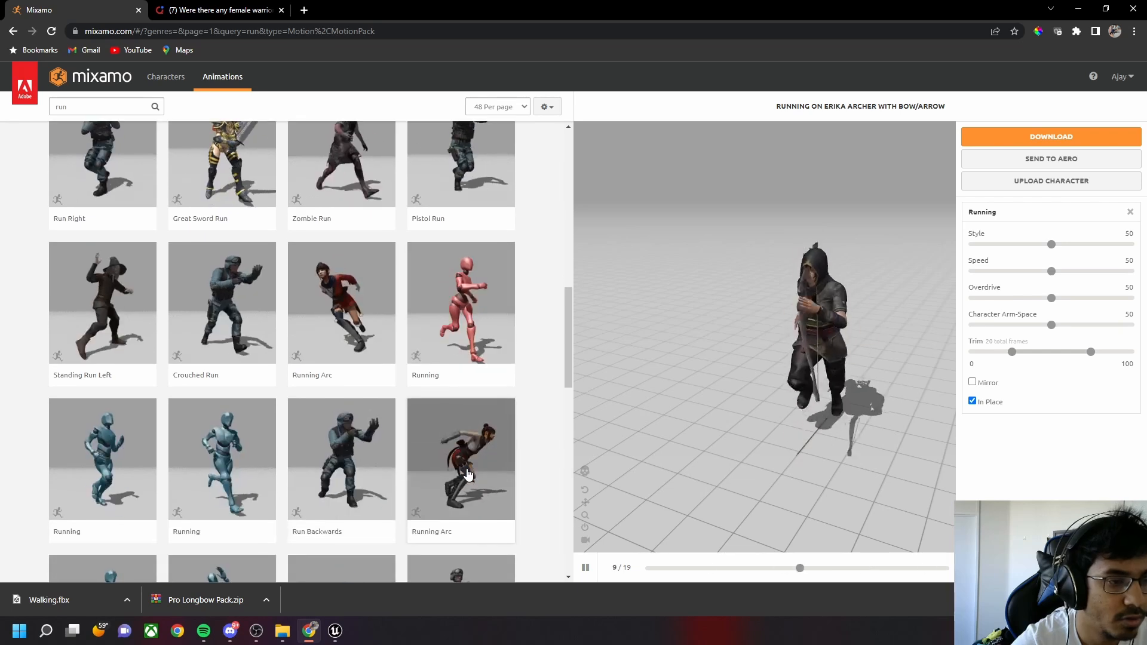
click(103, 451)
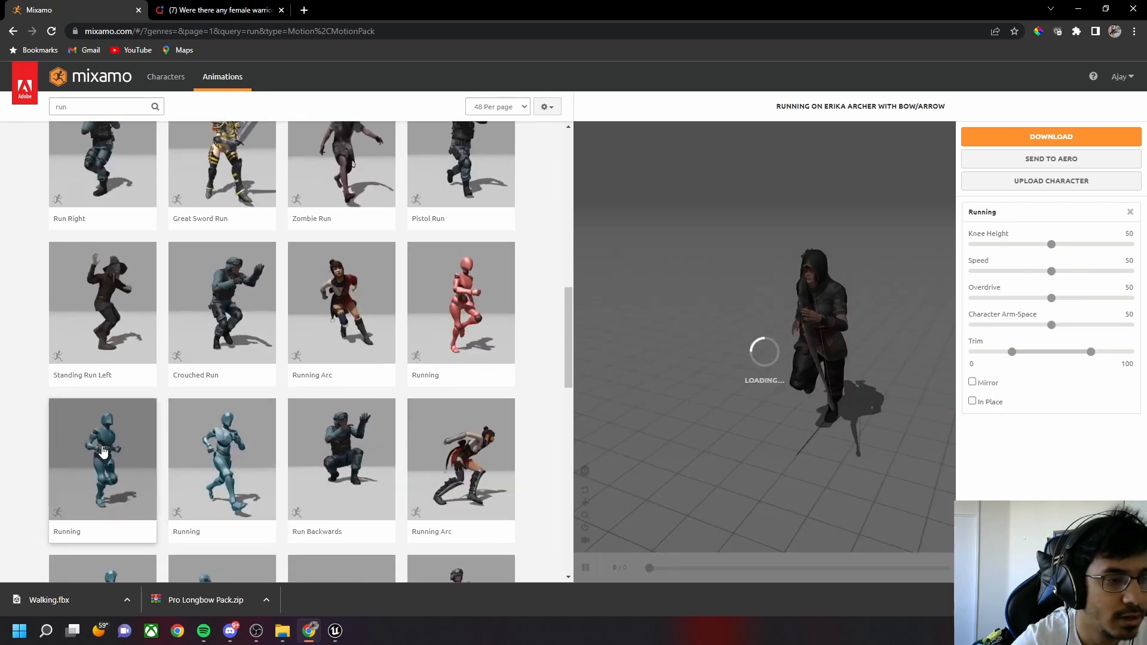
click(239, 455)
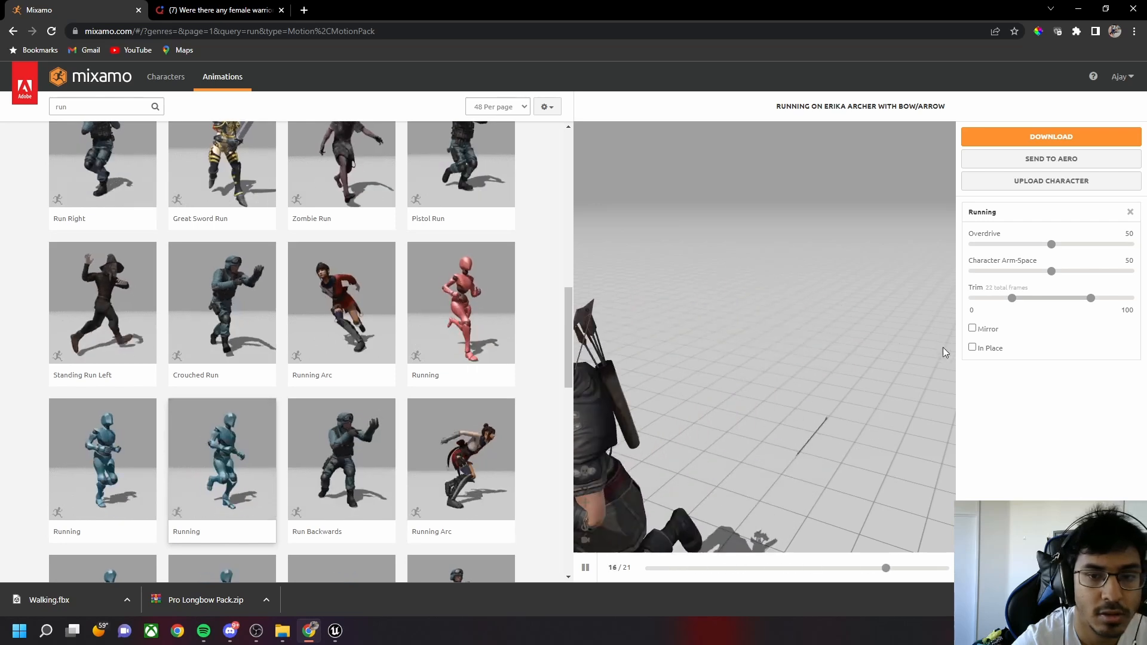
click(972, 347)
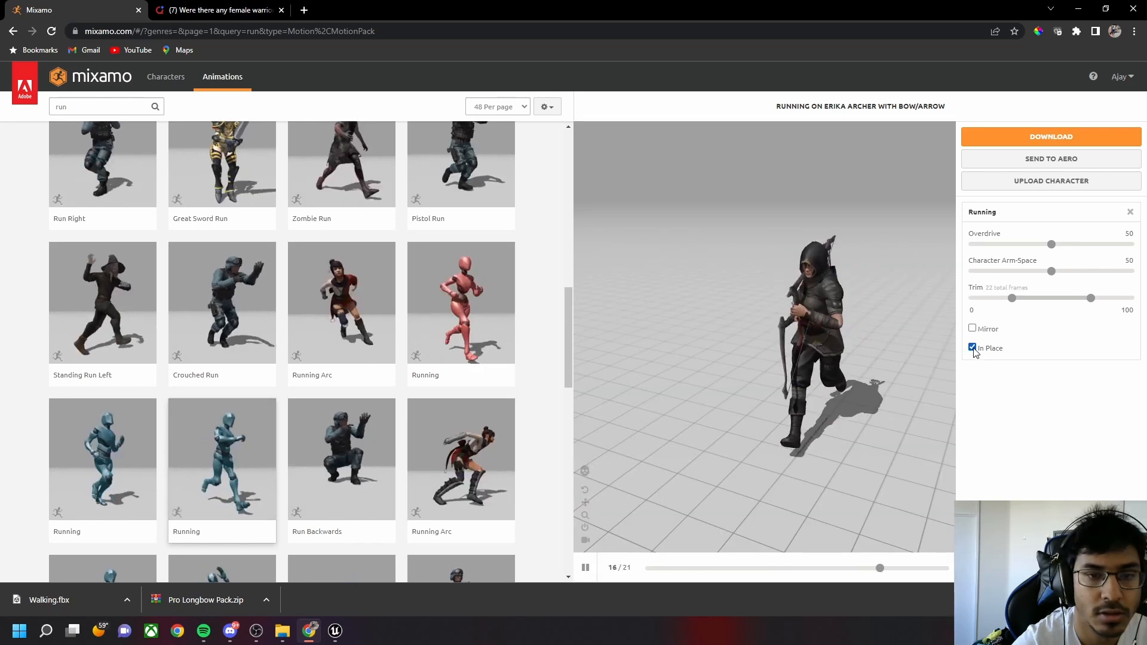
click(1032, 136)
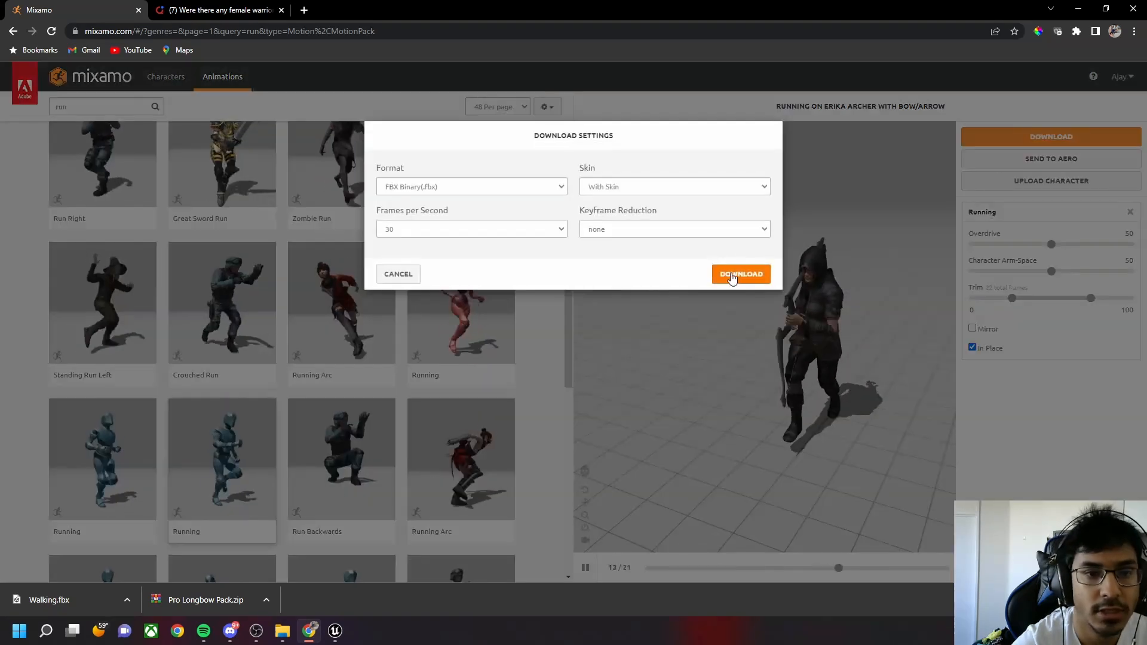
click(732, 278)
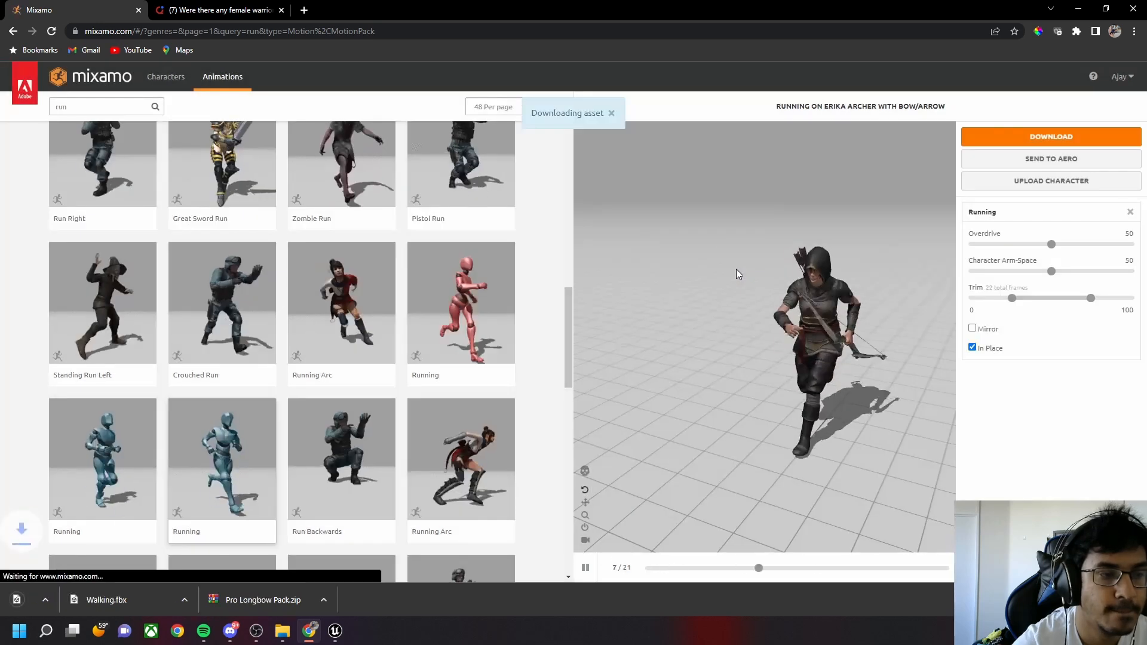
Search the Mixamo animations for idle and look through the first idle animations
click(106, 105)
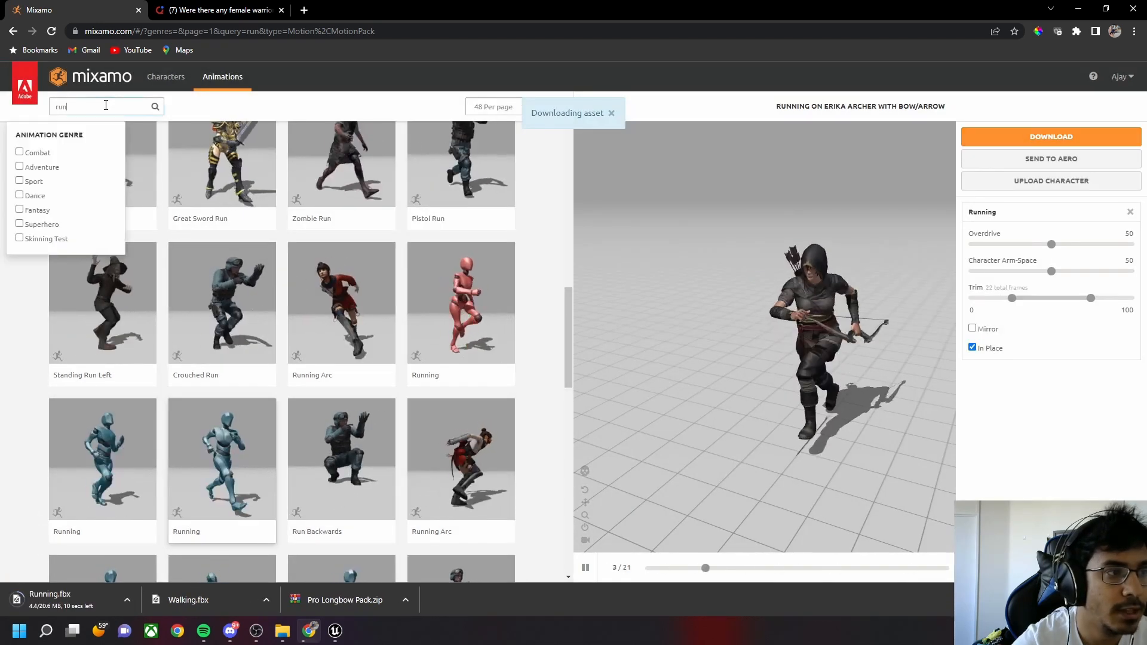
key(BackSpace)
key(BackSpace)
key(BackSpace)
text(idle)
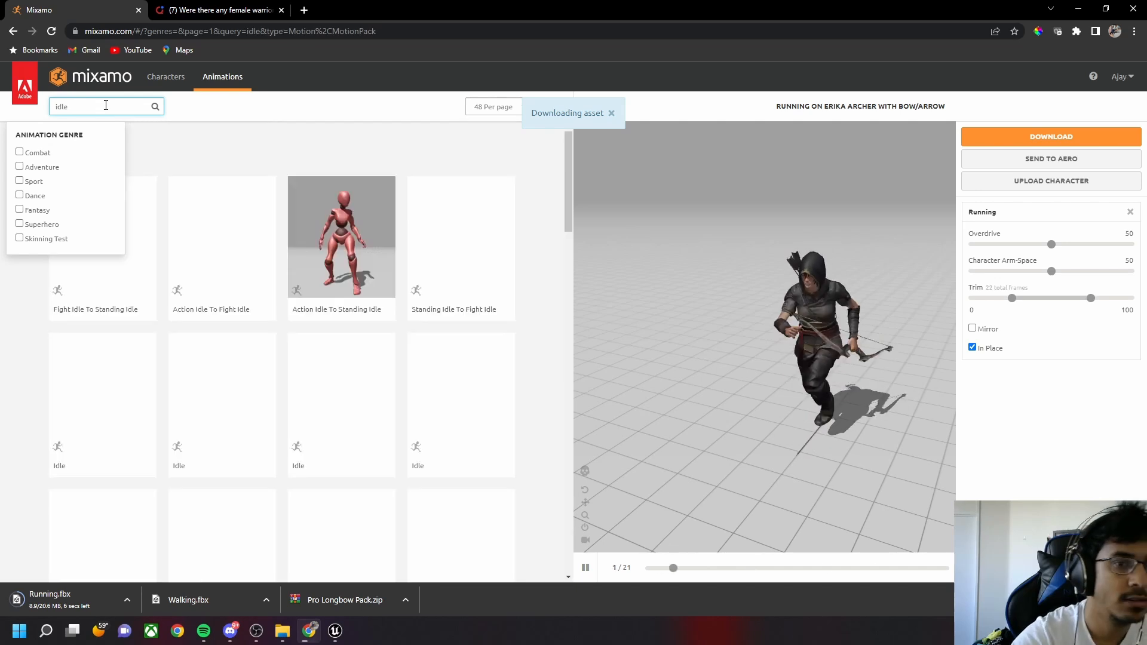
click(249, 148)
scroll(18, 398, down, 2)
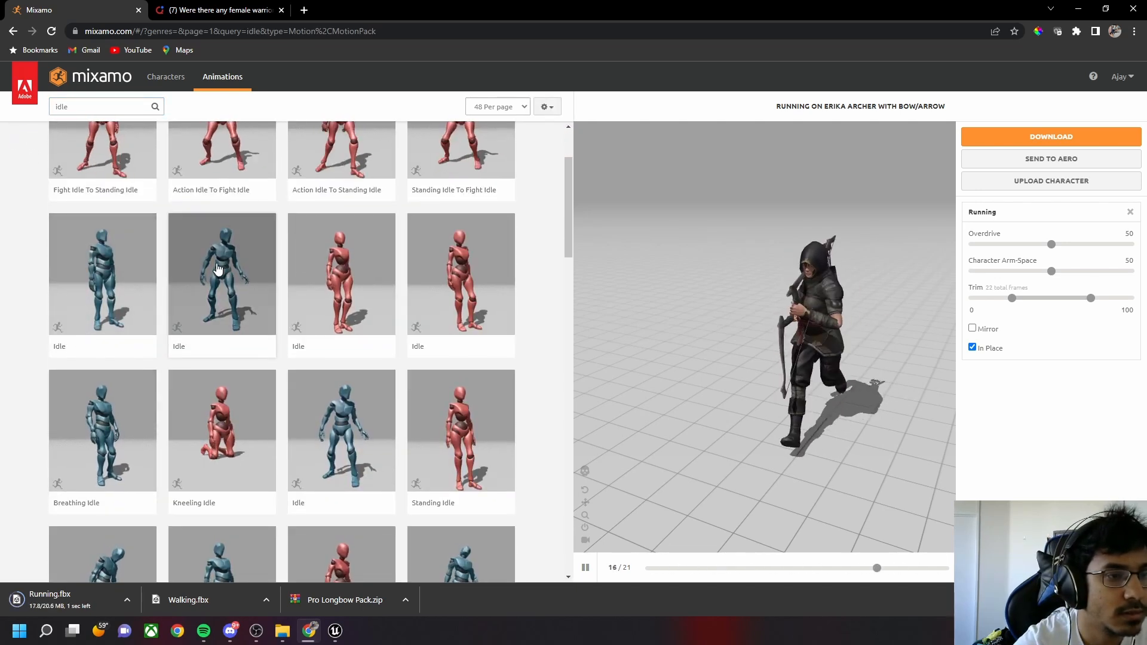
Download the Breathing Idle animation as FBX Binary, With Skin, at 30 frames per second with no keyframe reduction
scroll(179, 286, down, 2)
click(104, 321)
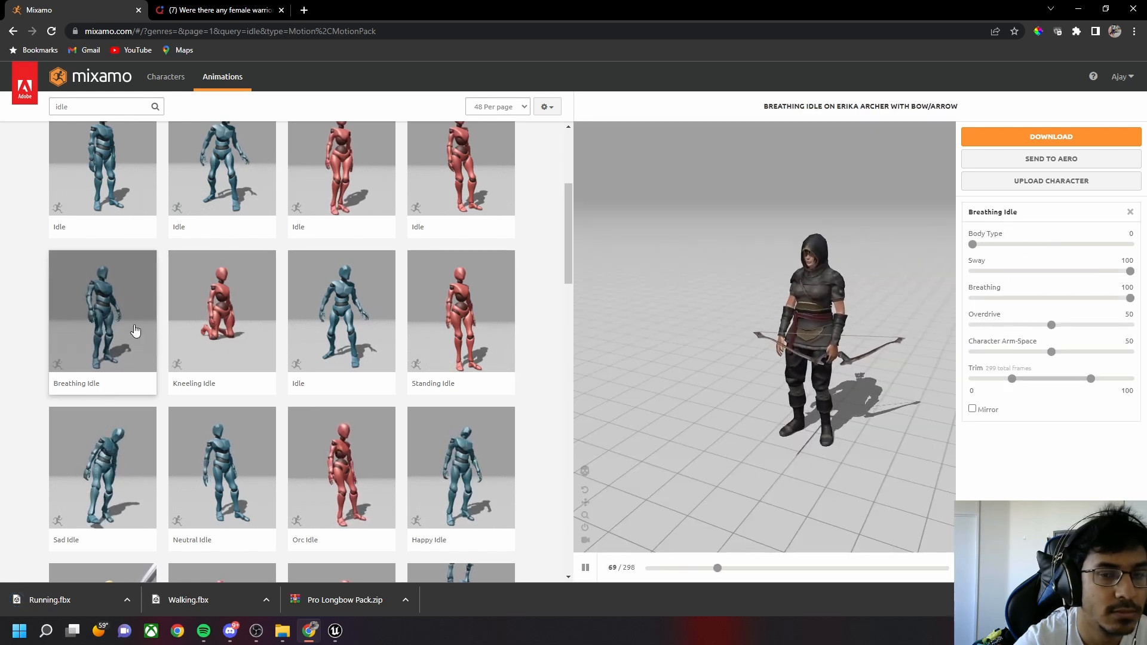
click(1010, 138)
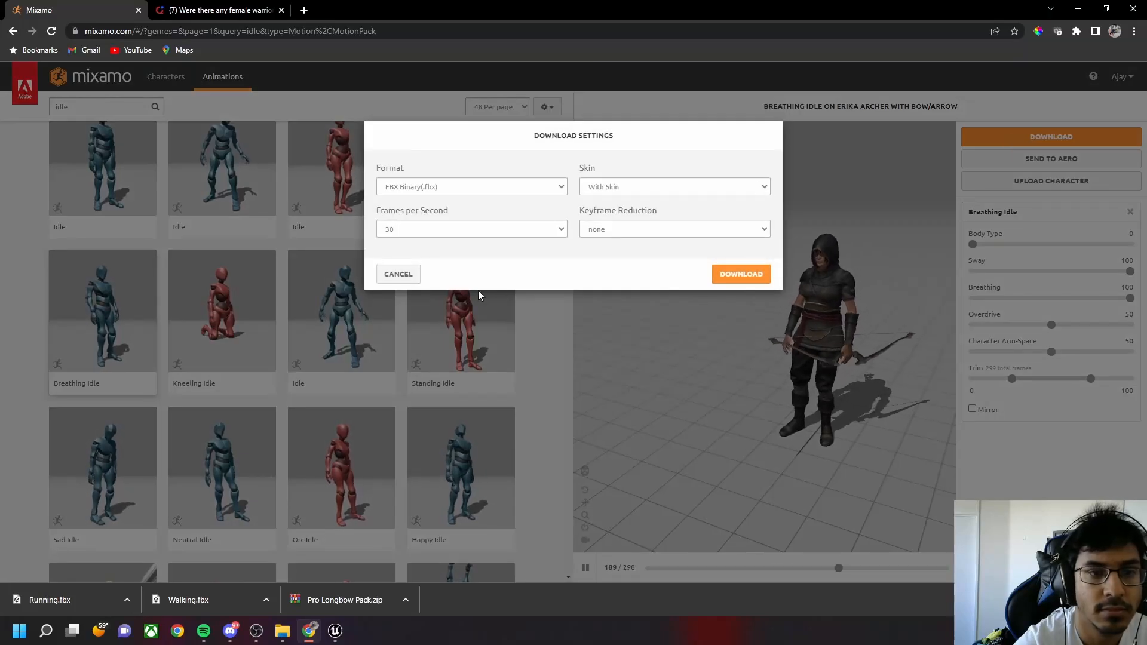
click(747, 276)
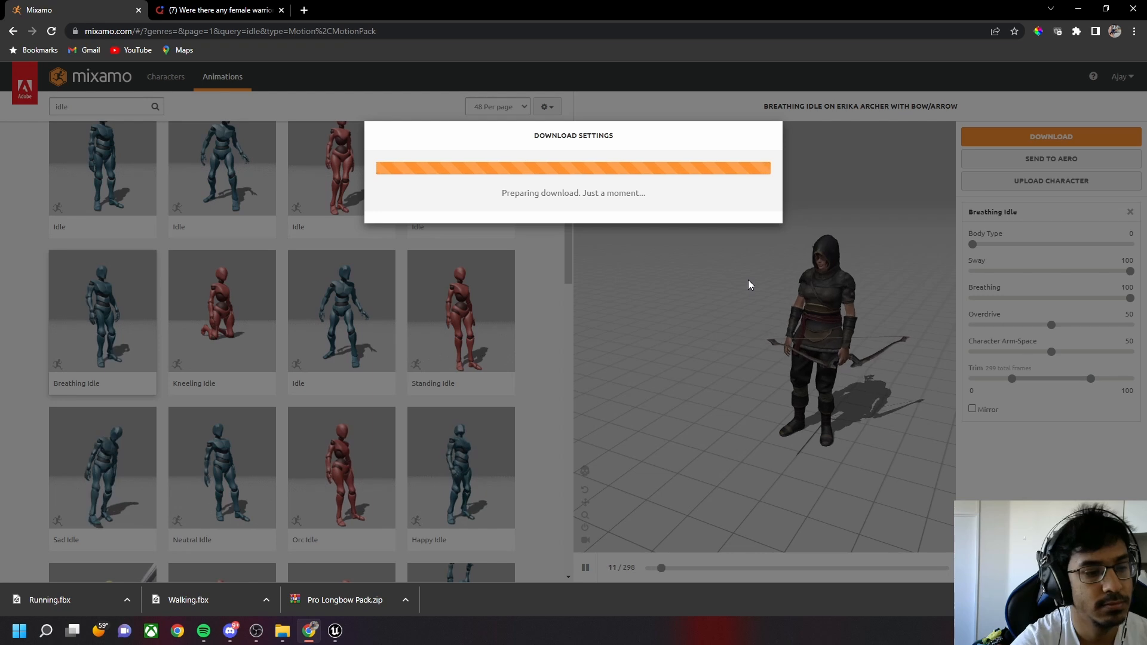
Switch to Unreal Editor and force delete standing_idle_02_looking, standing_run_forward and standing_walk_forward from the CustomAnimations folder
click(337, 636)
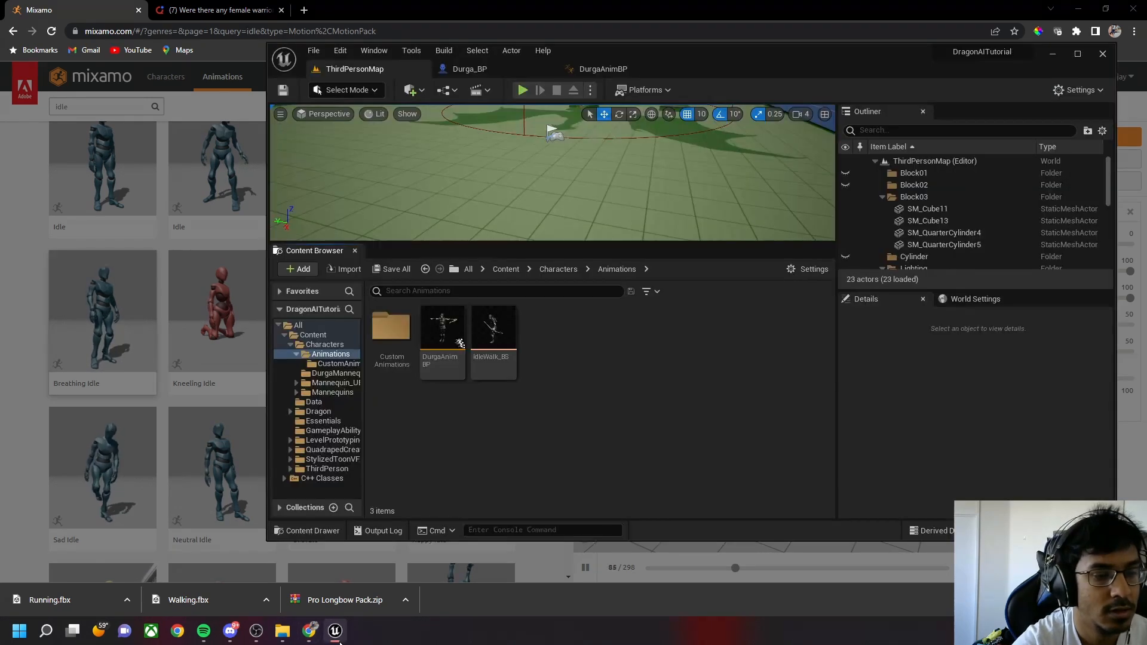
double_click(391, 329)
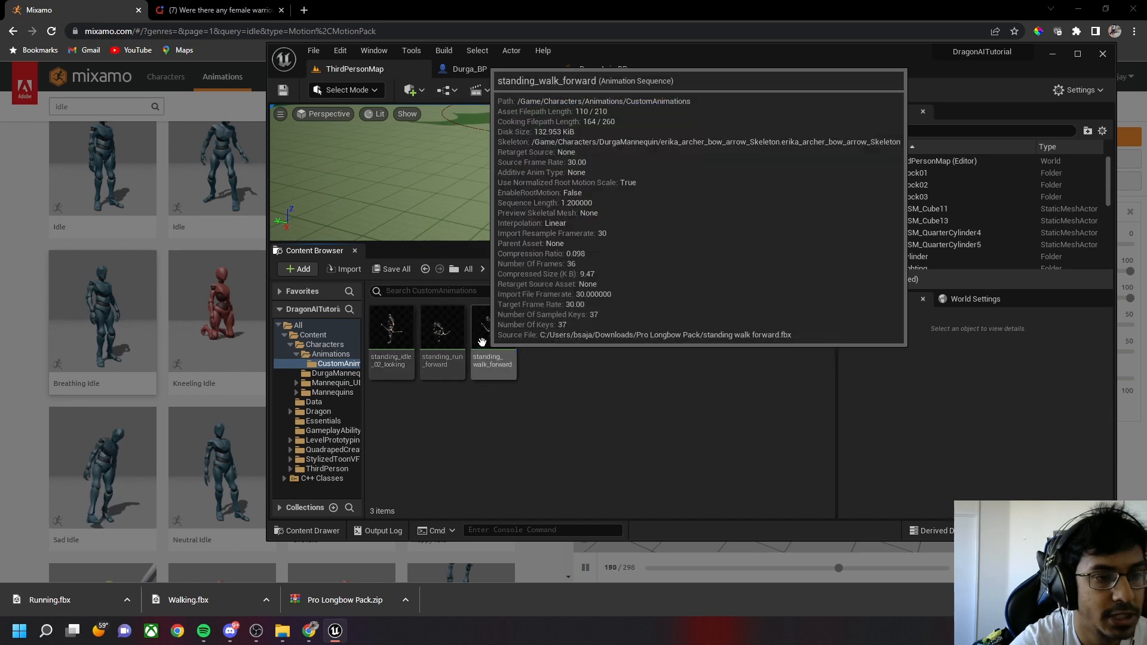
click(494, 337)
shift+click(405, 356)
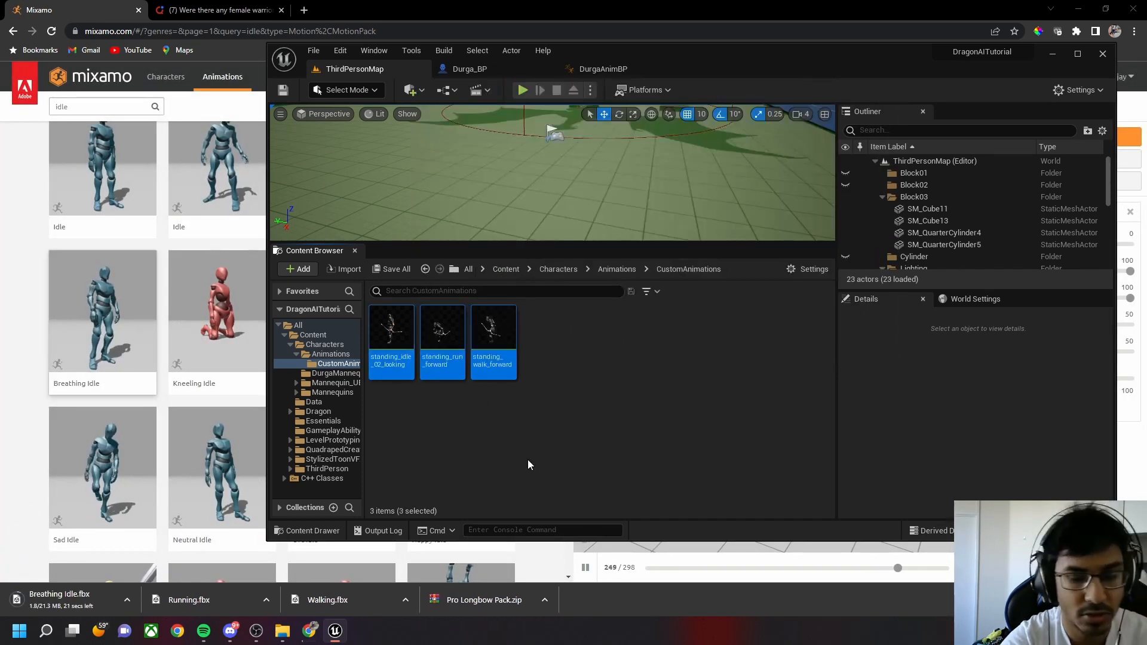
key(Delete)
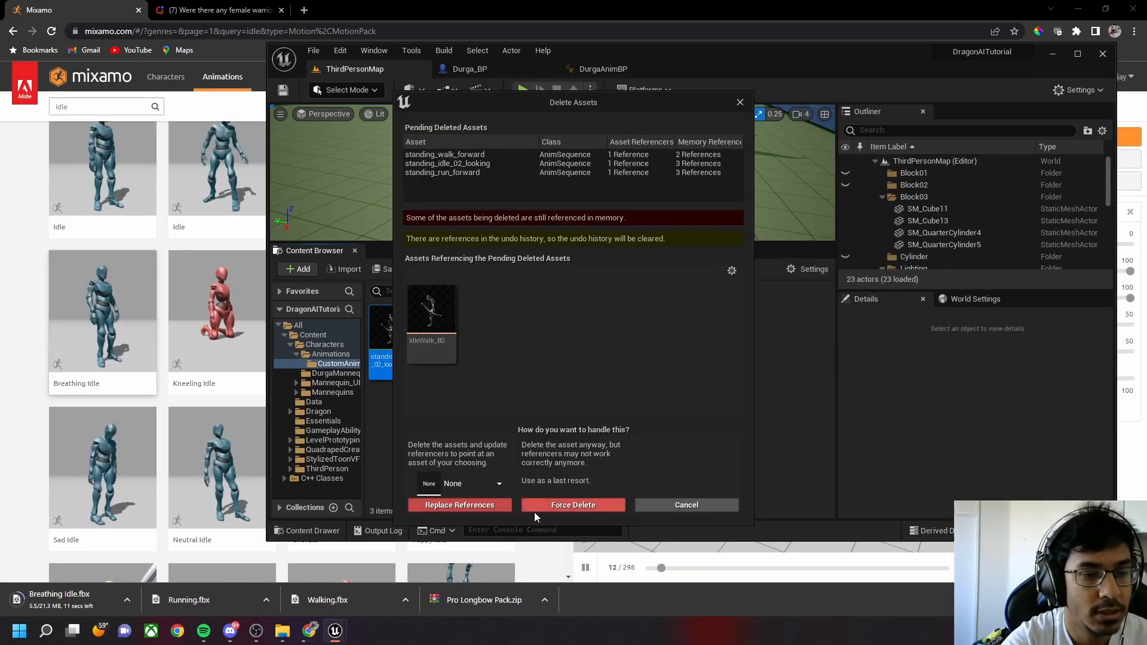
click(550, 506)
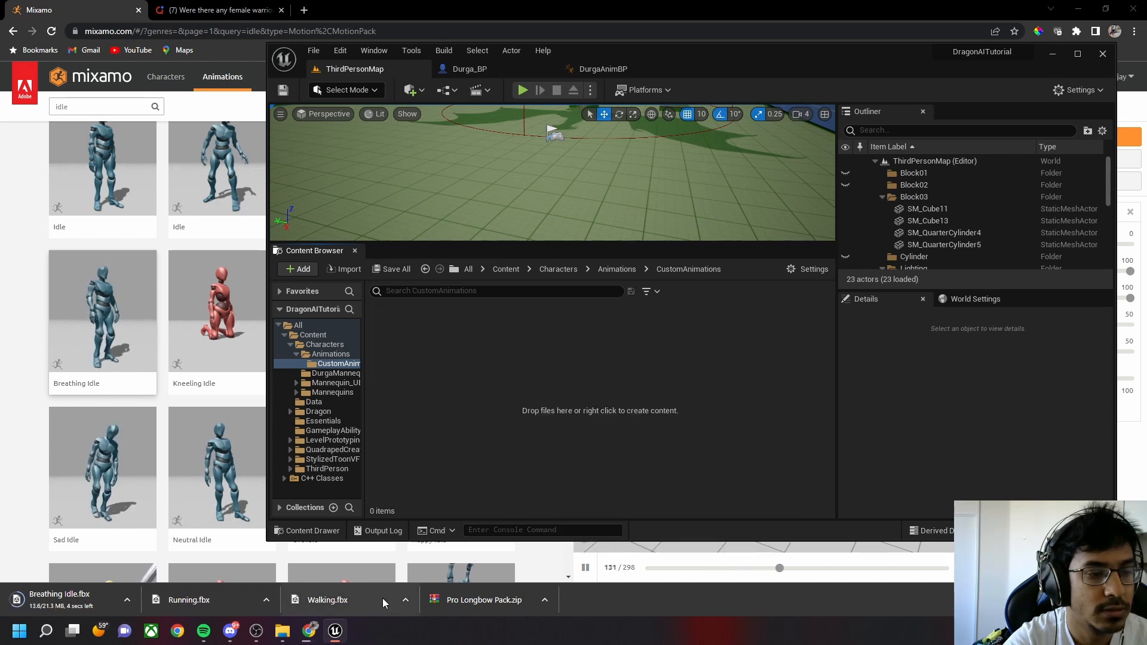
Import Walking.fbx from the Downloads folder into CustomAnimations with its mesh and animation, using erika_archer_bow_arrow_Skeleton
click(410, 600)
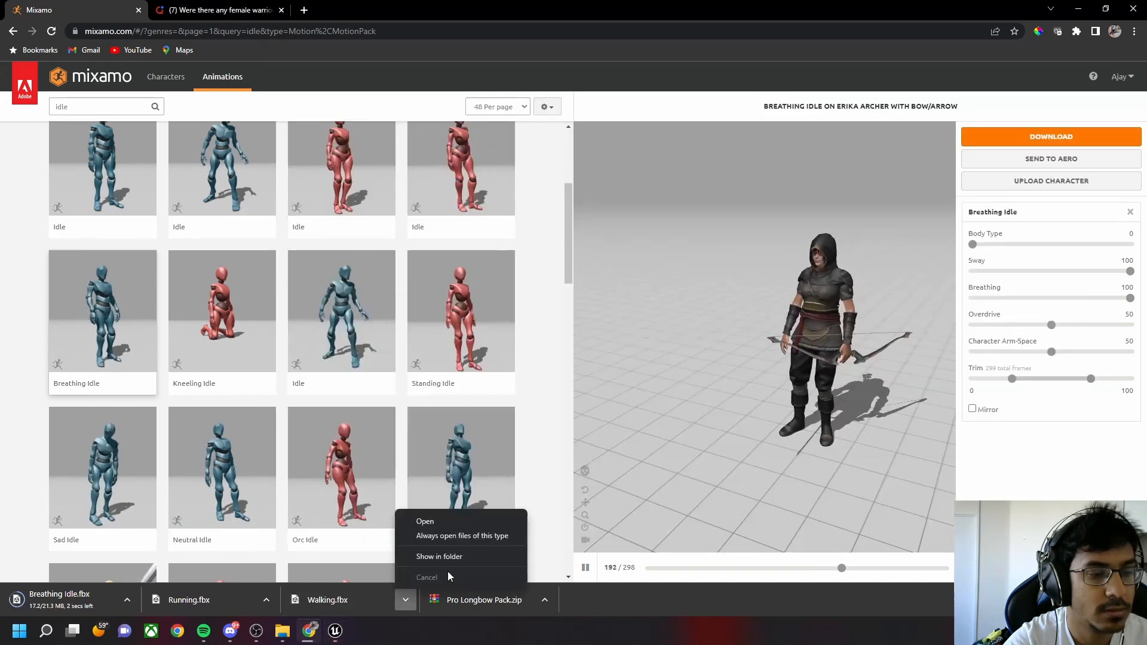
click(449, 558)
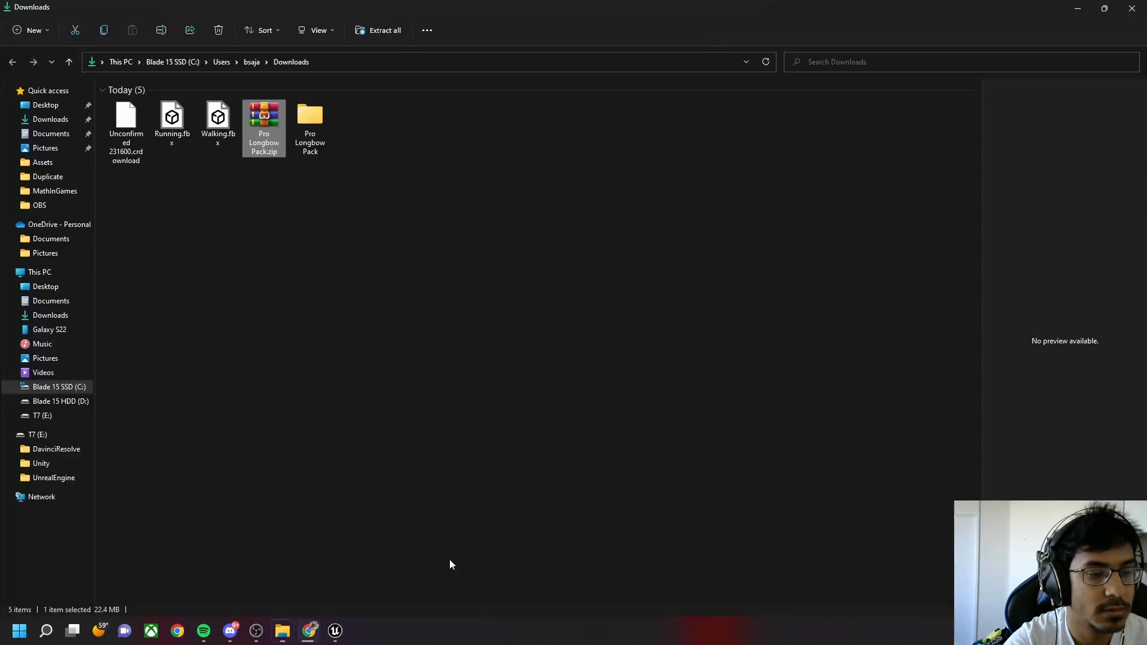
click(334, 632)
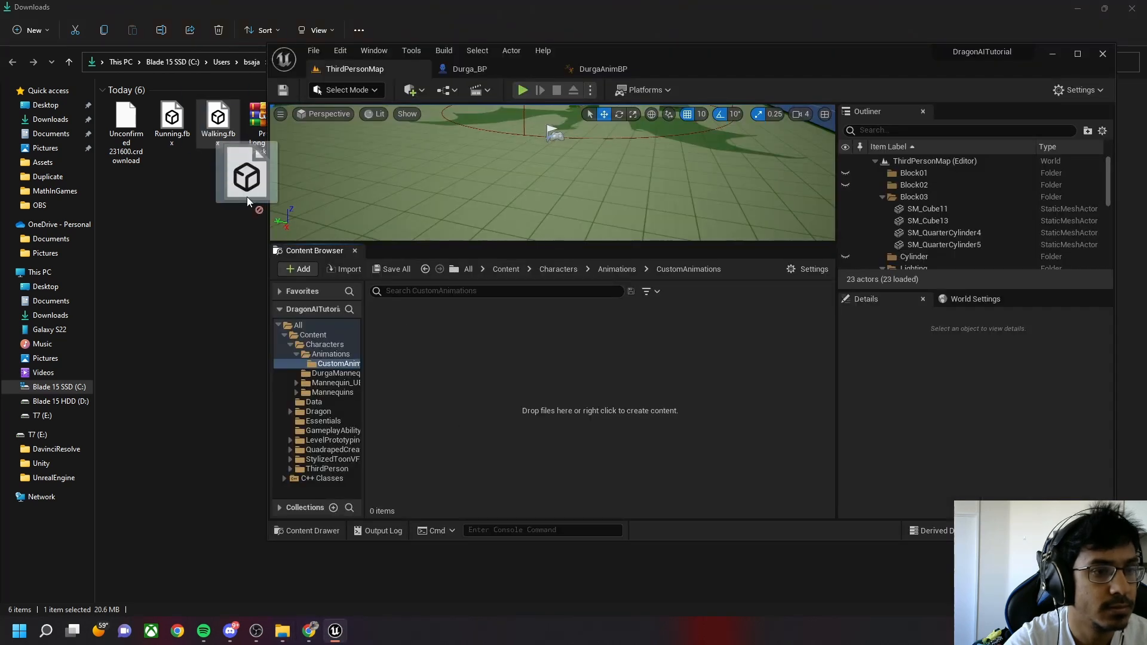
drag(246, 196, 527, 357)
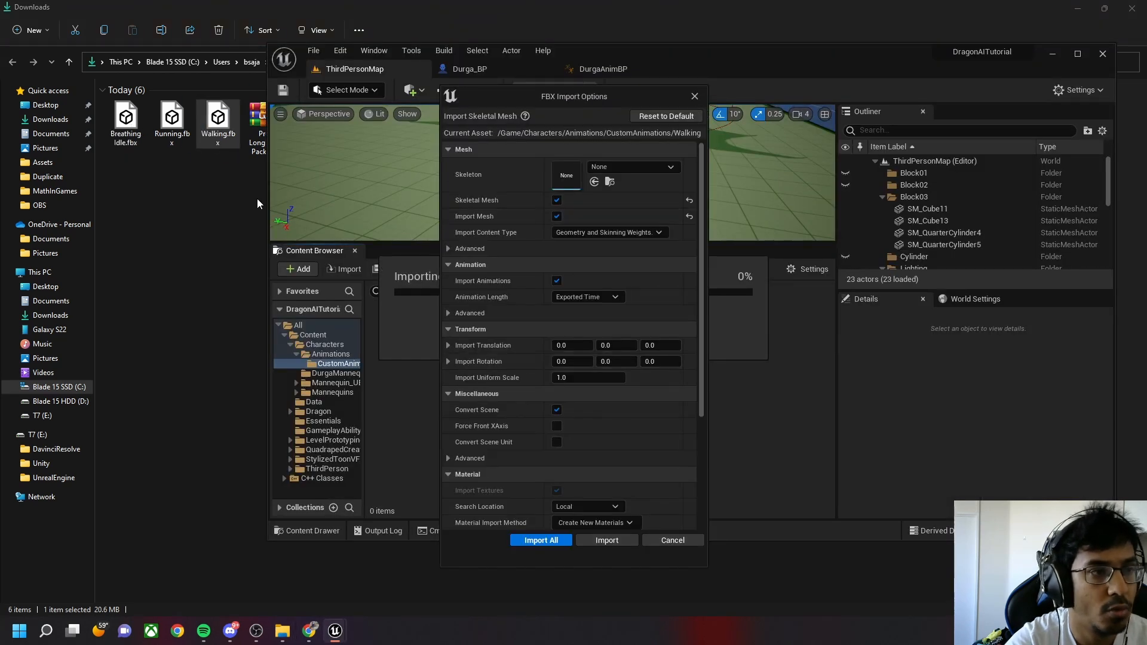
click(645, 169)
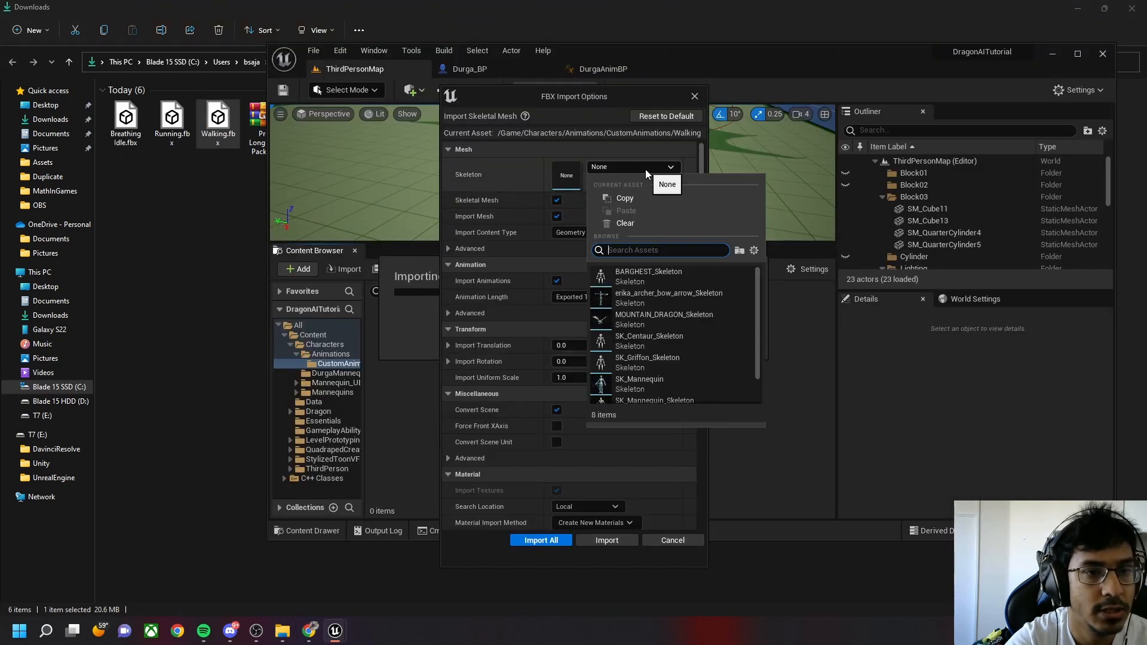
click(648, 300)
click(534, 541)
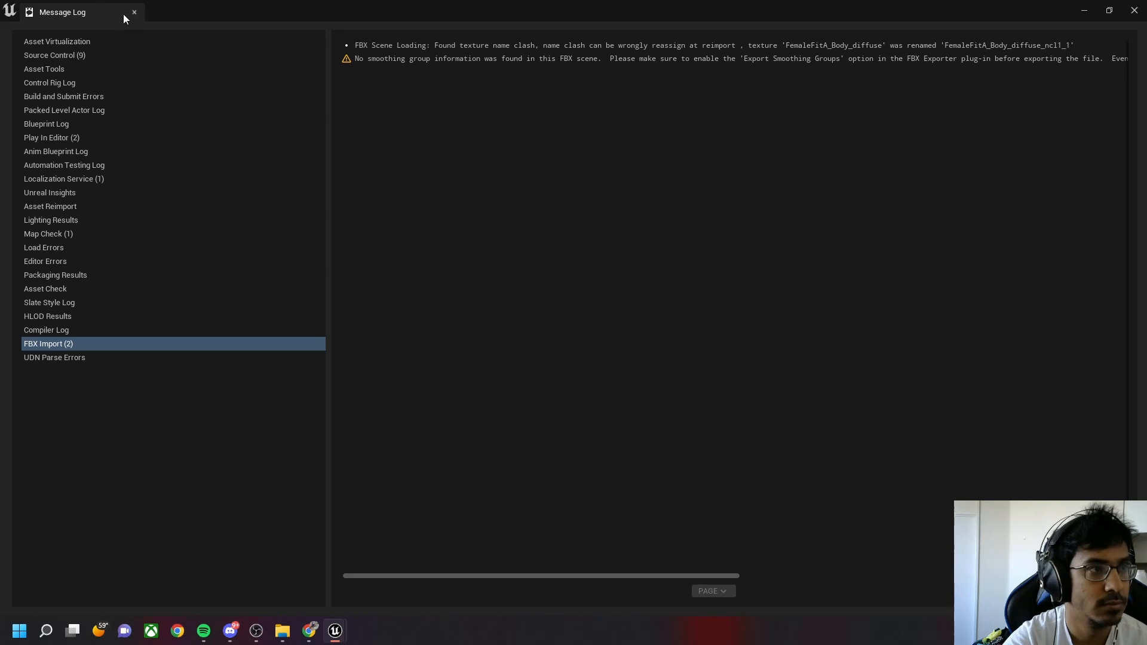
click(134, 13)
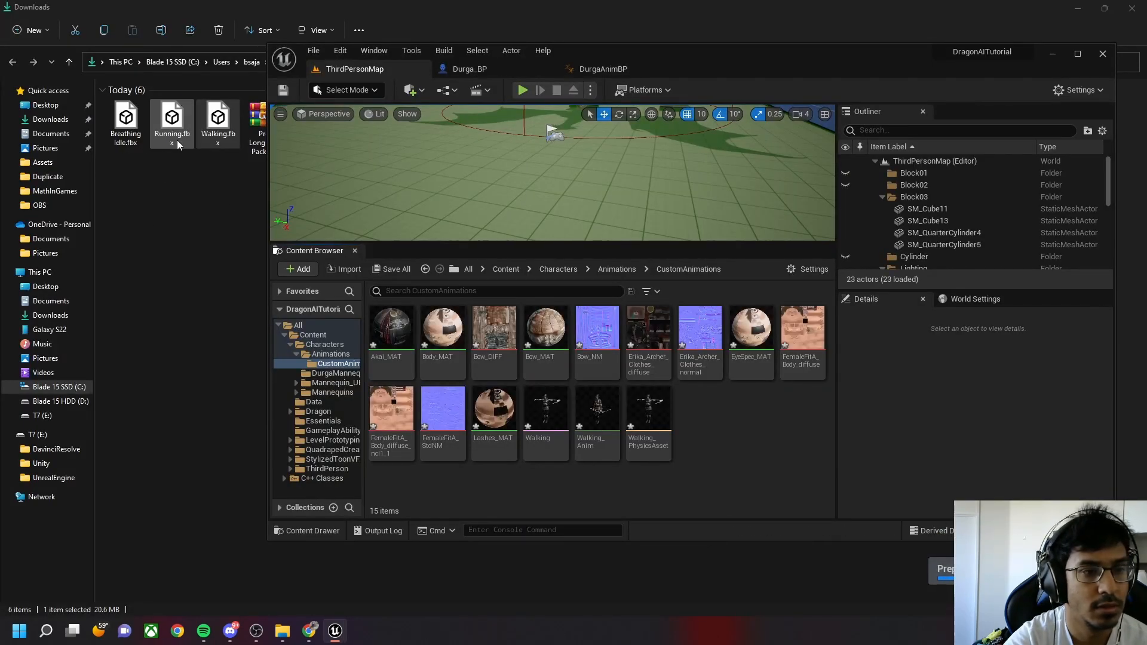
Save all modified assets, including the imported Walking assets and IdleWalk_BS
click(398, 274)
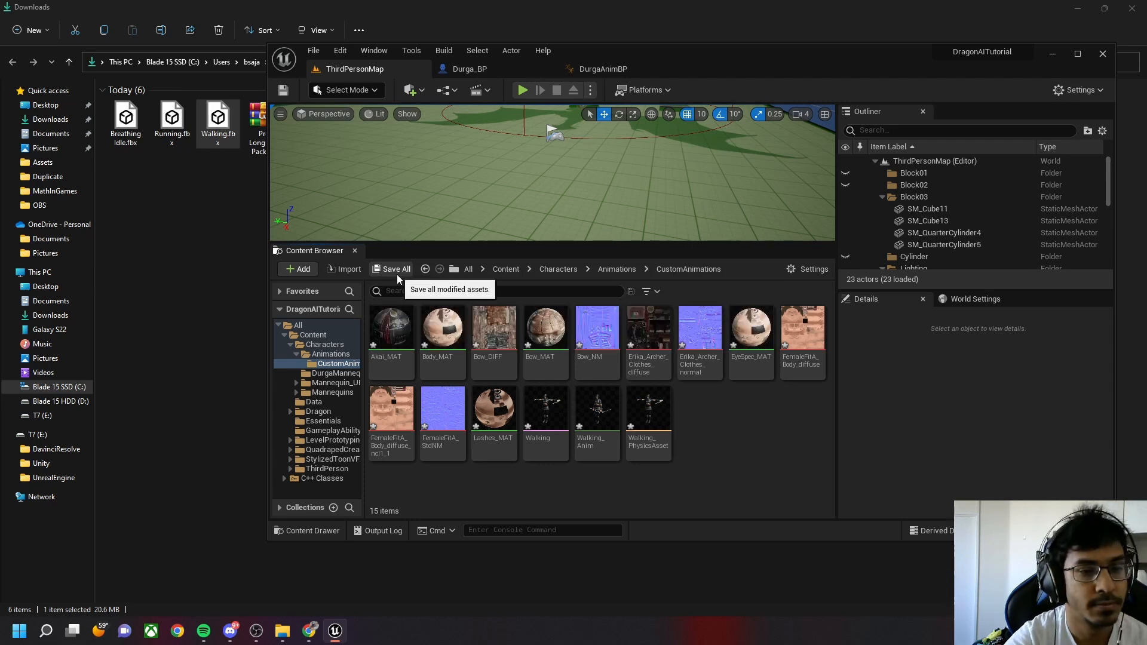
click(395, 271)
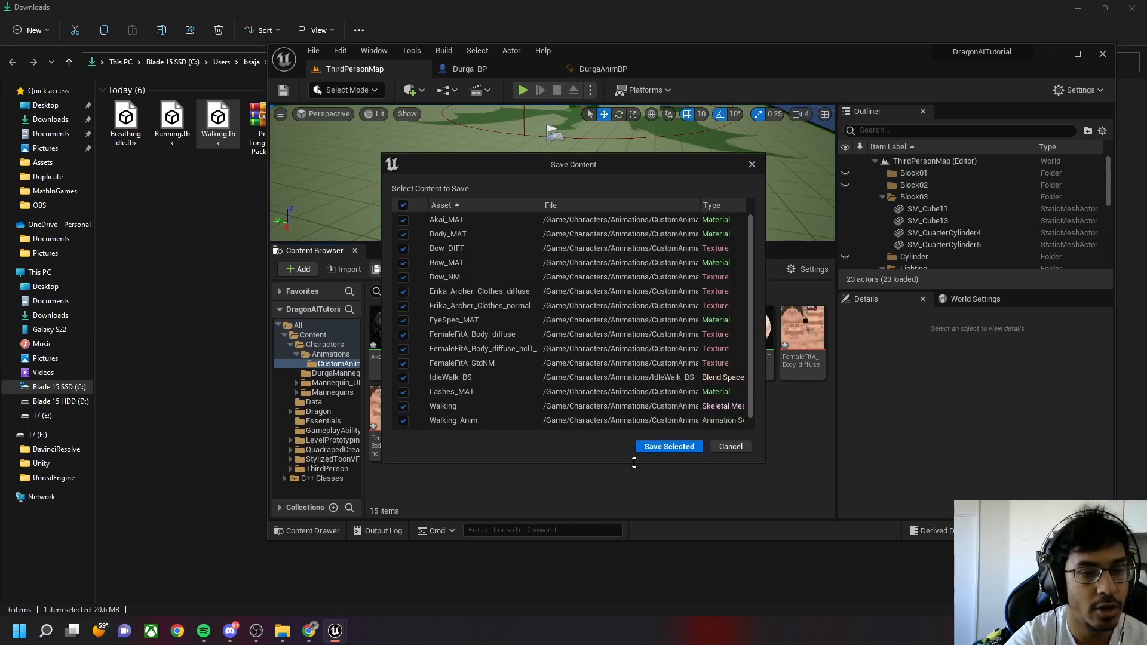
click(649, 448)
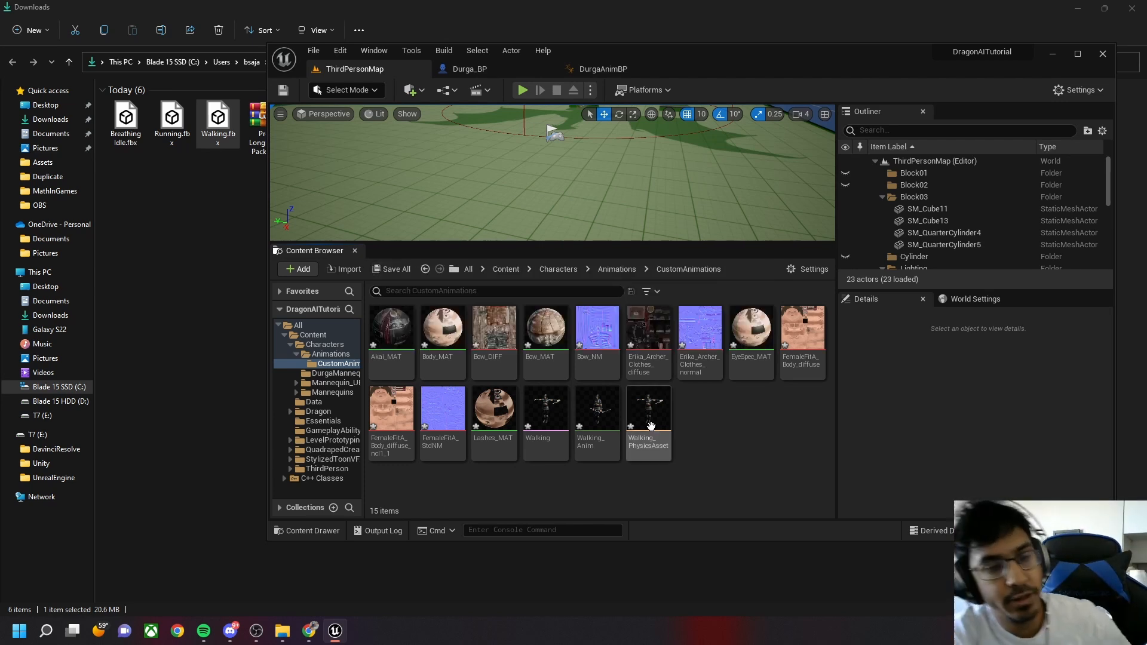
Import Running.fbx into CustomAnimations as an animation only, with Import Mesh off and erika_archer_bow_arrow_Skeleton as the skeleton
click(170, 137)
drag(744, 409, 753, 443)
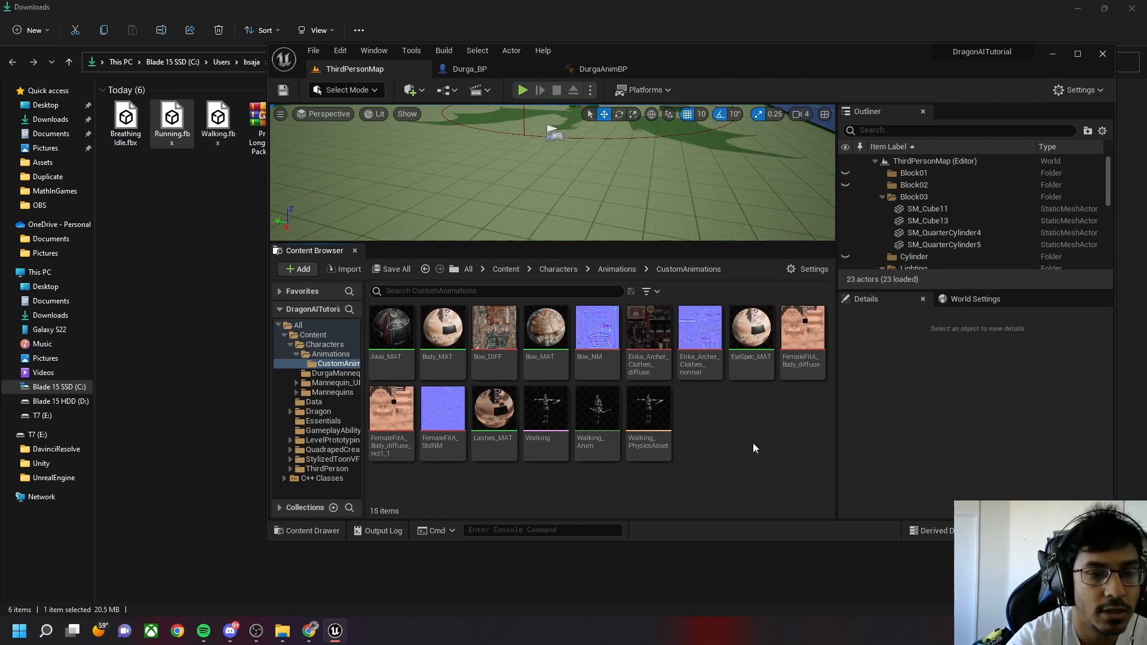
click(608, 167)
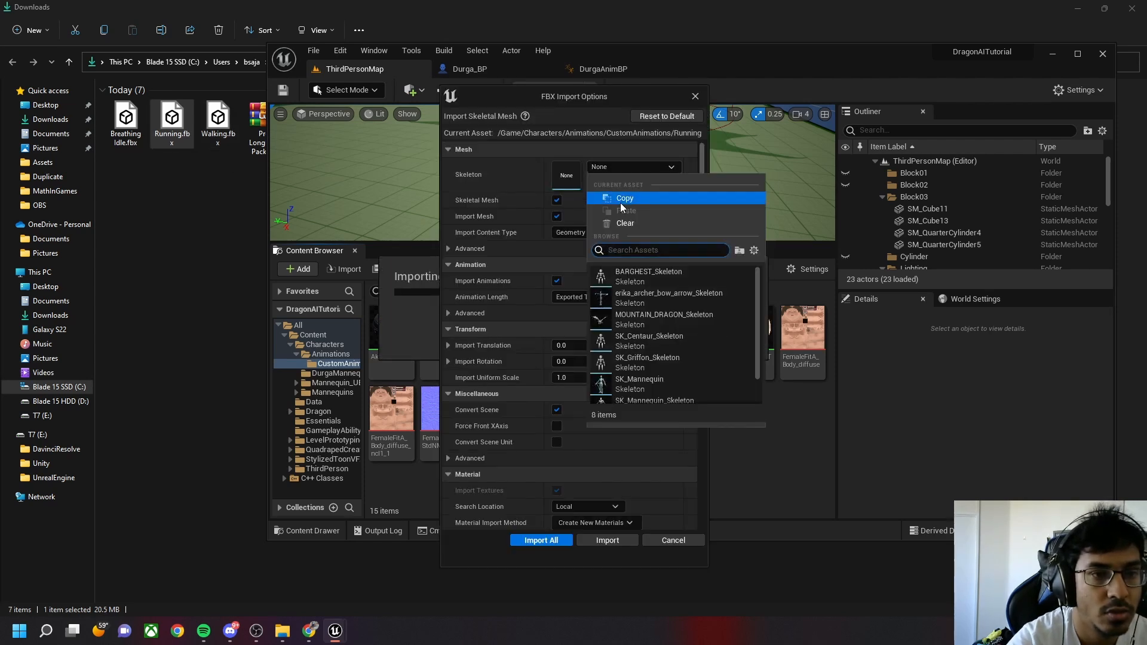
click(627, 298)
click(557, 201)
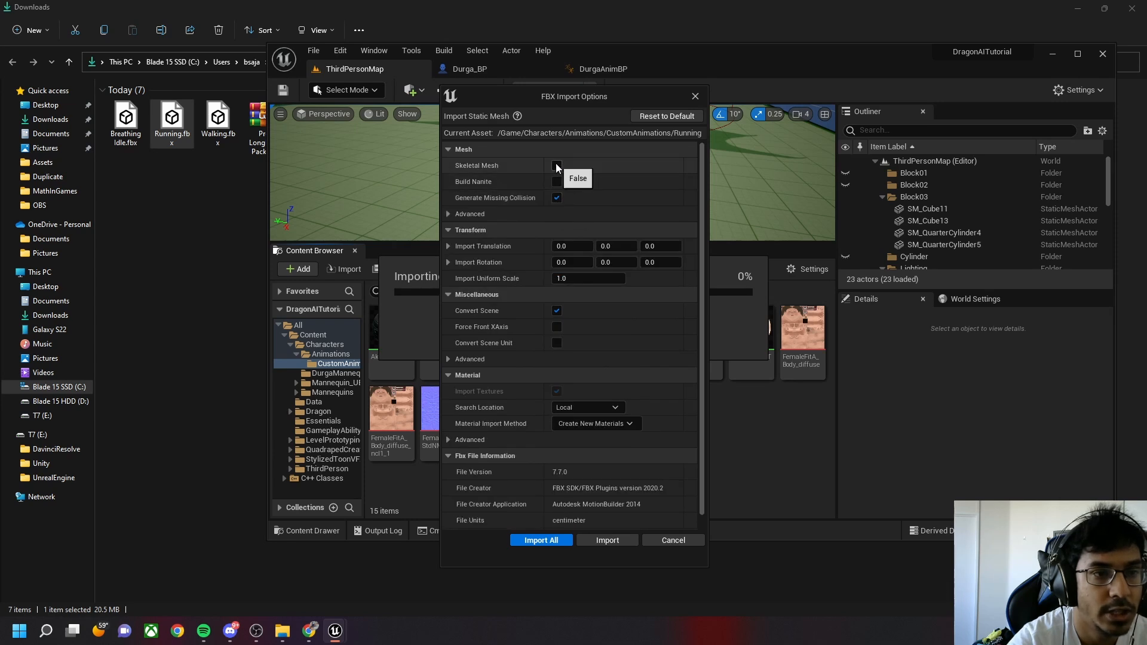
click(557, 167)
click(558, 216)
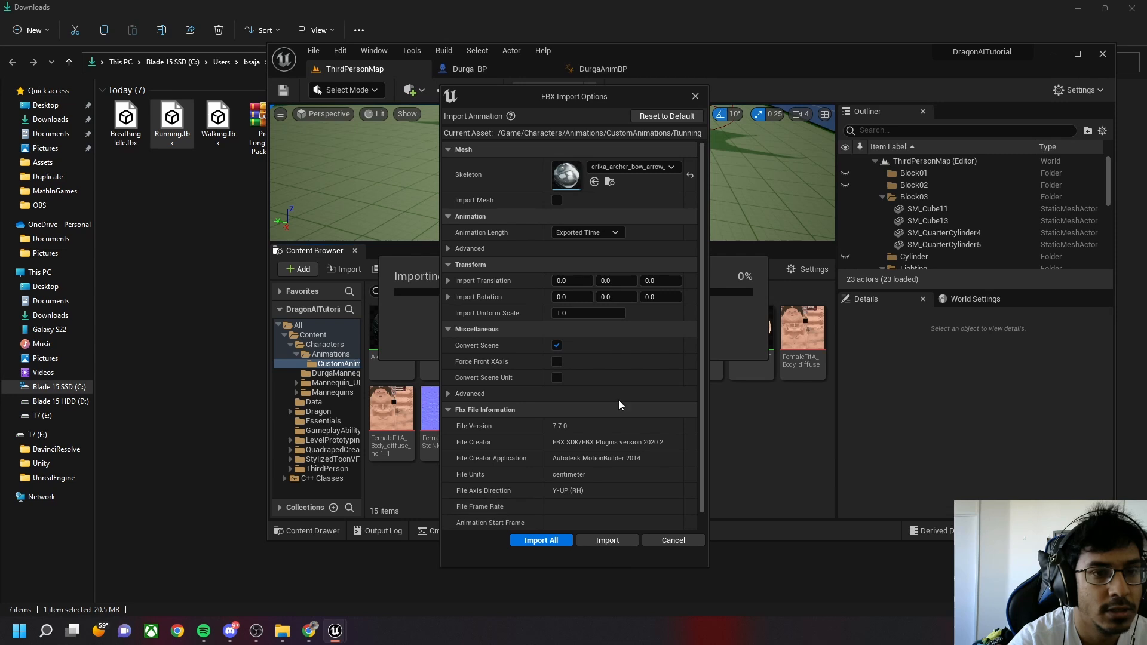
click(631, 169)
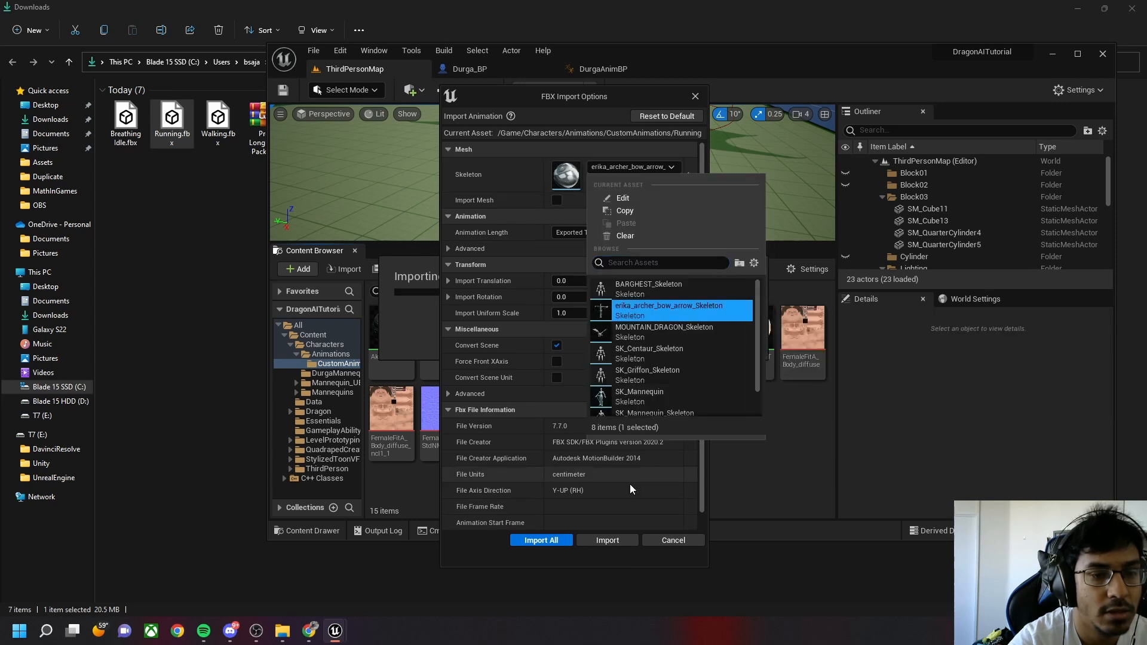
click(535, 548)
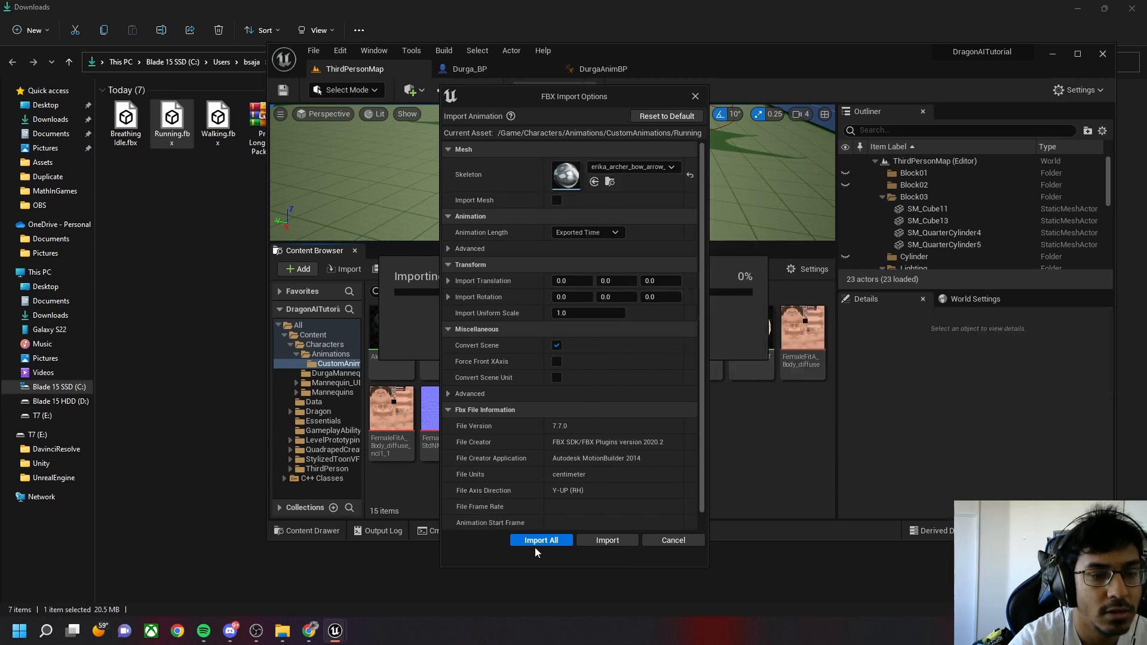
click(536, 543)
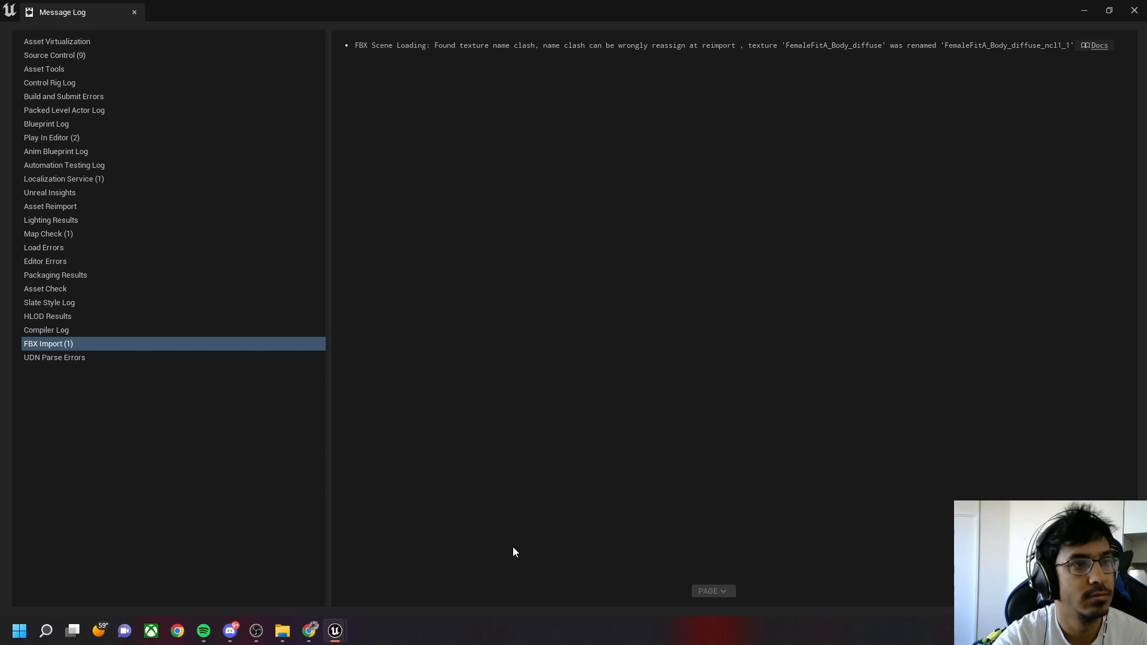
click(134, 11)
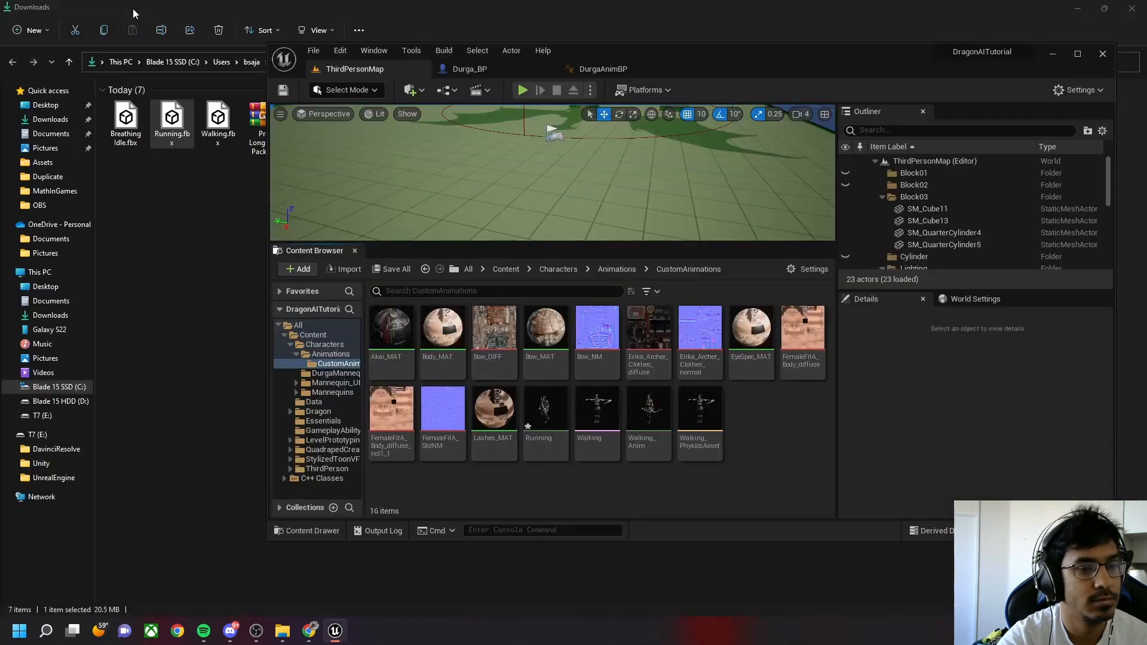
Save the imported Running animation
click(545, 412)
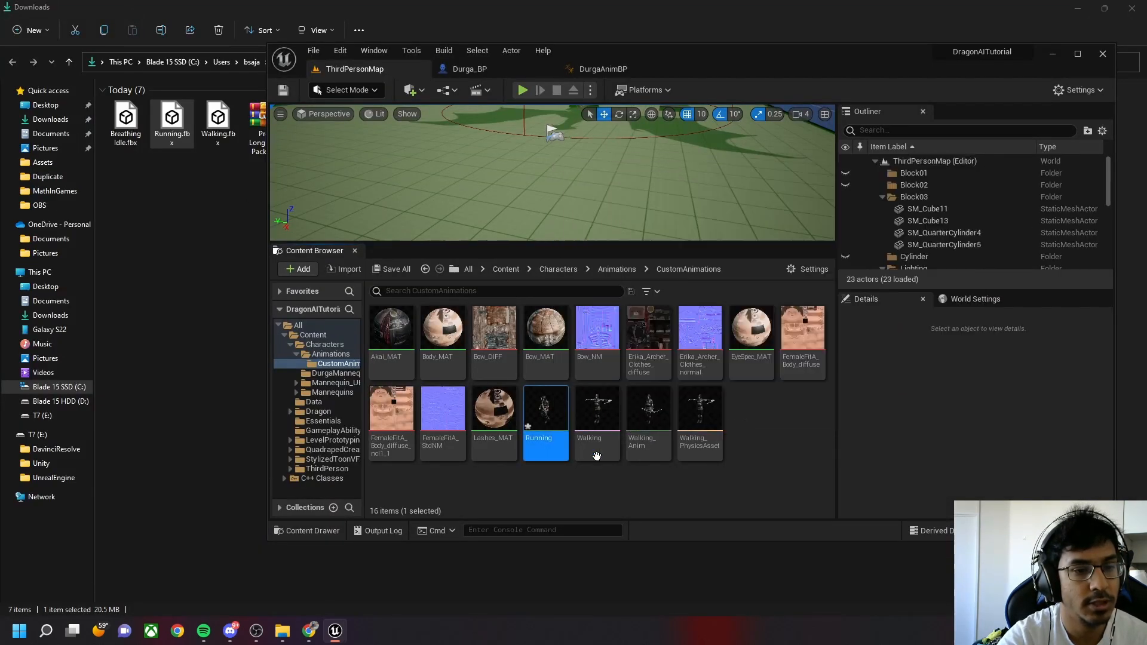
click(378, 270)
click(665, 446)
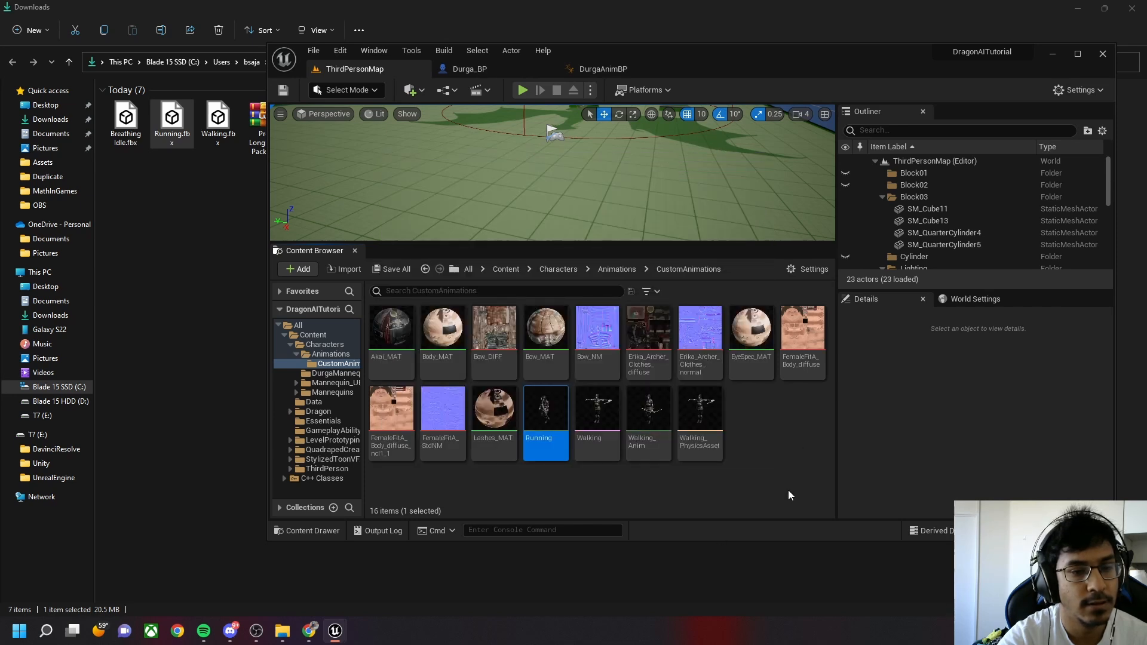
Import Breathing Idle.fbx into CustomAnimations as an animation only, with Import Mesh off and erika_archer_bow_arrow_Skeleton as the skeleton
click(129, 133)
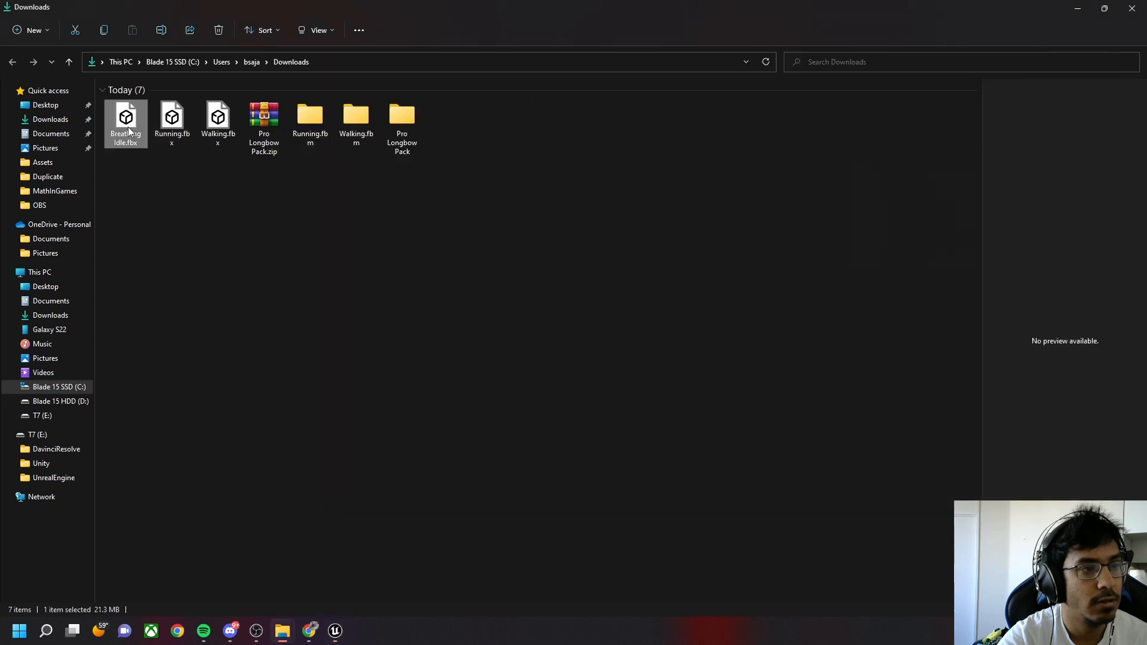
click(334, 631)
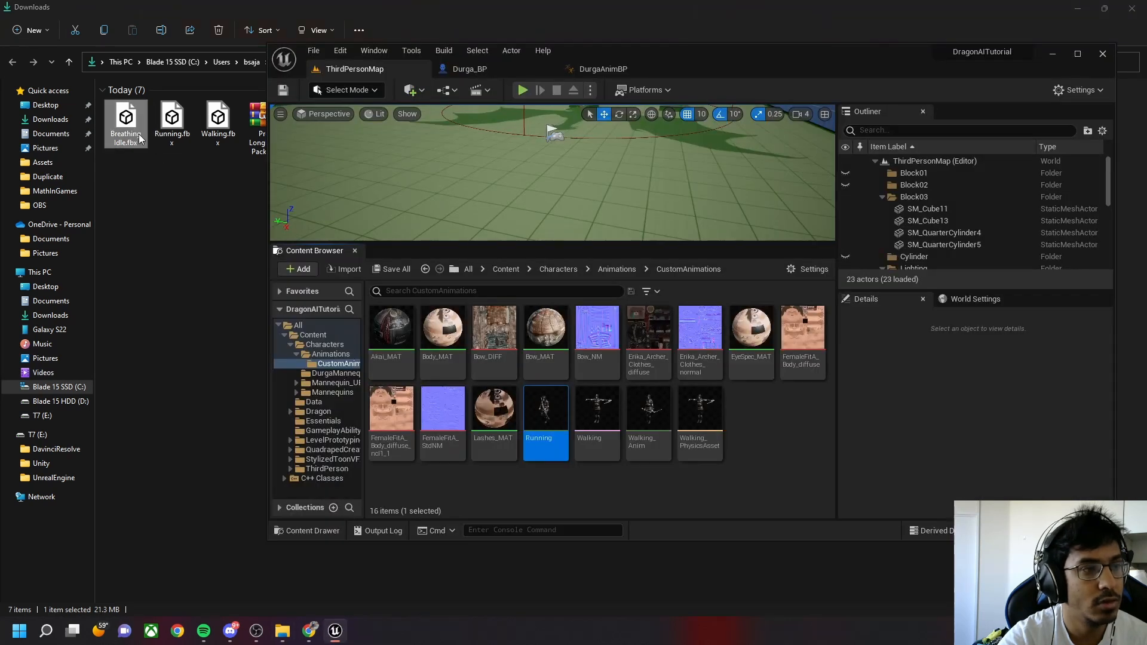
drag(141, 139, 194, 216)
drag(790, 465, 786, 449)
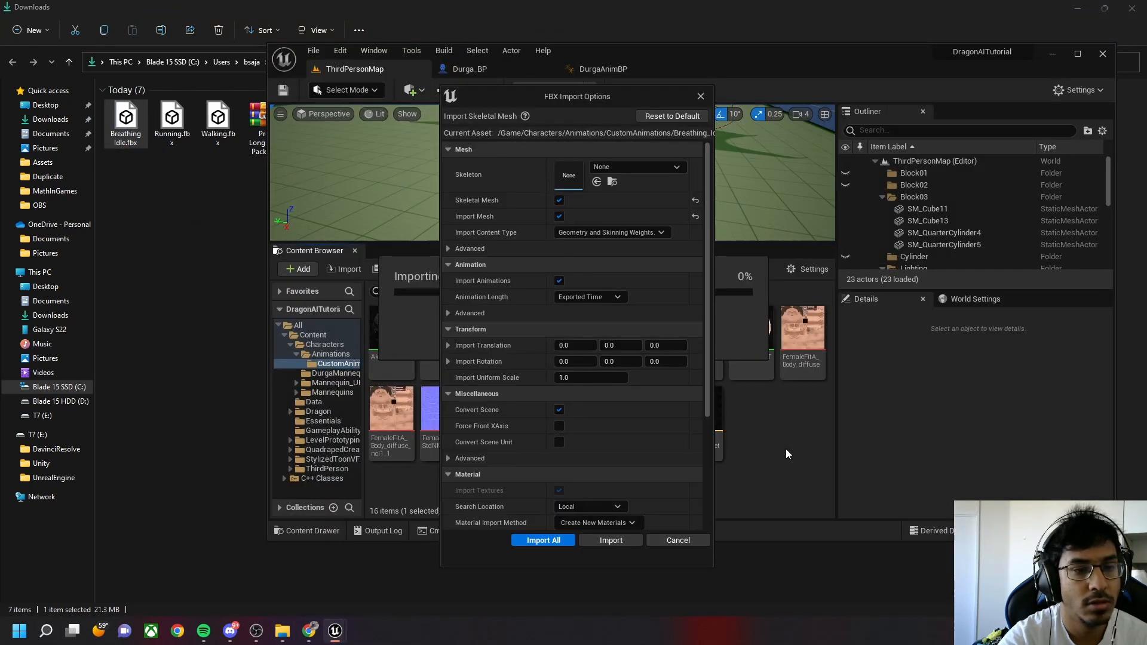
click(559, 201)
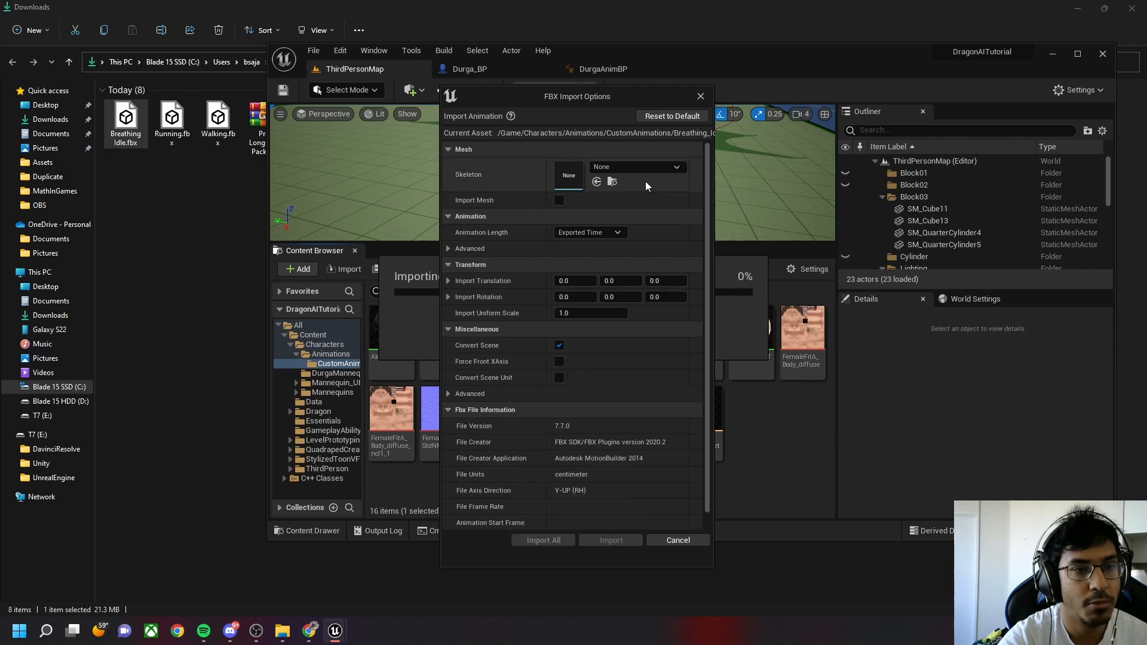
click(644, 171)
click(644, 171)
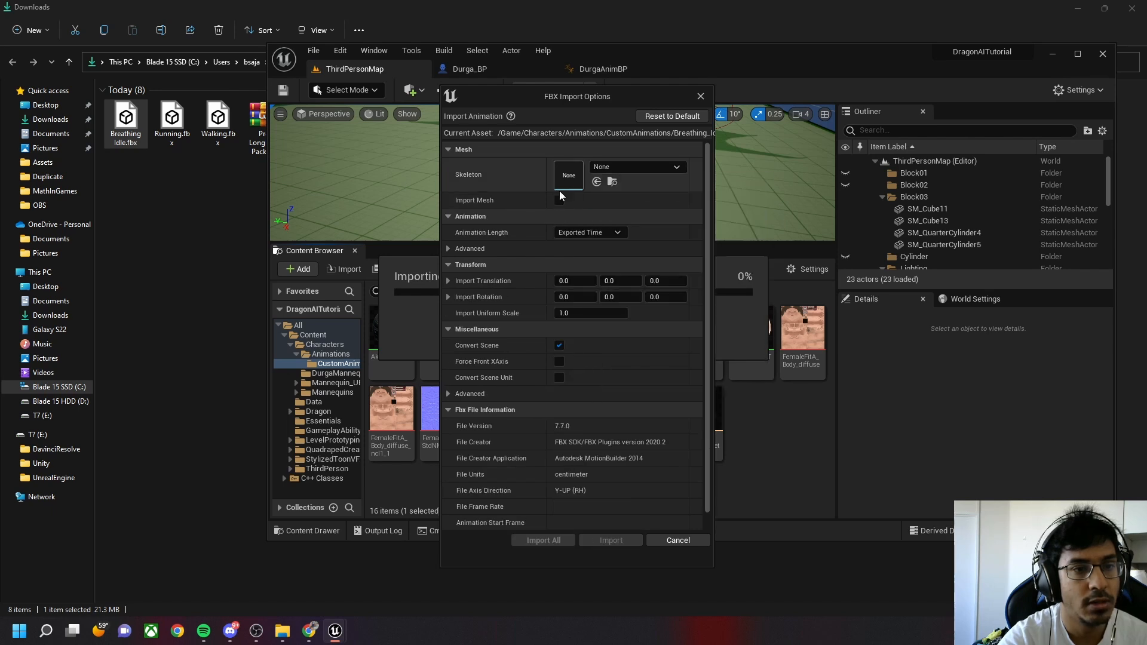
click(636, 171)
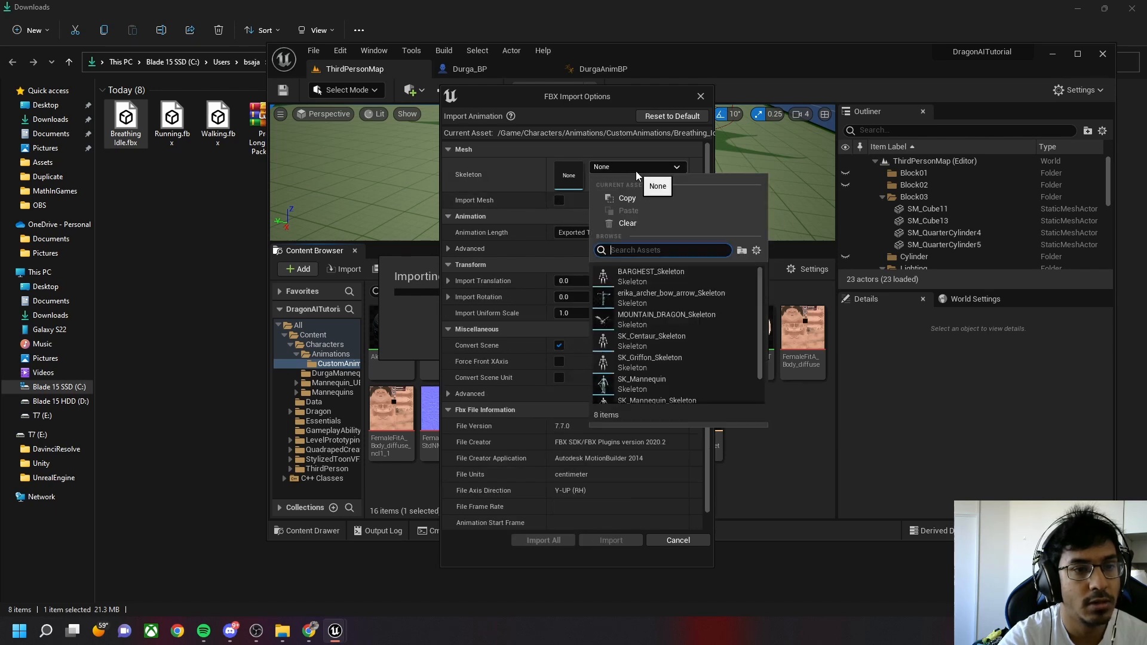
click(647, 290)
click(552, 540)
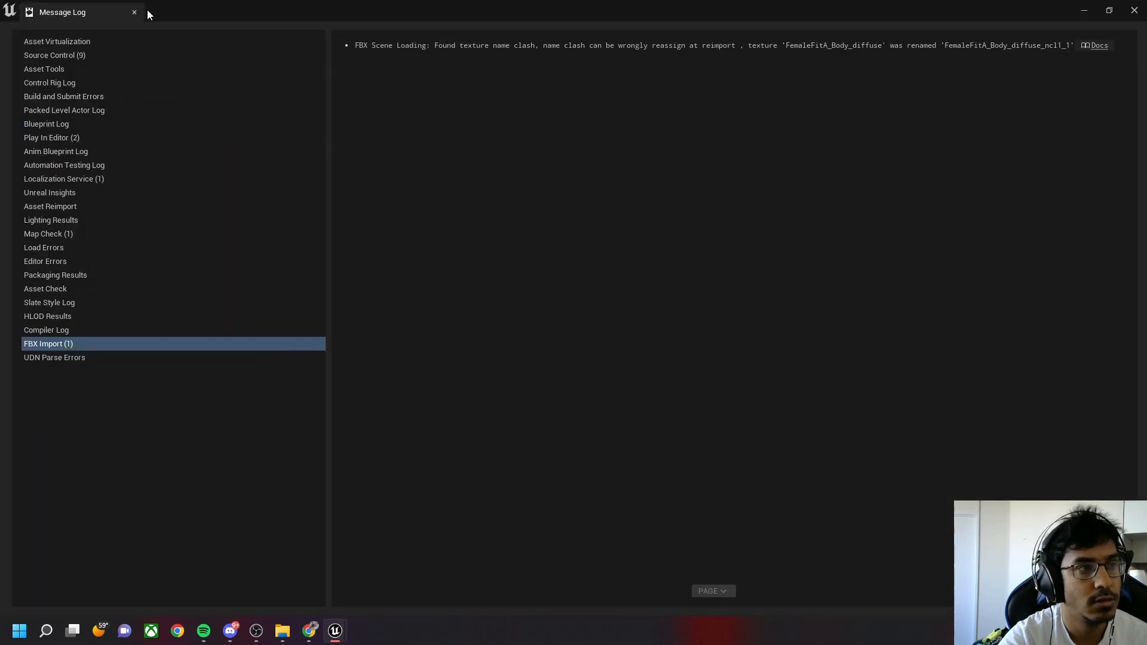
Close the message log and save the imported Breathing_Idle animation
click(135, 12)
click(396, 270)
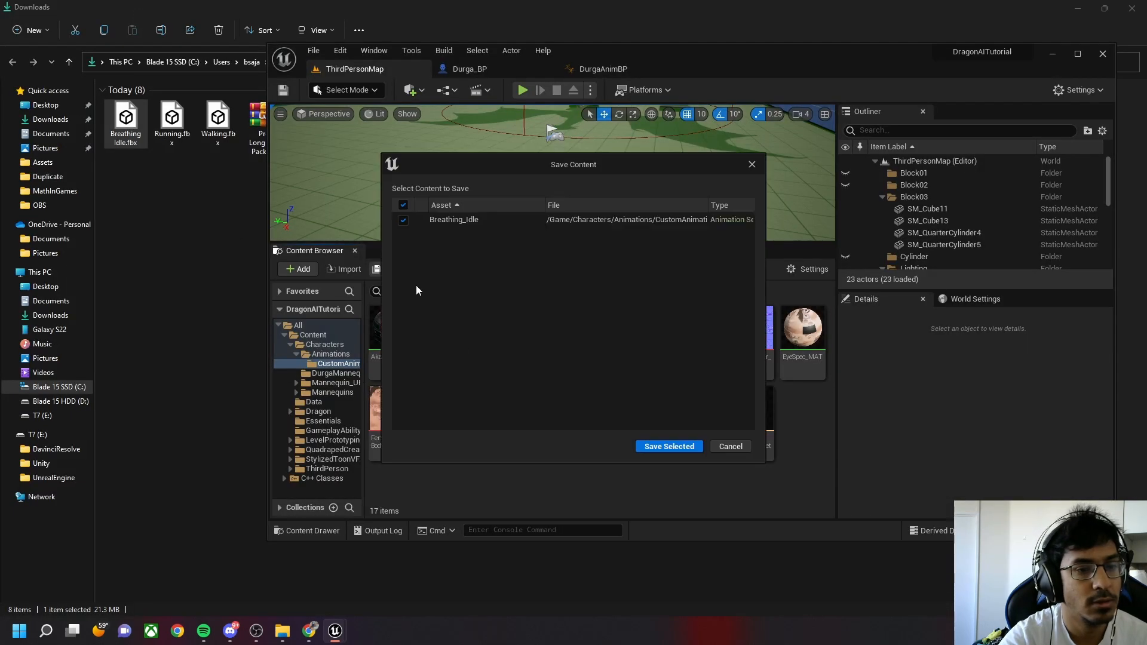
click(644, 446)
click(598, 421)
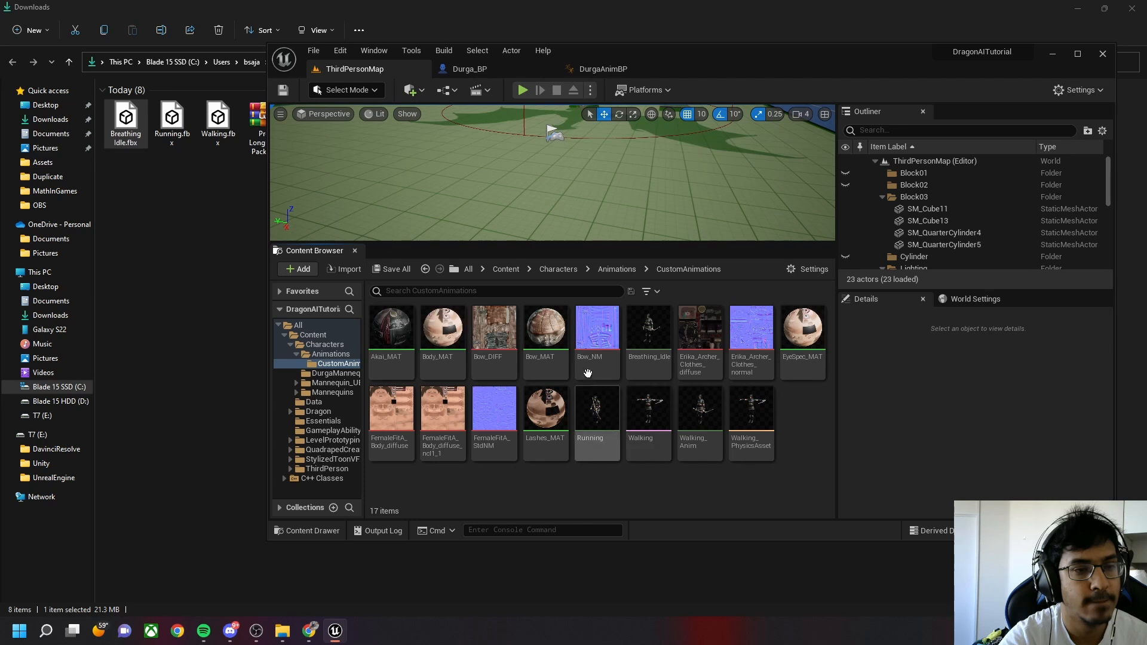
Open IdleWalk_BS from the Animations folder and delete its three samples that have no animation
click(611, 271)
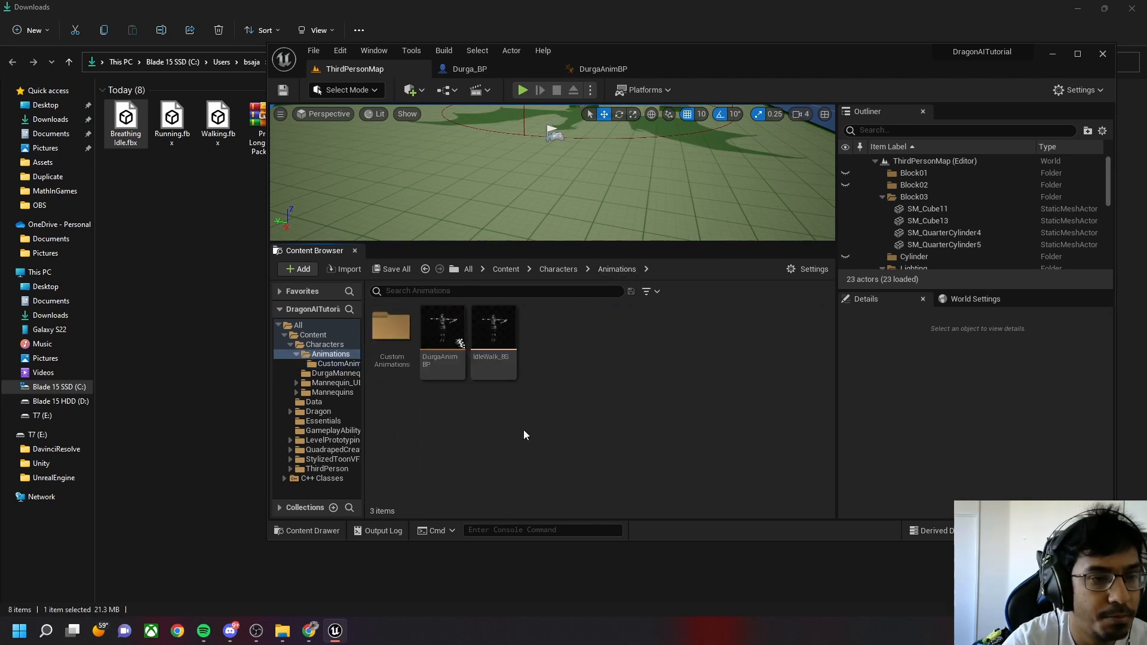
double_click(499, 340)
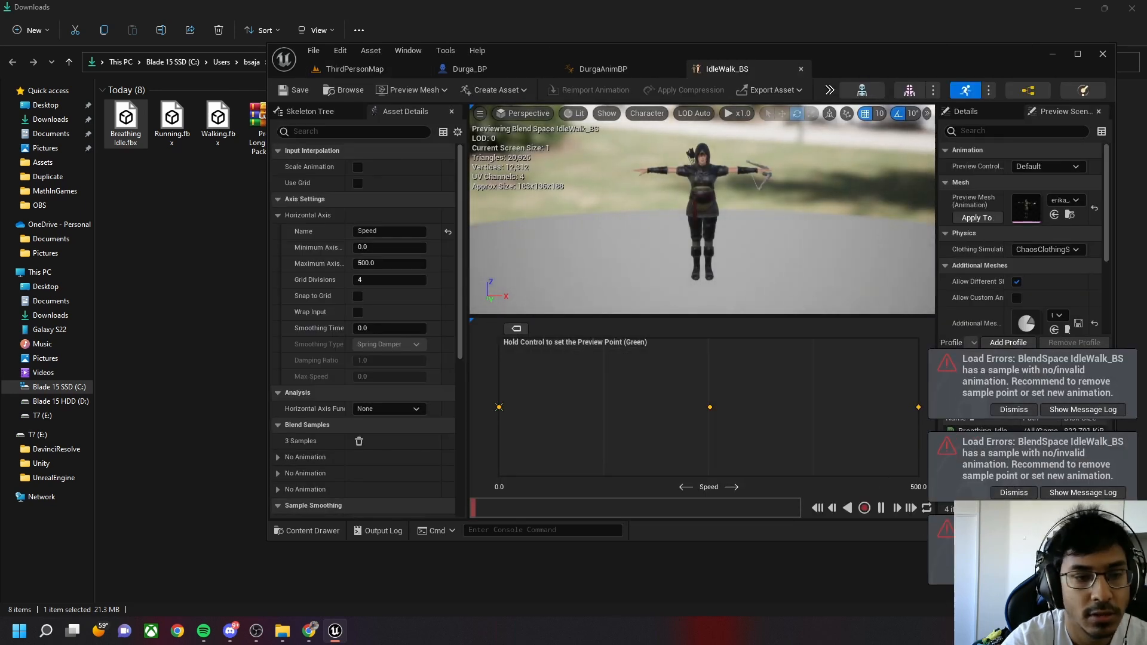
key(Delete)
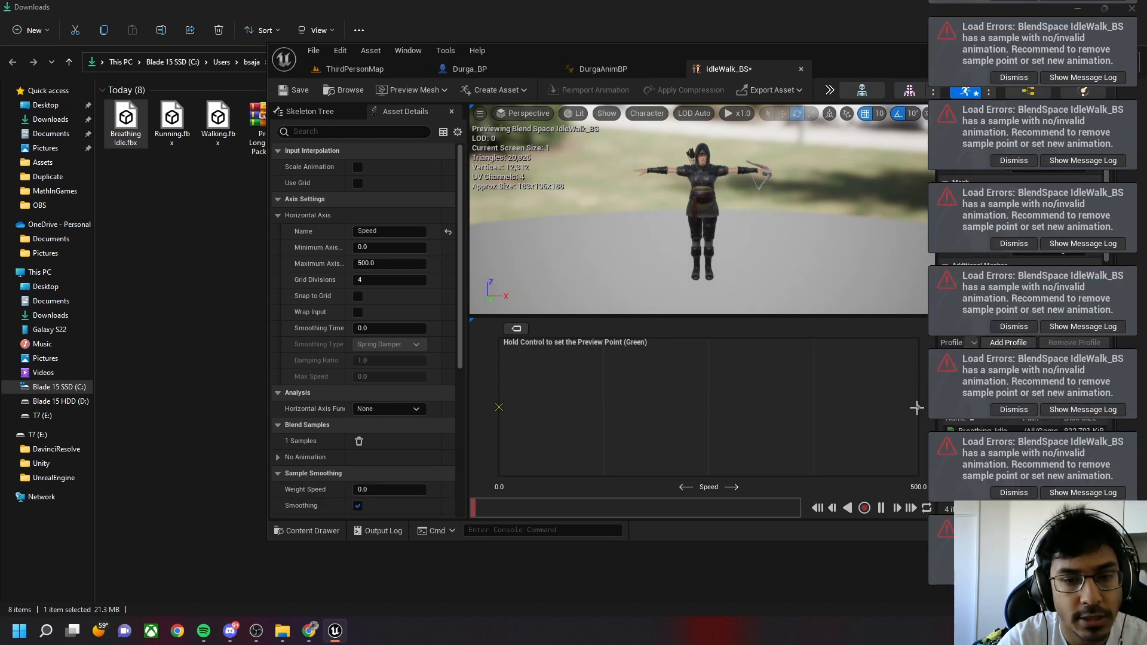
key(Delete)
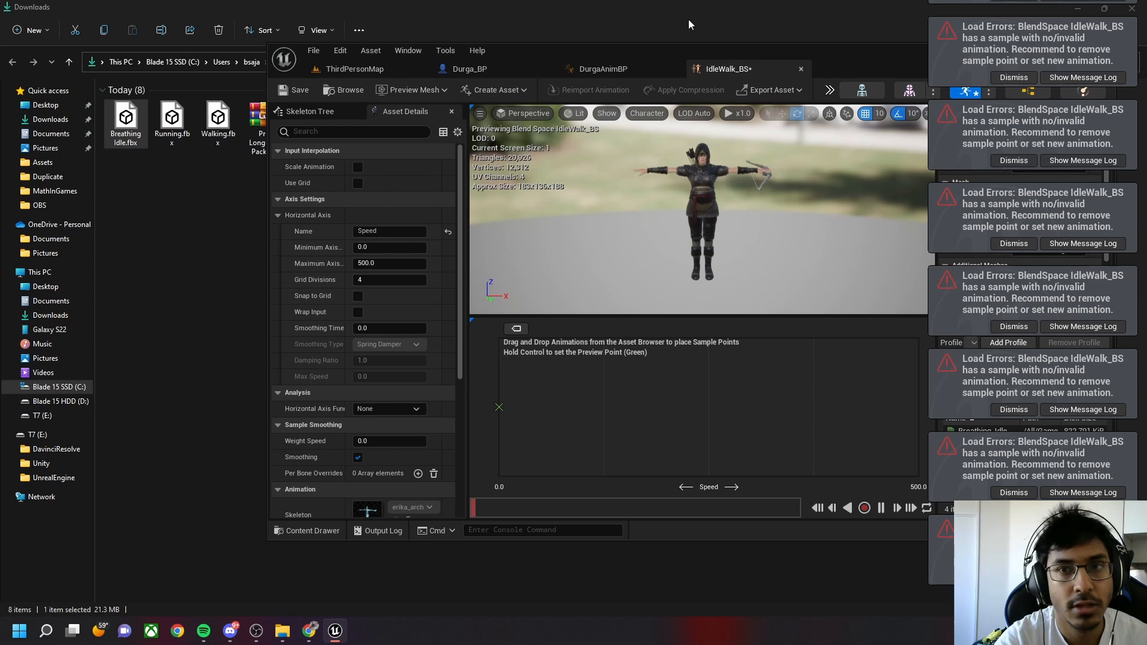
Maximize the editor window, then close, reopen and save the IdleWalk_BS blend space
double_click(576, 48)
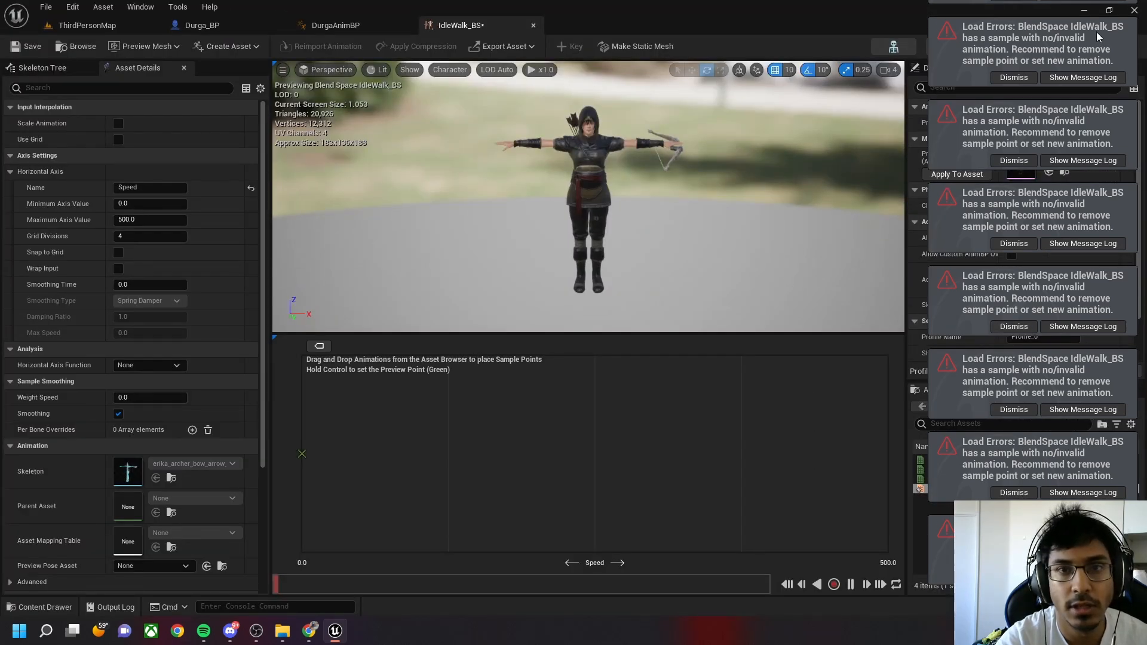
click(533, 27)
click(84, 26)
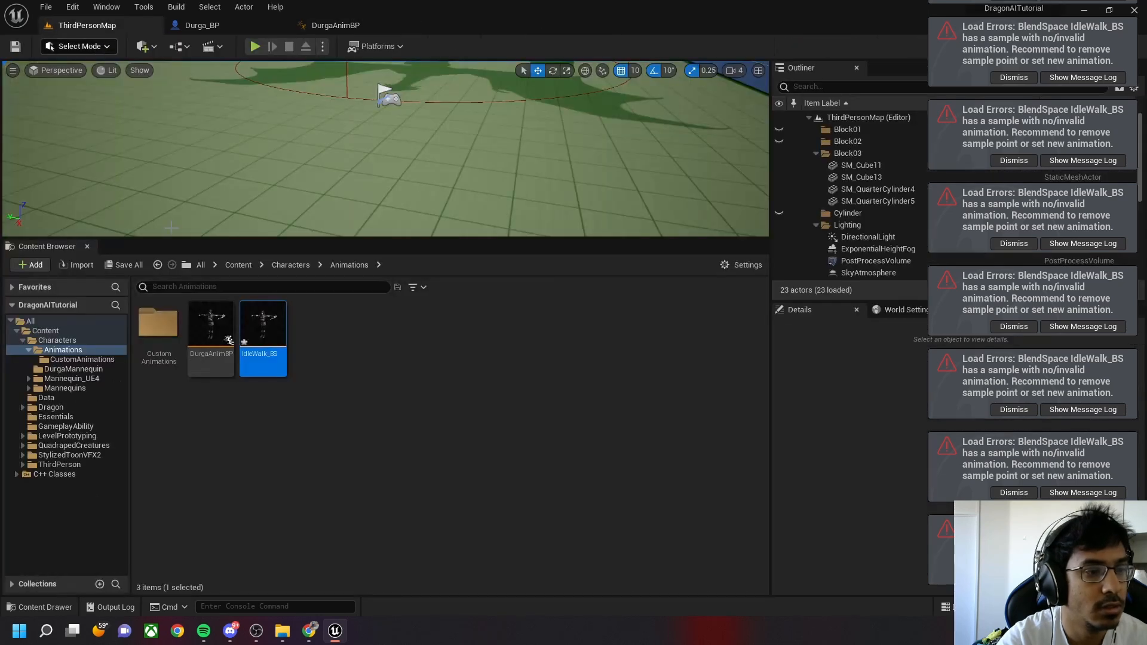
double_click(267, 339)
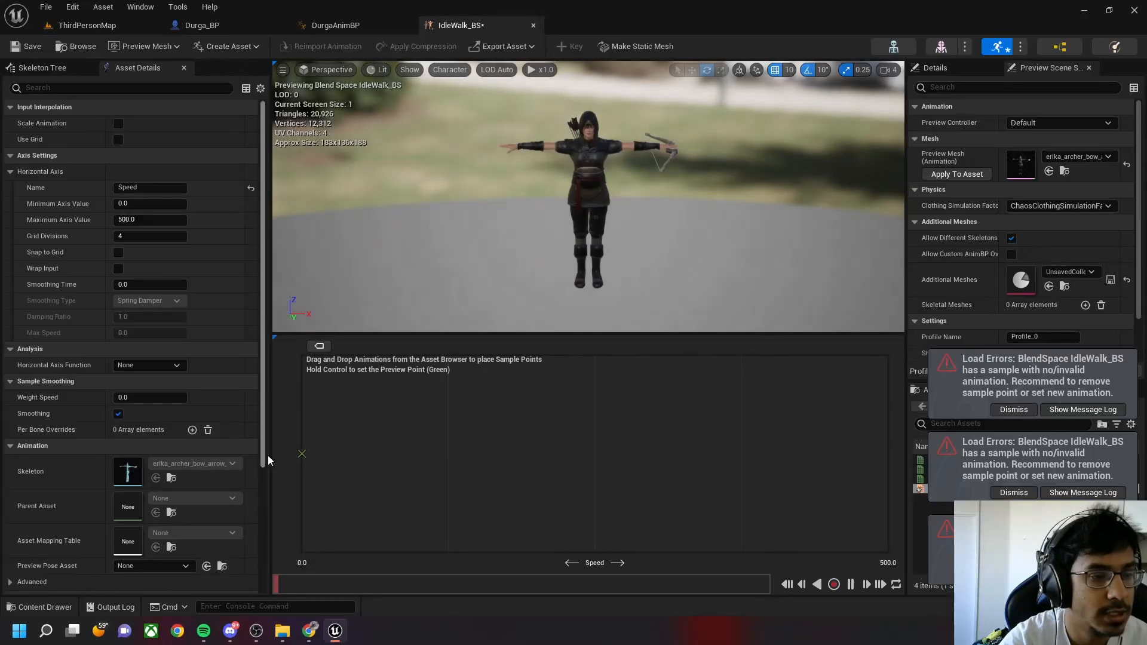
click(33, 48)
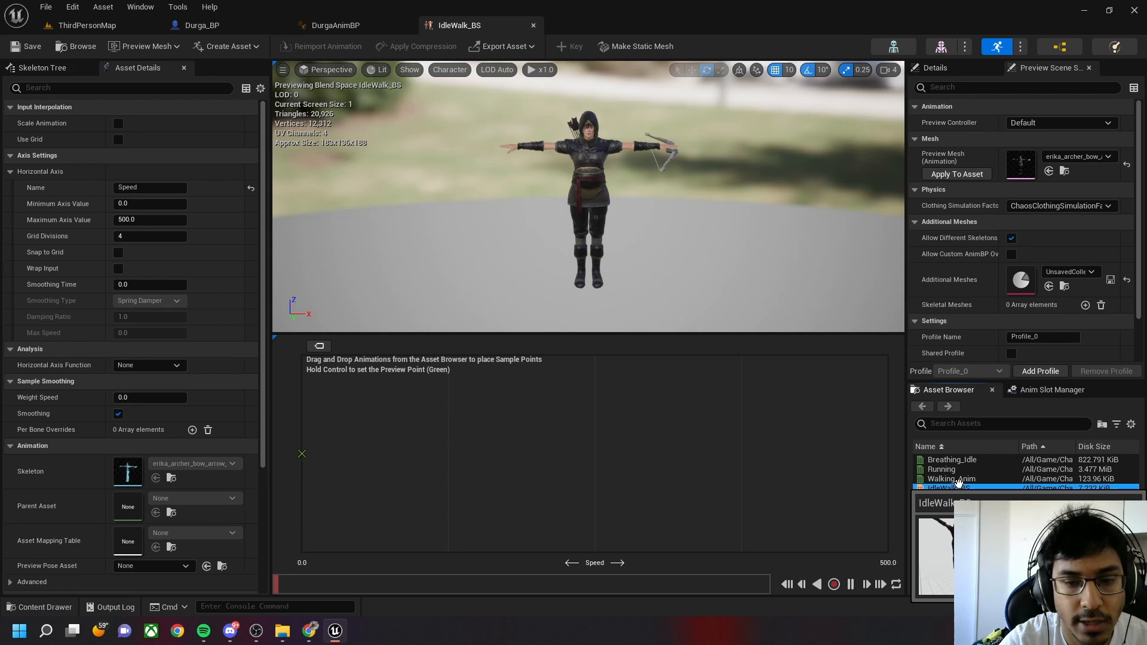
Place Walking_Anim samples at Speed about 250 and about 497, and a Breathing_Idle sample at Speed 0
drag(958, 482, 592, 453)
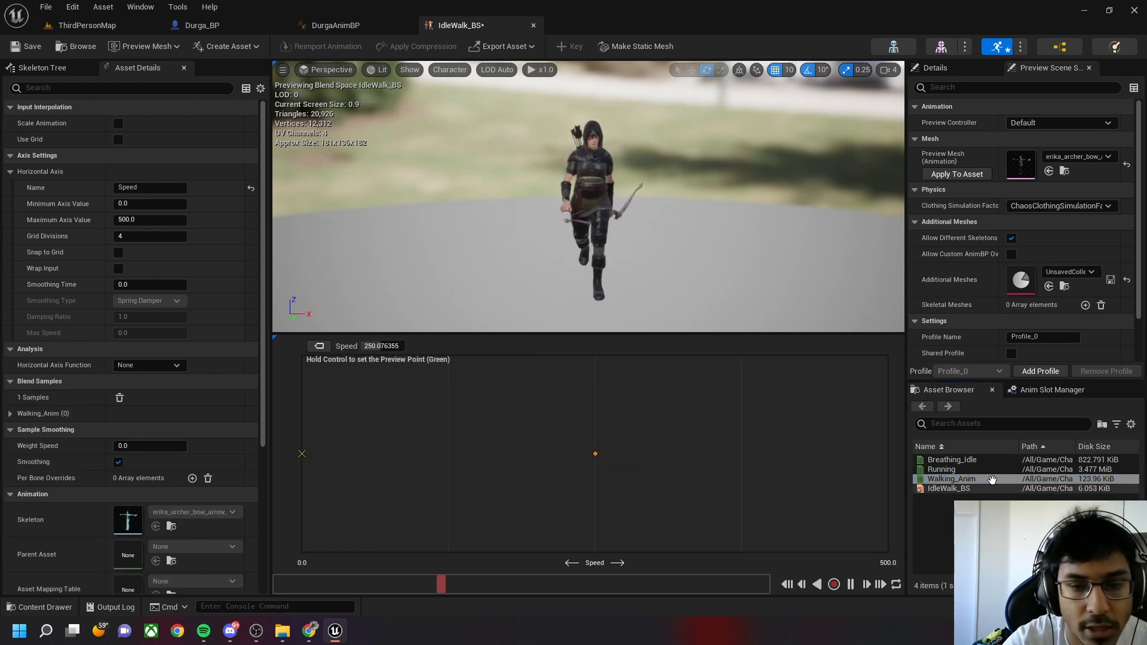
drag(992, 480, 885, 451)
drag(961, 460, 302, 454)
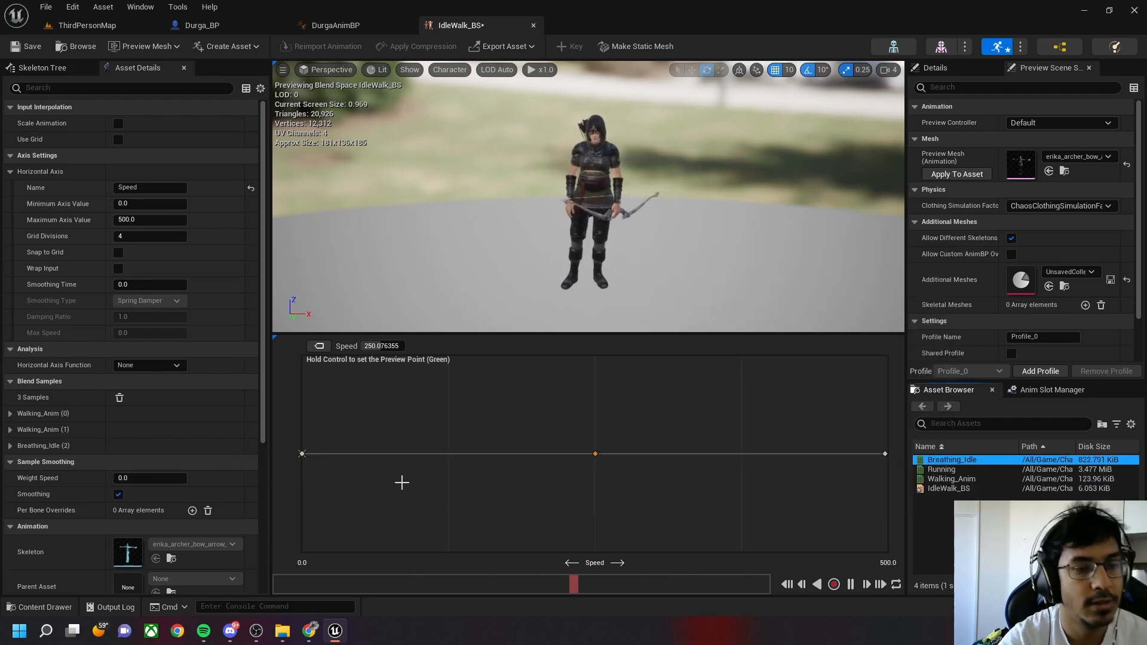
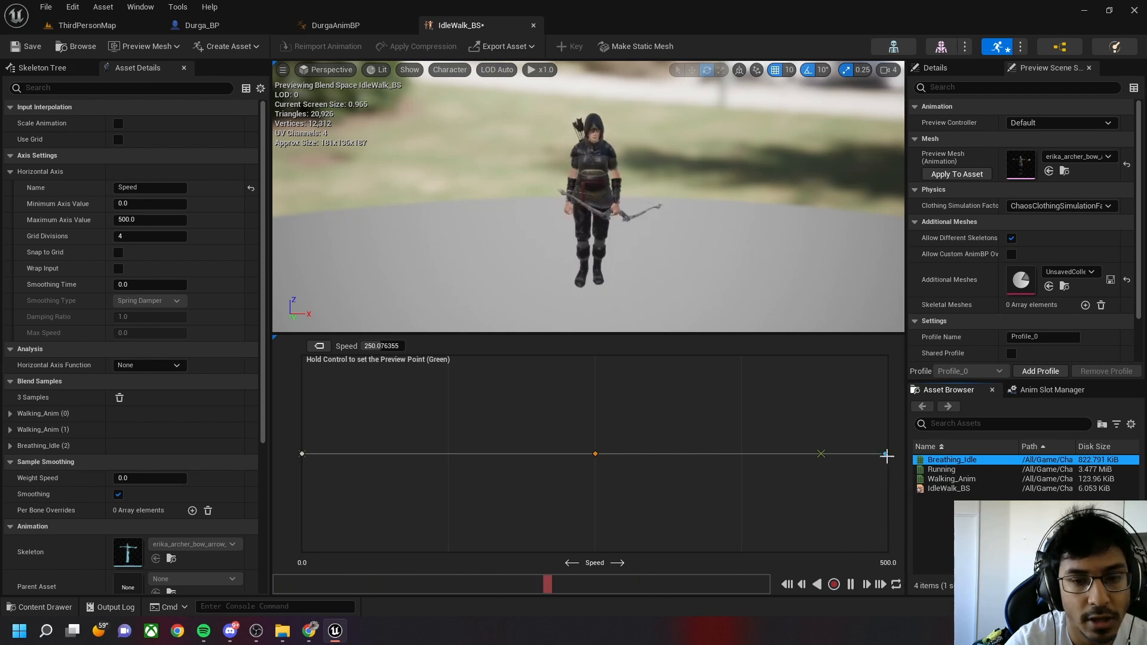
Replace the Walking_Anim sample near the high-speed end with a Running sample at Speed 500, and save the blend space
mouse_move(886, 457)
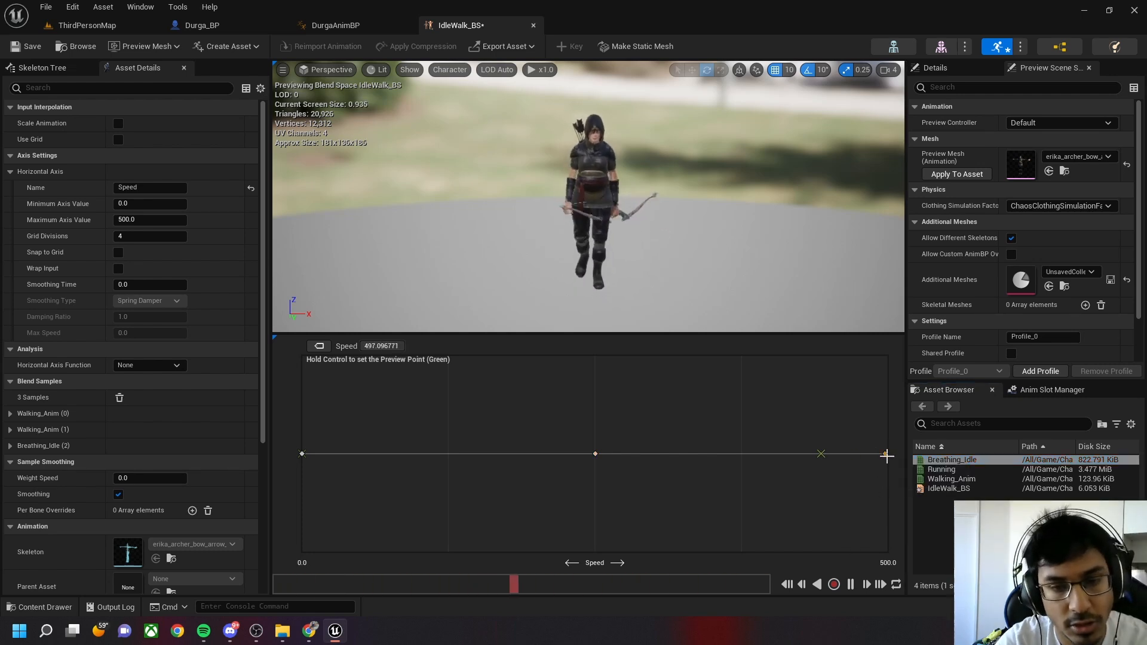
click(887, 457)
key(Delete)
drag(949, 470, 888, 454)
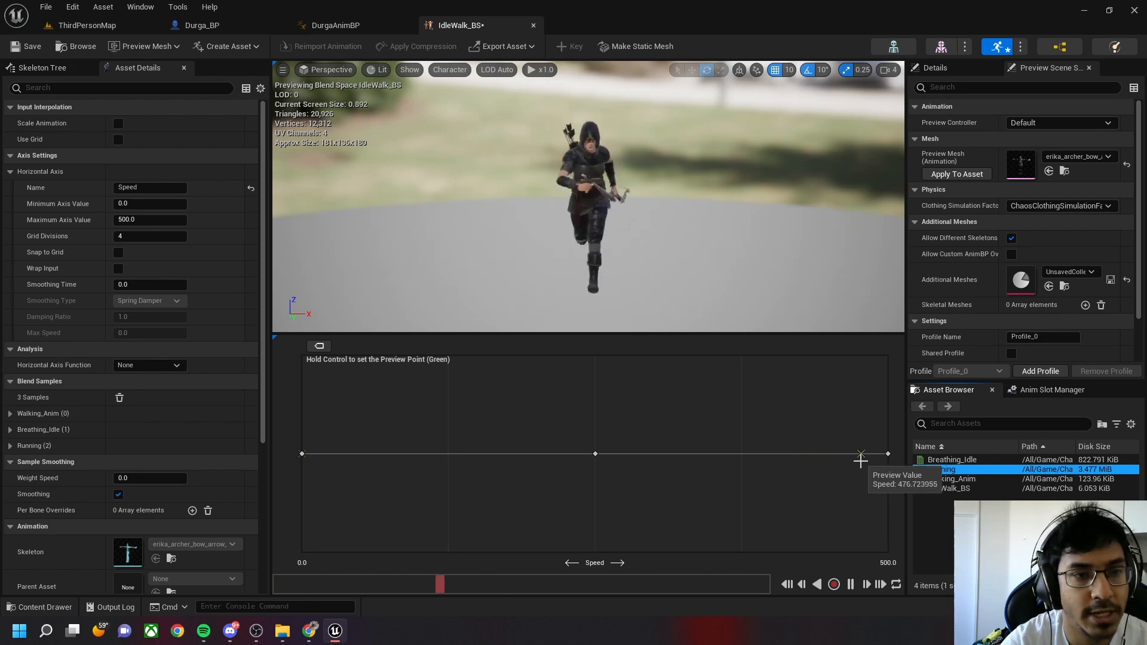
click(27, 46)
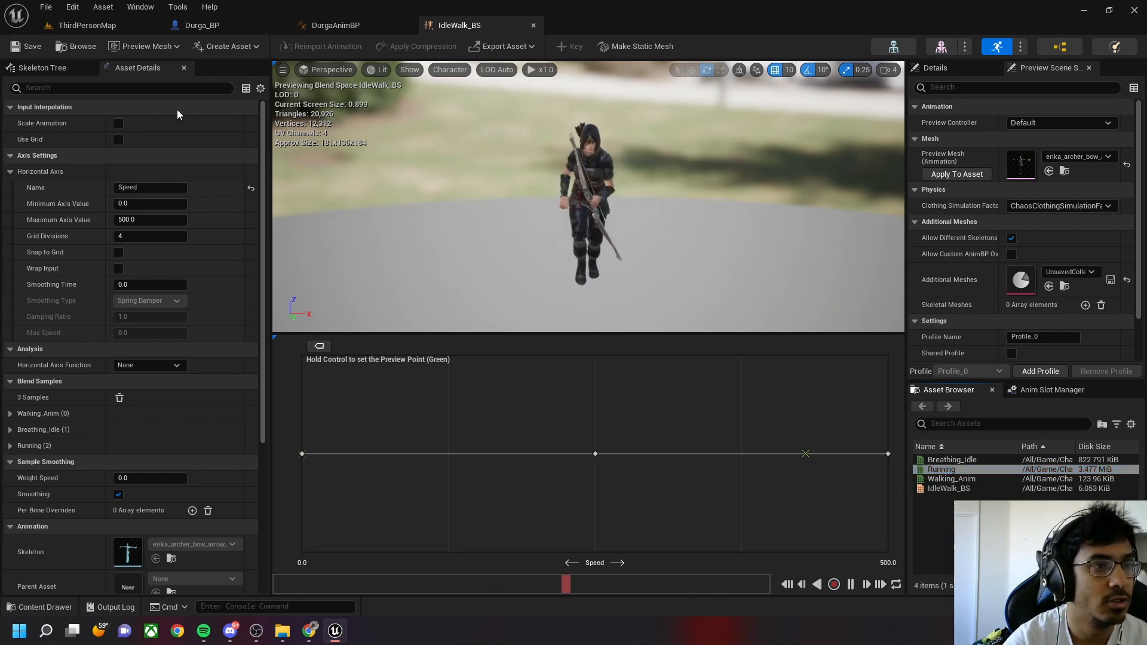
Add IdleWalk_BS to the Idle/Walk state graph in DurgaAnimBP and connect it to the Output Animation Pose
click(342, 30)
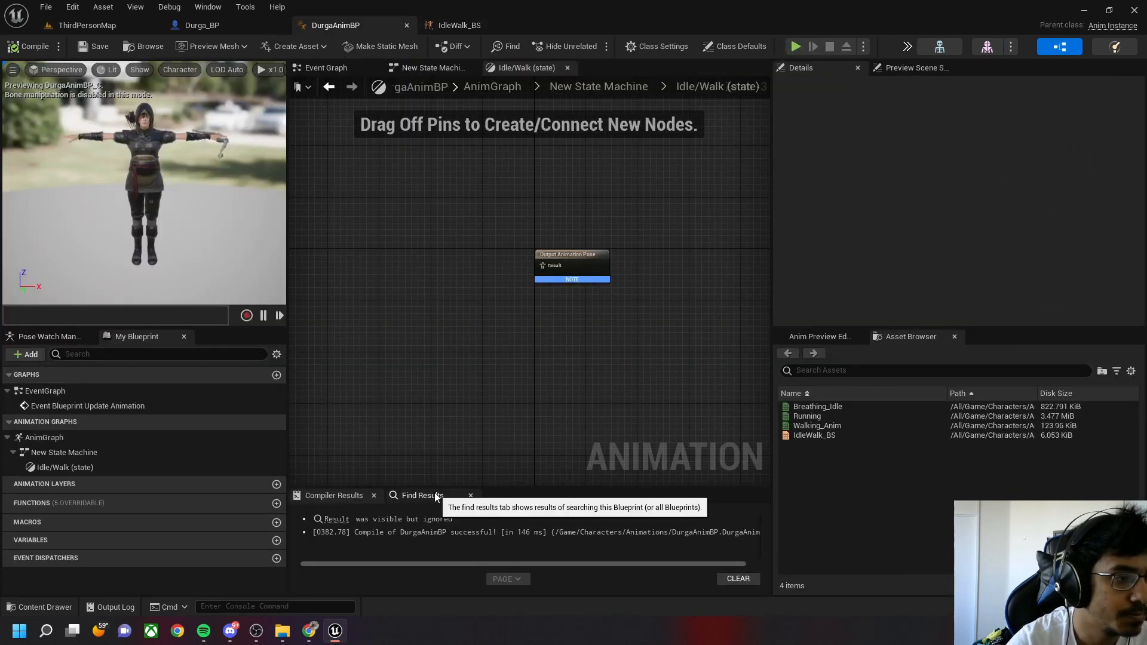
right_drag(396, 331, 519, 378)
drag(814, 436, 598, 301)
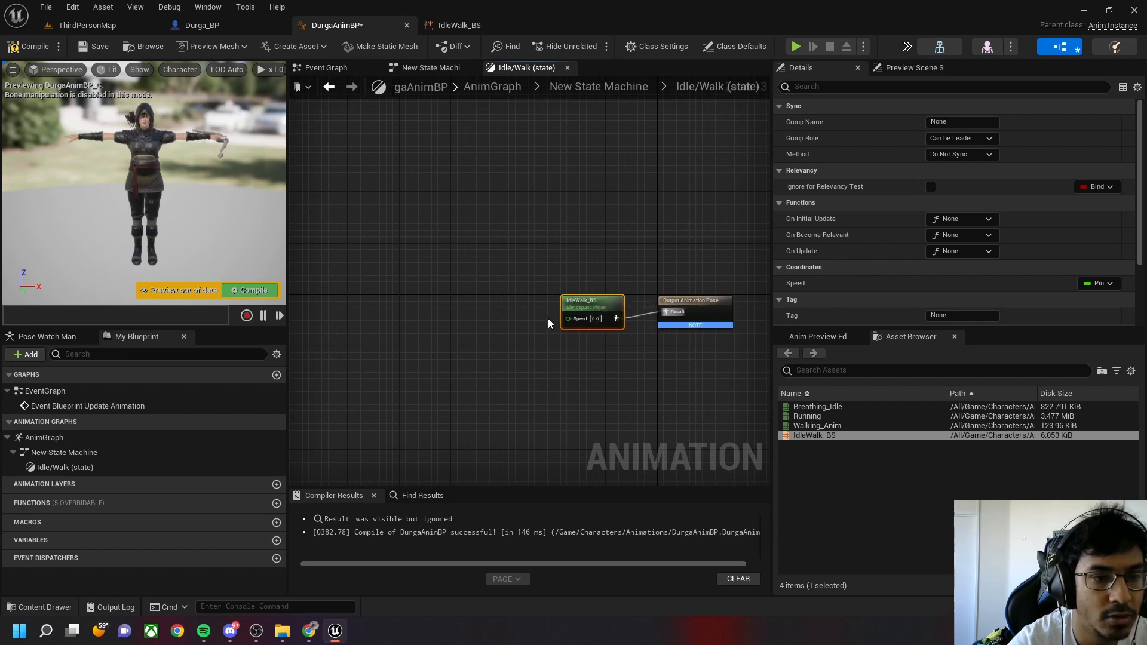
Create a variable named Speed in DurgaAnimBP and set its type to Float
click(276, 541)
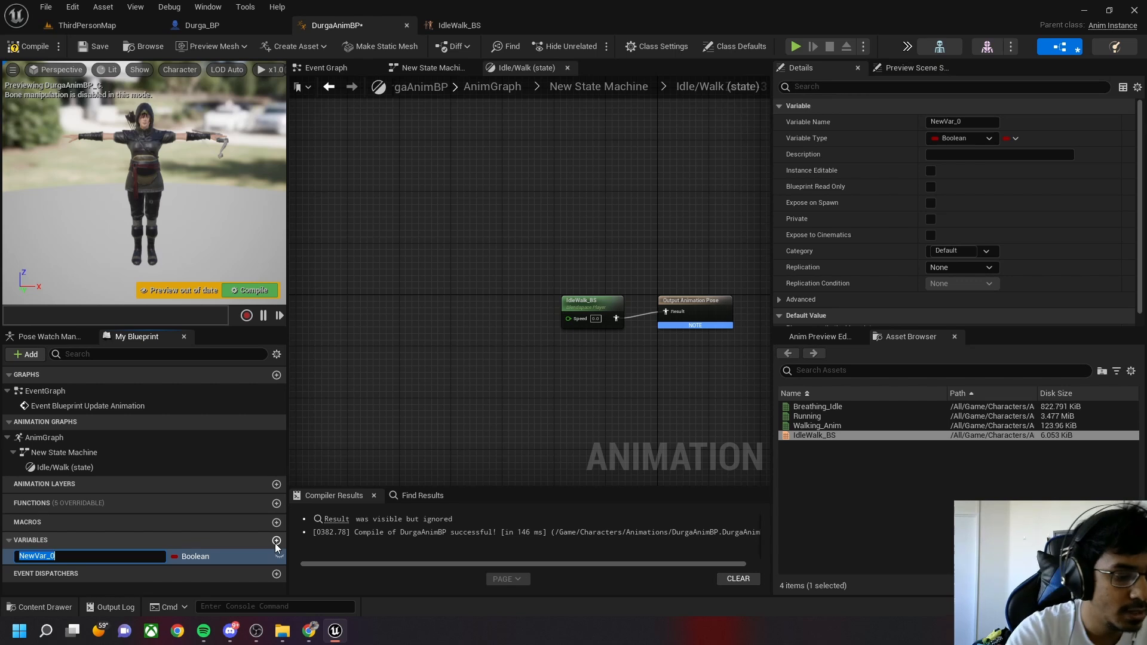
text(Speed)
key(Return)
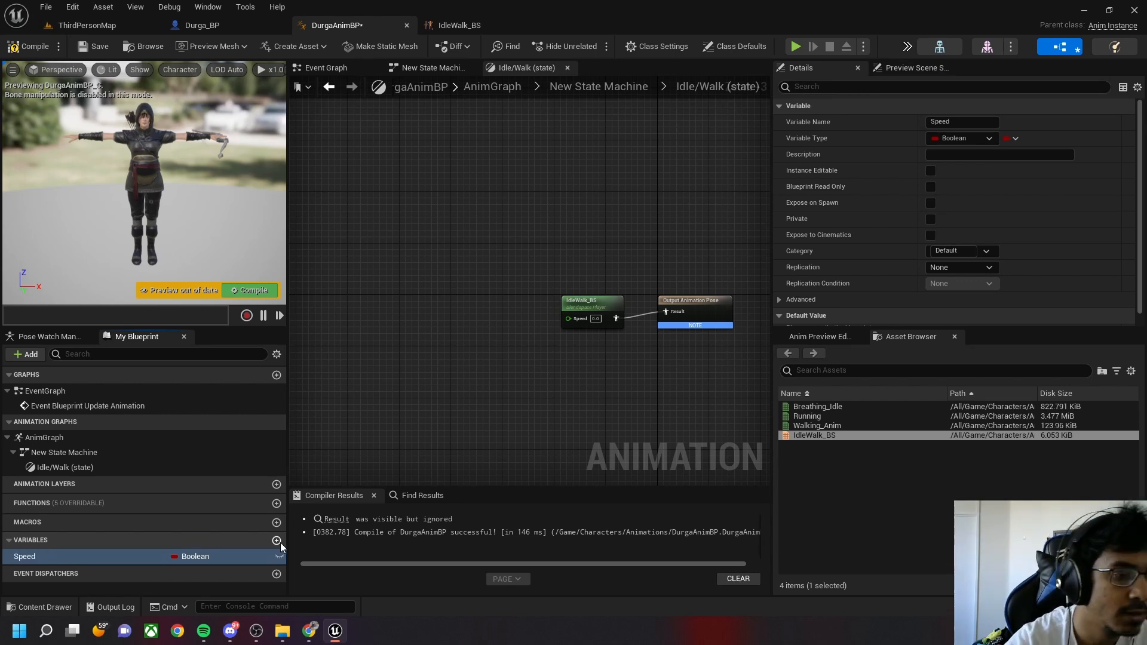
click(223, 557)
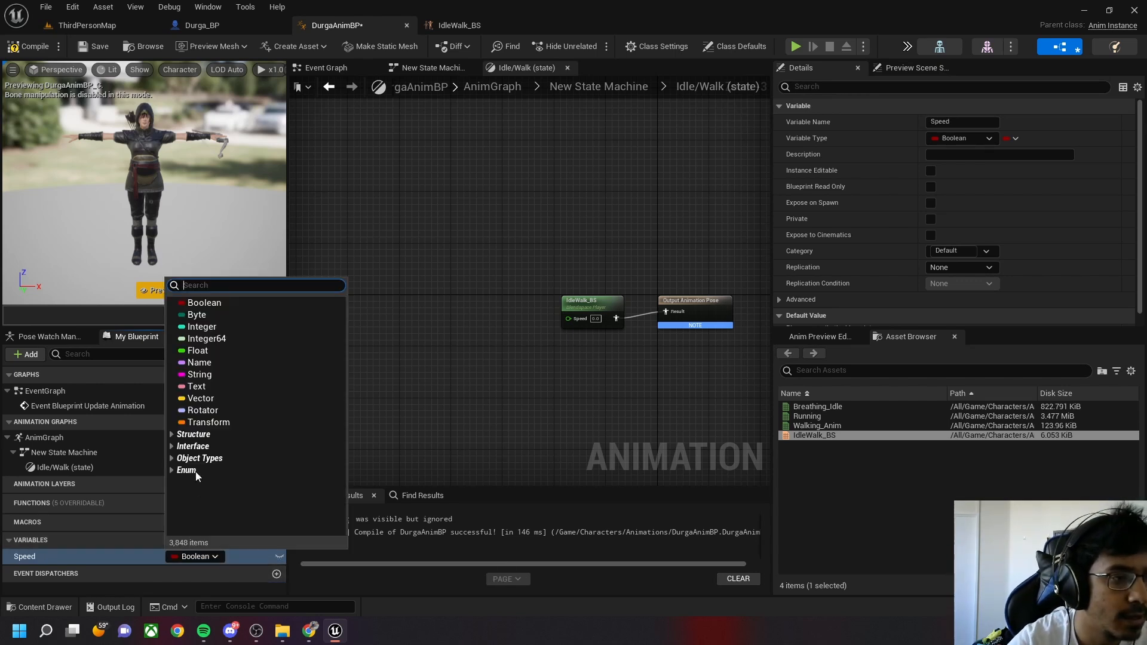
click(195, 353)
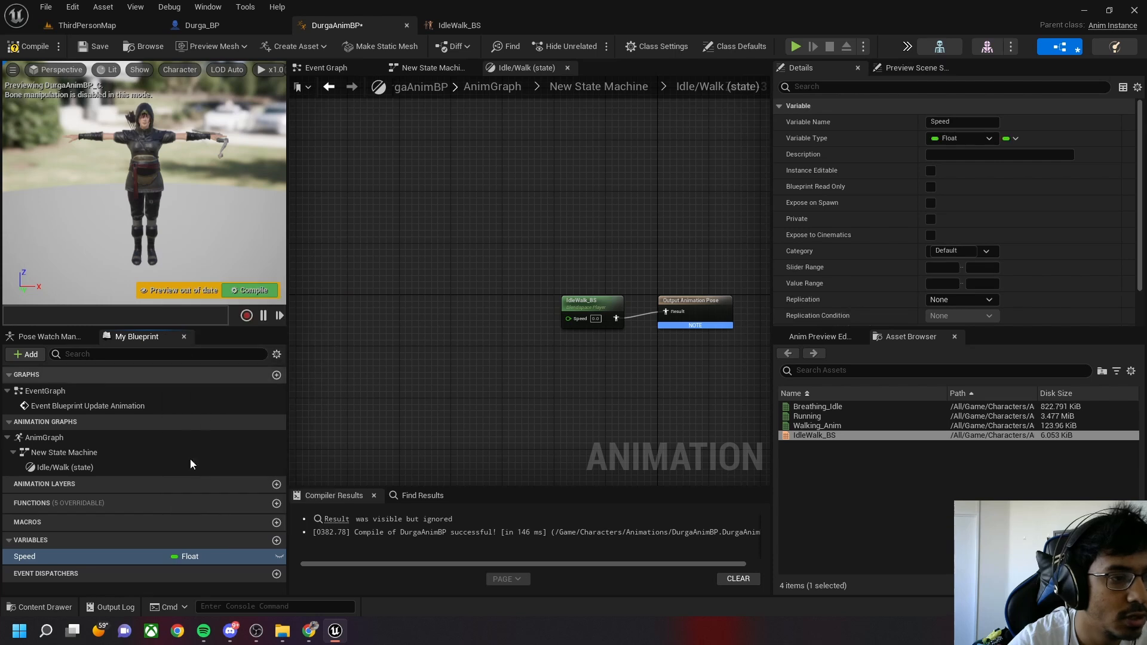
Connect the Speed variable to the Speed input of the IdleWalk_BS node, then compile and save DurgaAnimBP
drag(54, 557, 566, 330)
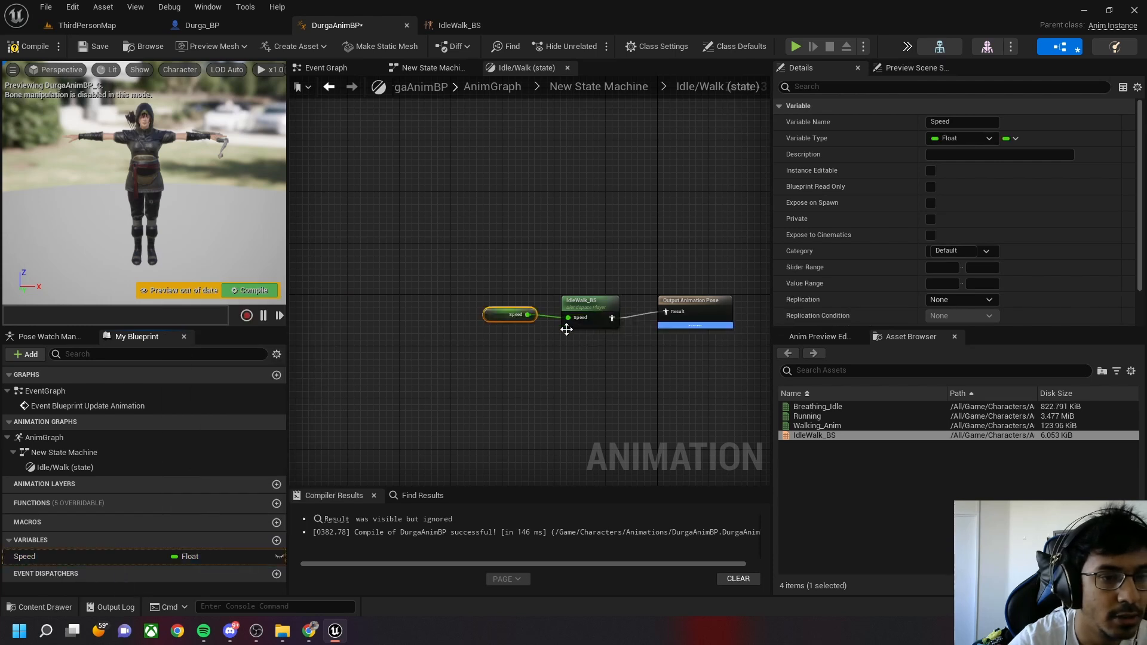
click(35, 47)
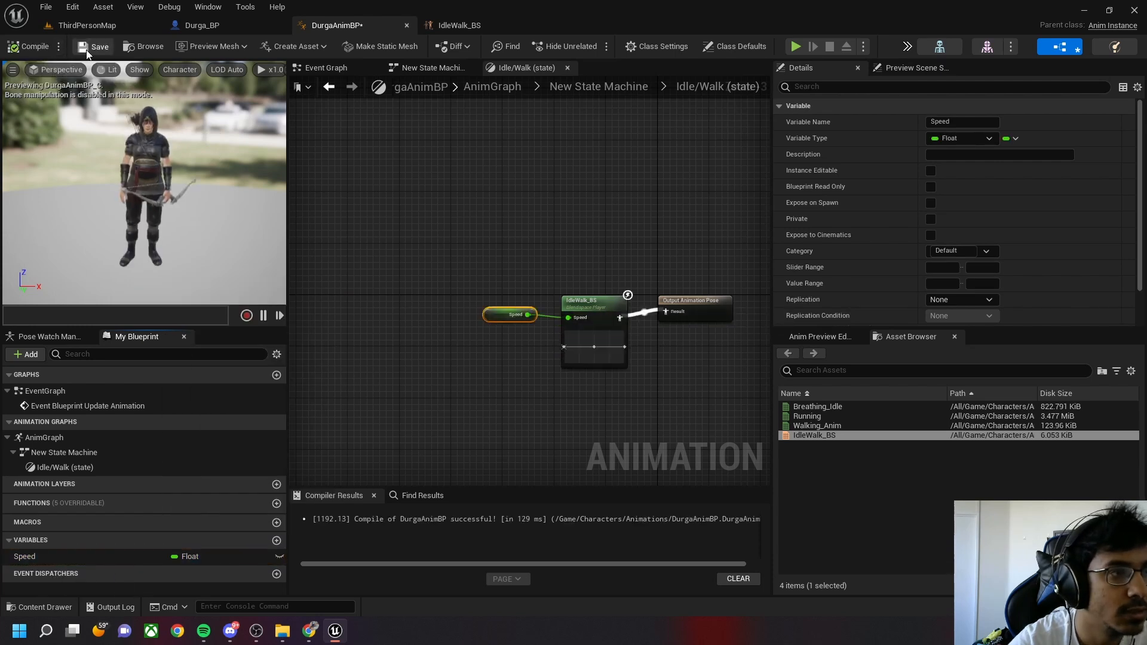
click(93, 48)
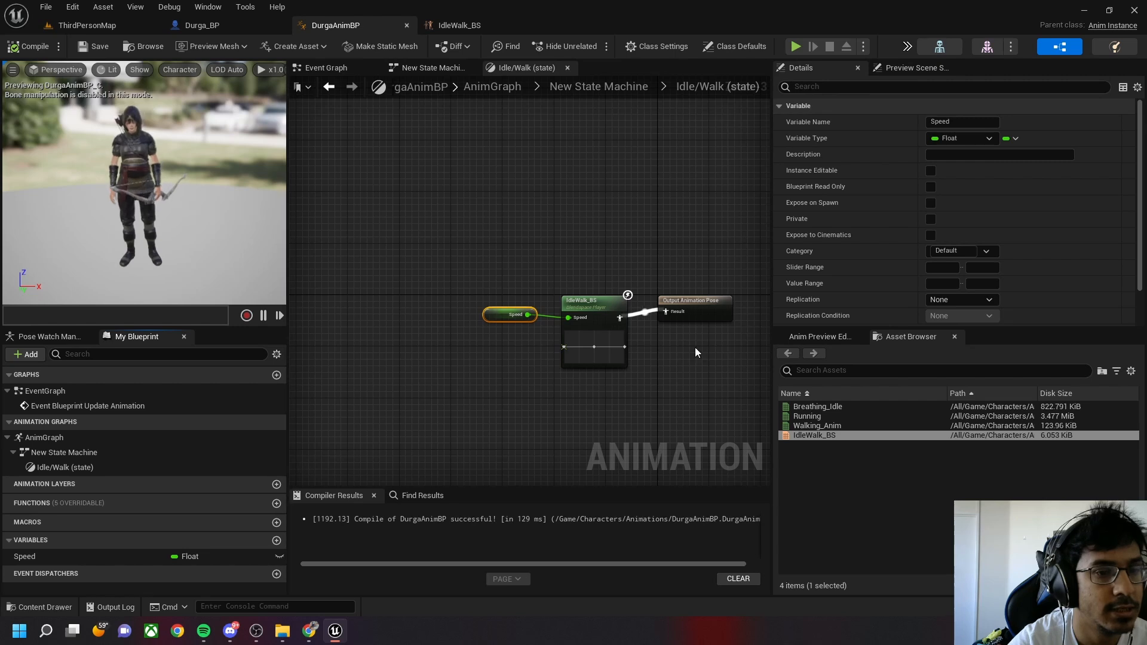
Enlarge the ThirdPersonMap viewport, play the level to check which character is used, and stop playing
click(150, 47)
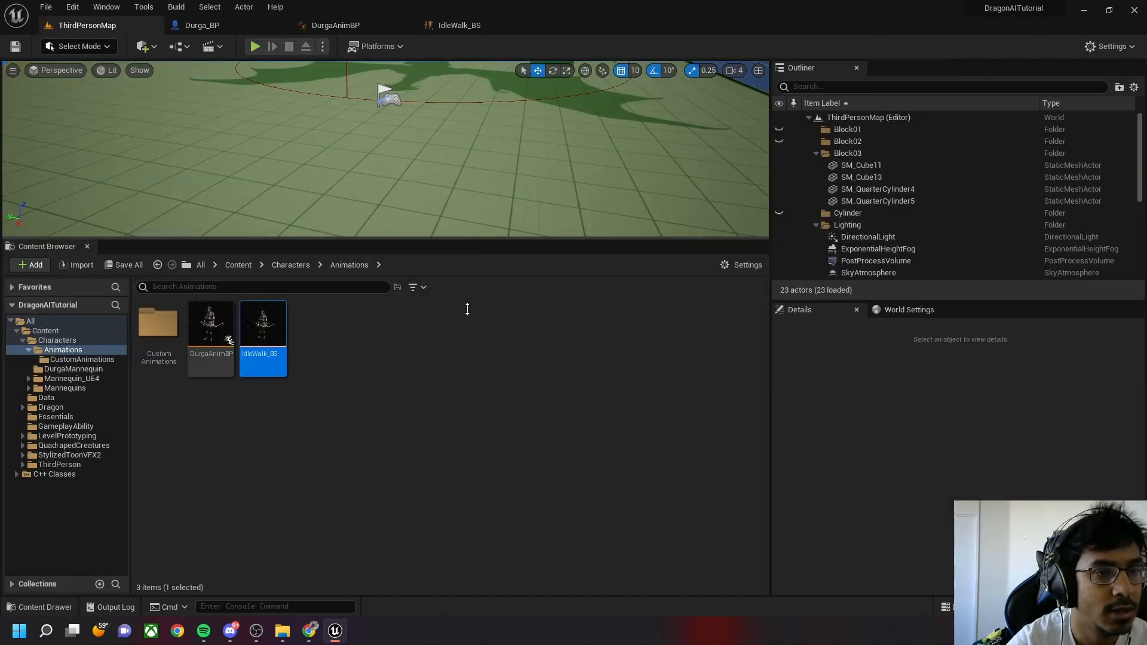
drag(467, 309, 470, 418)
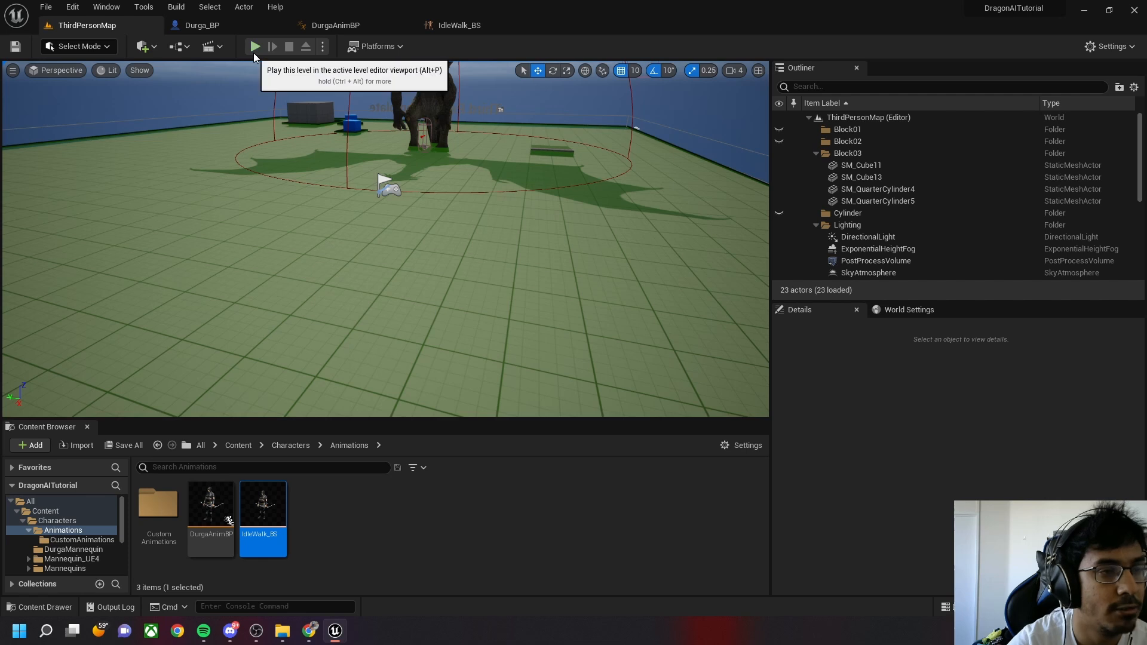
click(253, 52)
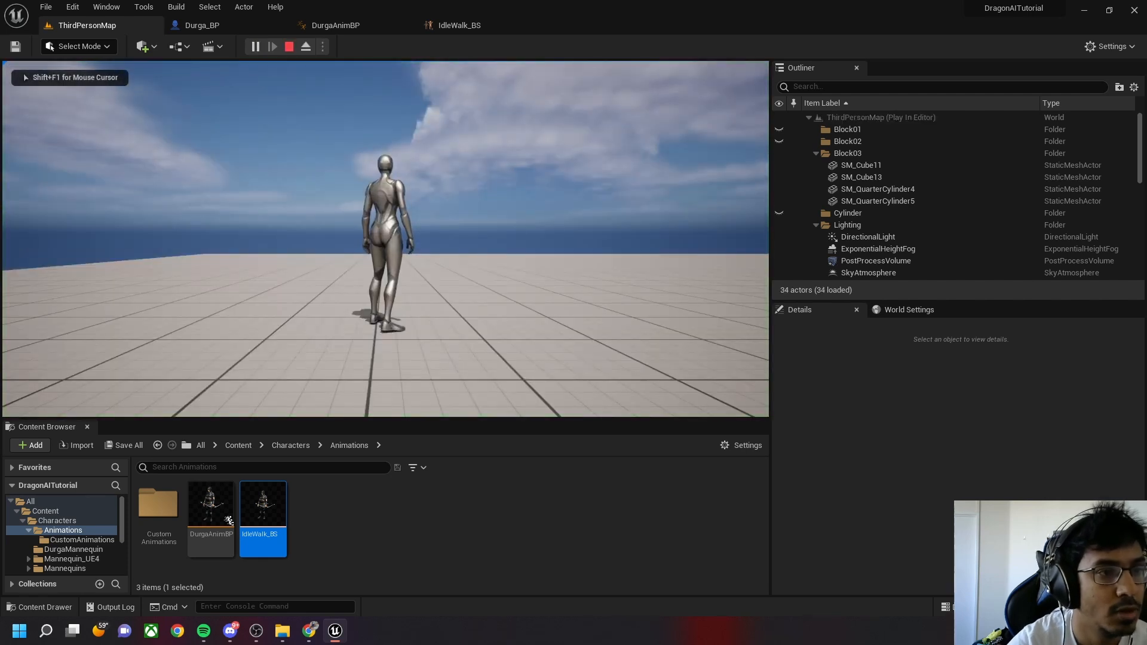
key(Escape)
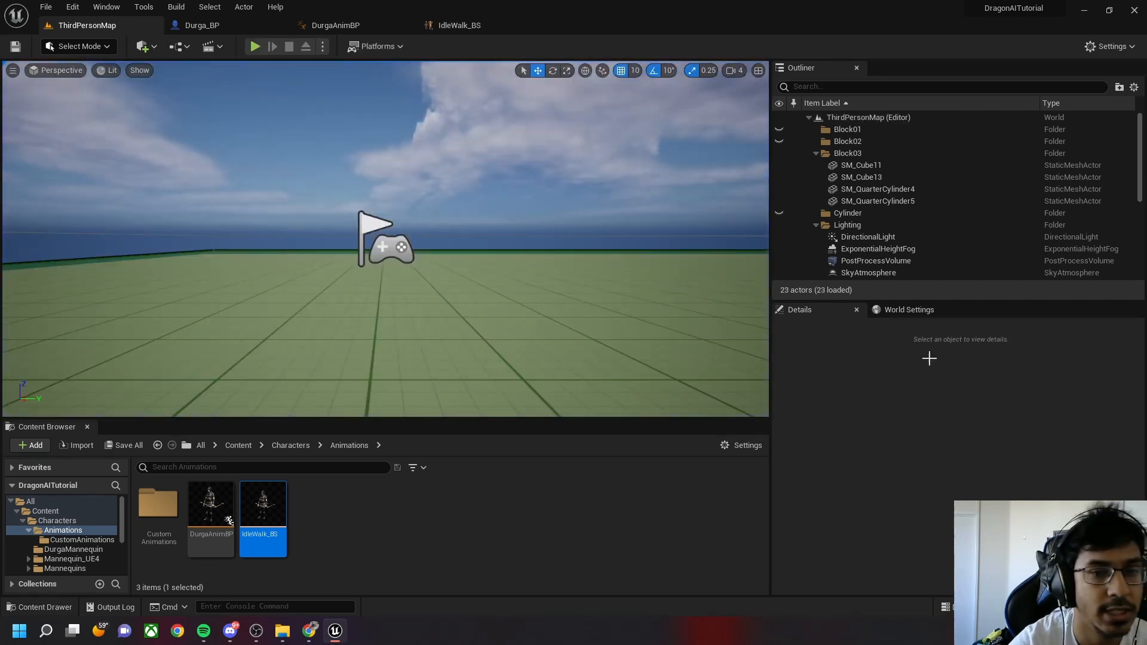
Examine the level's GameMode Override and Selected GameMode classes in World Settings, and locate the default pawn class asset in the Content Browser
click(901, 314)
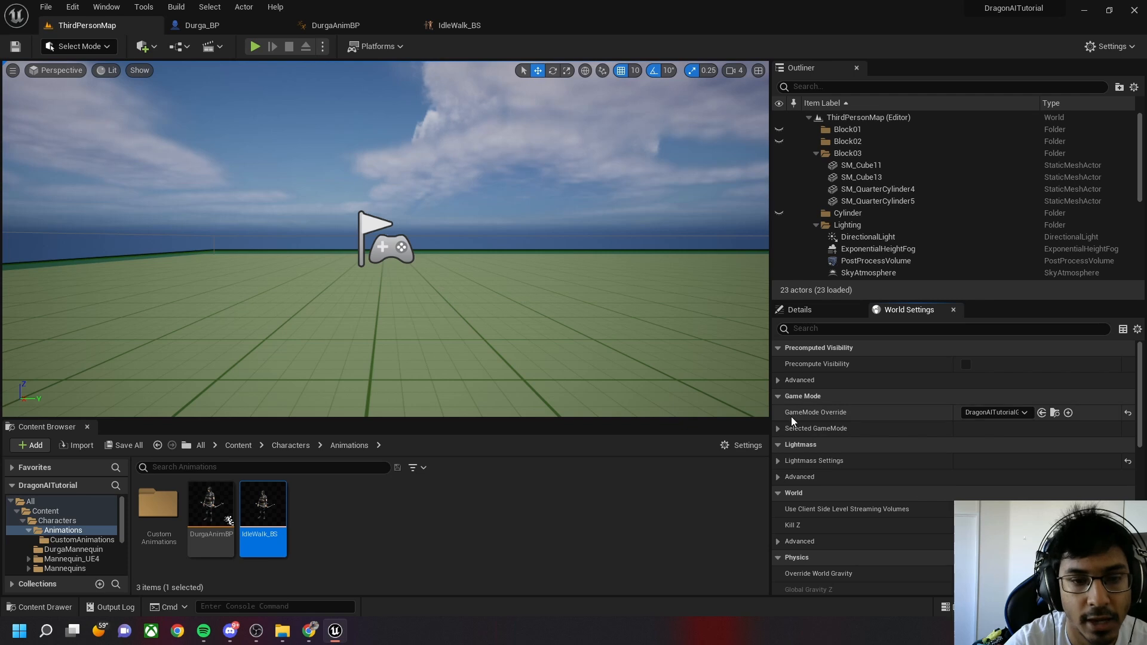
click(779, 381)
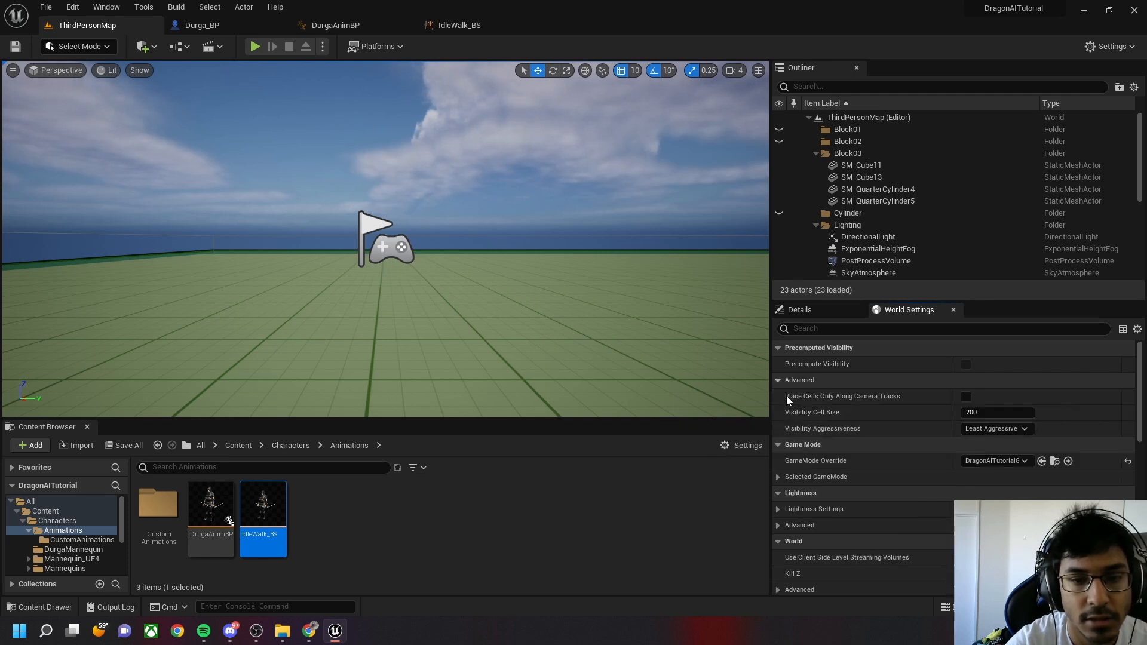
click(786, 478)
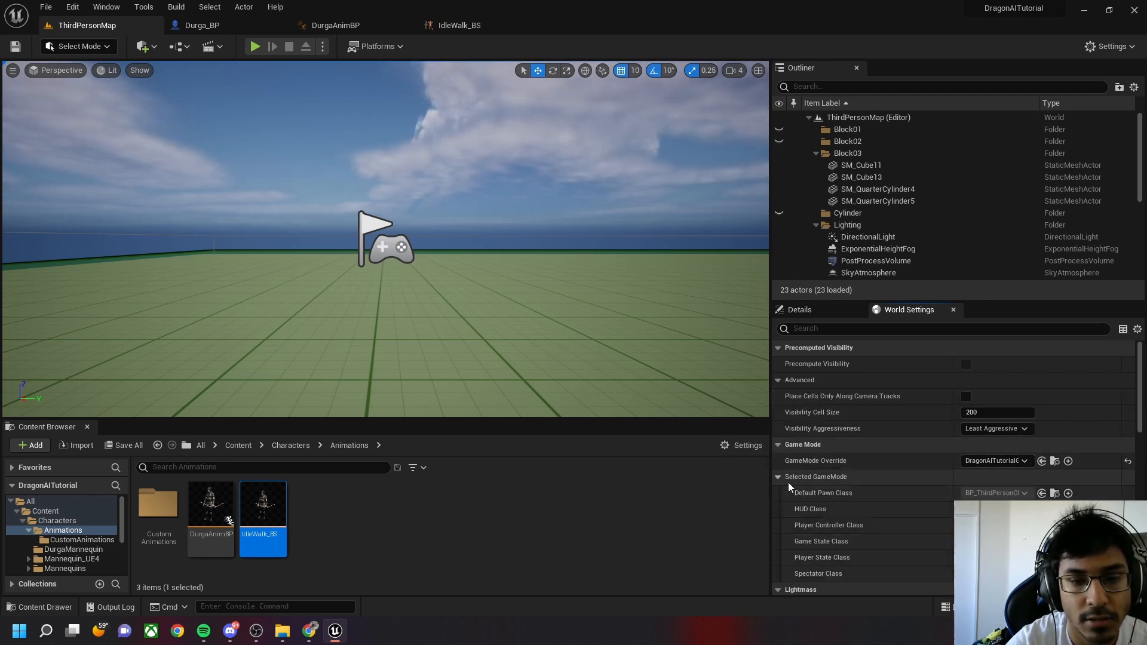
scroll(1040, 526, down, 1)
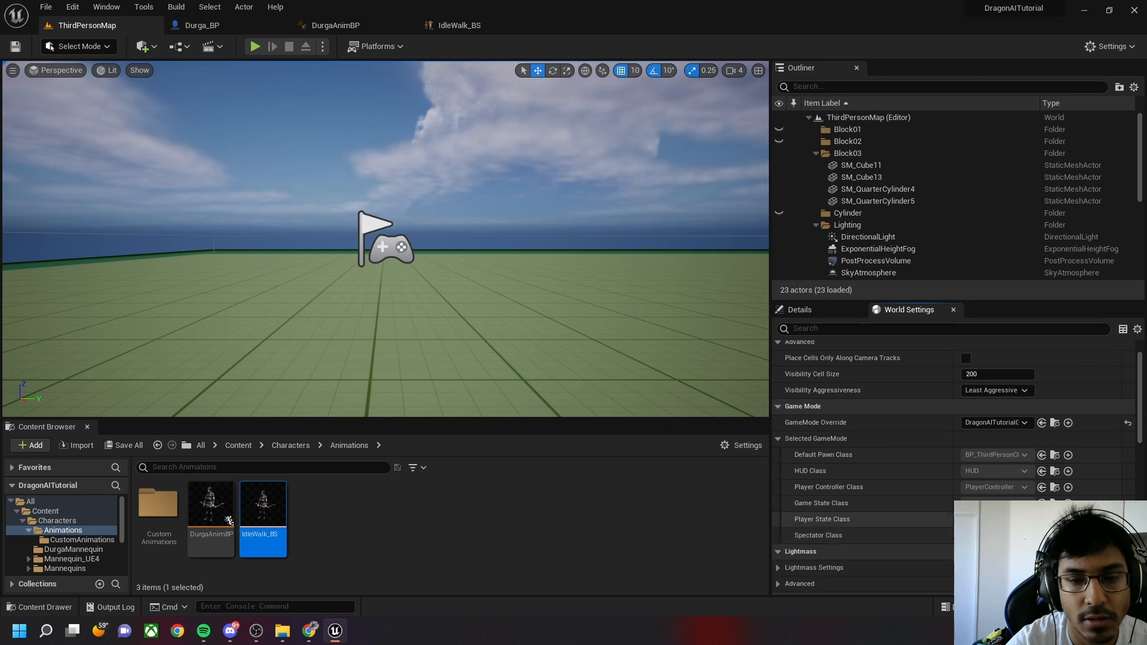
click(1056, 456)
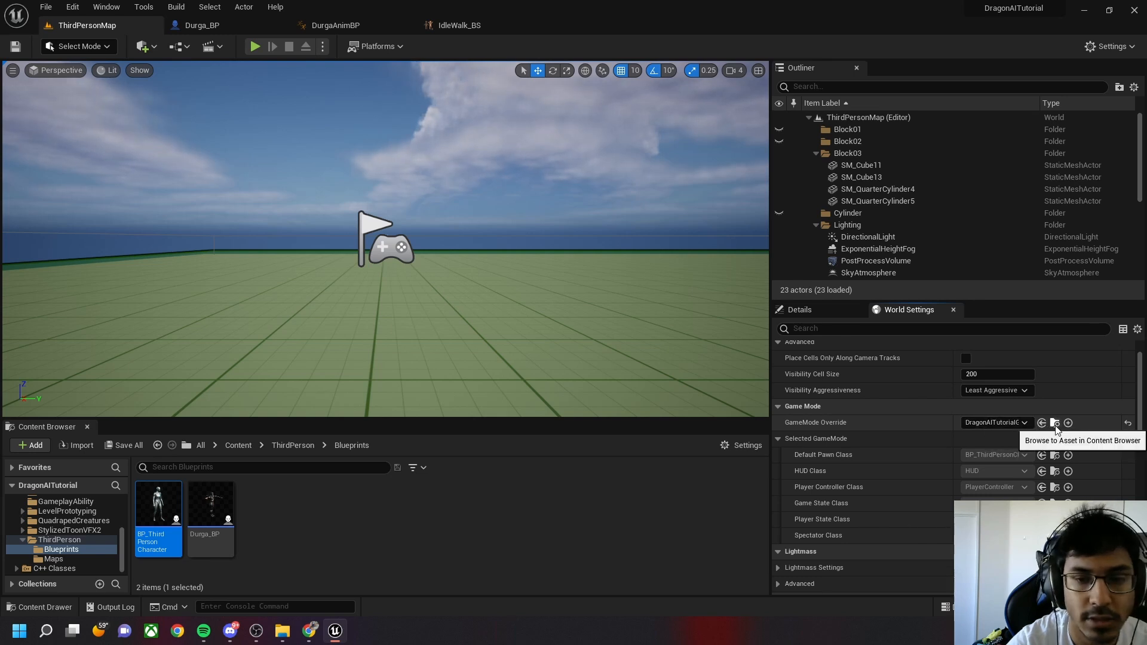
click(997, 424)
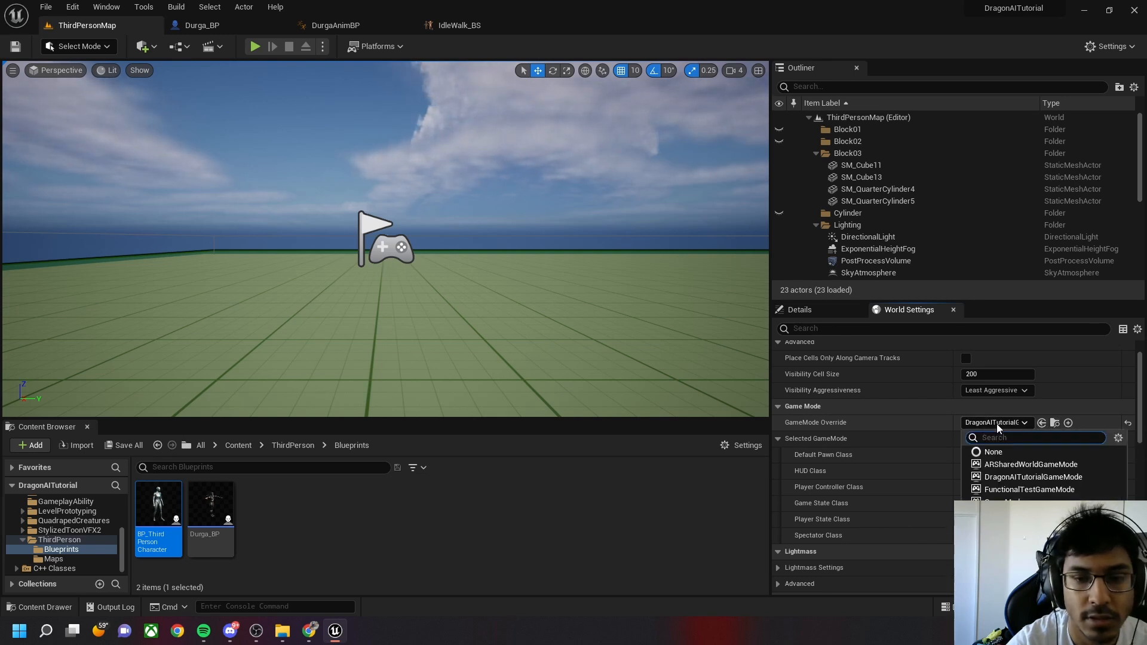
click(997, 424)
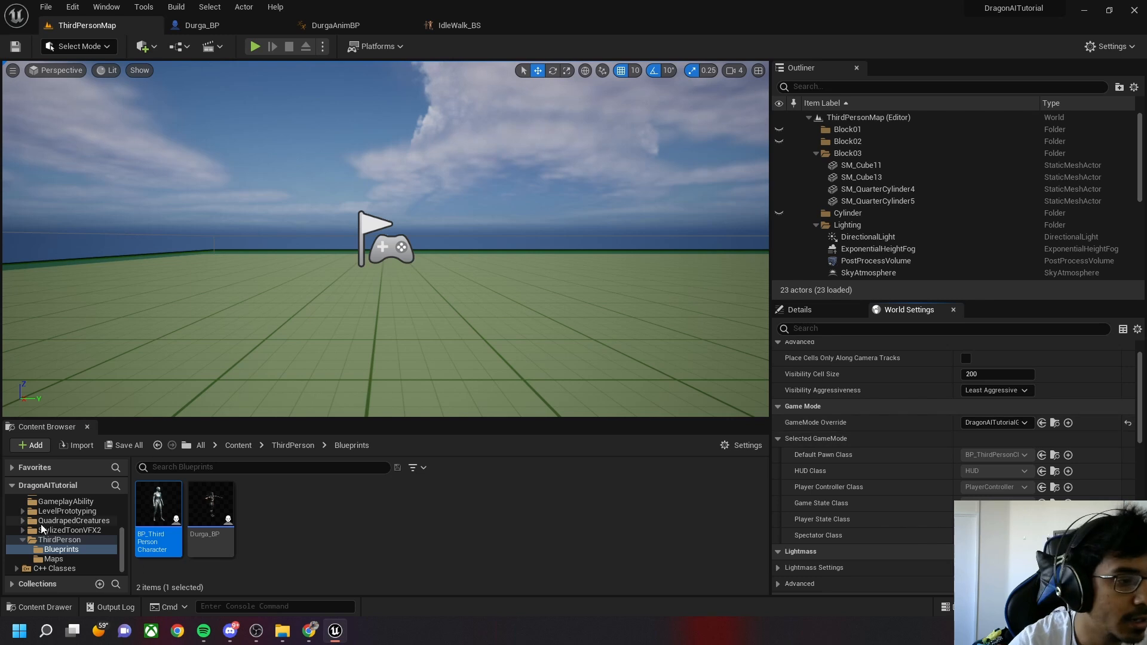
Create a folder named GameModes in the project's Content folder and open it
scroll(48, 522, up, 4)
click(45, 511)
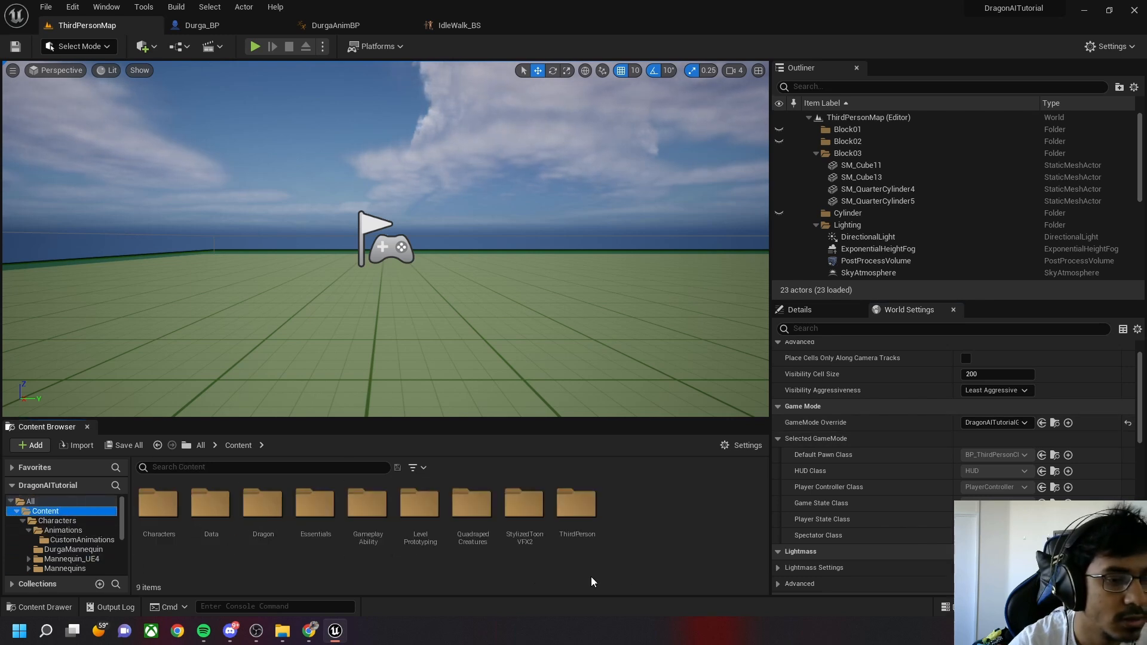
right_click(626, 578)
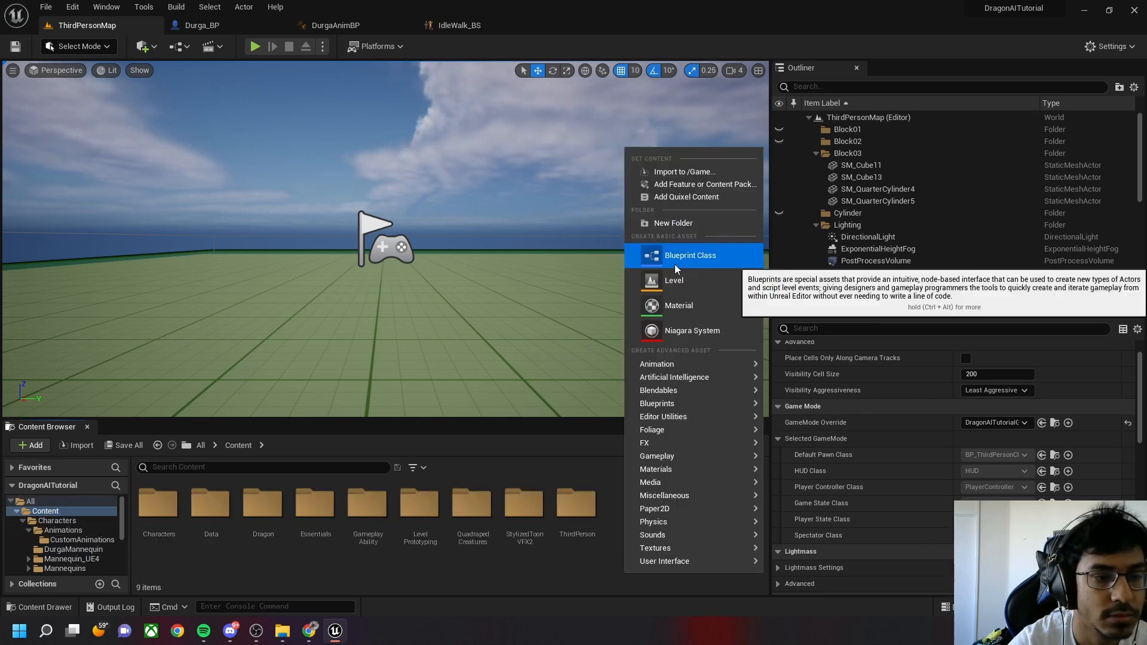
click(665, 222)
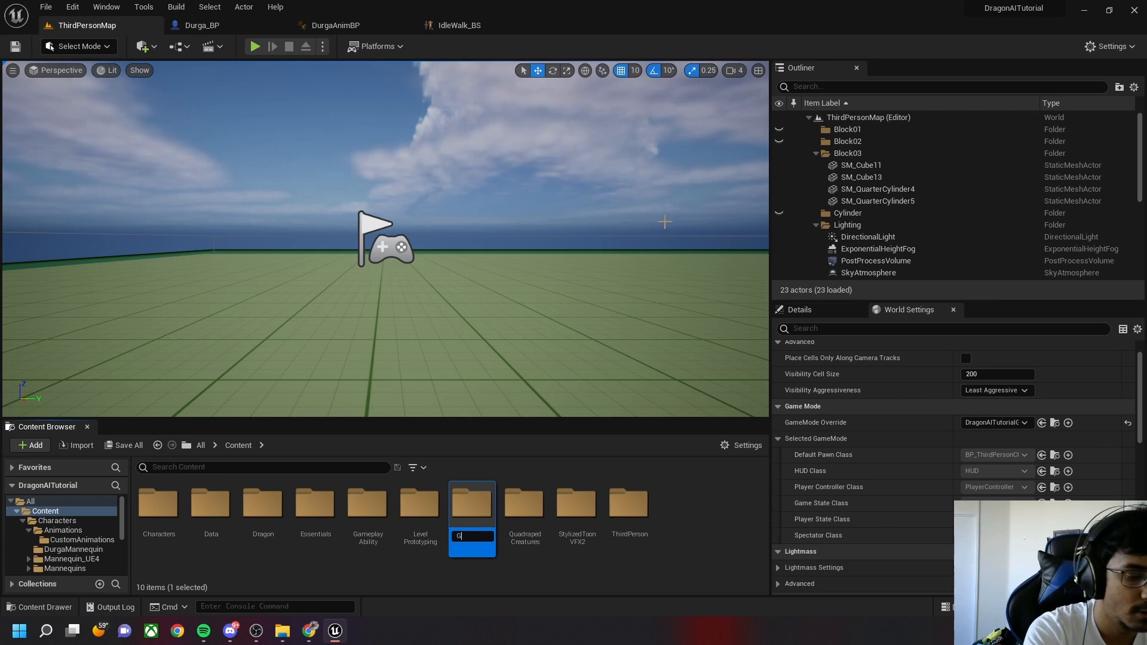
text(GameModes)
key(Return)
key(Return)
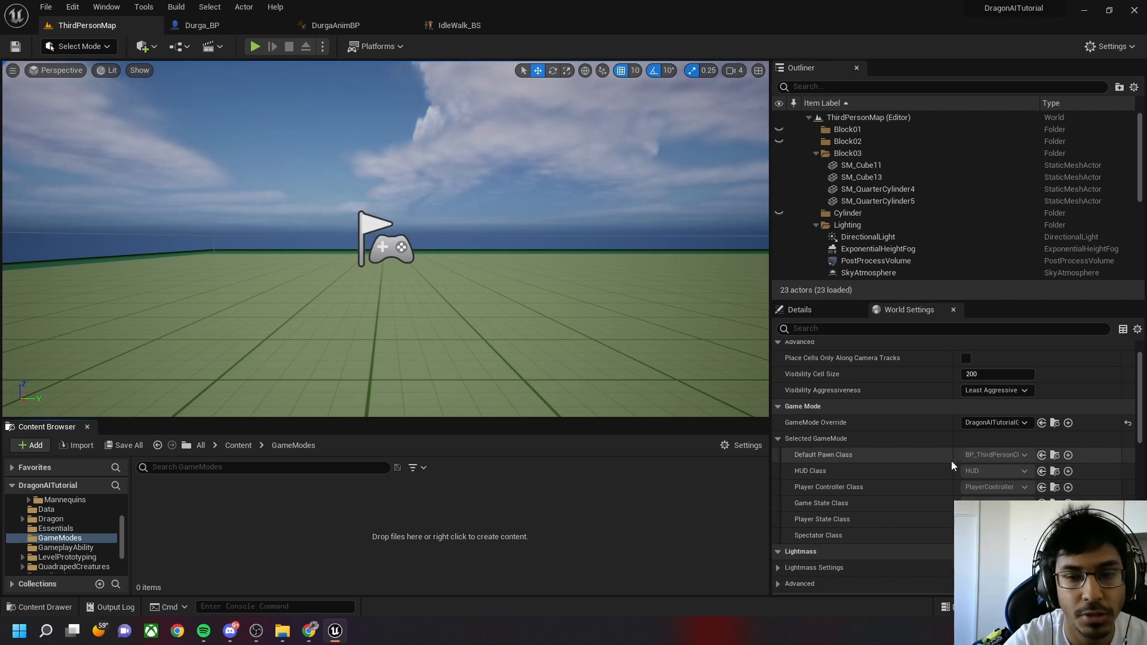
Create a Blueprint class with Game Mode Base as its parent in the GameModes folder
right_click(351, 535)
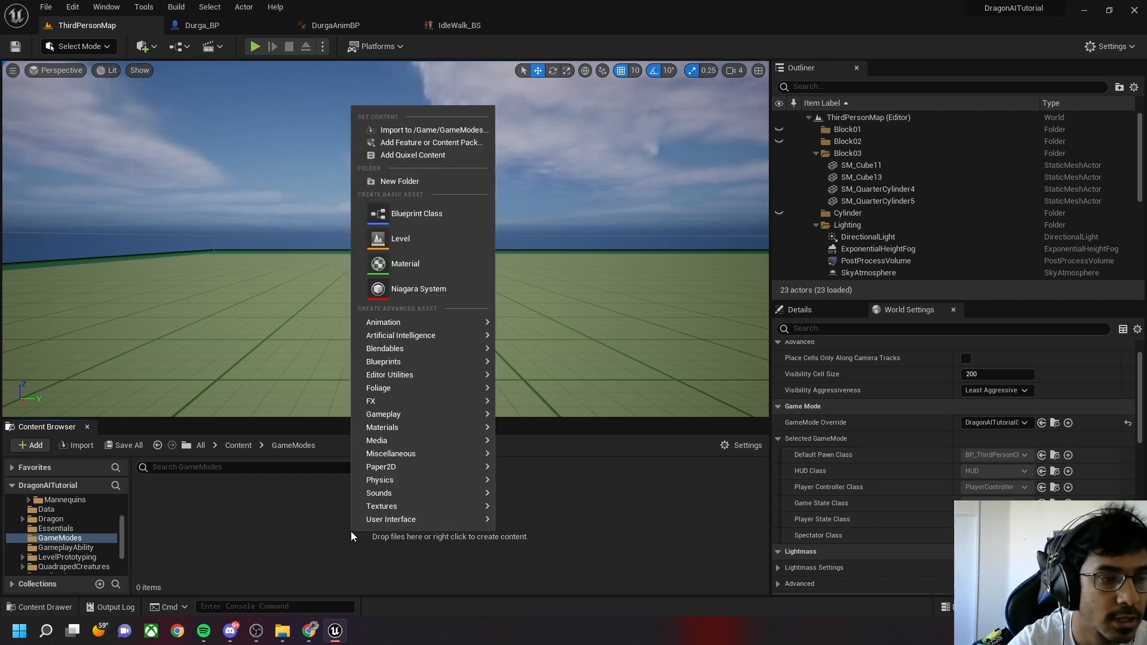
click(406, 214)
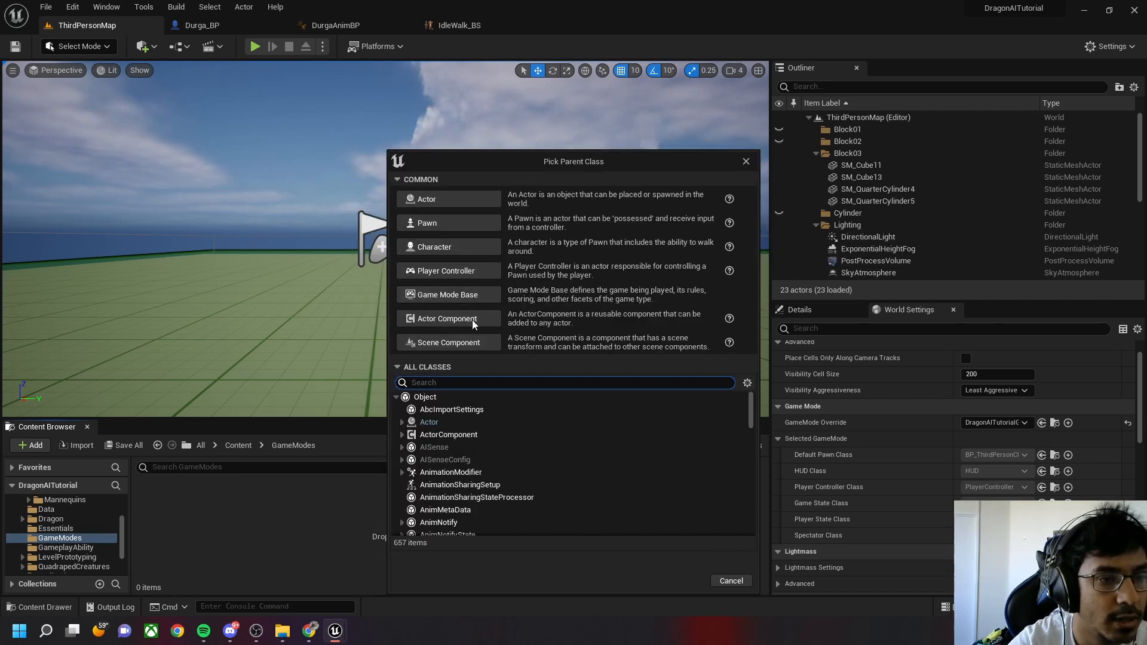
click(454, 295)
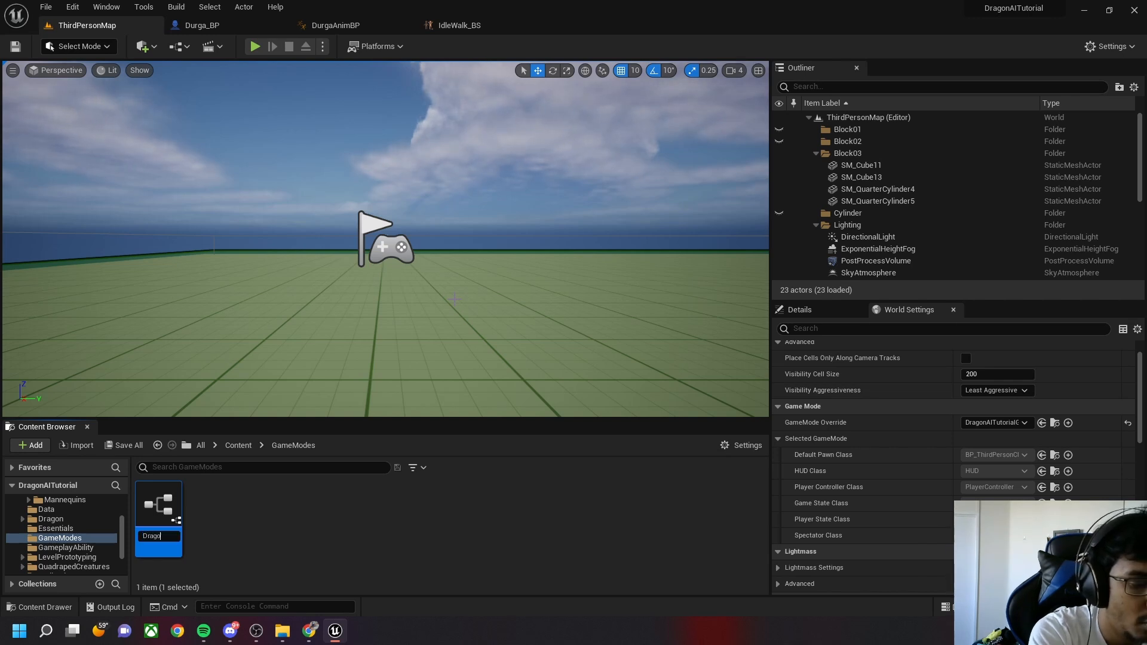
Name the new game mode blueprint DragonGameMode, open it for editing and save it
text(DragonGameMode)
key(Return)
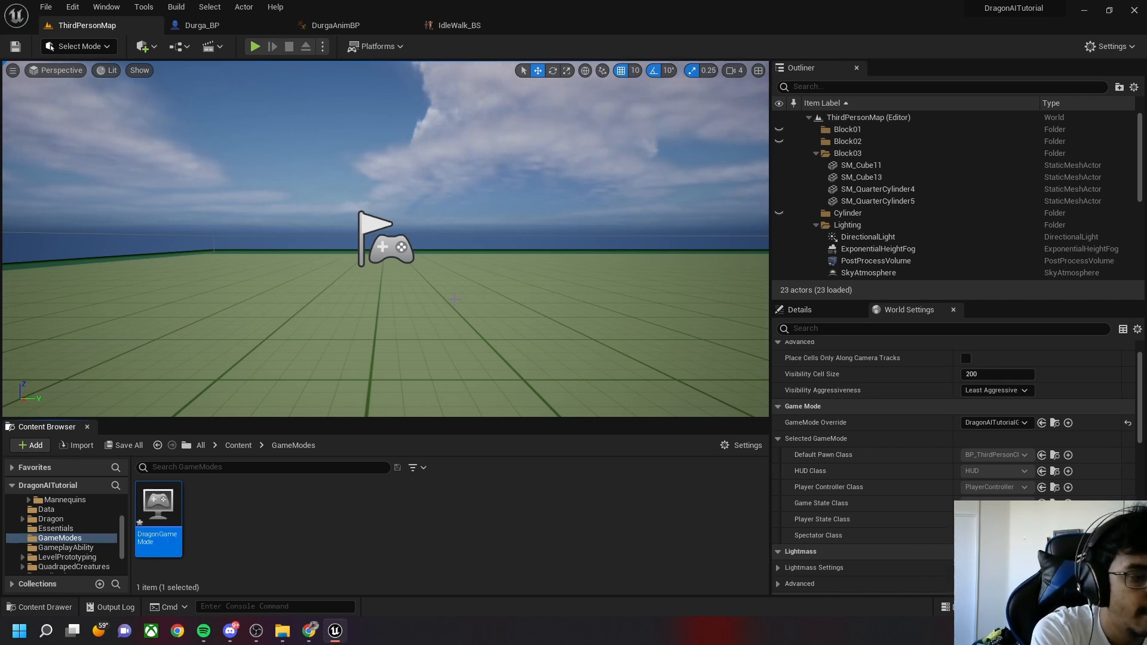
key(Return)
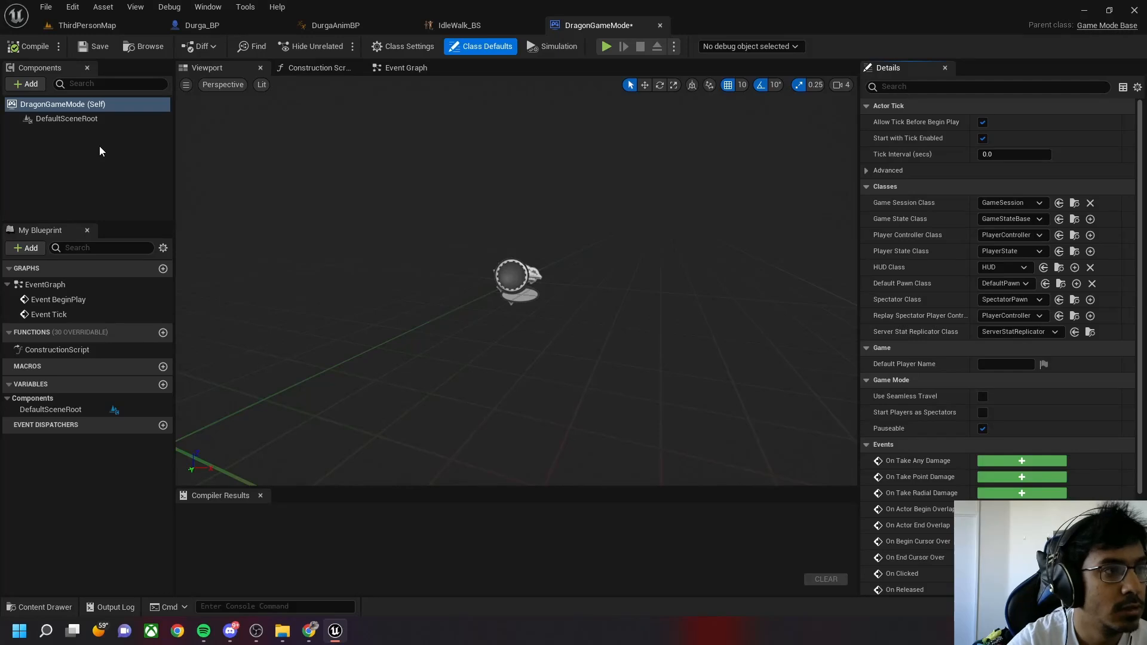
click(92, 46)
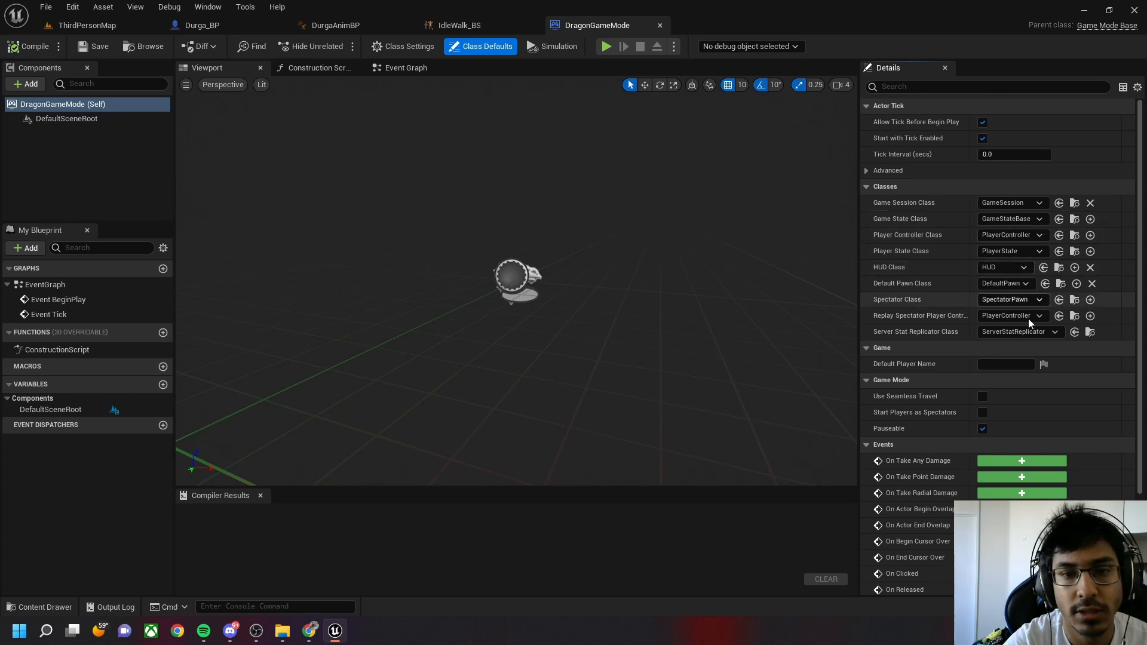
Set DragonGameMode's Default Pawn Class to Durga_BP, then compile and save the blueprint
click(1012, 285)
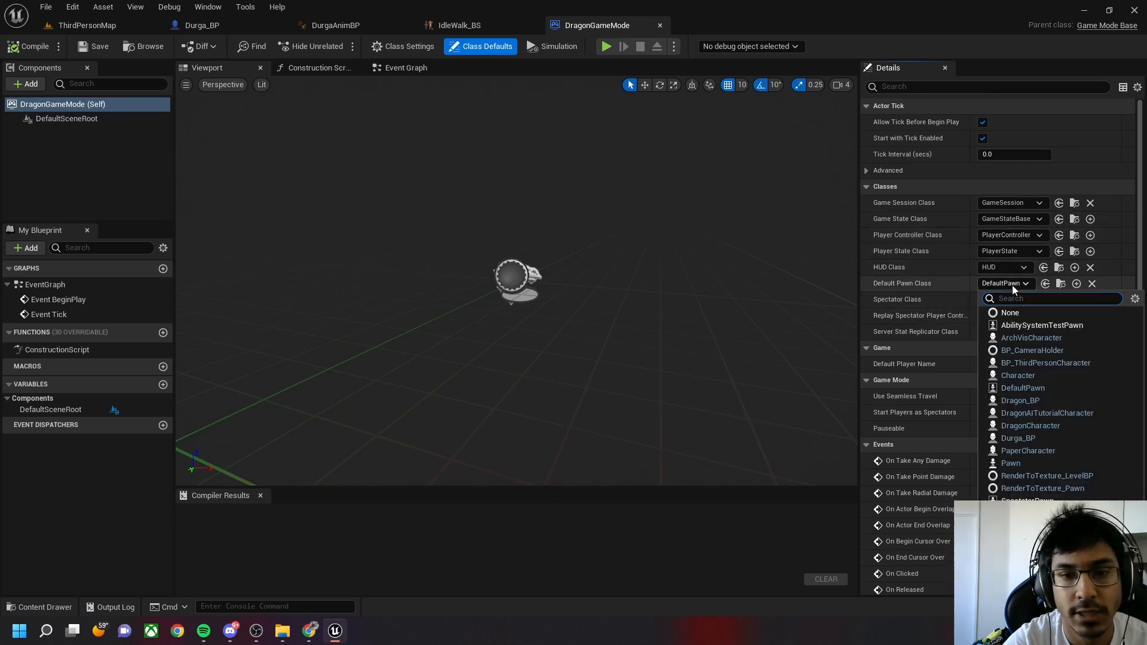
click(1040, 441)
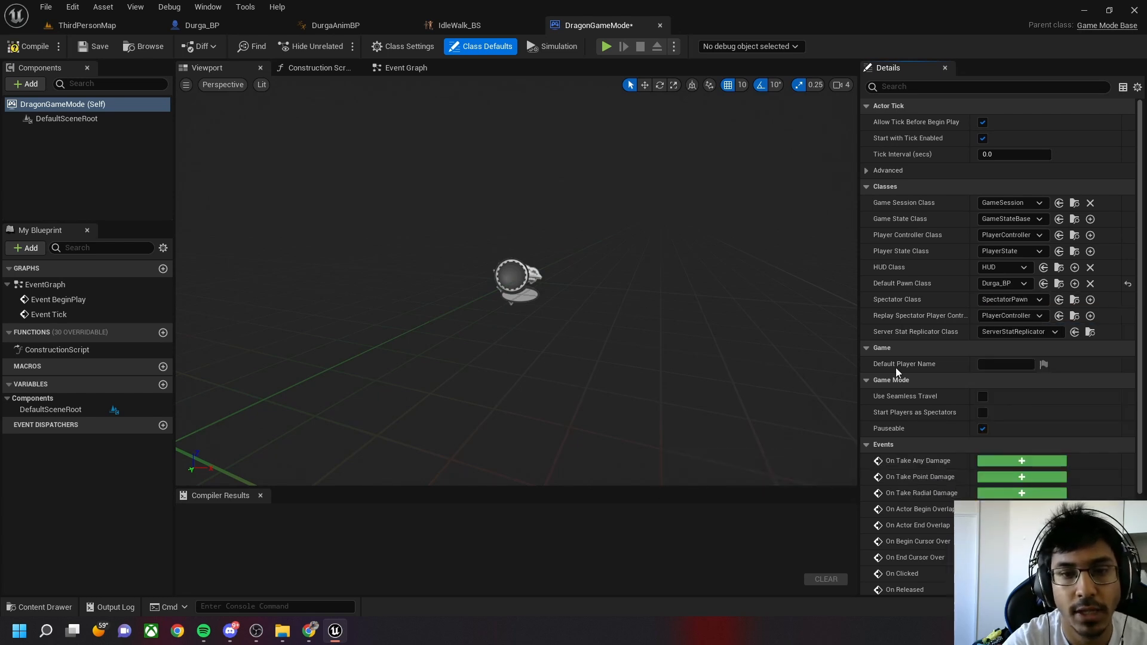
click(29, 47)
click(77, 51)
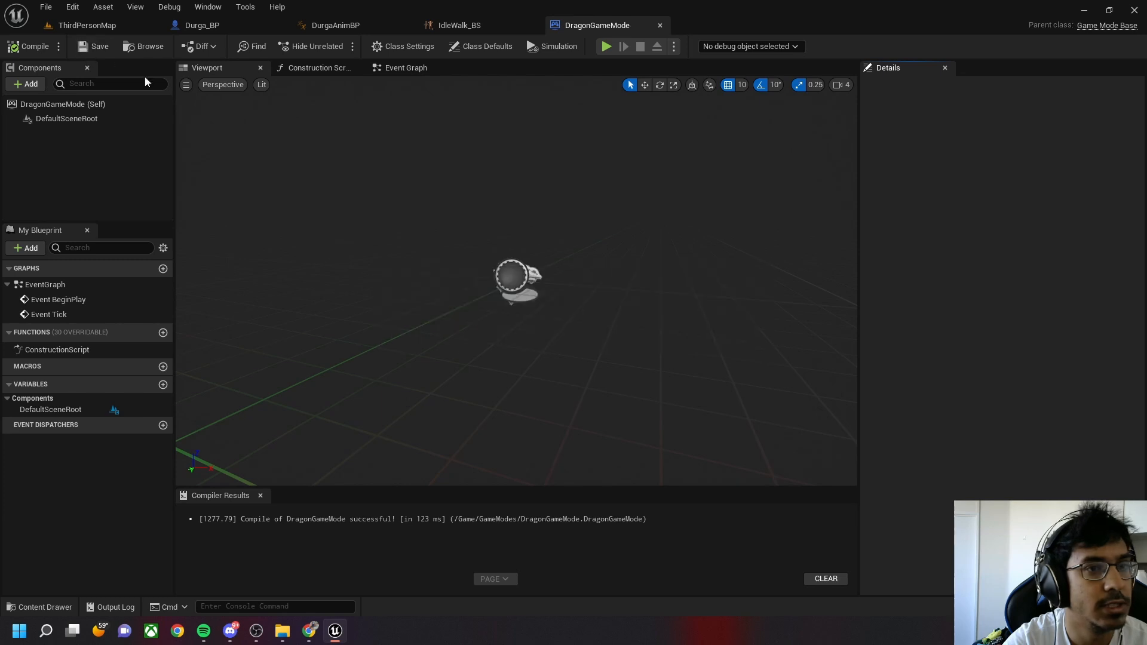
Set ThirdPersonMap's GameMode Override to DragonGameMode and save the level
click(67, 26)
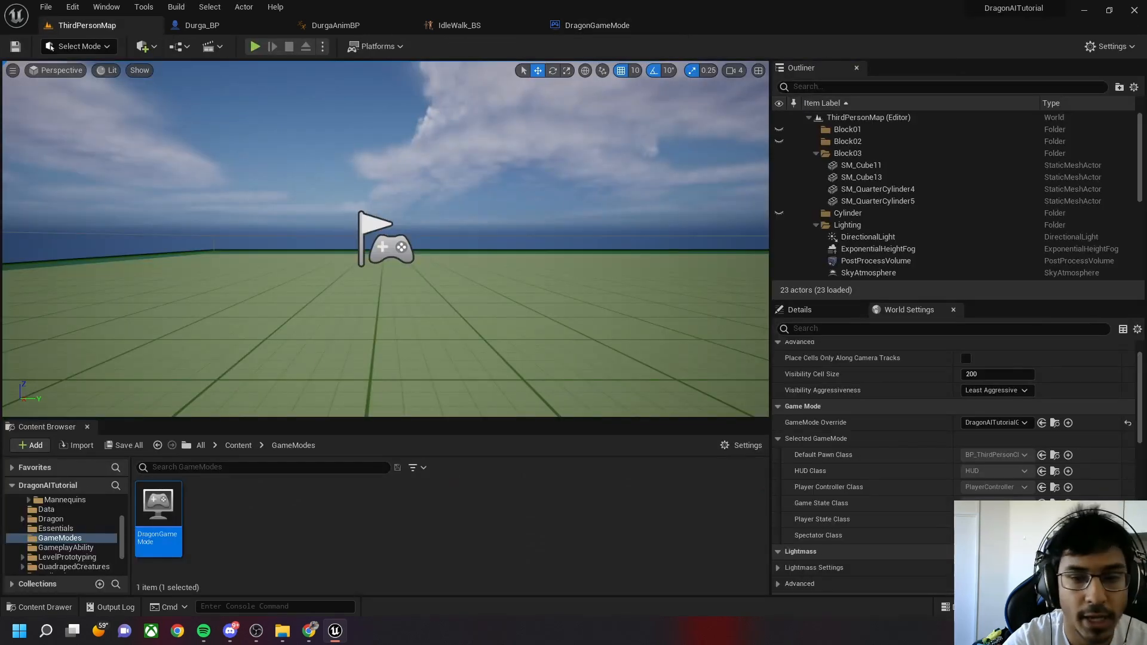
click(994, 424)
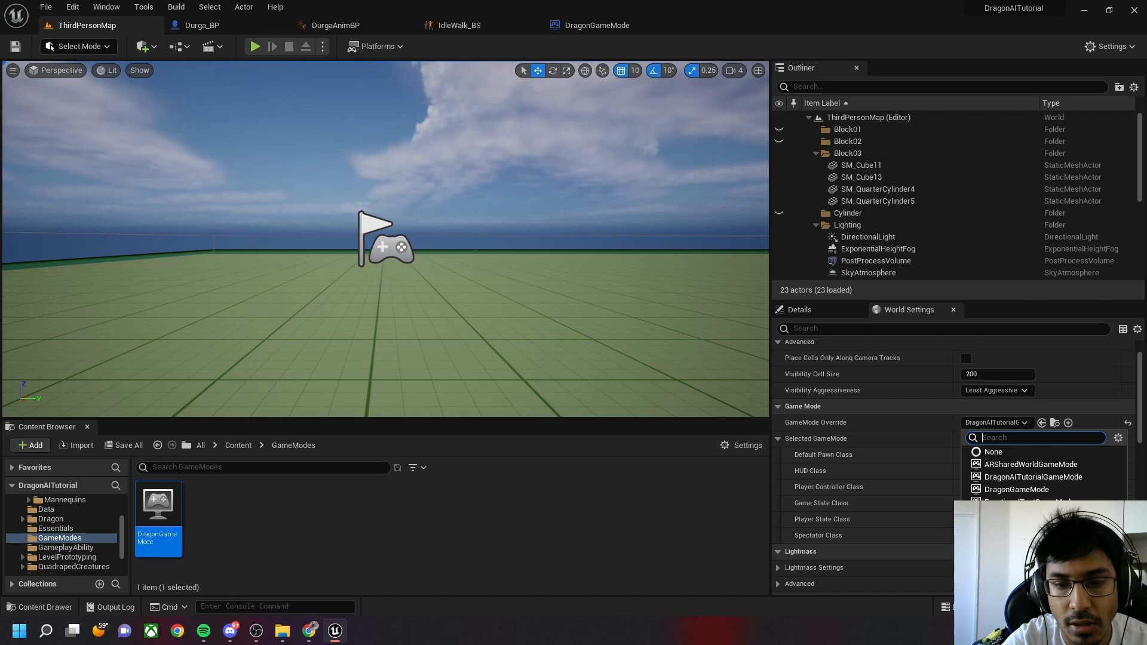
click(1016, 490)
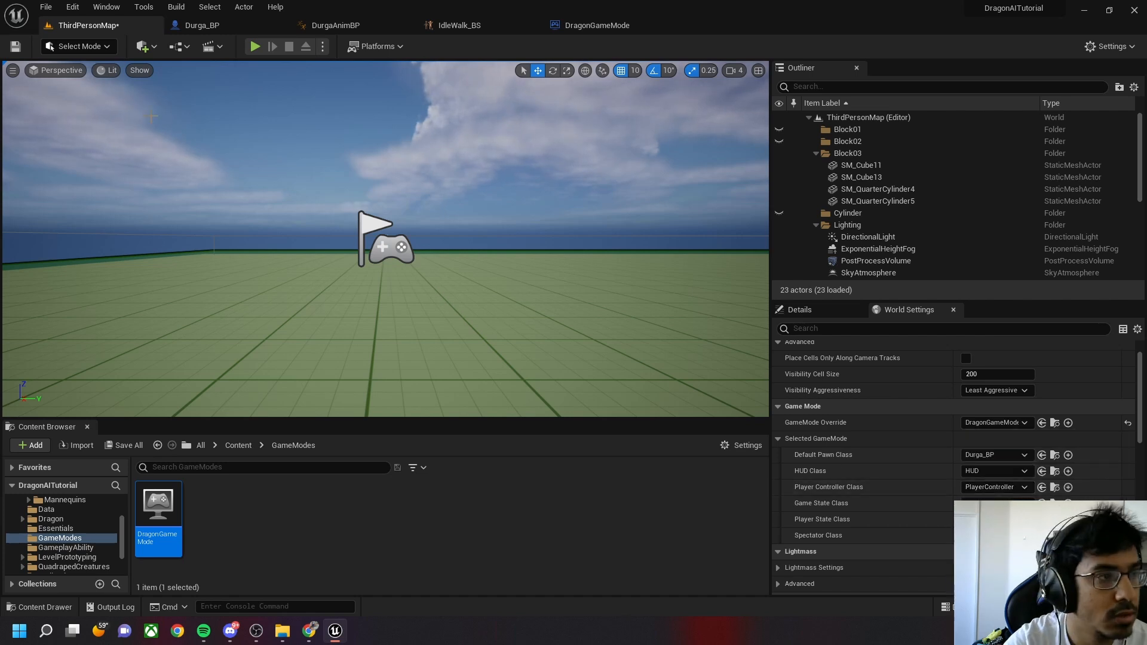
click(17, 48)
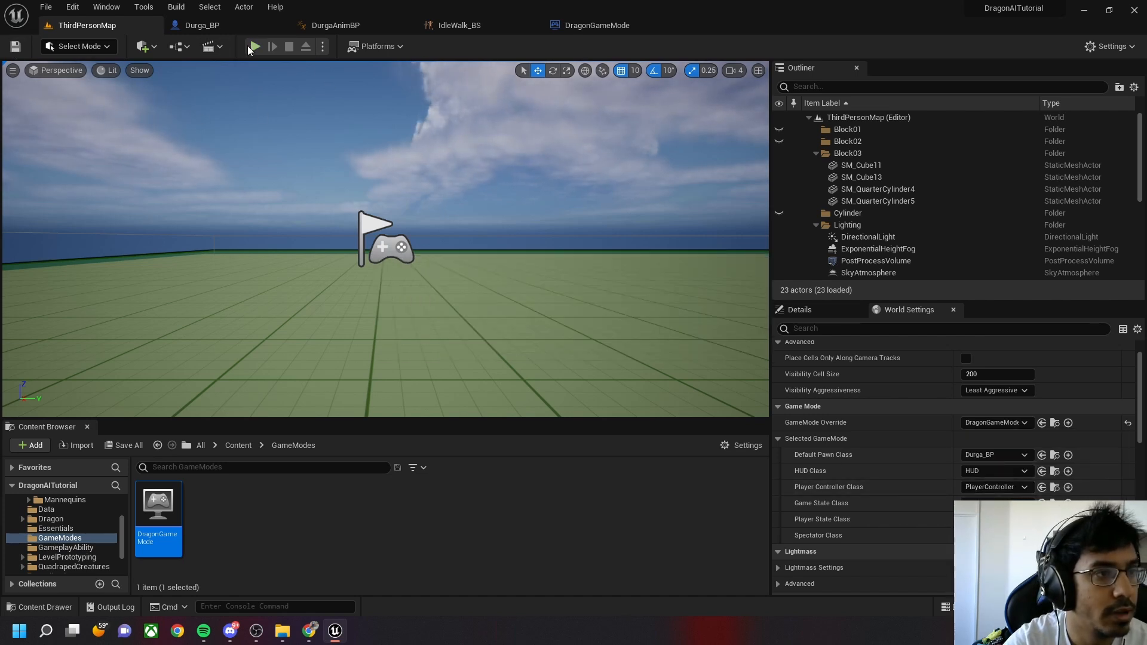
Play-test ThirdPersonMap by moving the archer character around, and end the play session
click(254, 46)
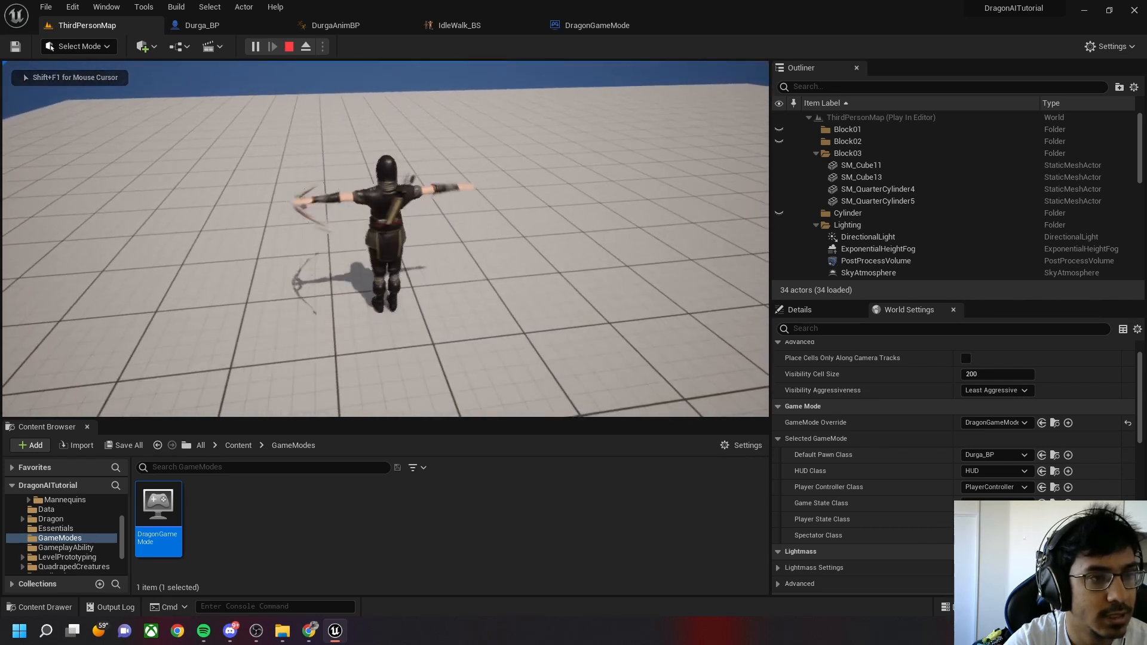
key(s)
key(d)
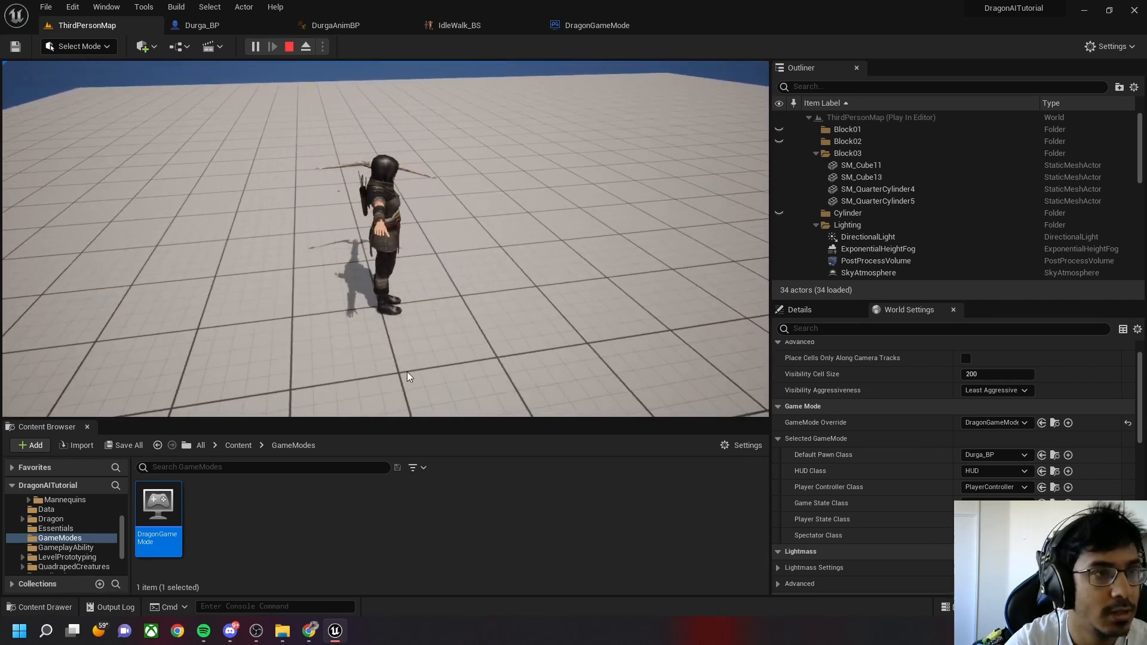
key(Escape)
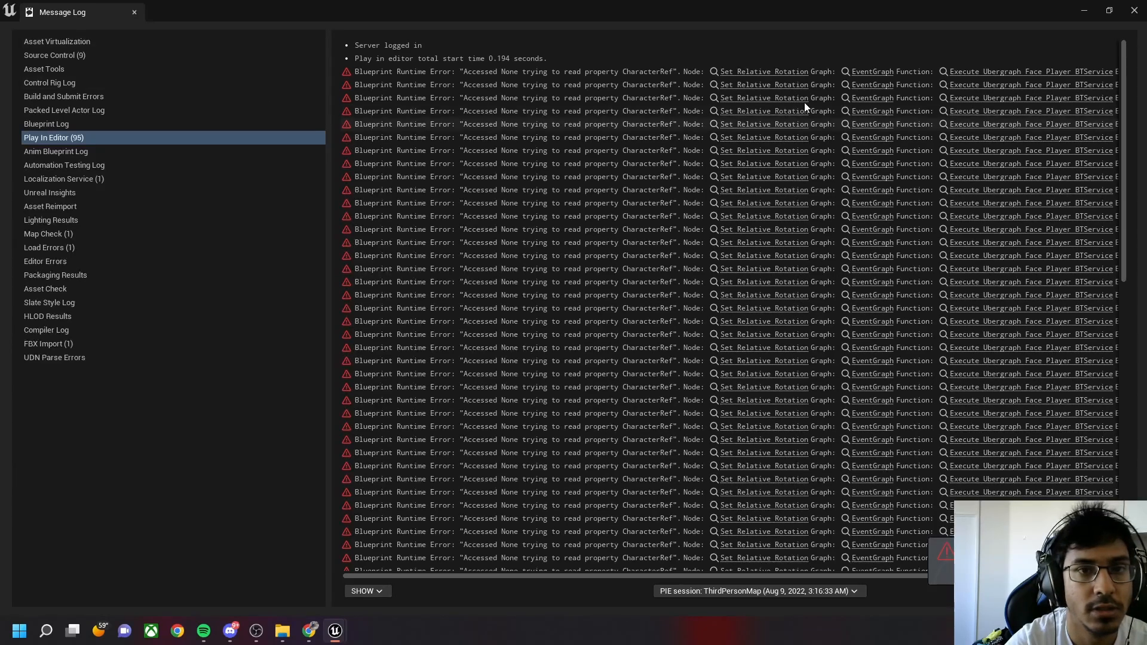
Open the Set Relative Rotation node from the runtime error log and examine its connections in the FacePlayer_BTService graph
click(757, 74)
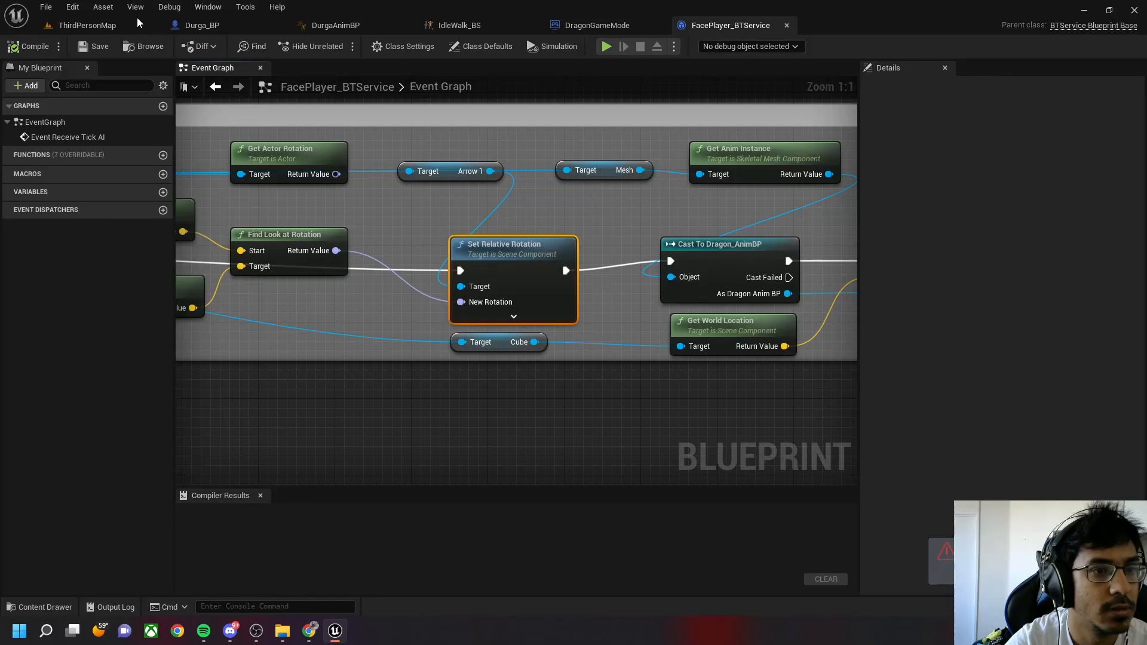
right_drag(346, 396, 607, 437)
scroll(511, 441, down, 2)
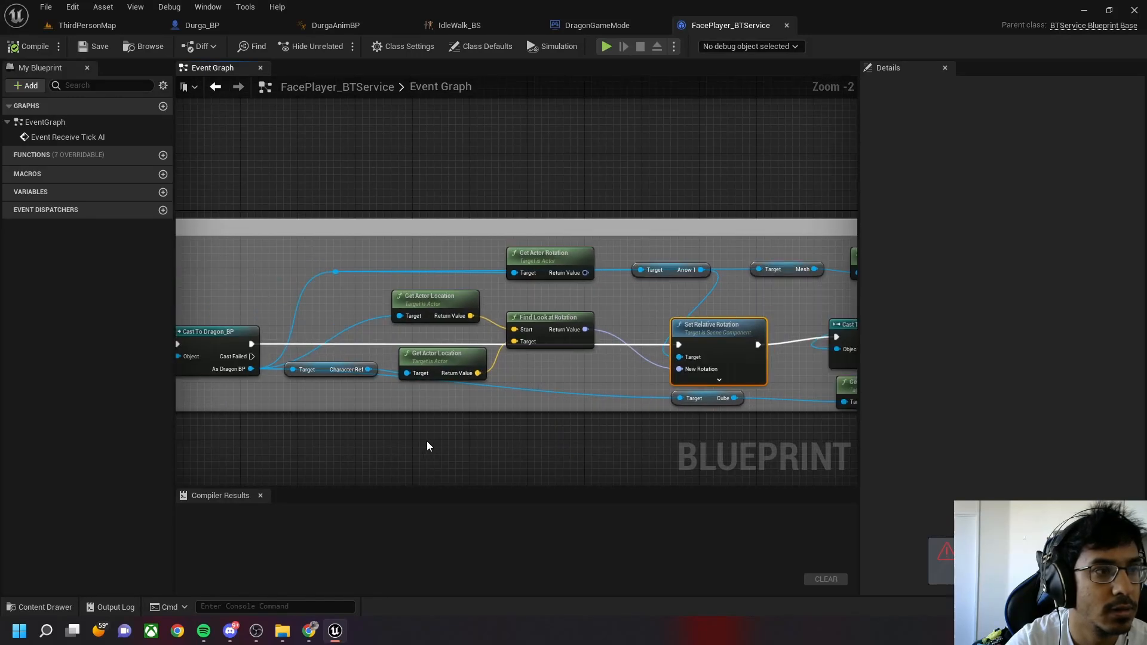
mouse_move(428, 442)
right_down()
mouse_move(691, 441)
mouse_move(437, 433)
right_up()
right_drag(620, 432, 443, 429)
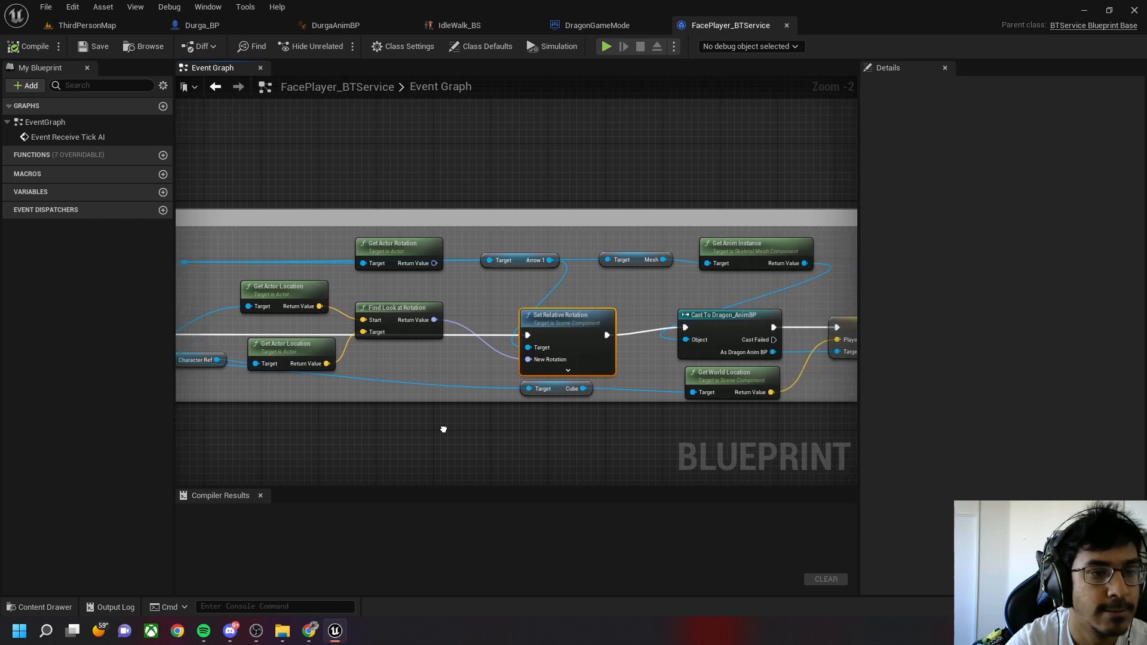
right_drag(443, 429, 658, 434)
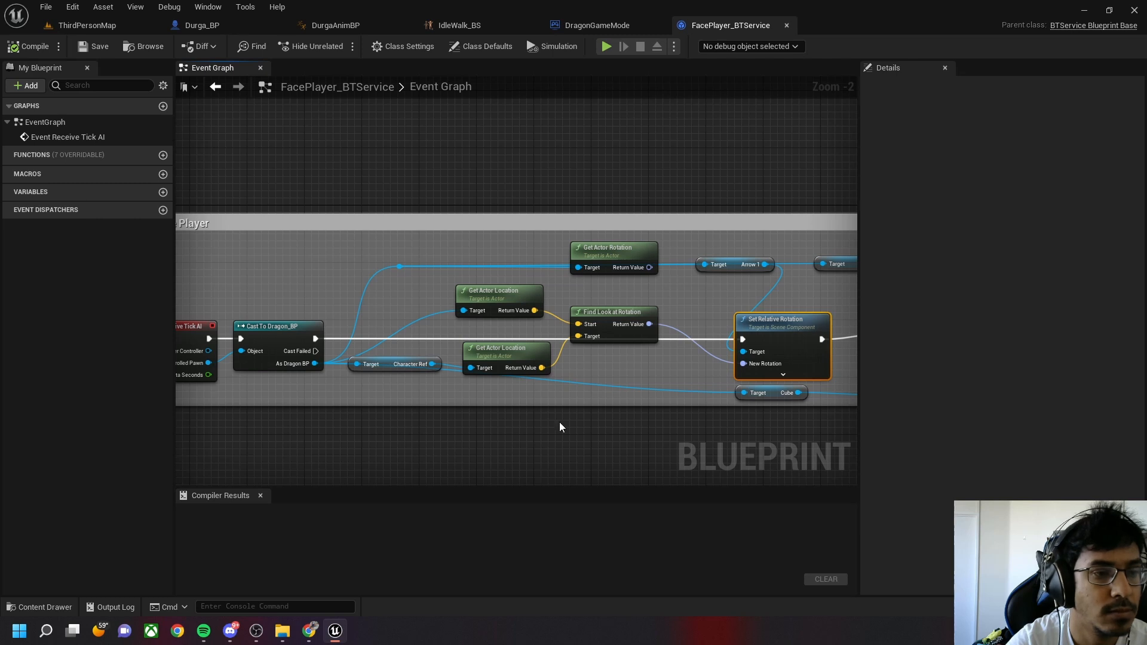
Inspect the Character Ref node's variable details, including its advanced flags, and its place in the Always Face Player graph
click(383, 362)
right_drag(556, 174, 532, 202)
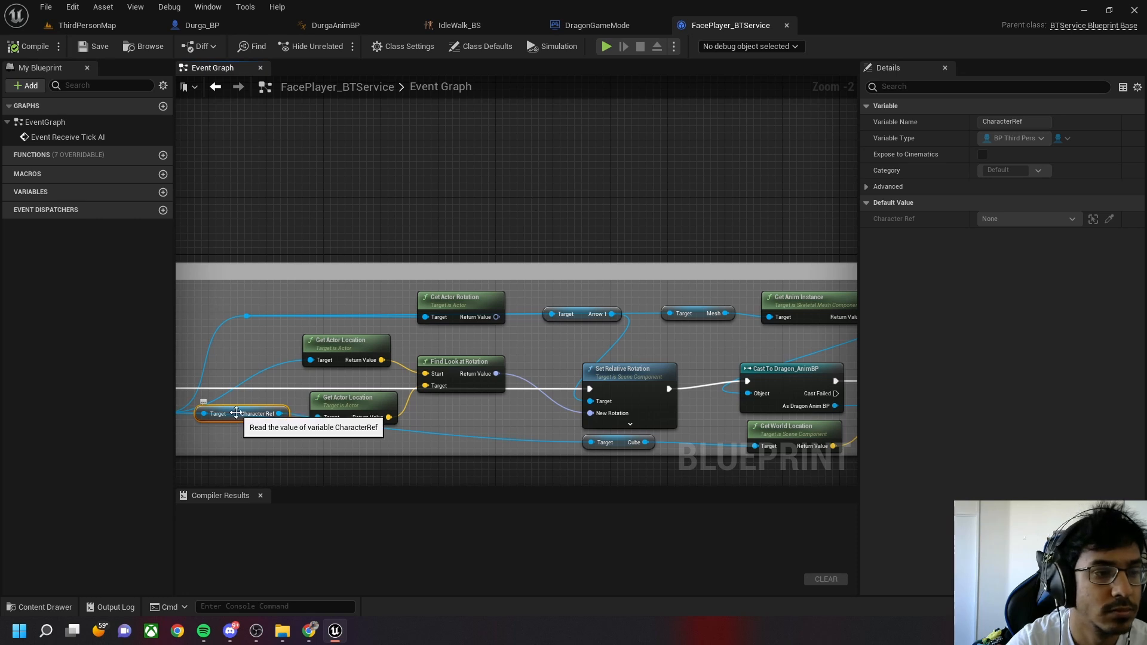
scroll(529, 394, down, 5)
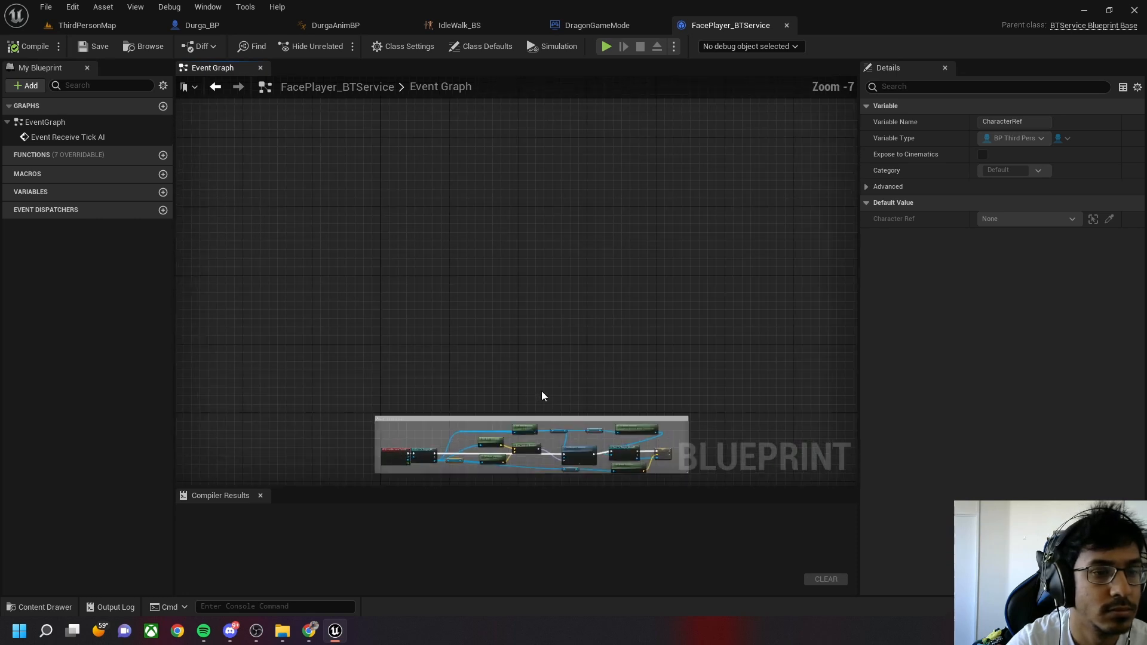
right_drag(541, 396, 548, 271)
scroll(514, 340, up, 4)
scroll(615, 343, up, 1)
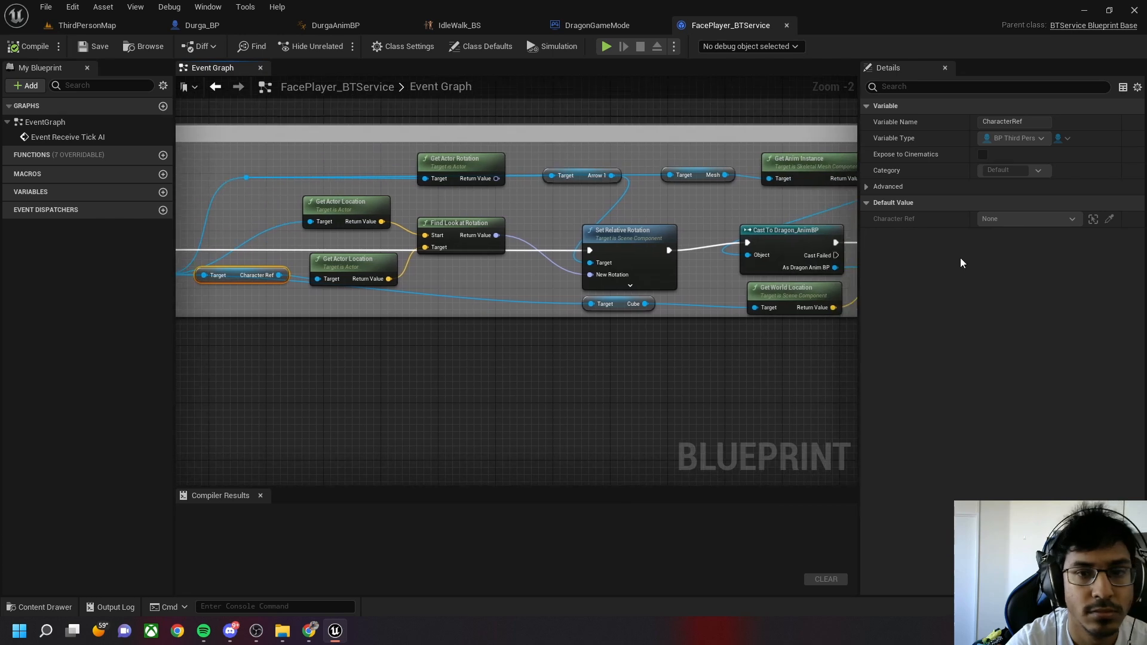
click(866, 188)
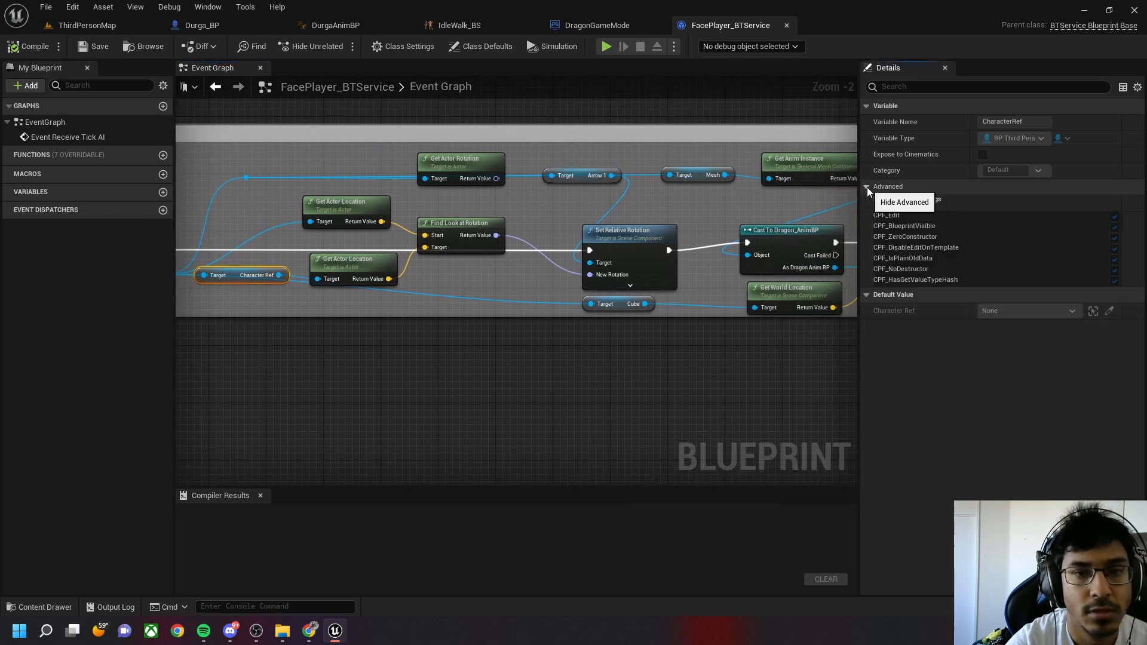
click(866, 188)
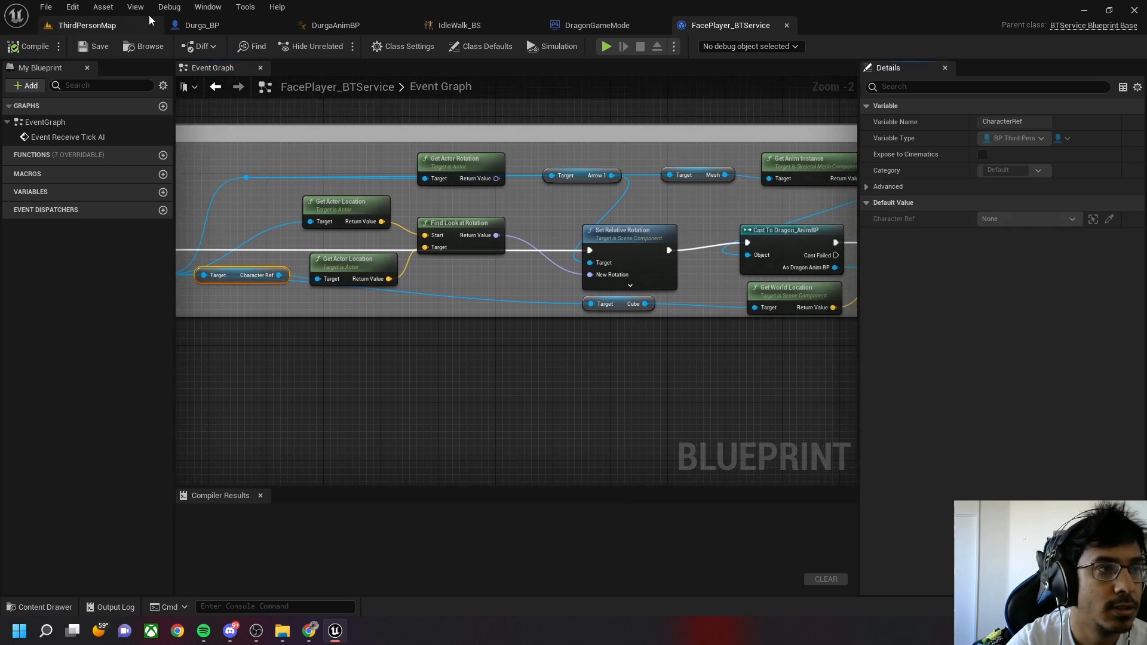
Set the Anim Class of Durga_BP's character mesh to DurgaAnimBP, compile and save the blueprint, and check the pose
click(215, 25)
click(58, 148)
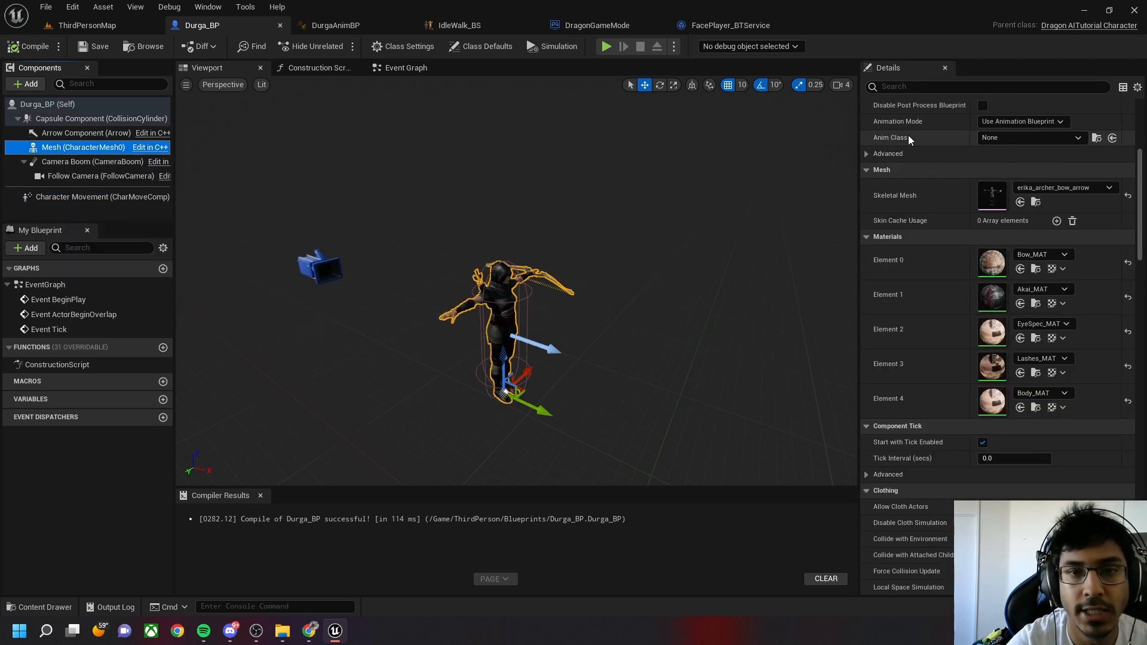
click(1039, 138)
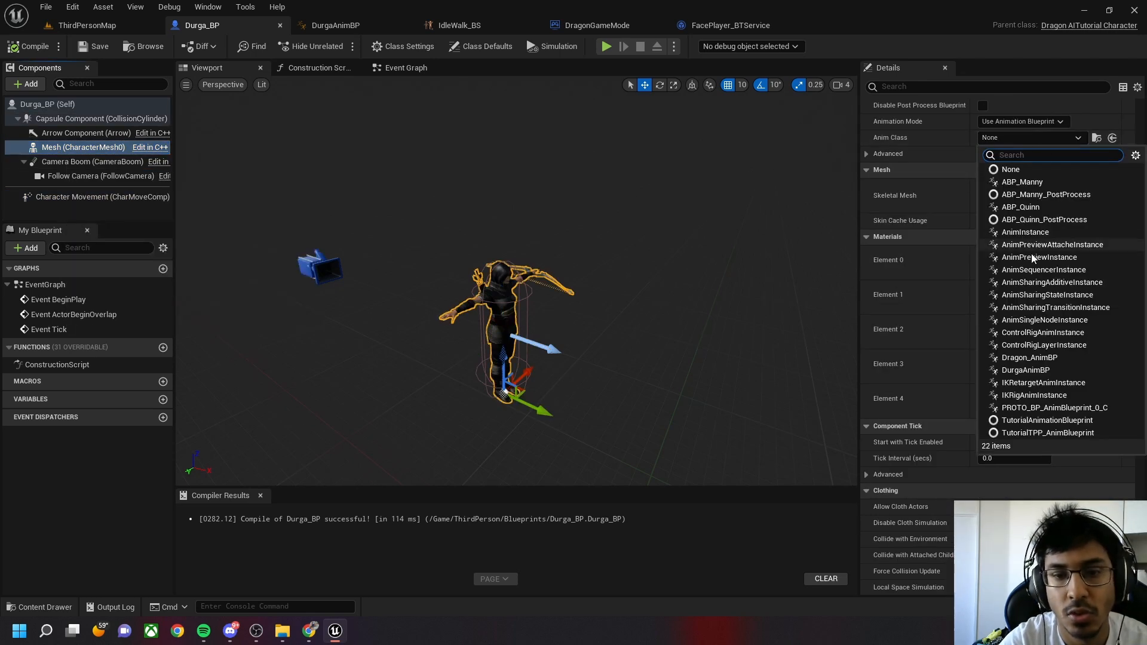
click(1025, 370)
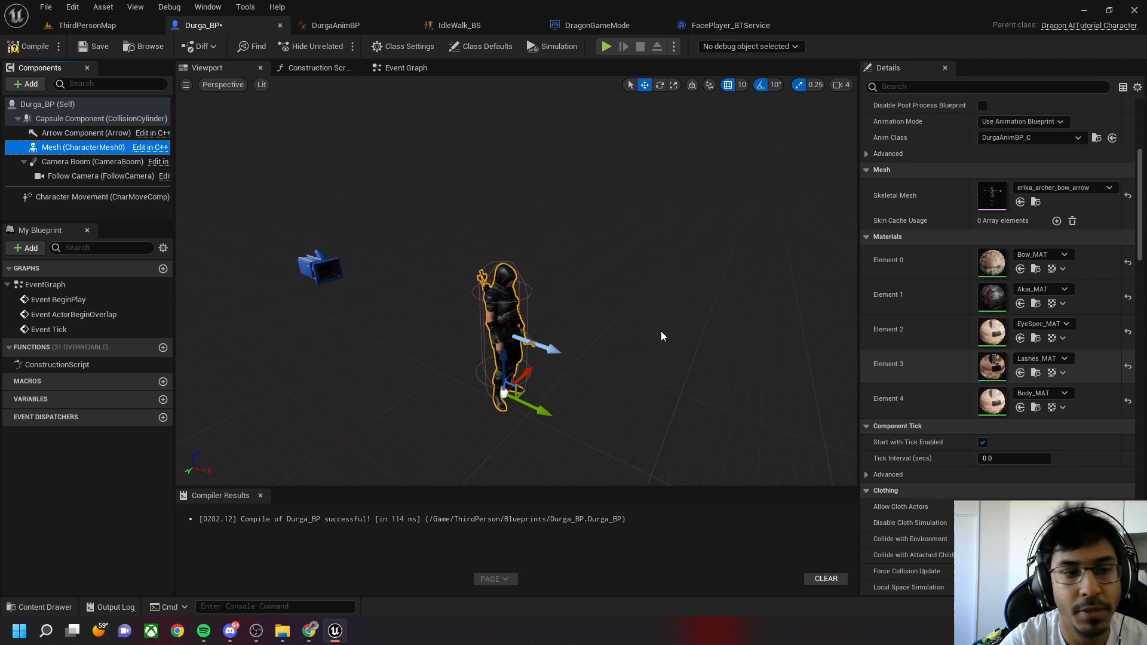
click(28, 46)
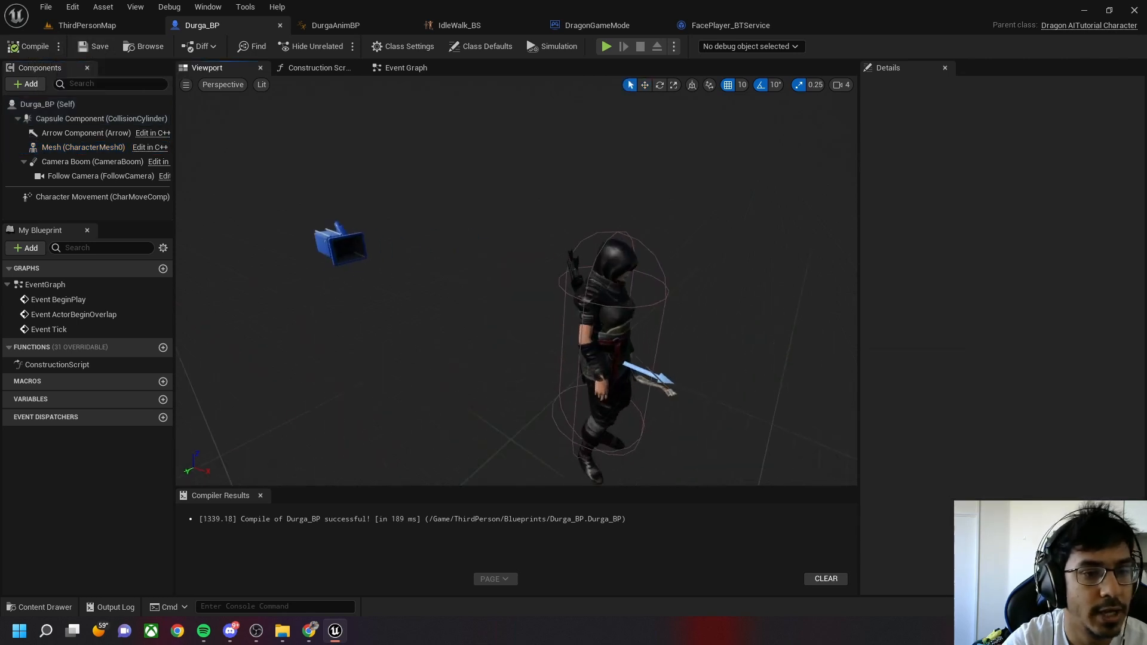
right_drag(516, 281, 561, 328)
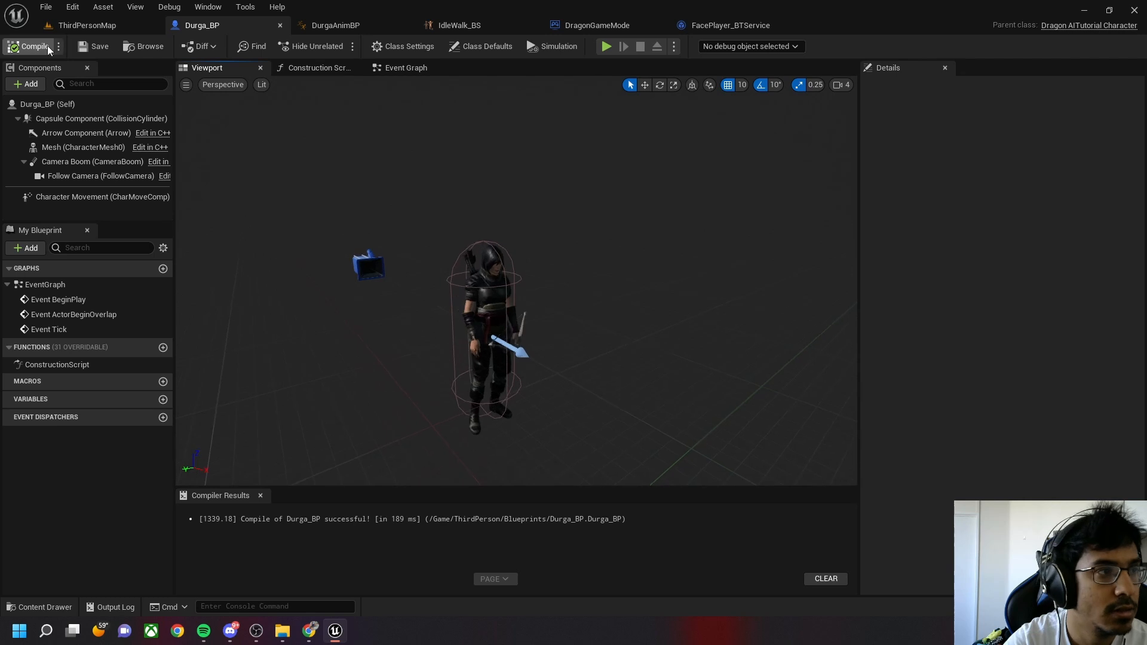
Play-test ThirdPersonMap again to check the character's animation while moving in all directions, and stop playing
click(74, 27)
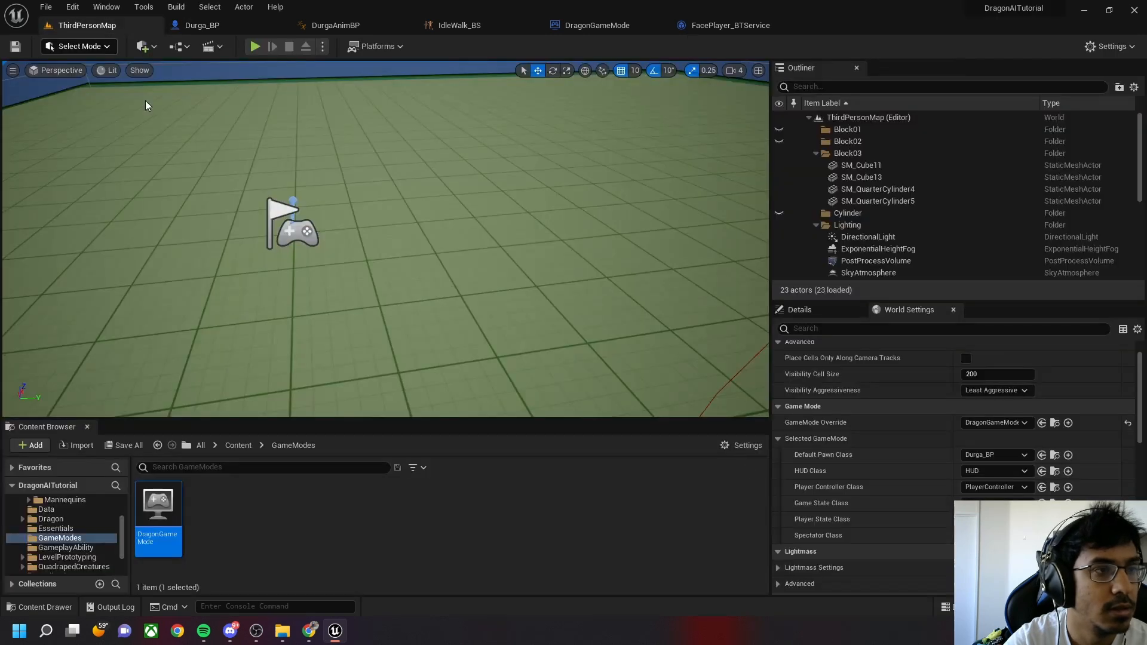
click(255, 47)
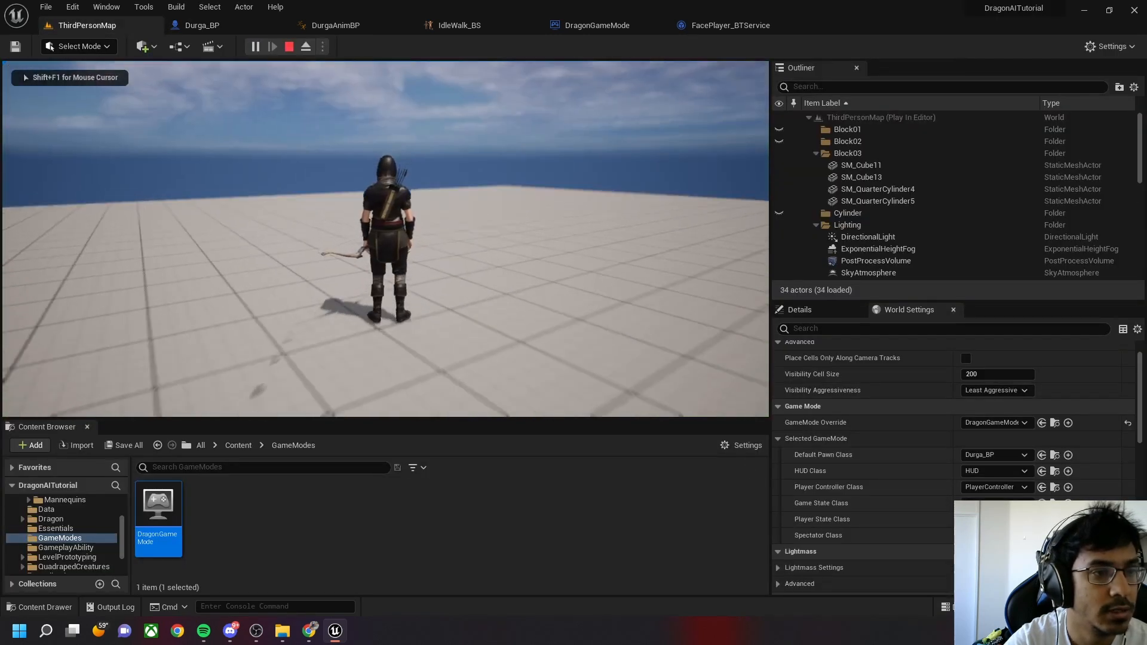
key(a)
key(s)
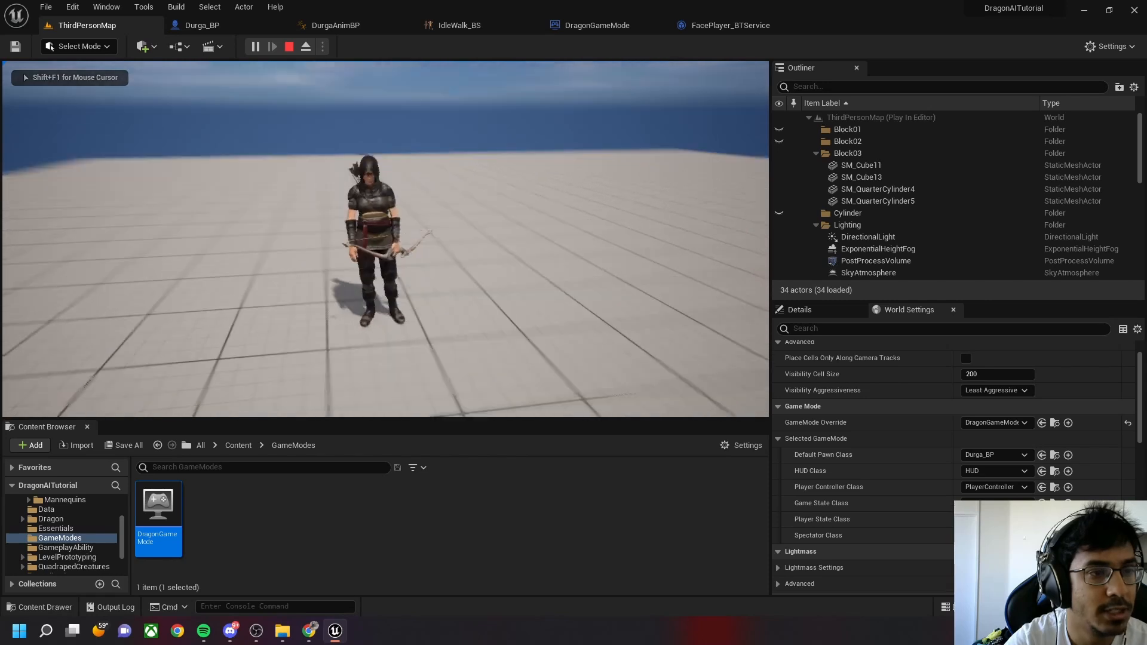
key(d)
key(w)
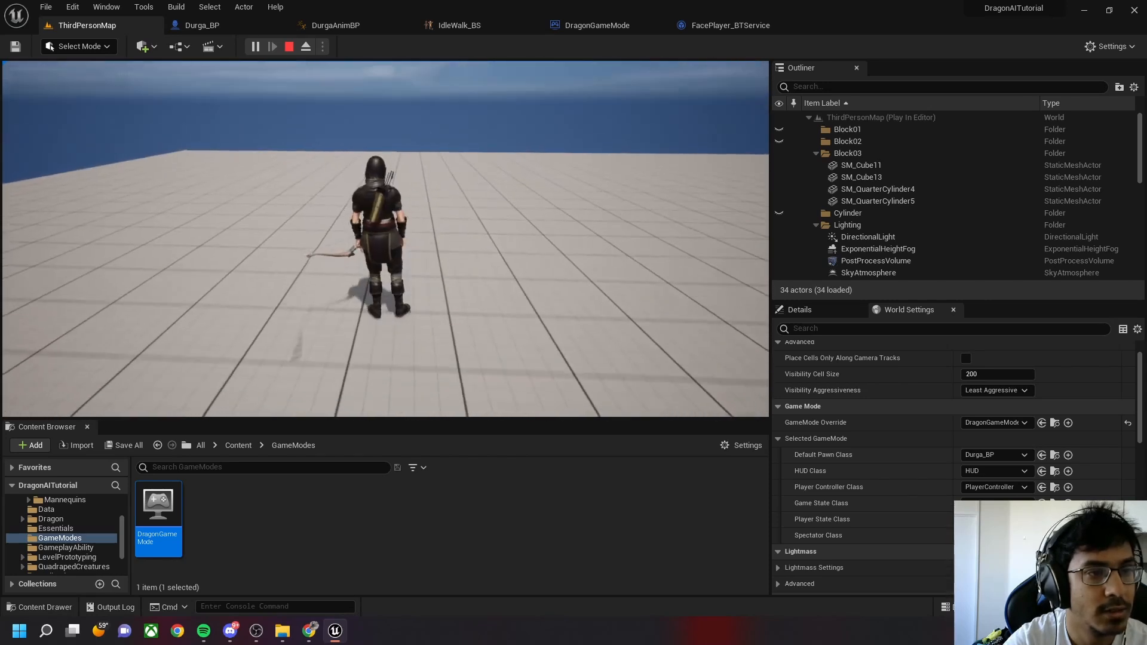
key(Escape)
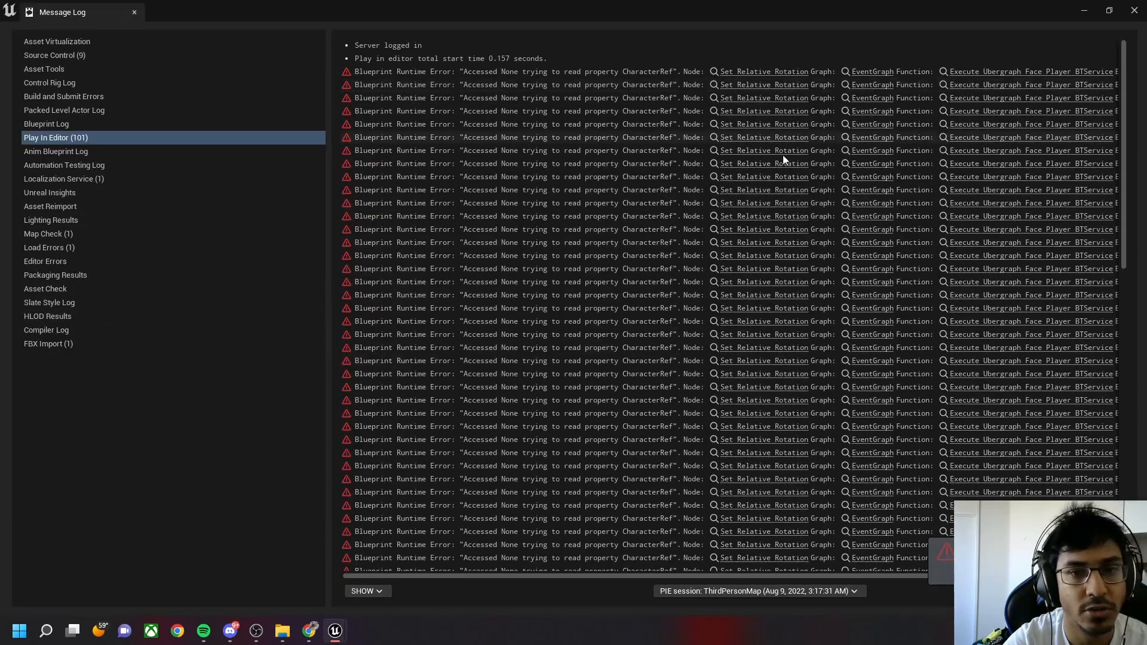
Open the face-player service's event graph from the runtime error log and examine its Character Ref and Cast To Dragon_BP nodes
click(863, 77)
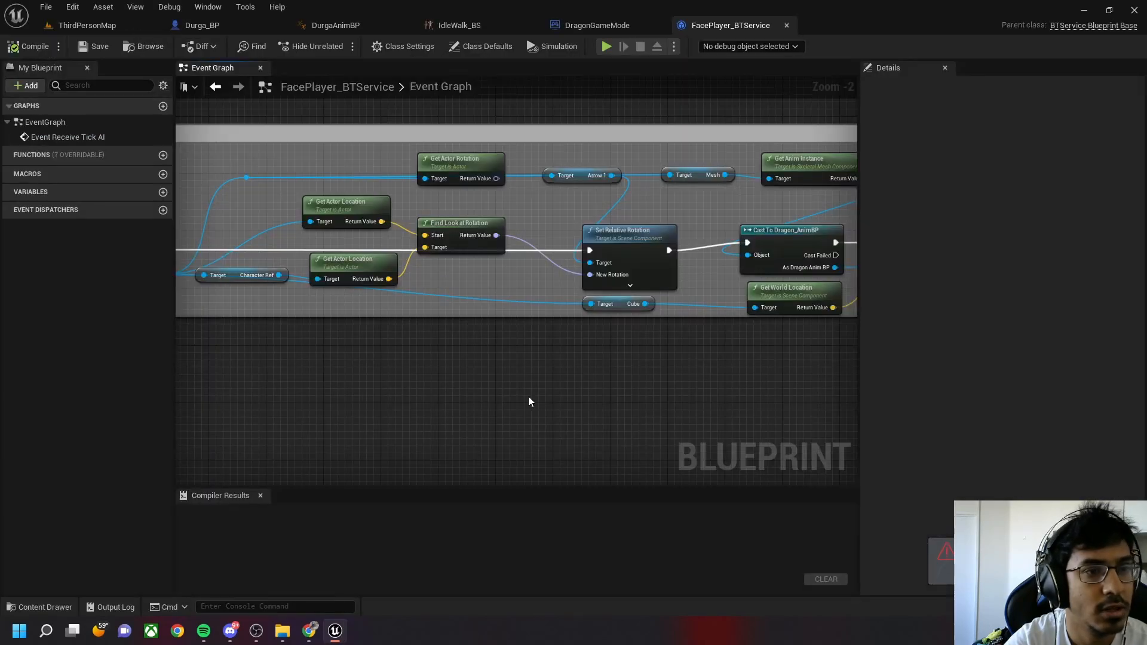
right_drag(477, 386, 735, 408)
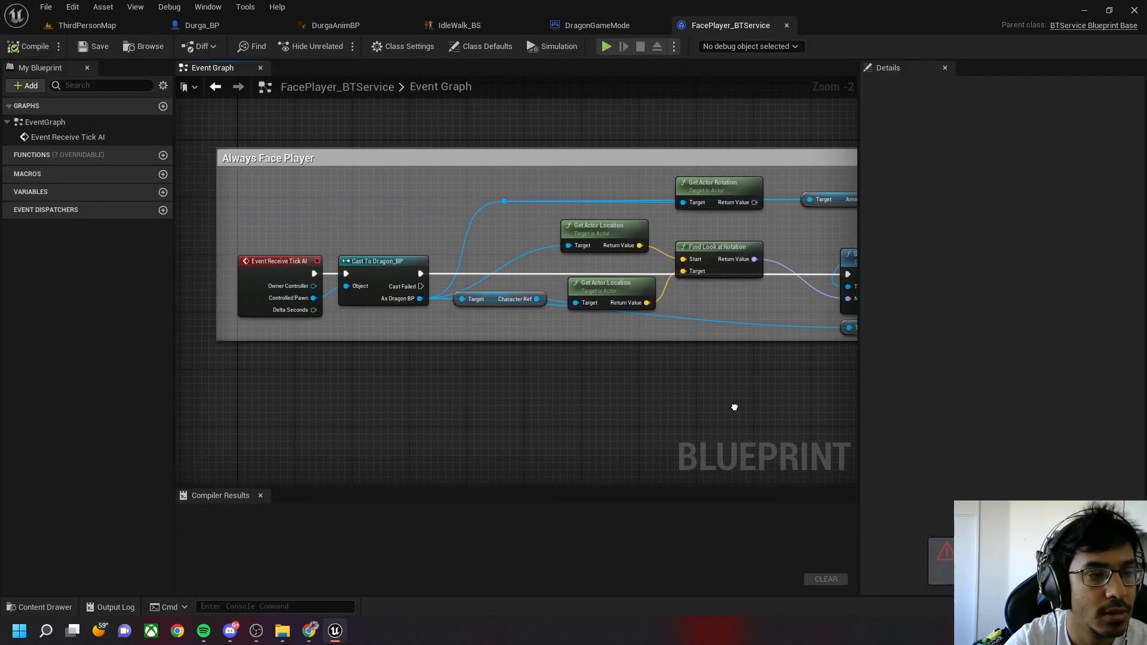
right_drag(638, 402, 626, 404)
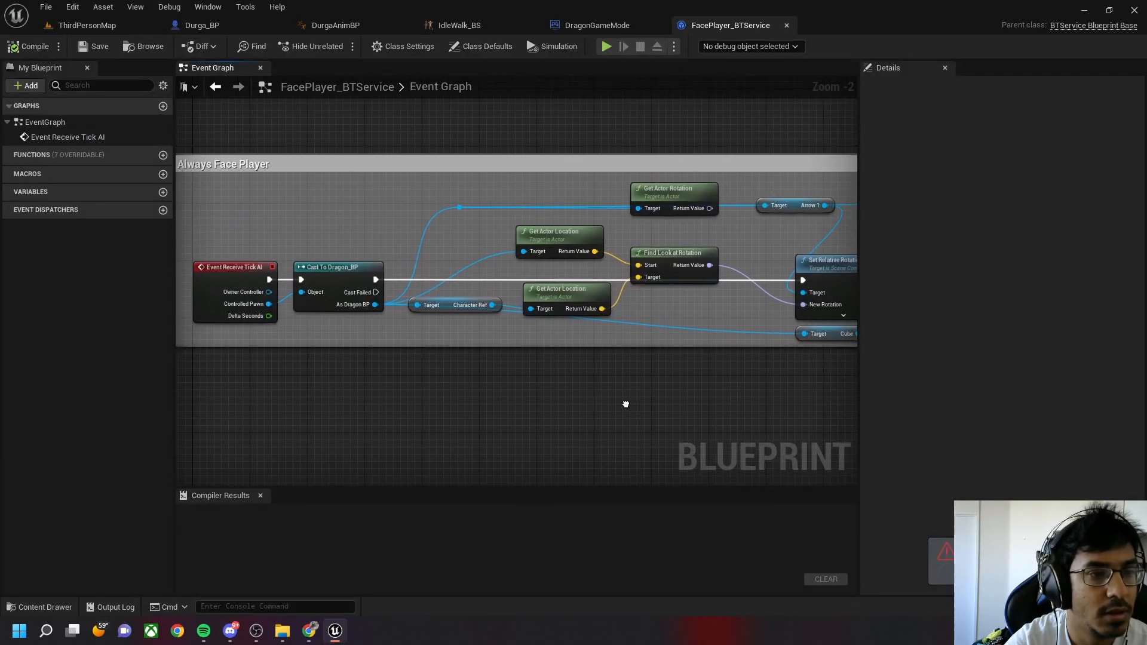
click(453, 308)
click(336, 294)
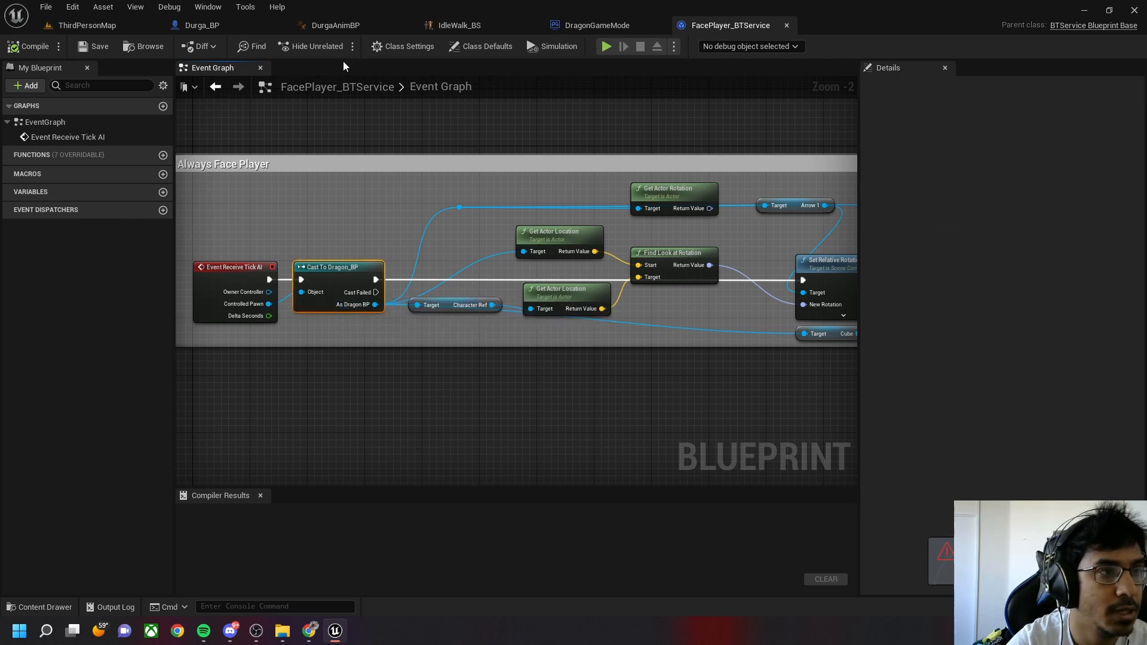
Open the Dragon_BP blueprint from the Dragon folder and select the Cast To BP_ThirdPersonCharacter node in its BeginPlay chain
click(109, 30)
click(51, 520)
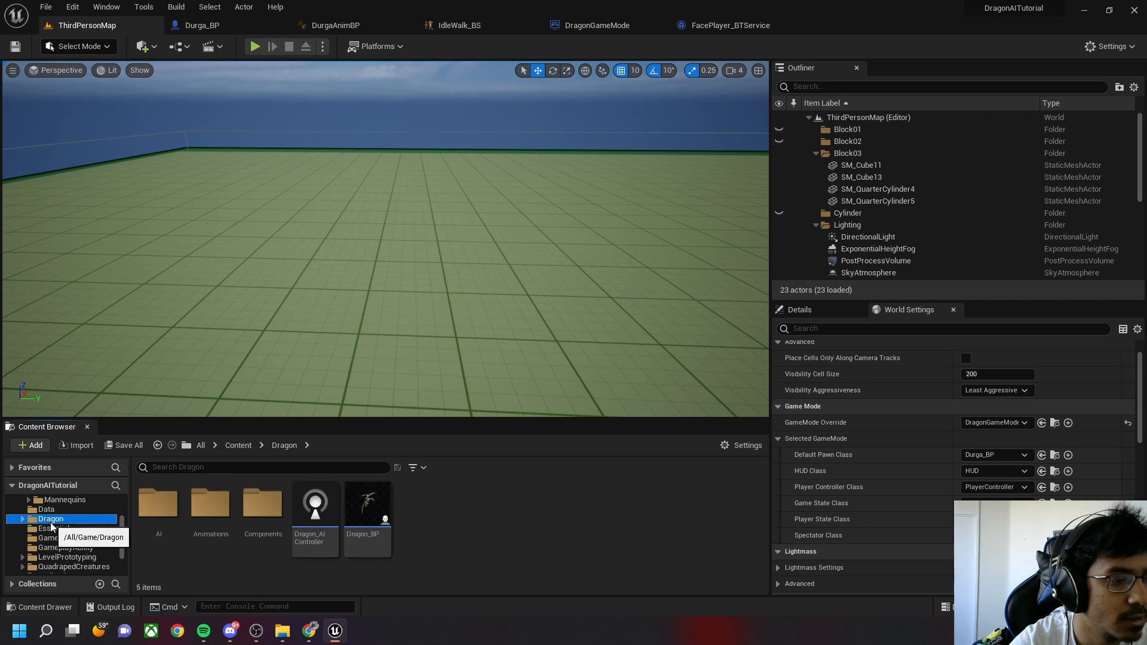
double_click(368, 532)
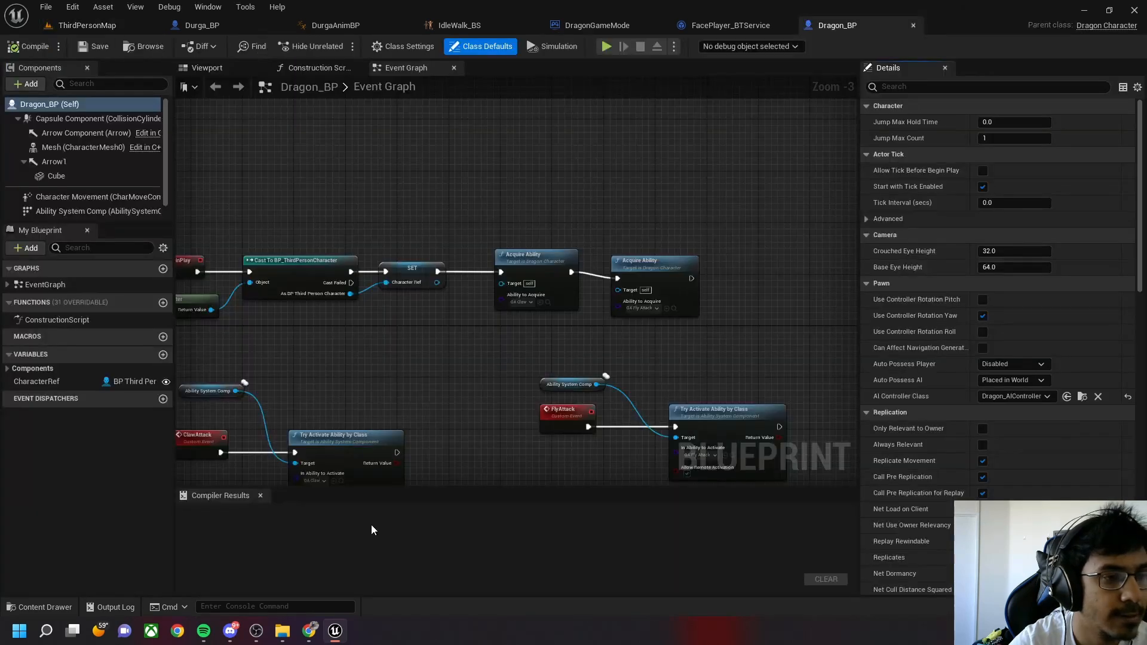
right_drag(288, 365, 462, 405)
scroll(496, 384, up, 2)
click(444, 318)
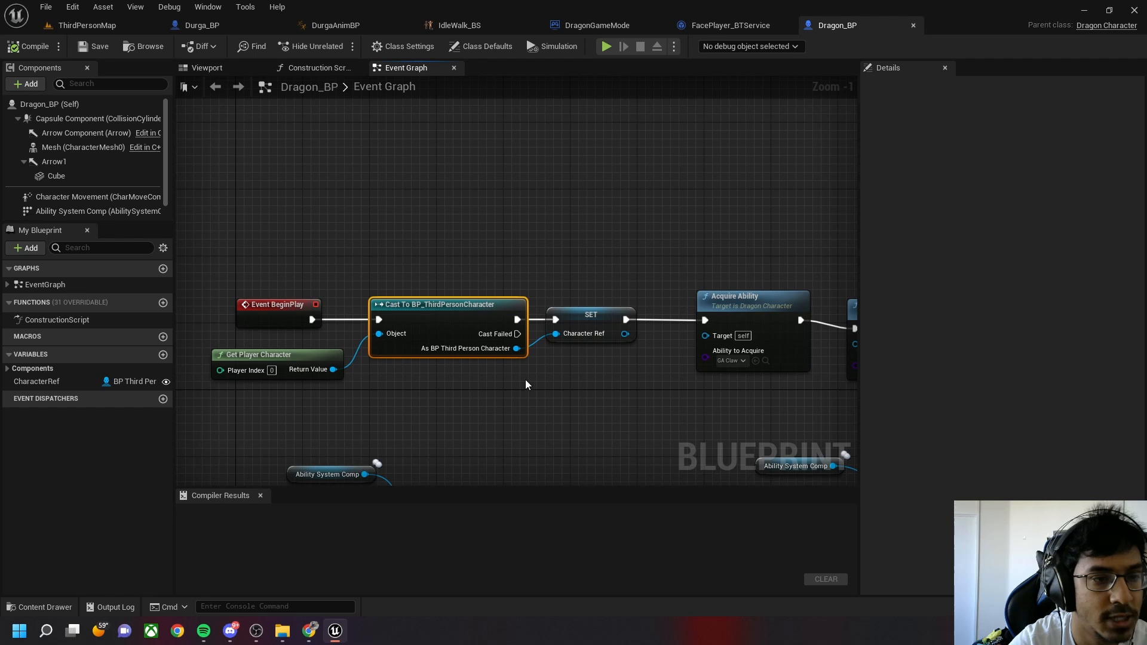
right_click(395, 200)
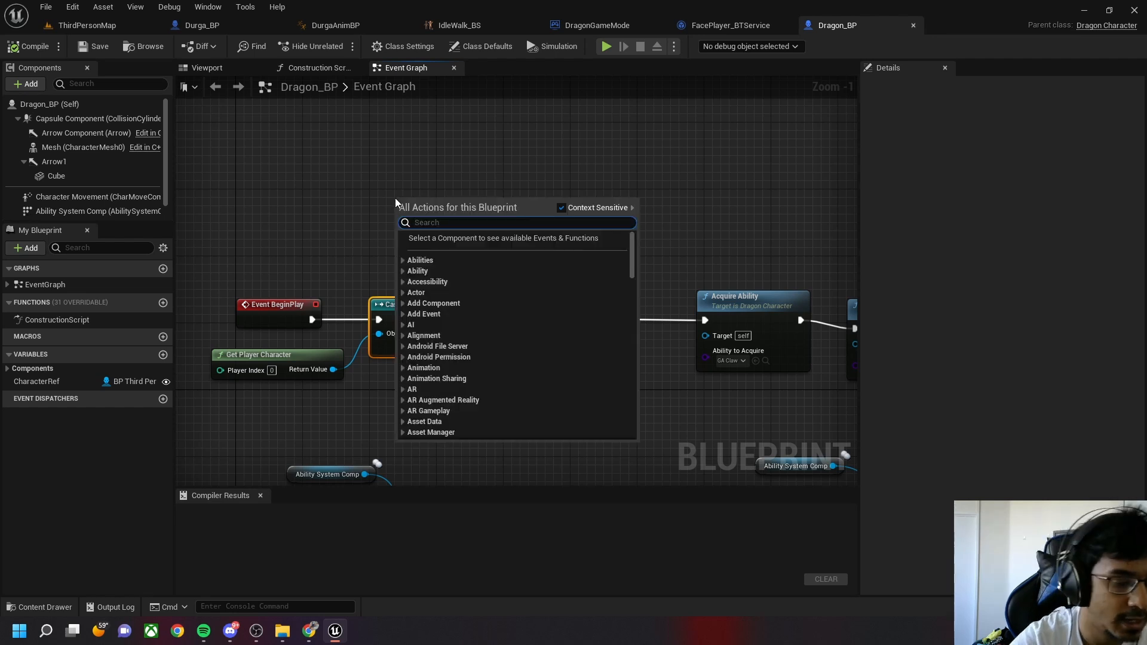
click(594, 408)
right_click(417, 202)
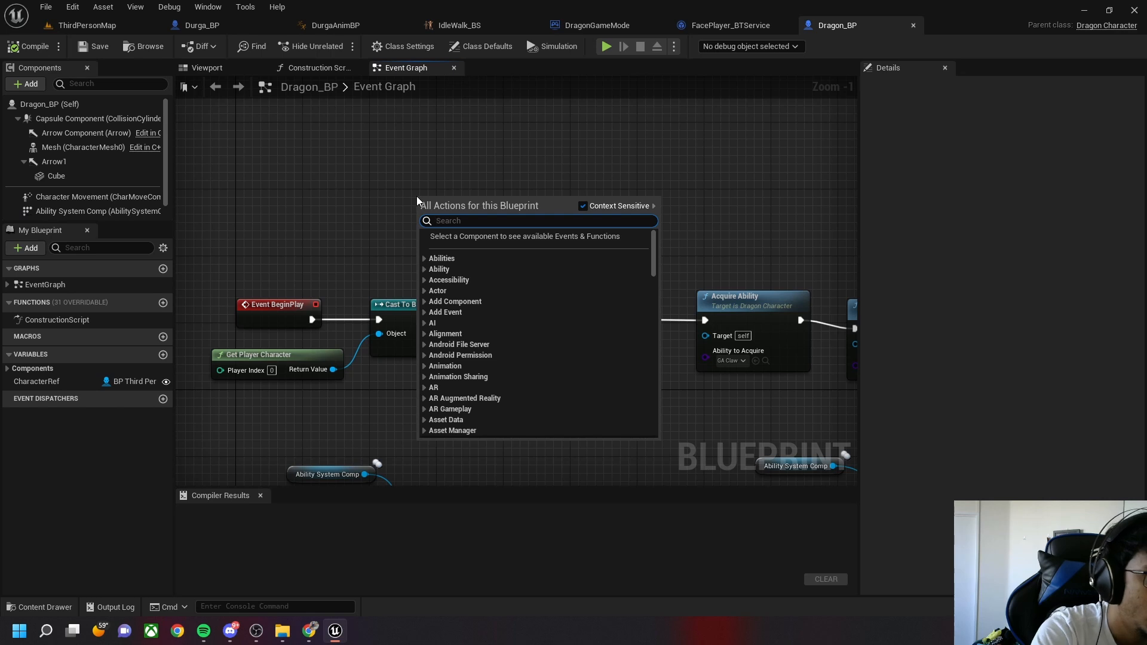
click(292, 362)
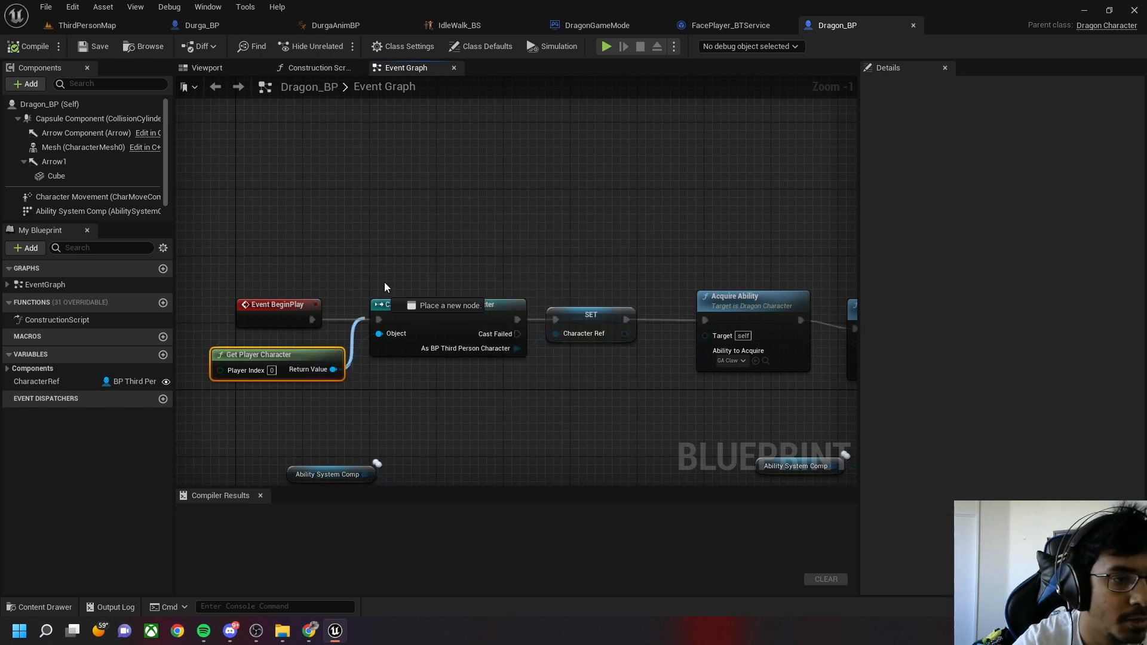
Add a Cast To Durga_BP node fed by Get Player Character's return value in Dragon_BP's event graph
drag(385, 287, 408, 224)
text(character)
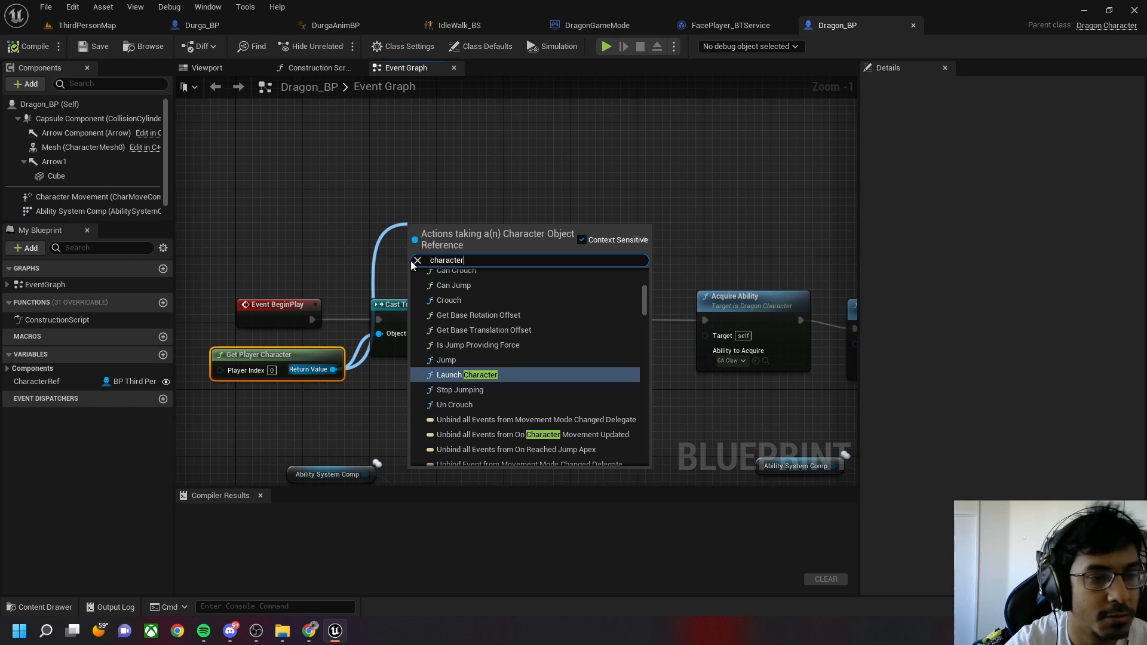
scroll(524, 429, down, 8)
scroll(524, 429, down, 10)
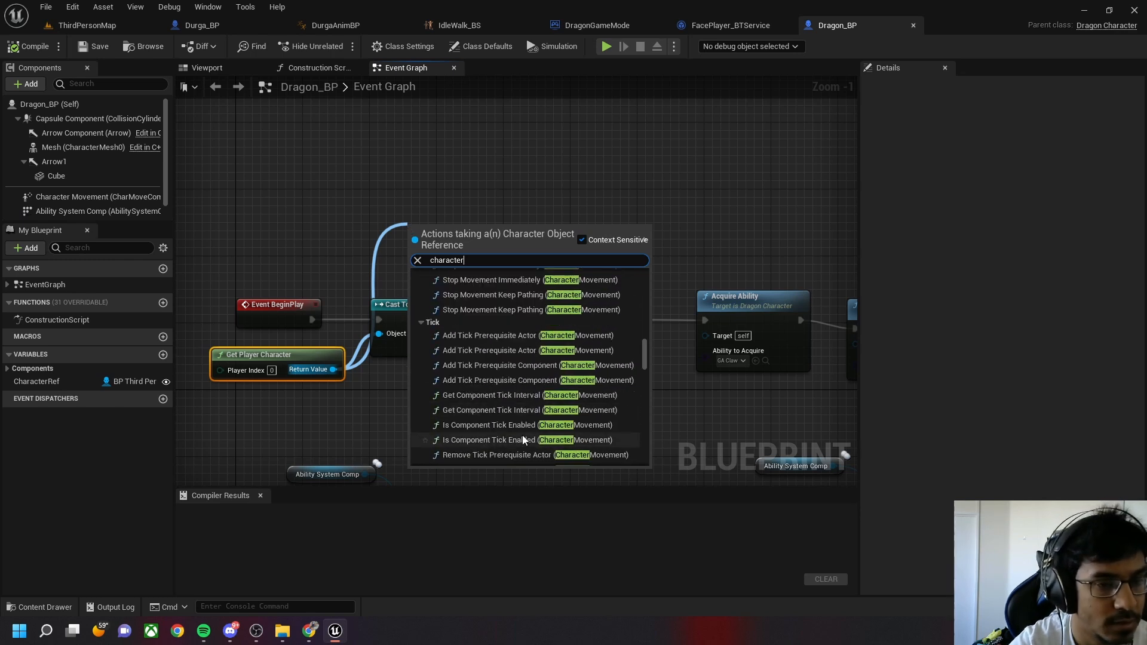
drag(647, 361, 648, 443)
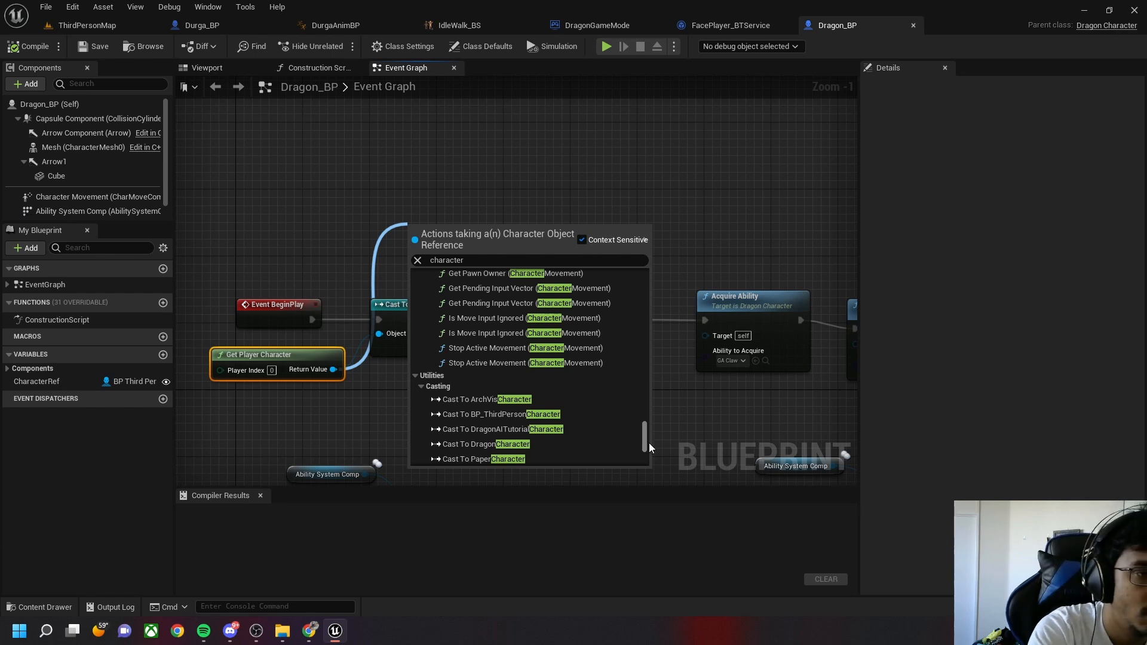
click(477, 259)
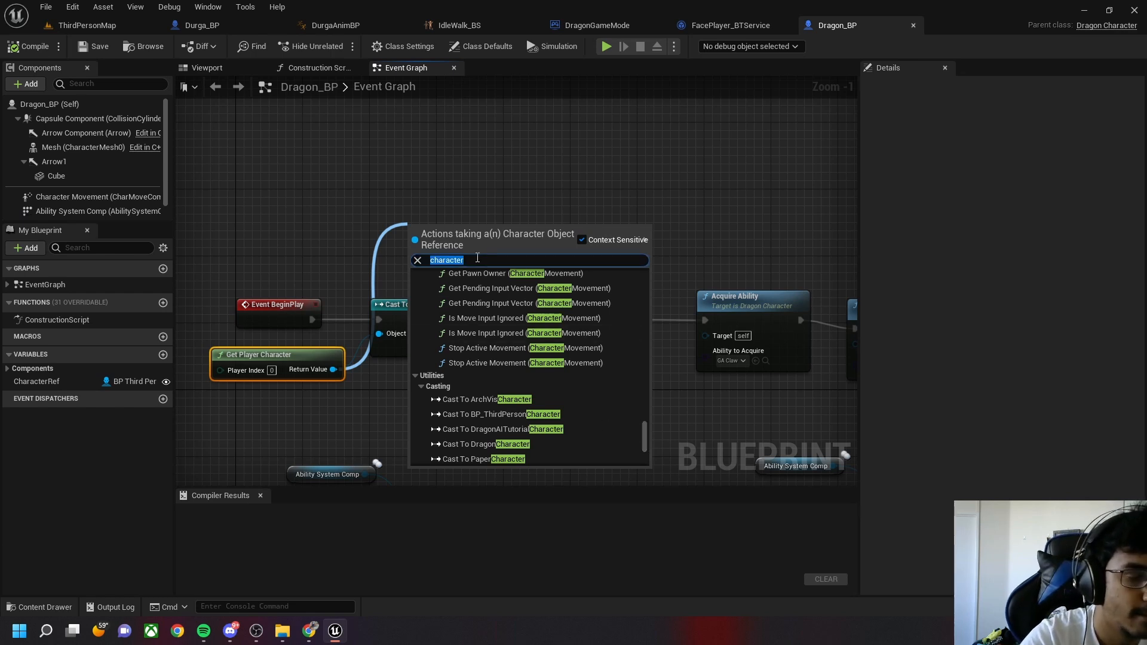
text(cast t)
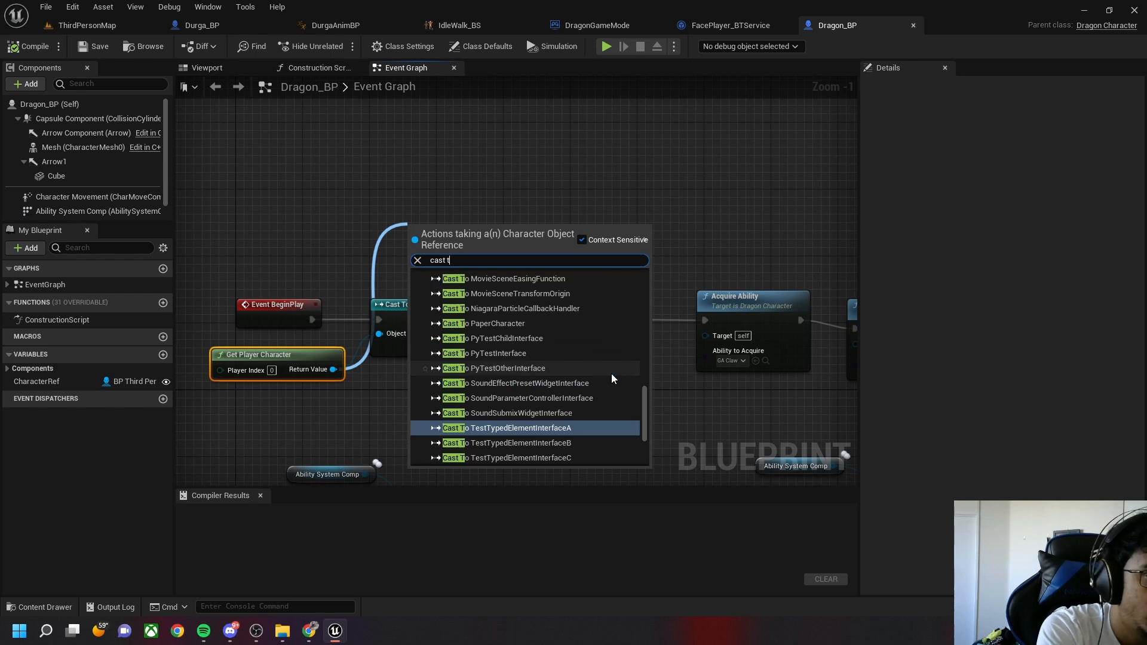
text(o char)
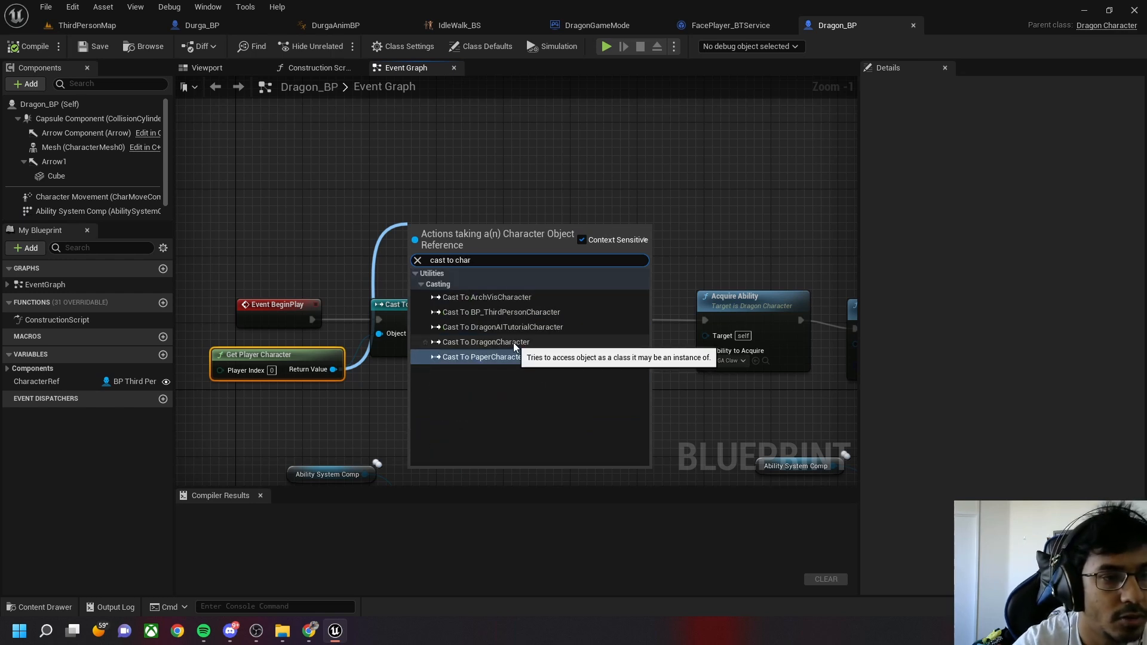
key(BackSpace)
key(BackSpace)
key(BackSpace)
key(BackSpace)
text(durga)
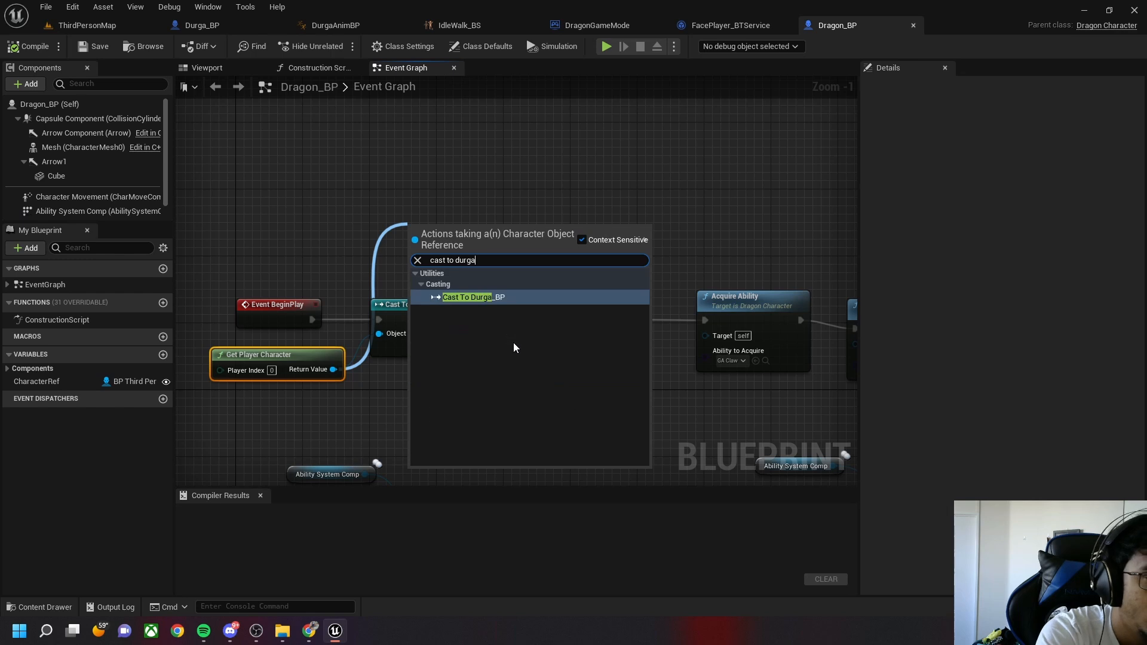
click(483, 297)
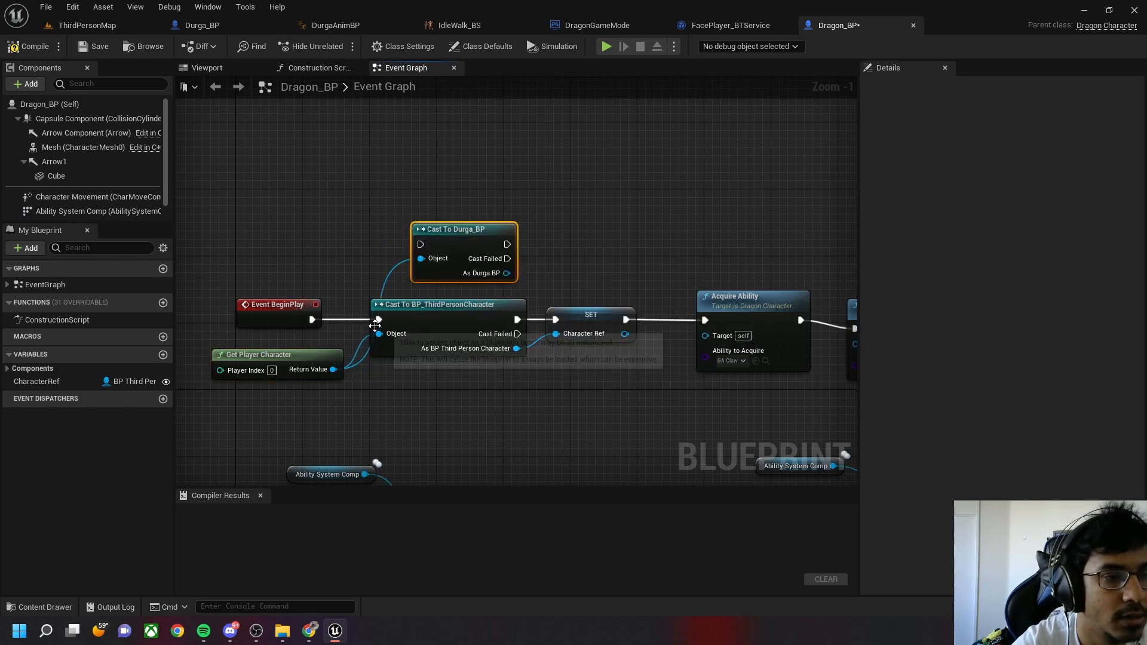
Replace the Cast To BP_ThirdPersonCharacter node with Cast To Durga_BP between Event BeginPlay and the Character Ref SET node, aligned in the row
ctrl+drag(382, 322, 420, 245)
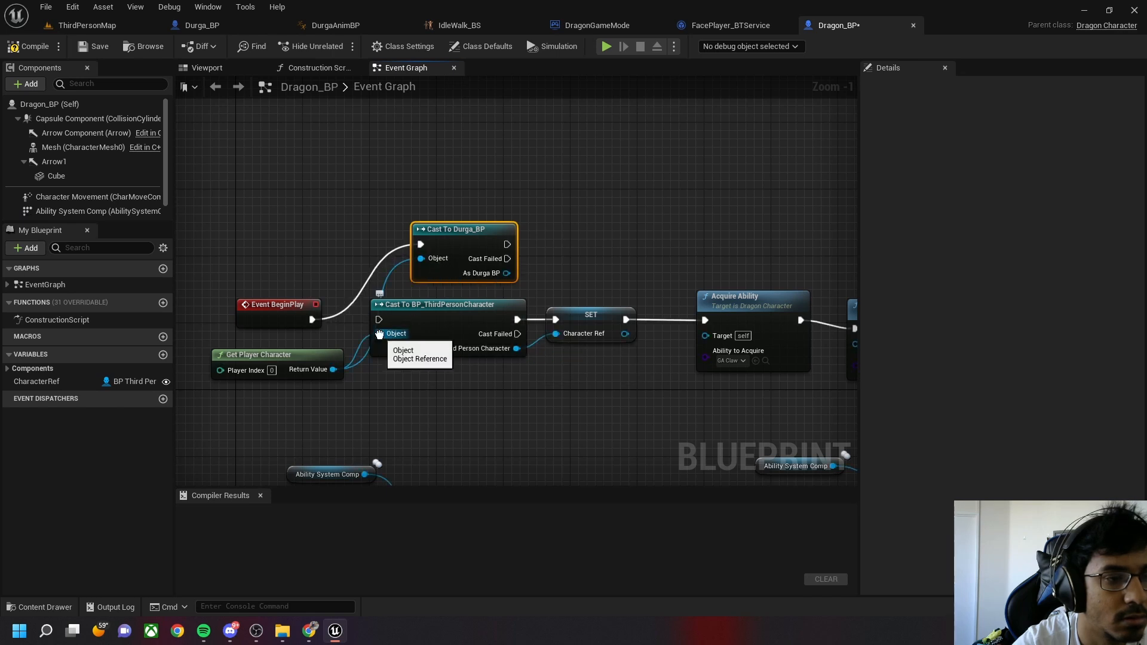
drag(506, 274, 557, 335)
drag(507, 245, 555, 320)
click(466, 313)
key(Delete)
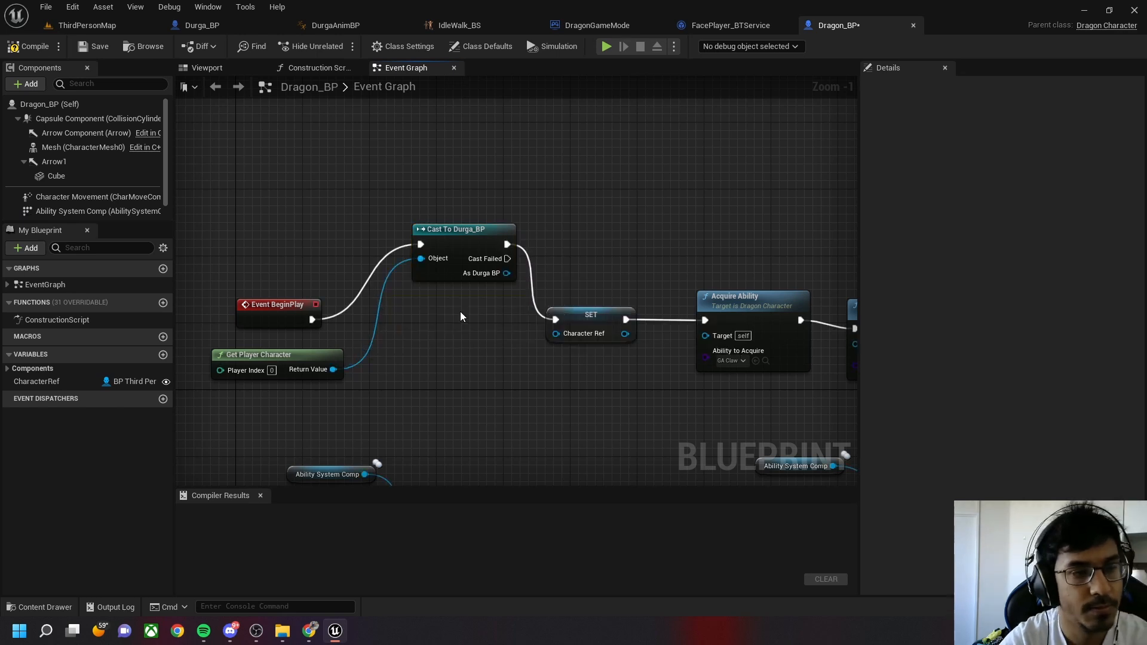
drag(472, 245, 454, 319)
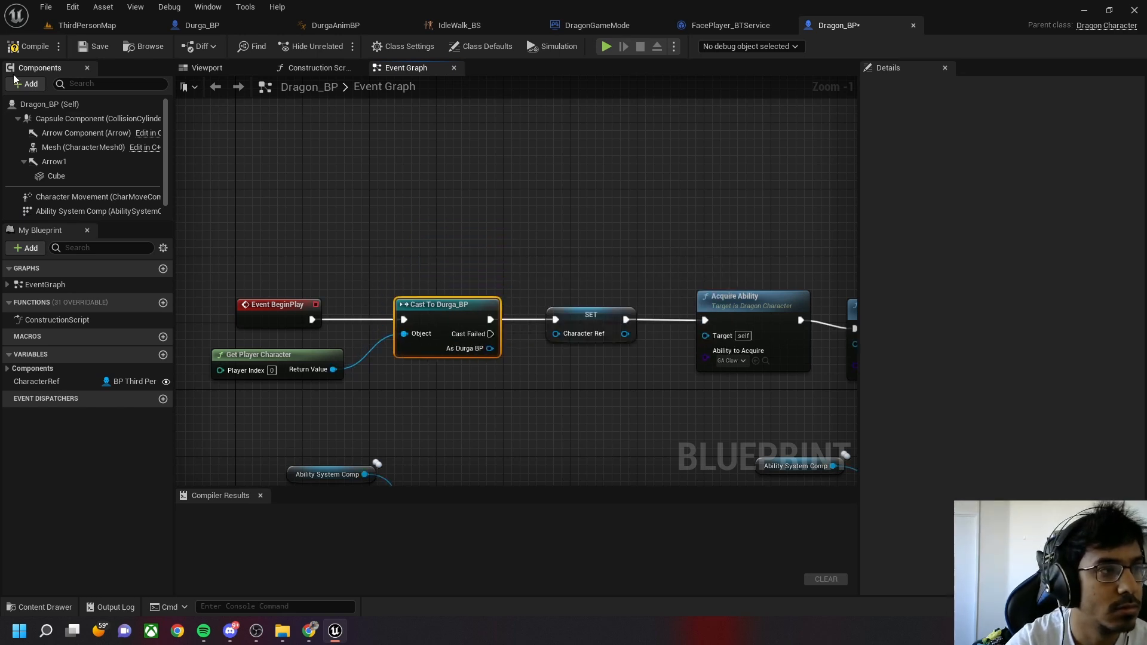
Compile and save Dragon_BP, play-test the level briefly and stop playing
click(27, 48)
click(95, 46)
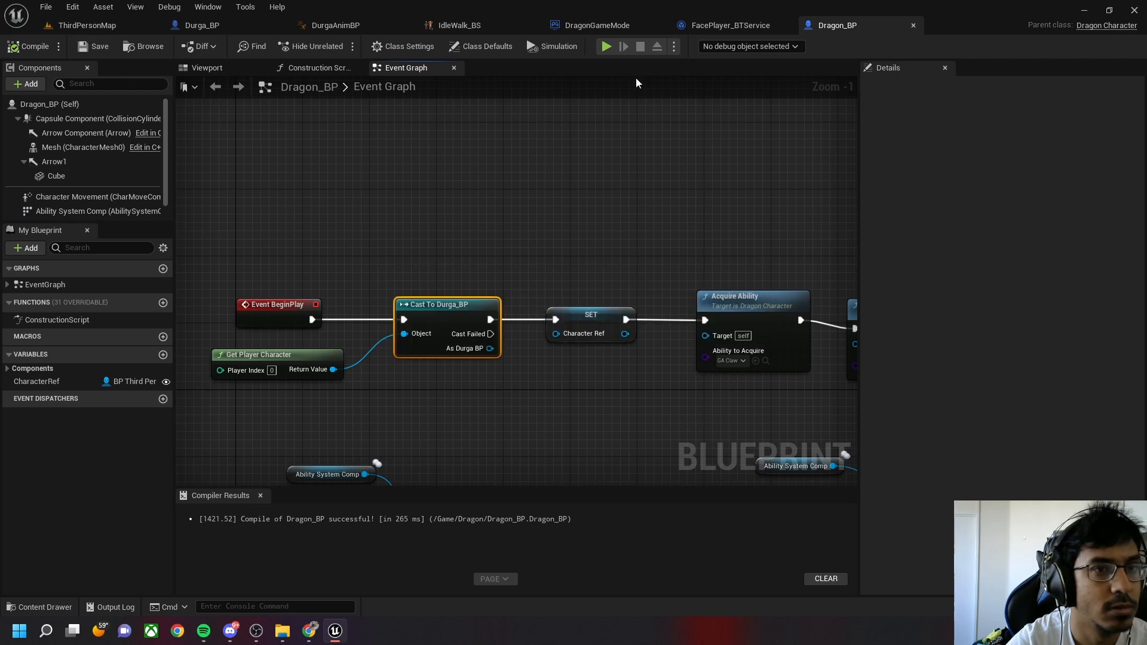
click(605, 46)
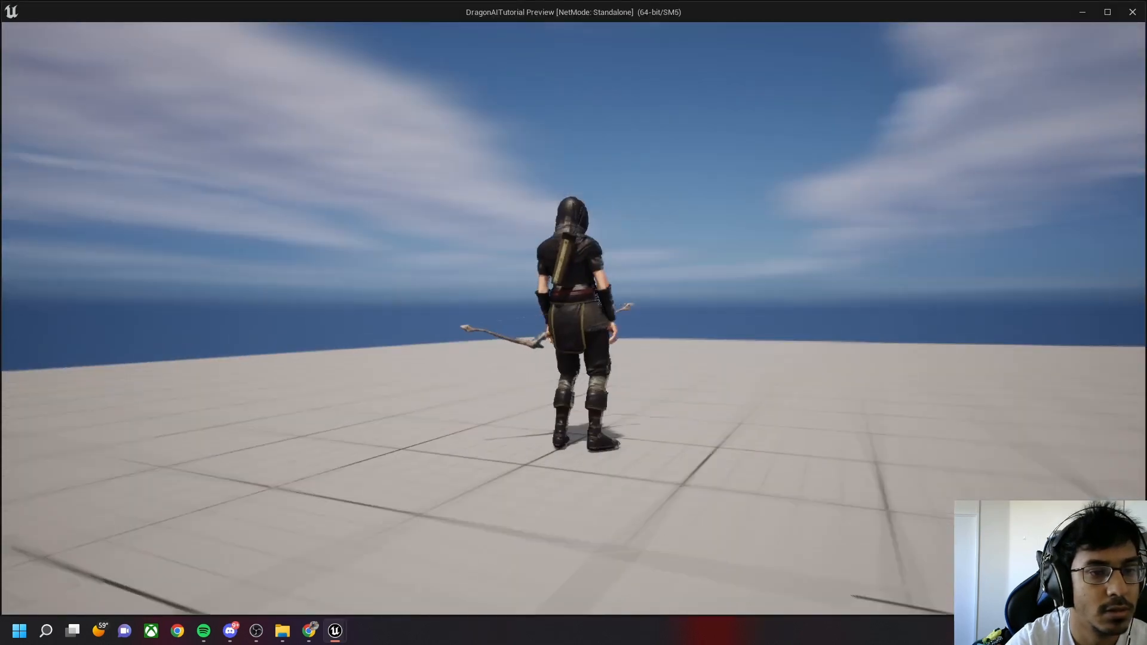
key(Escape)
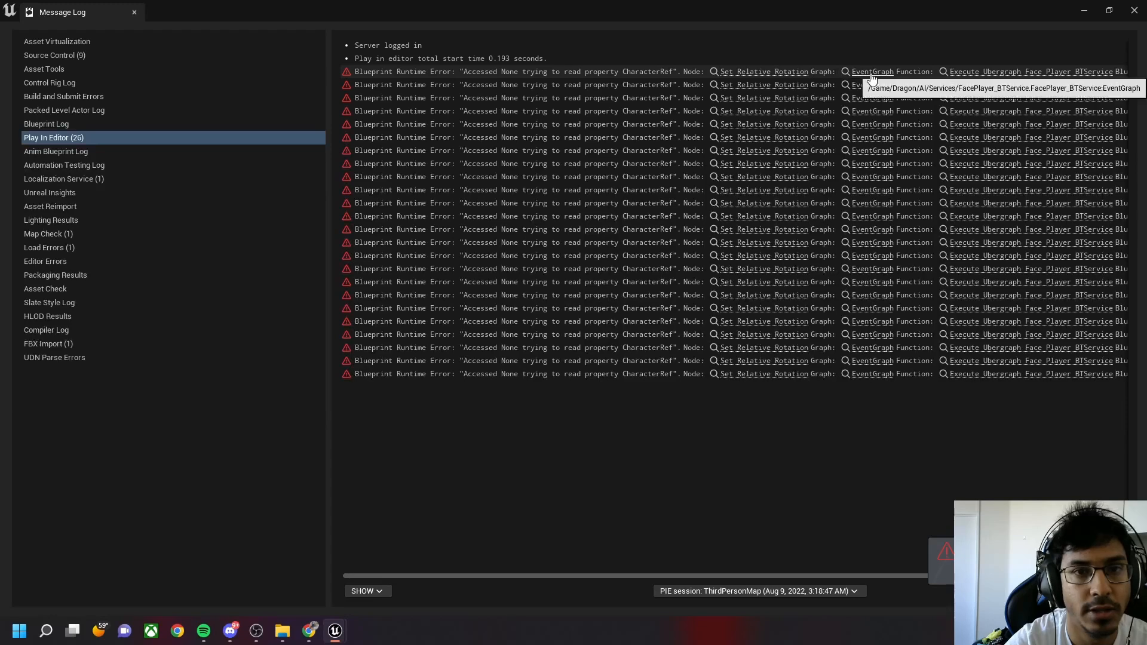
Open the failing event graph from the first CharacterRef error, close the message log and check the Character Ref node's variable type
click(827, 72)
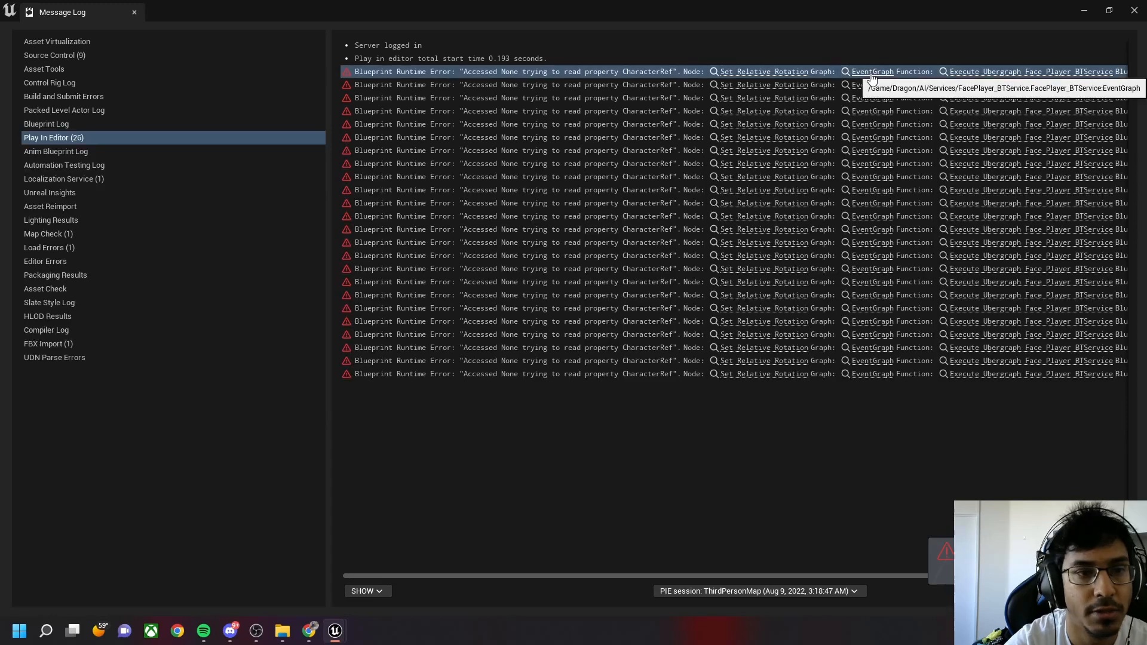
click(134, 11)
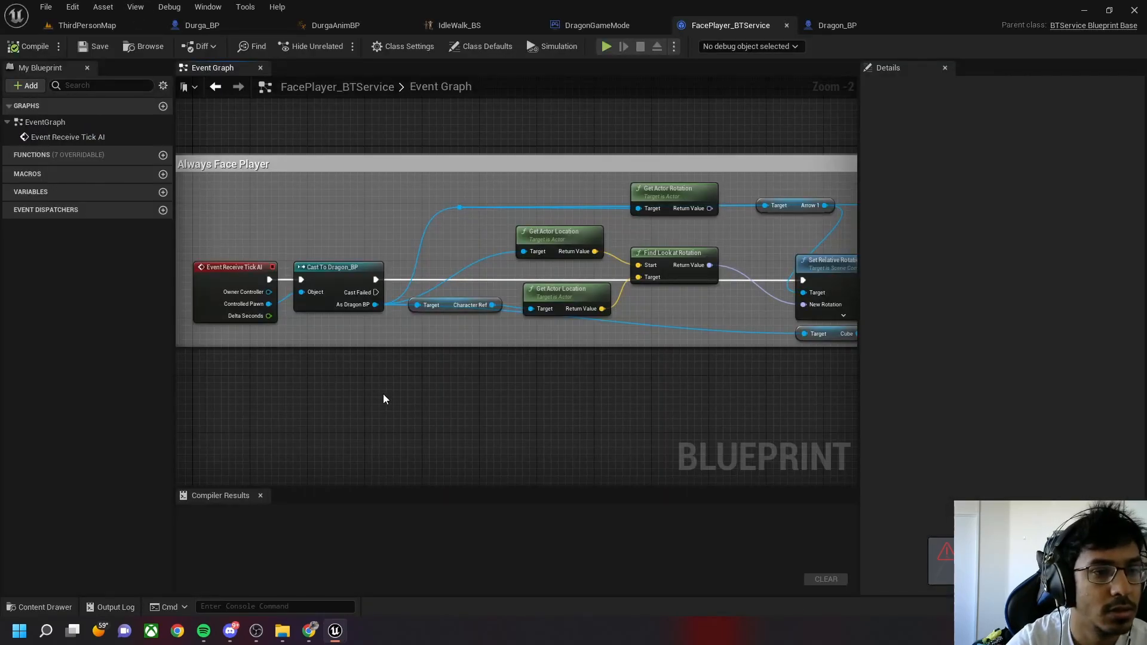
right_drag(442, 404, 502, 405)
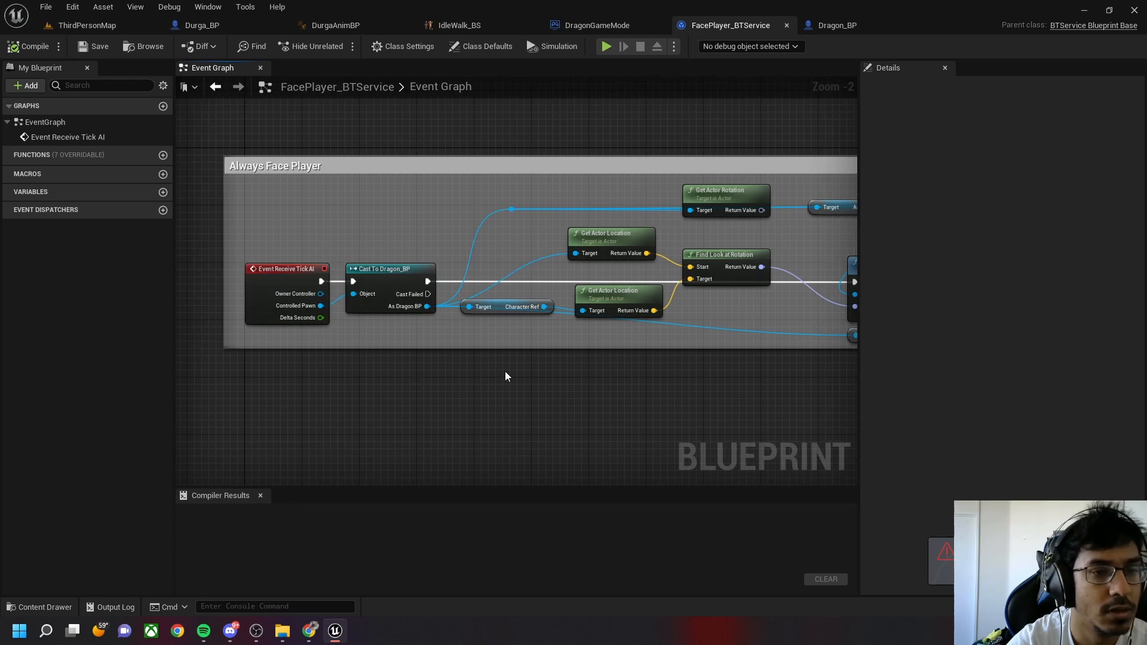
right_drag(573, 389, 522, 397)
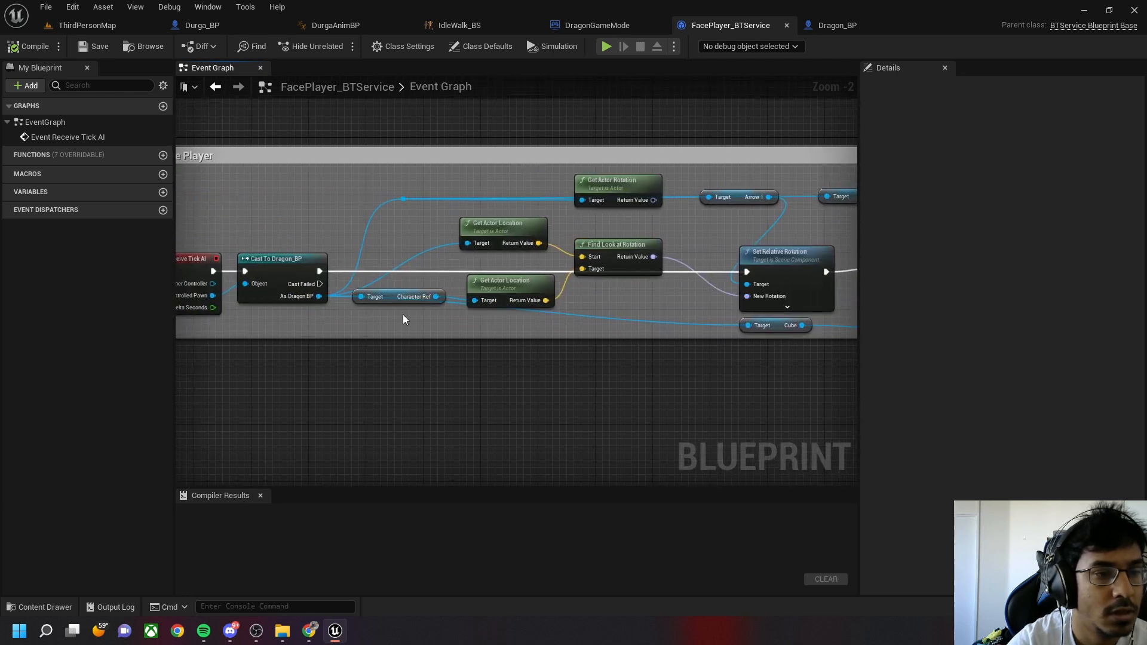
click(399, 298)
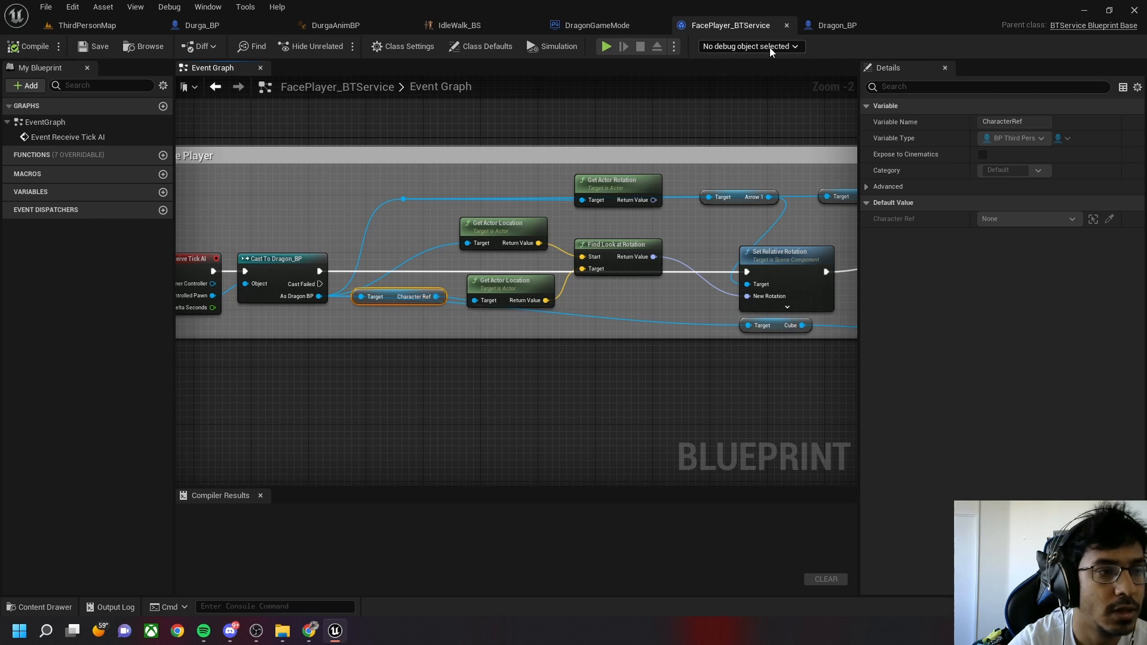
Change the CharacterRef variable's type in Dragon_BP to a Durga BP object reference and search for the variable's references
click(816, 26)
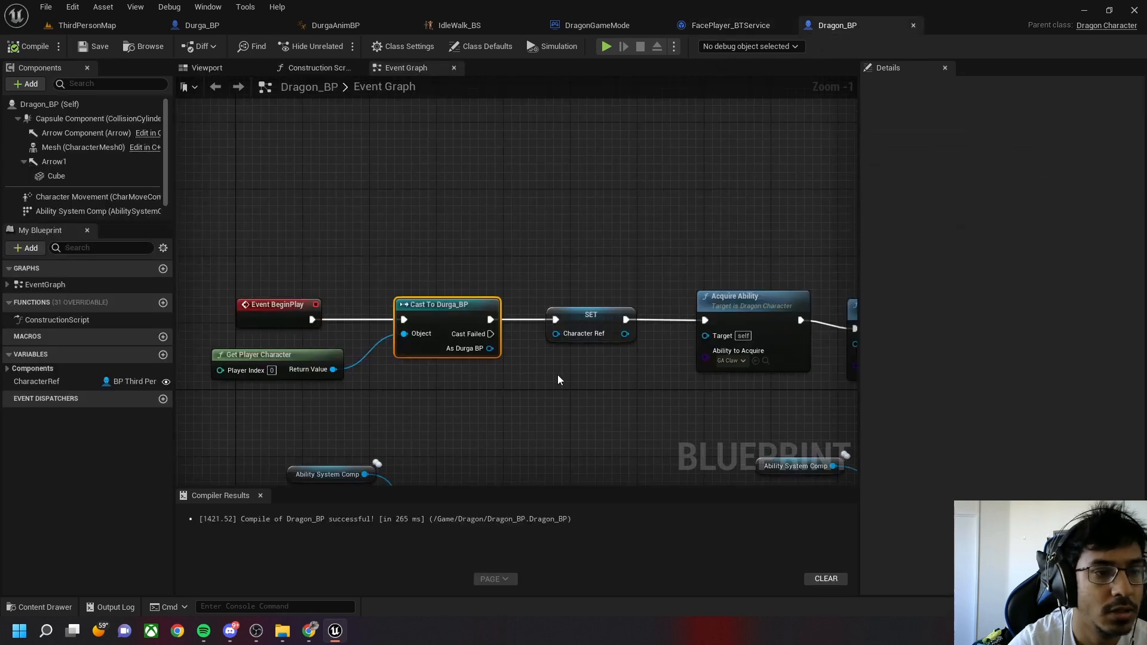
mouse_move(493, 353)
mouse_down()
mouse_move(562, 334)
mouse_move(612, 367)
mouse_move(485, 350)
mouse_up()
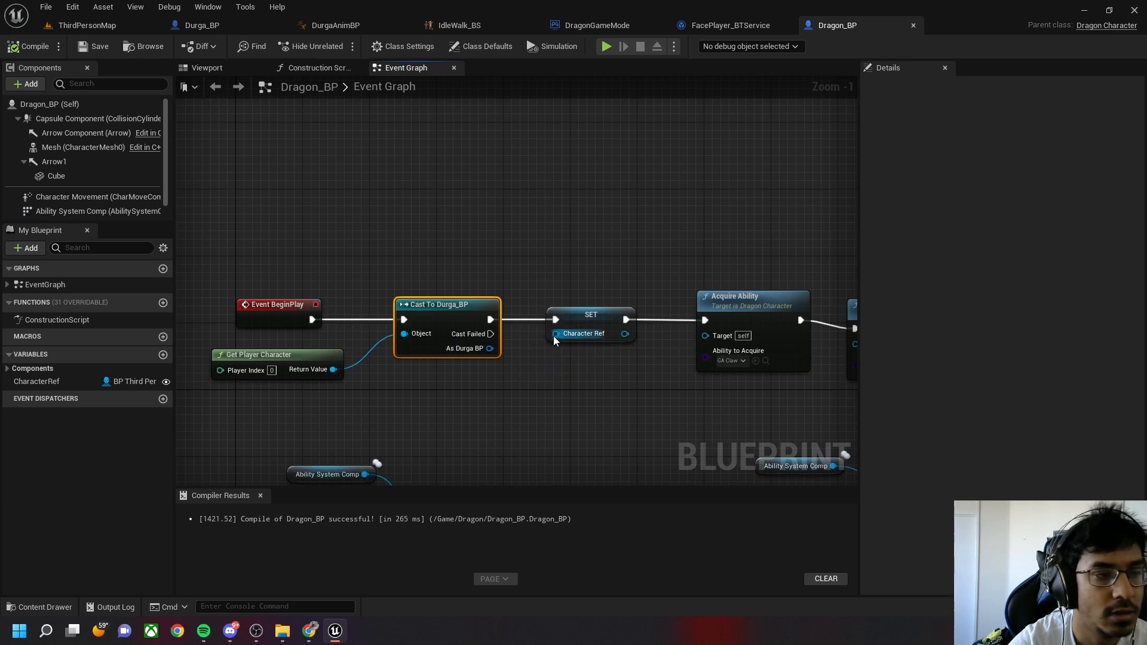
click(62, 382)
click(126, 382)
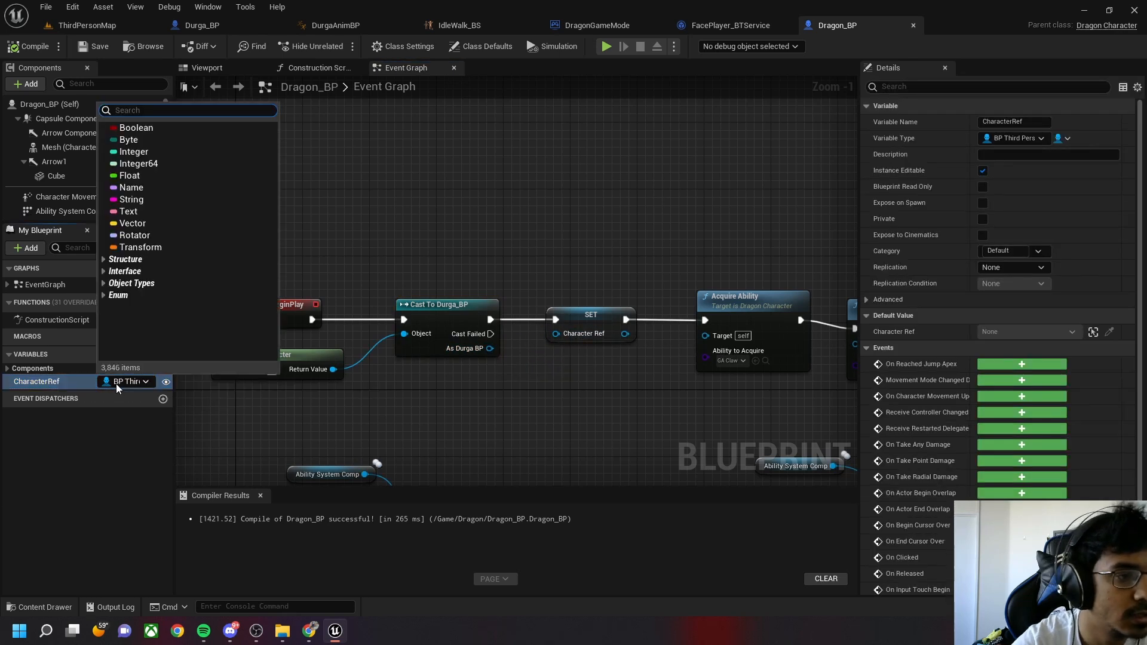
text(durg)
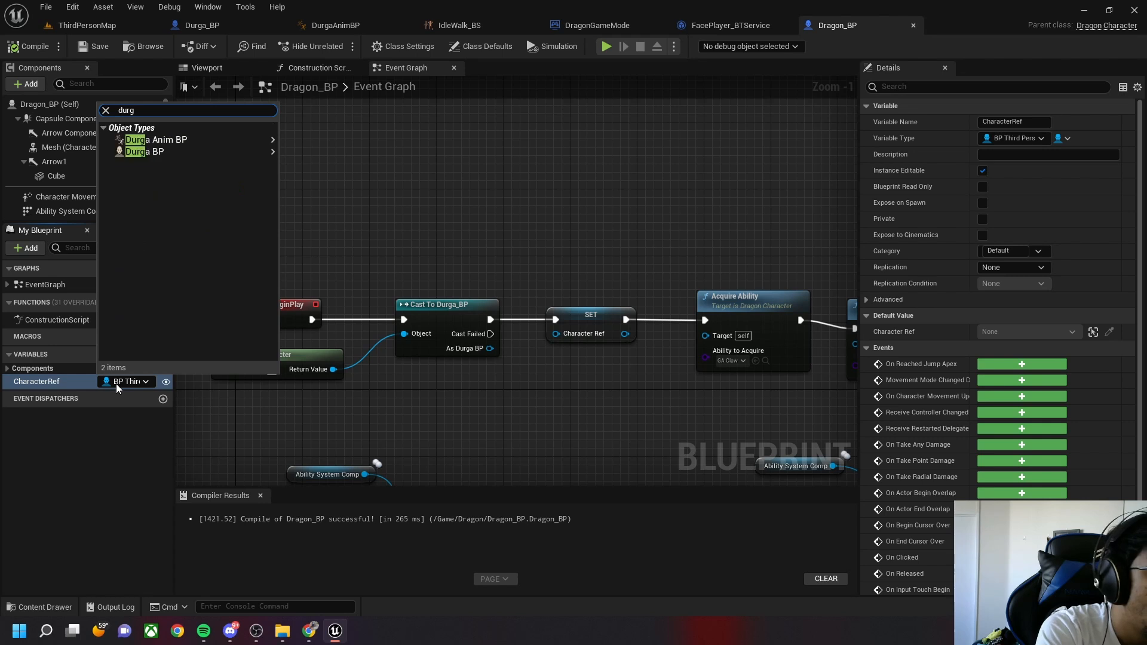
mouse_move(137, 154)
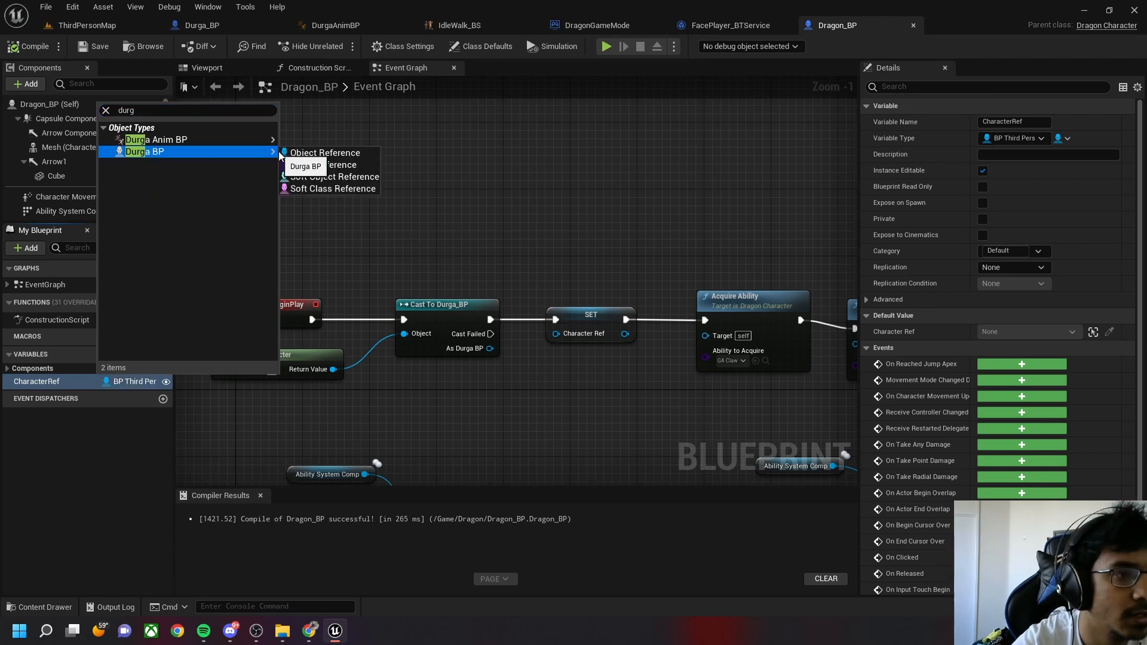
click(284, 153)
click(547, 342)
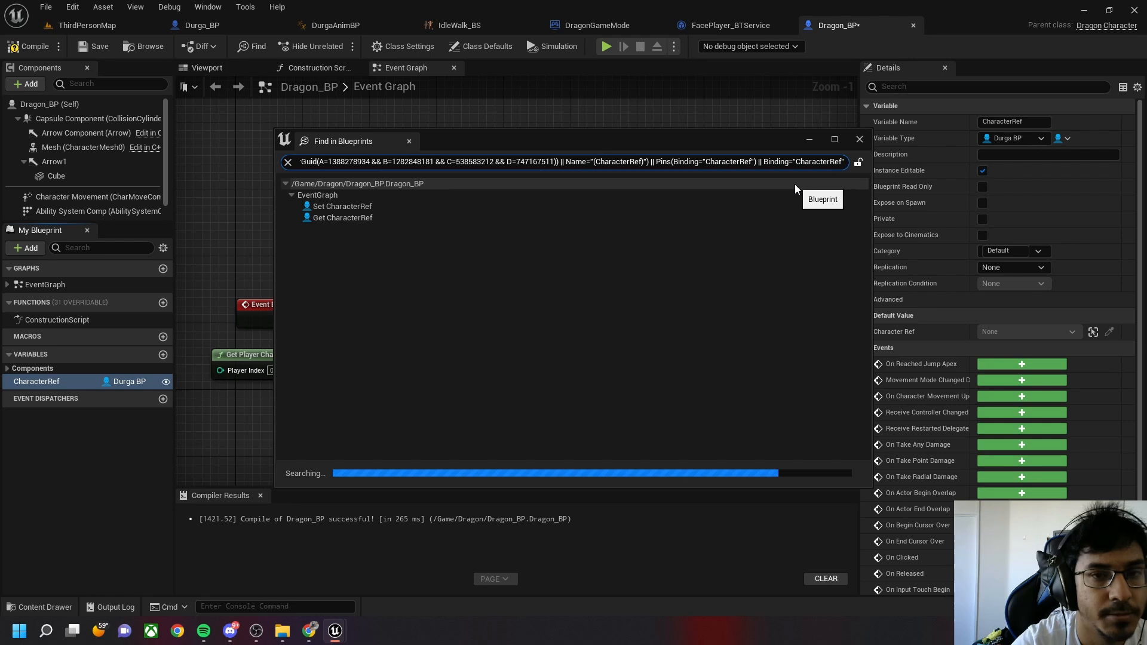
Close the CharacterRef search results and recompile Dragon_BP with the Durga BP variable type
click(859, 139)
drag(489, 348, 555, 333)
click(28, 46)
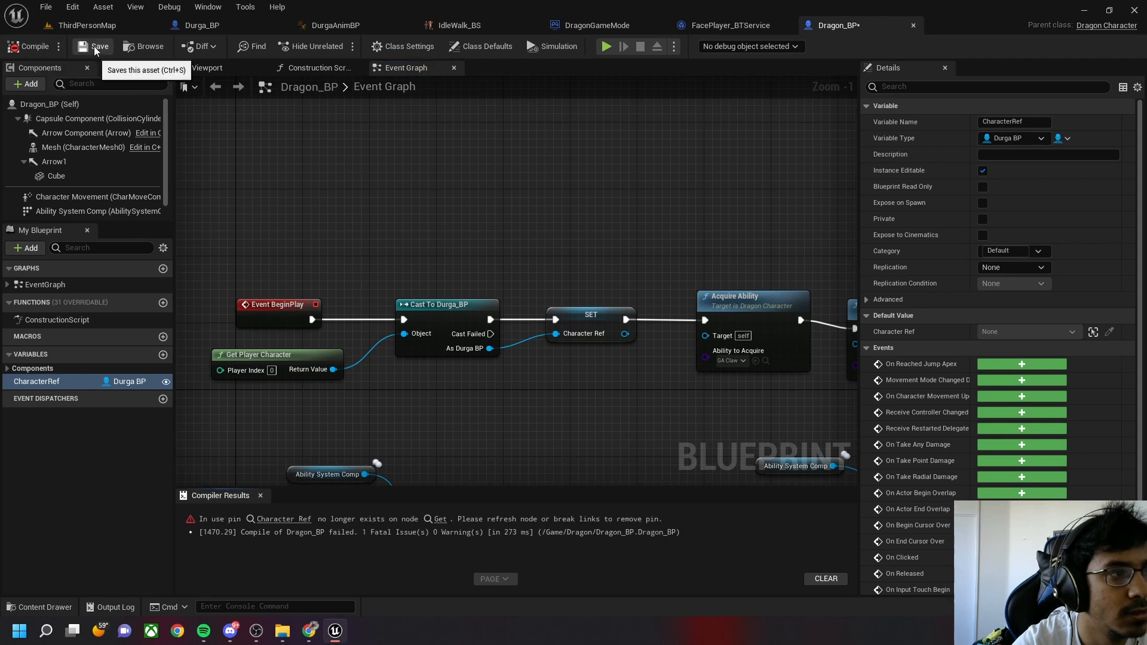
Reconnect the failing Character Ref getter in Face Player to Get Actor Location's target through its valid pin, and compile and save Dragon_BP
right_drag(491, 458, 514, 371)
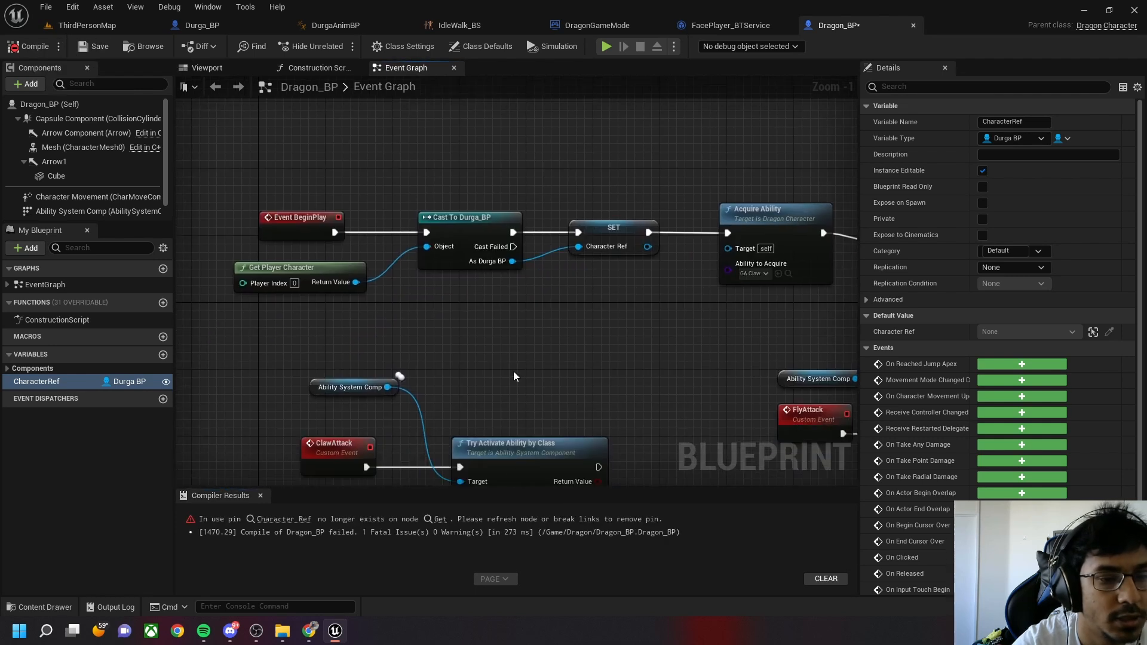
click(430, 521)
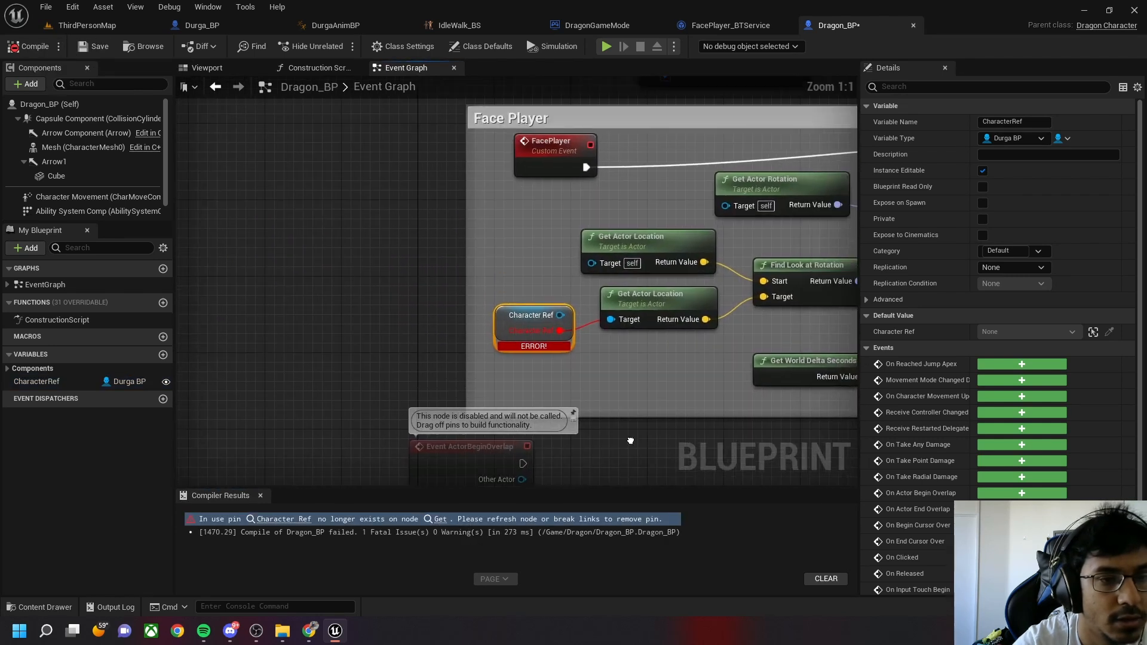
drag(560, 316, 610, 321)
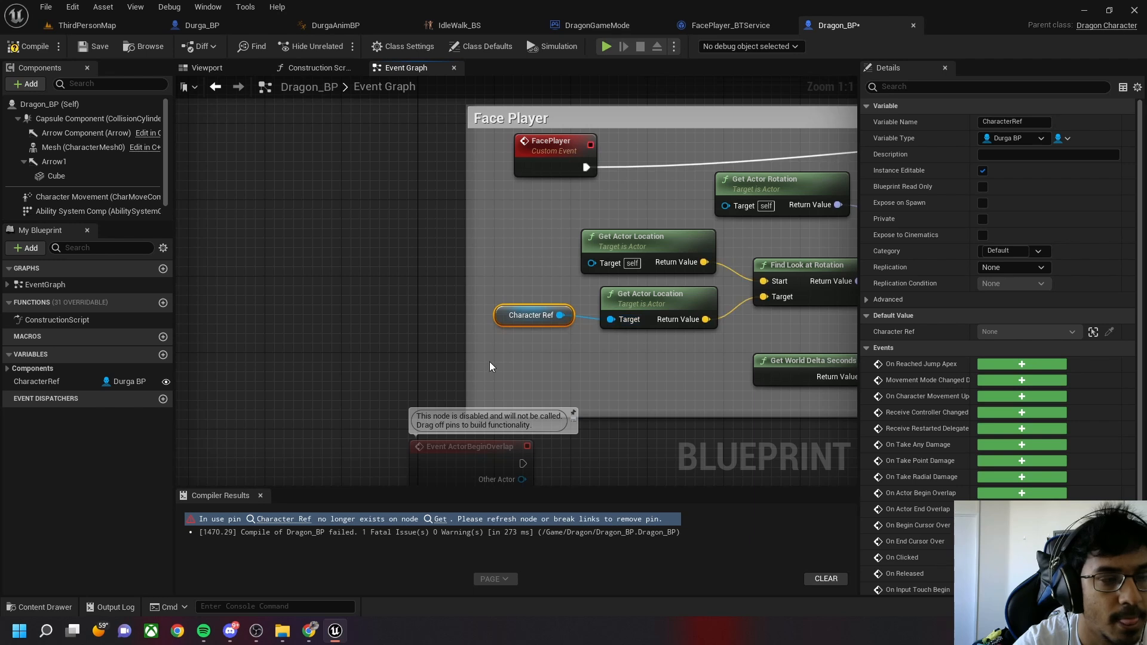
click(22, 52)
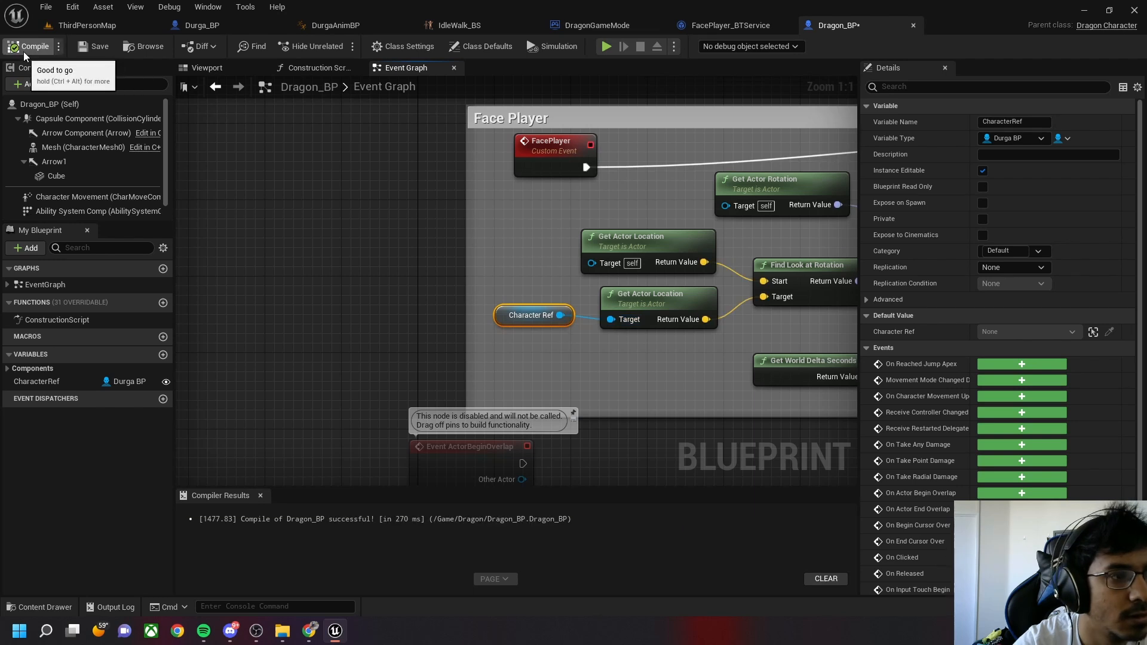
click(82, 48)
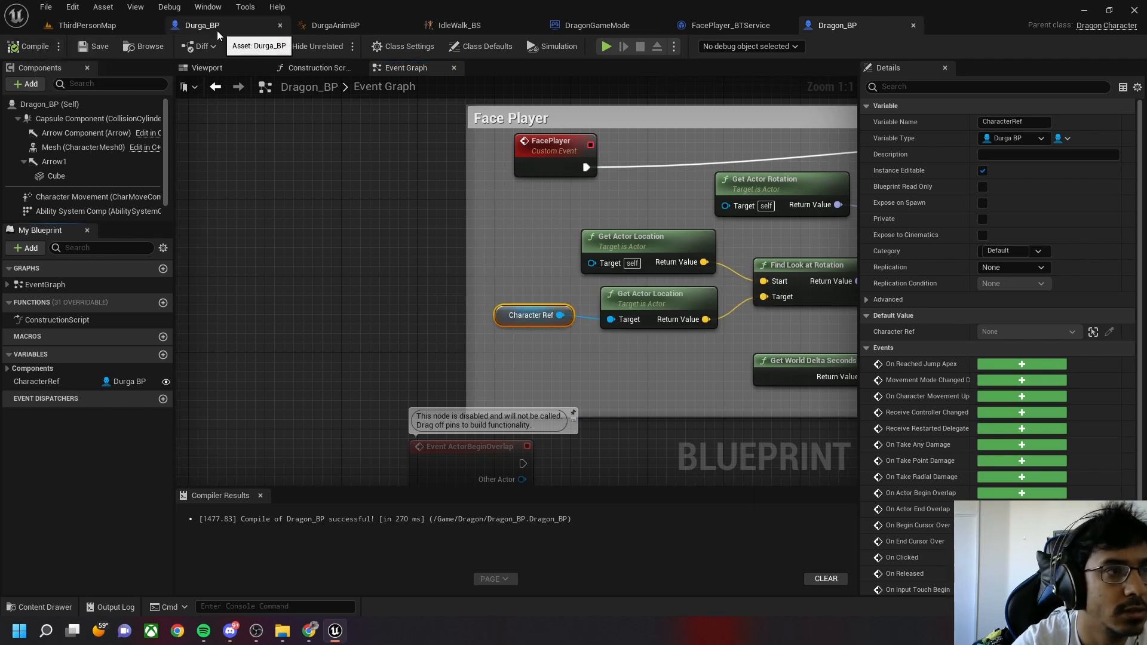
Play-test ThirdPersonMap, moving the archer around in front of the dragon to check that it faces the player, and stop playing
click(112, 27)
click(255, 47)
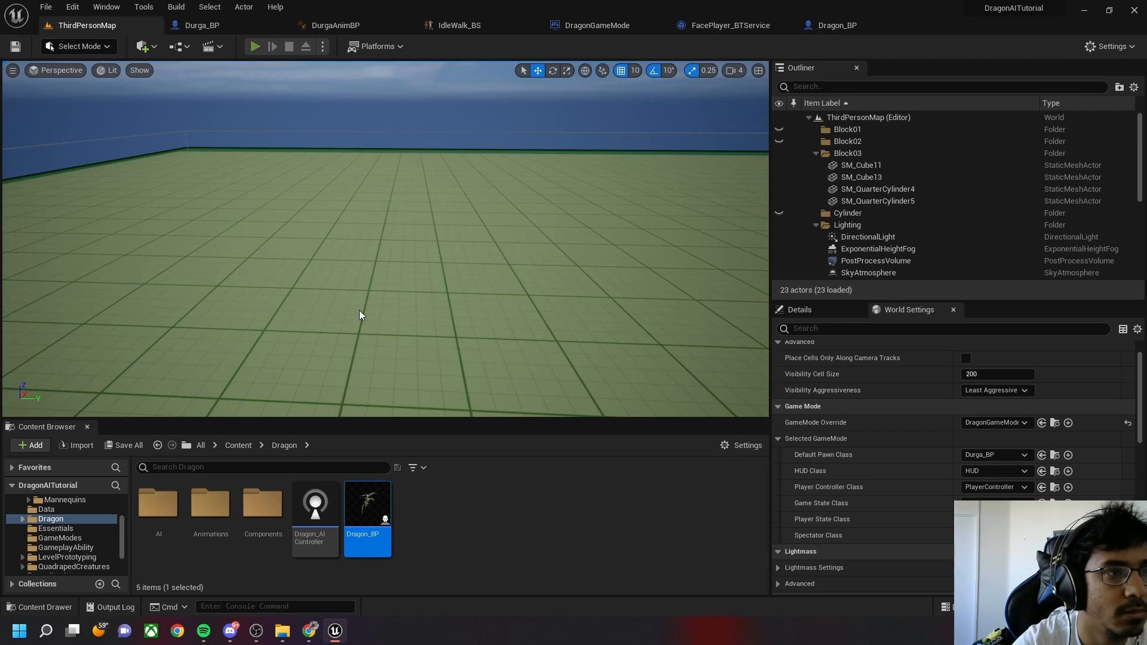
key(Escape)
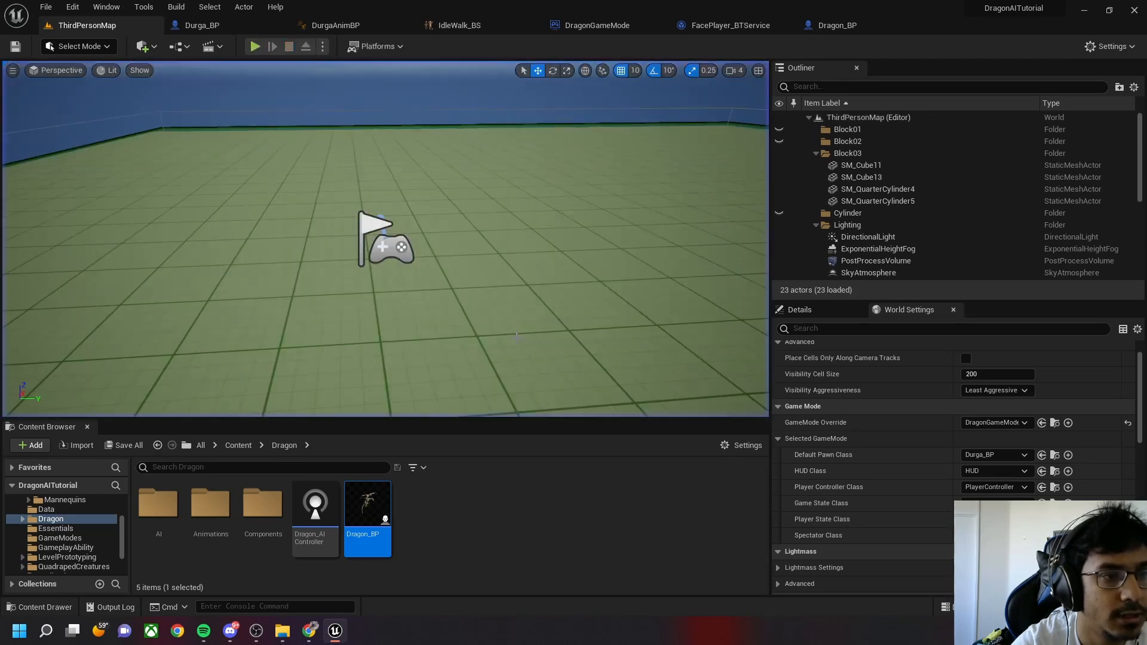
click(253, 47)
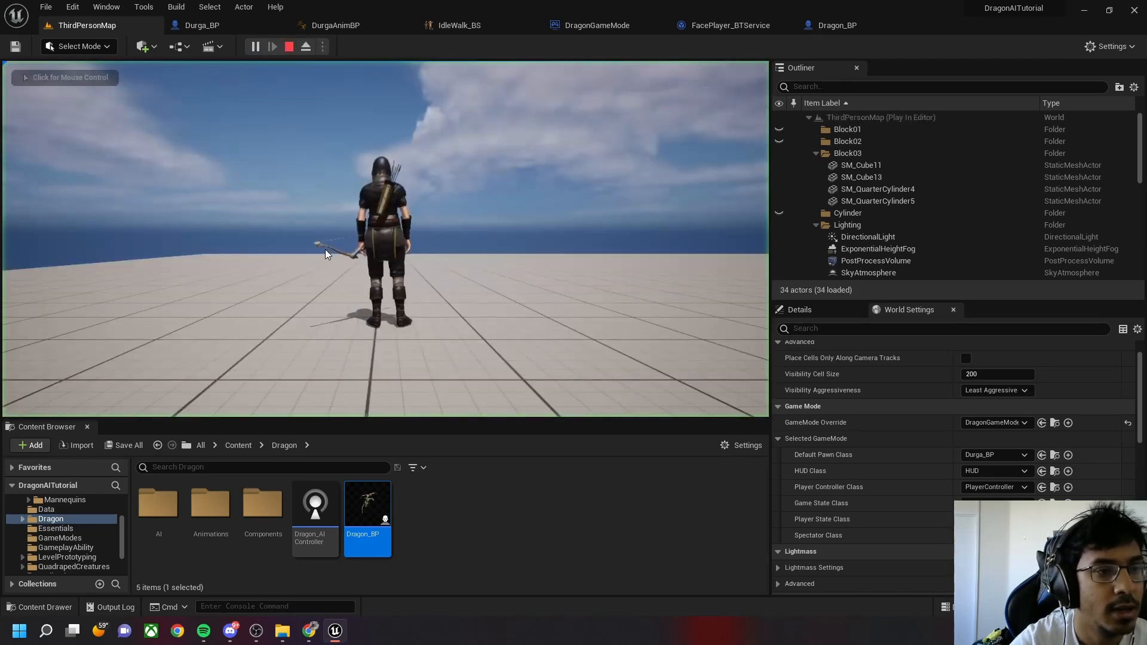
key(a)
key(s)
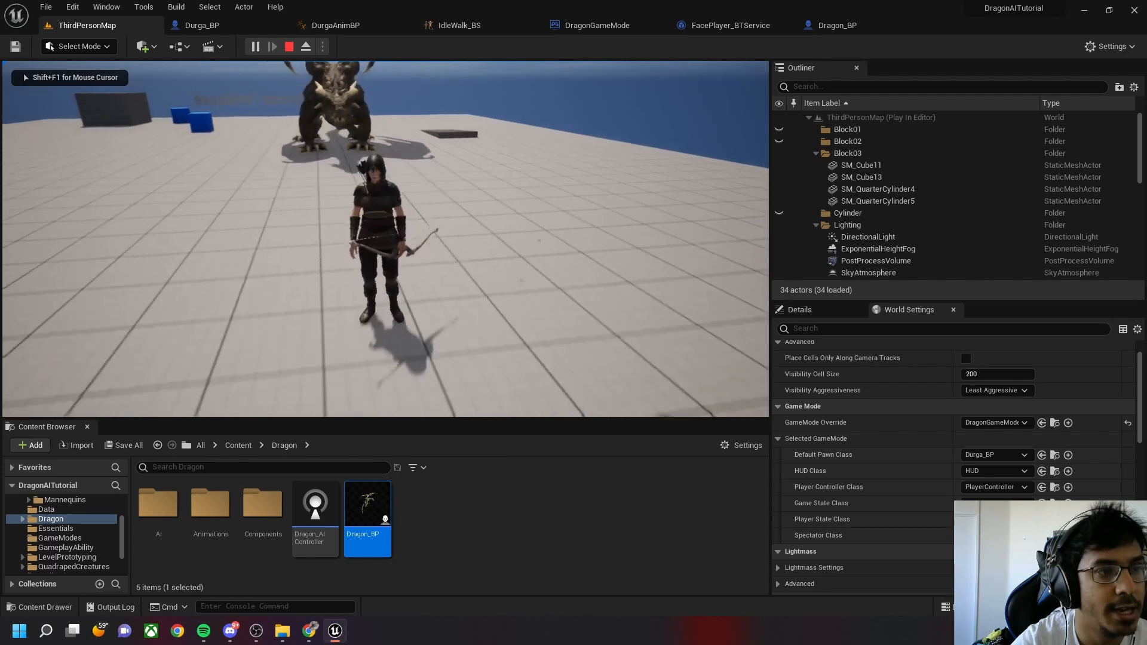
key(a)
key(a)
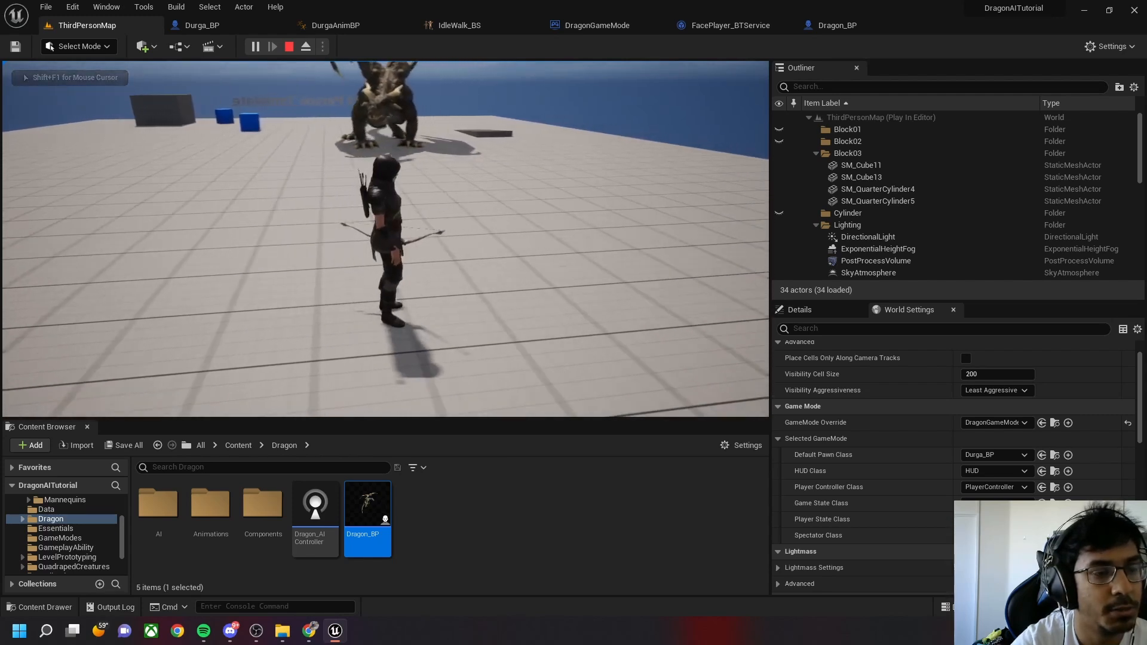
key(d)
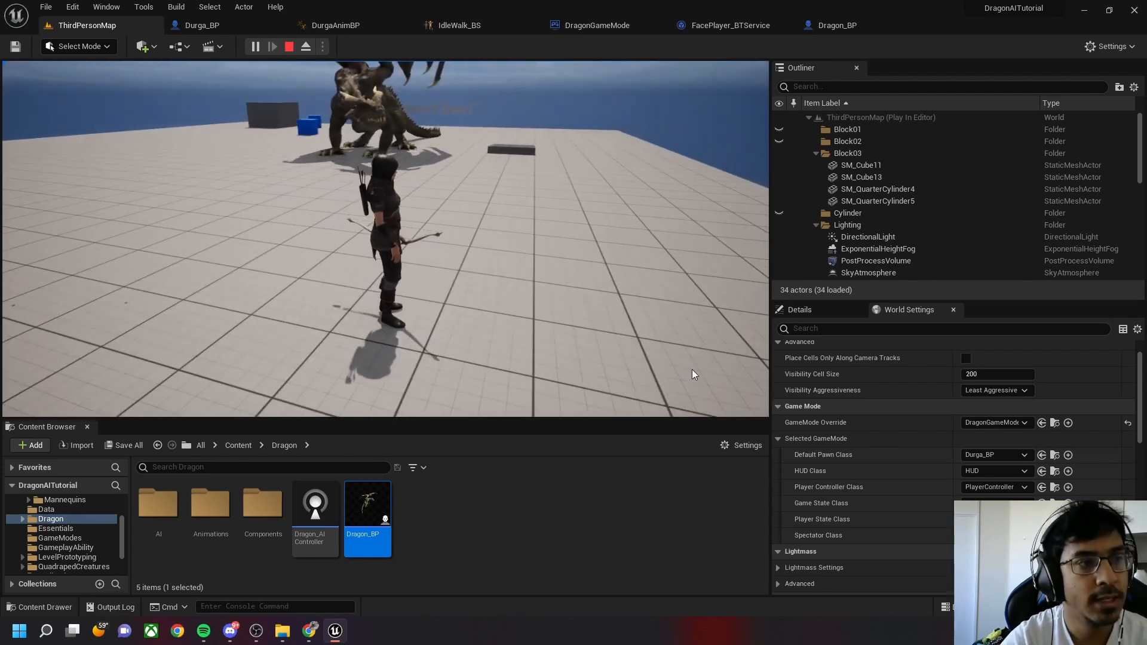
key(Escape)
Open DurgaAnimBP's event graph and space Event Blueprint Update Animation and Try Get Pawn Owner apart vertically
click(204, 26)
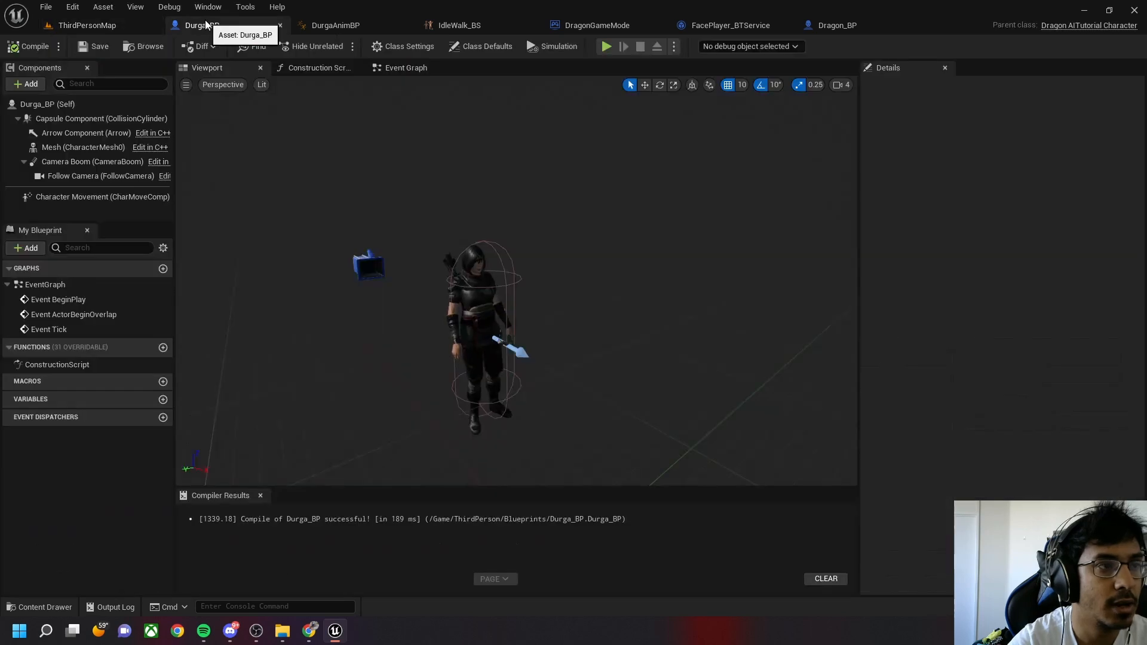
click(345, 25)
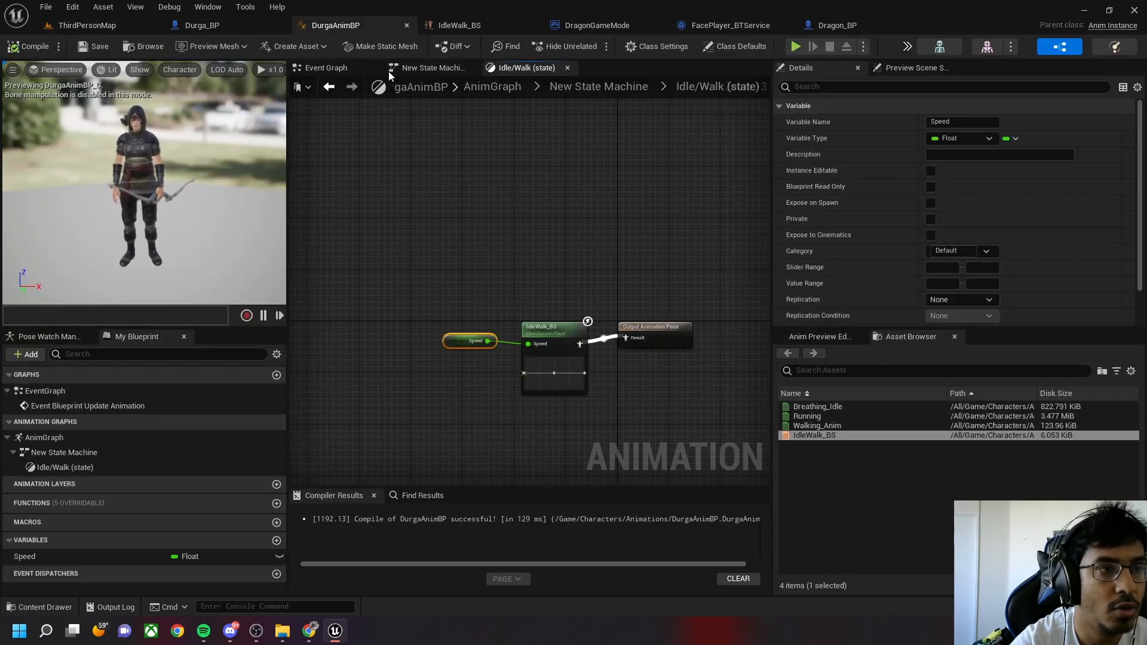
click(322, 67)
right_drag(568, 272, 457, 257)
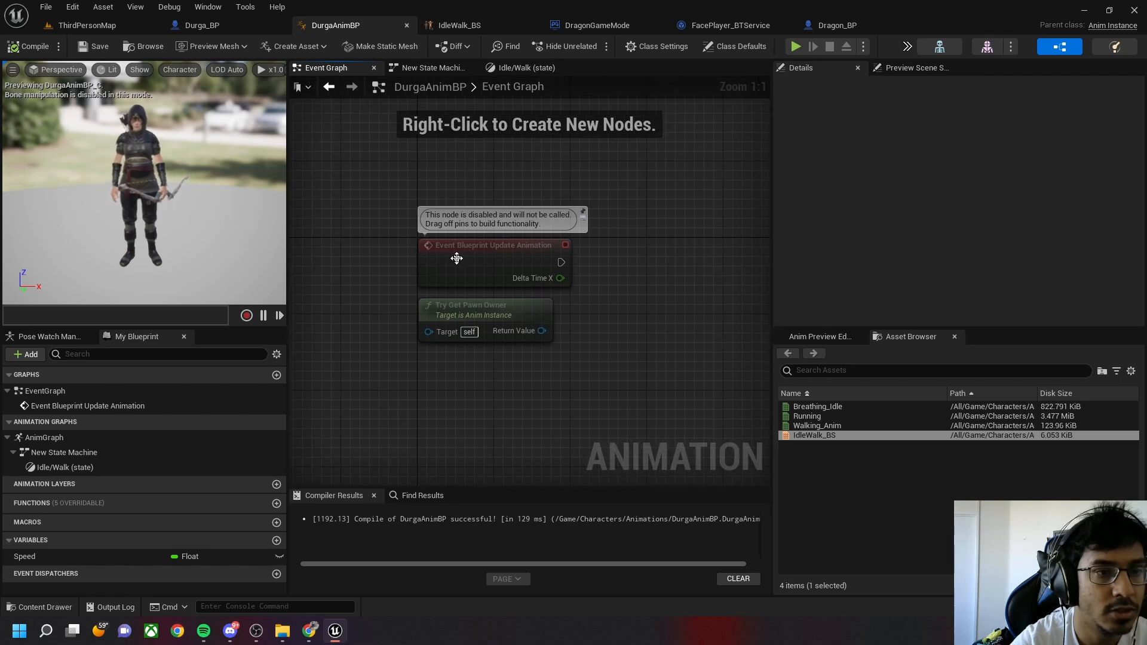
drag(479, 257, 477, 189)
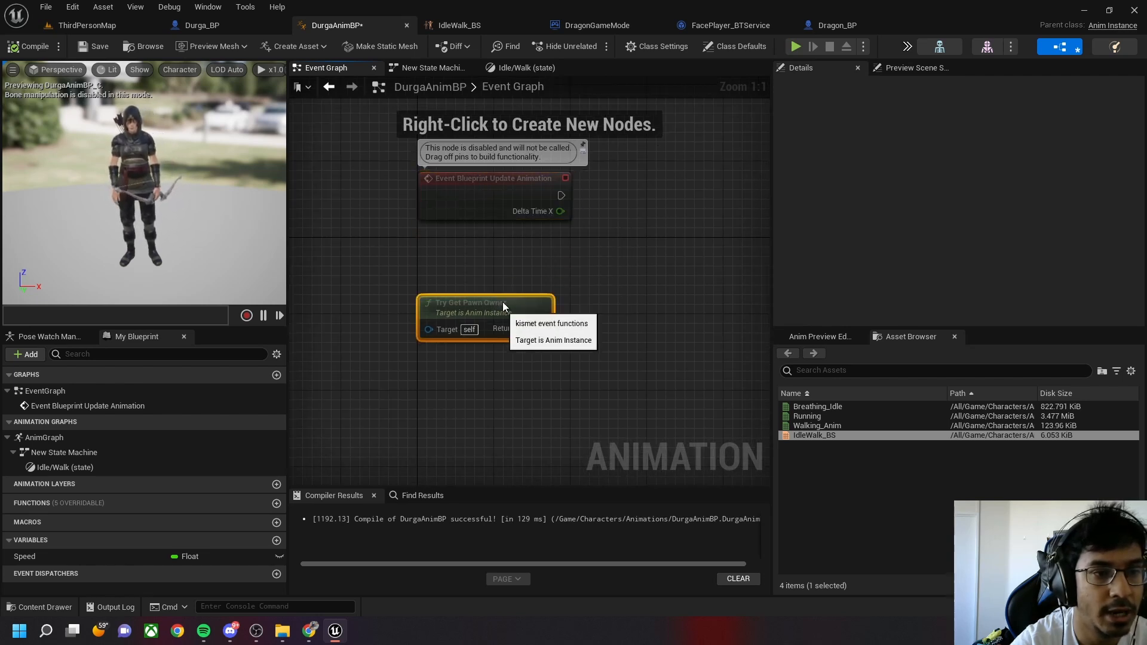
drag(503, 303, 503, 264)
right_drag(583, 345, 532, 418)
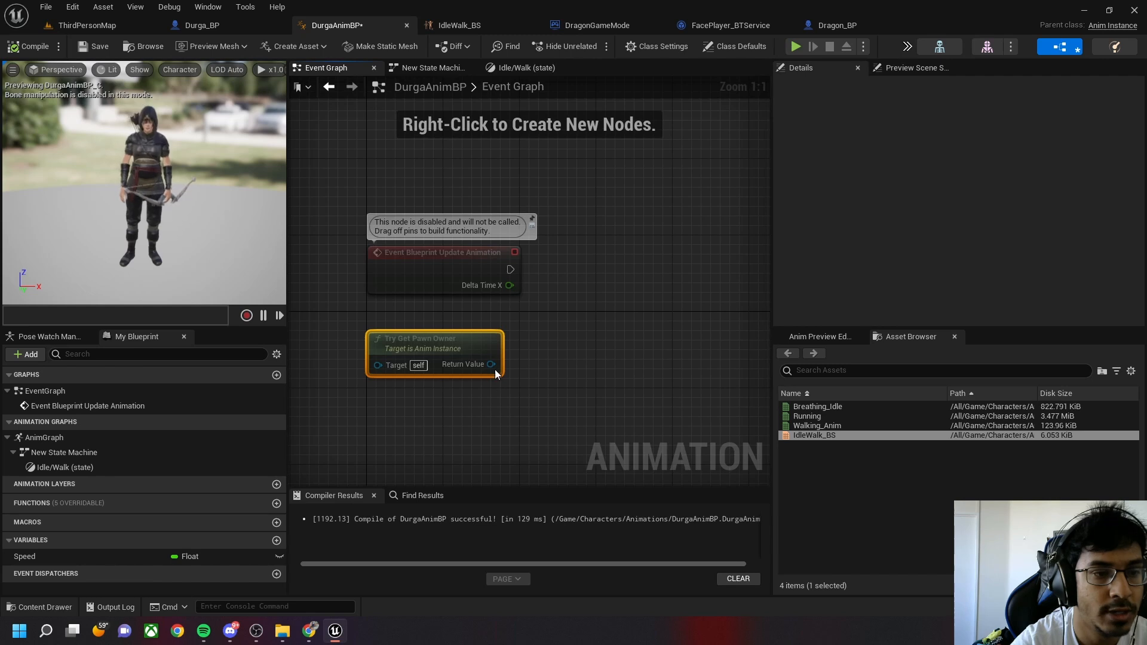
Add a Cast To Durga_BP node fed by Try Get Pawn Owner and run it from Event Blueprint Update Animation
drag(491, 365, 626, 291)
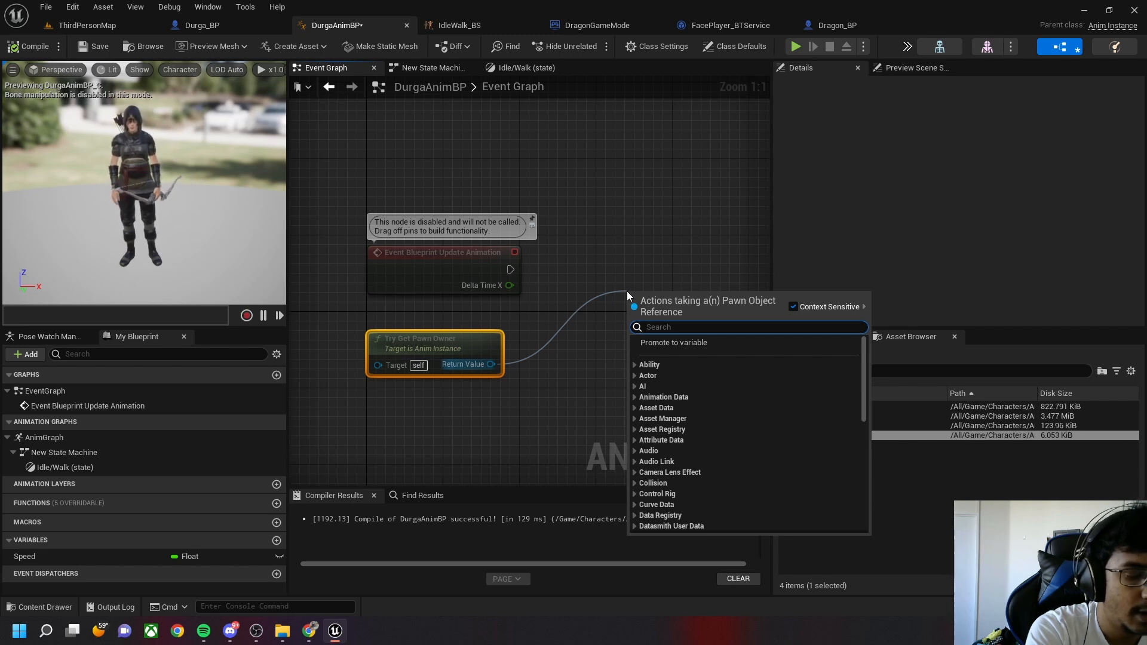
text(getchar)
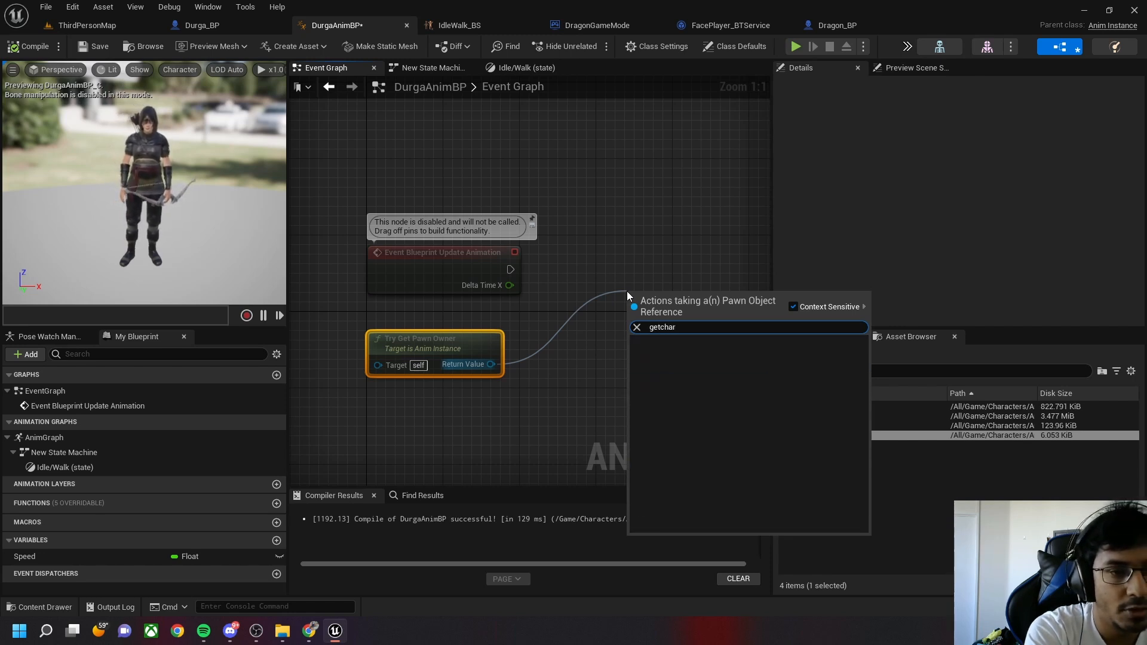
key(BackSpace)
key(BackSpace)
key(BackSpace)
key(BackSpace)
text(charact)
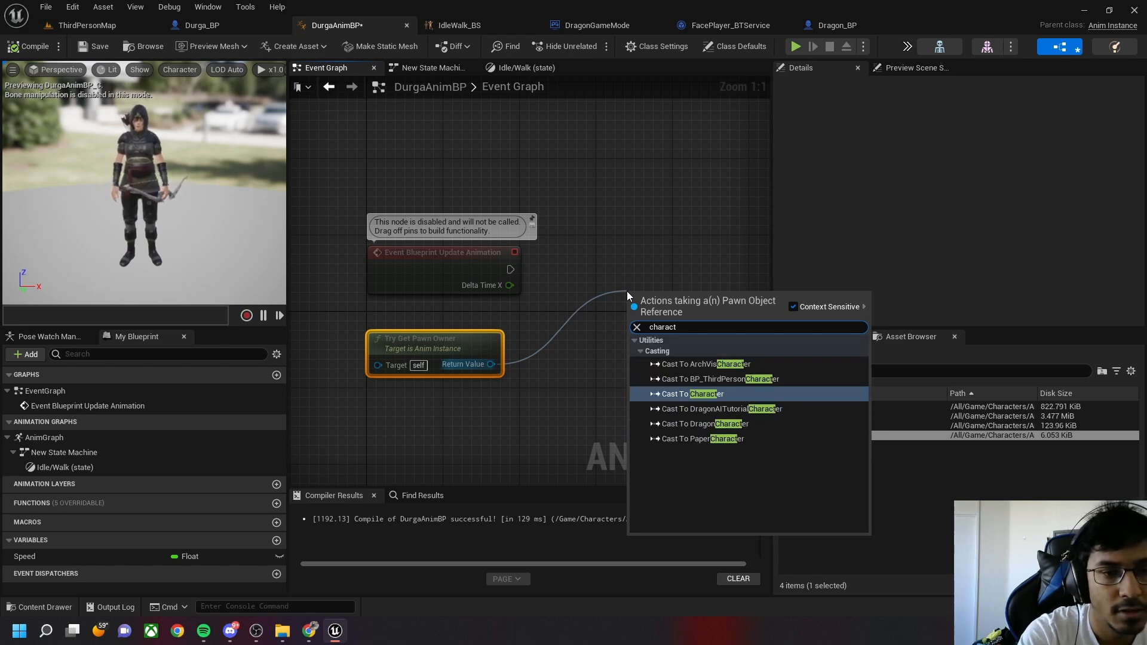
key(BackSpace)
key(BackSpace)
key(BackSpace)
key(BackSpace)
key(BackSpace)
key(BackSpace)
key(BackSpace)
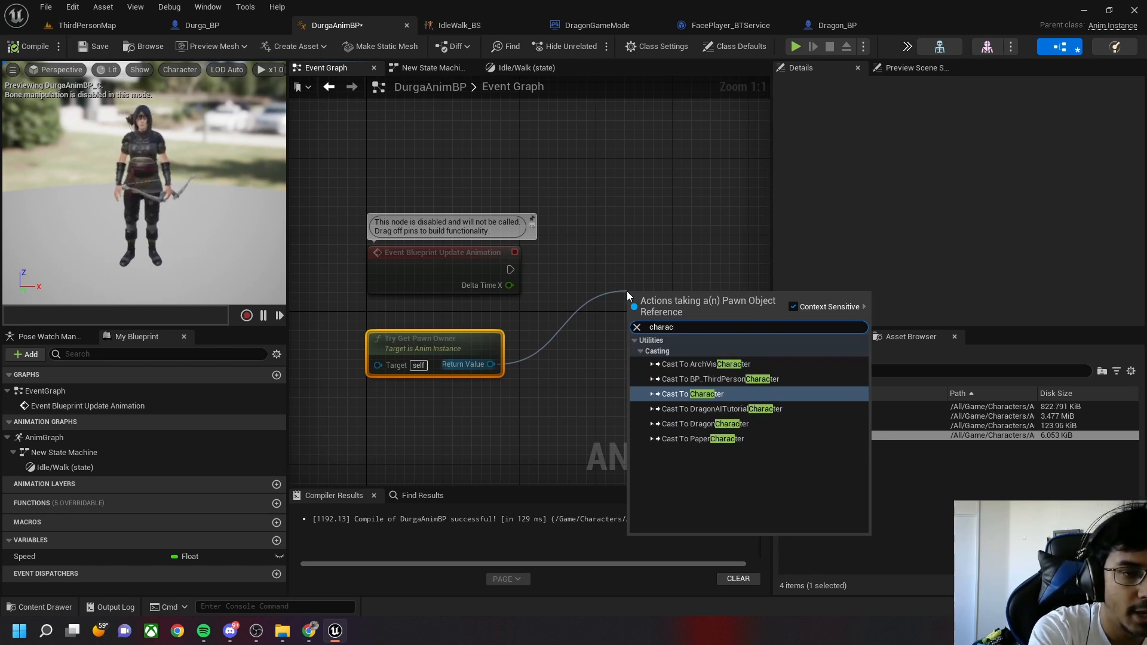
text(durga)
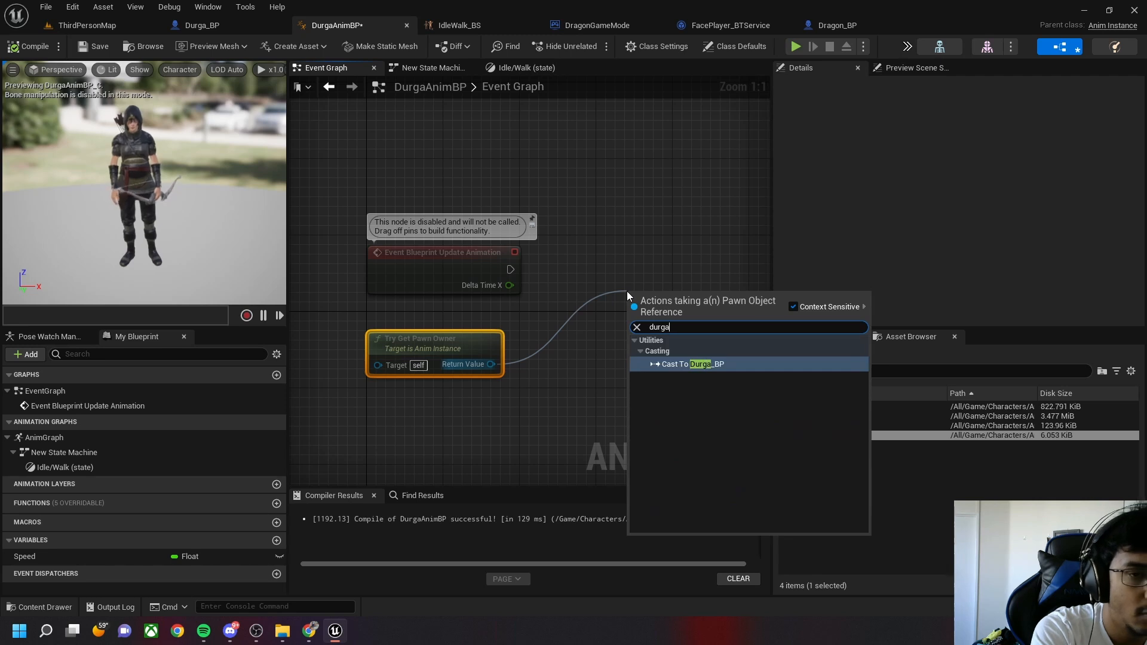
key(Return)
drag(510, 270, 636, 318)
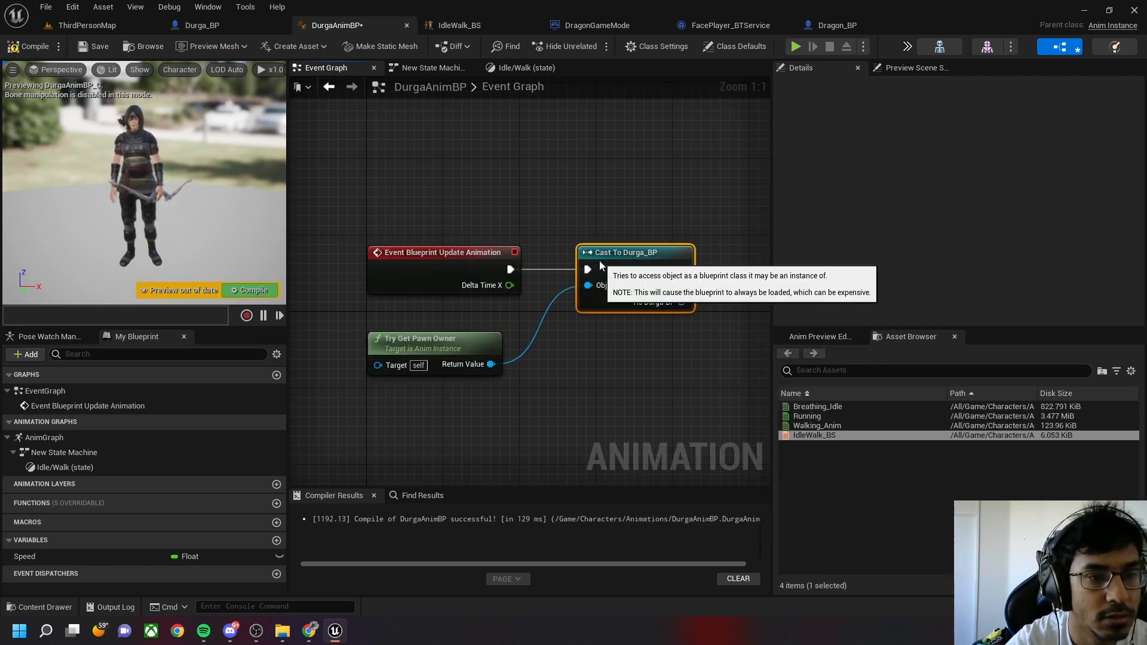
Add a Character Movement getter from the cast's As Durga BP output, delete the extra Disable Movement node and place the getter beside the cast
right_drag(600, 261, 453, 350)
drag(447, 332, 552, 308)
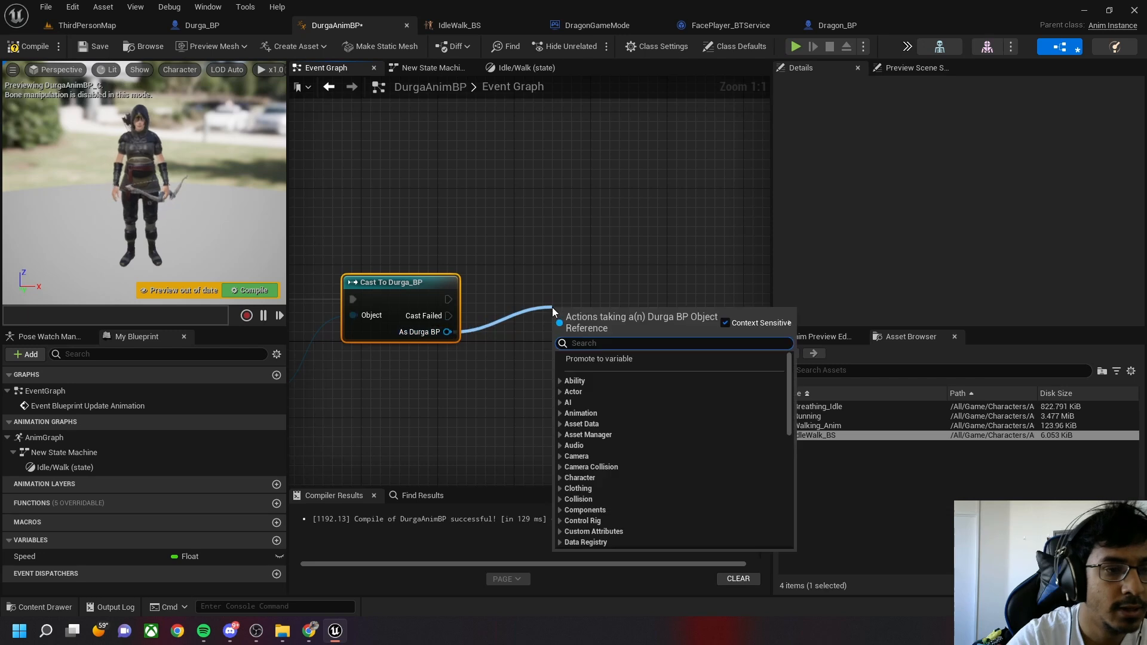
text(chara)
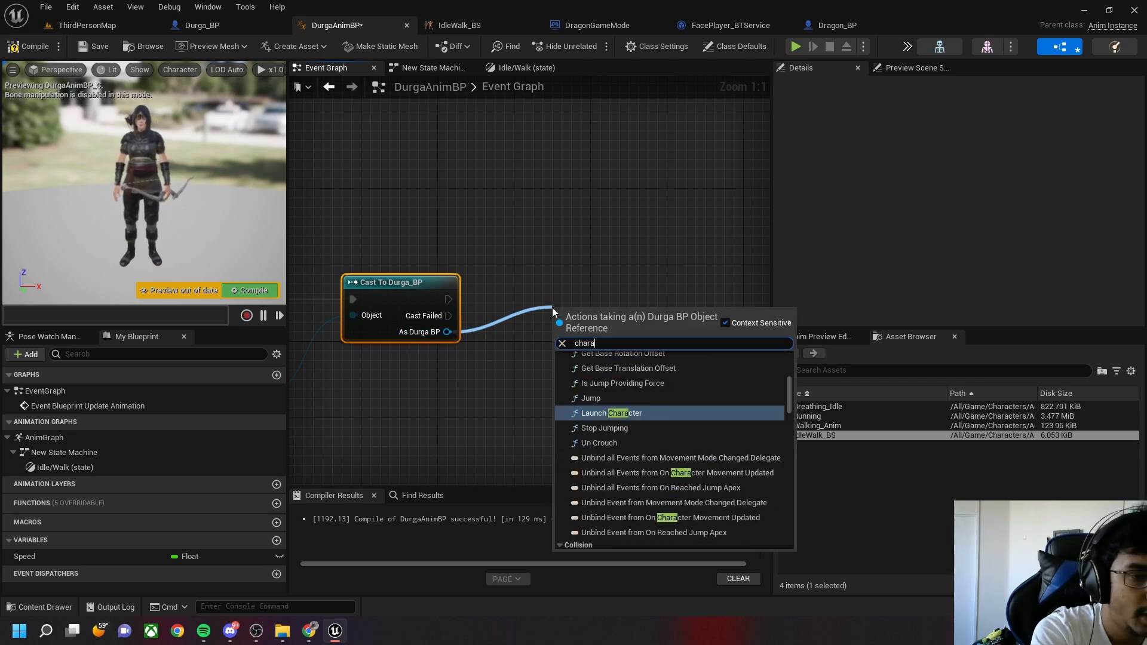
key(BackSpace)
key(BackSpace)
key(BackSpace)
key(BackSpace)
key(BackSpace)
text(movement)
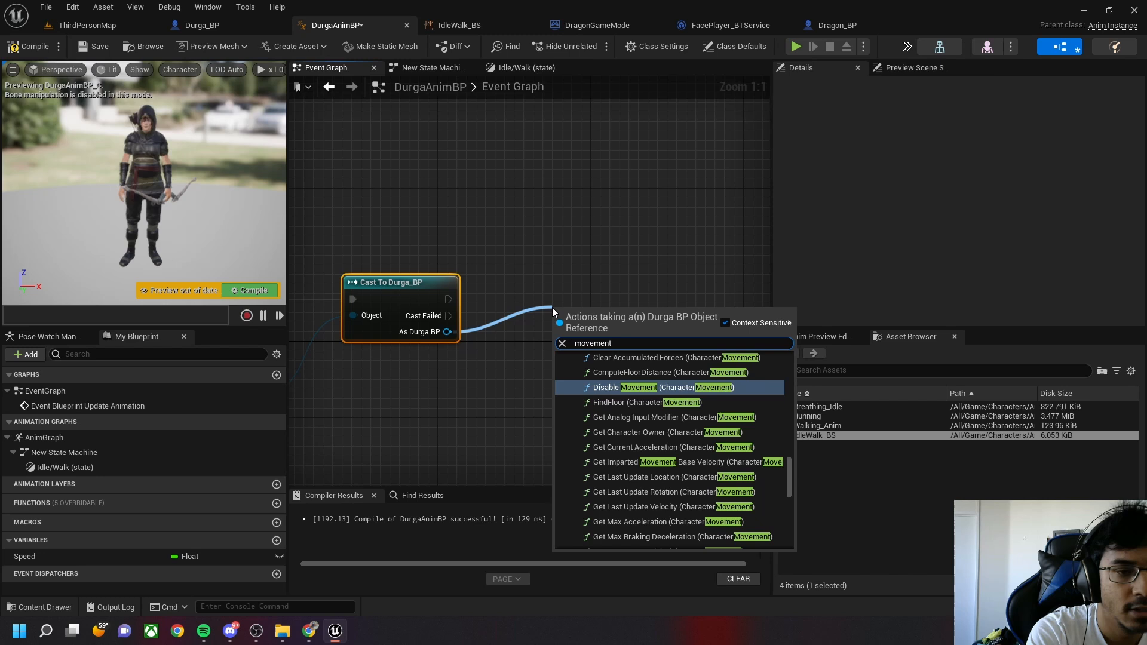
key(Return)
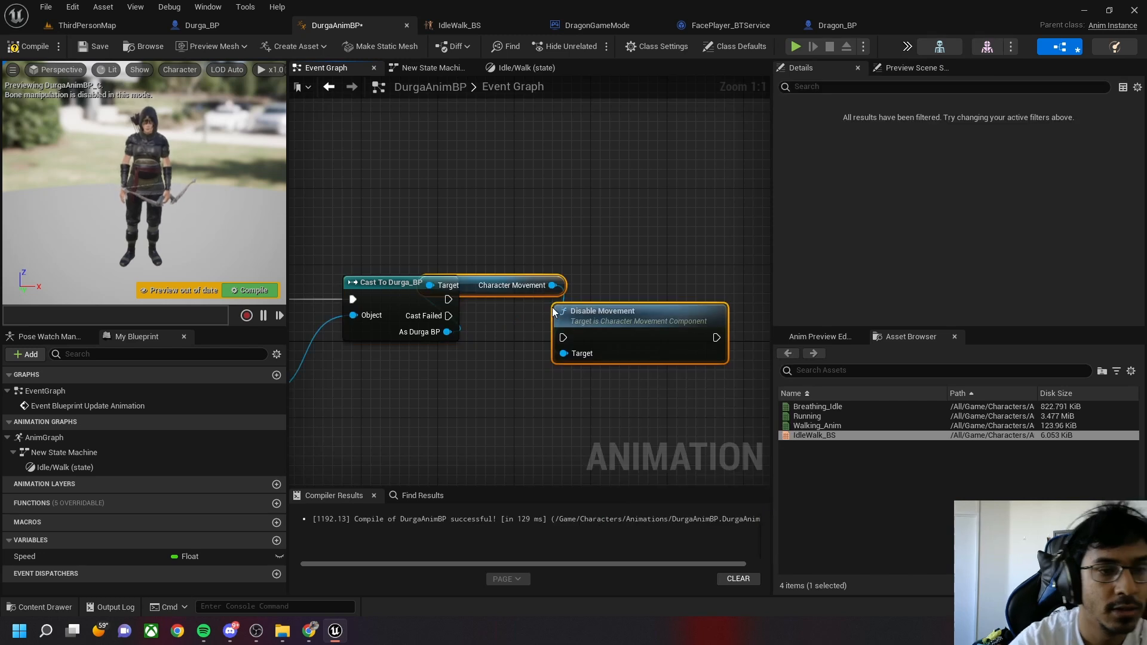
key(Delete)
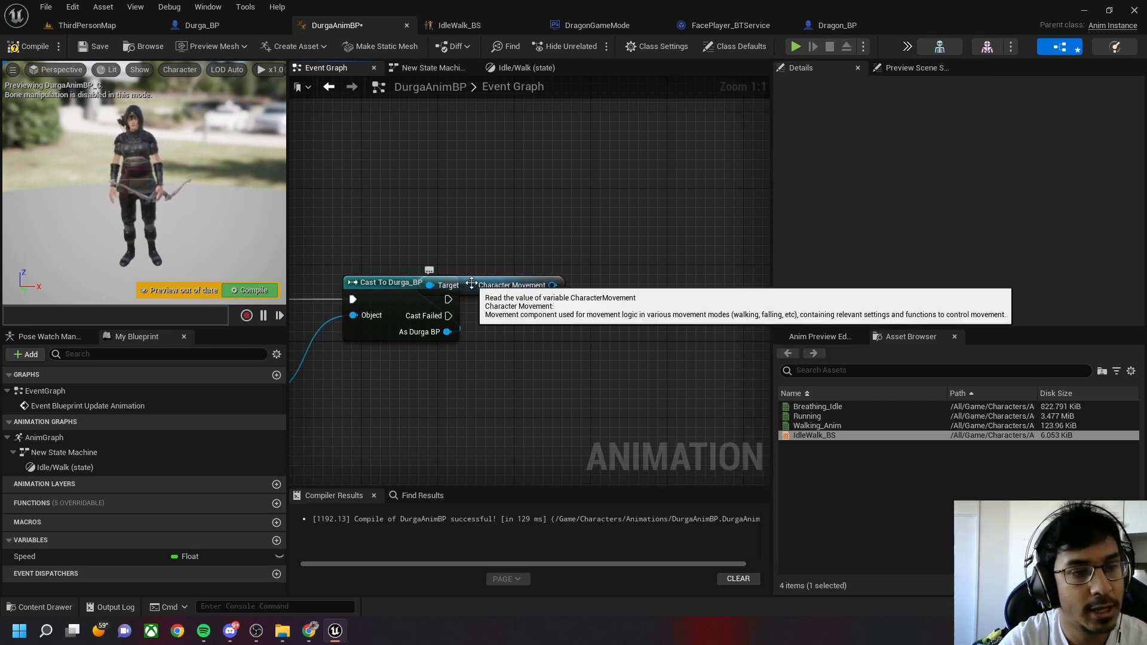
drag(475, 287, 541, 334)
right_drag(597, 303, 524, 304)
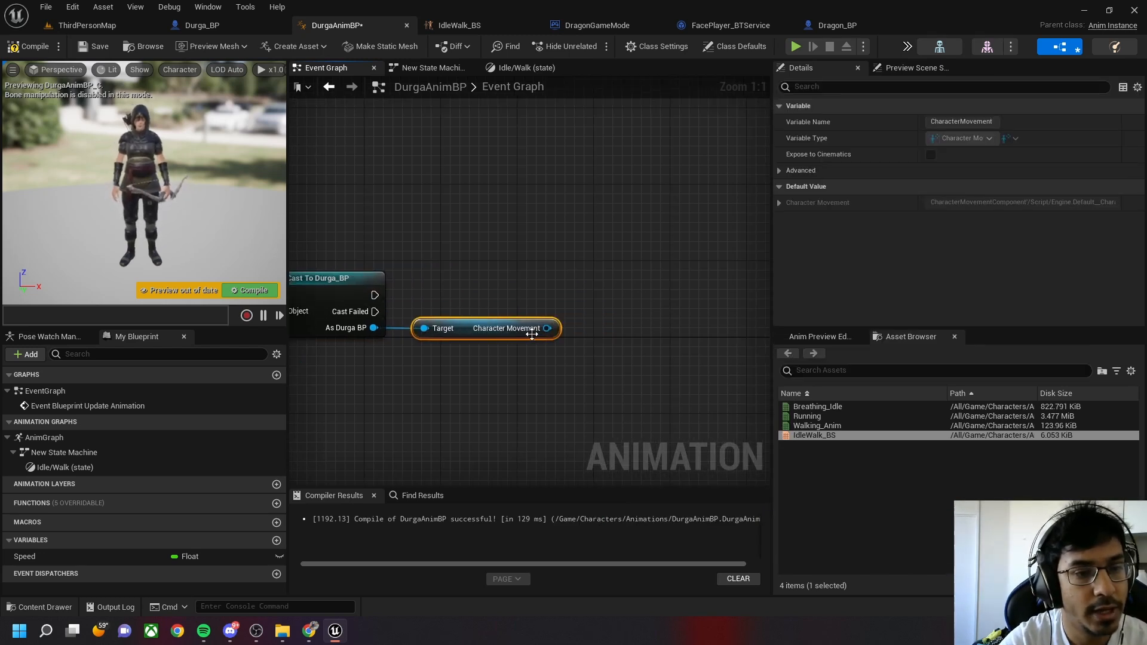
Search the actions available from the Character Movement output for velocity and speed, closing the list without adding a node
drag(547, 328, 645, 311)
text(ve)
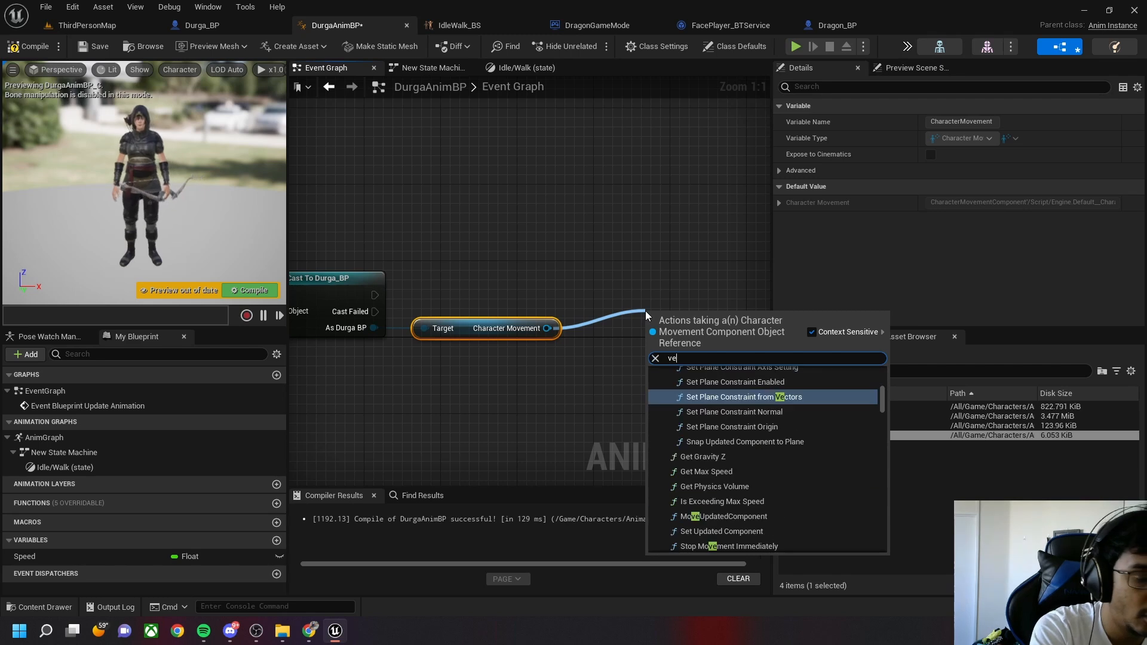
text(locit)
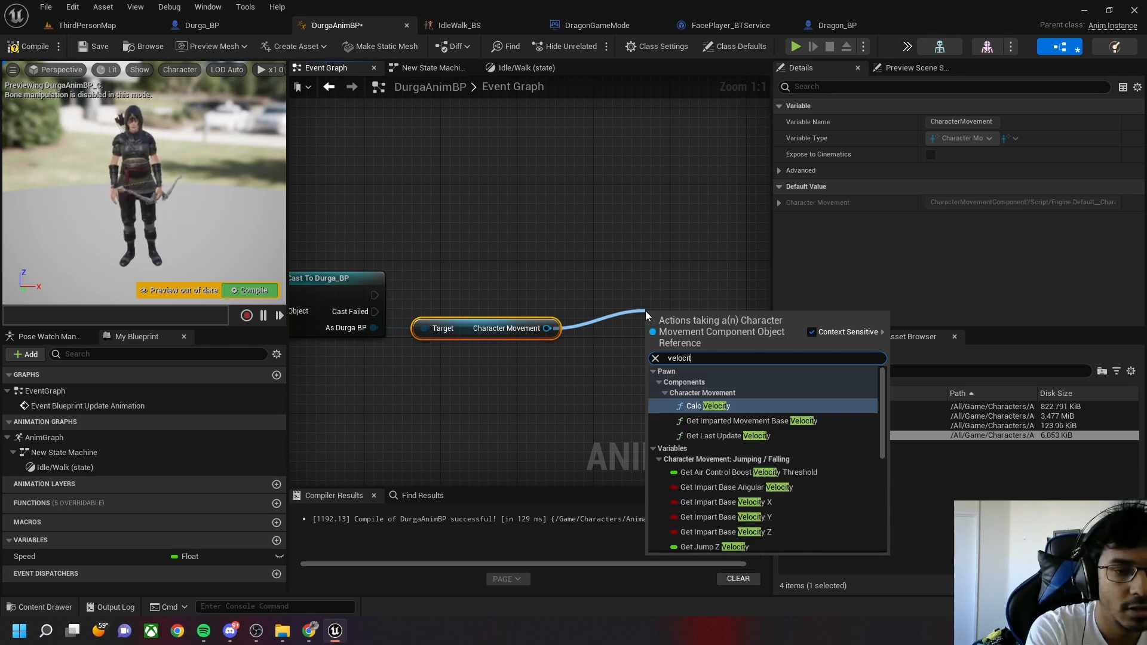
text(y)
key(ctrl+a)
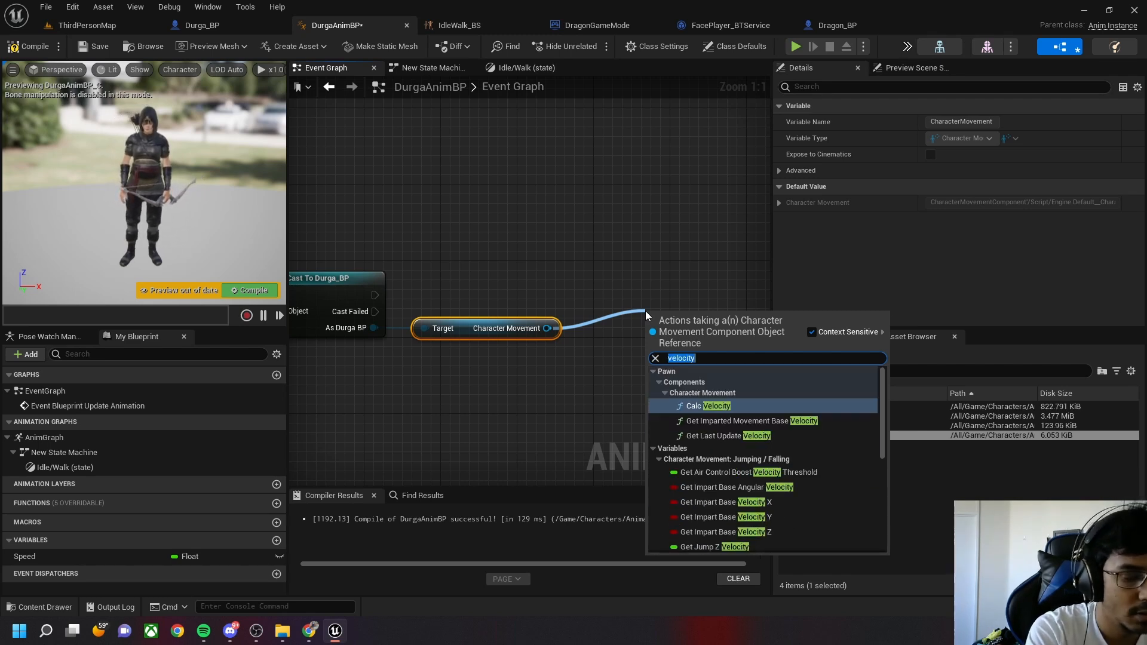
text(speed)
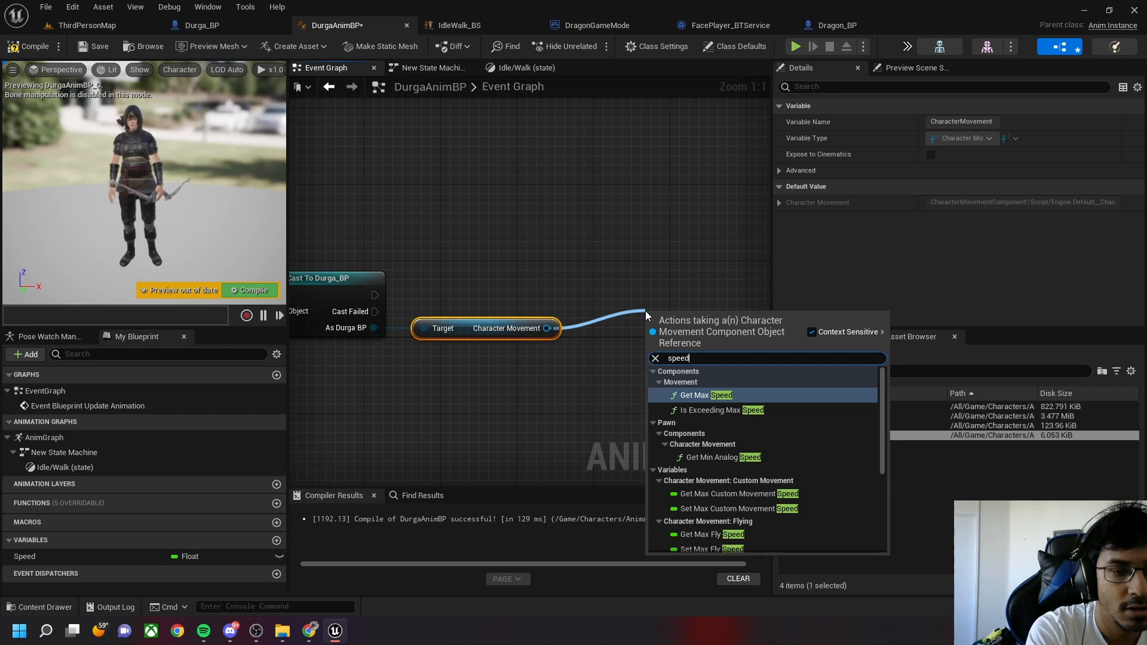
key(BackSpace)
key(BackSpace)
key(BackSpace)
key(BackSpace)
key(BackSpace)
text(veloci)
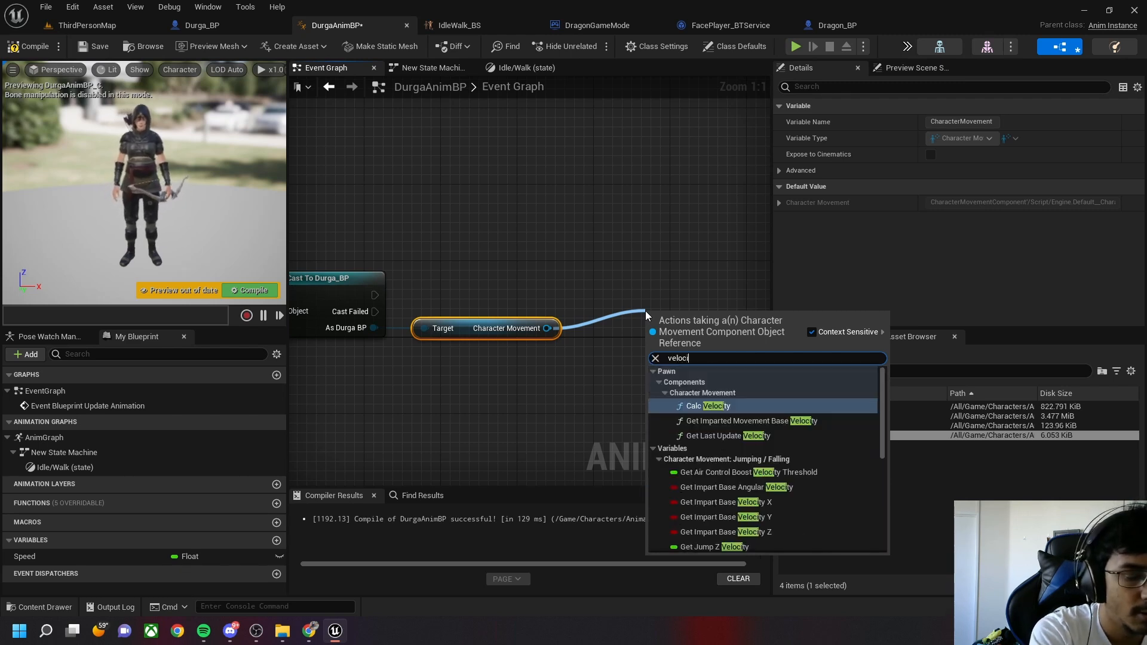
text(ty)
scroll(740, 468, down, 3)
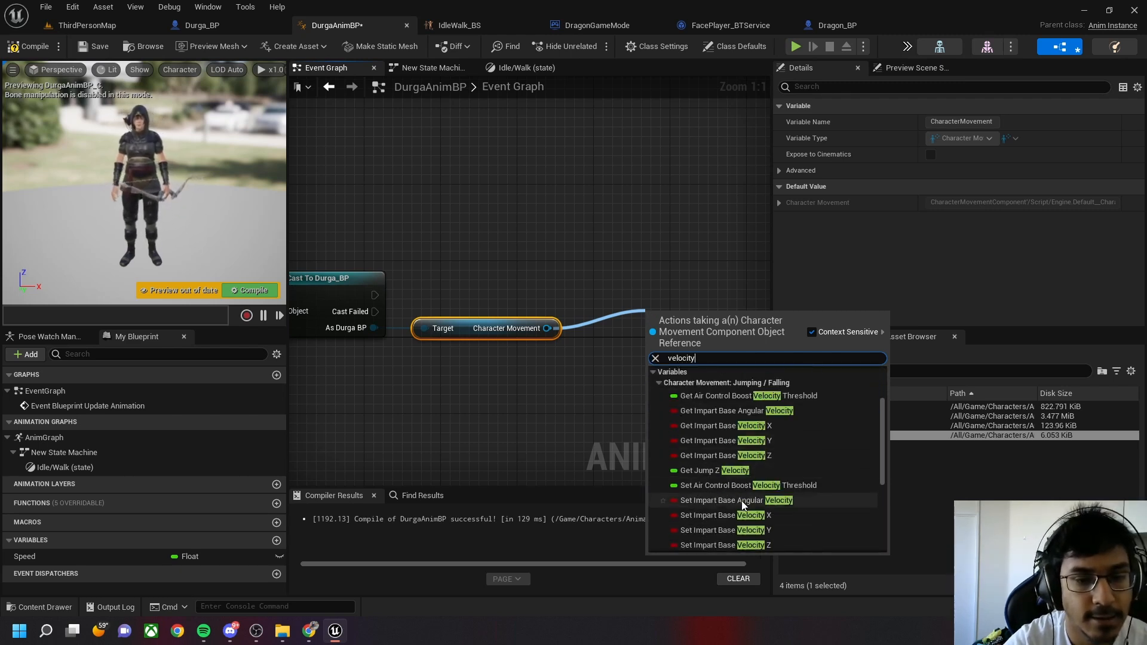
scroll(740, 500, down, 3)
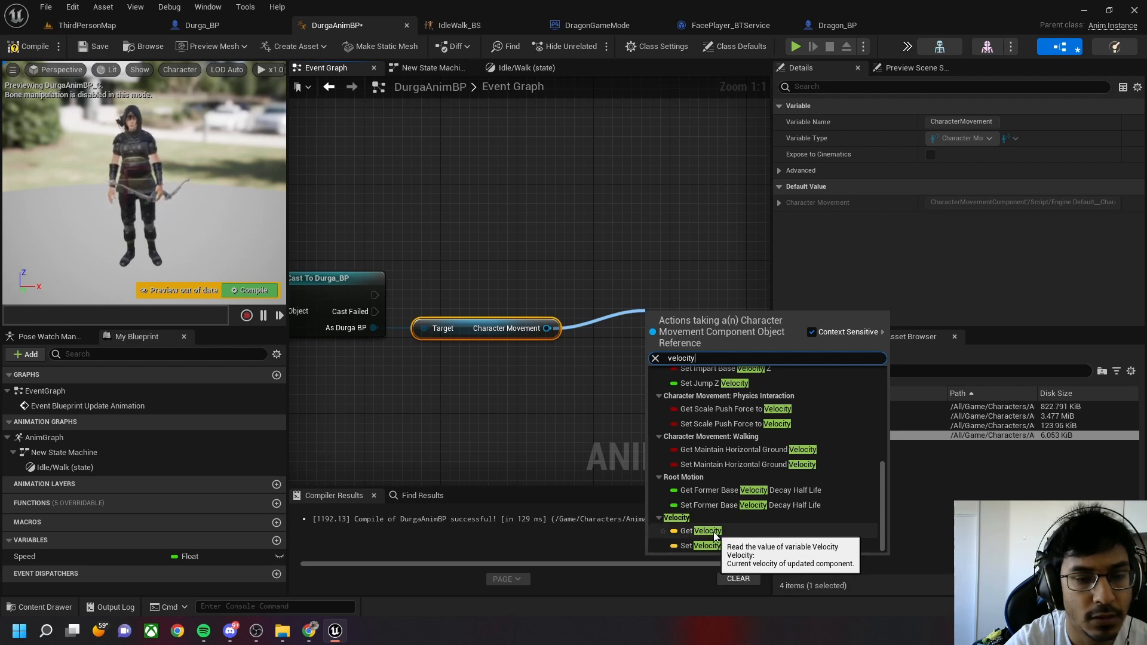
click(460, 250)
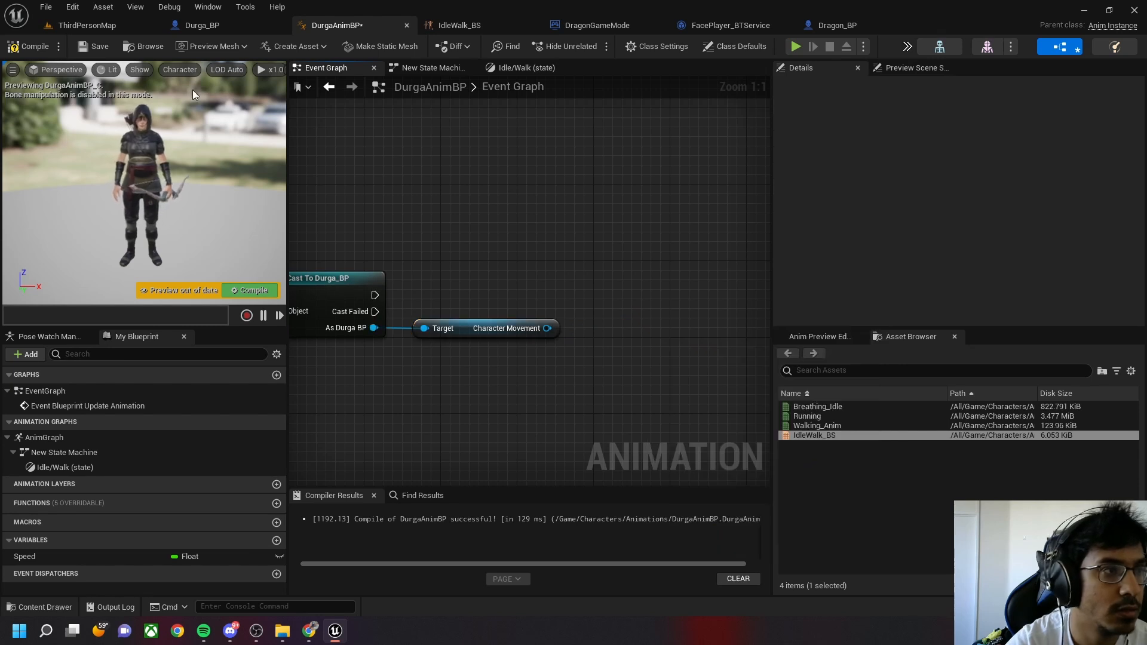
Open BP_ThirdPersonCharacter from the ThirdPerson Blueprints folder in the full blueprint editor
click(62, 25)
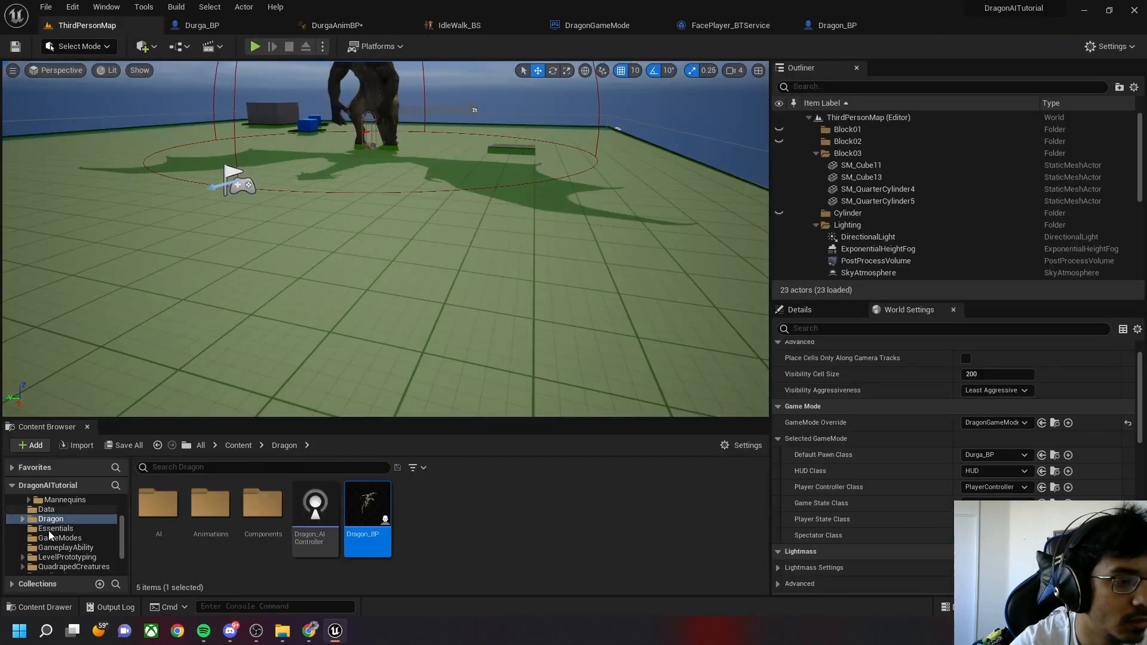
scroll(48, 531, down, 3)
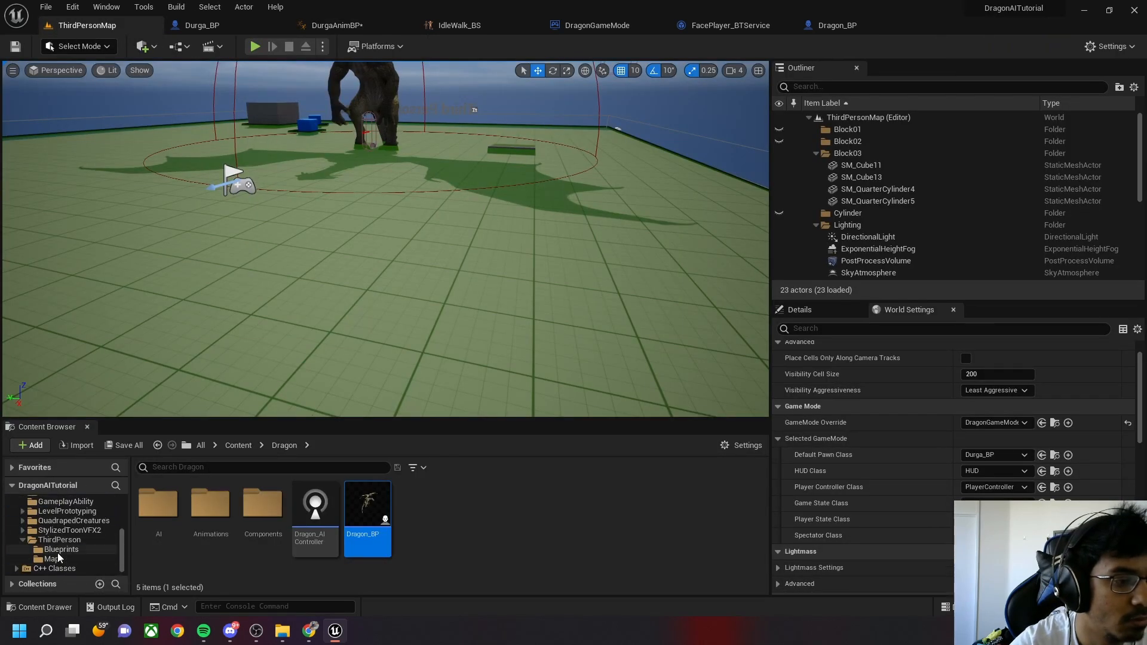
click(59, 550)
double_click(156, 526)
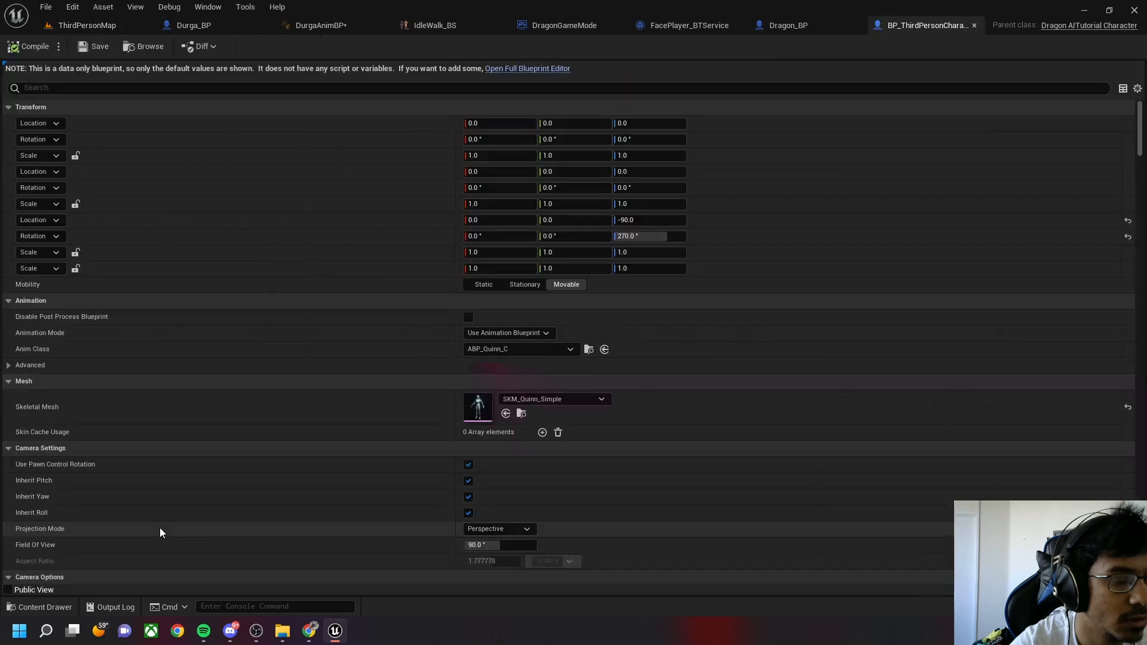
click(511, 69)
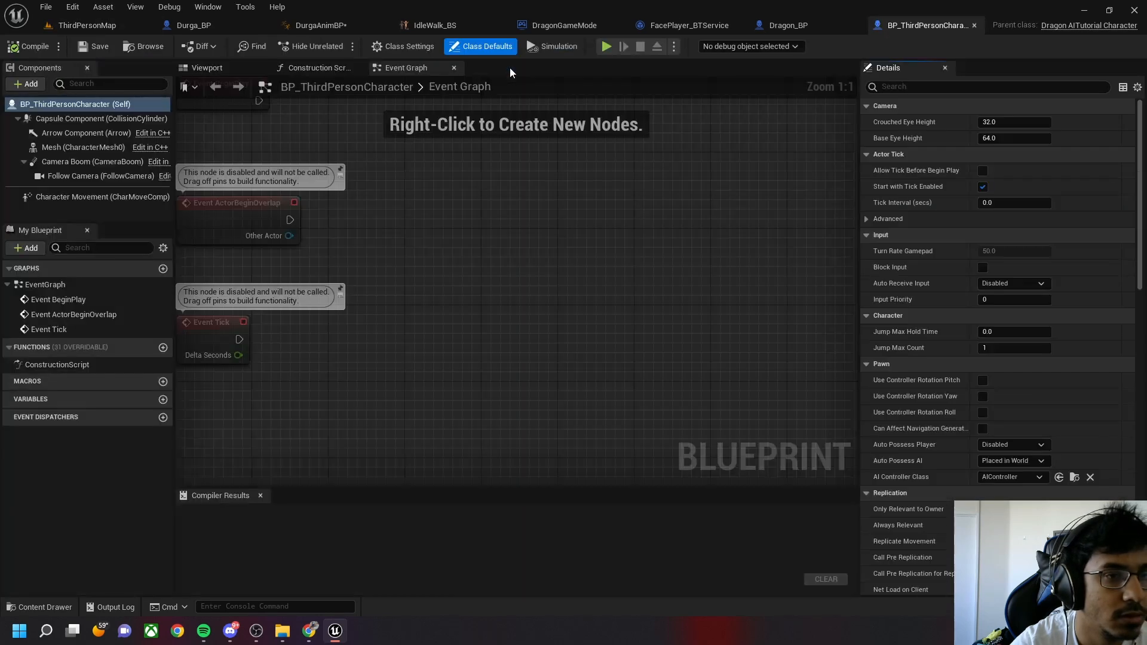
Return to ThirdPersonMap and look through the StylizedToonVFX2 and ThirdPerson content folders for the template character's animation assets
click(84, 25)
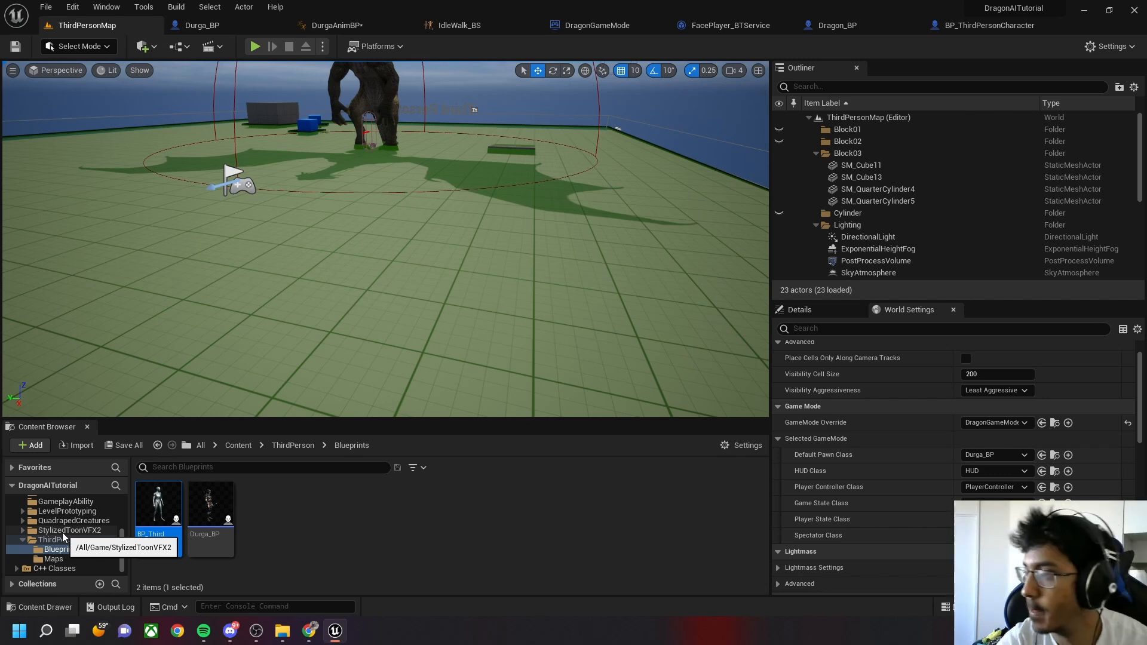
scroll(64, 541, up, 2)
scroll(65, 543, up, 2)
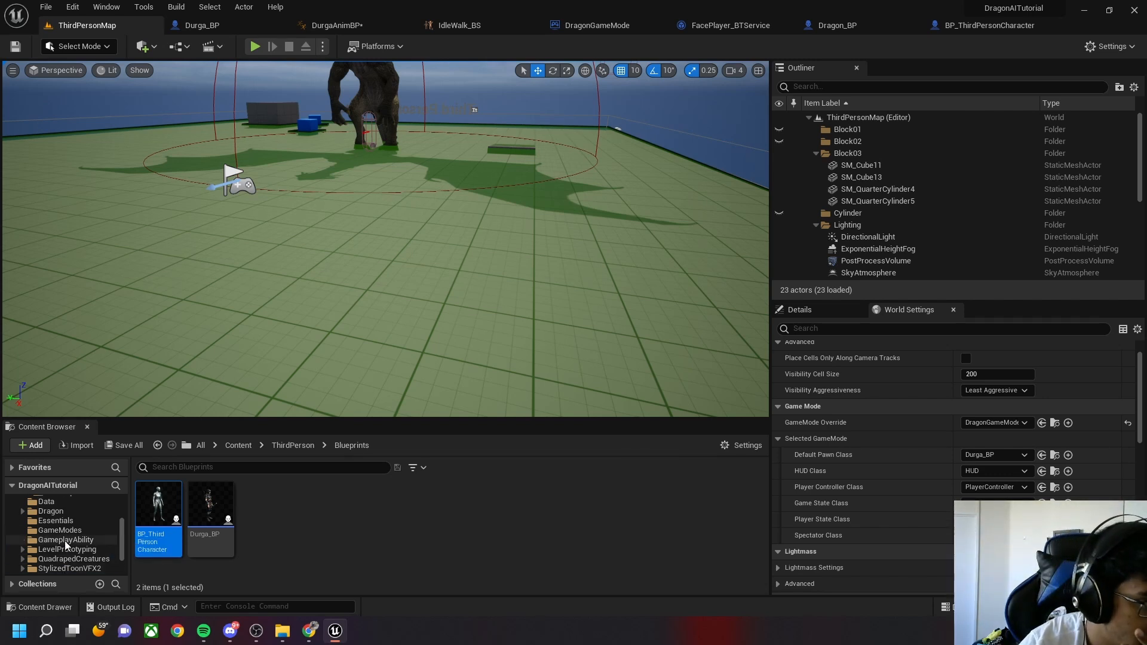
scroll(64, 540, up, 3)
scroll(66, 545, down, 5)
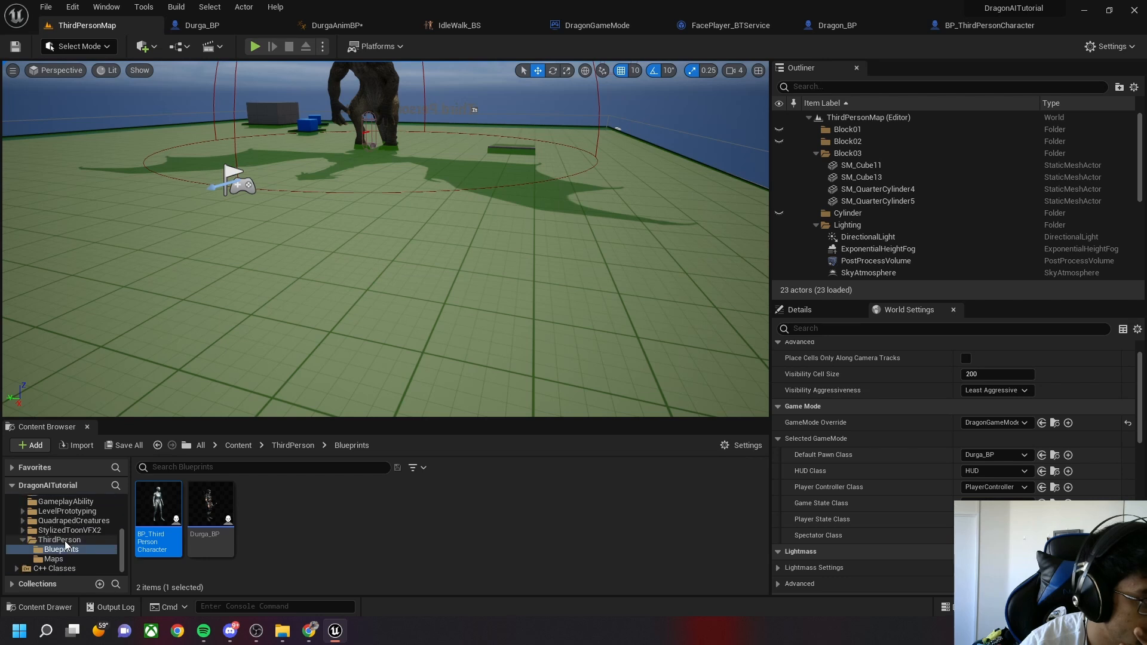
click(53, 532)
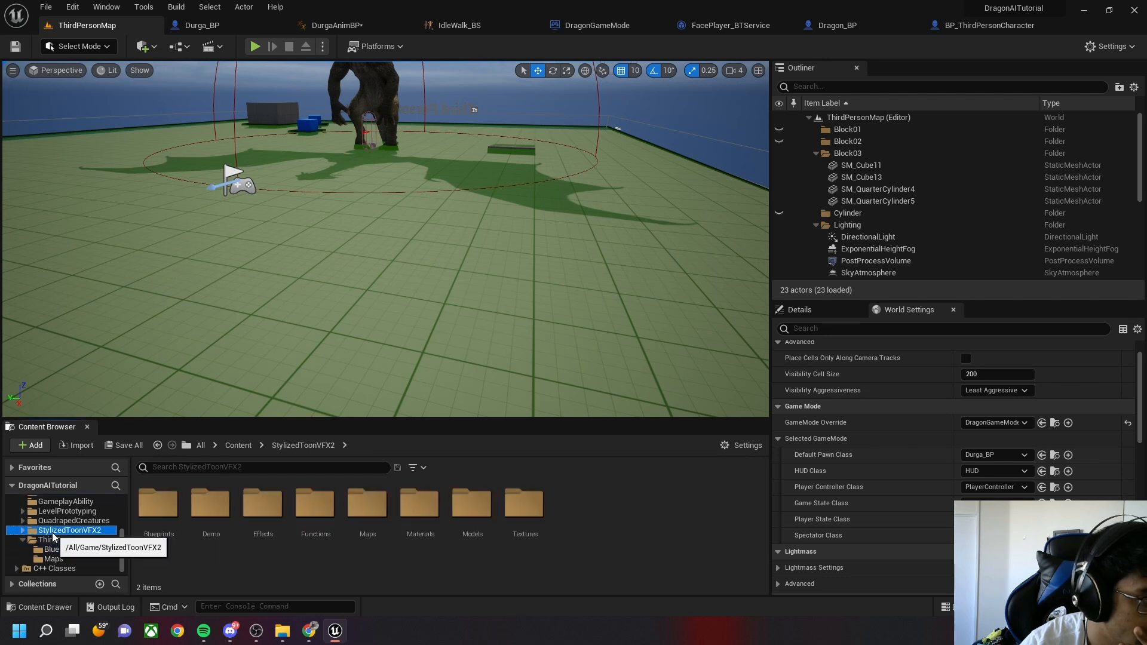
click(54, 540)
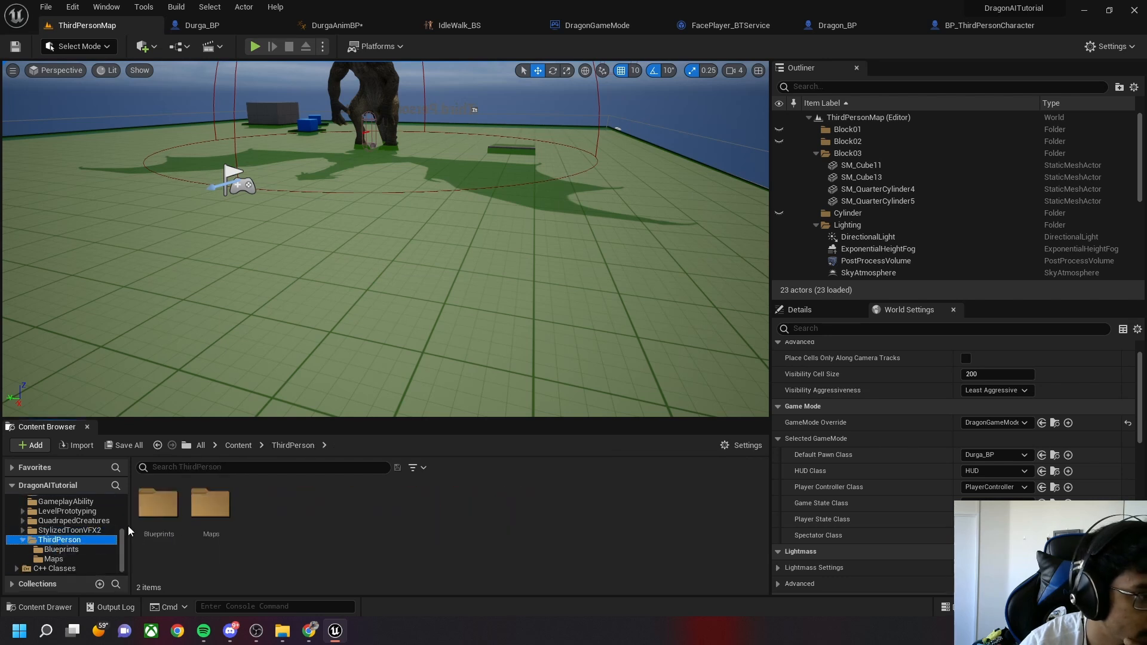
click(50, 550)
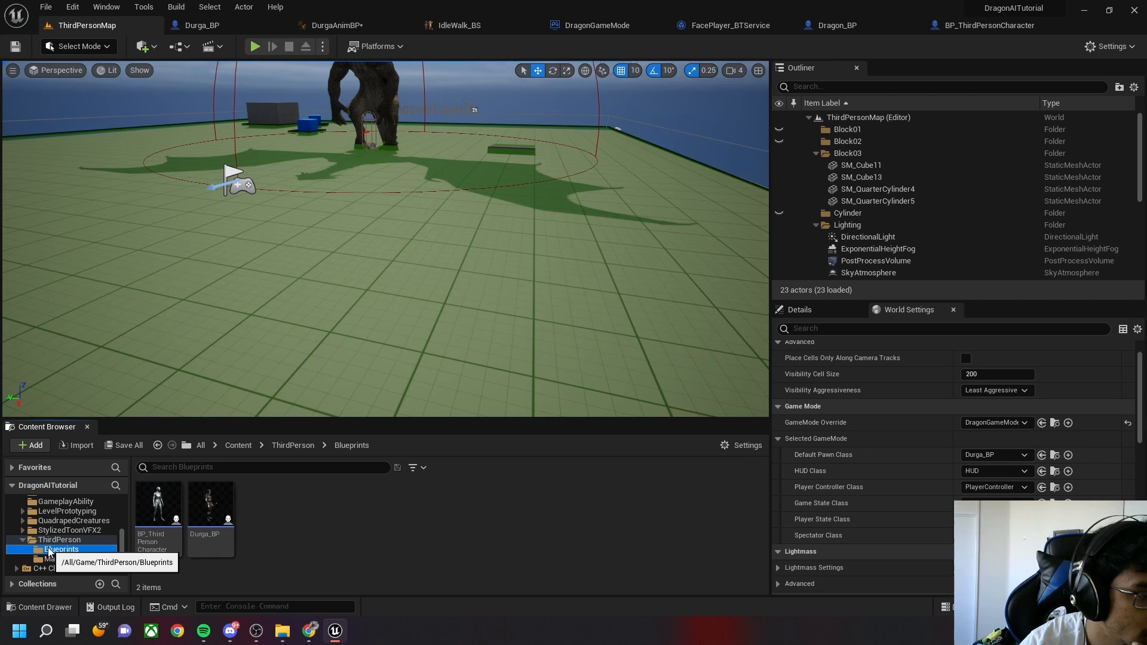
scroll(48, 541, up, 2)
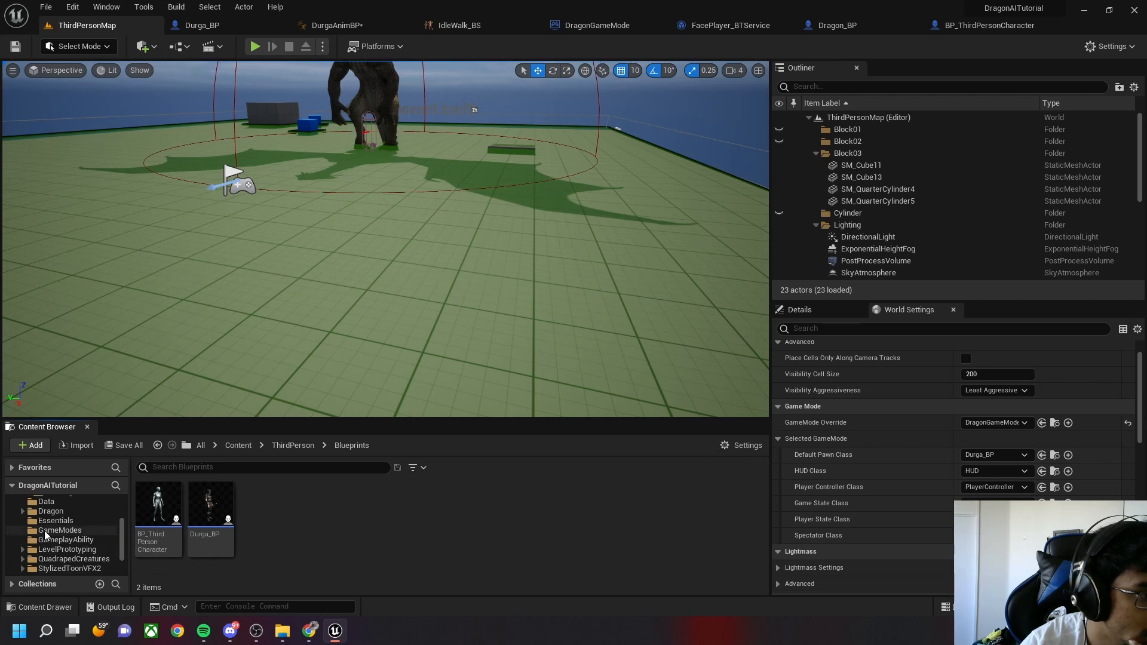
Locate the anim class of BP_ThirdPersonCharacter's mesh in its content folder and open the neighbouring ABP_Manny animation blueprint
double_click(169, 530)
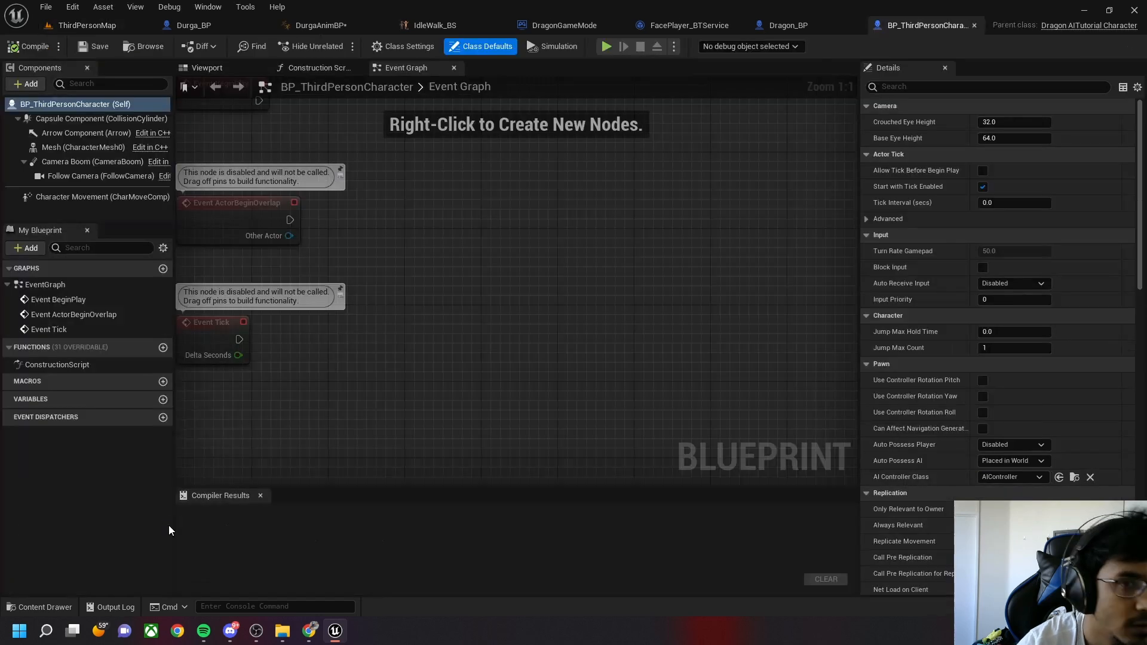
click(51, 147)
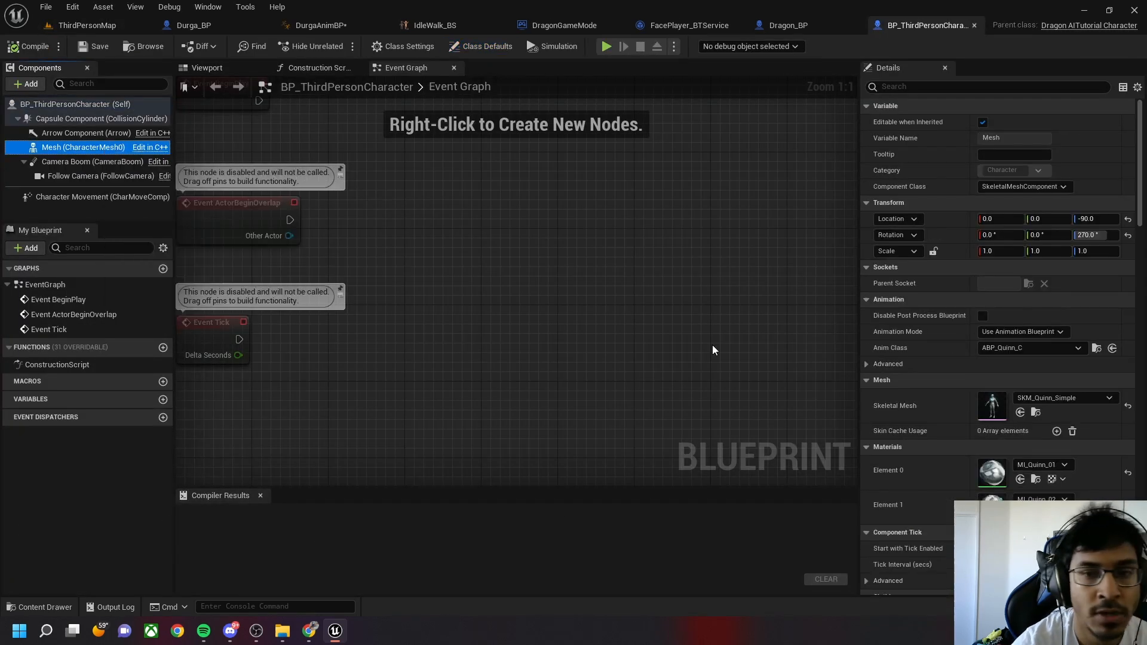
click(1097, 348)
click(275, 518)
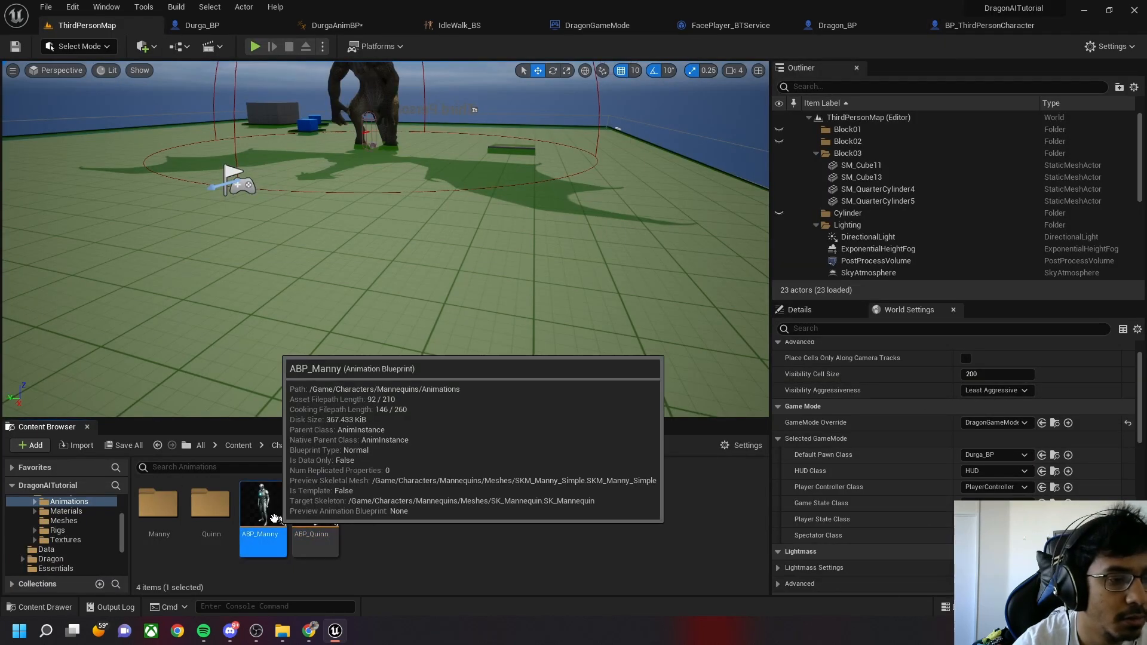
double_click(275, 518)
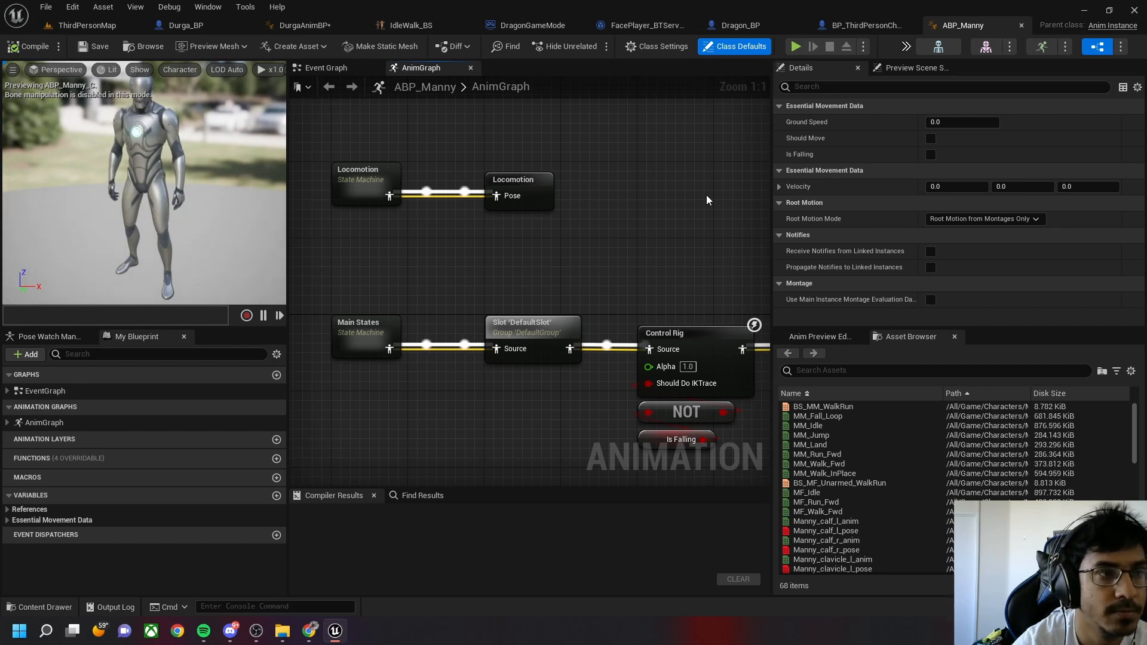
Examine in ABP_Manny's event graph how Velocity and Ground Speed are set from the movement component
click(314, 69)
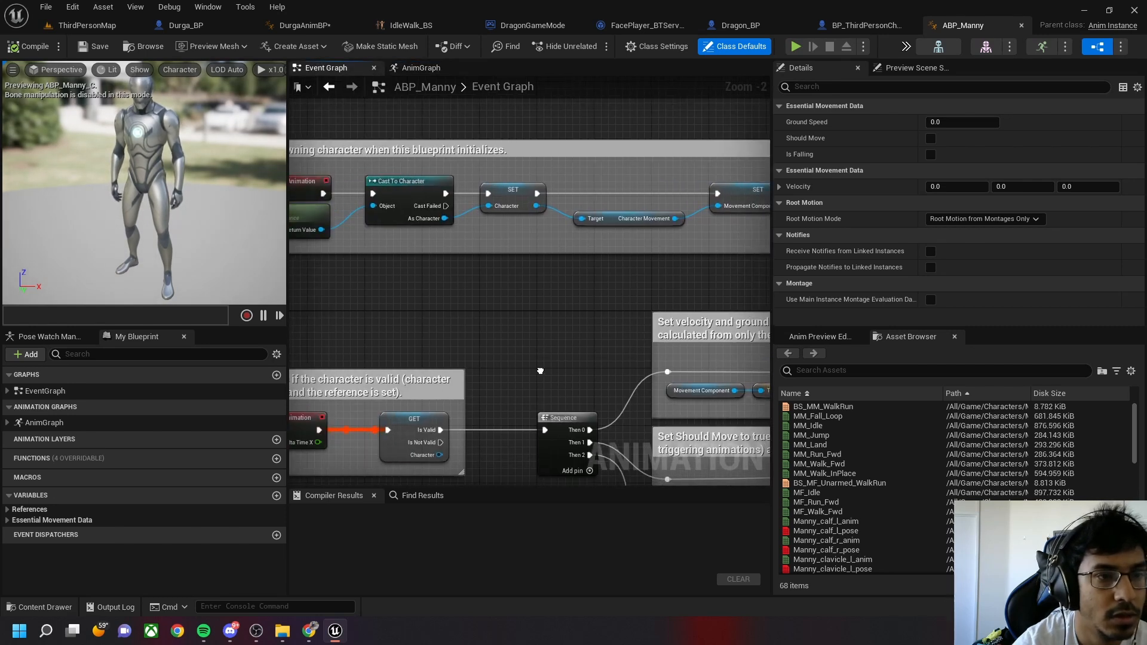
right_drag(540, 371, 257, 258)
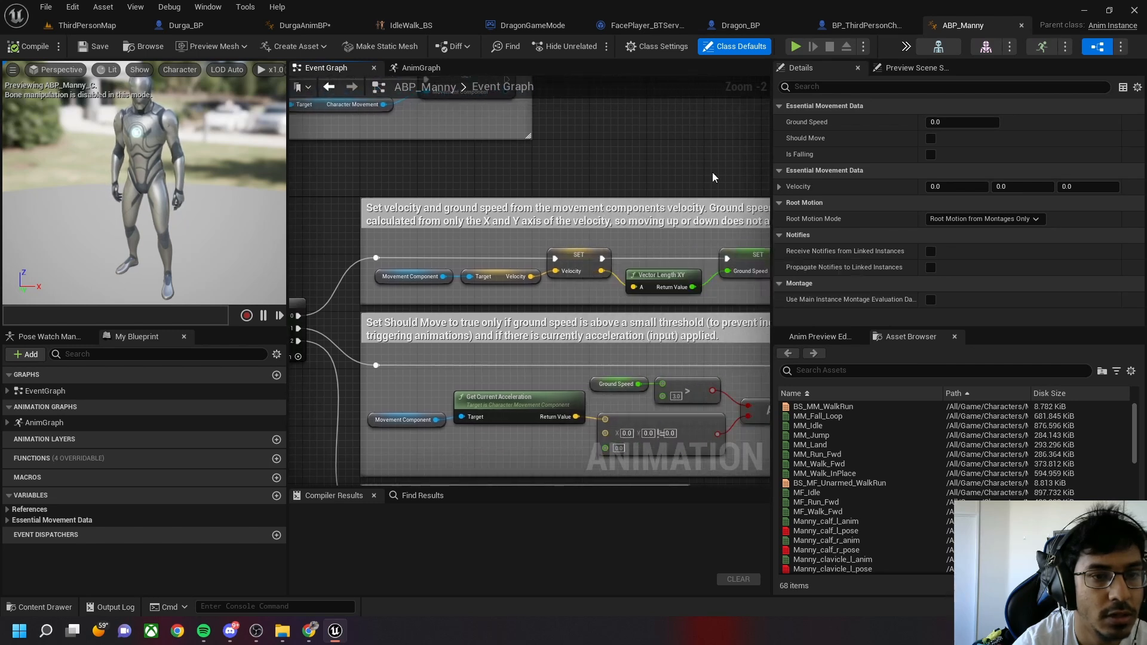
right_drag(713, 172, 632, 155)
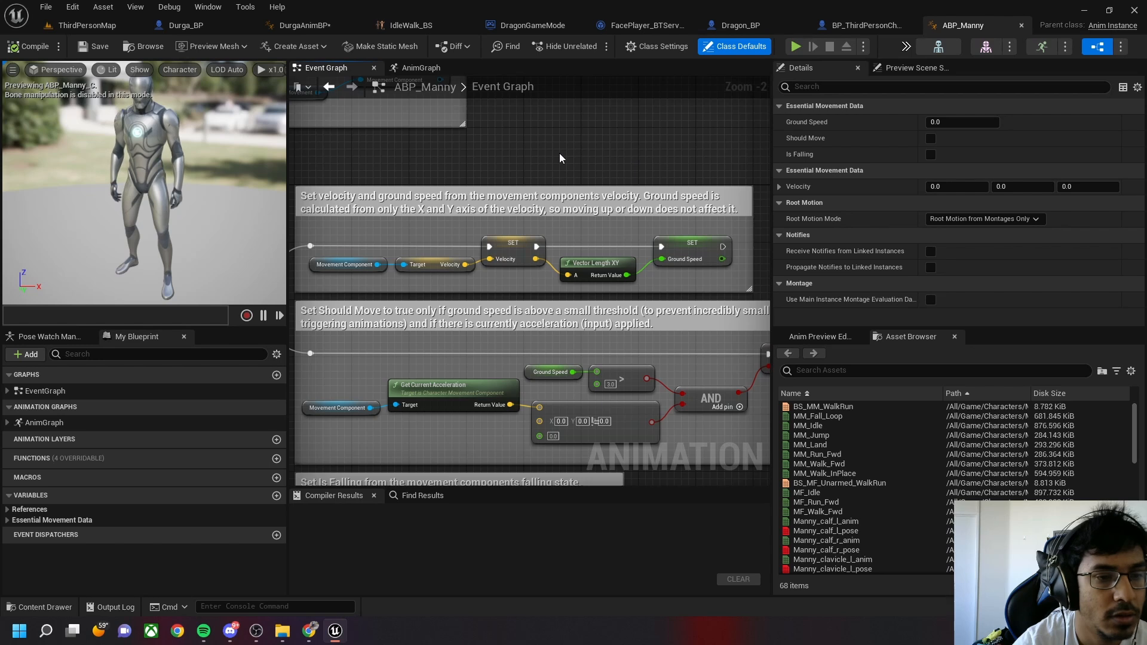
right_drag(559, 153, 578, 139)
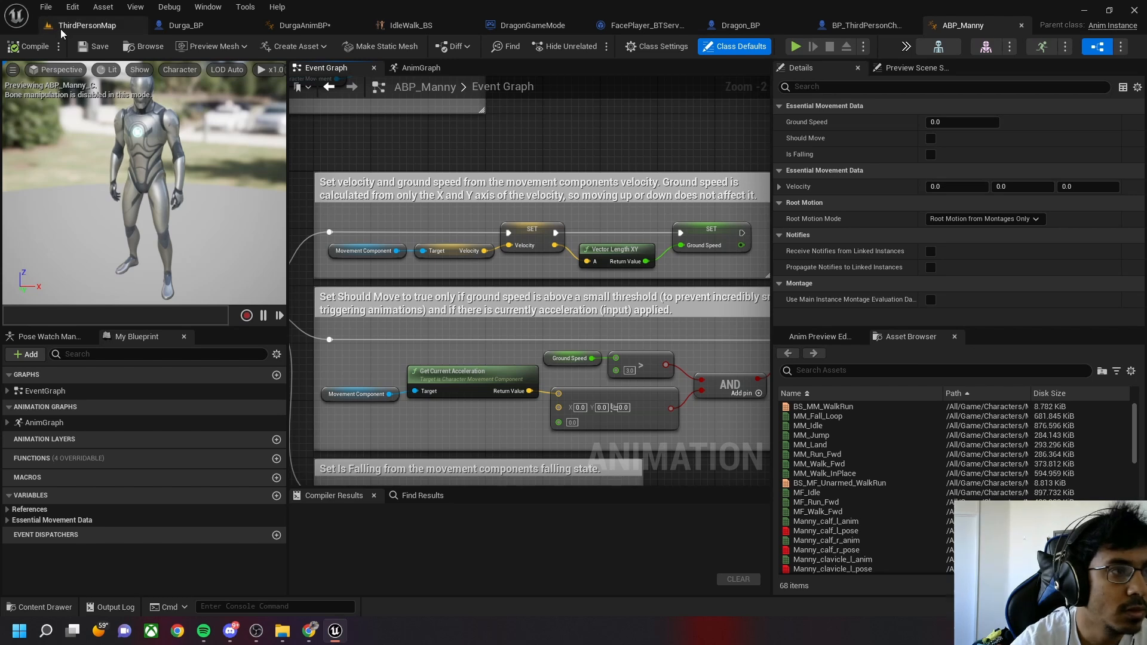
click(88, 25)
double_click(250, 518)
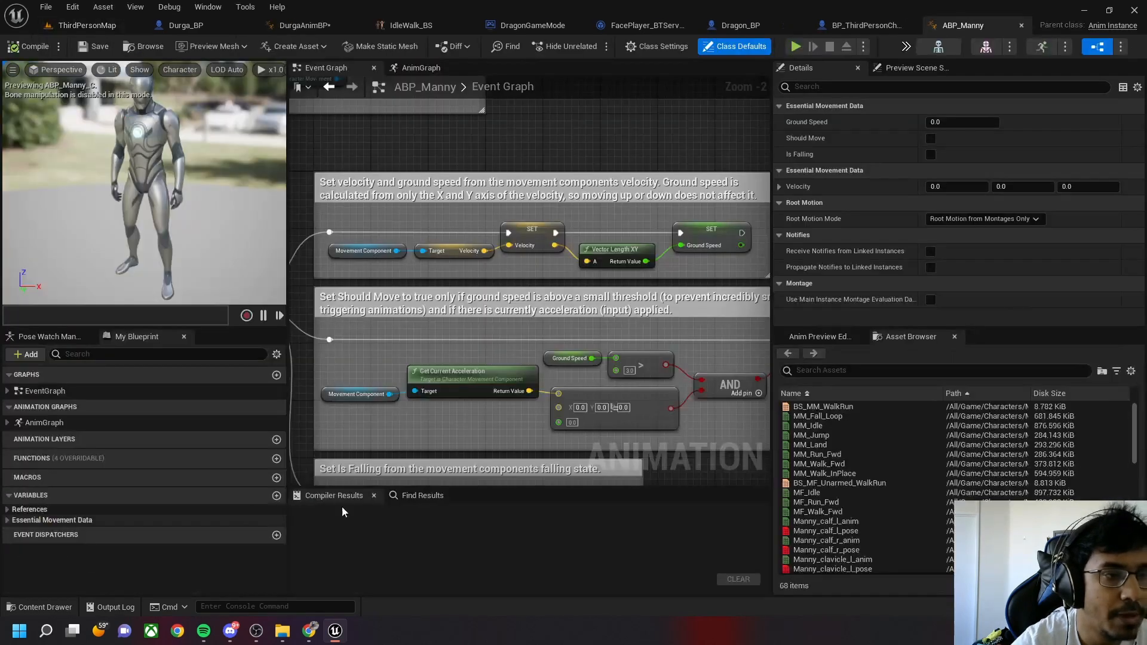
Trace ABP_Manny's event graph from the initialization cast and character references through to the Velocity and Ground Speed section
right_drag(348, 155, 601, 188)
scroll(601, 189, down, 3)
right_drag(439, 204, 492, 315)
scroll(492, 315, up, 3)
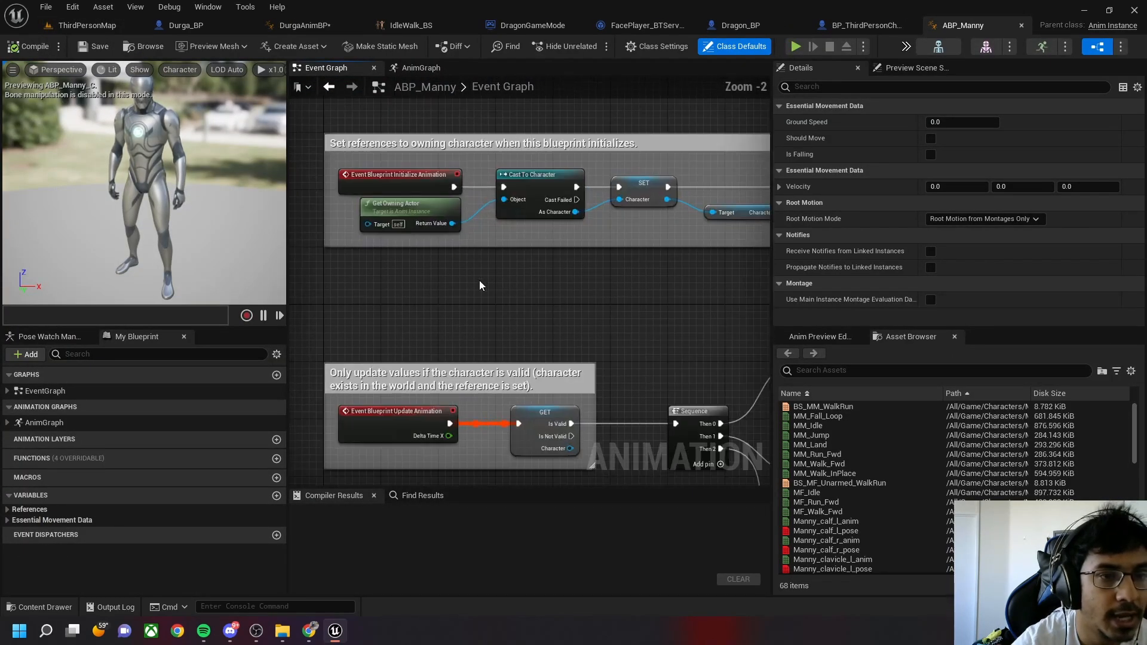
right_drag(586, 291, 430, 359)
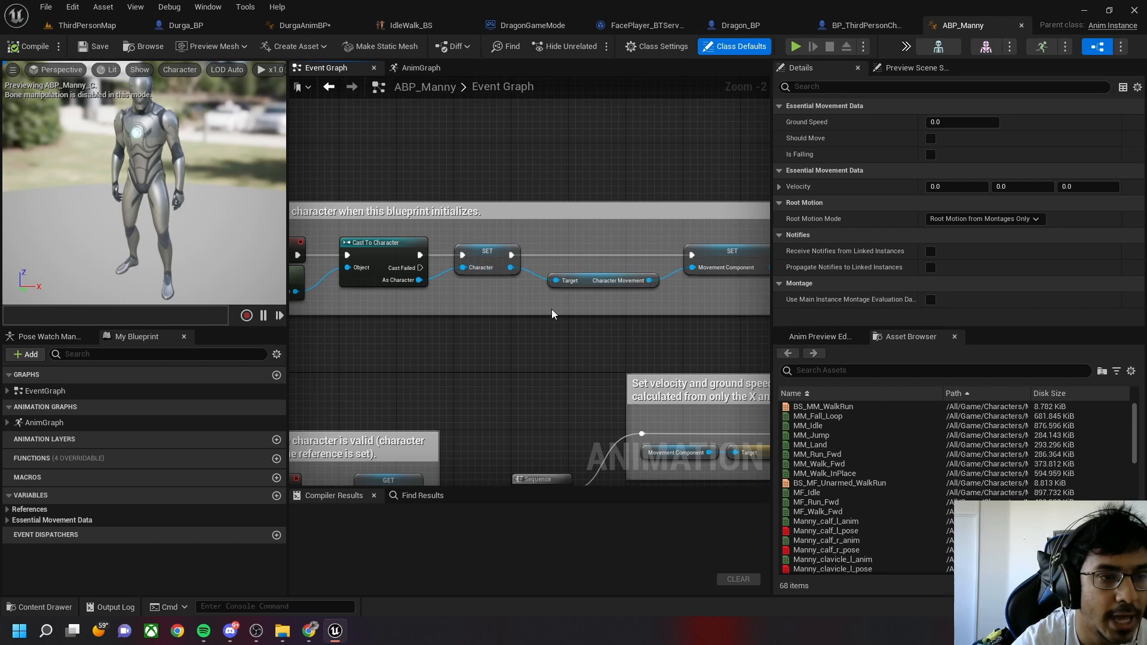
right_drag(611, 327, 424, 243)
right_drag(522, 277, 526, 203)
right_drag(633, 282, 471, 276)
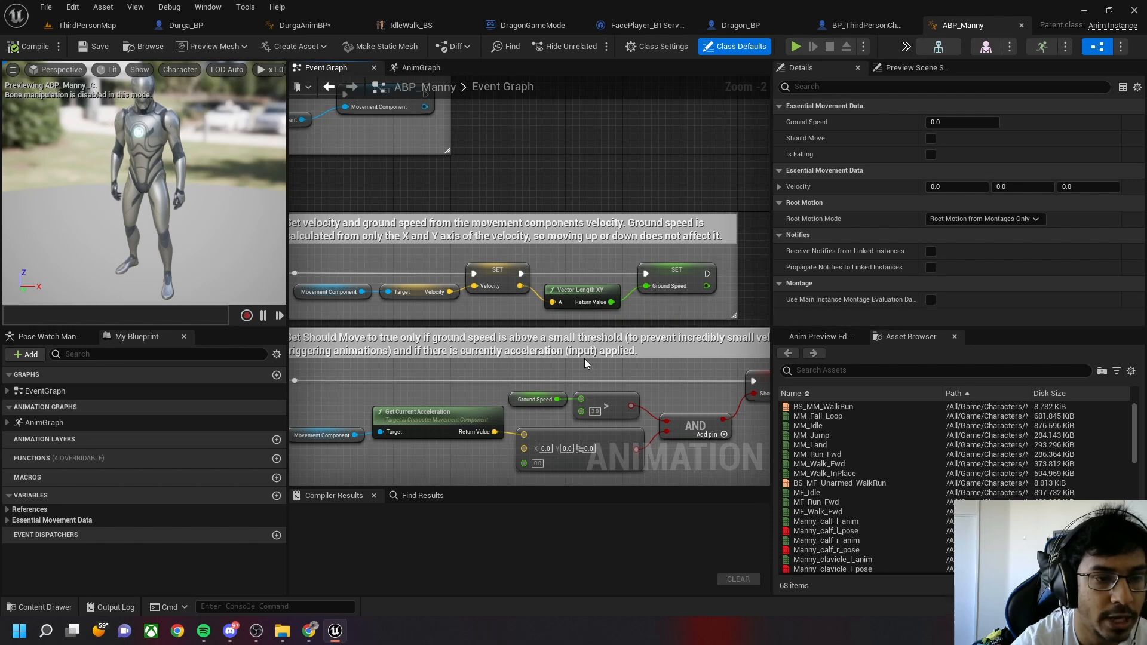
Examine how ABP_Manny's event graph sets Should Move and Is Falling, and open its AnimGraph
right_drag(624, 374, 631, 270)
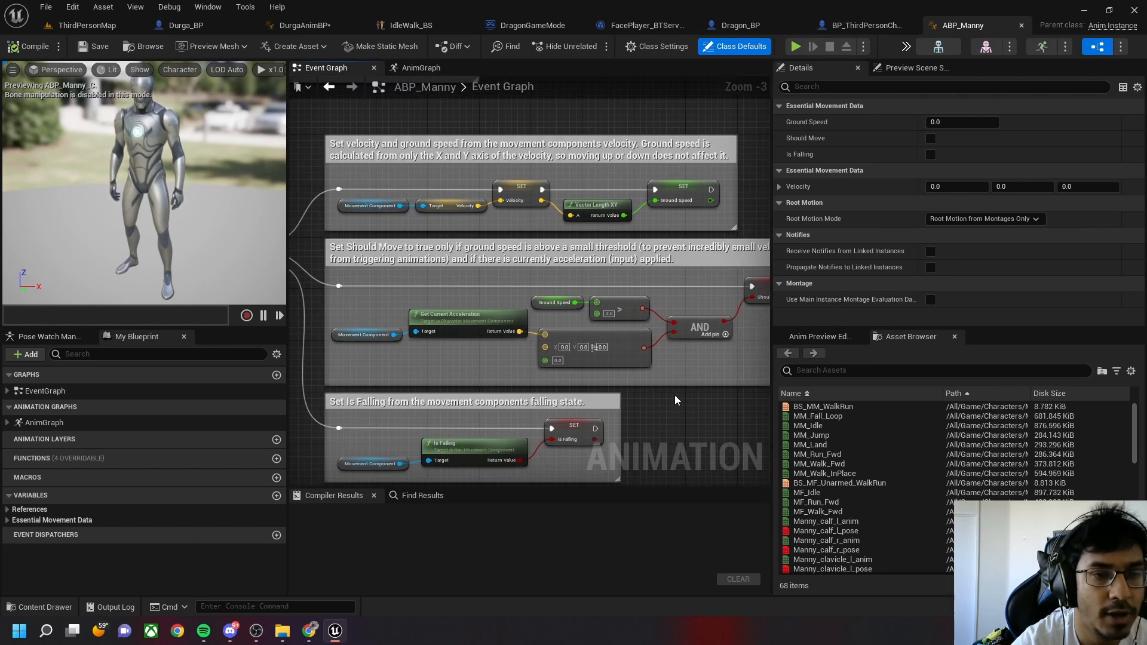
right_drag(675, 395, 583, 405)
scroll(583, 405, down, 1)
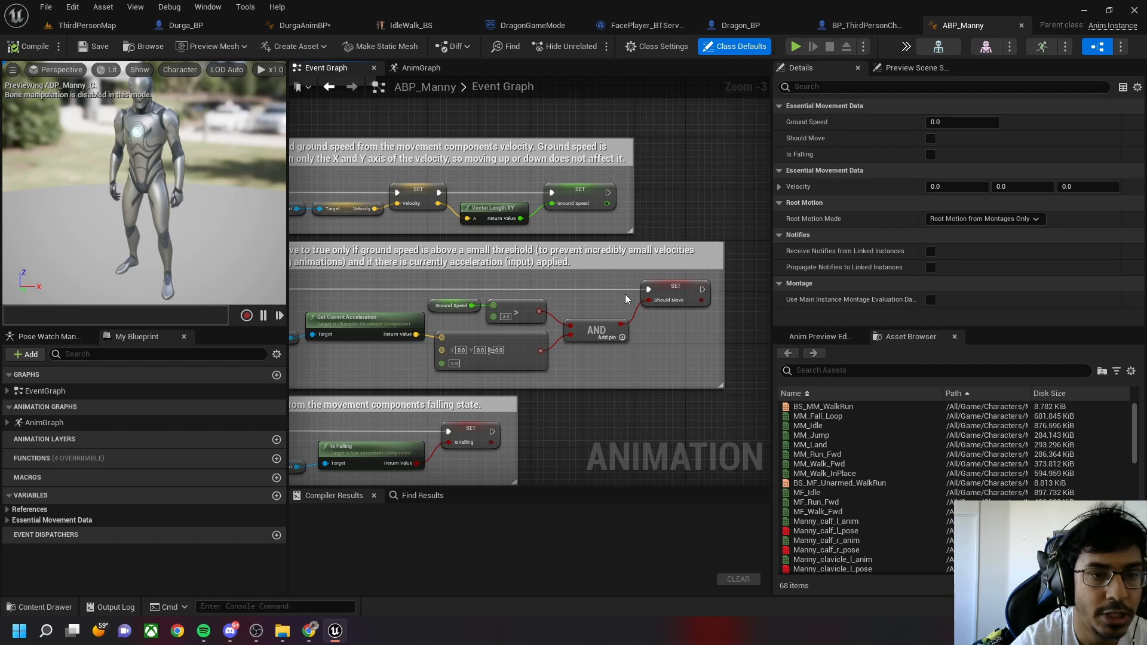
right_drag(477, 426, 538, 336)
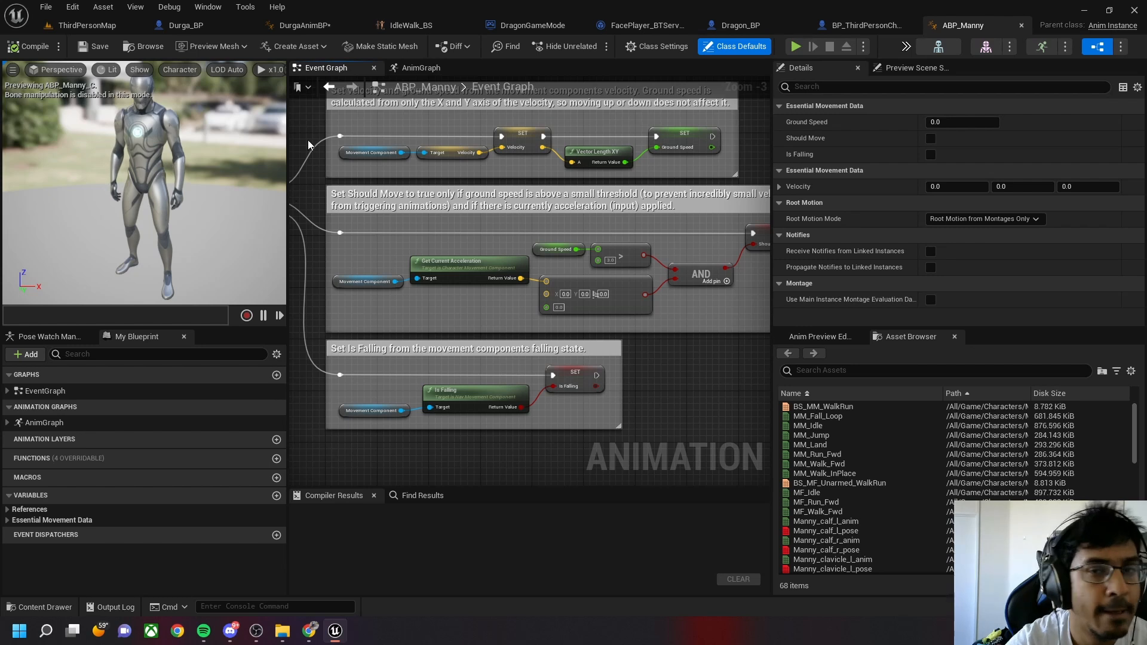
click(423, 69)
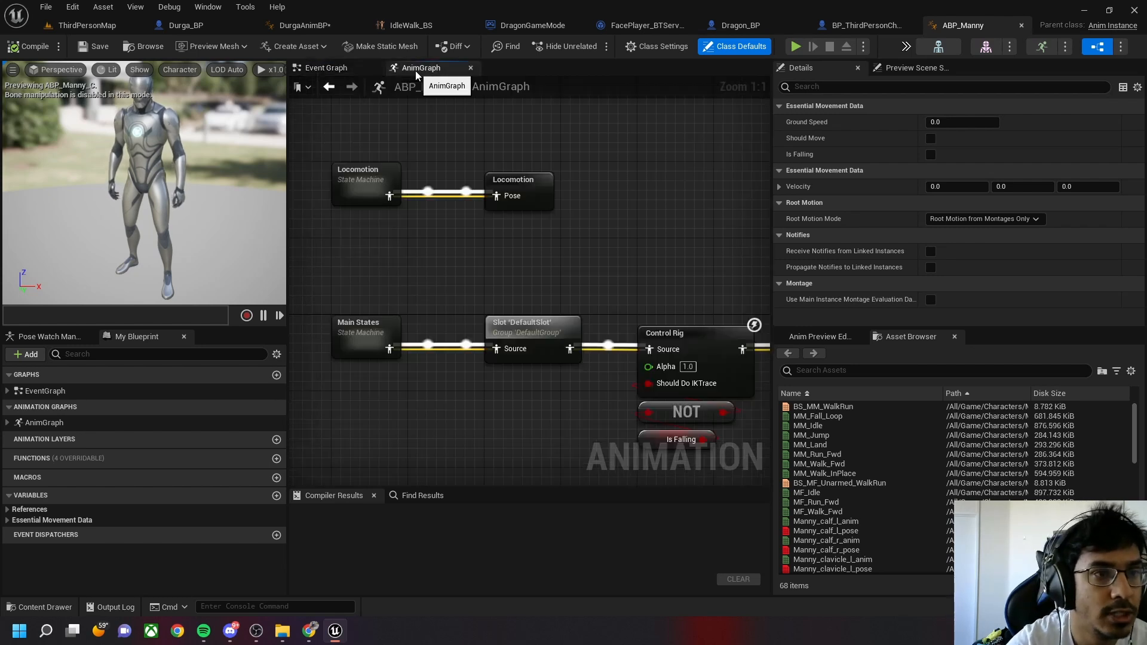
Examine ABP_Manny's Main States and Locomotion state machines, including what its Idle and Walk / Run states play
double_click(360, 324)
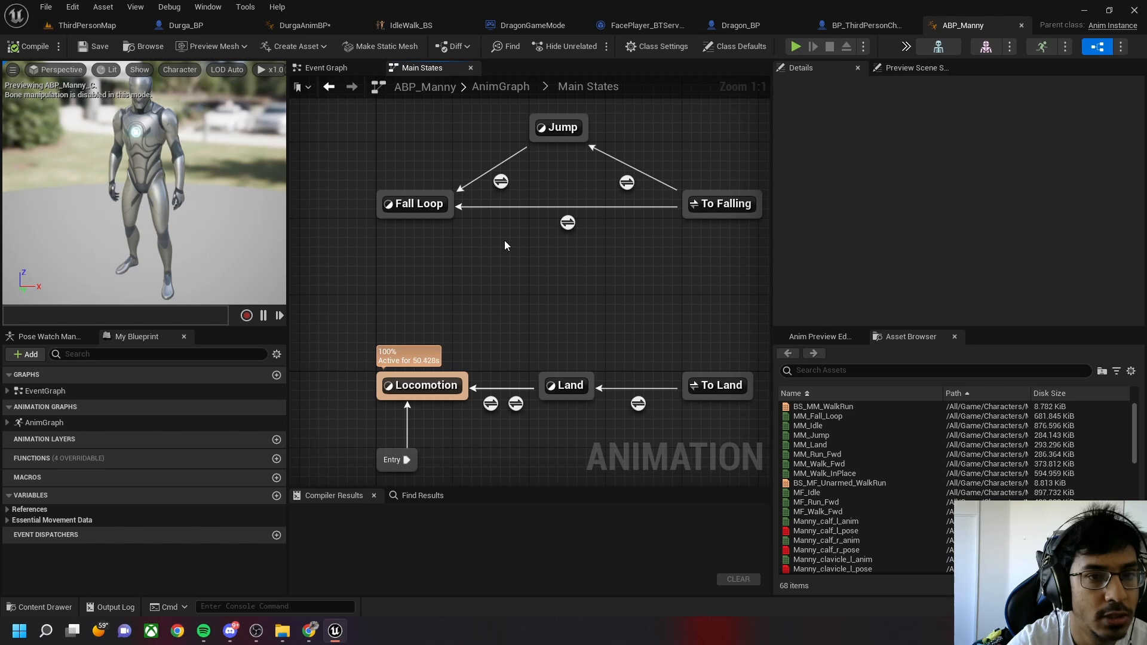
click(330, 69)
click(418, 68)
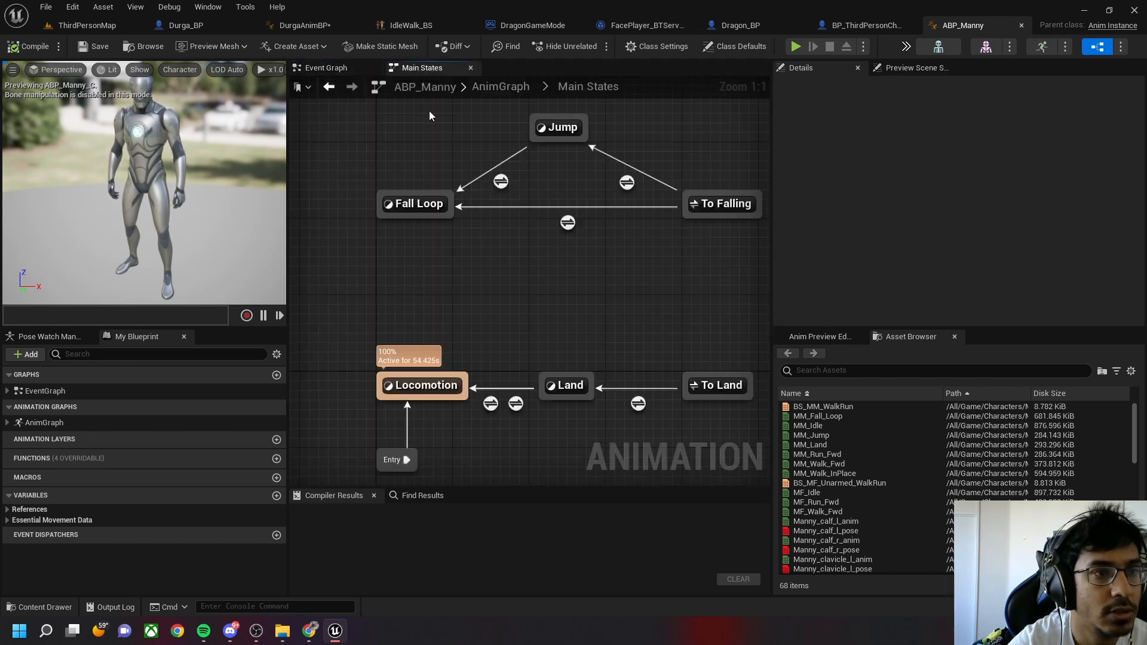
click(488, 88)
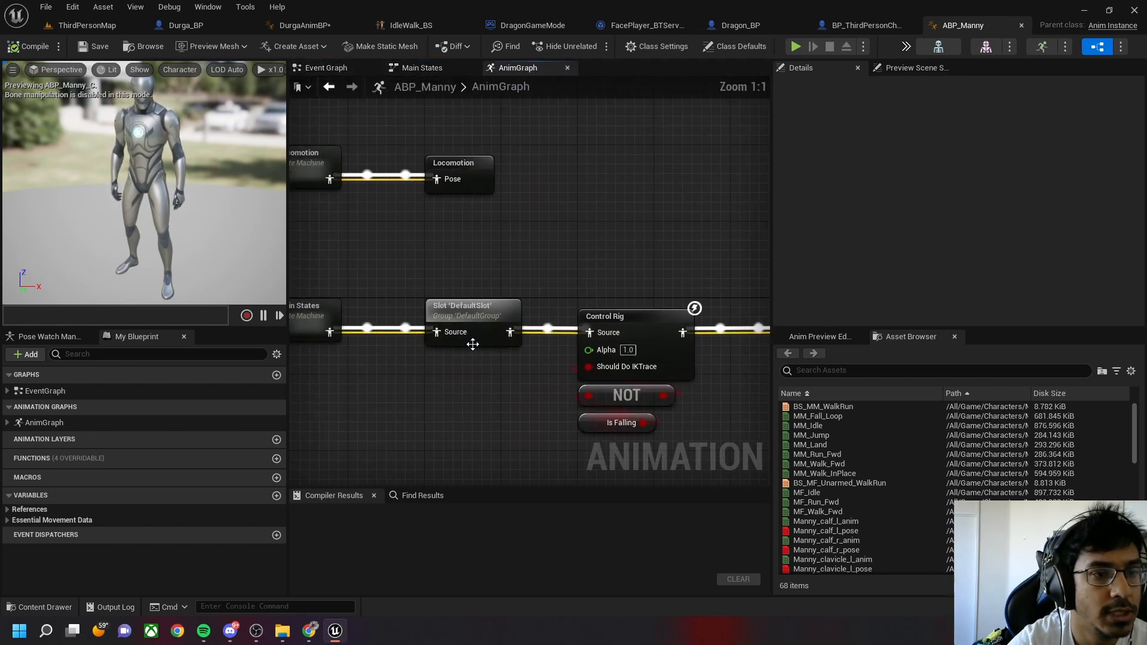
double_click(460, 179)
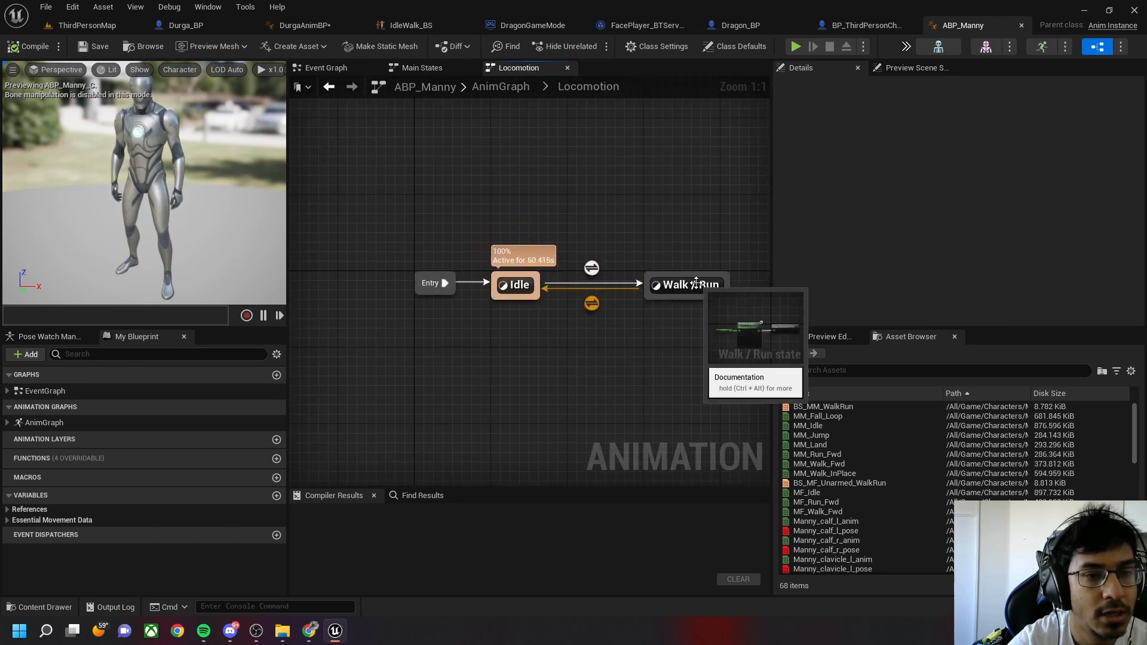
double_click(517, 284)
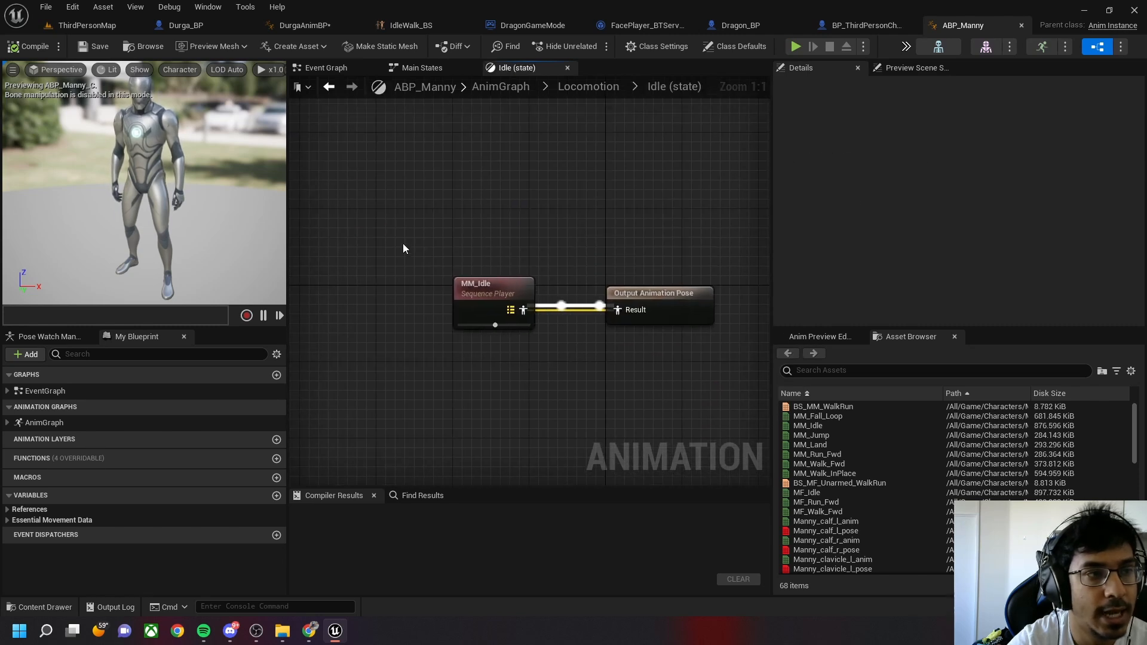
click(588, 87)
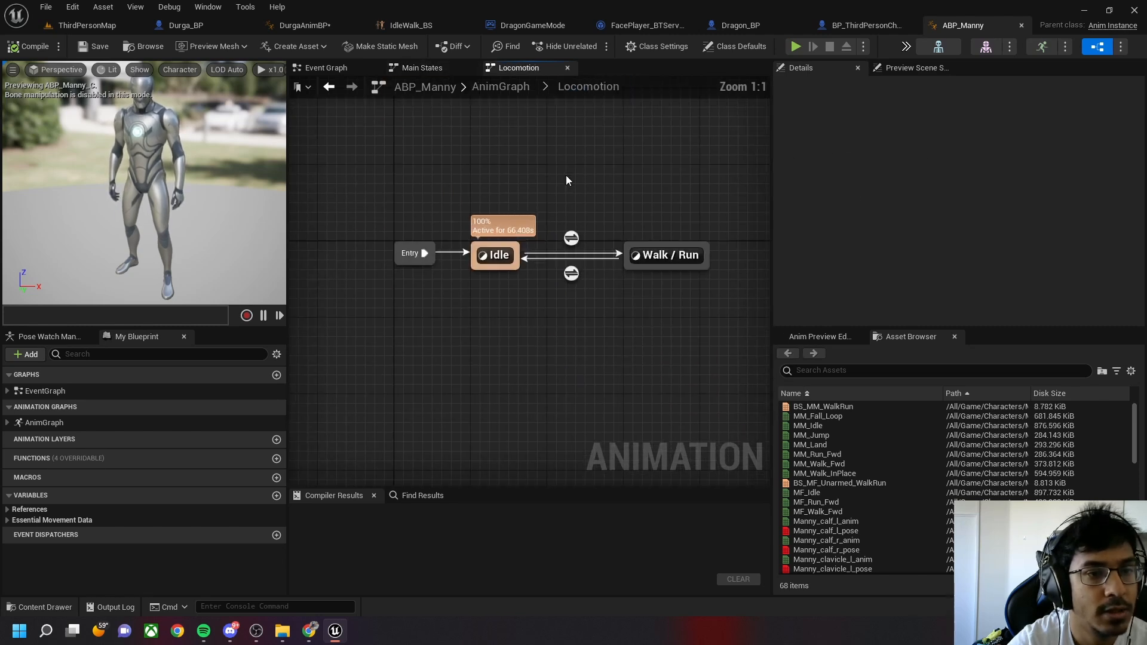
double_click(673, 289)
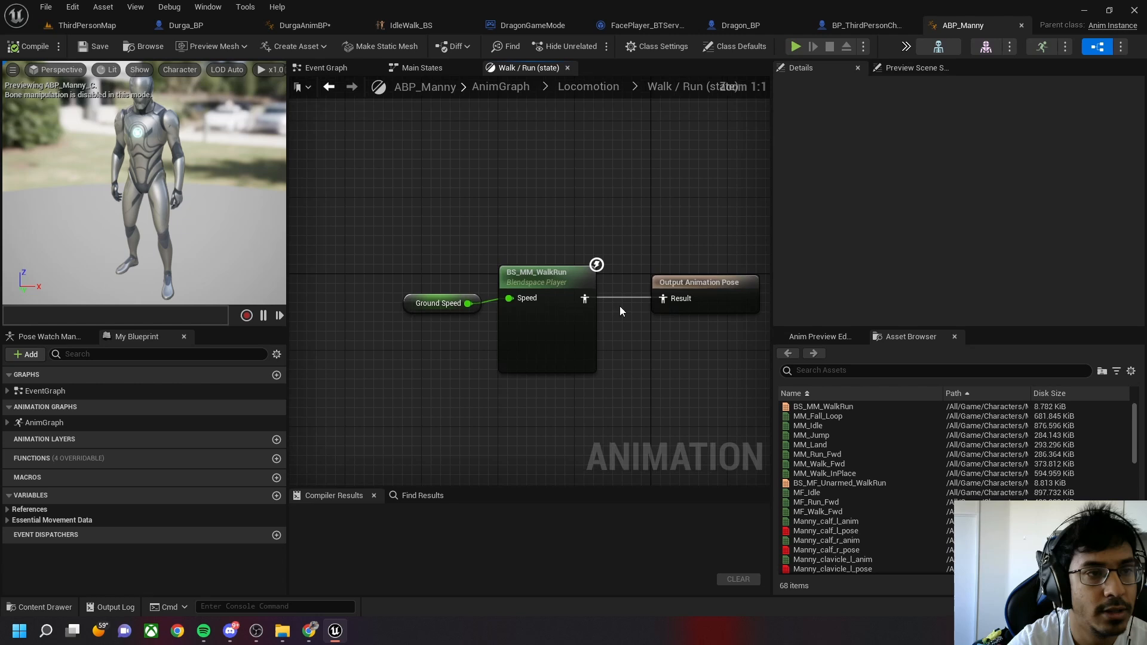
click(425, 68)
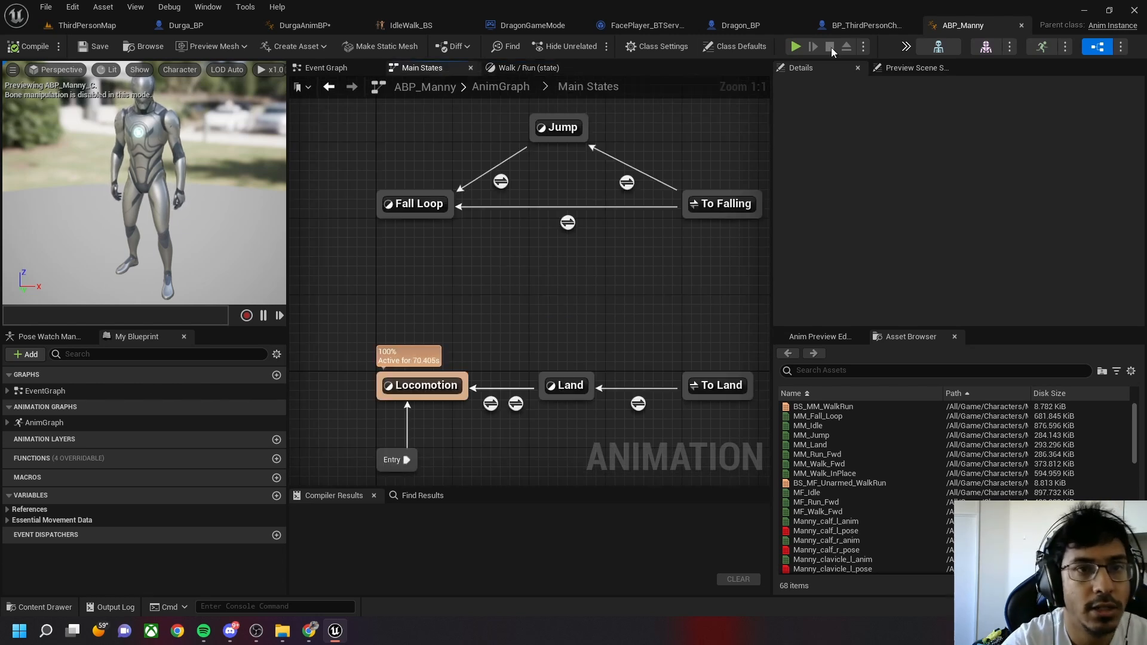
In DurgaAnimBP's state machine, move the Idle/Walk state aside and add a state named Idle connected from Entry
click(289, 24)
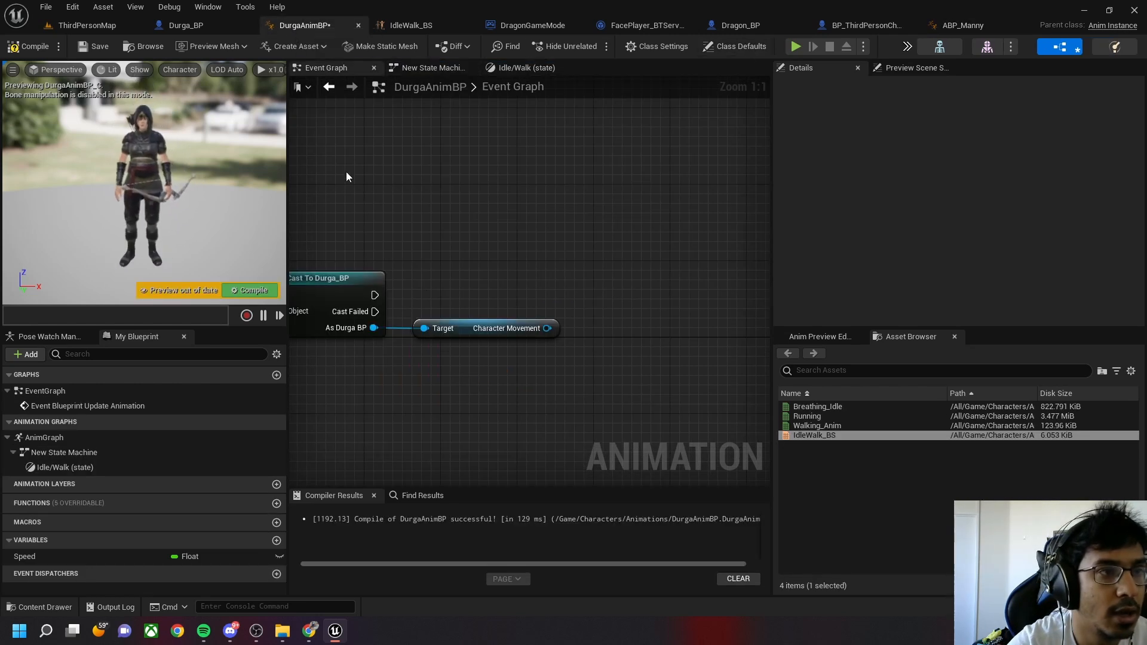
right_drag(345, 177, 483, 227)
click(509, 73)
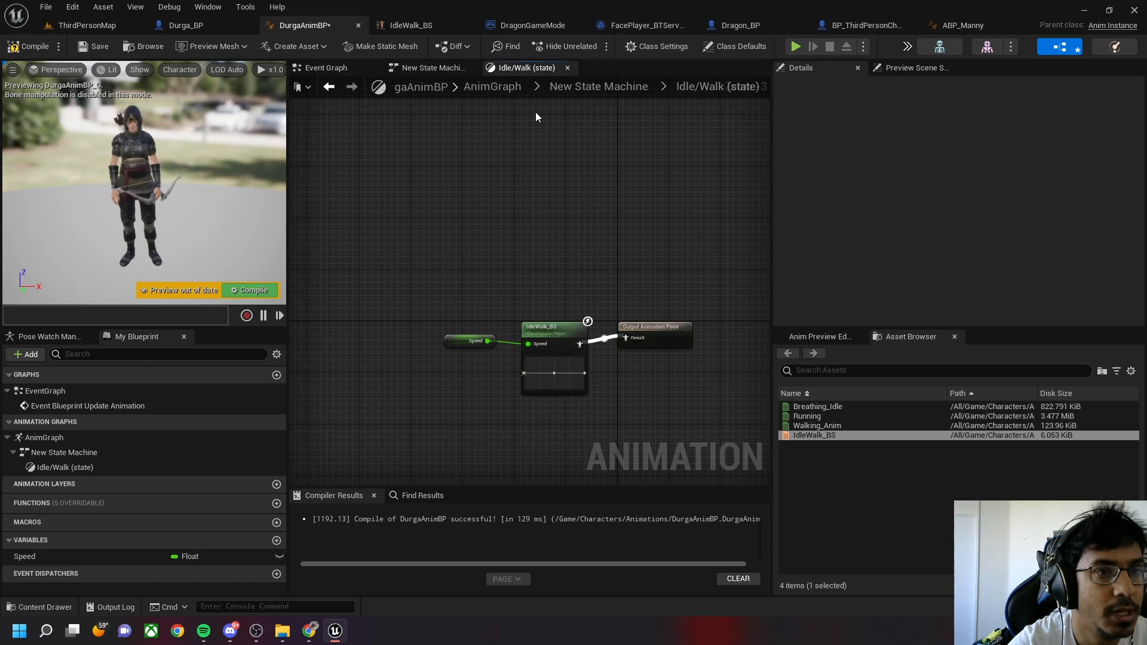
click(621, 86)
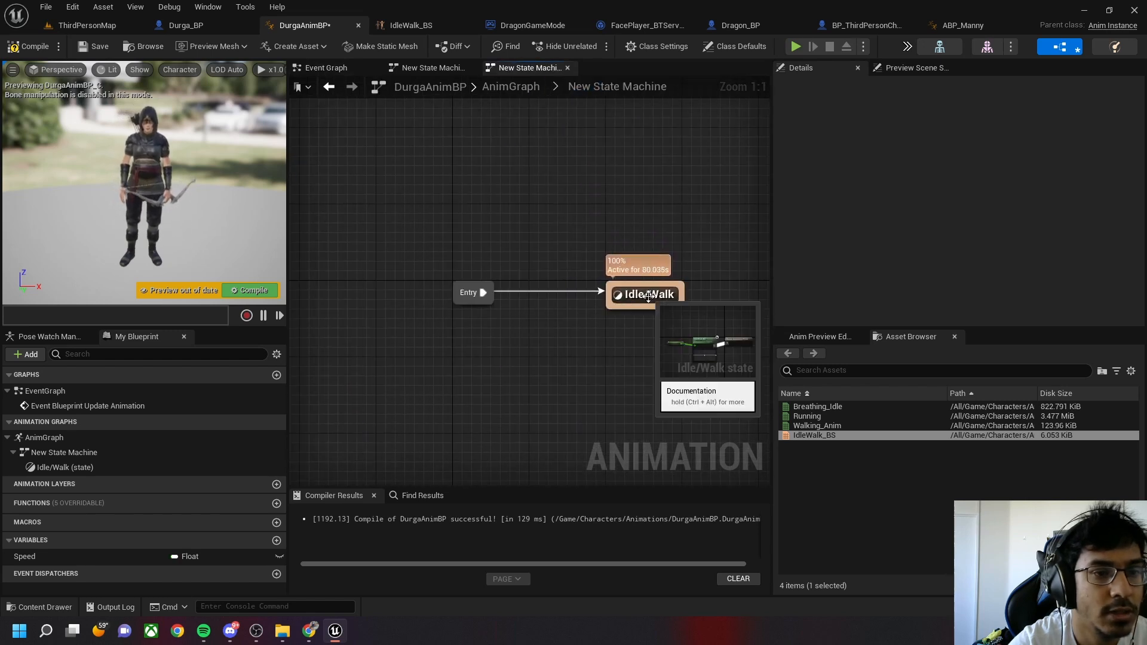
drag(649, 296, 711, 299)
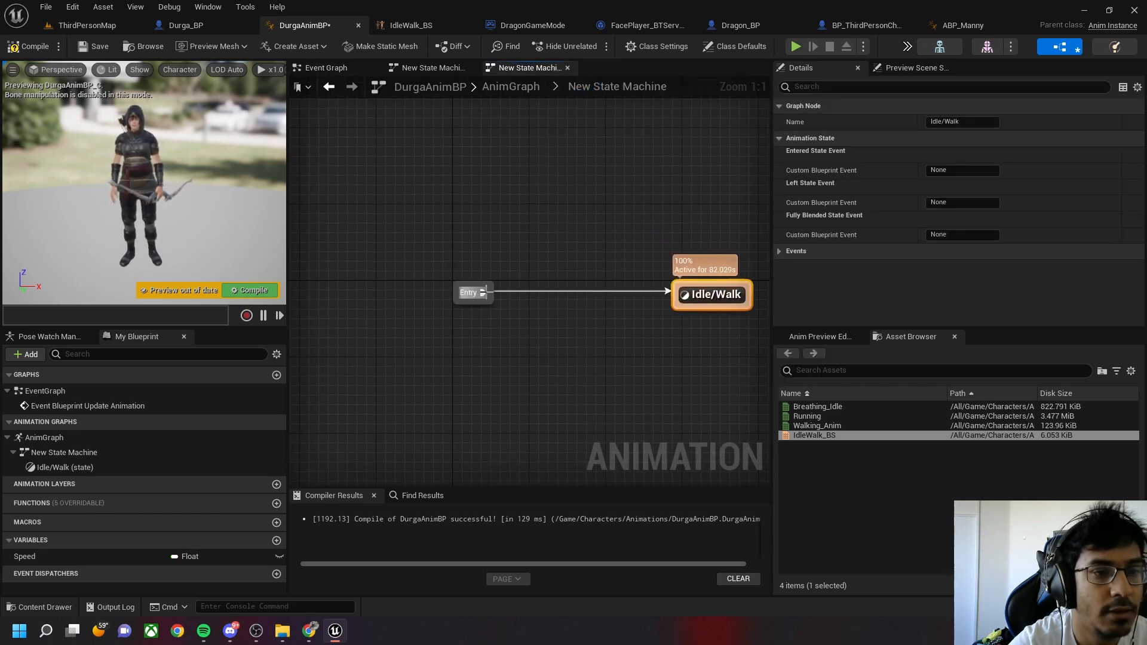
drag(483, 292, 547, 255)
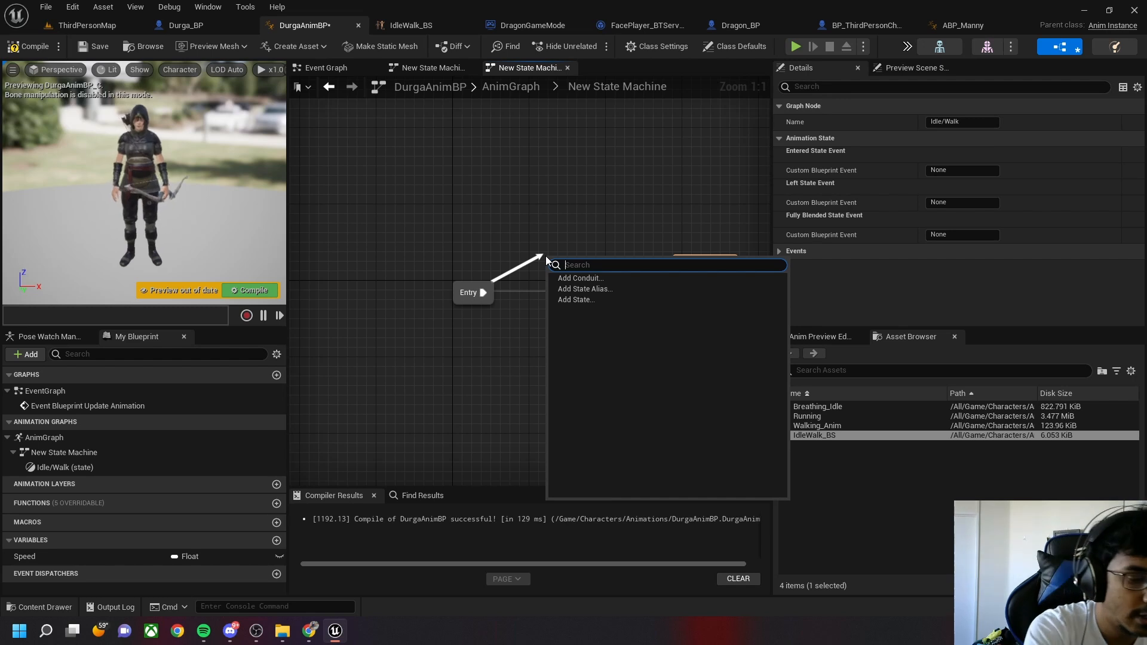
click(568, 300)
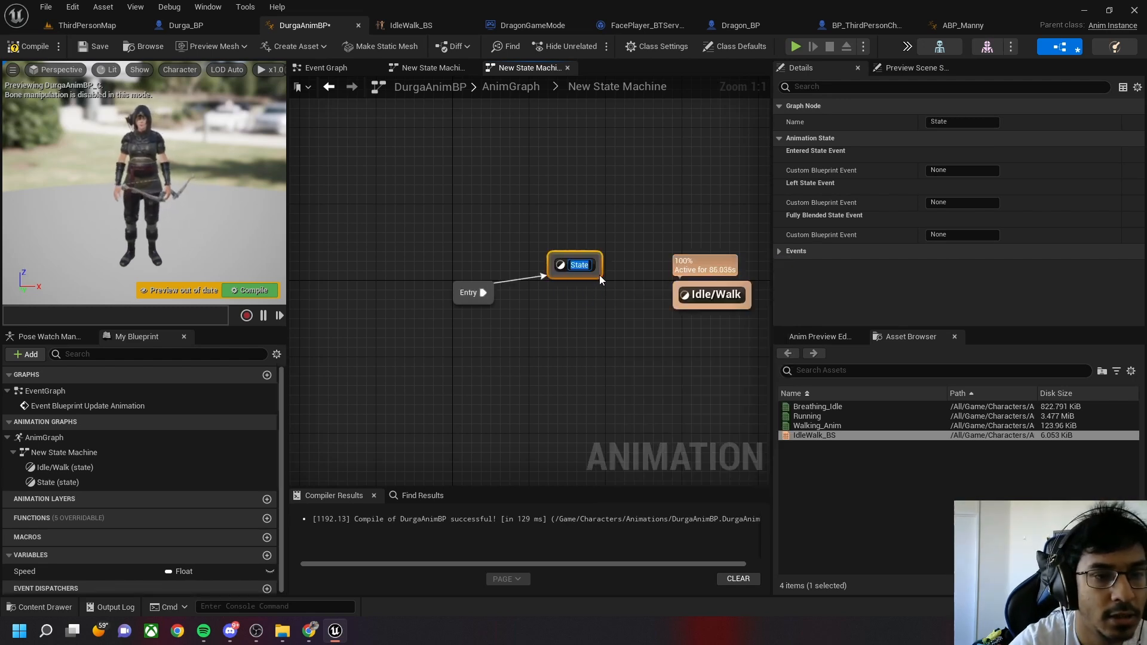
text(Idle)
key(Return)
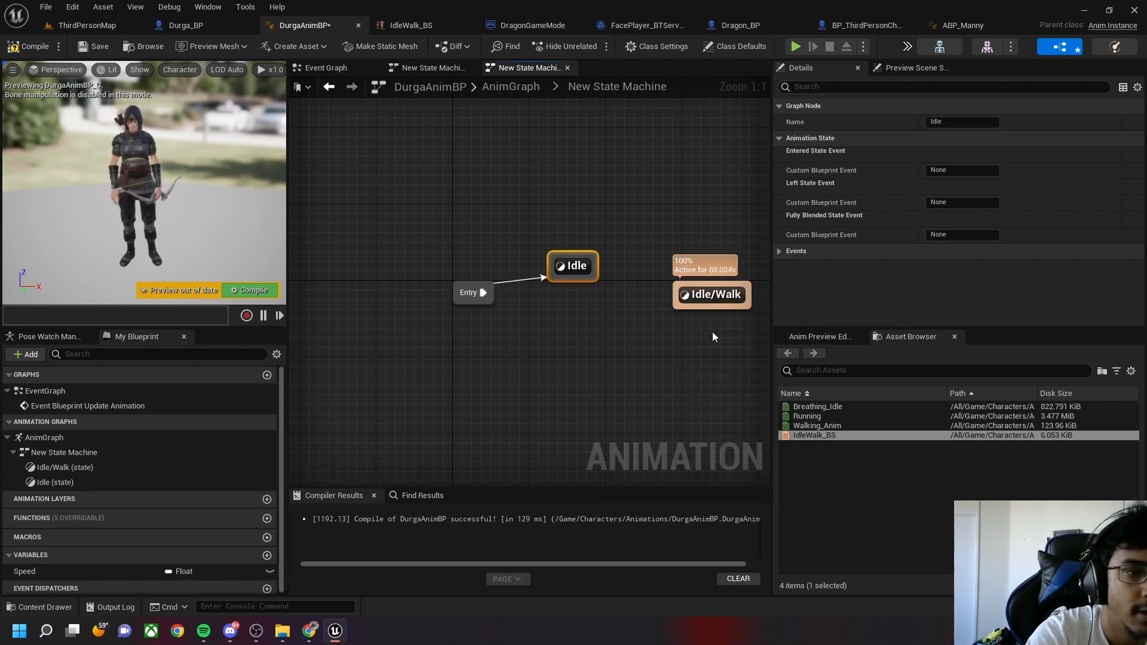
Rename the Idle/Walk state to Walk/Run
click(711, 295)
click(713, 295)
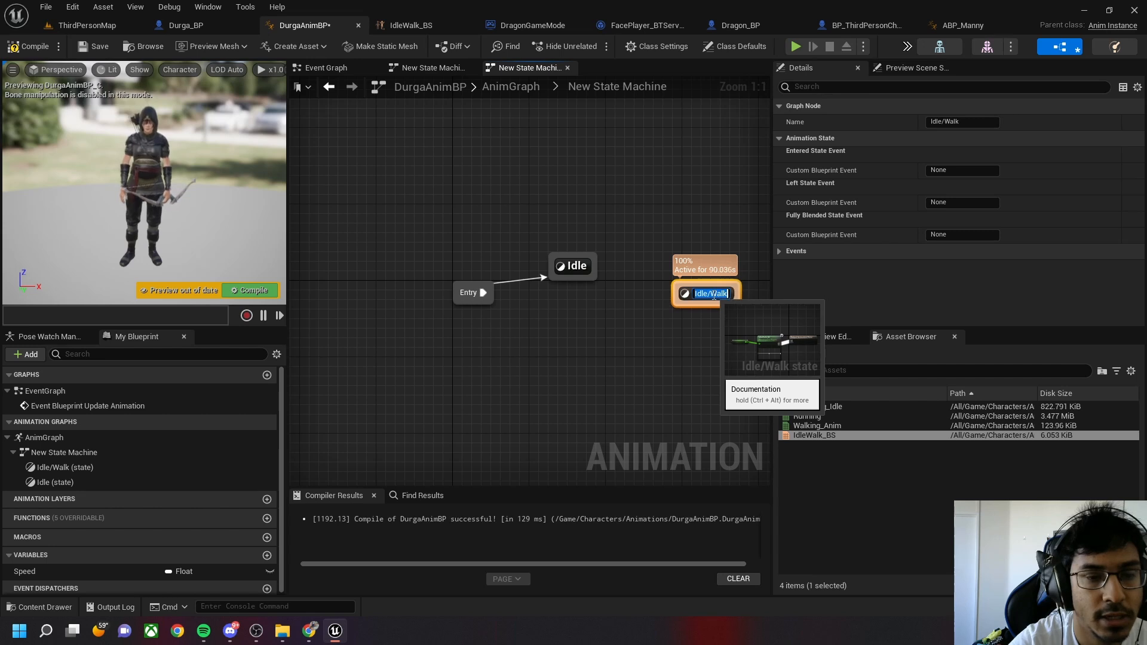
text(Walk)
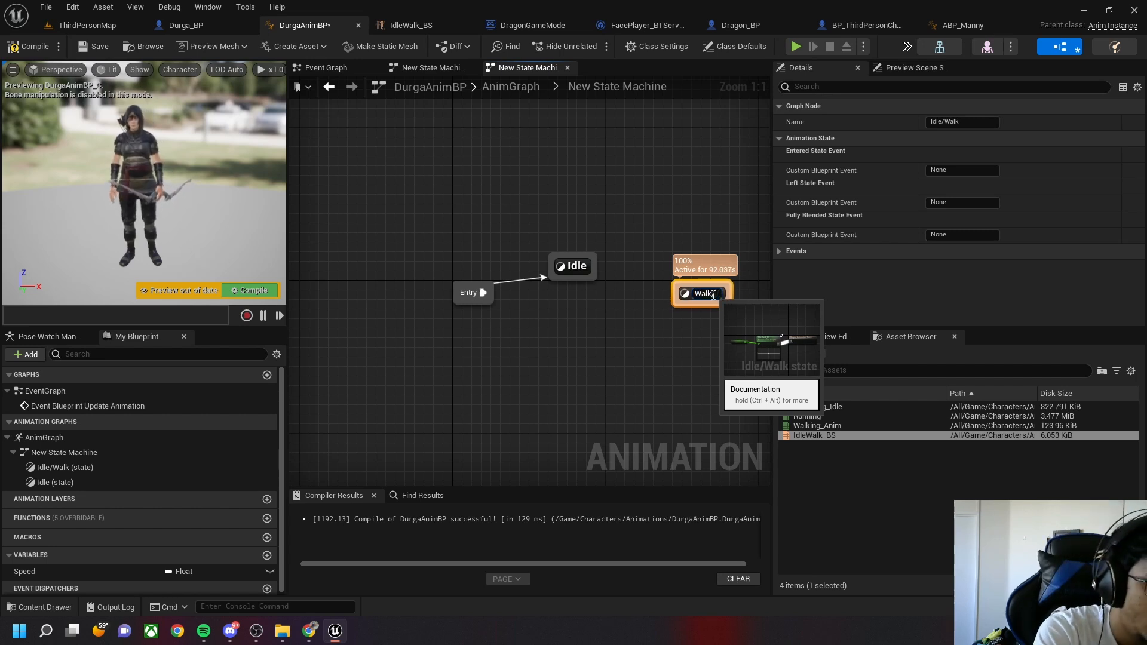
text(/Run)
key(Return)
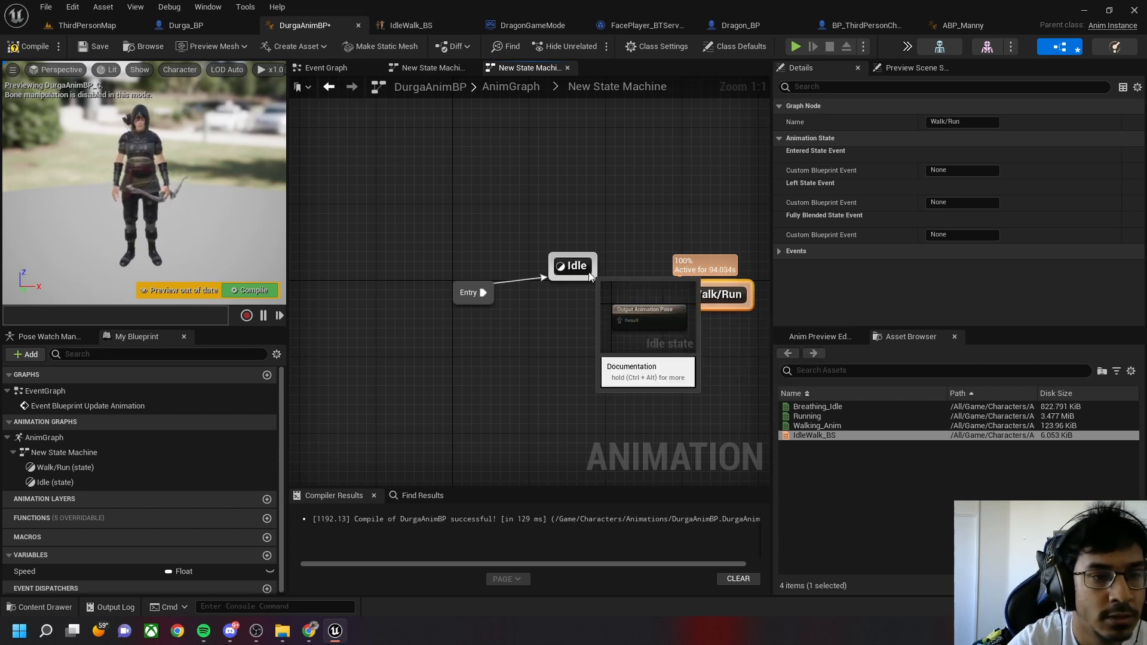
Line up the Idle state with Entry, connect Breathing_Idle to its output animation pose, and compile and save
drag(573, 267, 570, 291)
double_click(571, 289)
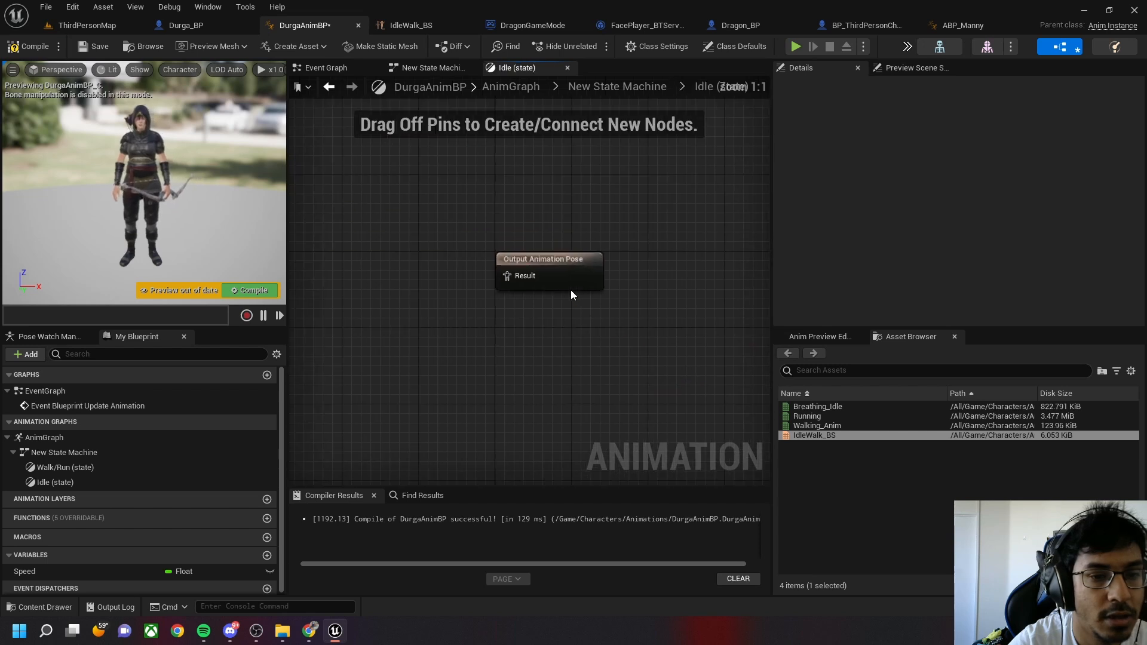
drag(807, 415, 359, 293)
click(807, 407)
drag(427, 324, 540, 302)
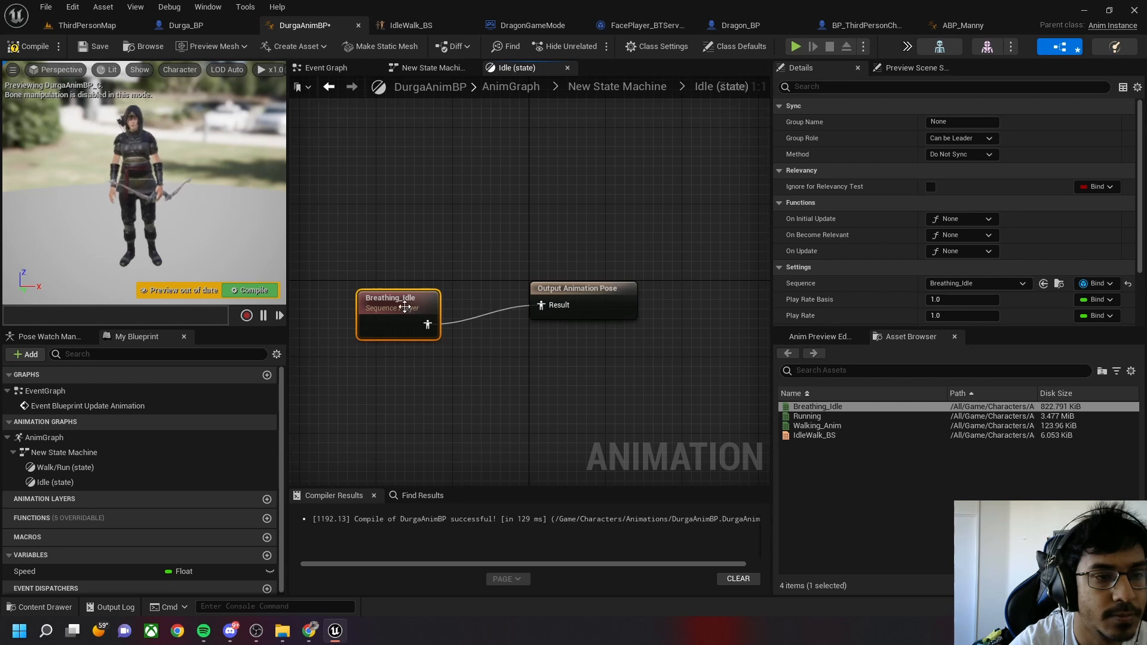
drag(405, 307, 433, 297)
click(86, 45)
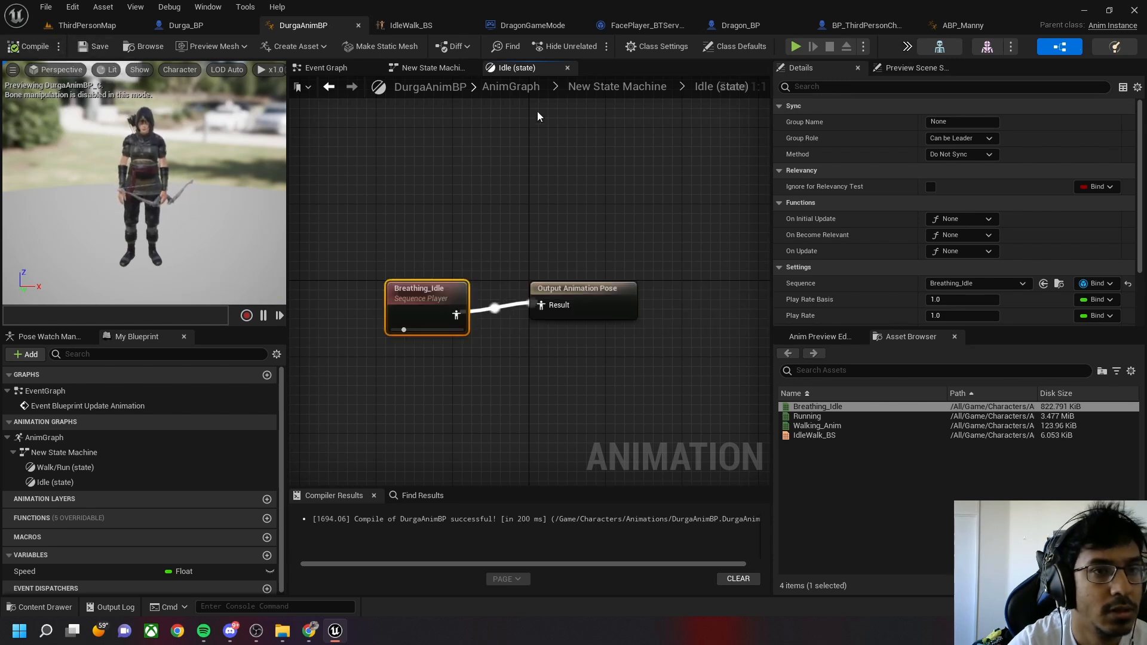
Add transitions in both directions between Idle and Walk/Run and open the Idle to Walk/Run rule
click(590, 88)
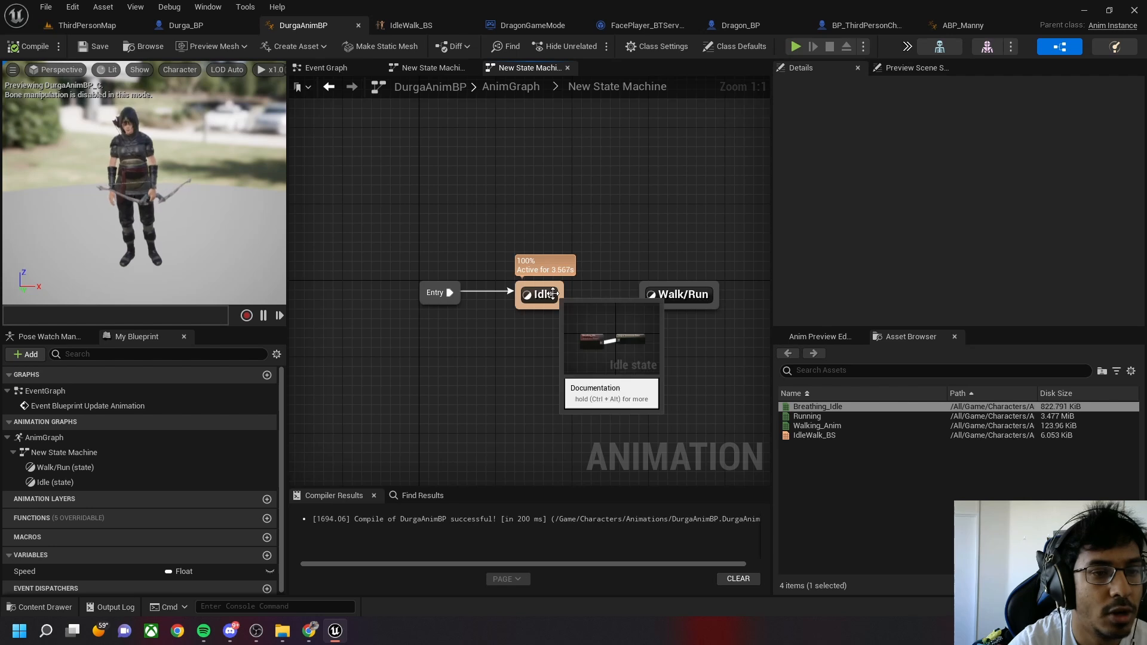
mouse_move(553, 293)
mouse_down()
mouse_move(661, 300)
mouse_move(556, 302)
mouse_up()
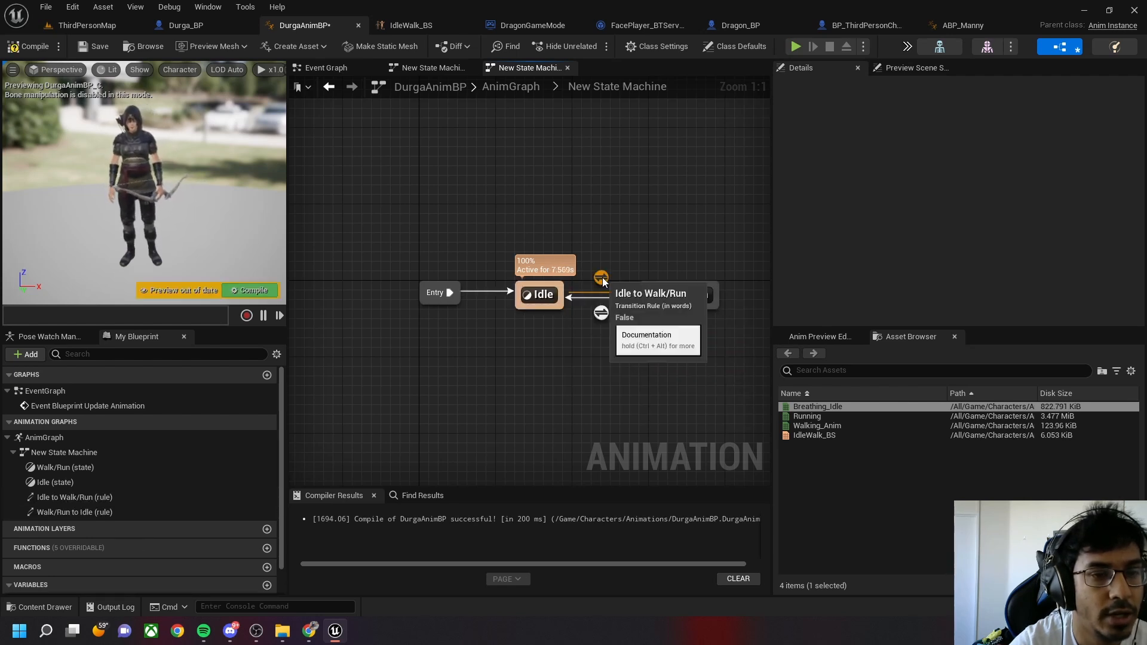
double_click(602, 278)
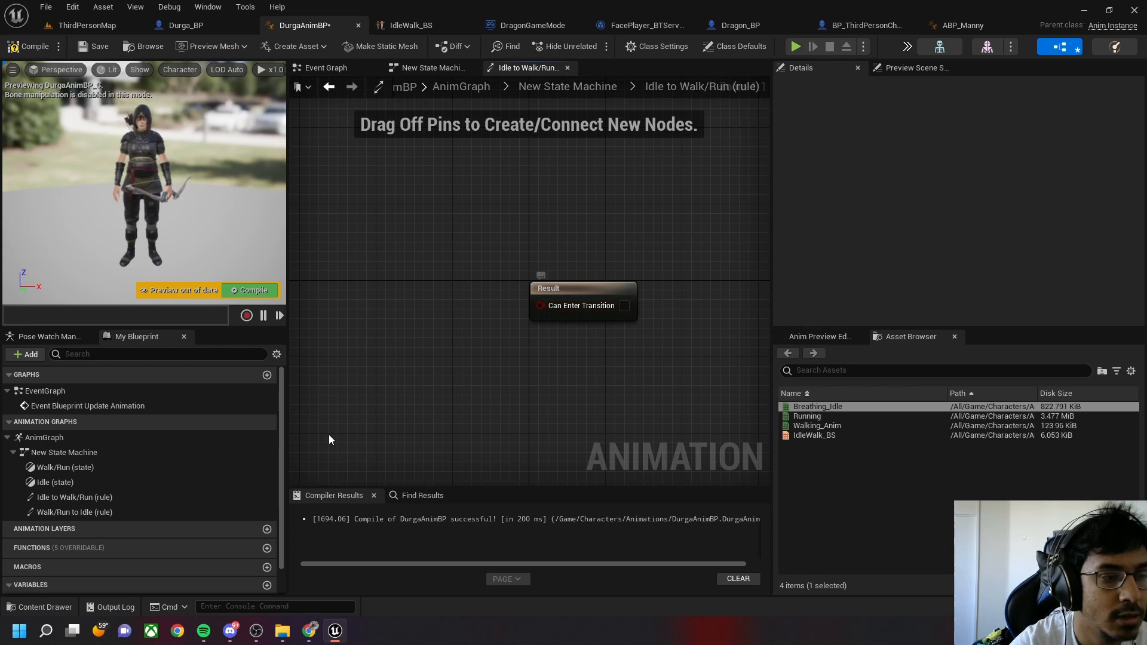
Create a Boolean variable named ShouldMove in DurgaAnimBP
scroll(180, 541, down, 1)
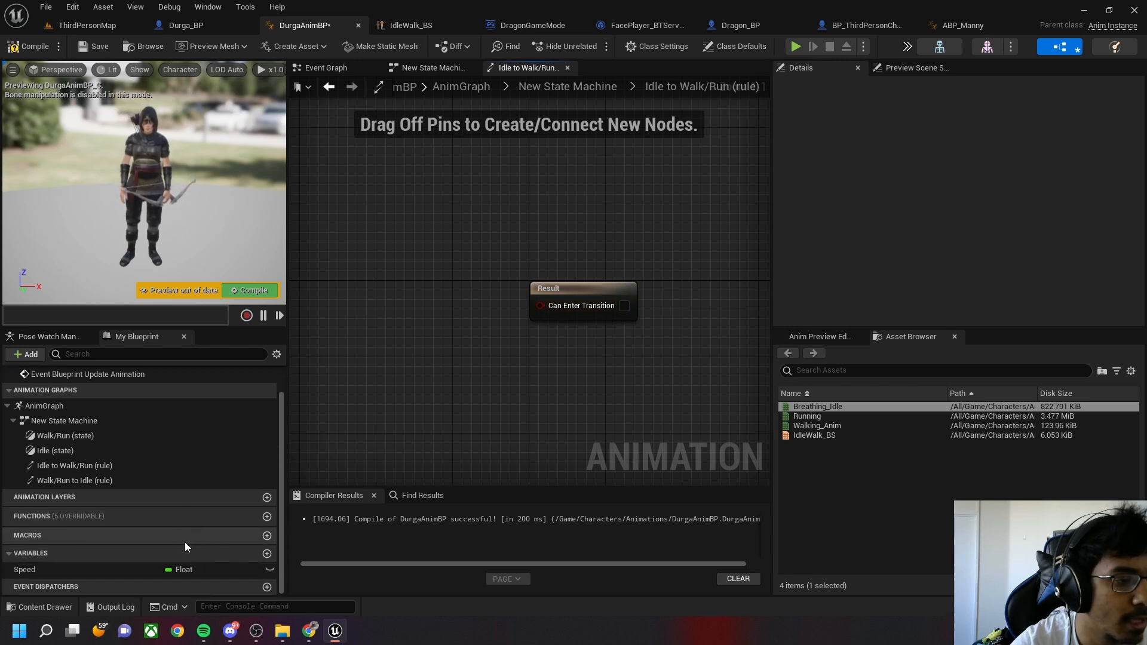
click(268, 555)
text(Shoul)
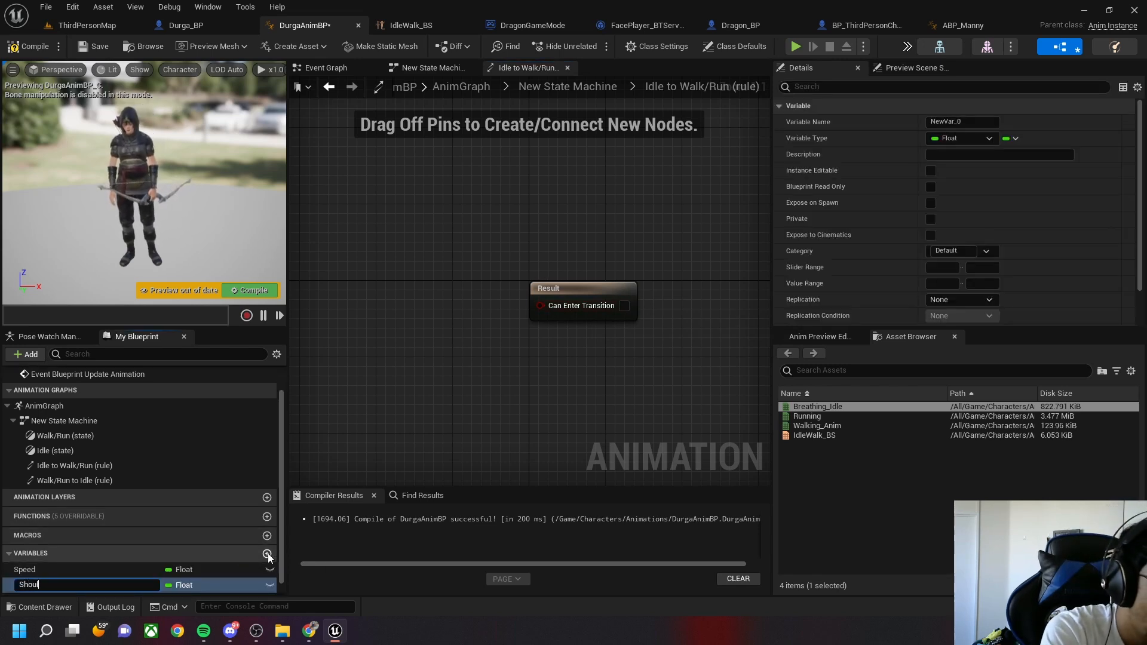
text(dMove)
key(Return)
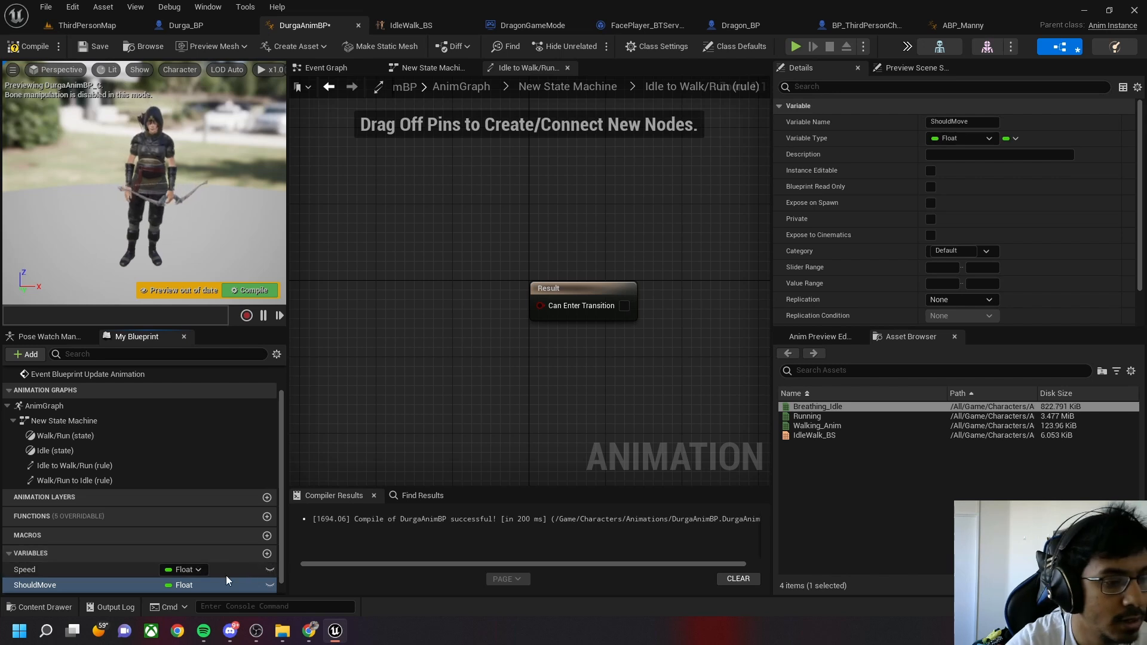
click(190, 585)
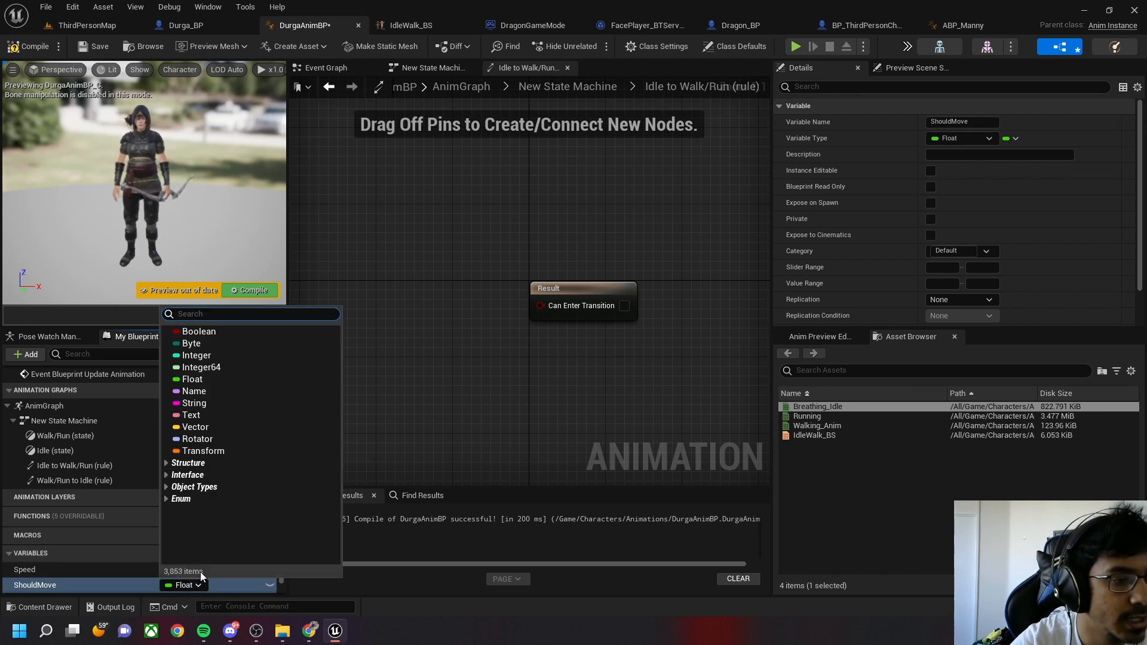
click(202, 333)
Connect ShouldMove to Can Enter Transition in the Idle to Walk/Run rule, and compile and save the blueprint
drag(59, 583, 412, 301)
click(42, 47)
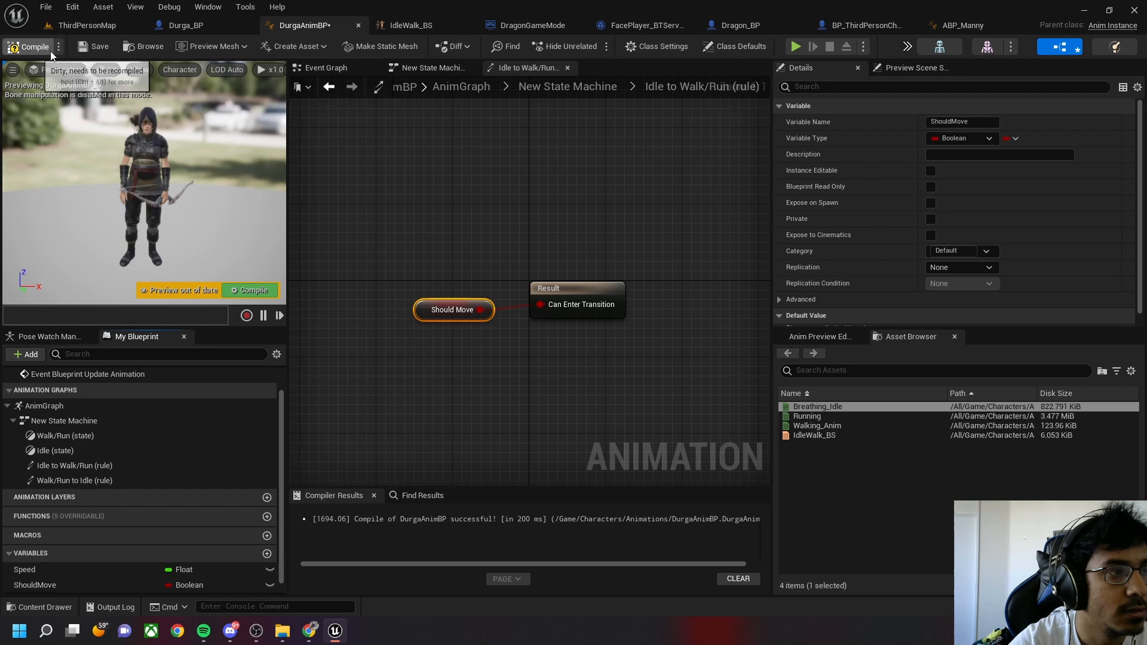
click(92, 47)
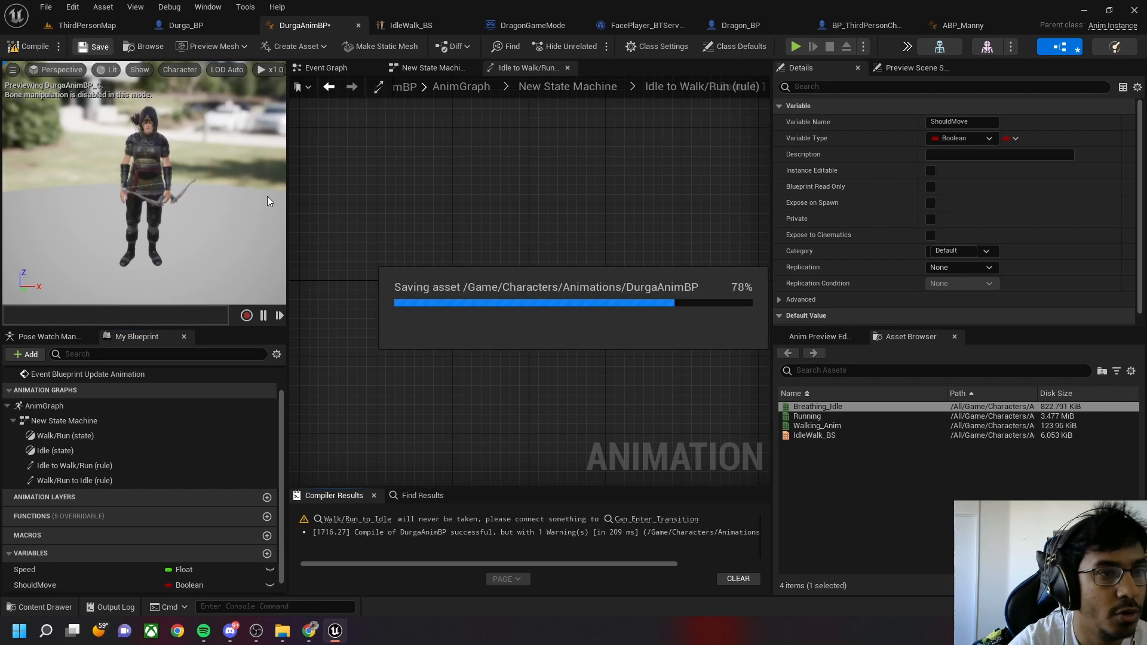
In the Walk/Run to Idle rule, feed ShouldMove through a NOT Boolean node into Can Enter Transition
click(423, 70)
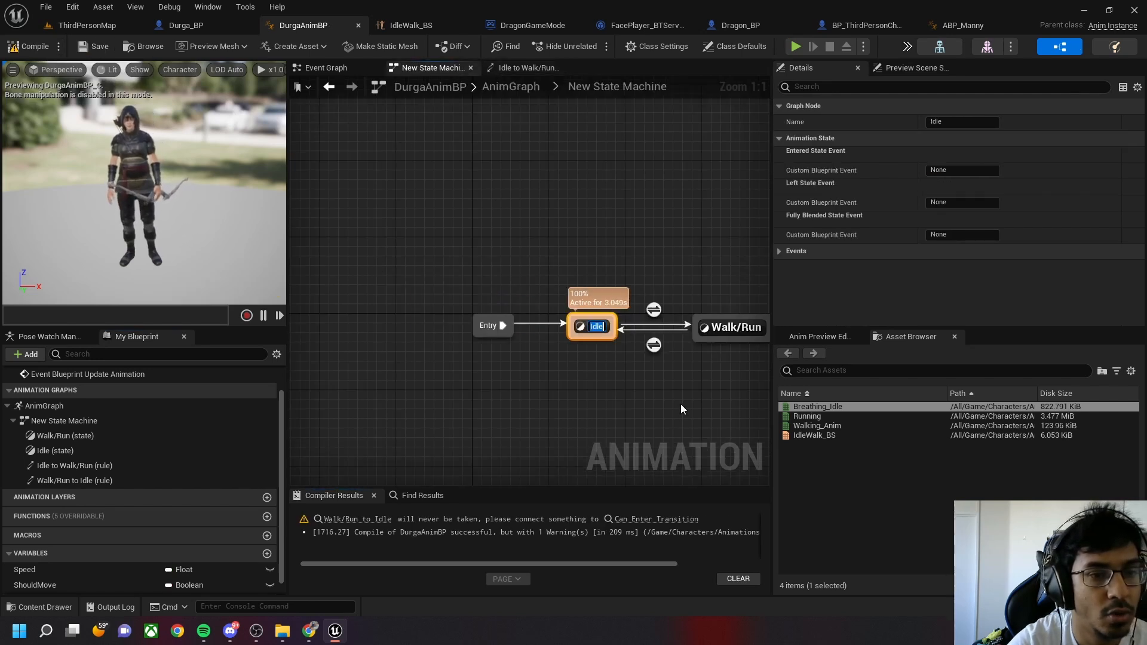
double_click(653, 346)
drag(34, 585, 472, 367)
click(407, 342)
text(not)
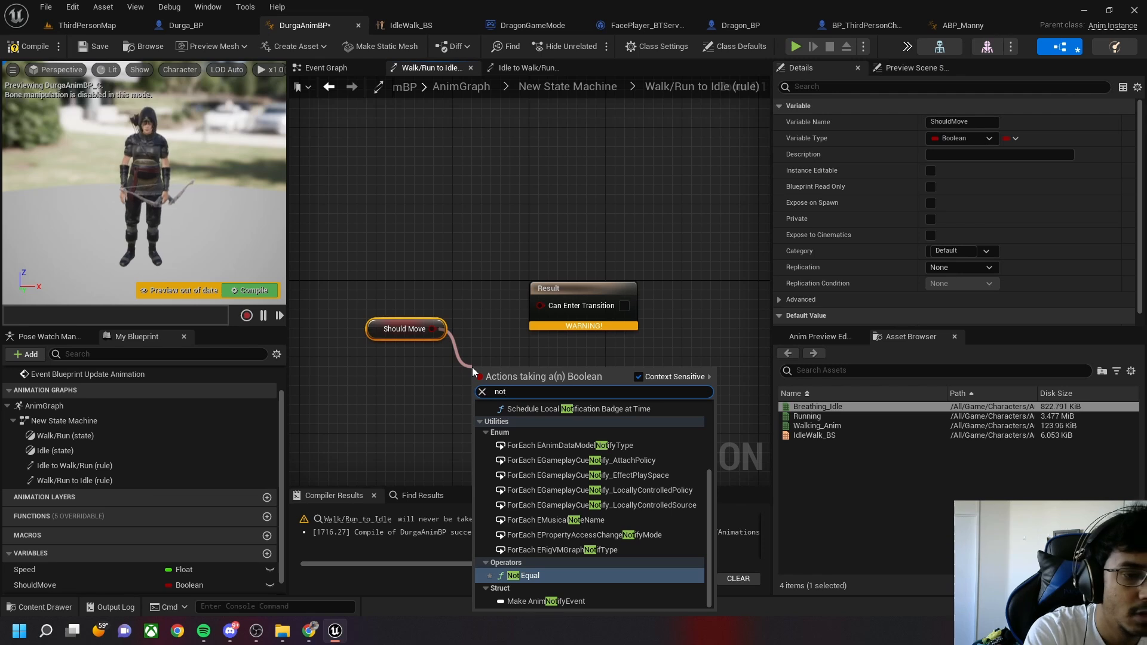
text( b)
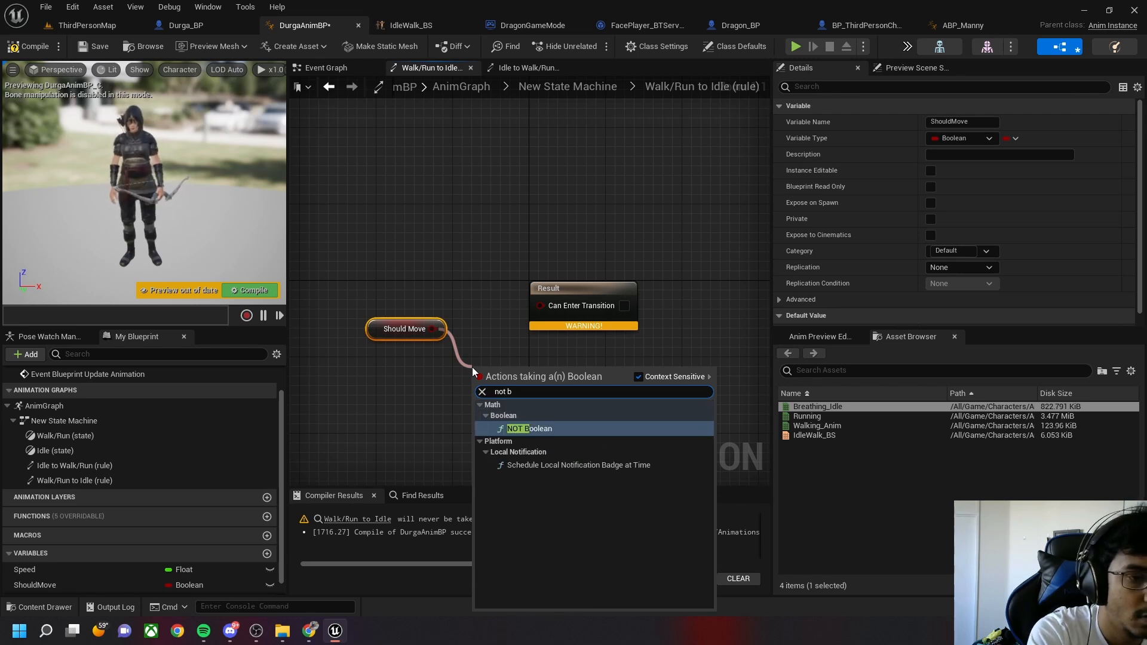
key(Return)
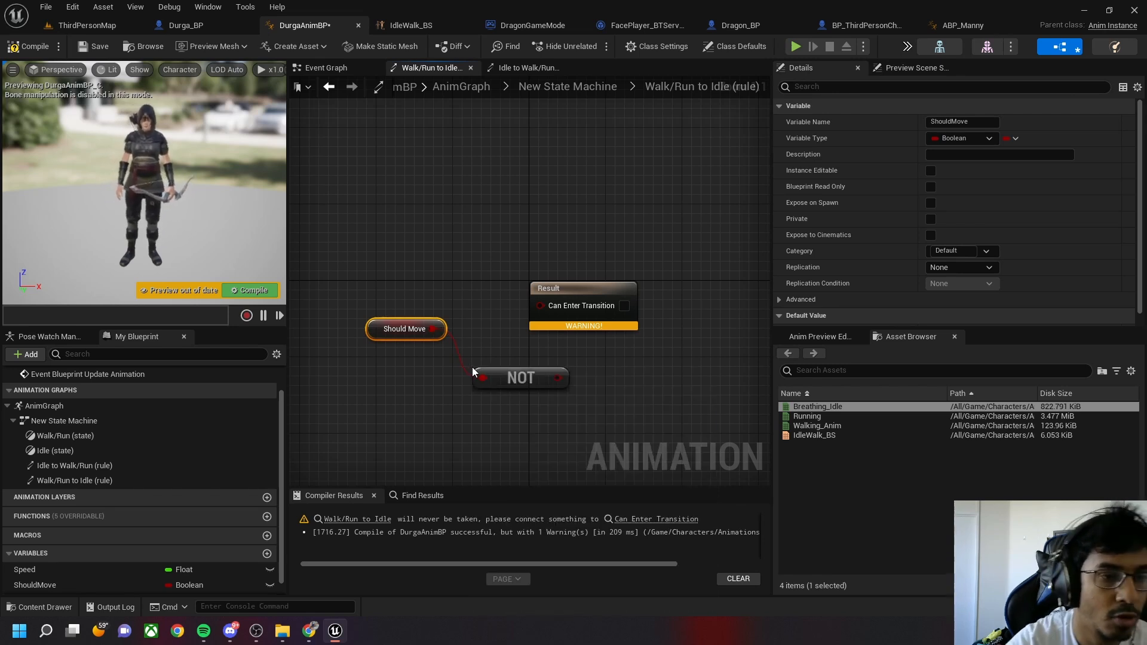
drag(557, 377, 553, 315)
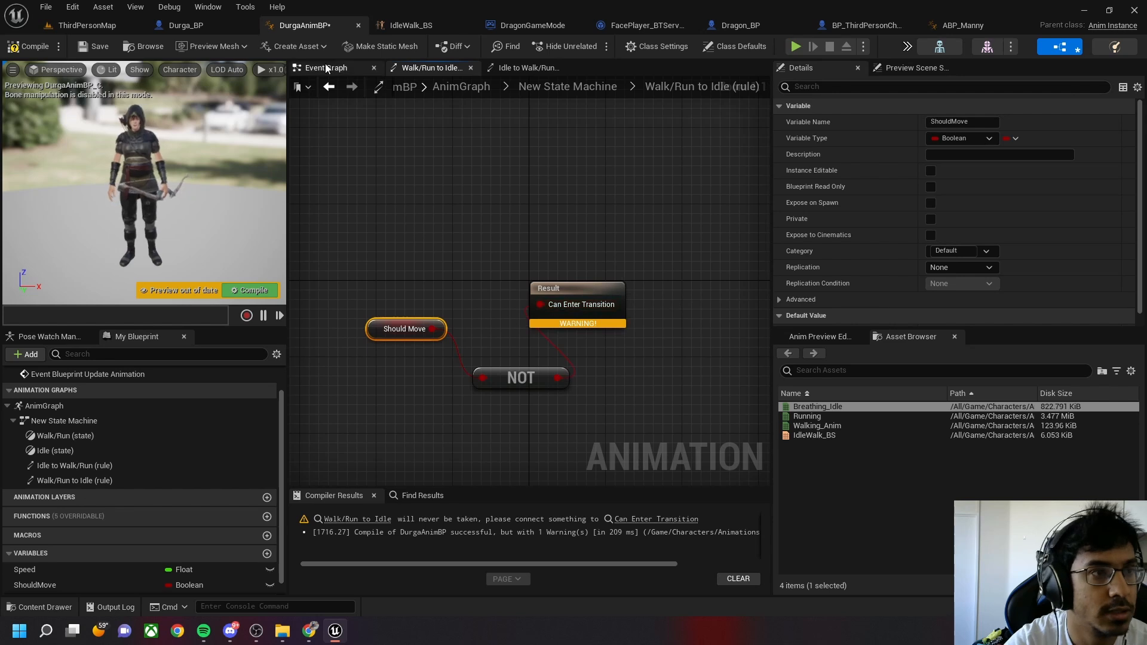
Examine the Idle and Walk / Run transition rules in ABP_Manny's Locomotion state machine
click(963, 25)
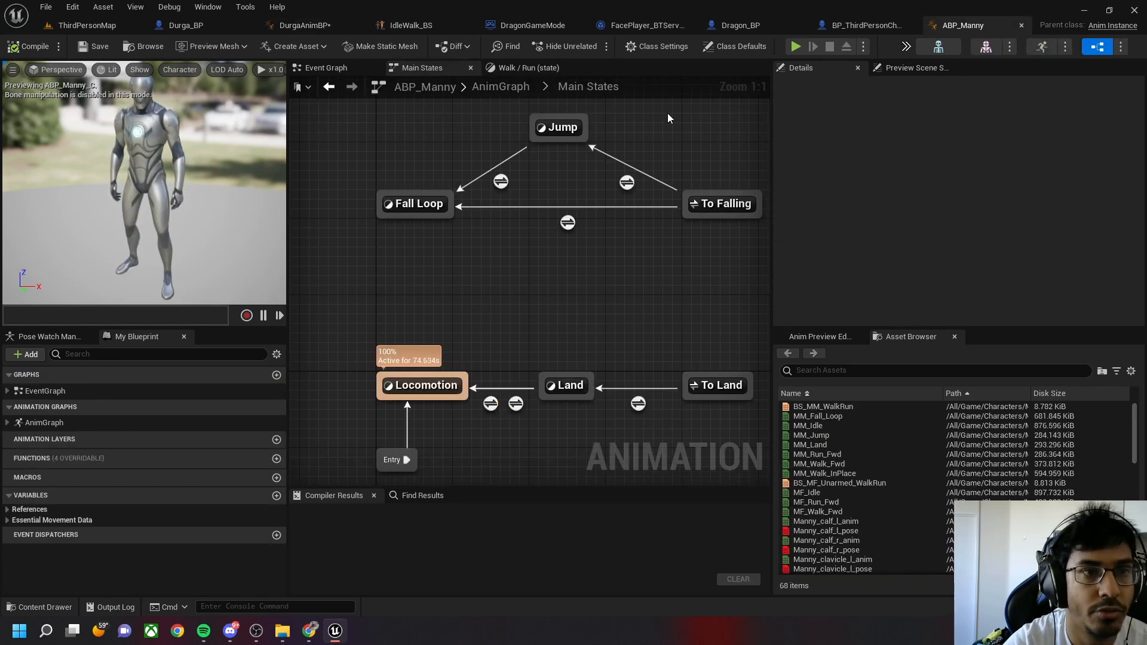
click(496, 88)
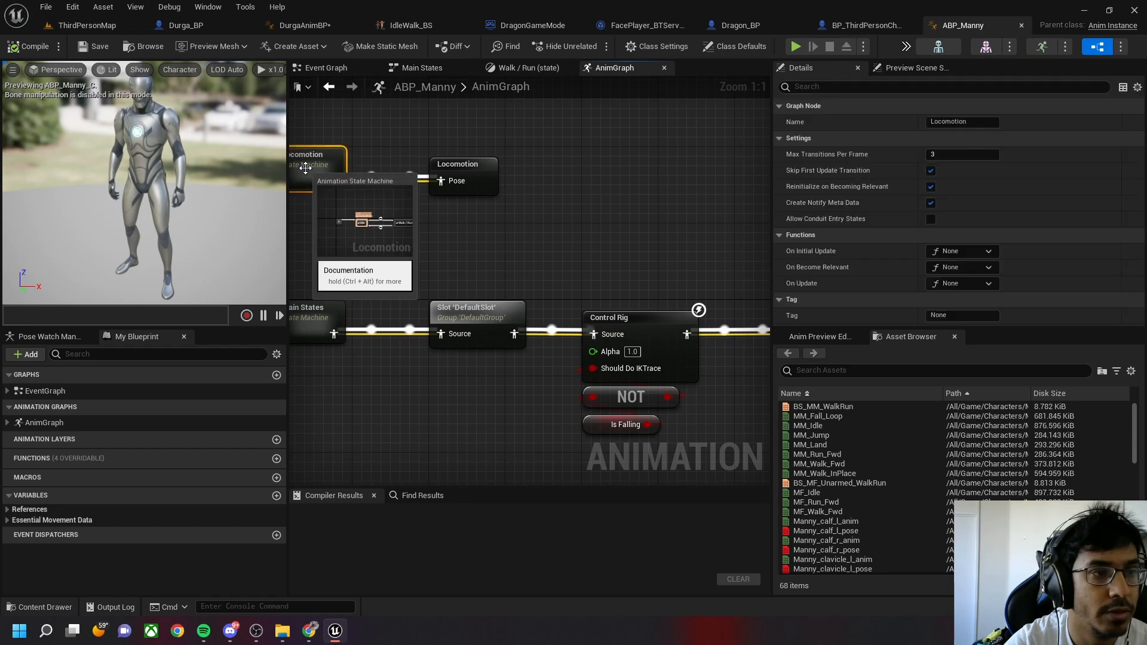
double_click(317, 194)
double_click(591, 266)
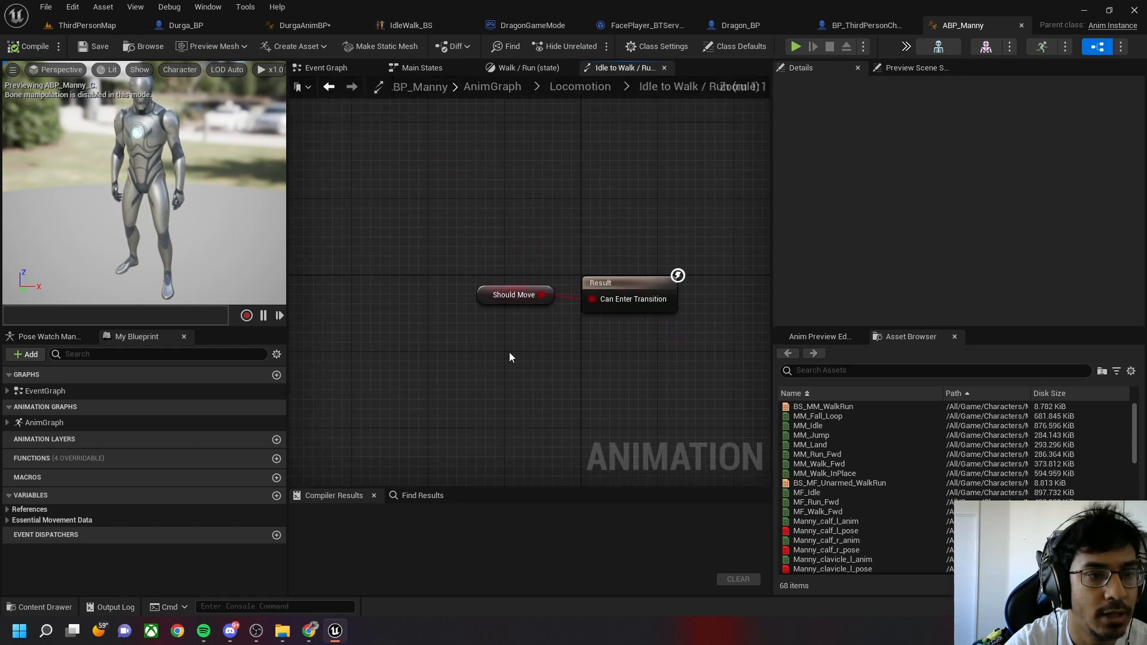
click(565, 87)
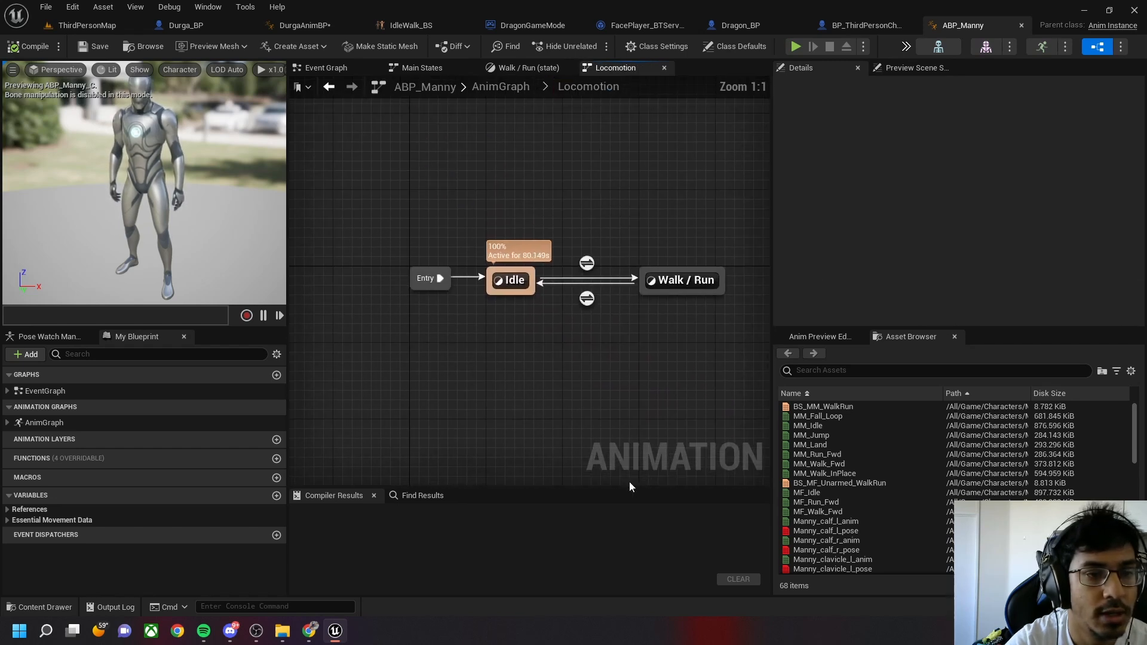
double_click(592, 300)
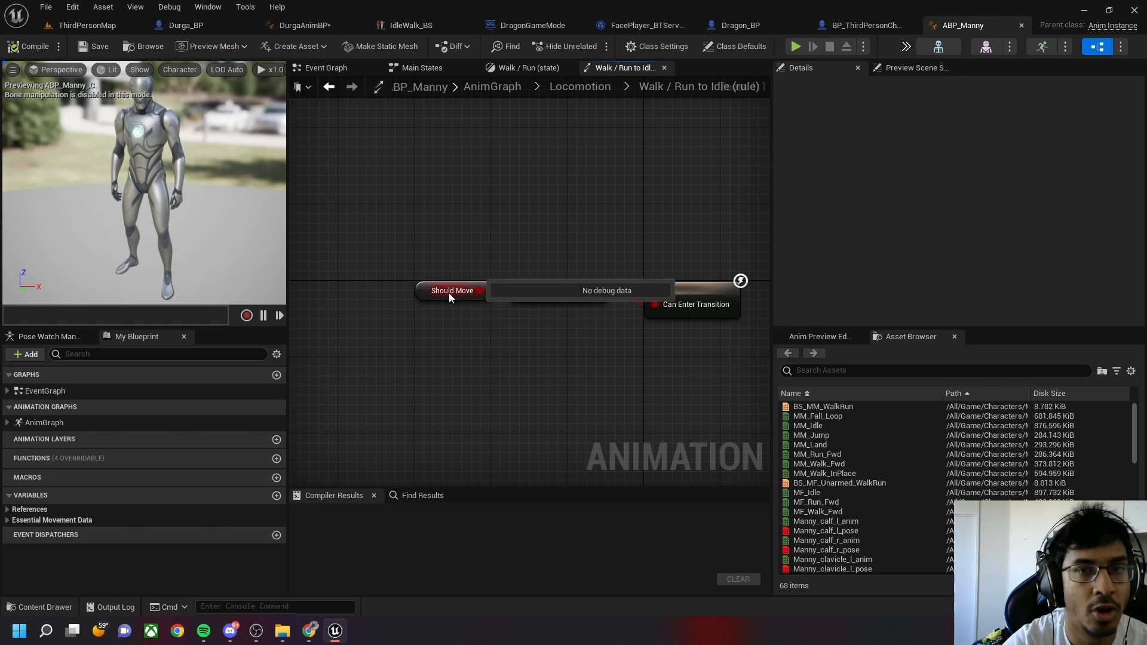
In DurgaAnimBP's Walk/Run to Idle rule, rearrange the NOT and Should Move nodes ahead of Result, and compile and save the blueprint
click(305, 25)
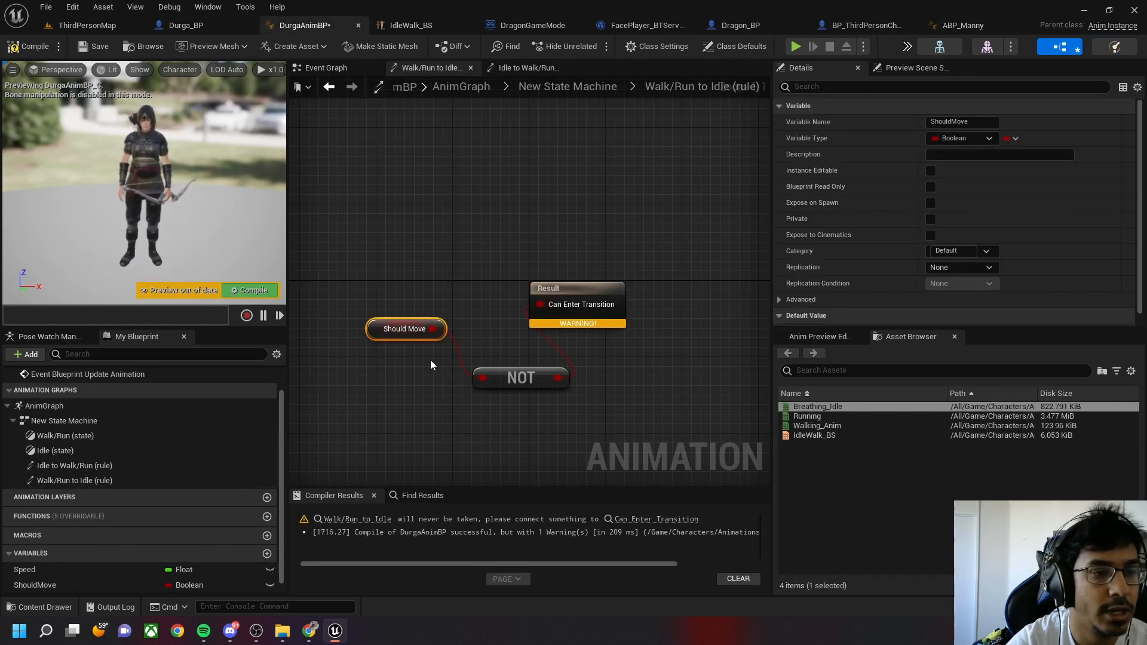
drag(516, 379, 472, 278)
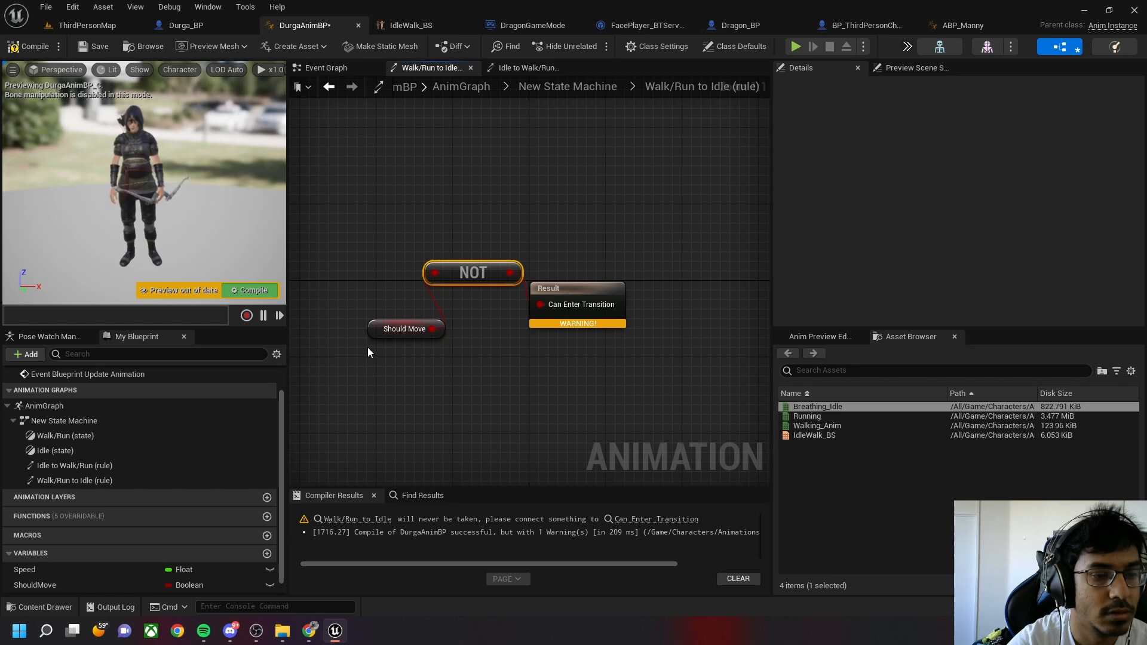
click(567, 87)
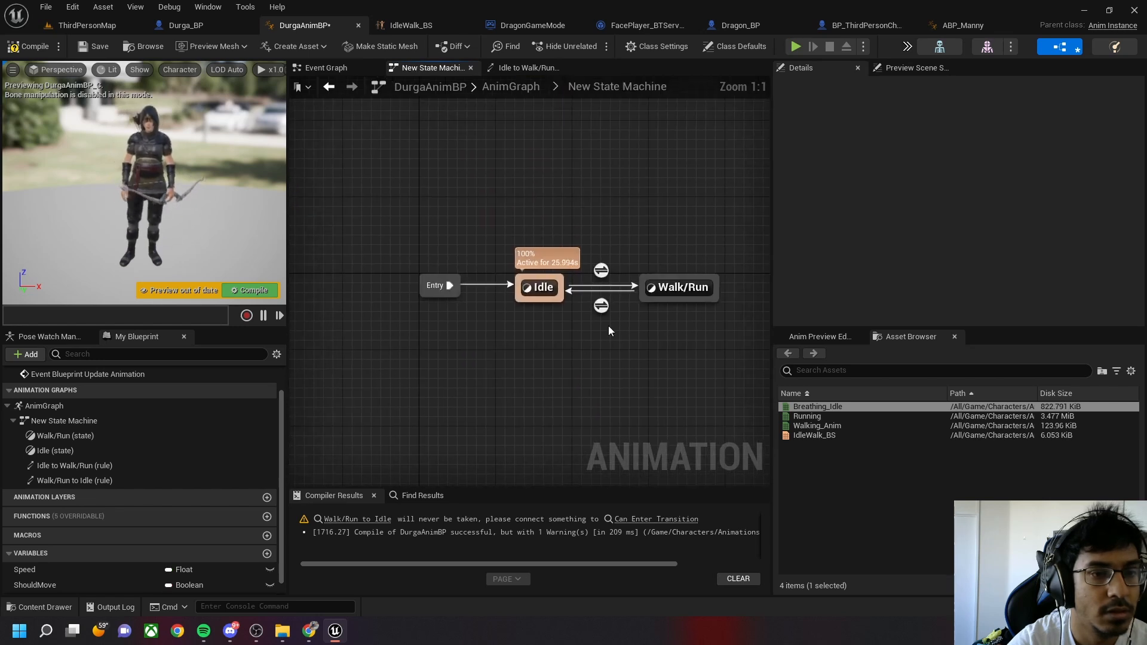
double_click(603, 312)
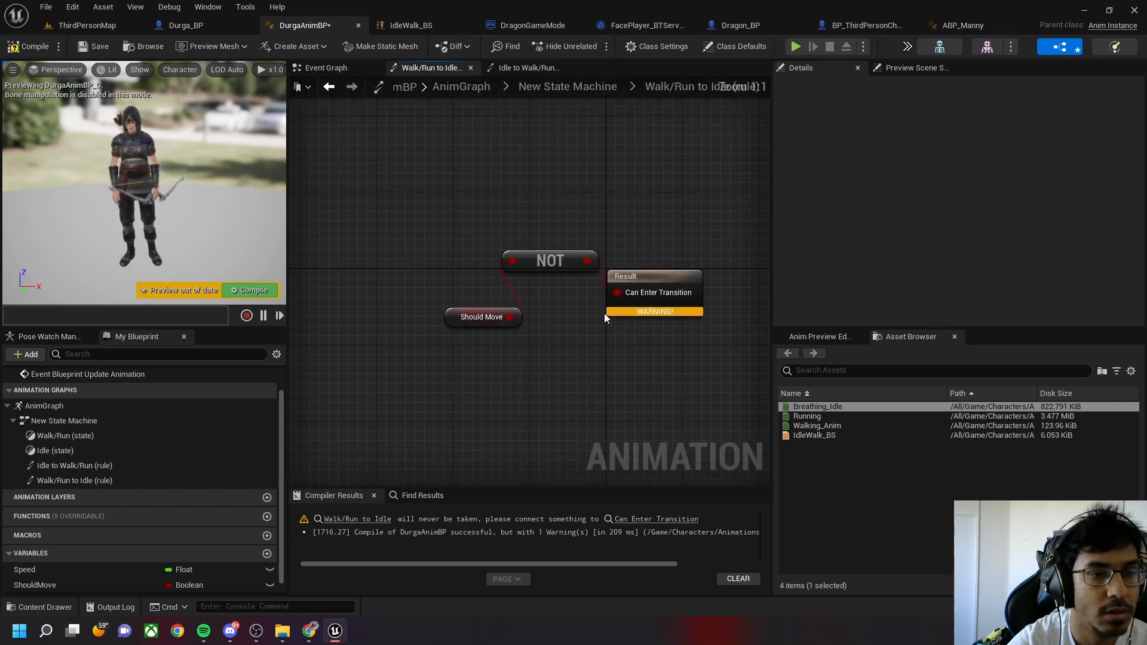
click(14, 46)
click(95, 46)
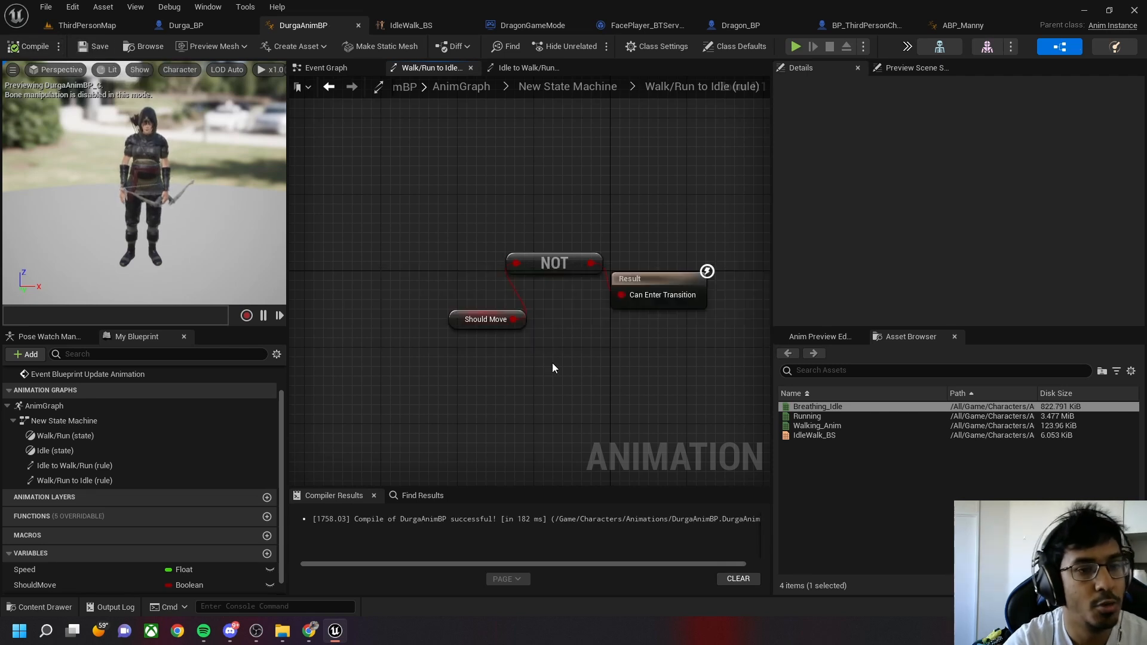
drag(459, 317, 420, 273)
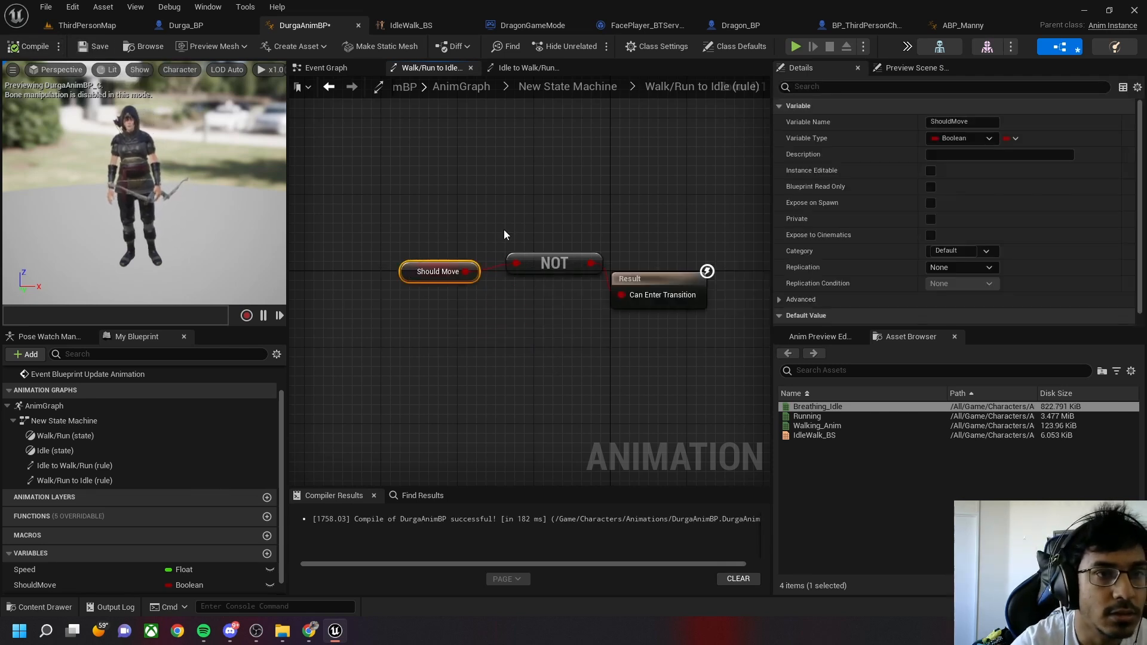
In DurgaAnimBP's Event Graph, add a Get Velocity node from the Character Movement reference
click(552, 88)
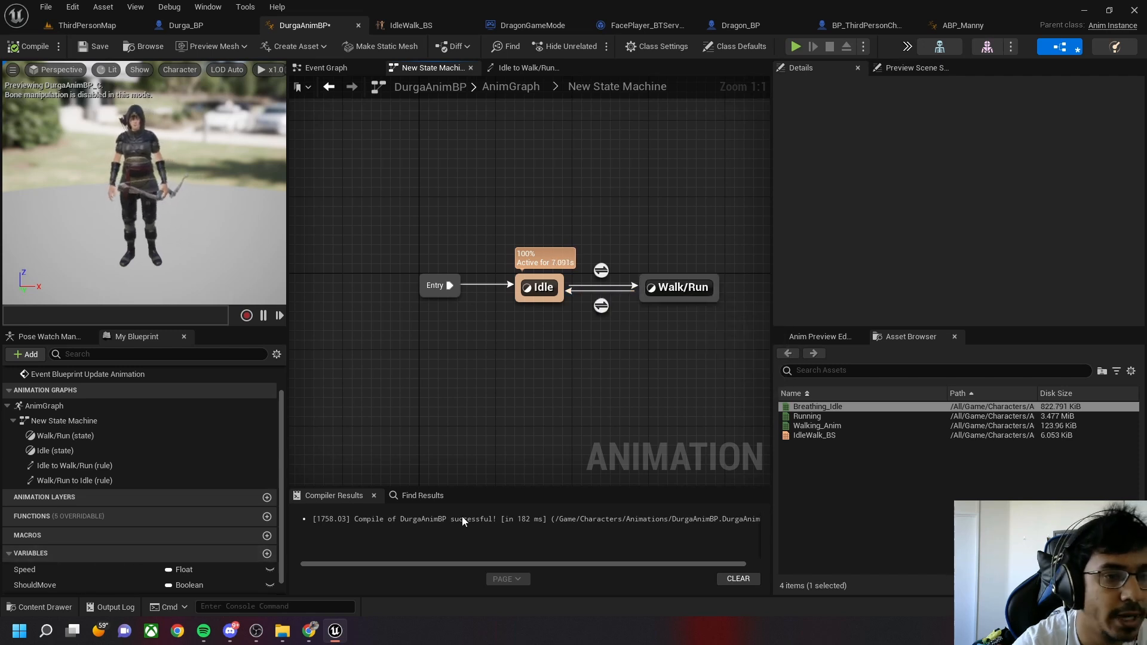
click(326, 68)
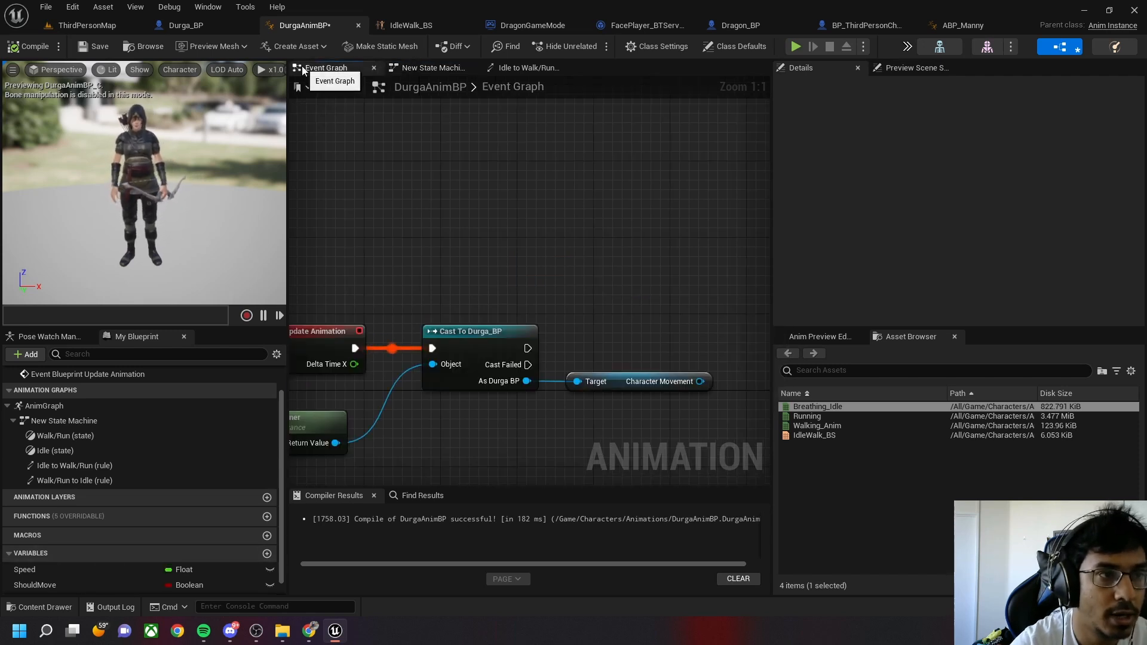
right_drag(392, 267, 405, 247)
drag(638, 368, 677, 363)
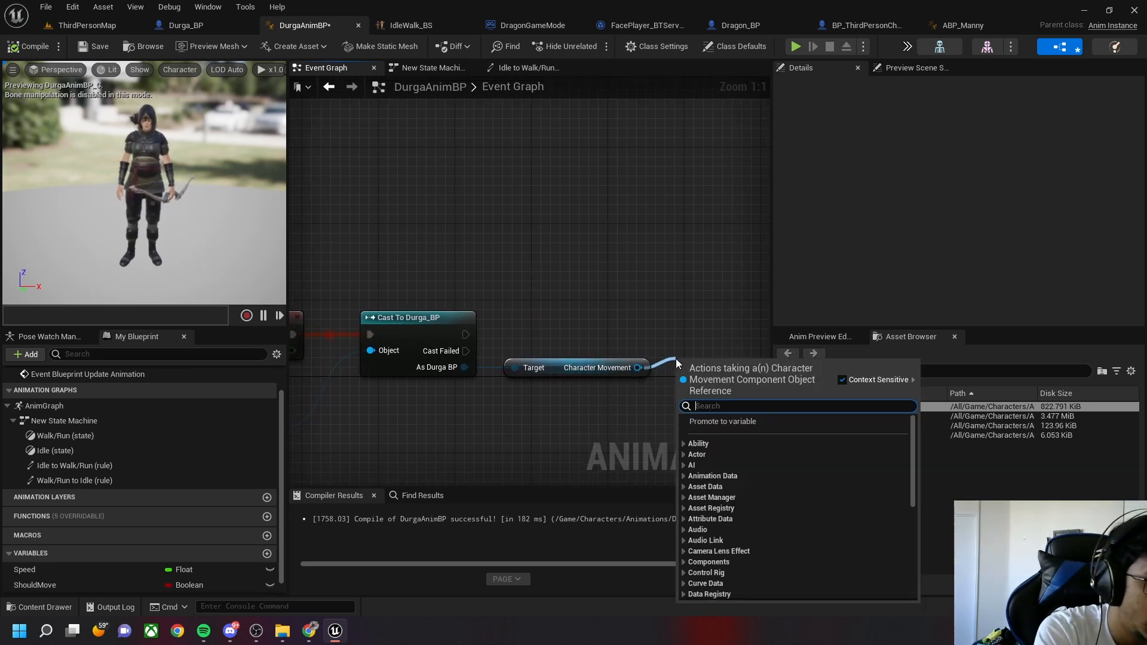
text(spee)
key(BackSpace)
key(BackSpace)
key(BackSpace)
key(BackSpace)
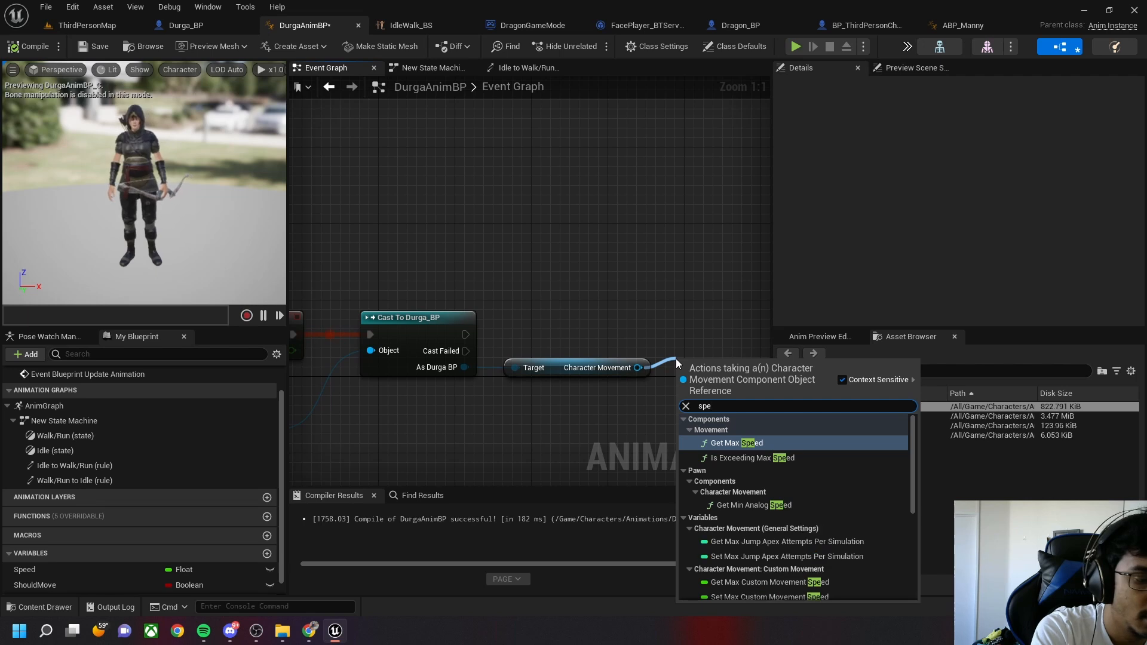
text(velocity)
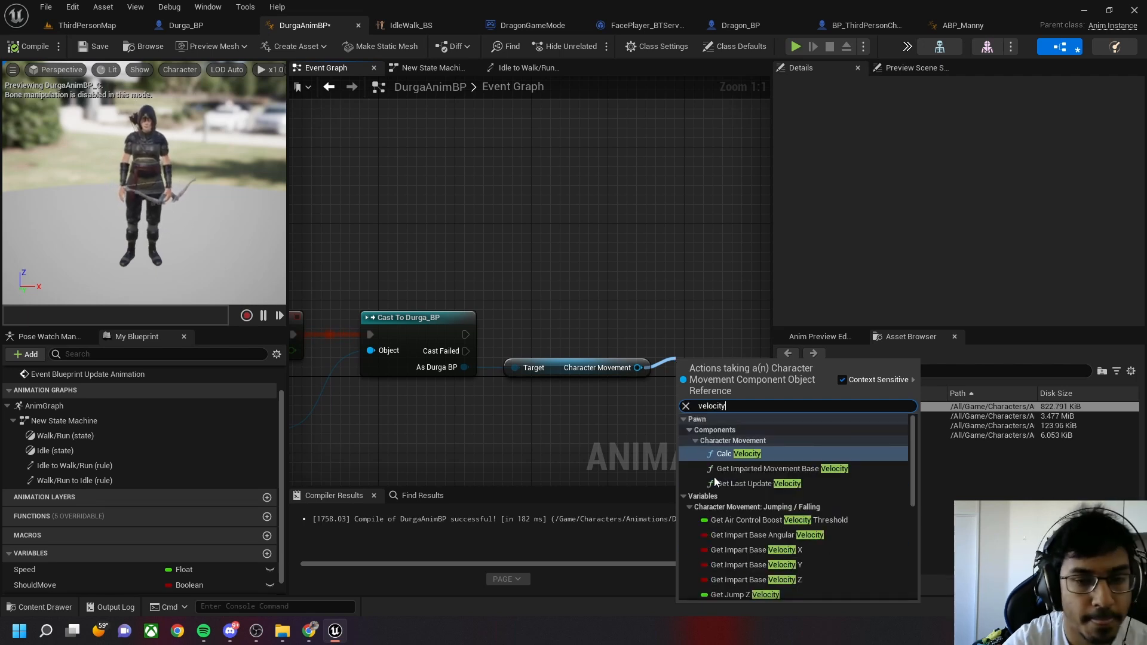
scroll(743, 529, down, 5)
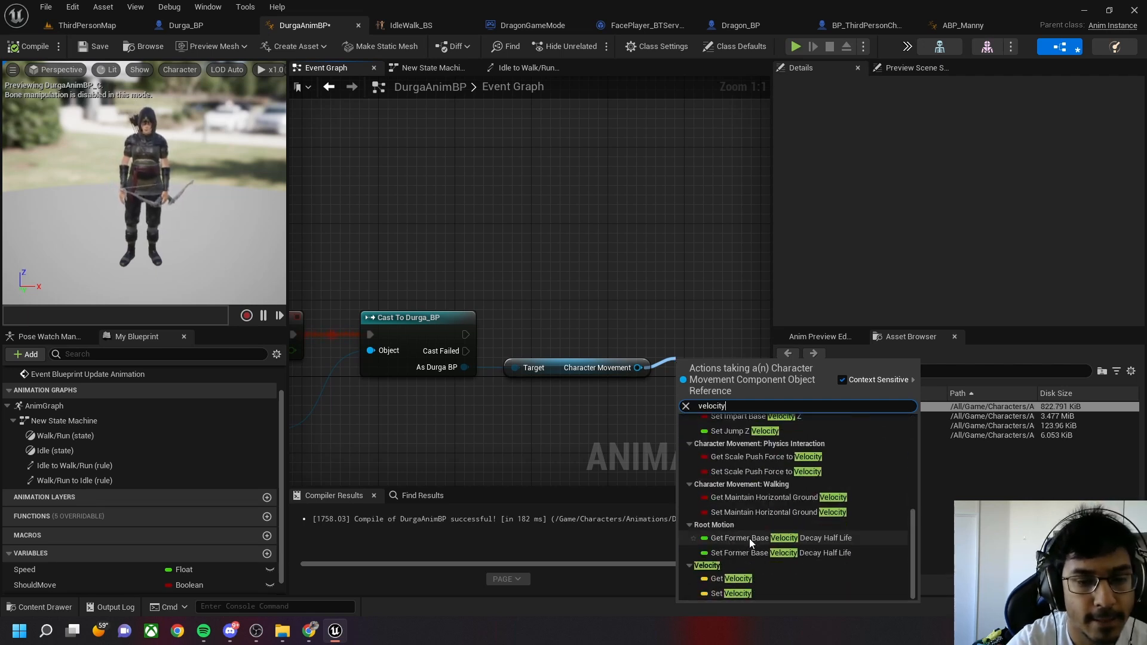
click(720, 577)
right_drag(611, 467, 408, 485)
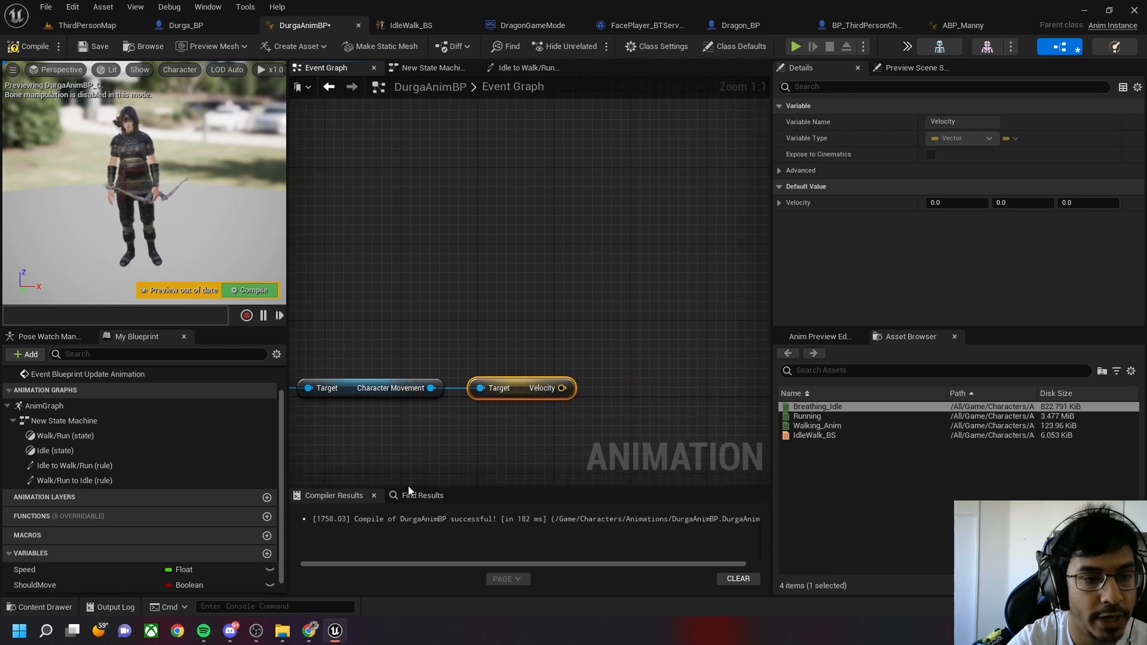
Feed Velocity through a Vector Length XY node into a Set Speed node
drag(569, 395, 625, 389)
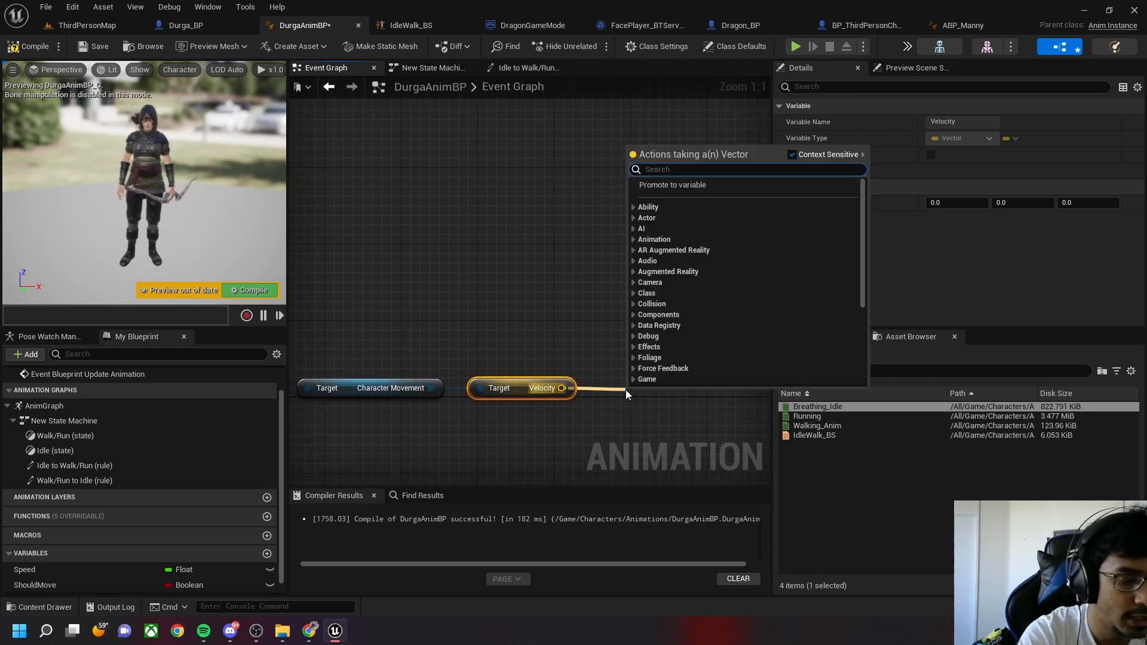
text(length)
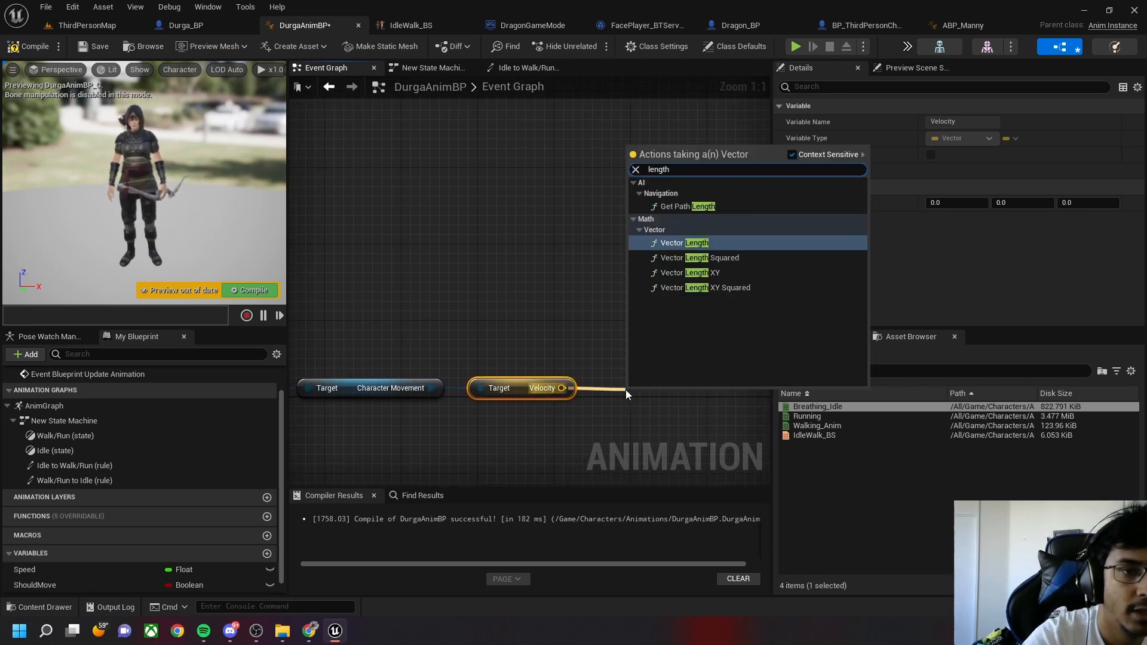
click(687, 273)
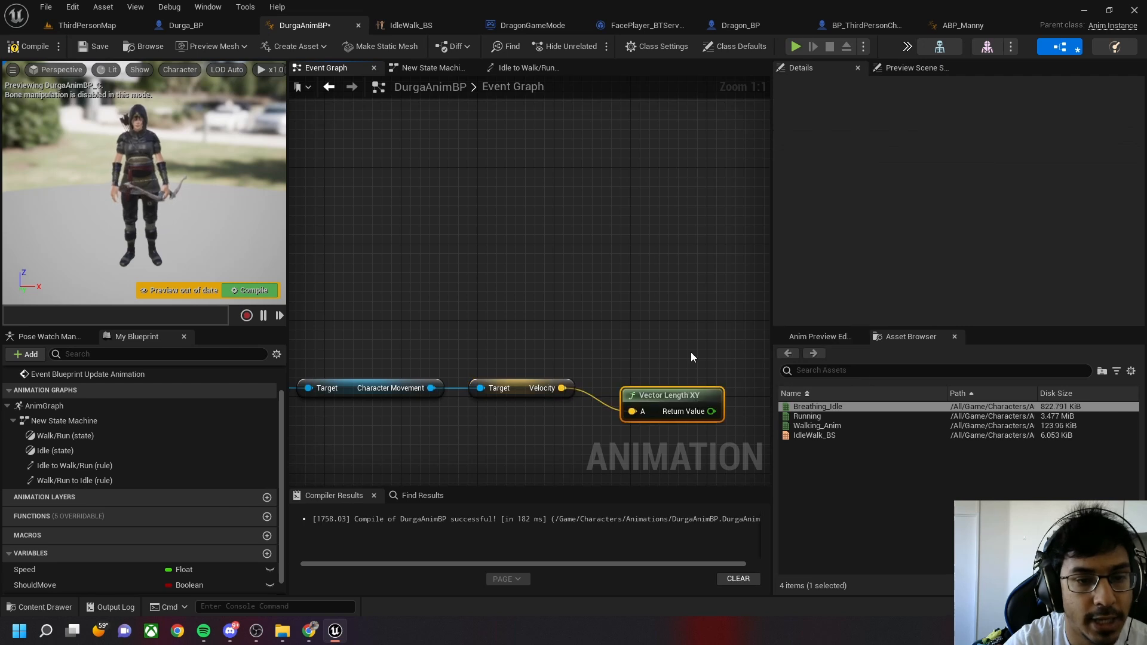
right_drag(697, 405, 583, 401)
drag(598, 409, 672, 374)
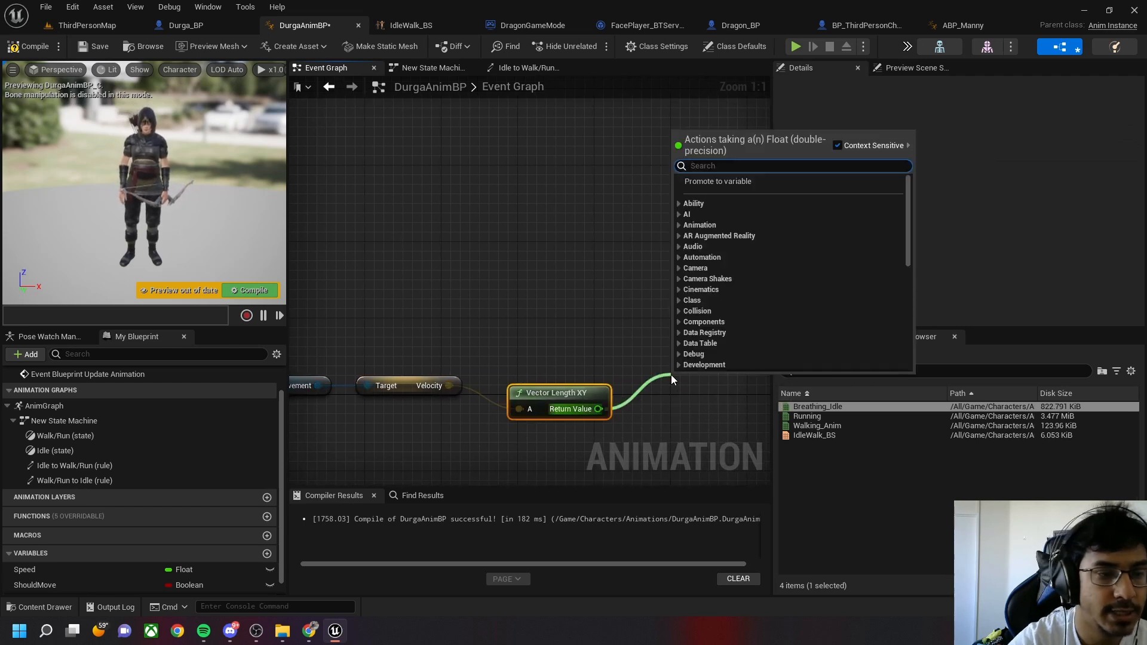
text(speed)
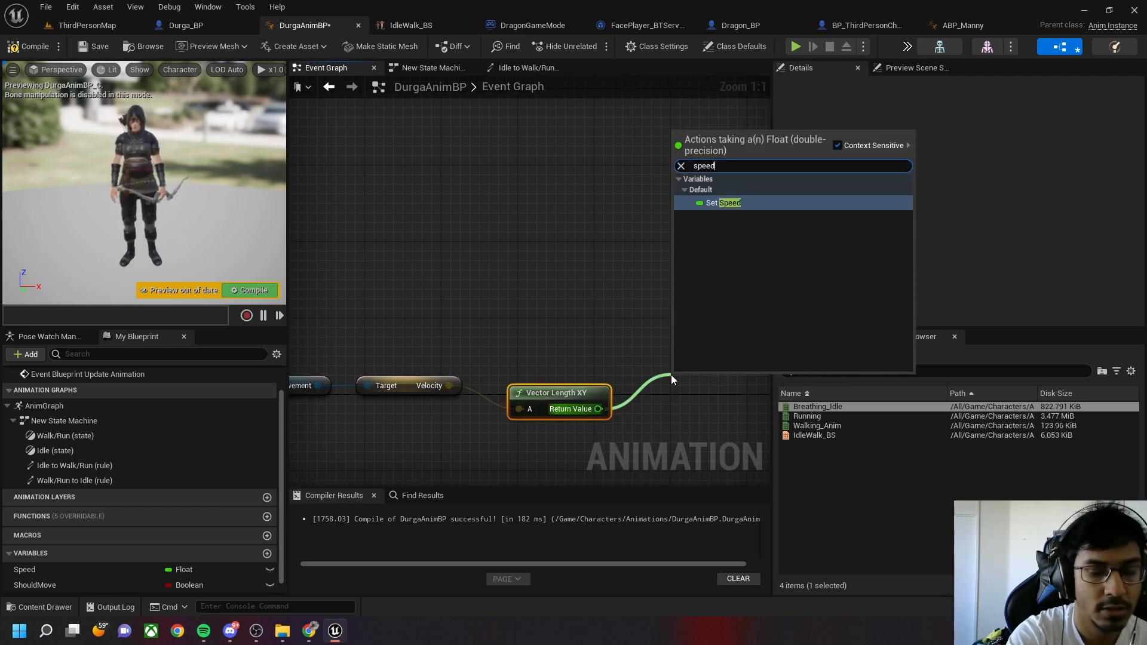
key(Return)
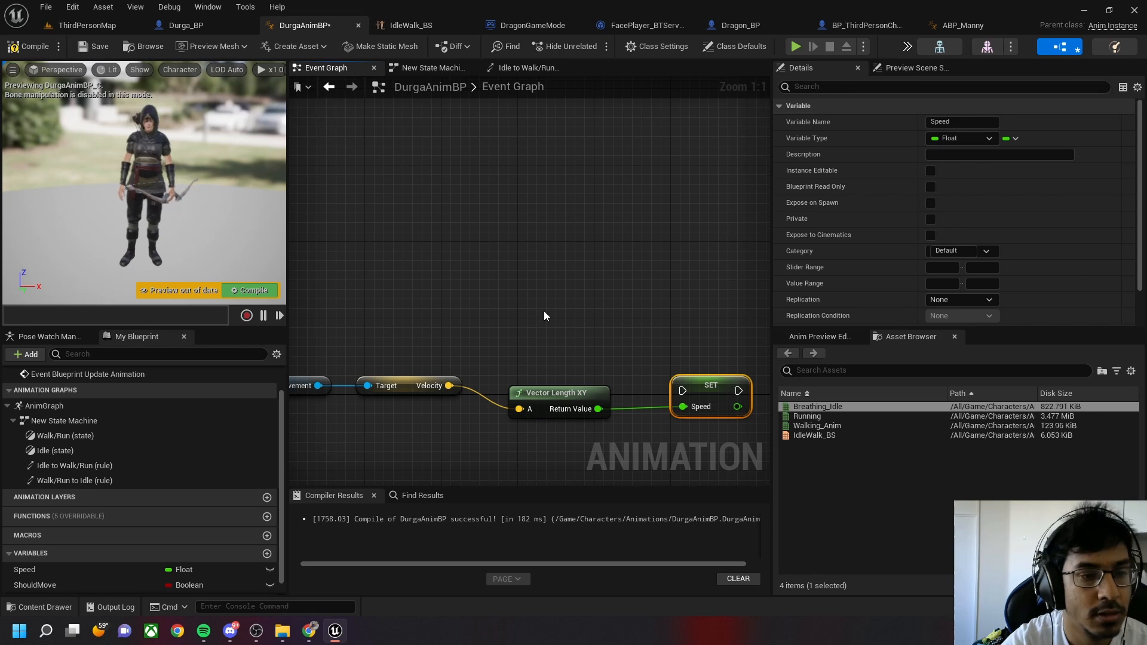
Connect the execution output of Cast To Durga_BP to the Set Speed node, and compile and save the blueprint
right_drag(482, 314, 643, 271)
scroll(643, 271, down, 2)
drag(388, 301, 612, 299)
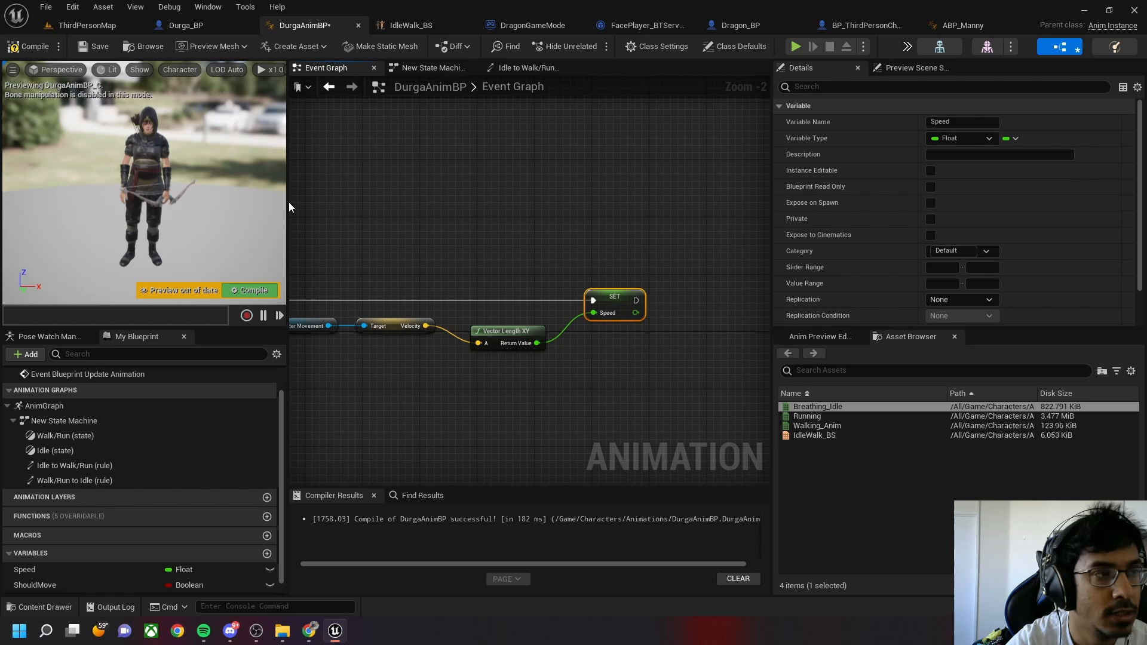
click(27, 46)
click(94, 46)
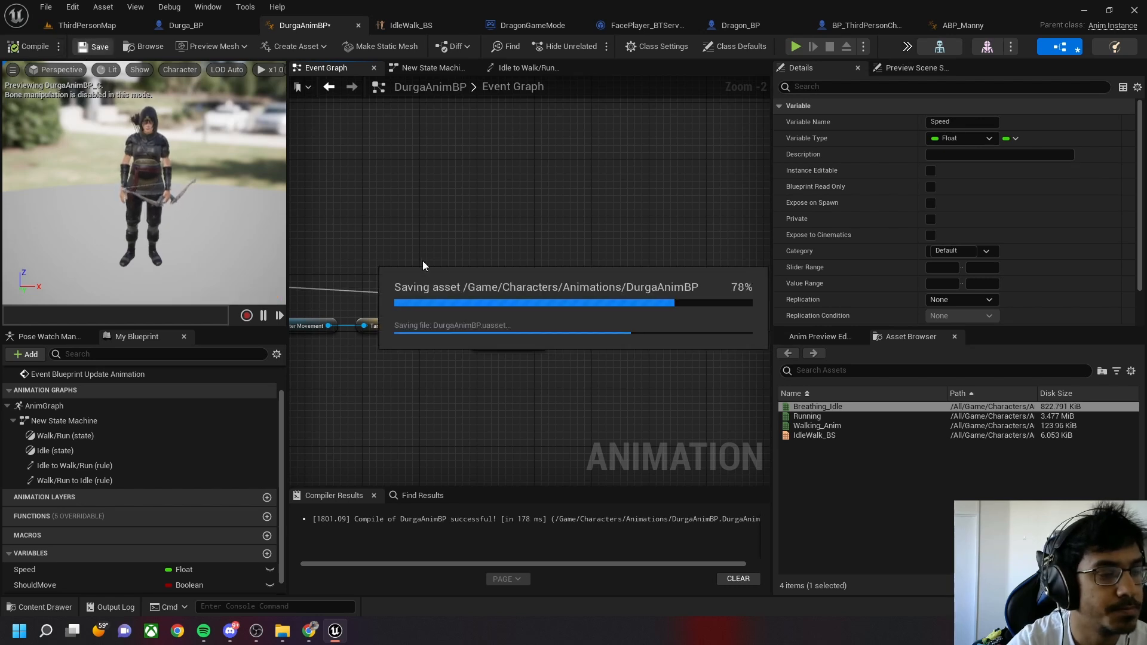
Insert a Sequence node between Event Blueprint Update Animation and Cast To Durga_BP, with Then 0 running the cast
right_drag(402, 251, 832, 255)
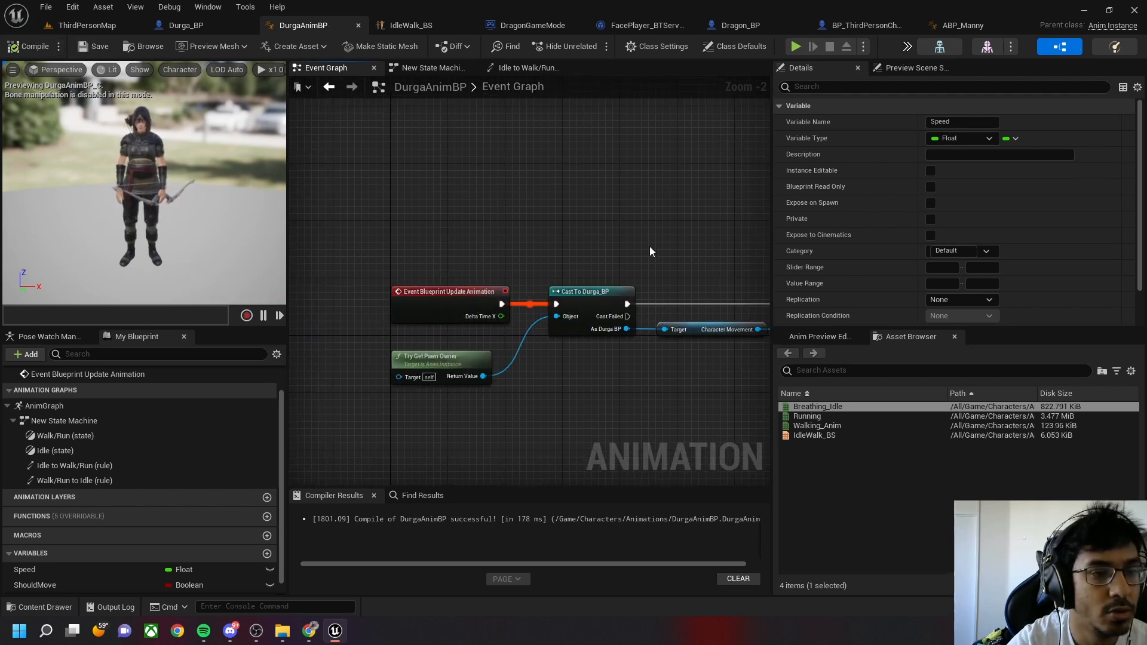
right_drag(650, 251, 581, 163)
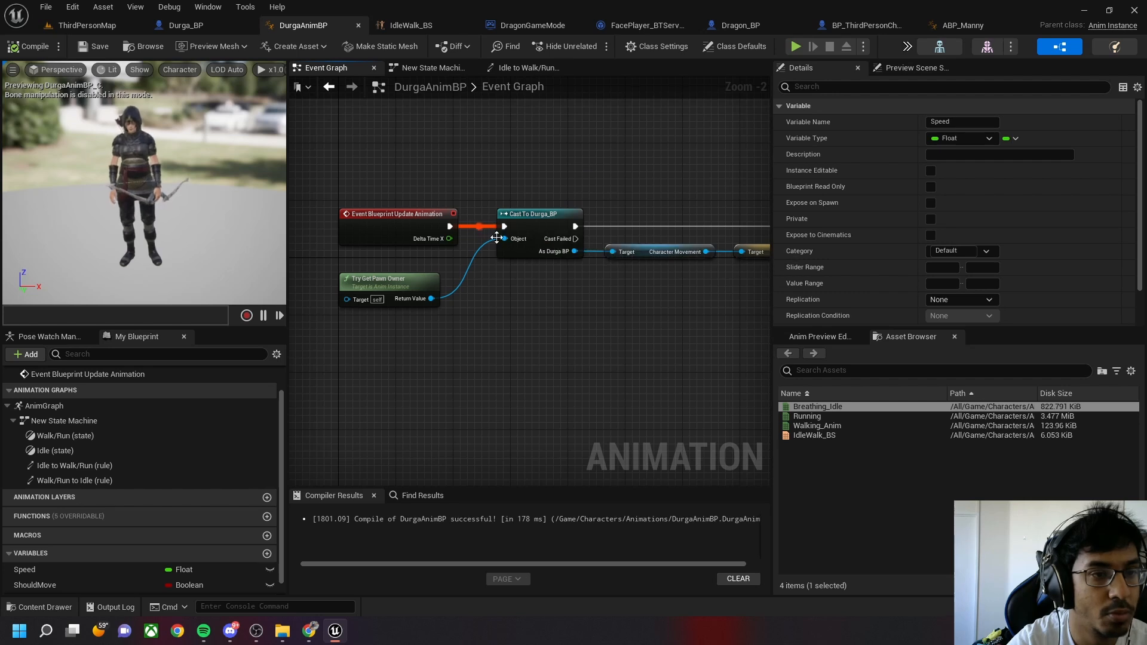
right_click(498, 305)
text(sequen)
key(Return)
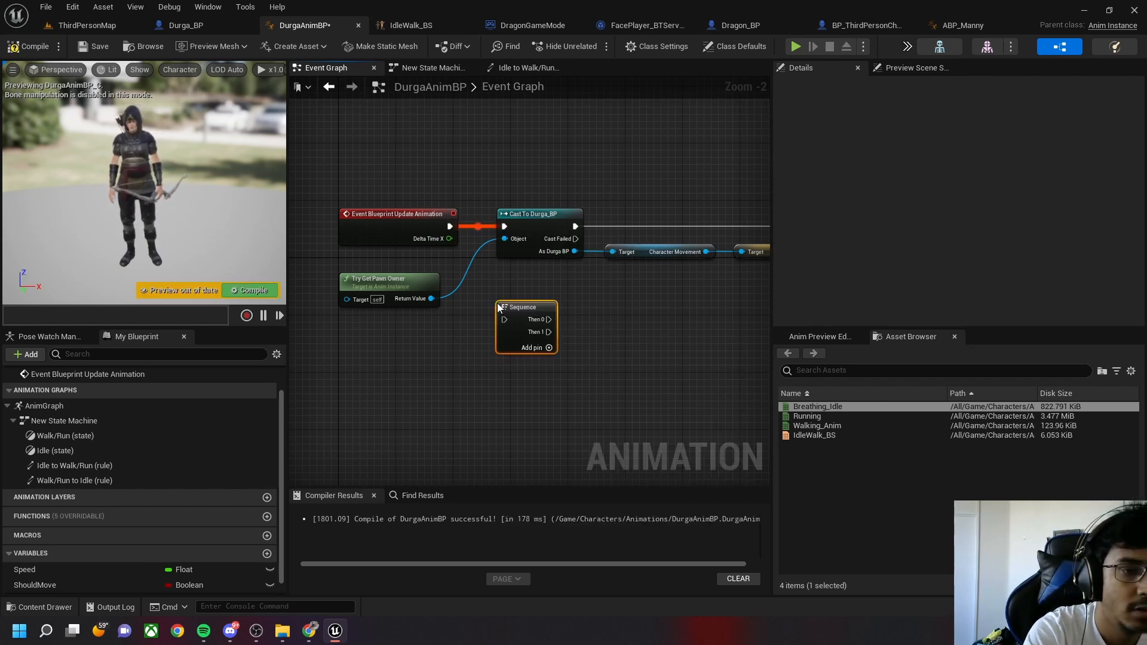
drag(450, 226, 511, 228)
drag(398, 221, 293, 220)
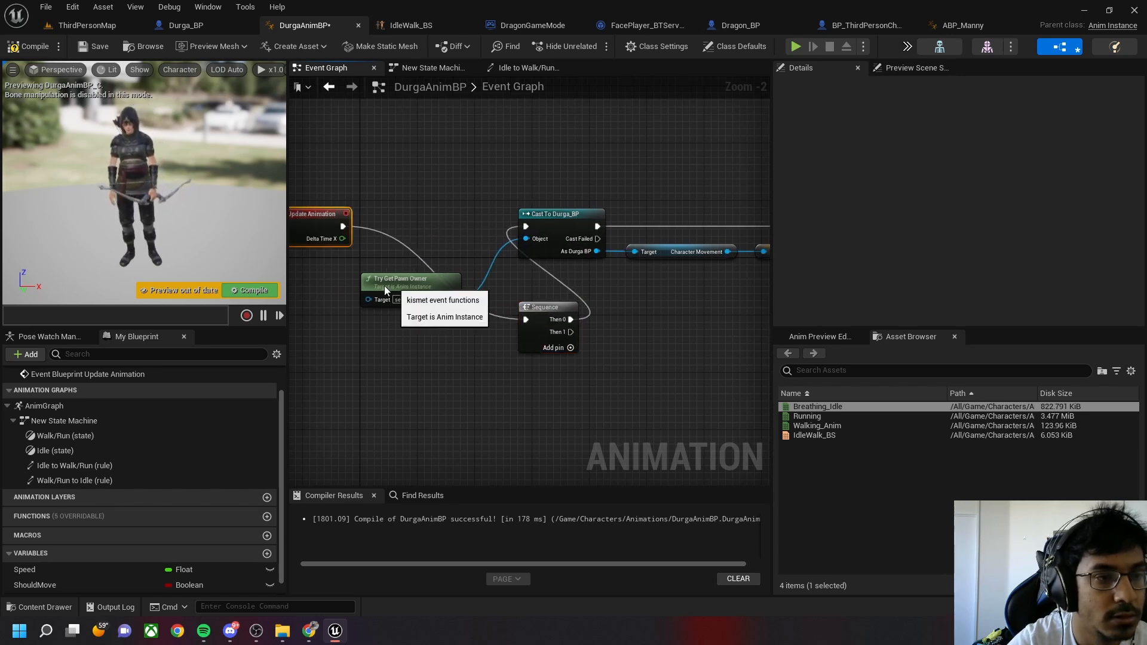
drag(385, 285, 314, 289)
drag(590, 315, 472, 212)
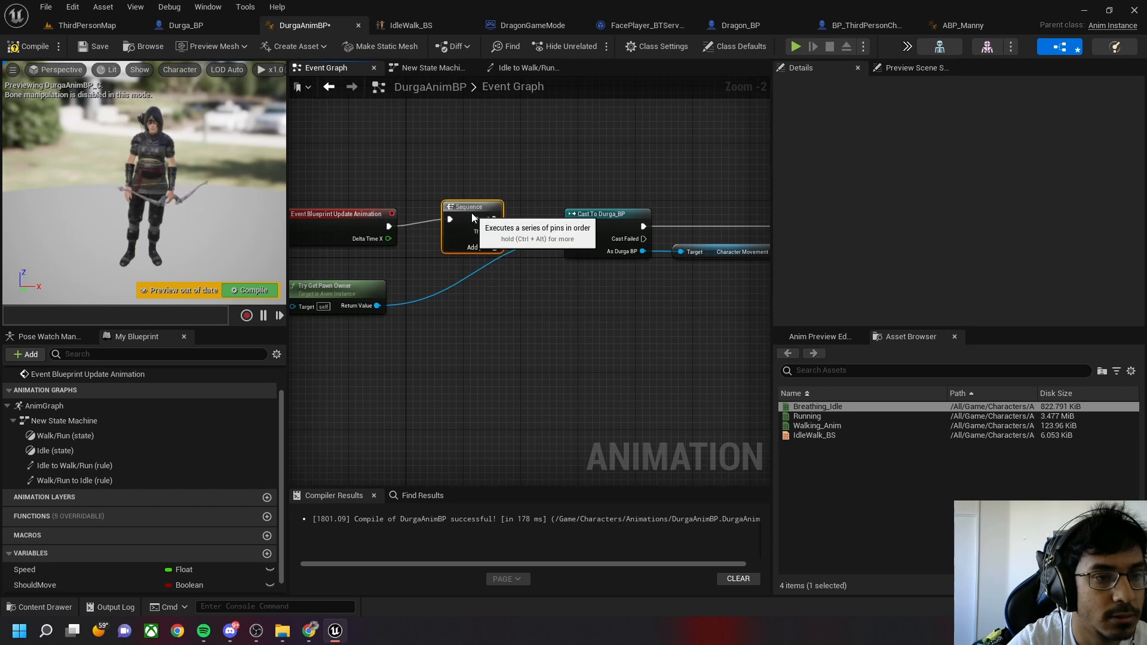
Add a reroute point to the Try Get Pawn Owner wire and place it below the Sequence node
double_click(508, 255)
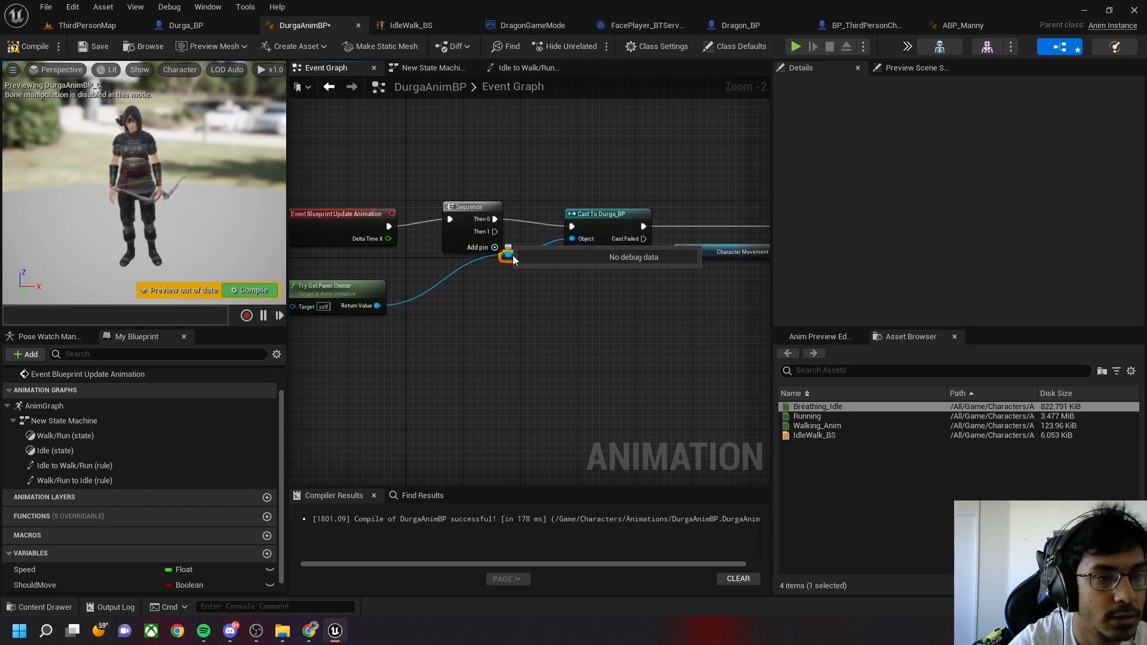
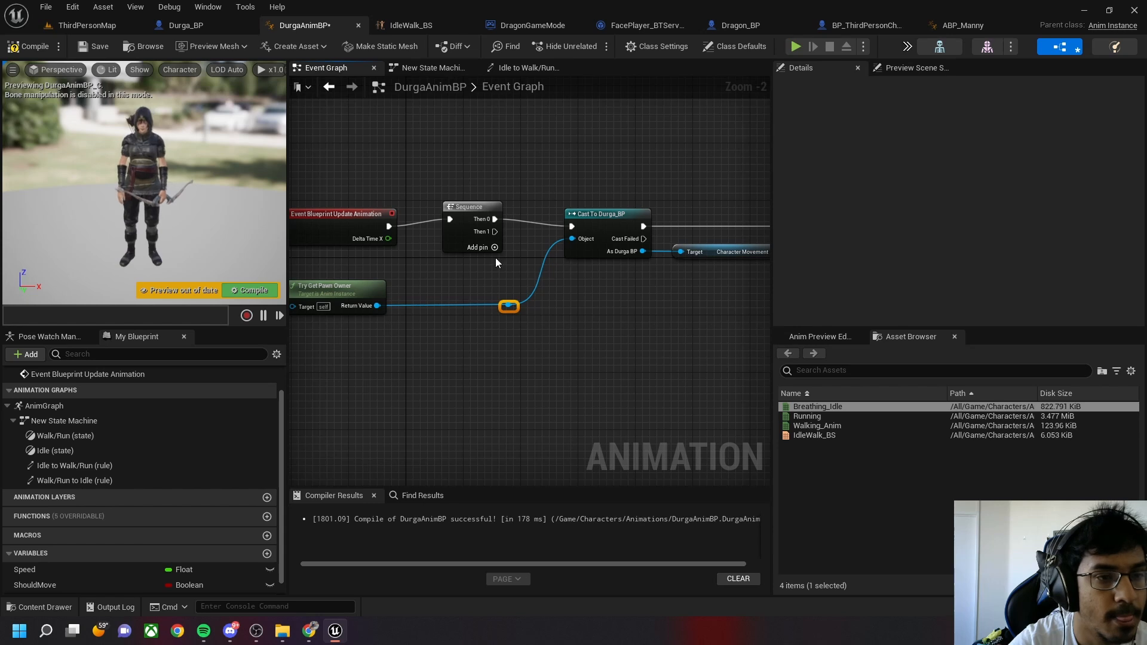
drag(494, 232, 491, 342)
click(606, 299)
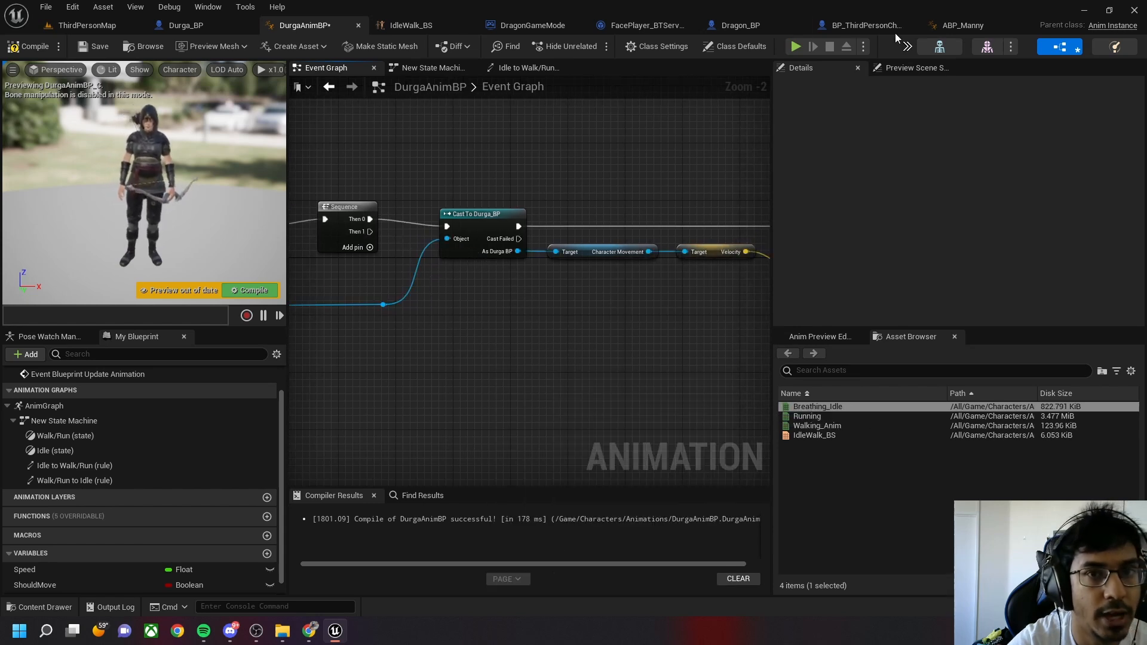
Examine how ABP_Manny's Event Graph sets Should Move from ground speed and current acceleration, and return to DurgaAnimBP
click(948, 29)
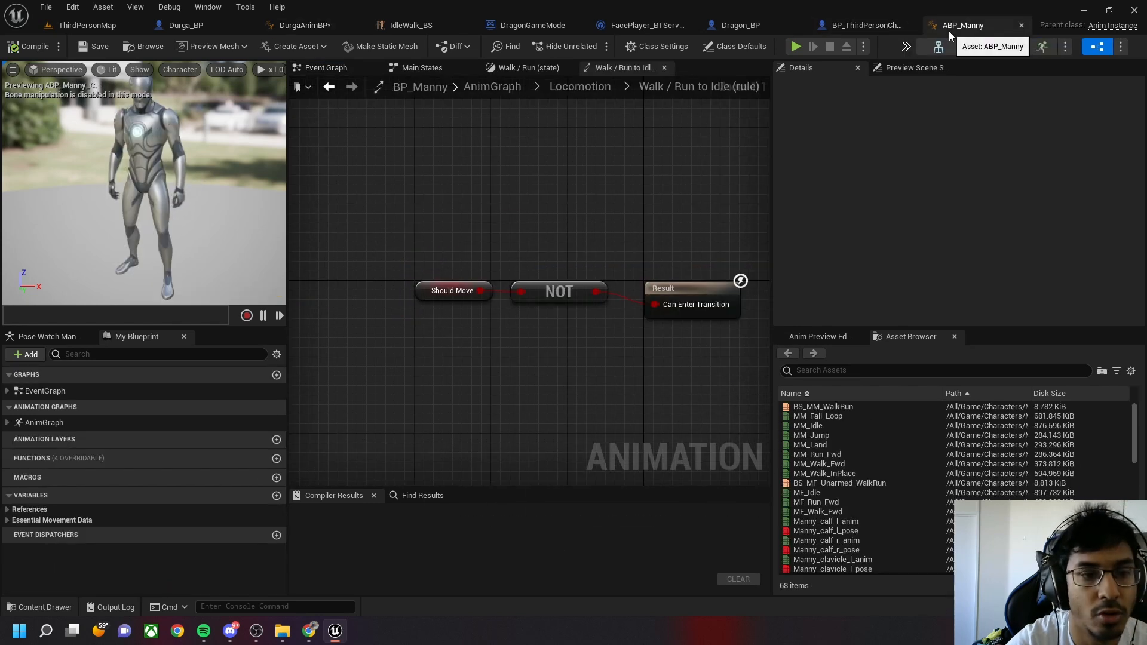
click(349, 70)
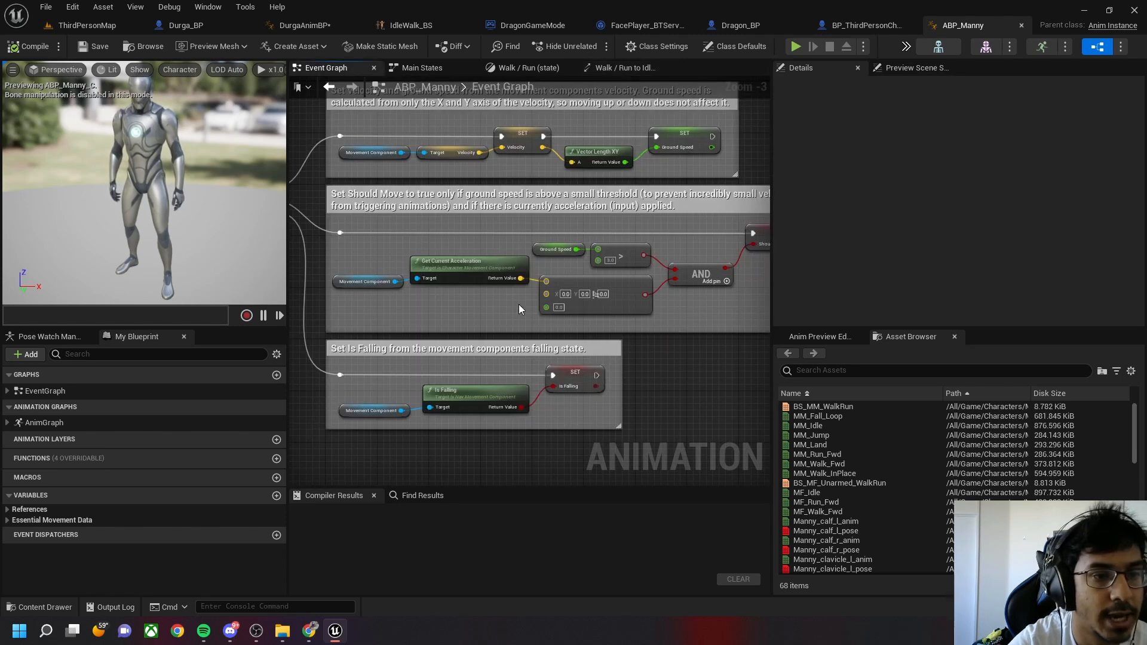
right_drag(686, 364, 642, 366)
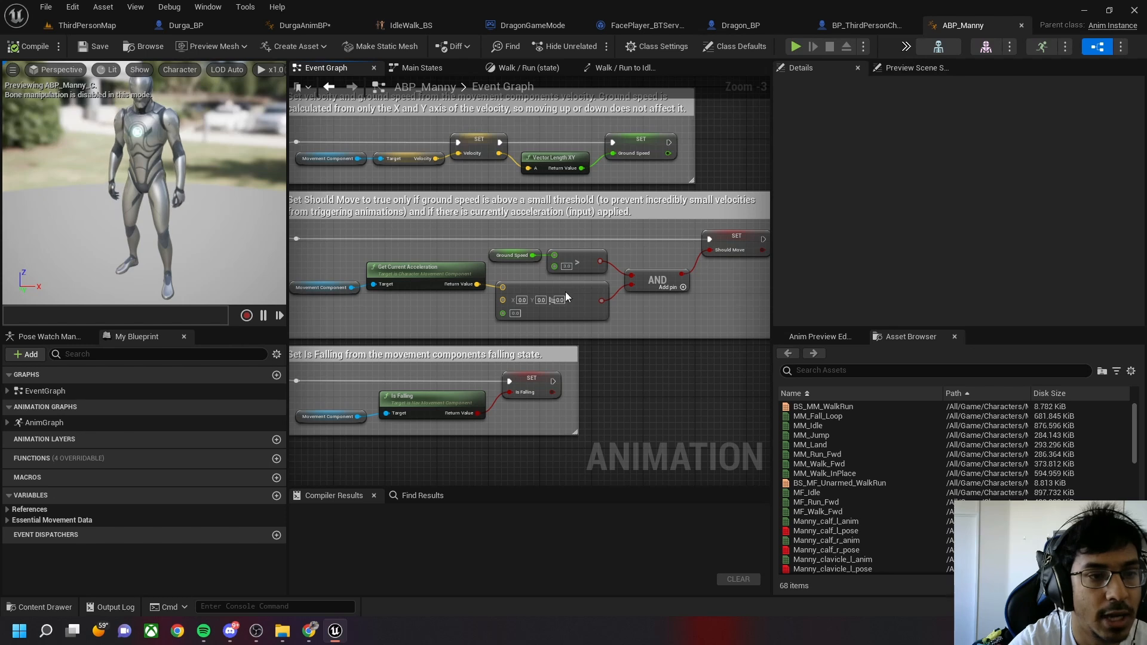
right_drag(593, 278, 554, 302)
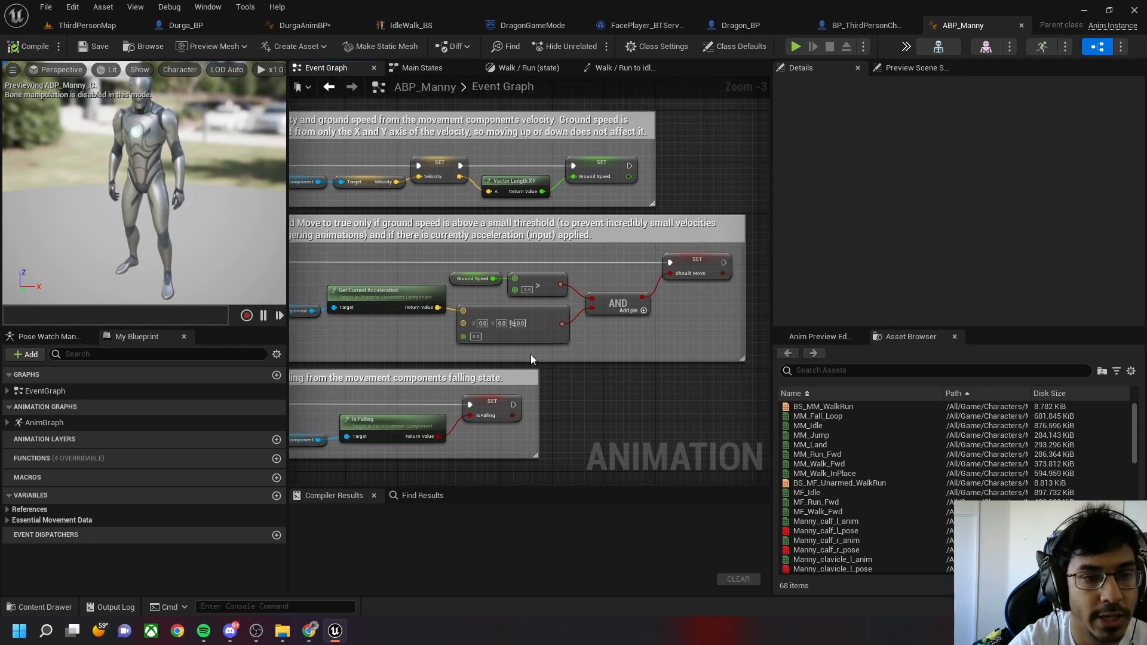
click(308, 26)
right_drag(423, 348, 550, 359)
drag(513, 245, 461, 346)
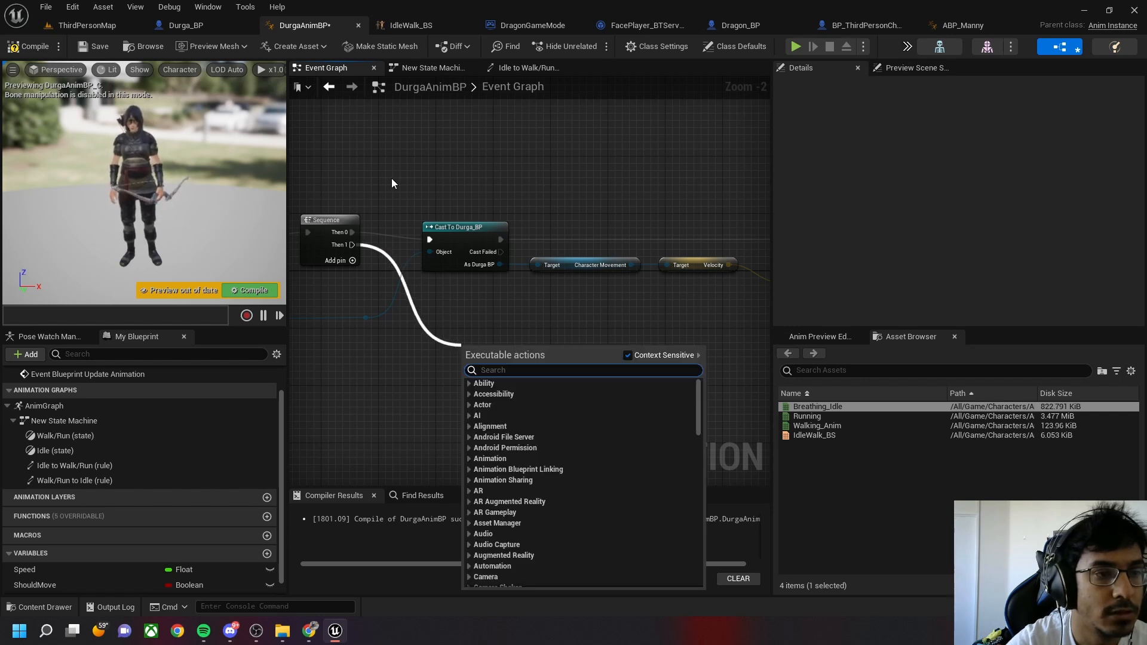
right_drag(392, 178, 721, 404)
right_click(439, 242)
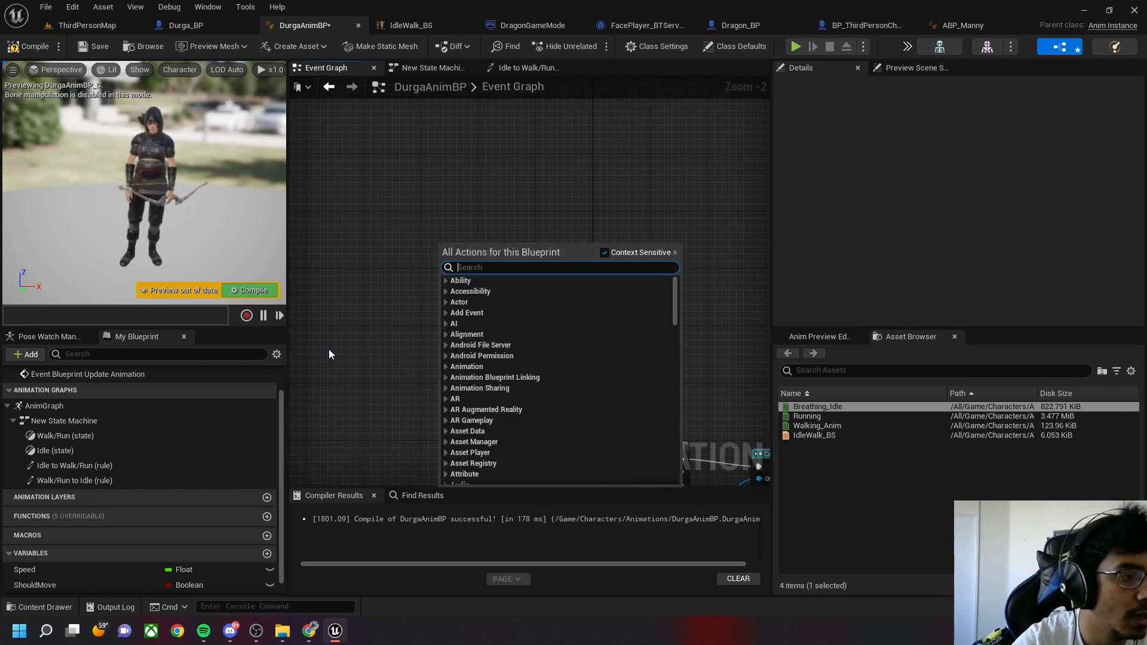
click(357, 389)
scroll(207, 382, up, 2)
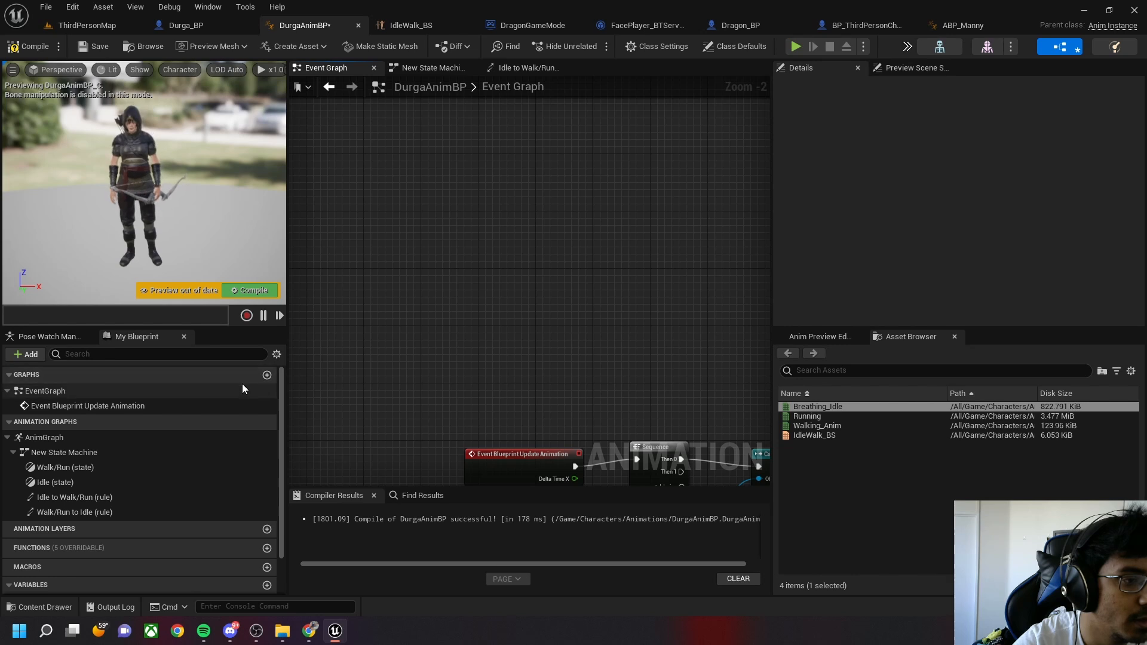
click(267, 375)
key(Return)
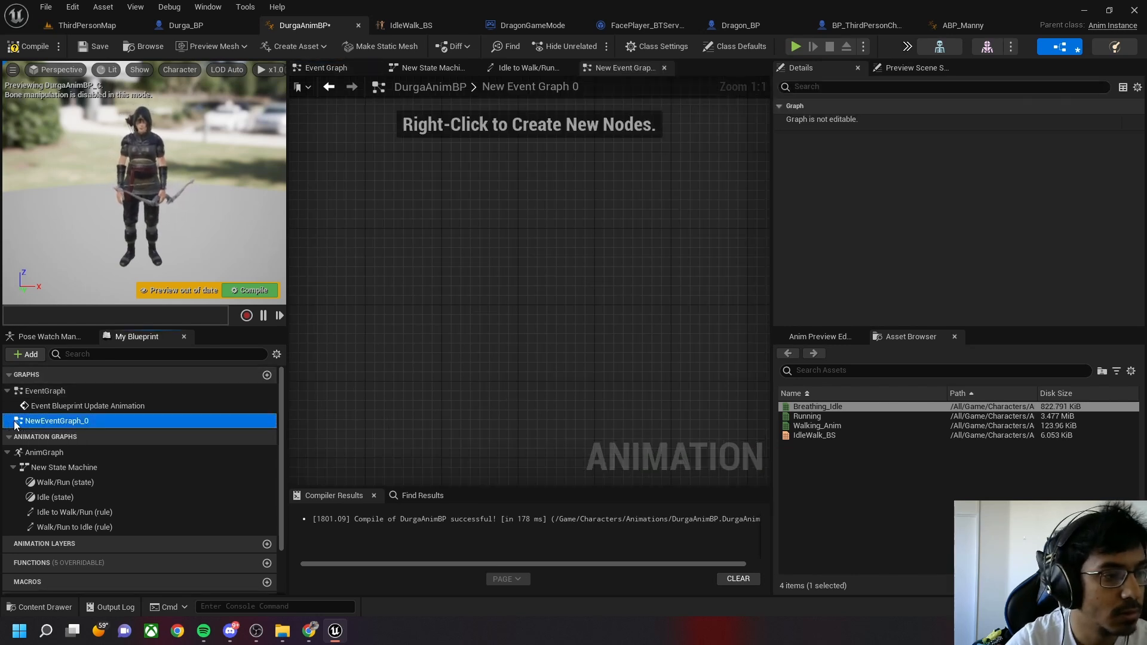
key(Delete)
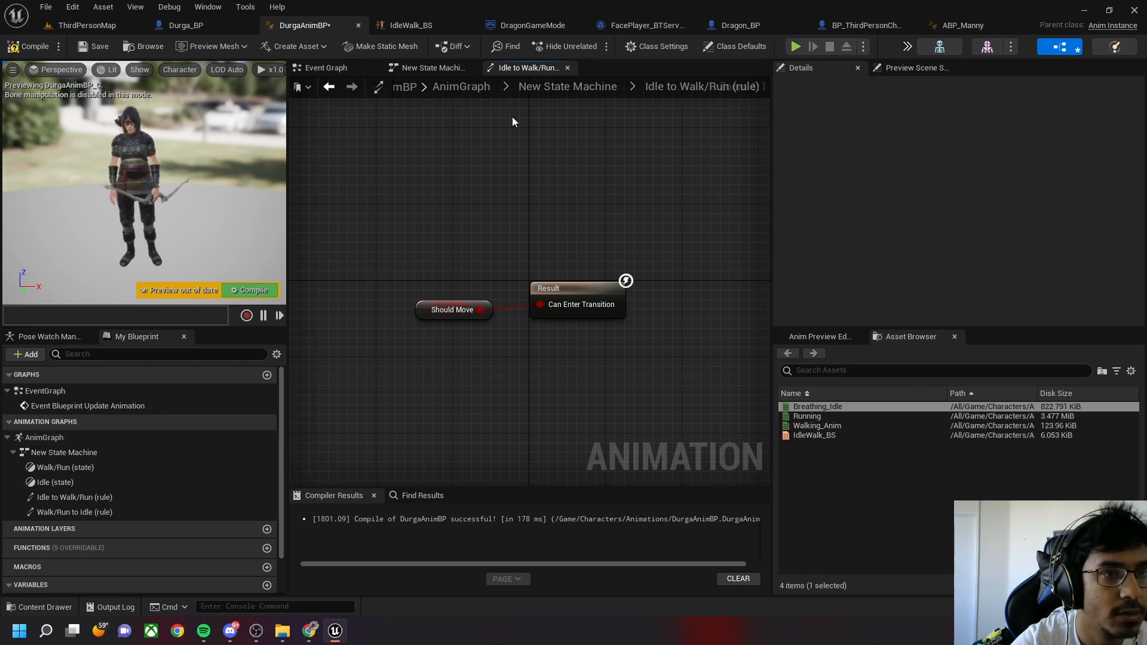
click(331, 67)
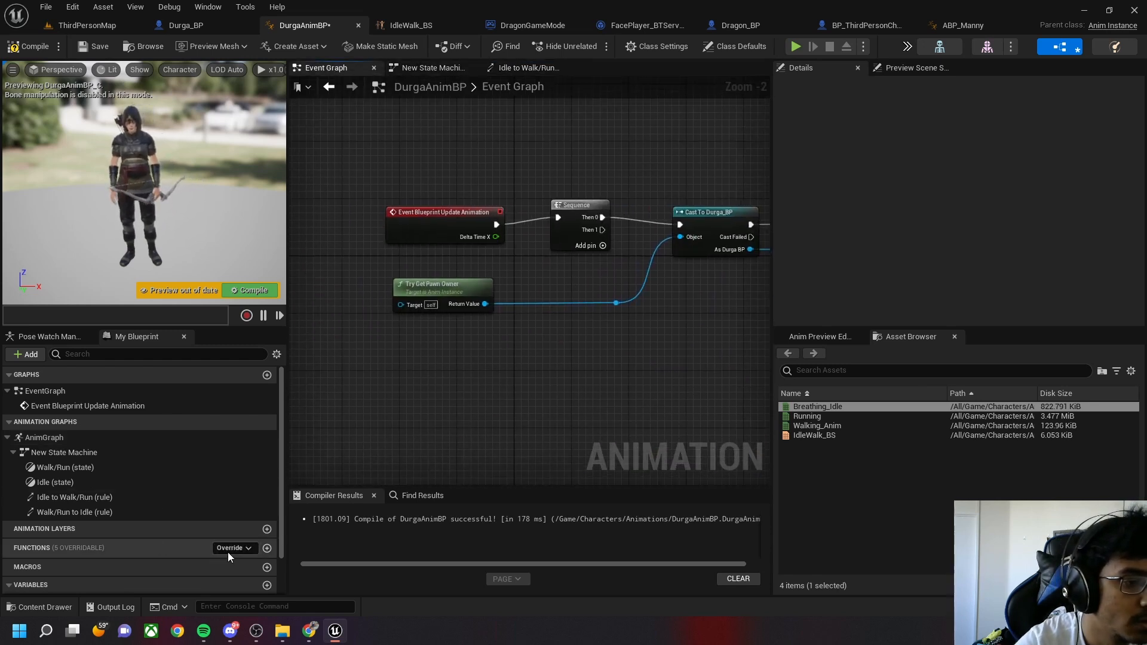
Override the Blueprint Begin Play function and place its event node above Event Blueprint Update Animation
click(233, 549)
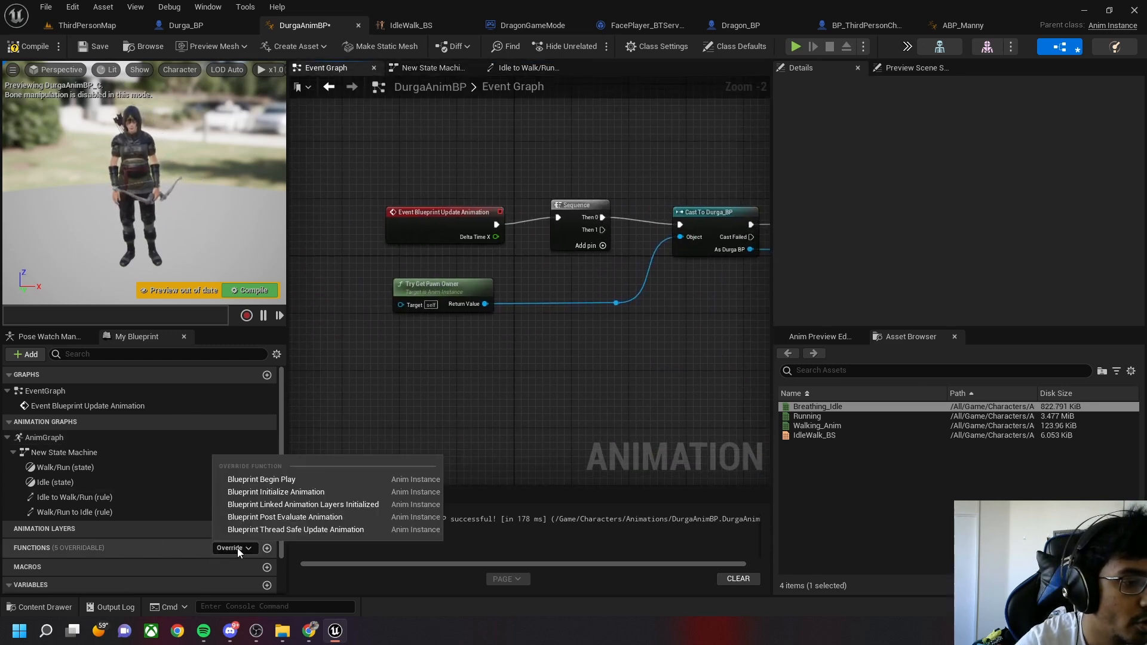
click(281, 481)
right_drag(517, 356, 417, 463)
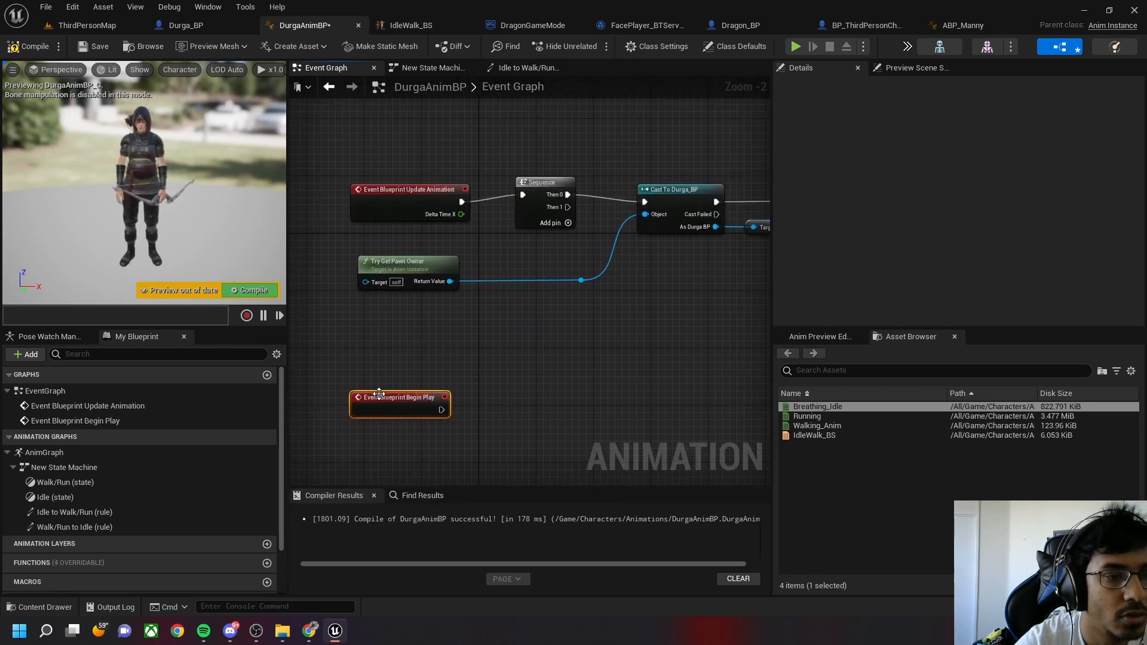
drag(393, 389, 388, 109)
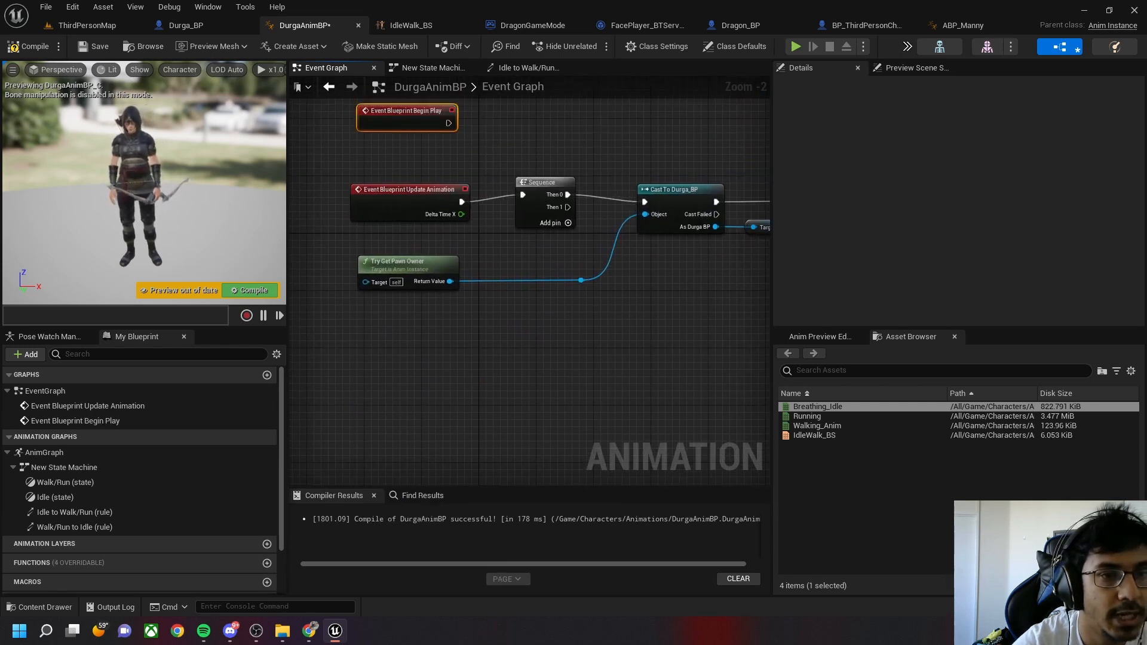
right_drag(718, 304, 562, 422)
right_drag(468, 227, 634, 256)
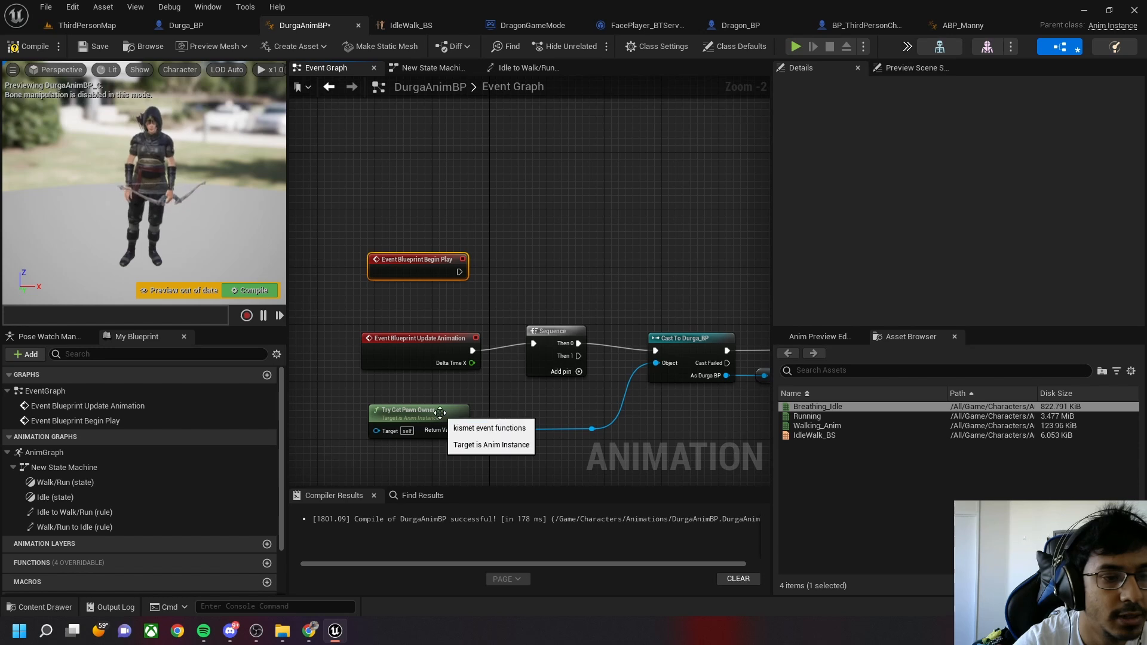
Move Try Get Pawn Owner and Cast To Durga_BP up beside Event Blueprint Begin Play, and run the cast from it instead of Then 0
drag(443, 417, 436, 300)
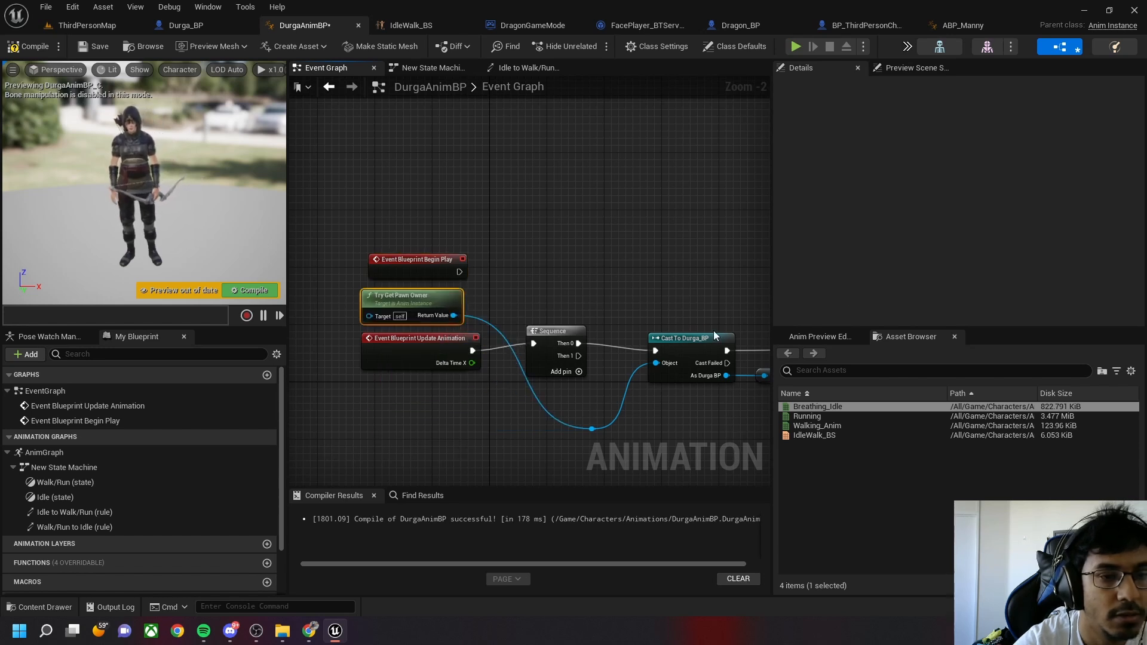
click(709, 271)
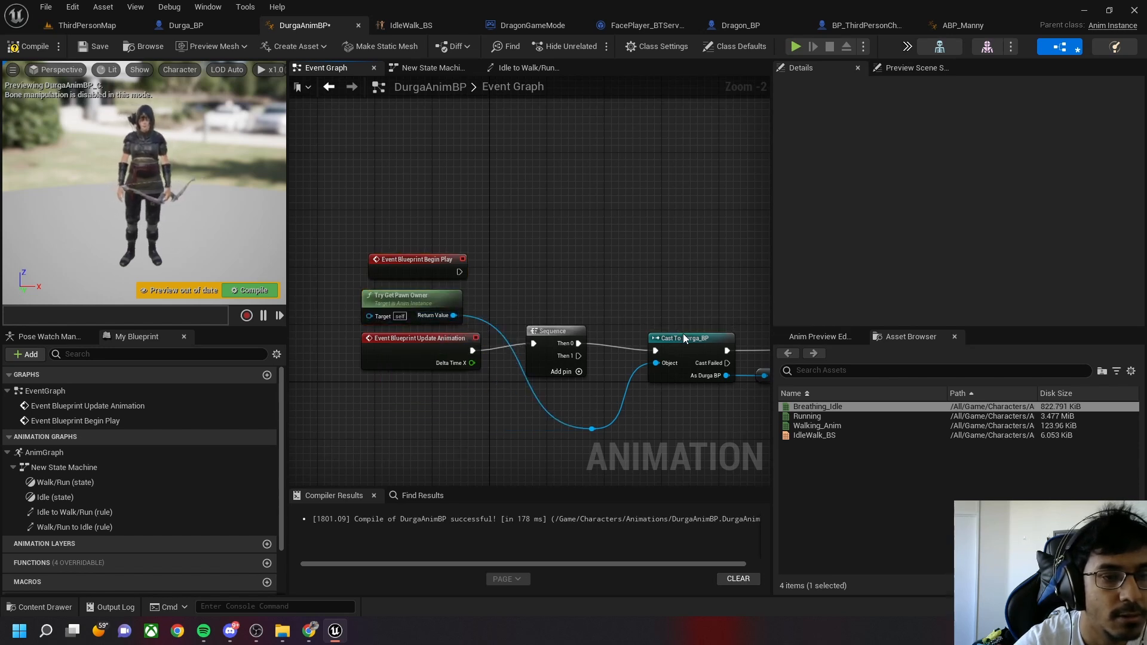
drag(676, 332, 626, 225)
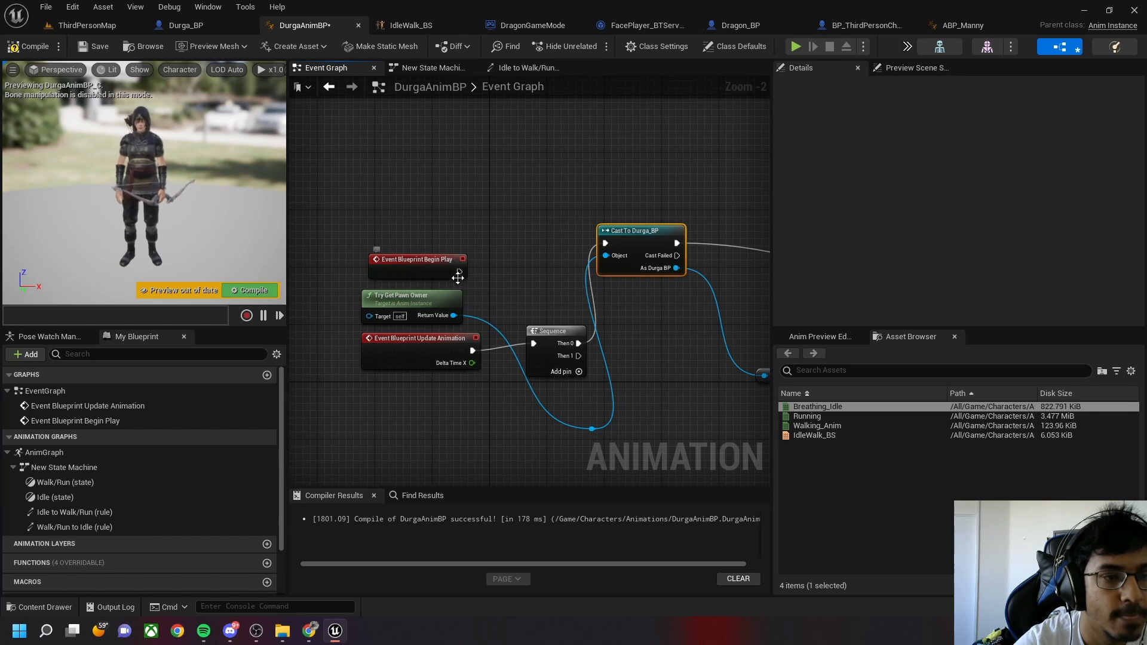
drag(454, 269, 605, 244)
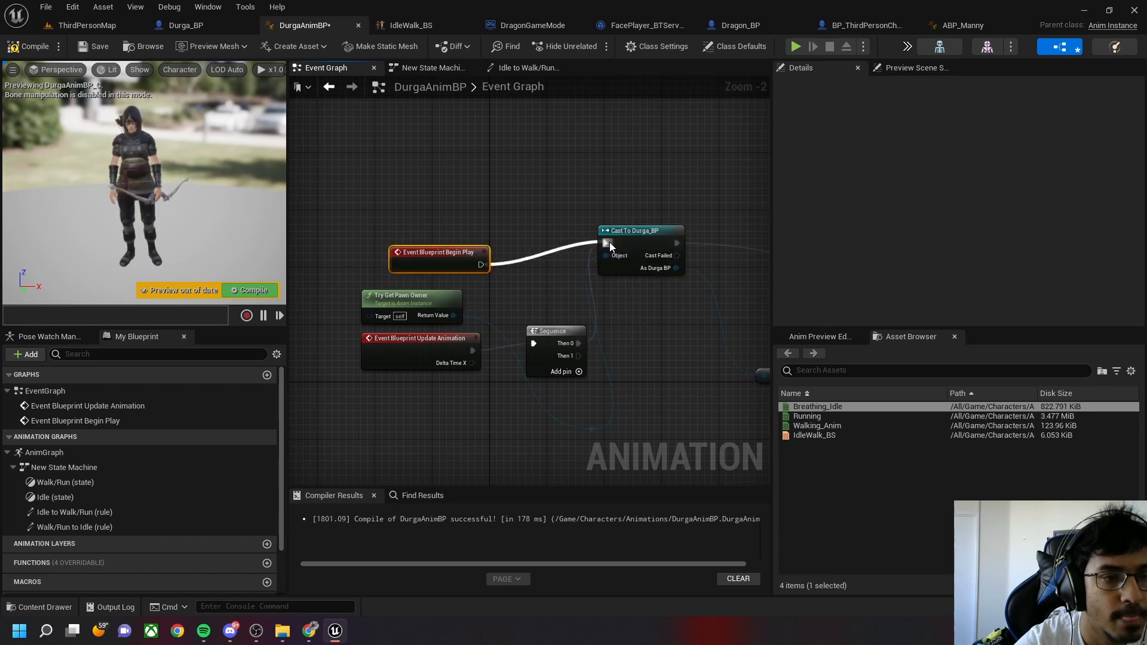
right_click(578, 345)
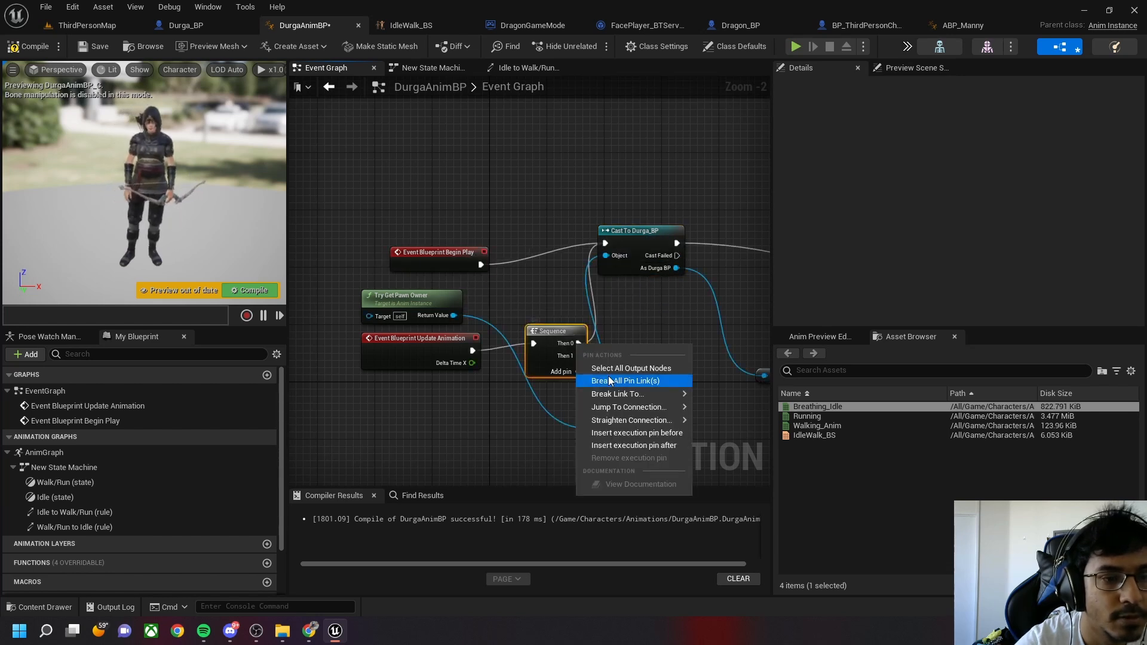
click(612, 379)
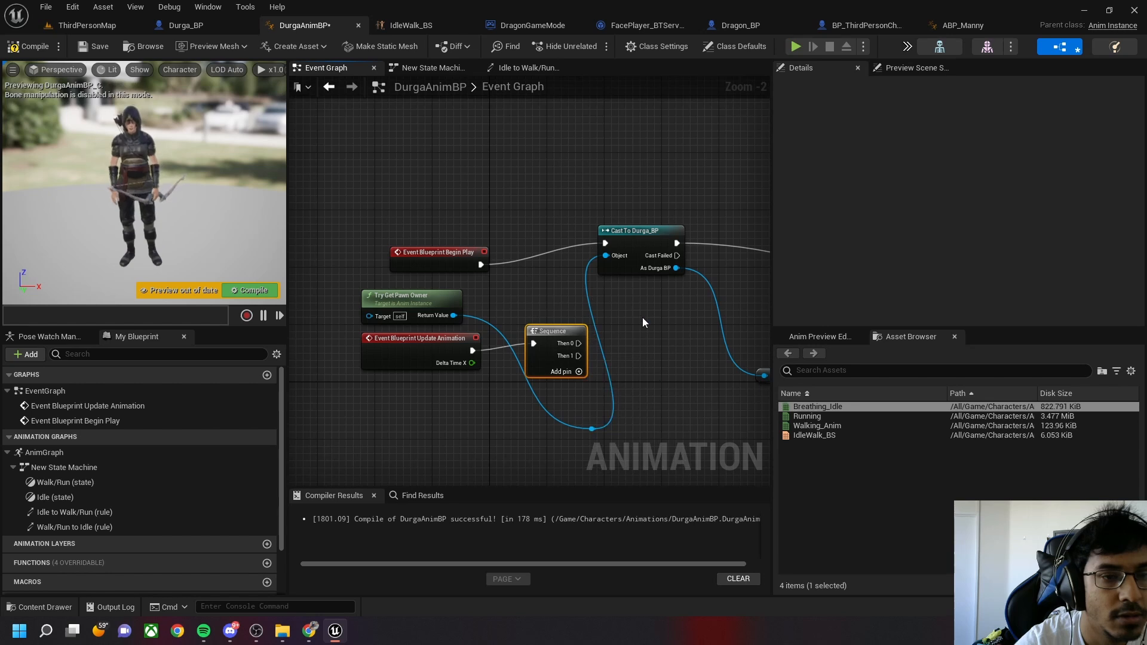
Promote the cast's As Durga BP output to a variable named Character
right_drag(643, 323, 469, 358)
drag(503, 302, 626, 256)
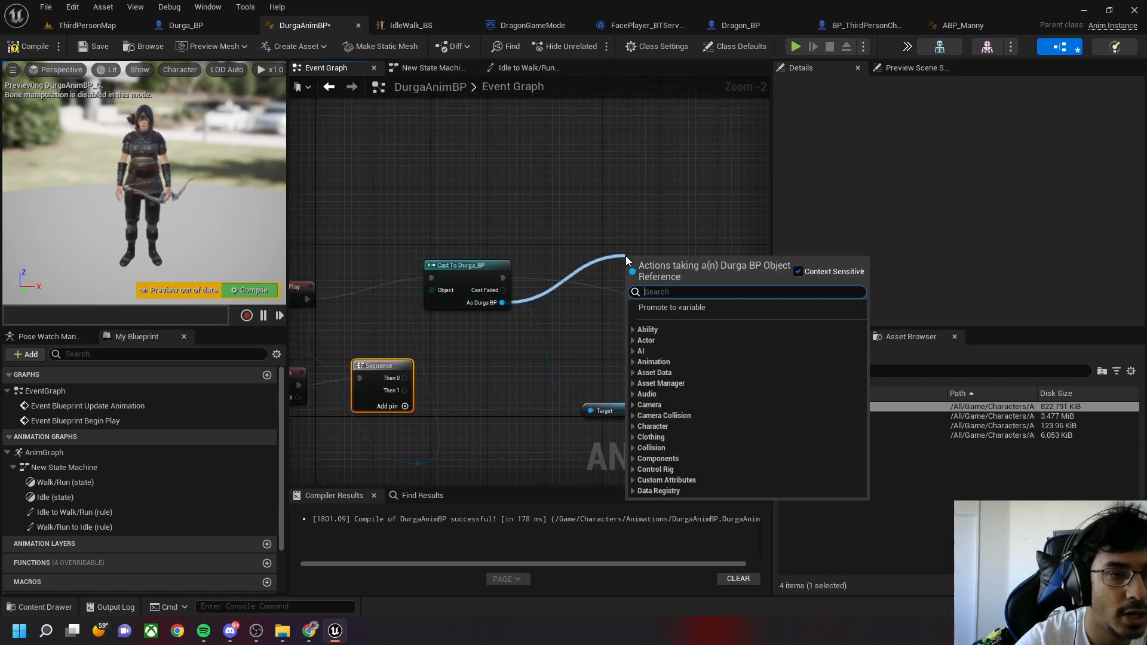
click(655, 302)
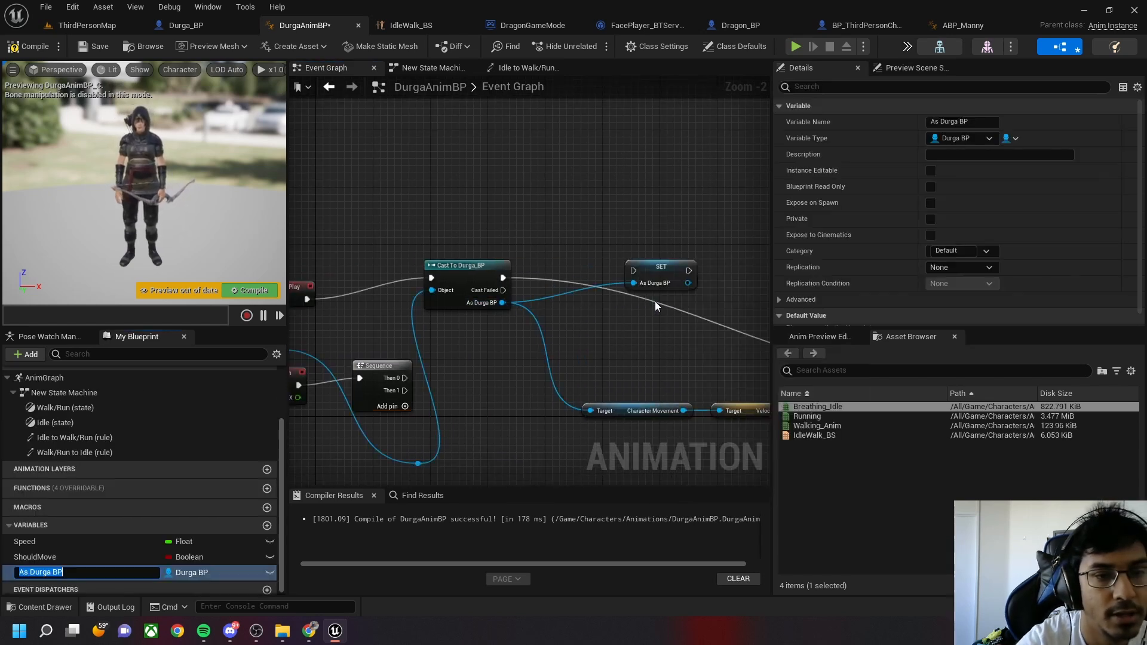
key(Return)
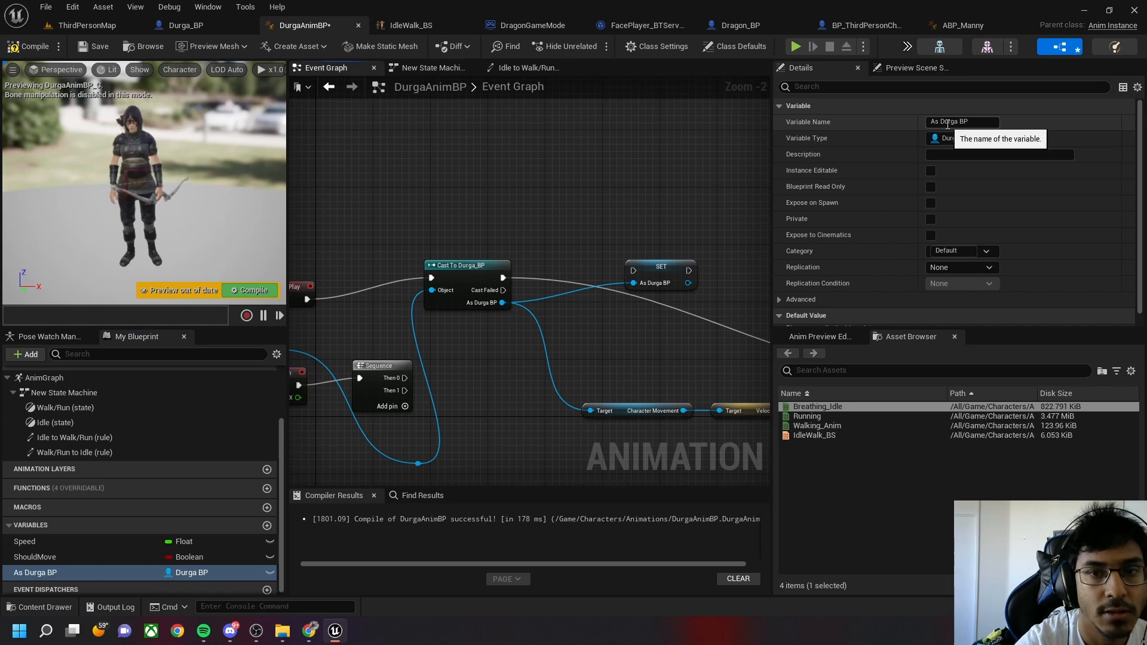
click(947, 123)
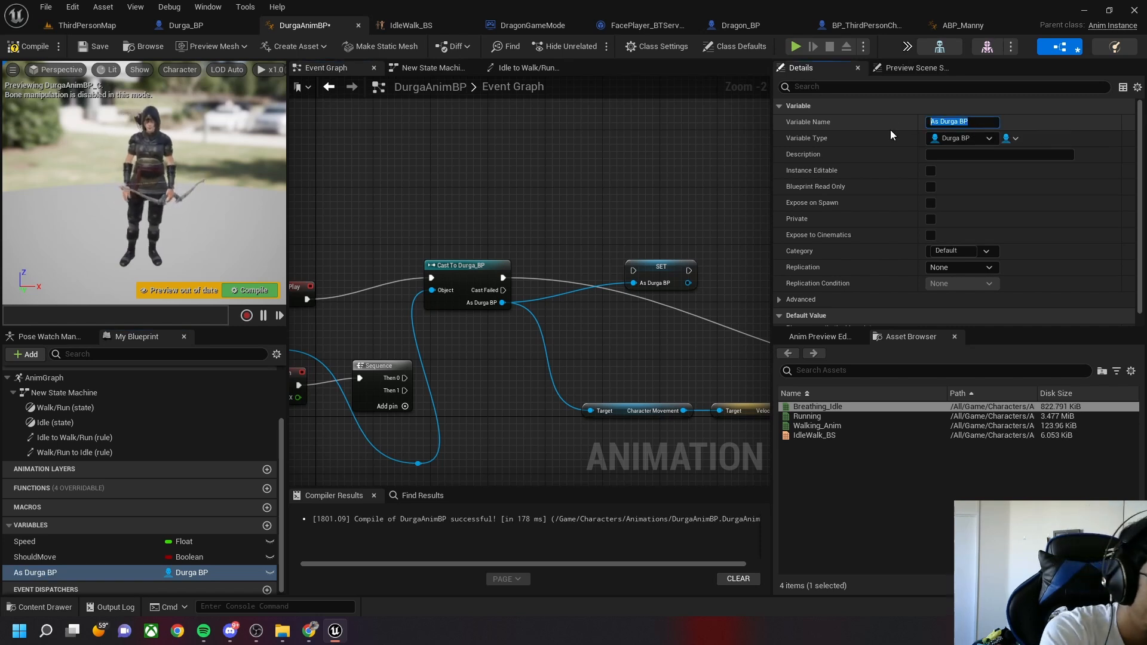
text(Charact)
text(er)
key(Return)
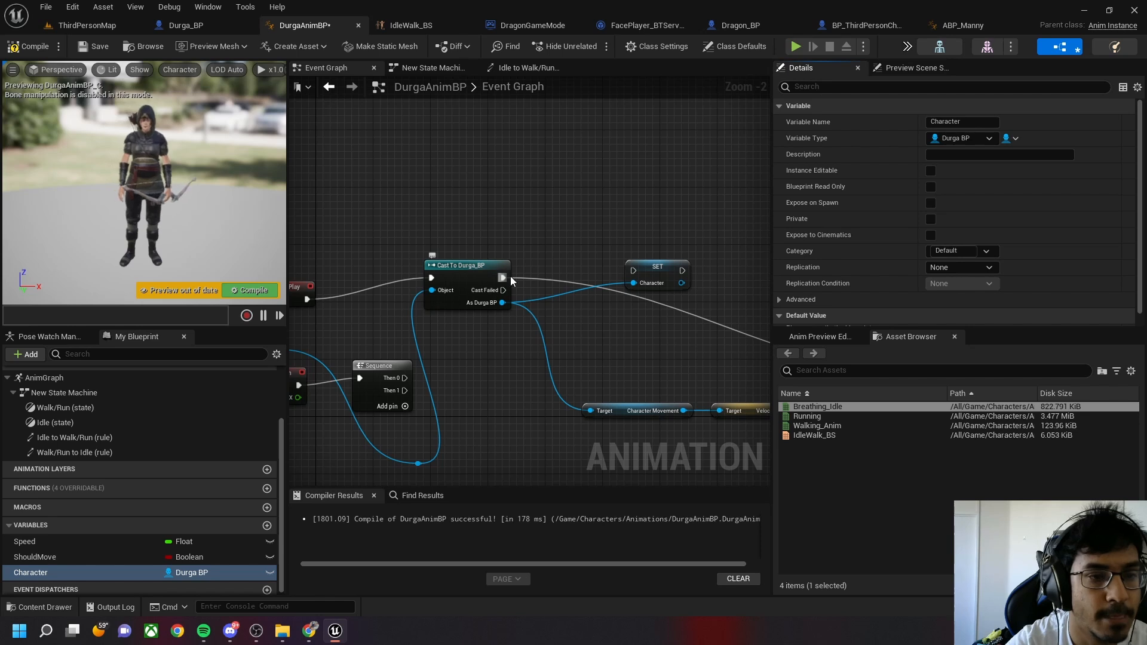
Connect the cast's execution output to the Set Character node and link As Durga BP only to its Character input
drag(503, 277, 633, 270)
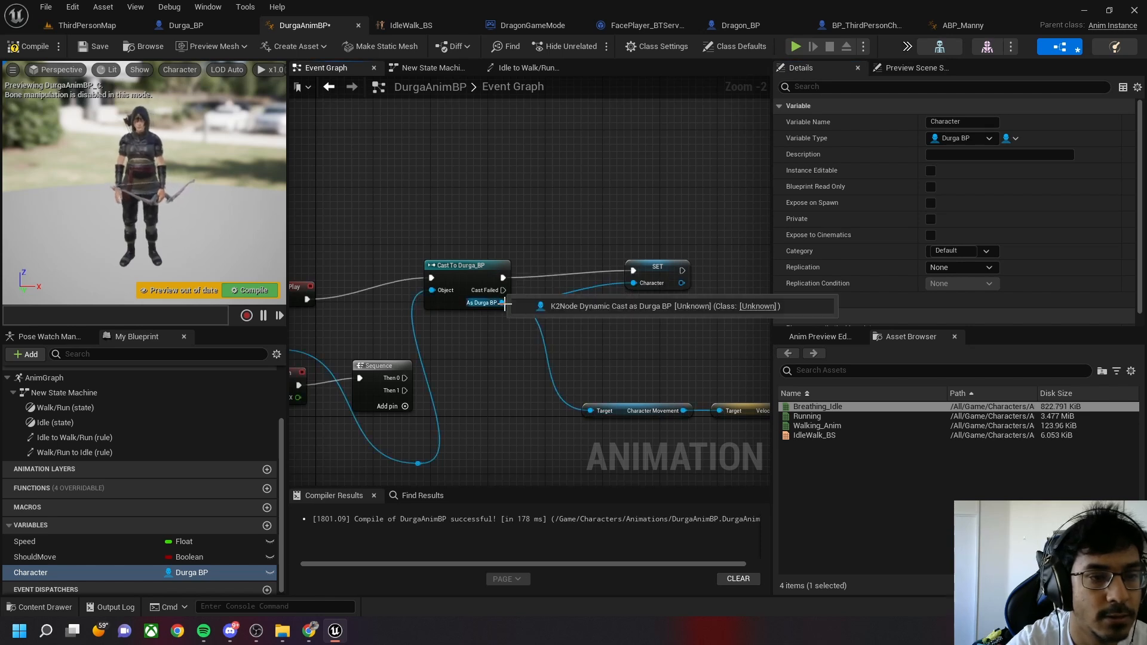
right_click(505, 303)
click(533, 343)
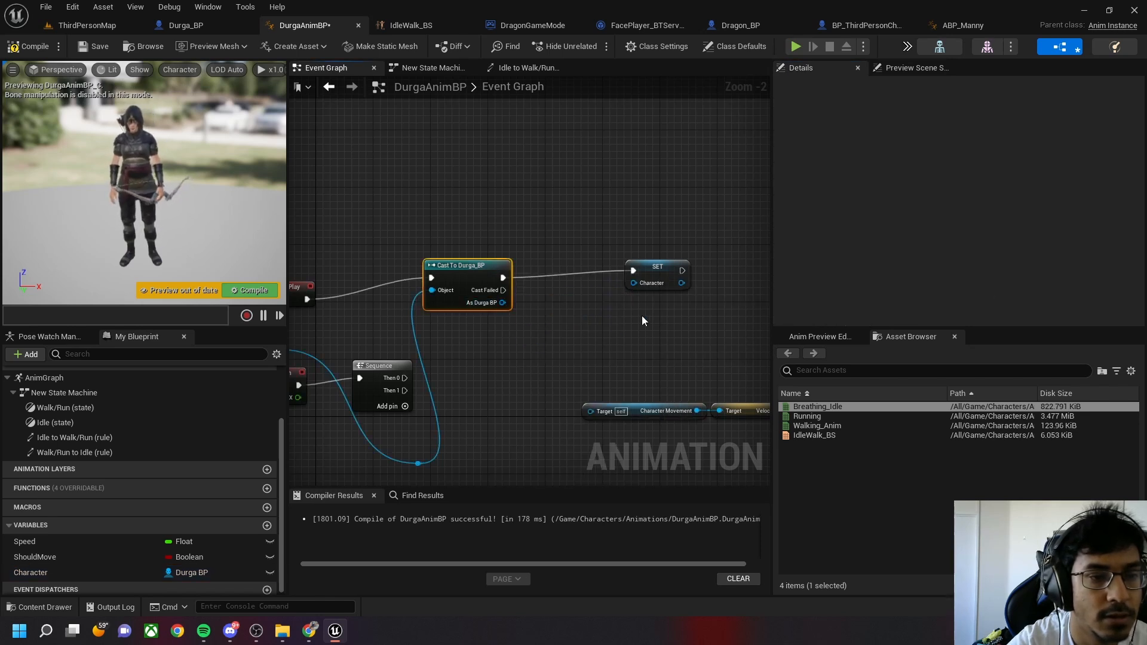
drag(656, 272, 642, 293)
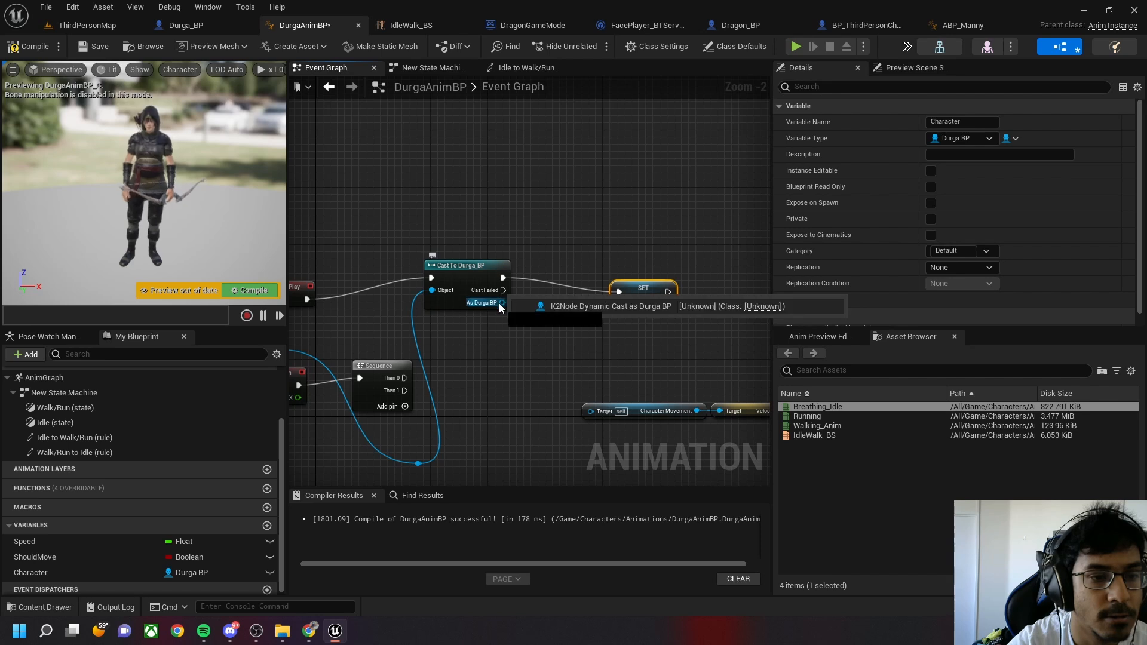
drag(502, 303, 619, 302)
Tidy the Begin Play chain by placing the event, Try Get Pawn Owner, its reroute point and Set Character close around the cast
right_drag(510, 322, 701, 332)
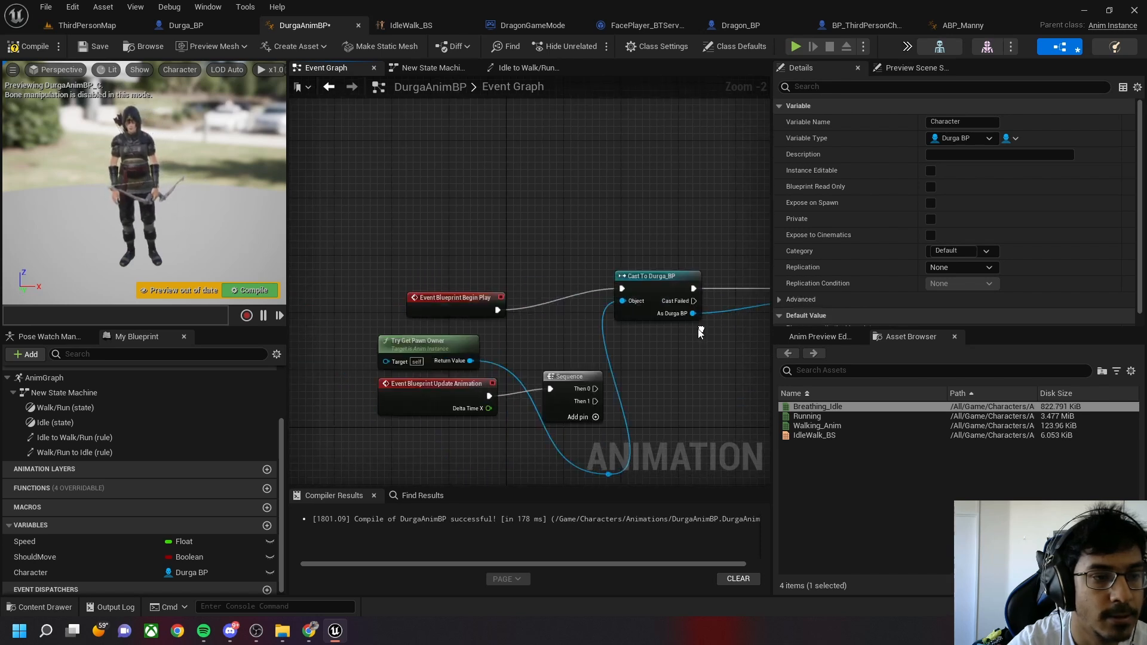
drag(470, 303, 528, 275)
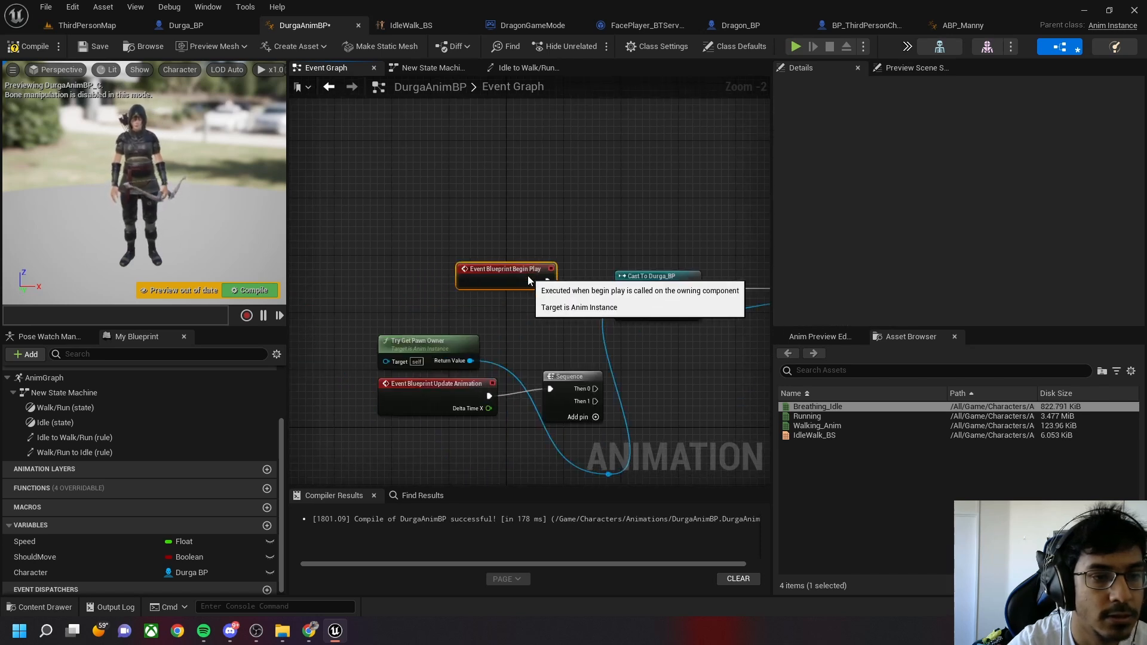
double_click(607, 475)
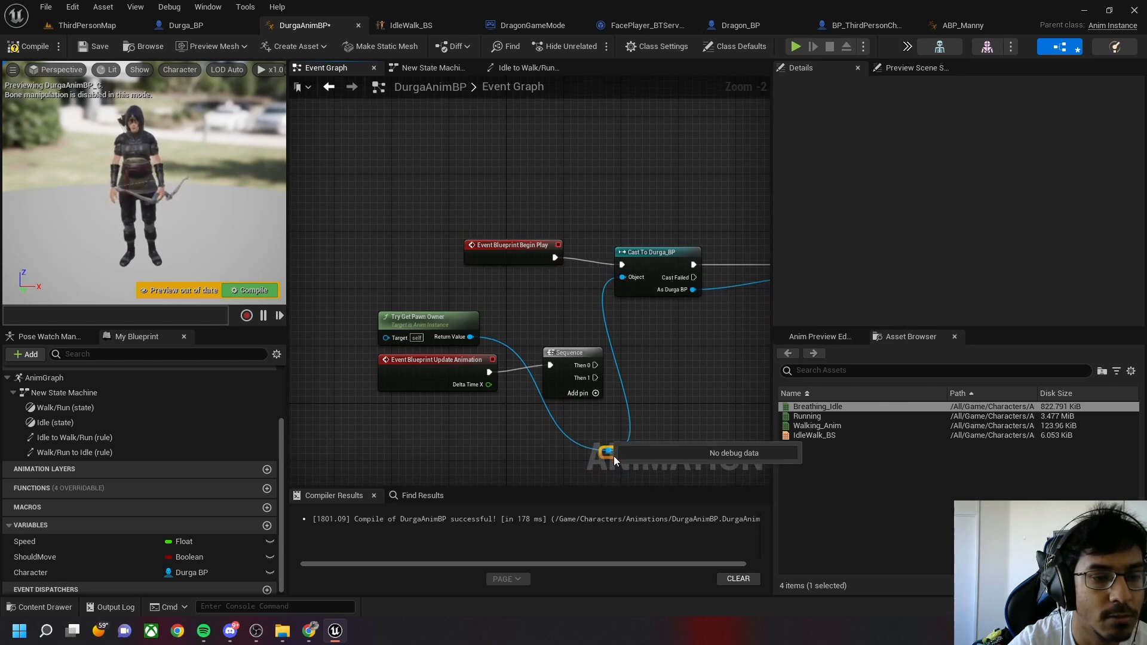
drag(614, 456, 612, 376)
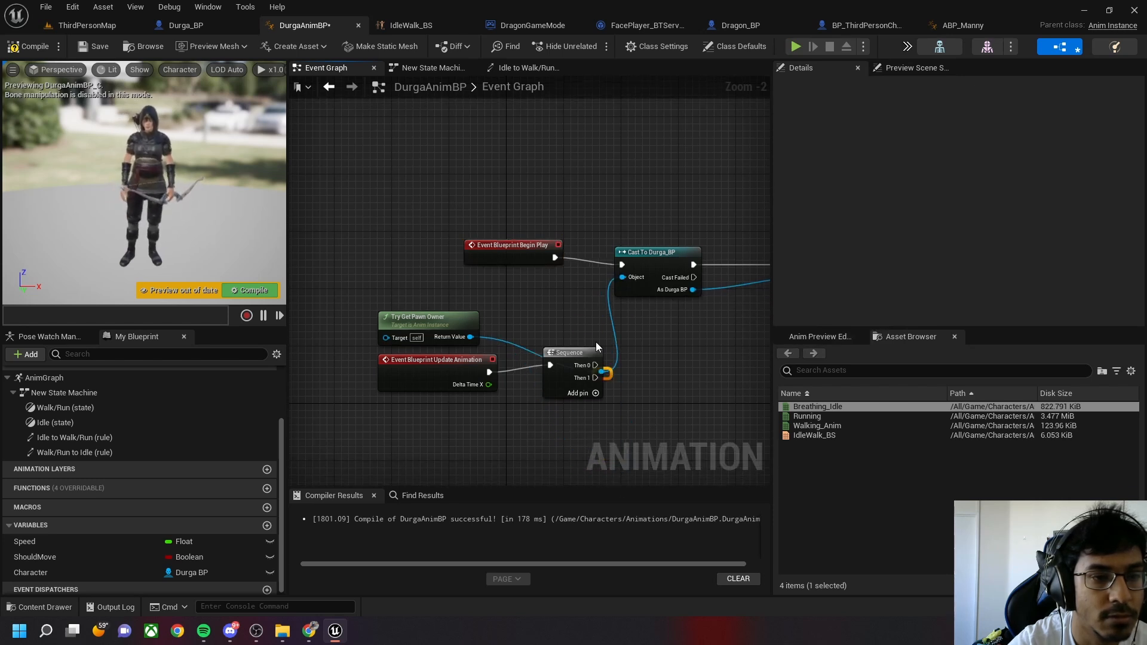
drag(585, 294, 585, 282)
drag(449, 329, 532, 286)
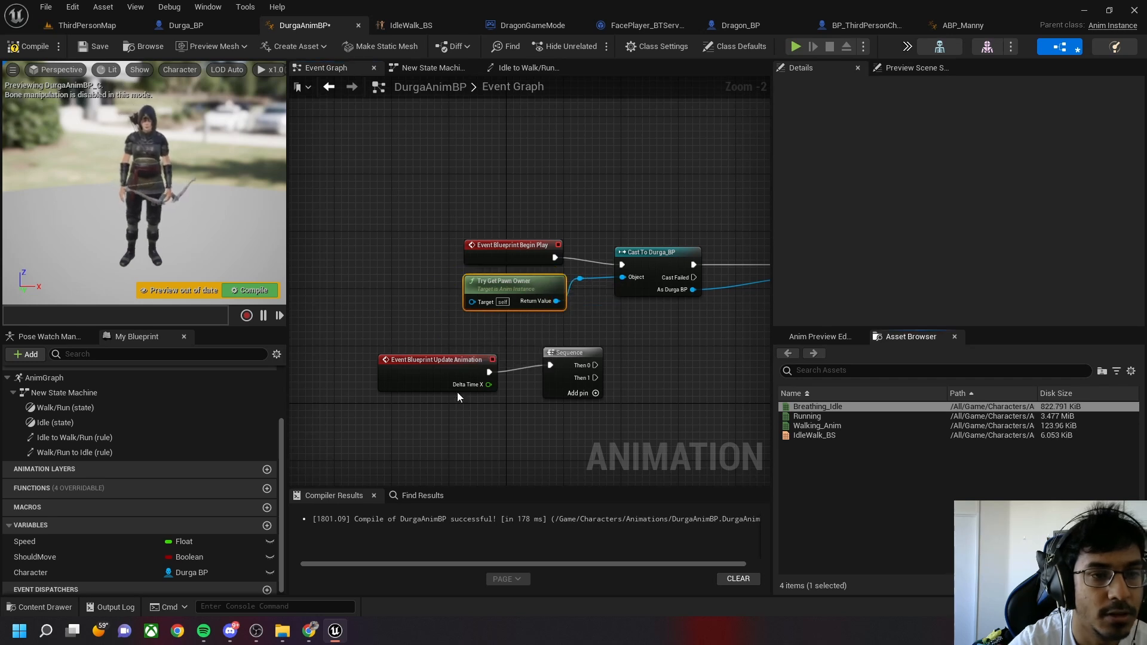
scroll(639, 398, down, 2)
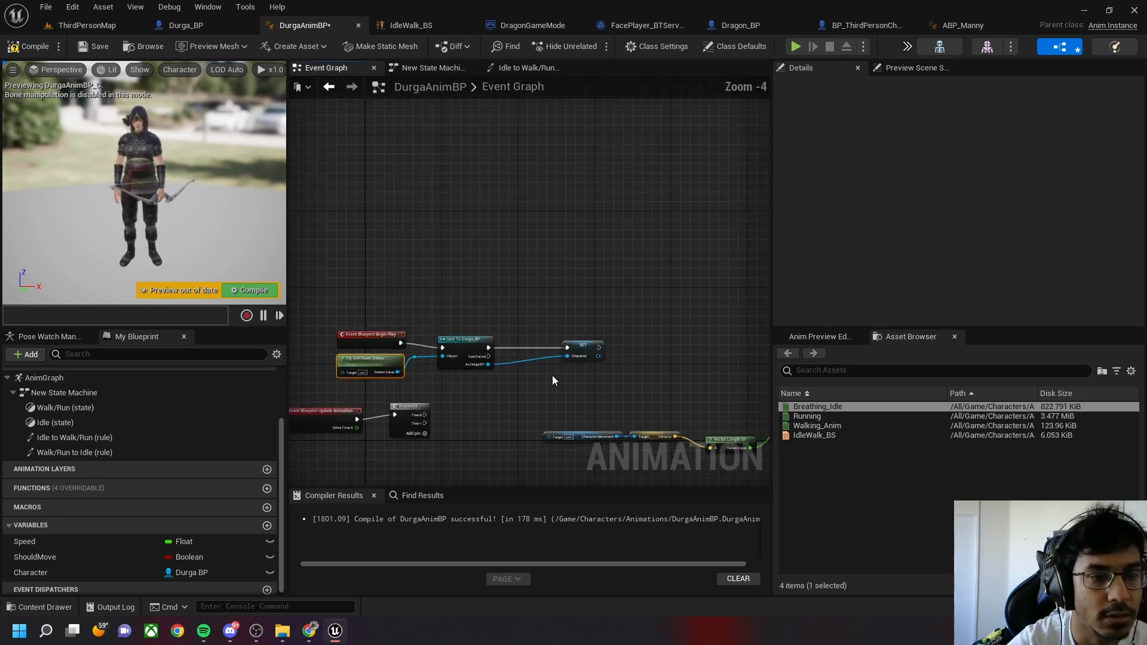
click(583, 352)
right_drag(531, 356, 559, 357)
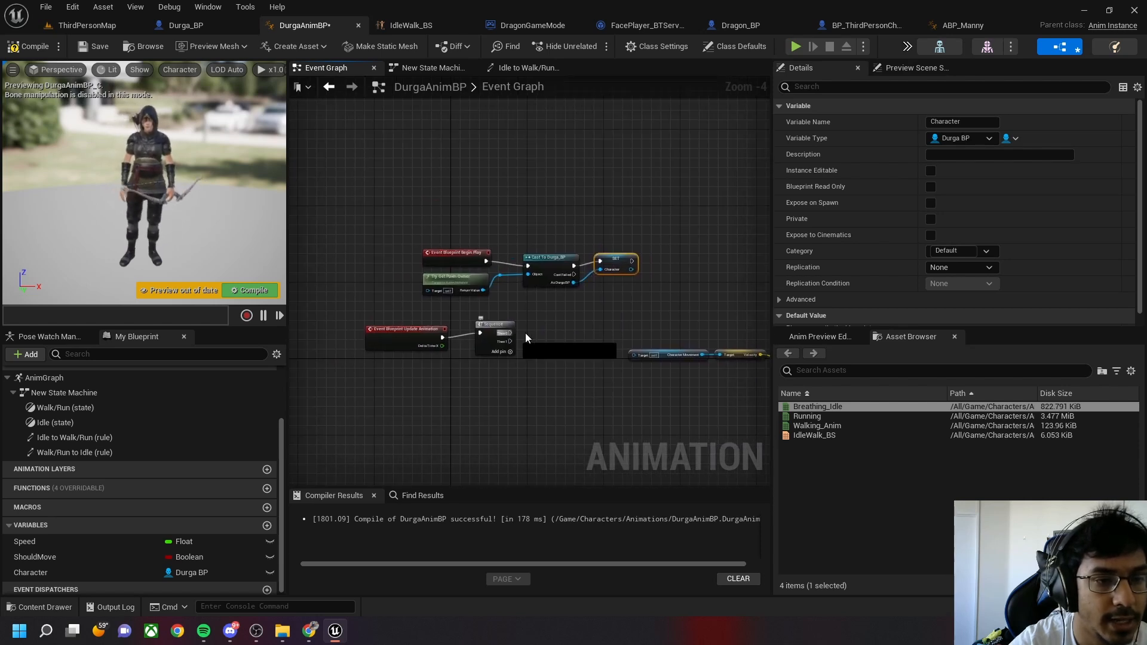
Add a validated Get of Character to the graph and run it from the Sequence's Then 0
drag(509, 332, 540, 332)
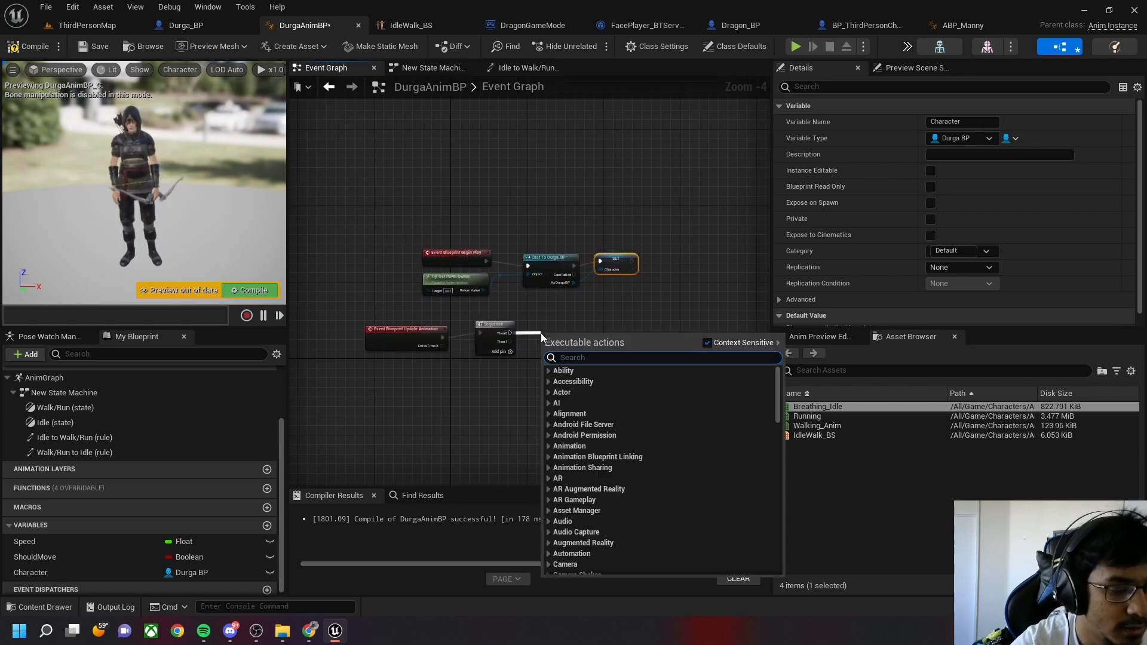
drag(42, 575, 425, 393)
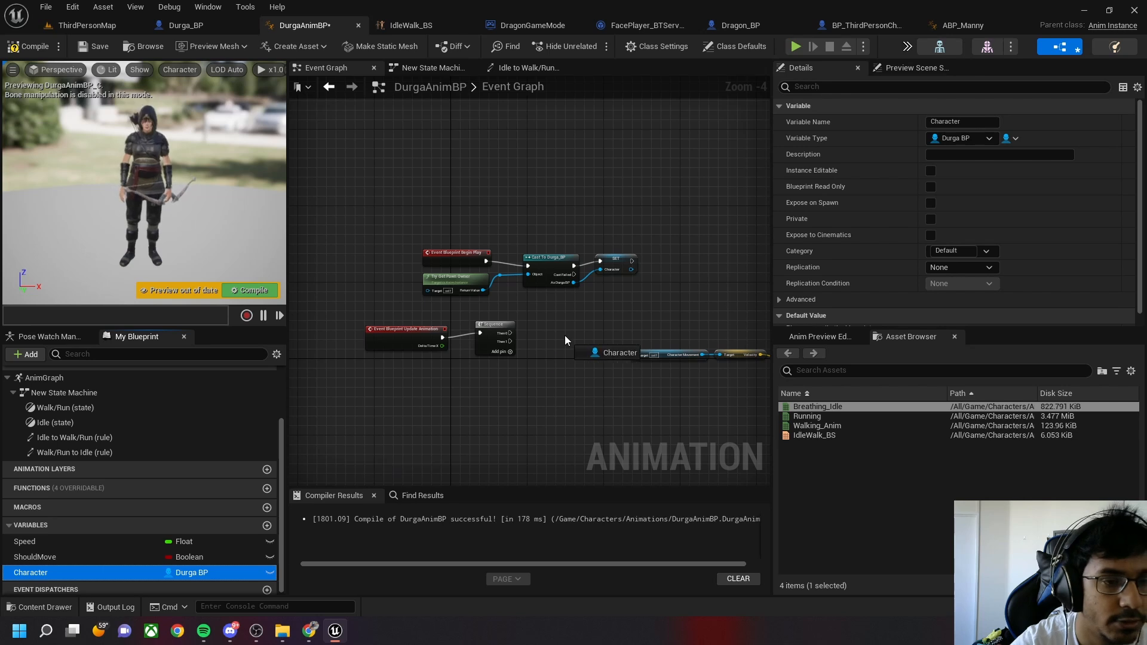
drag(564, 335, 566, 339)
click(598, 359)
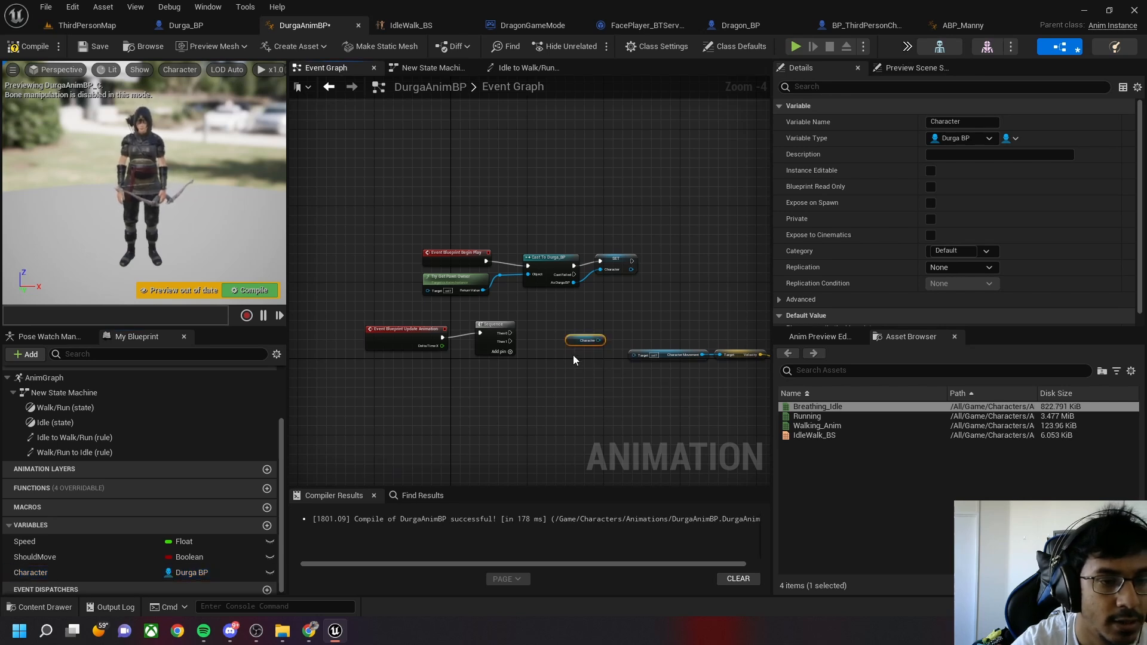
right_click(599, 340)
click(633, 443)
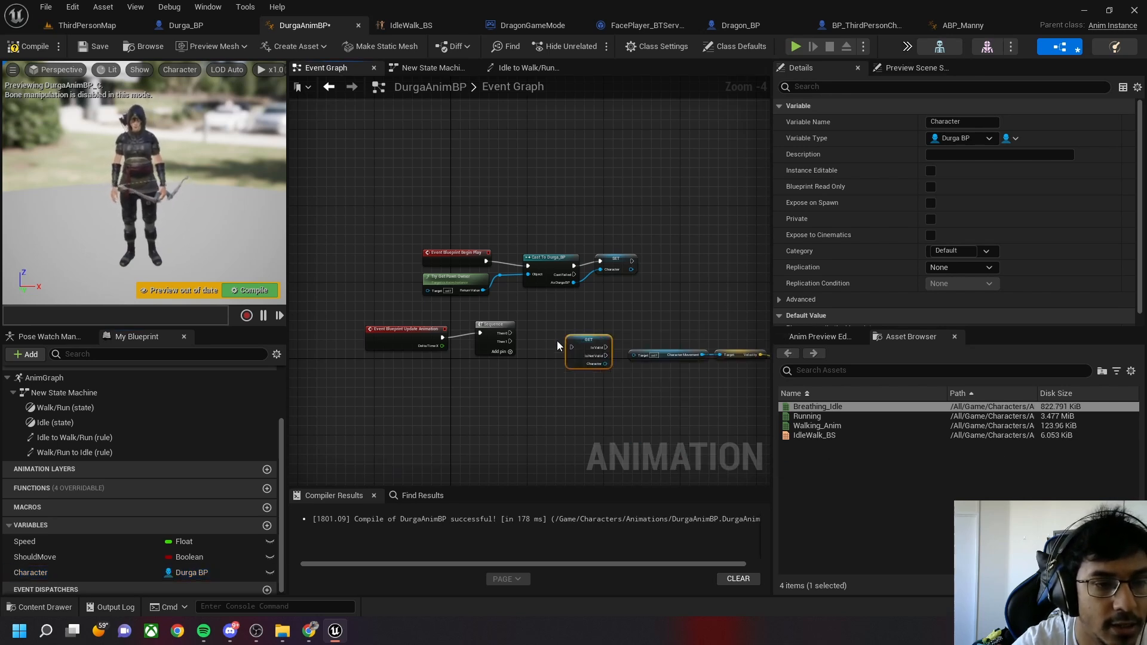
drag(510, 333, 603, 311)
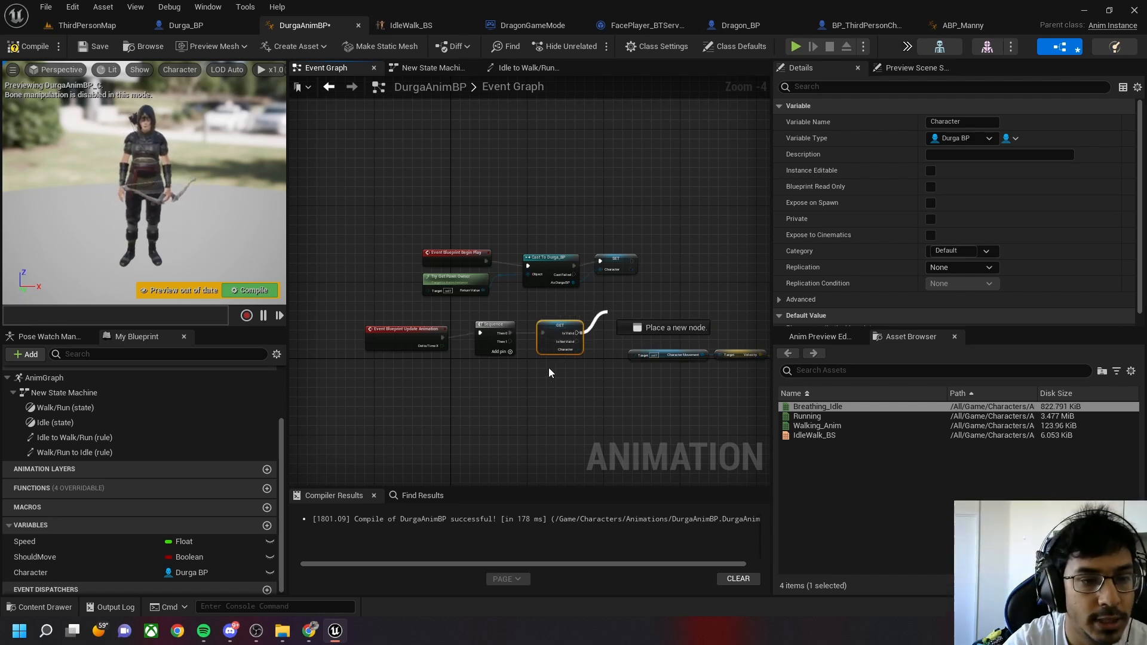
click(549, 368)
Link the validated Get's Character output to Character Movement's target and its Is Valid execution to the Set Speed node
drag(577, 349, 633, 354)
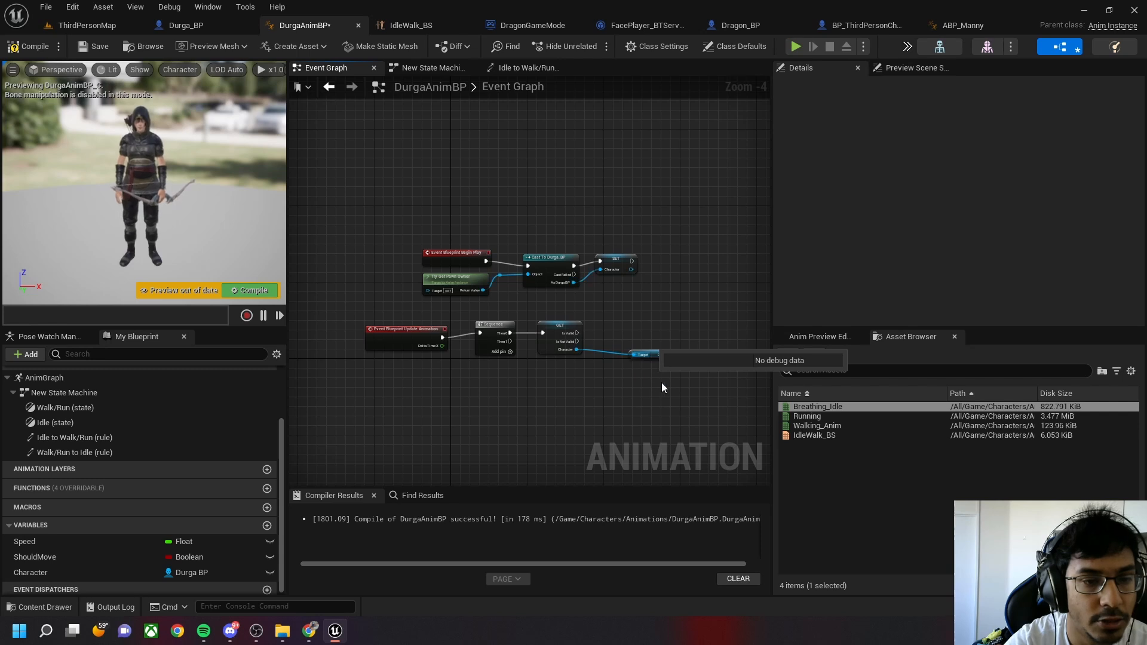
right_drag(662, 382, 498, 397)
drag(403, 359, 698, 355)
click(708, 356)
Place a second validated Get of Character below the first and run it from the Sequence's Then 1
right_drag(334, 399, 525, 338)
drag(524, 307, 560, 357)
drag(37, 571, 547, 344)
click(583, 371)
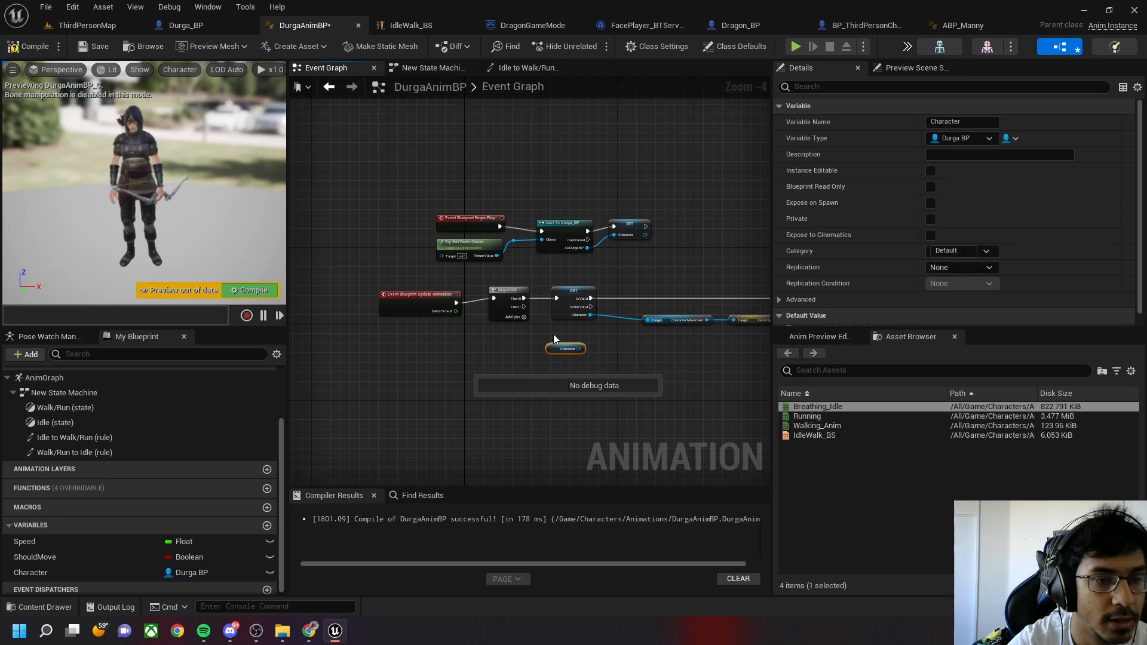
right_click(577, 349)
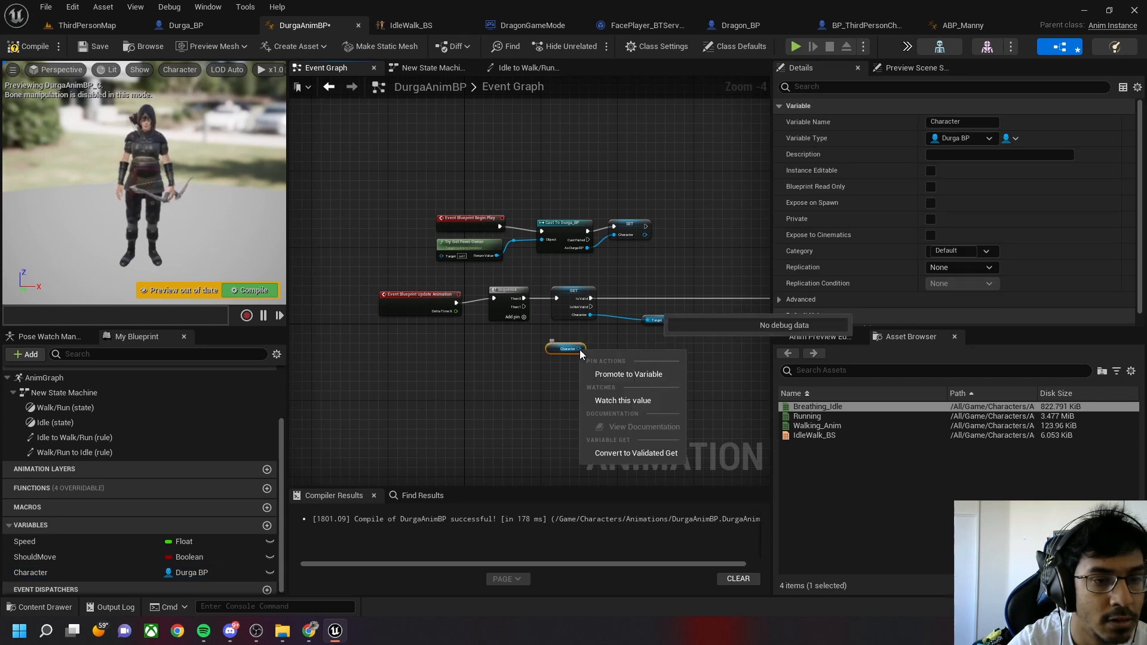
click(614, 453)
drag(524, 305, 552, 356)
Add Get Current Acceleration (CharacterMovement) from the second Get's Character output and arrange it under its Character Movement node
scroll(575, 378, up, 3)
right_drag(696, 375, 503, 358)
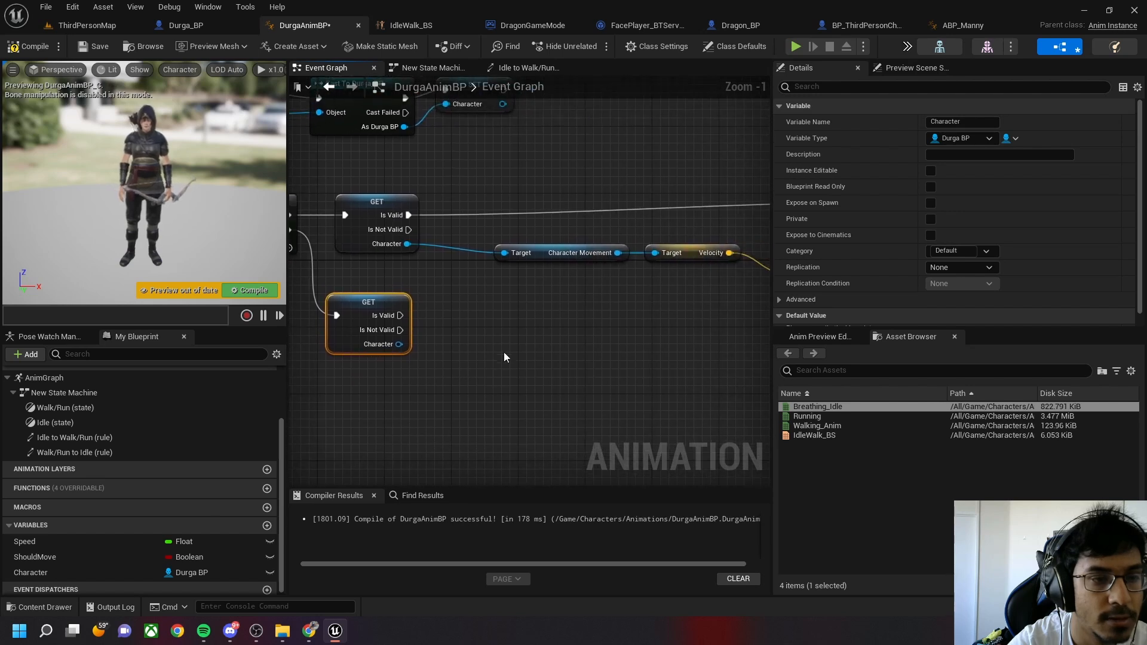
drag(410, 345, 501, 353)
text(get)
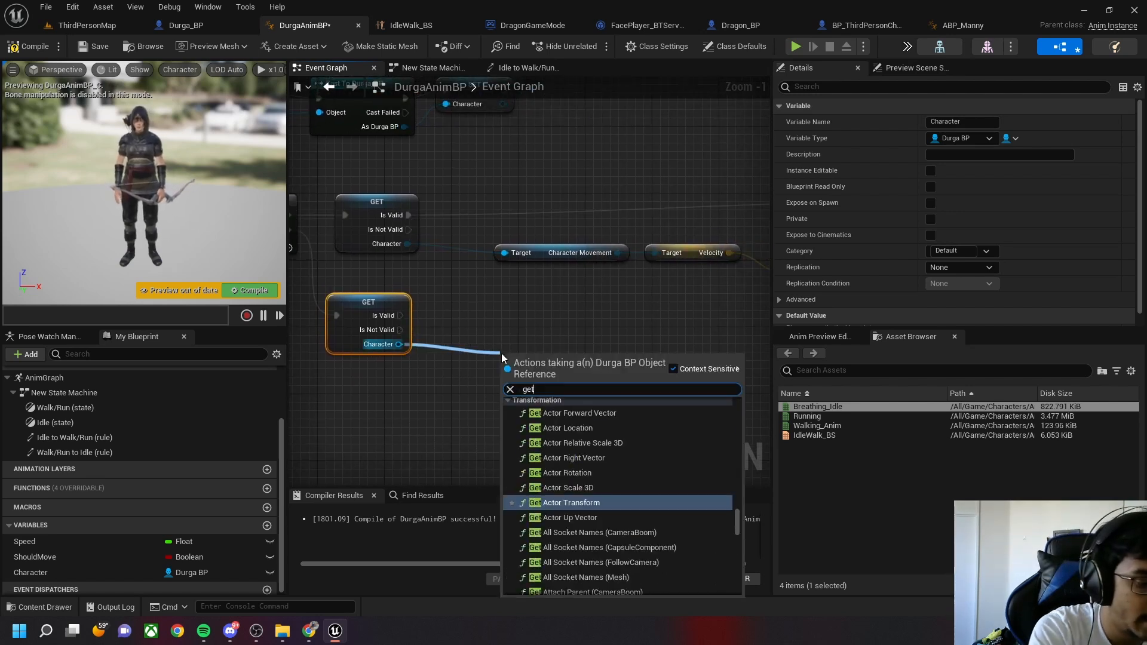
text(curre)
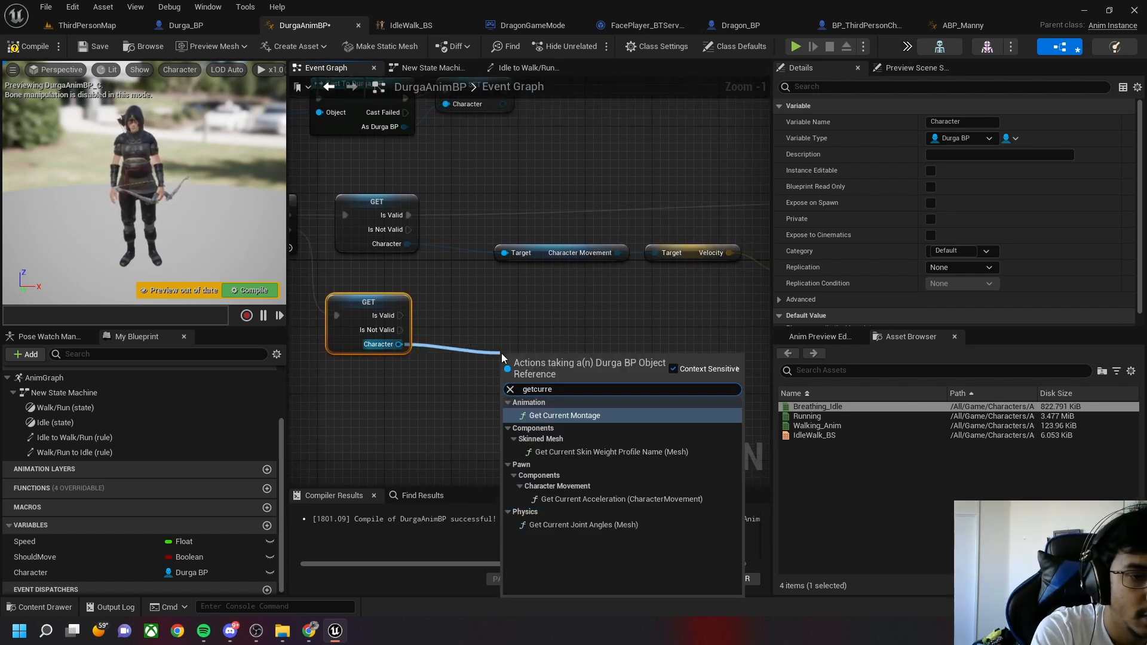
key(Down)
key(Down)
key(Return)
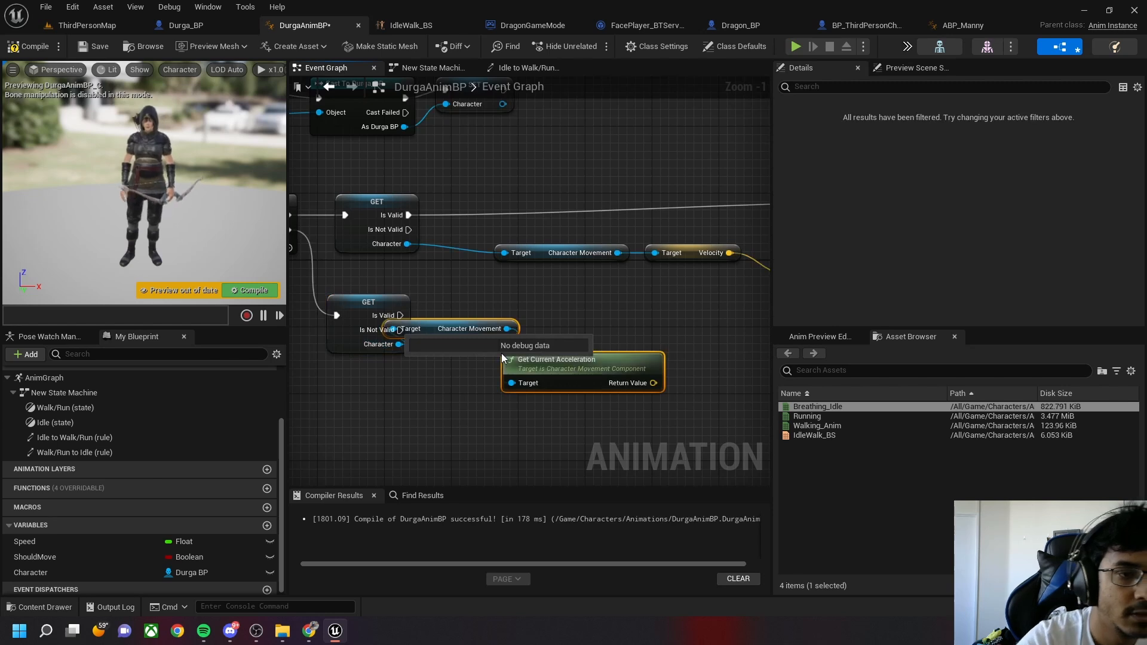
drag(567, 364, 489, 393)
click(488, 441)
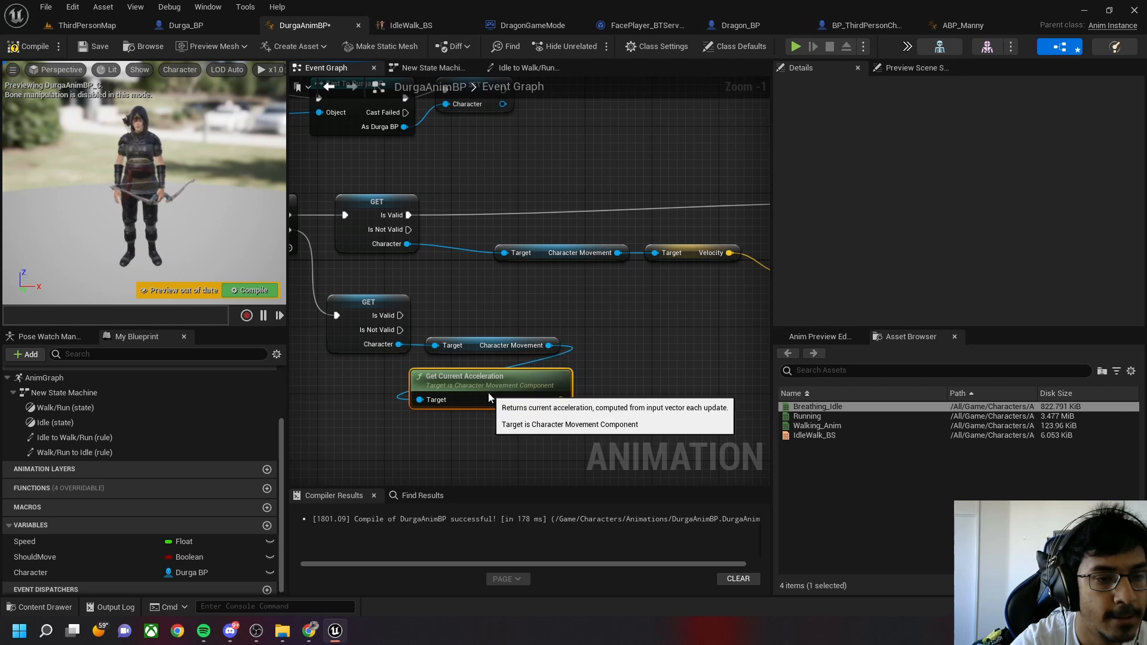
Compare the current acceleration's Return Value with a zero vector using a Not Equal (!=) node
right_drag(558, 412, 493, 419)
drag(497, 406, 567, 403)
text(!=)
key(Return)
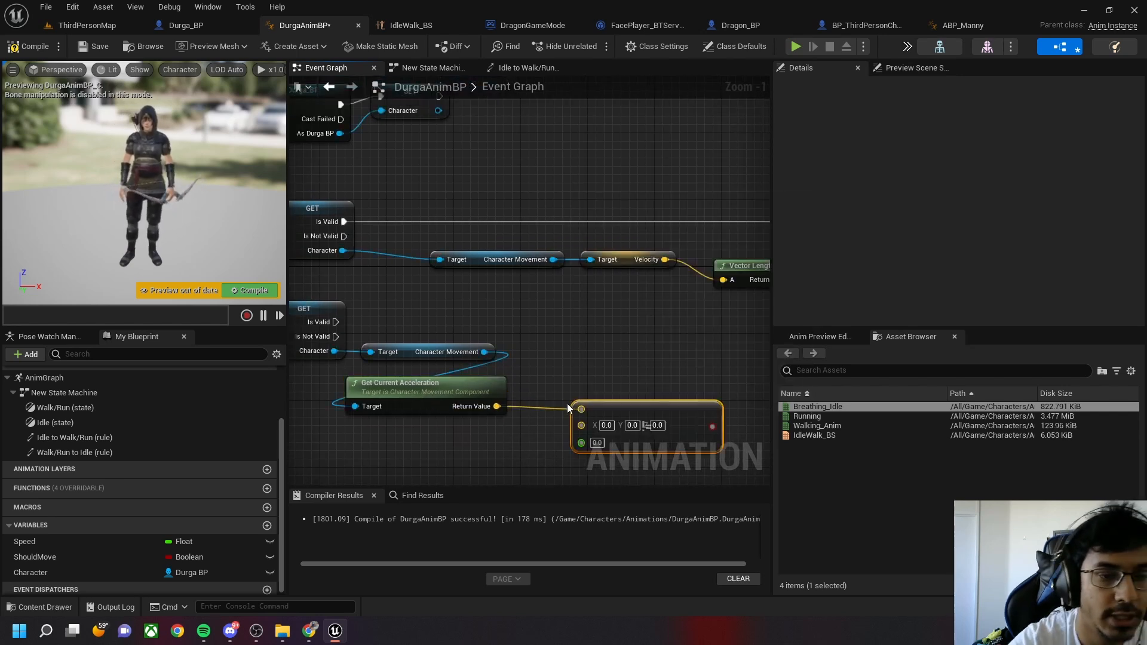
Add a Get Speed node and feed it into a Greater (>) comparison against 3.0
right_drag(589, 366, 440, 319)
drag(433, 312, 619, 312)
click(342, 429)
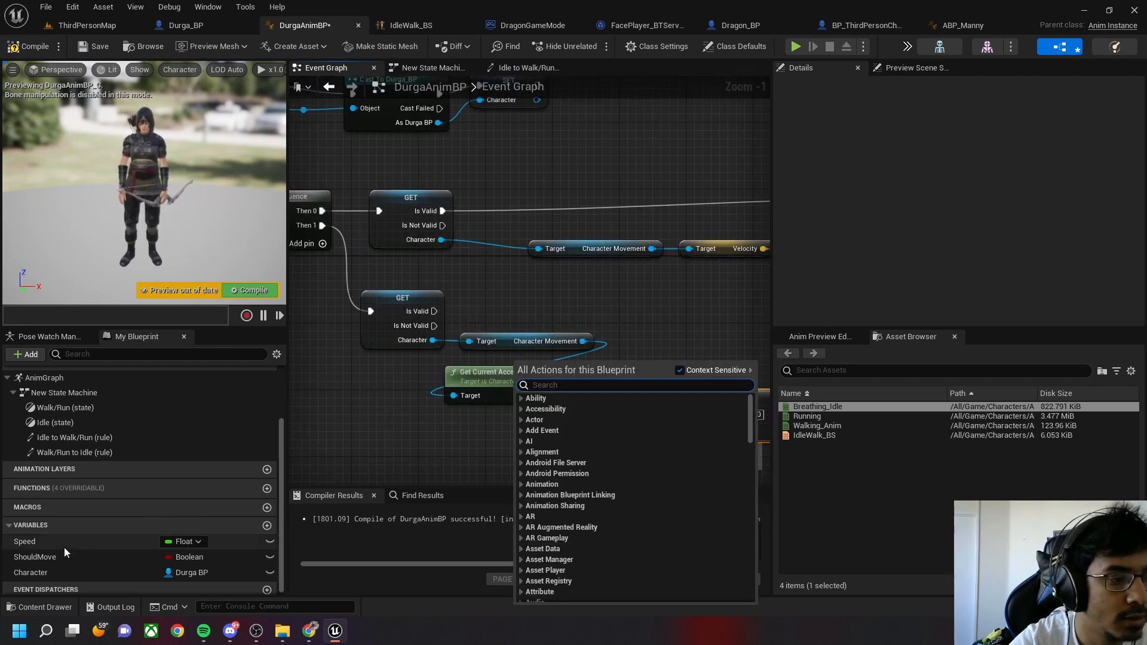
drag(26, 547, 664, 308)
click(621, 304)
text(>)
key(Return)
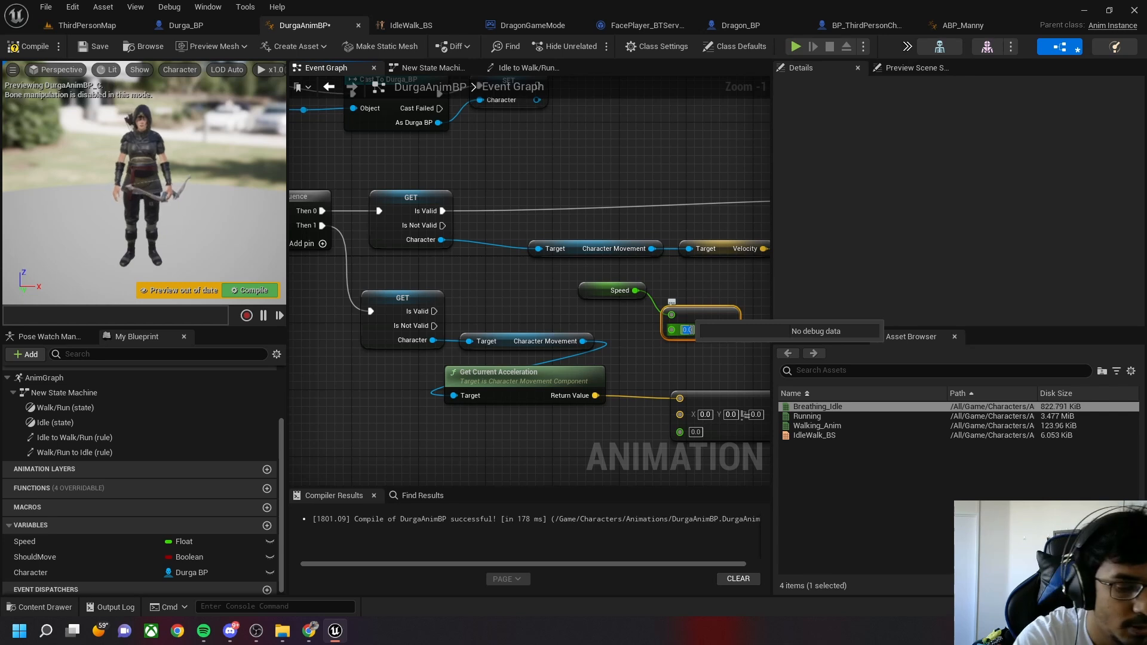
Combine the Speed comparison and the acceleration comparison with an AND node
right_drag(471, 296, 356, 255)
right_drag(739, 334, 587, 324)
drag(461, 273, 596, 275)
text(and)
key(Return)
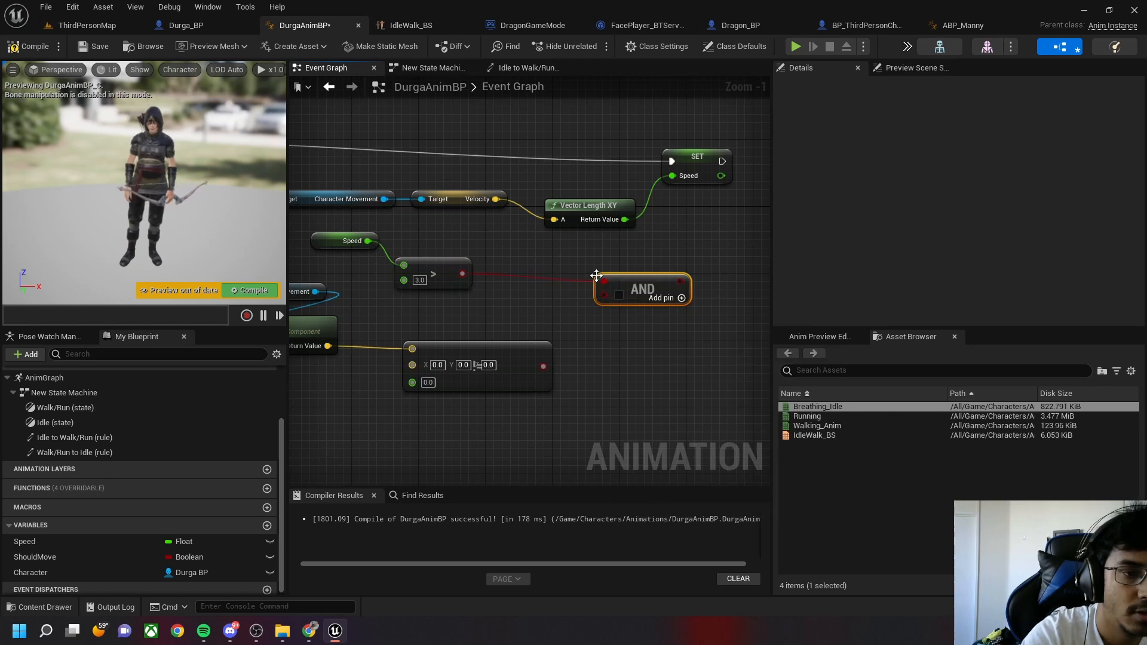
drag(544, 367, 605, 295)
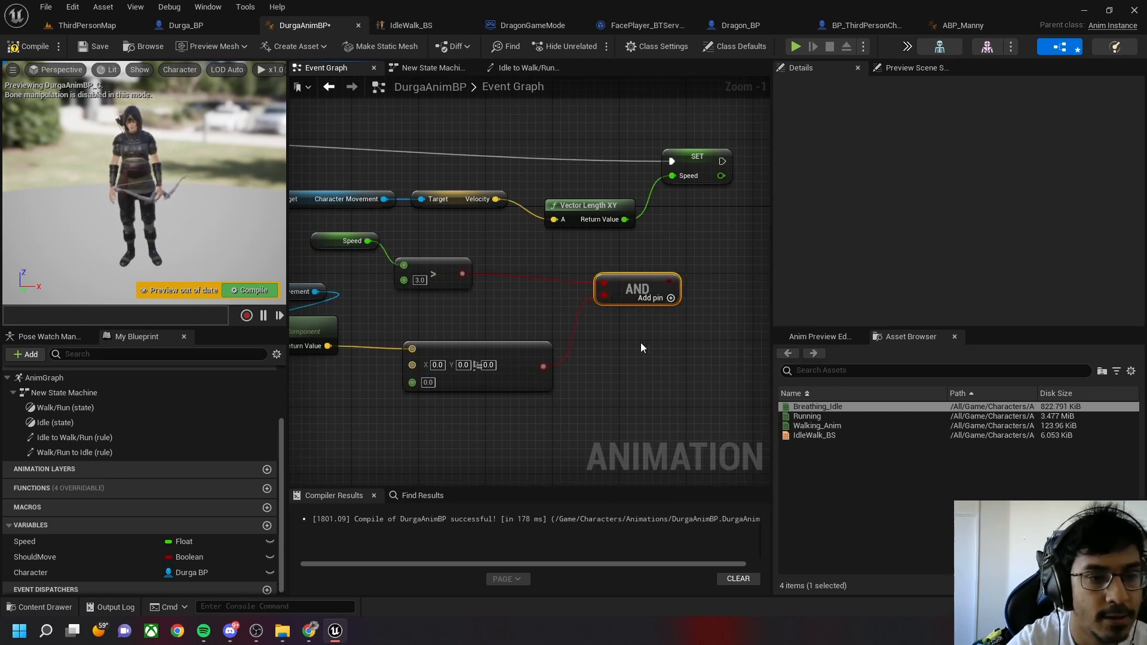
Set ShouldMove from the AND result and run that Set node from the second Get's Is Valid output
right_drag(649, 318, 548, 355)
drag(572, 317, 628, 315)
text(set should)
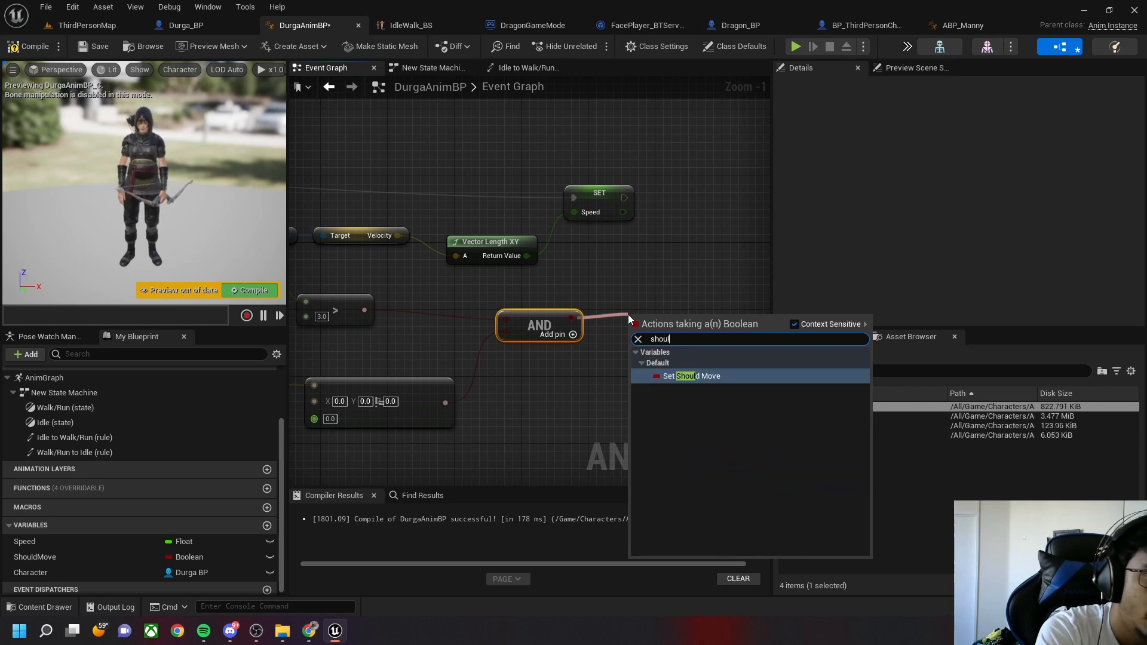
key(Return)
right_drag(384, 355, 571, 362)
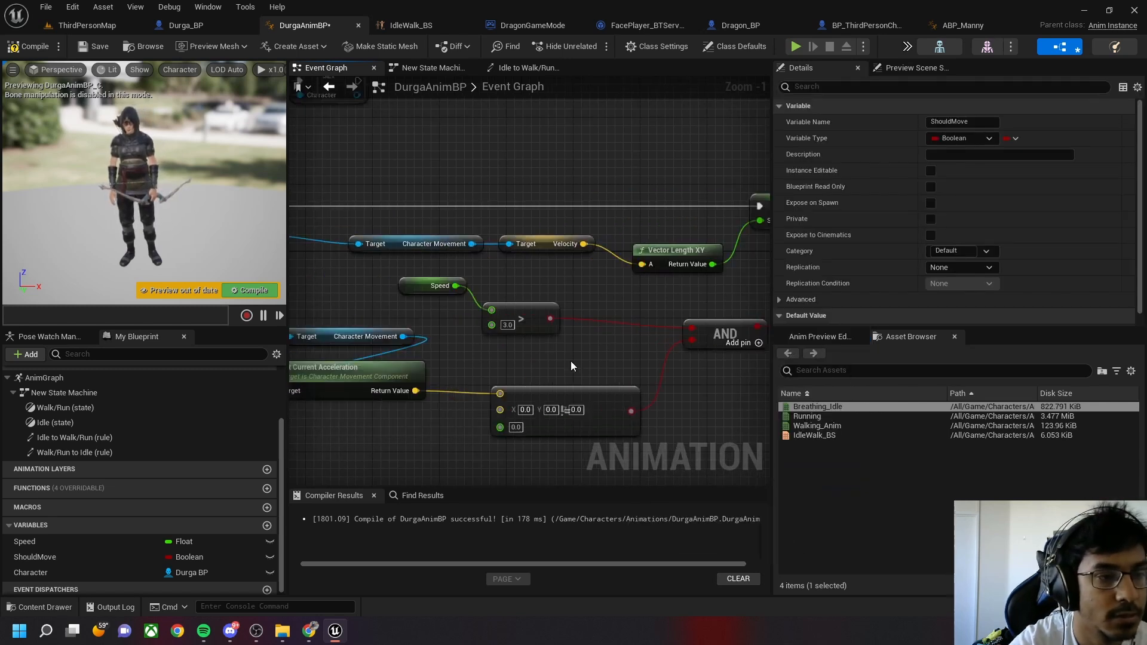
scroll(570, 362, down, 2)
drag(325, 318, 752, 338)
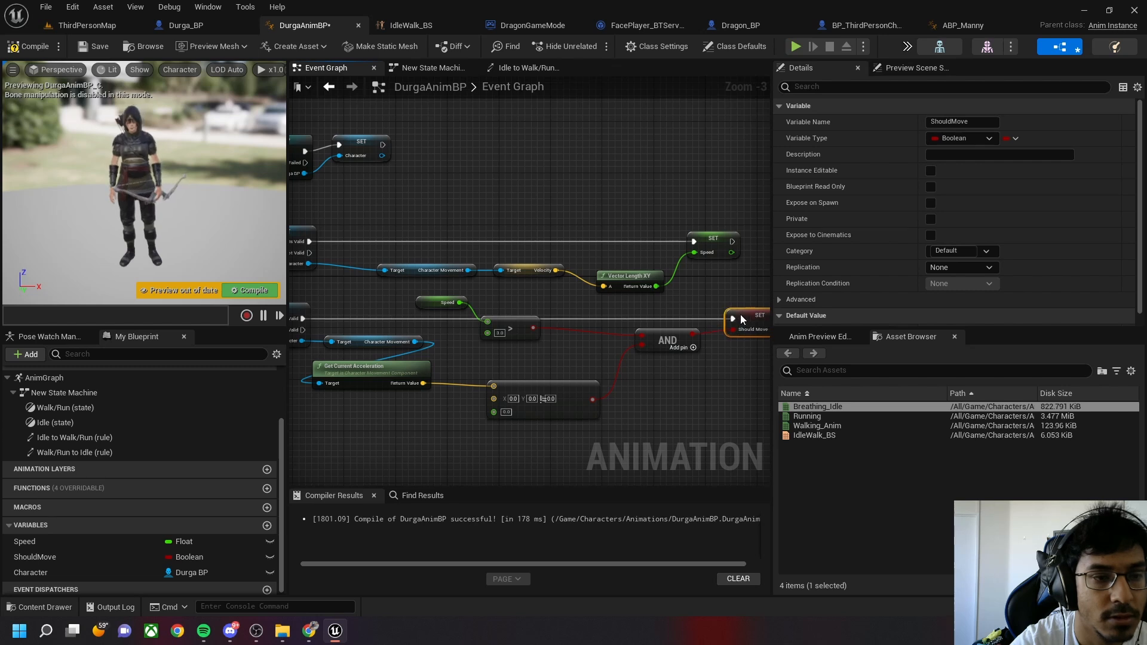
Examine the finished update graph, then the Walk/Run state and the IdleWalk_BS blend space it plays
right_drag(606, 399, 744, 398)
scroll(583, 374, down, 2)
scroll(579, 375, up, 3)
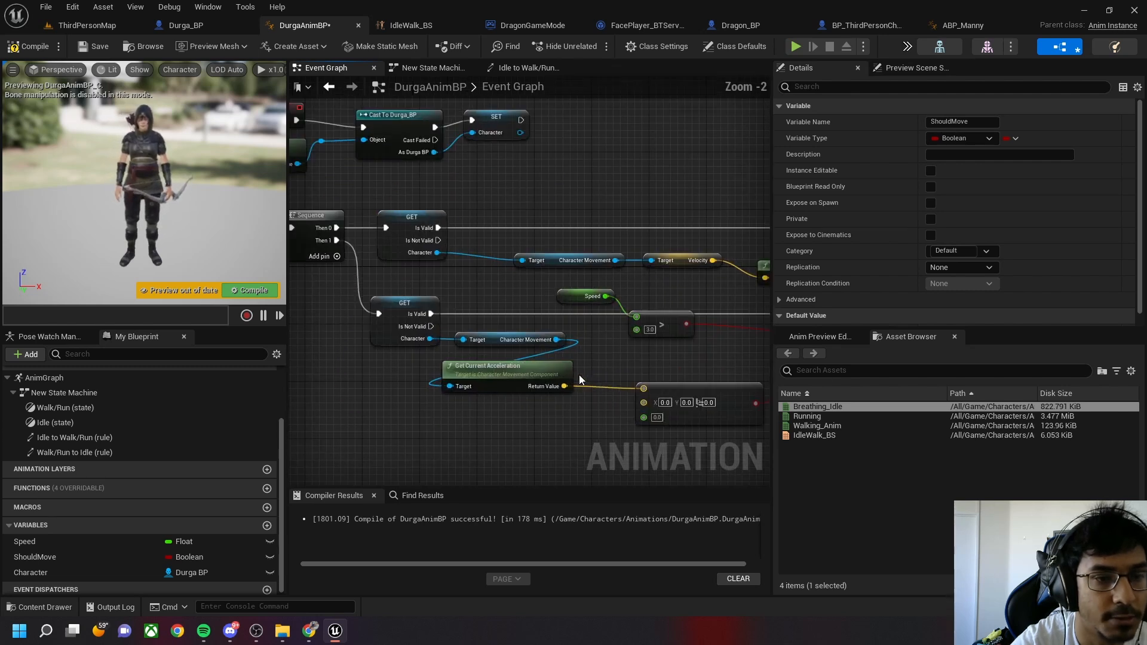
right_drag(491, 307, 295, 336)
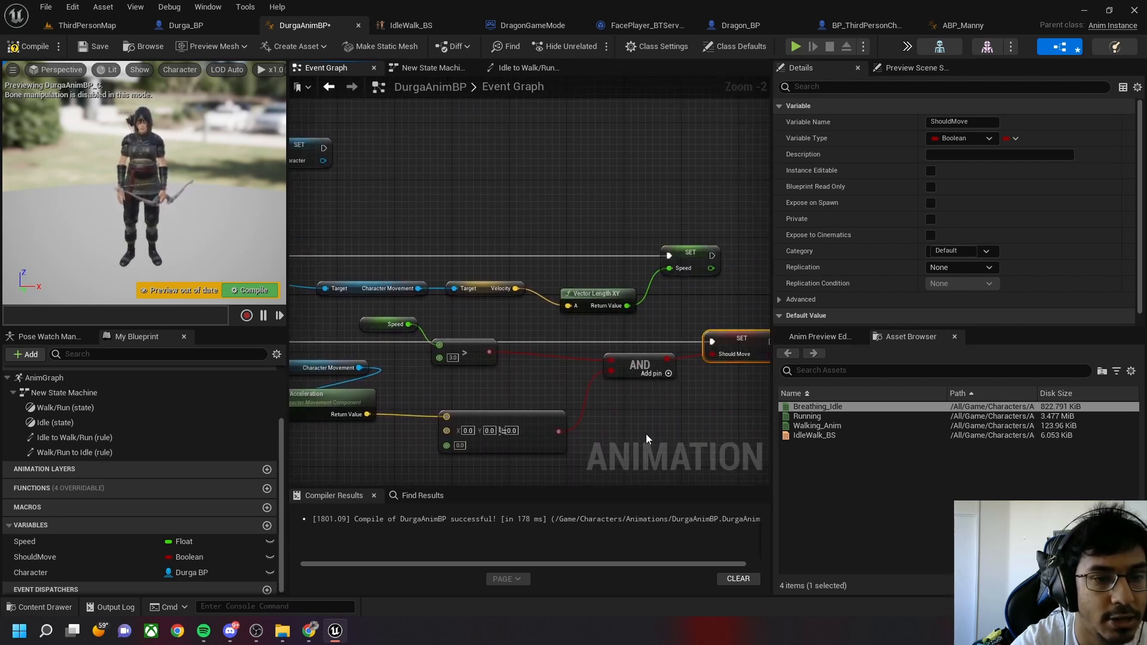
right_drag(646, 433, 623, 435)
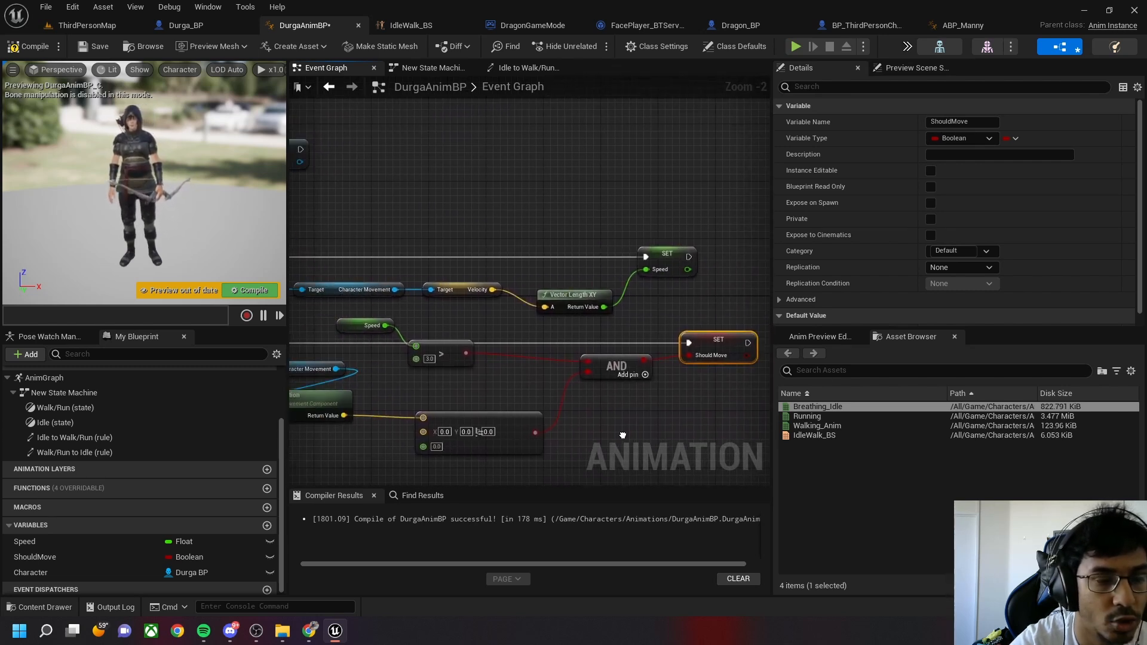
click(436, 70)
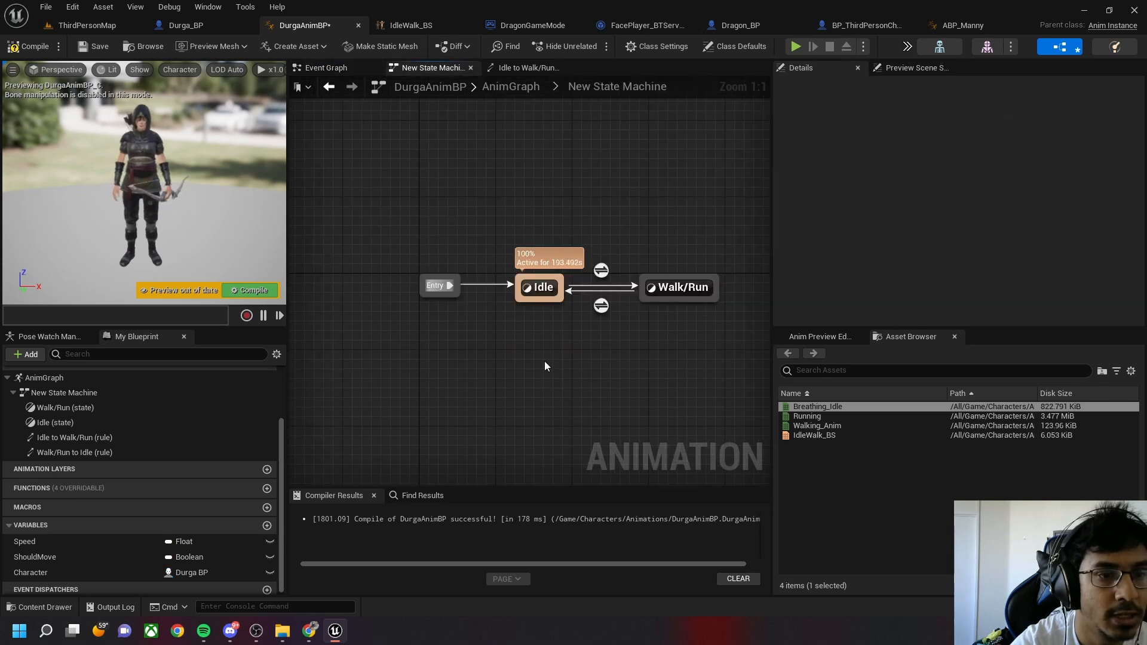
double_click(675, 289)
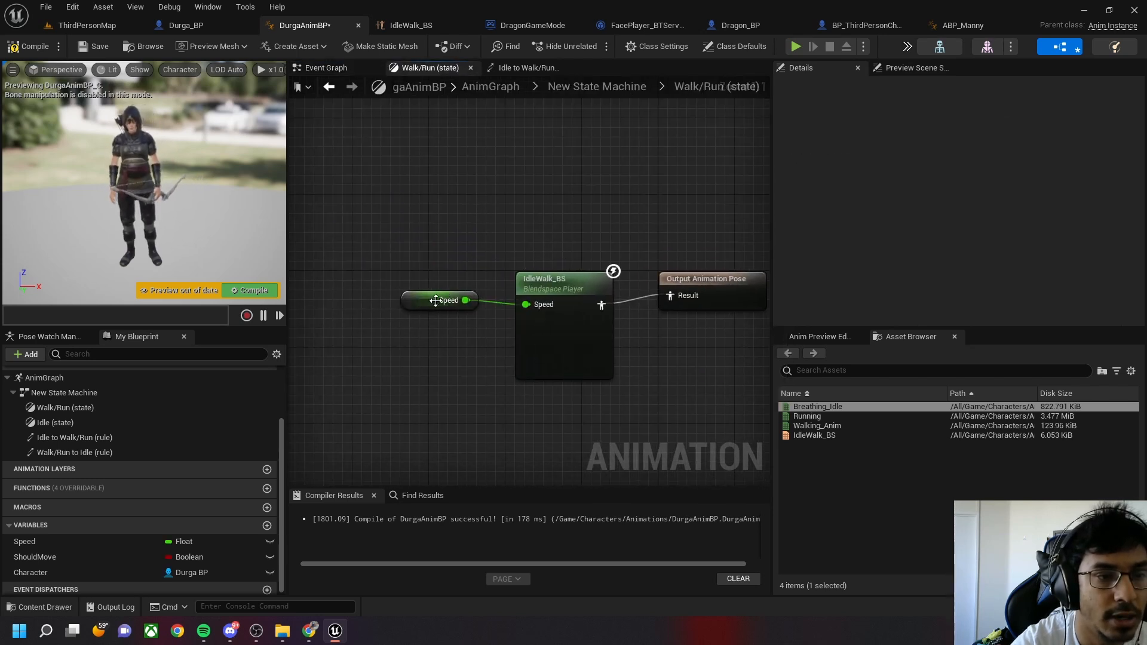
click(557, 315)
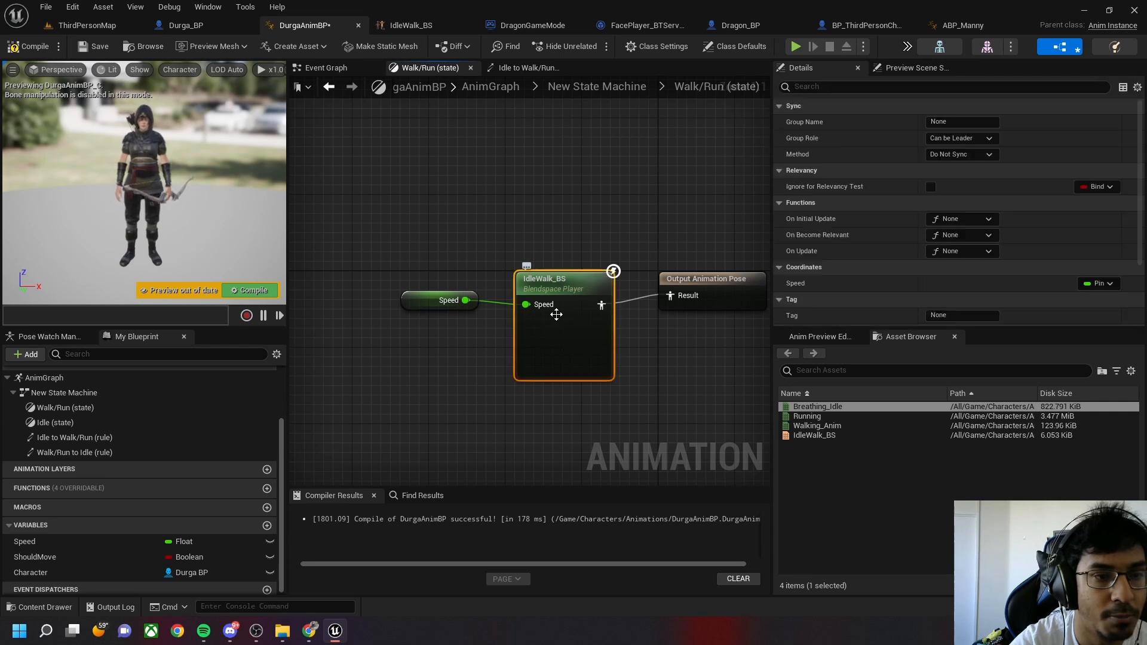
double_click(556, 315)
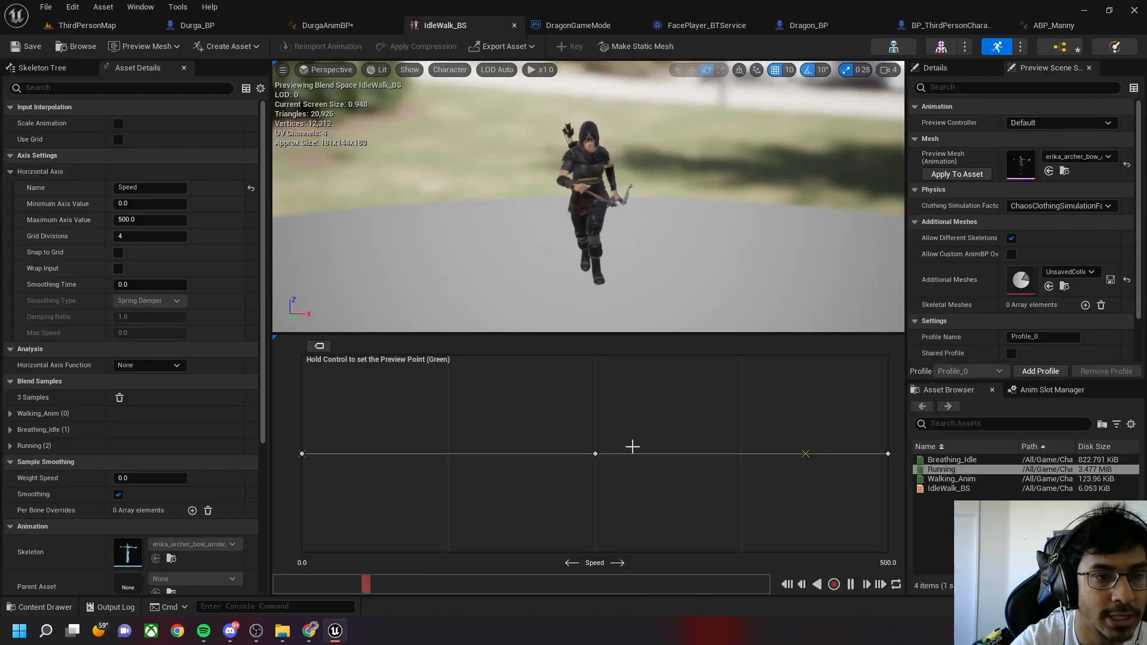
Play ThirdPersonMap and move the archer in several directions to test the idle and run animations, then end play
click(86, 25)
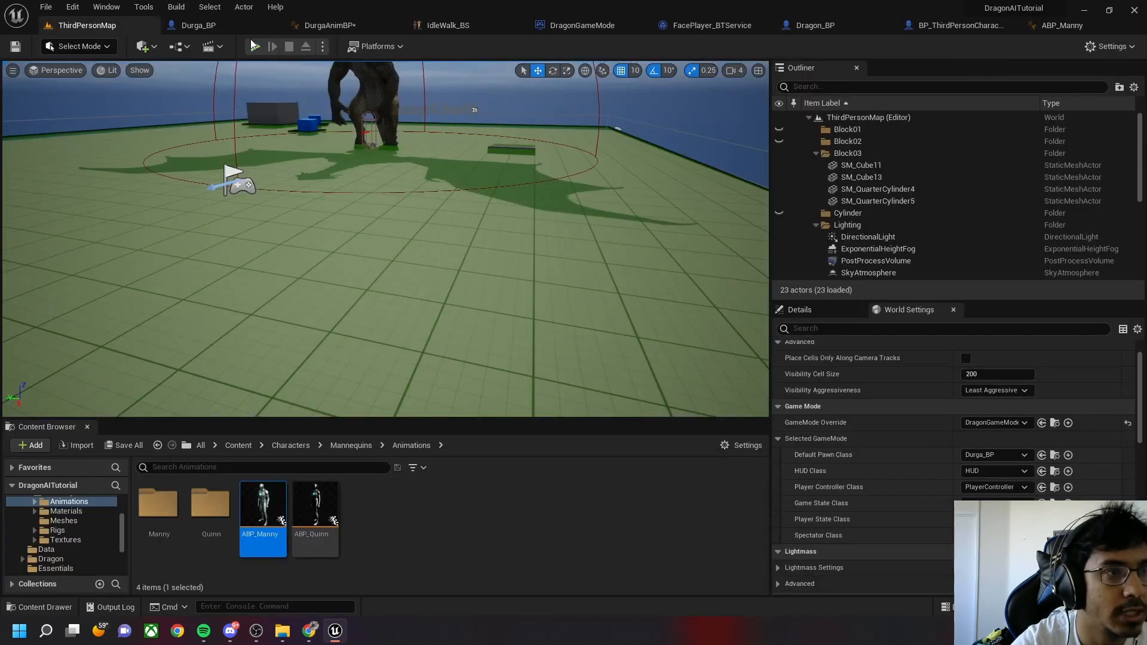
click(255, 46)
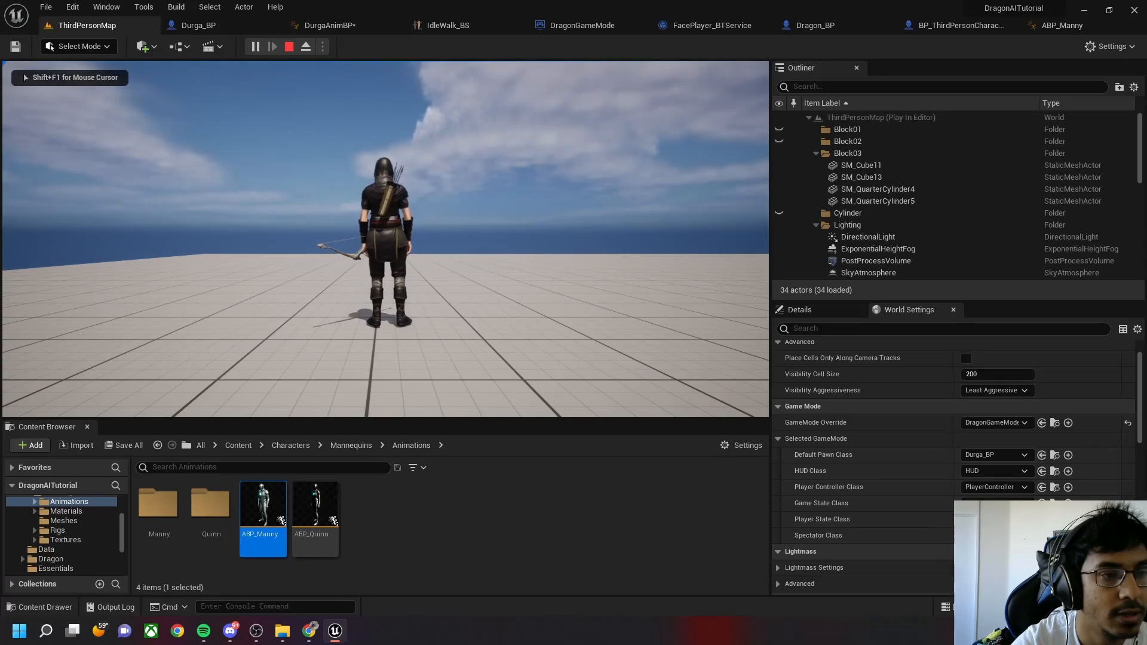
key(w)
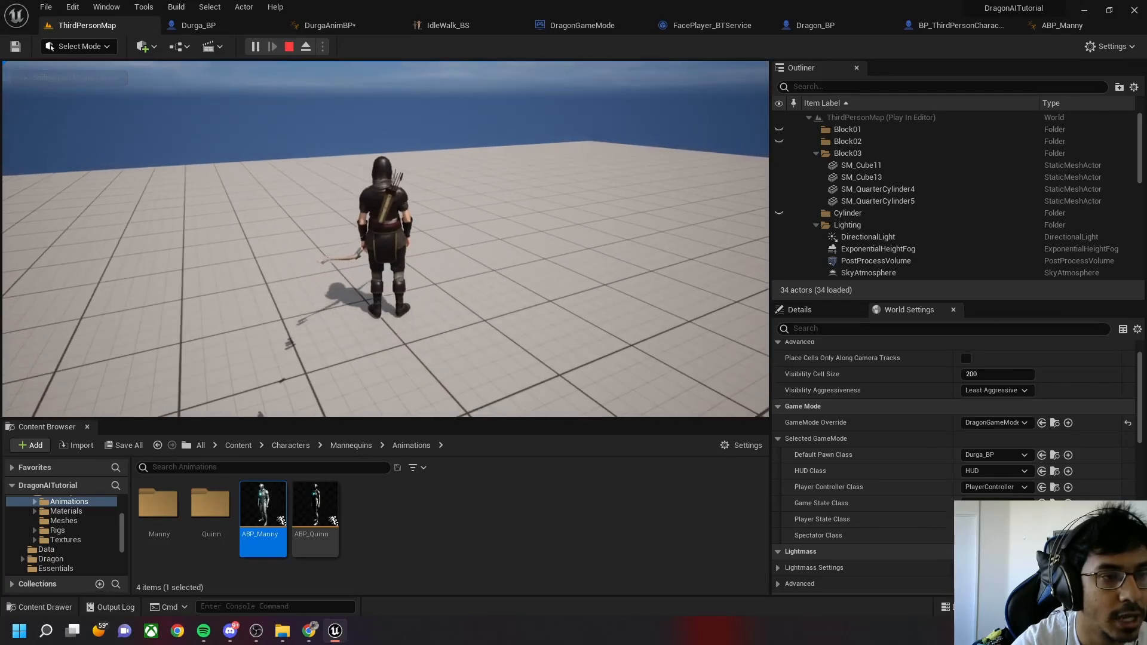
key(w)
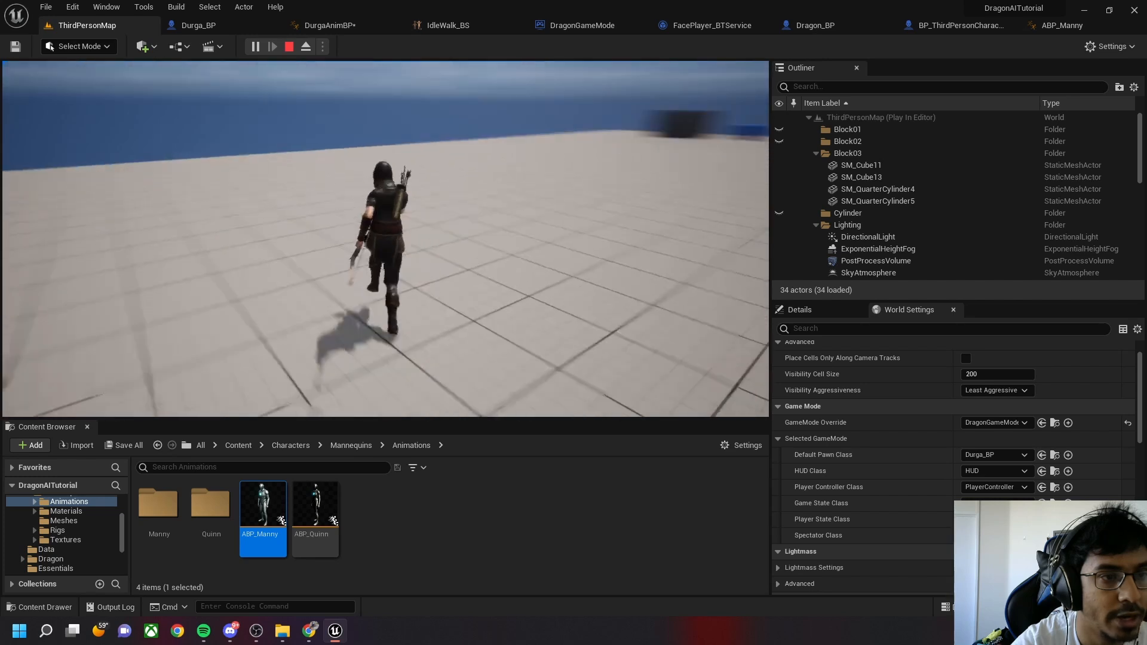
key(d)
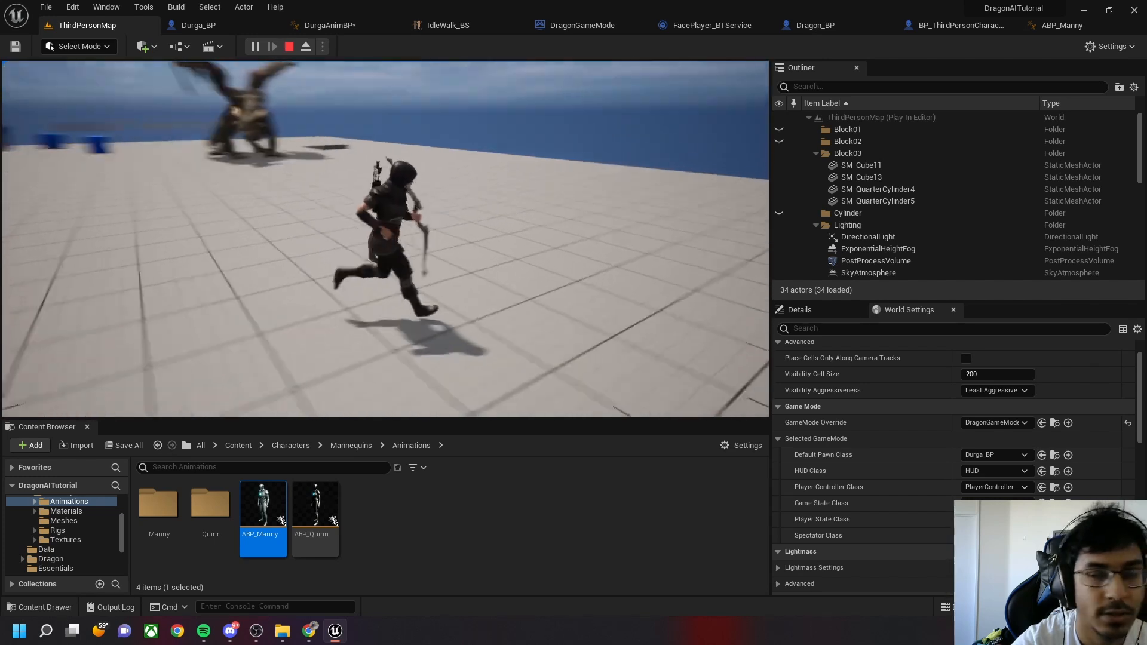
key(s)
key(w)
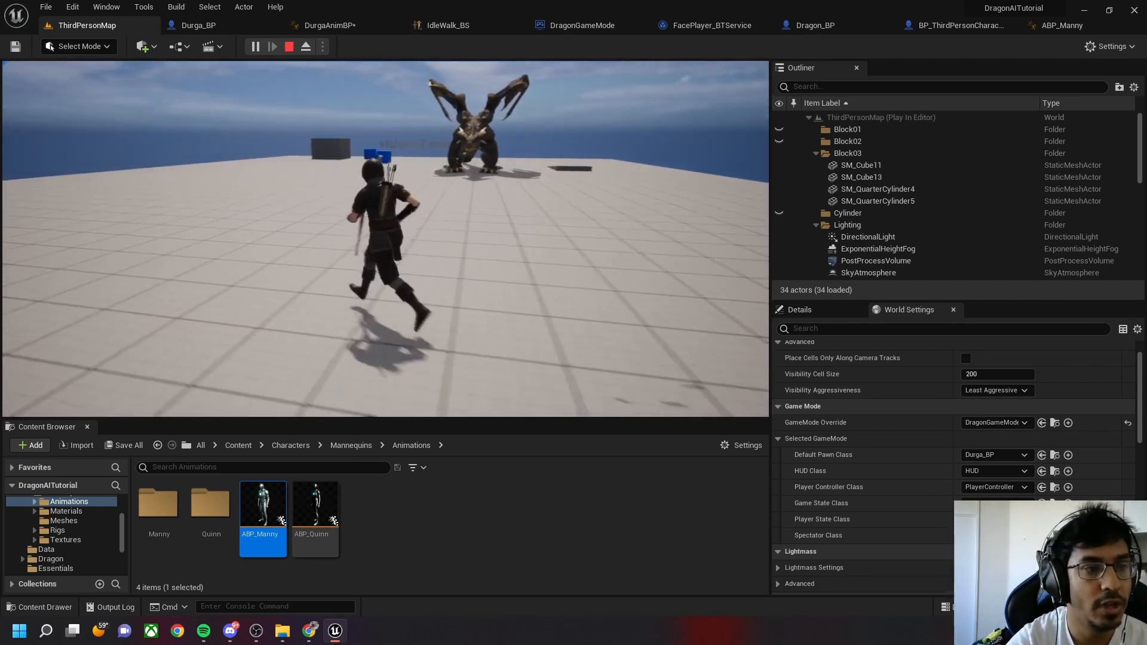
key(a)
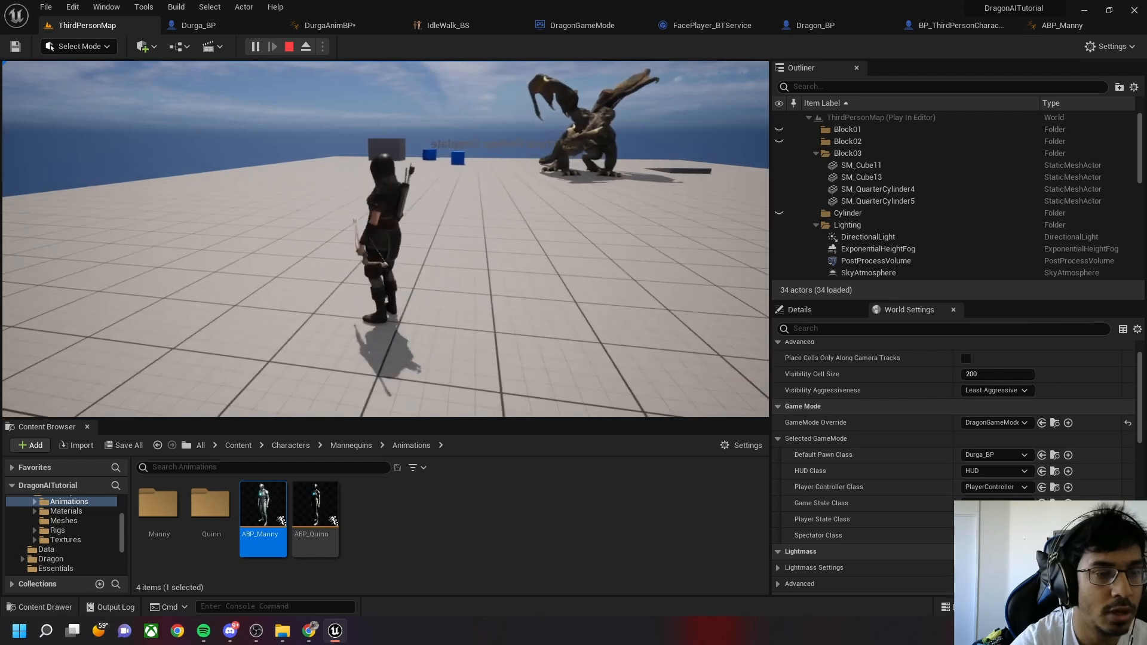
key(d)
key(a)
key(d)
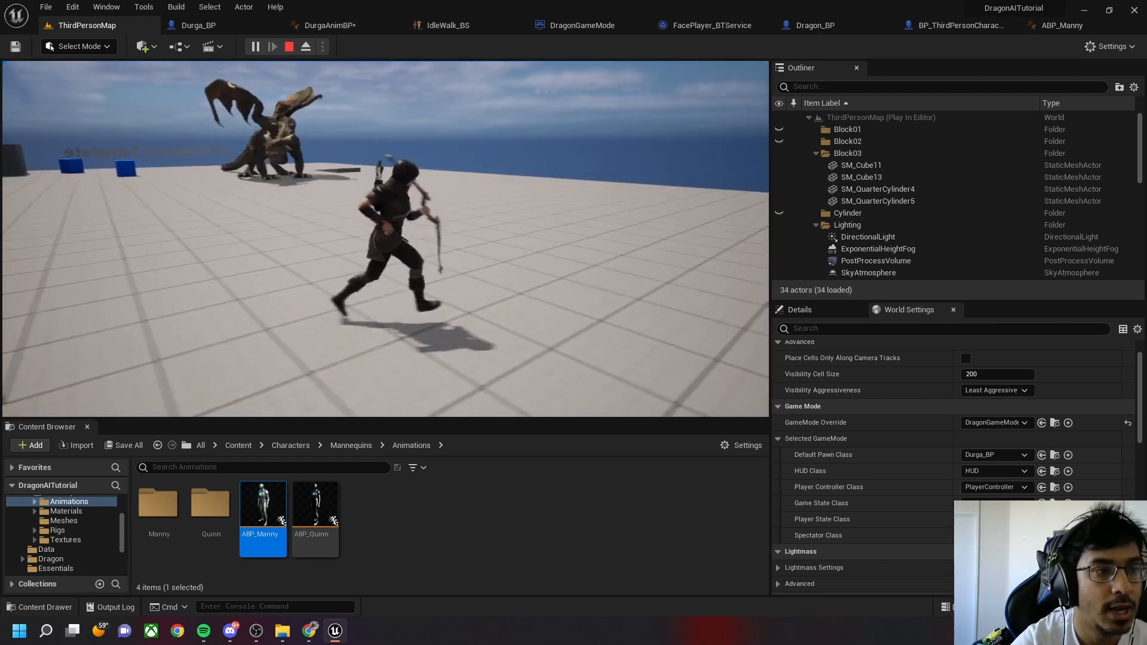
key(d)
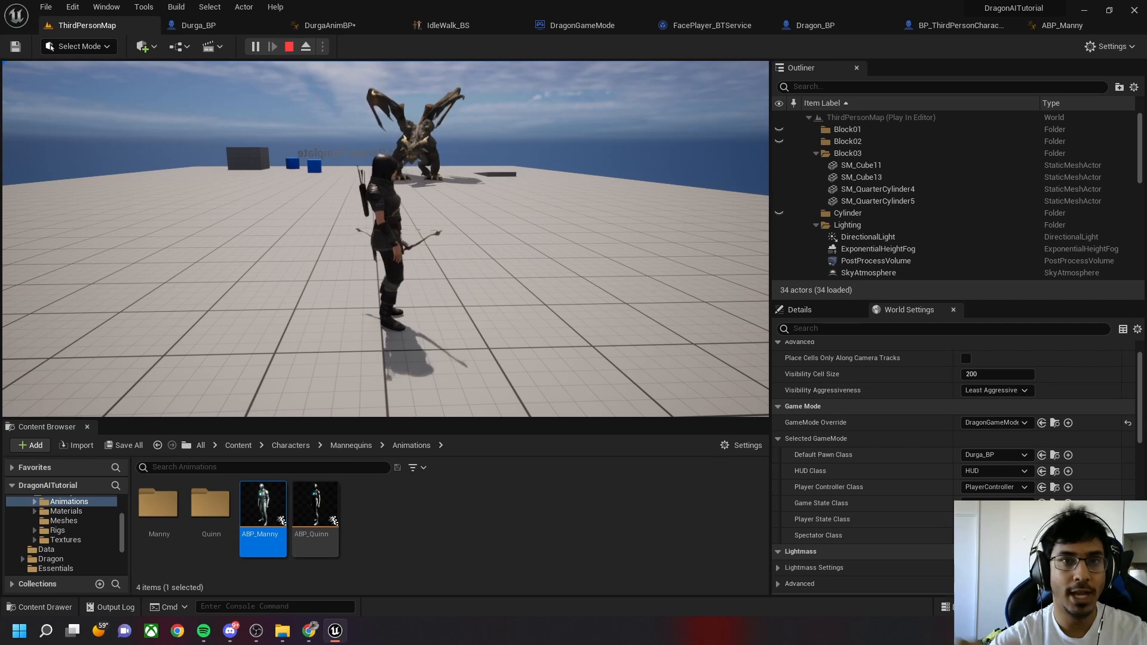
key(Escape)
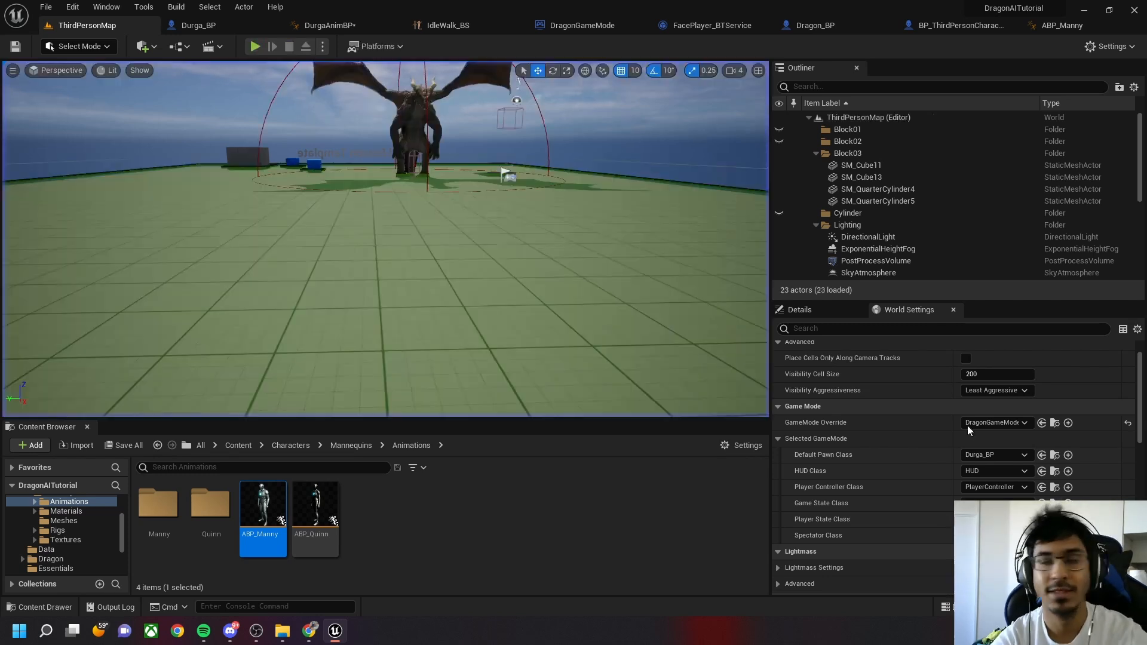